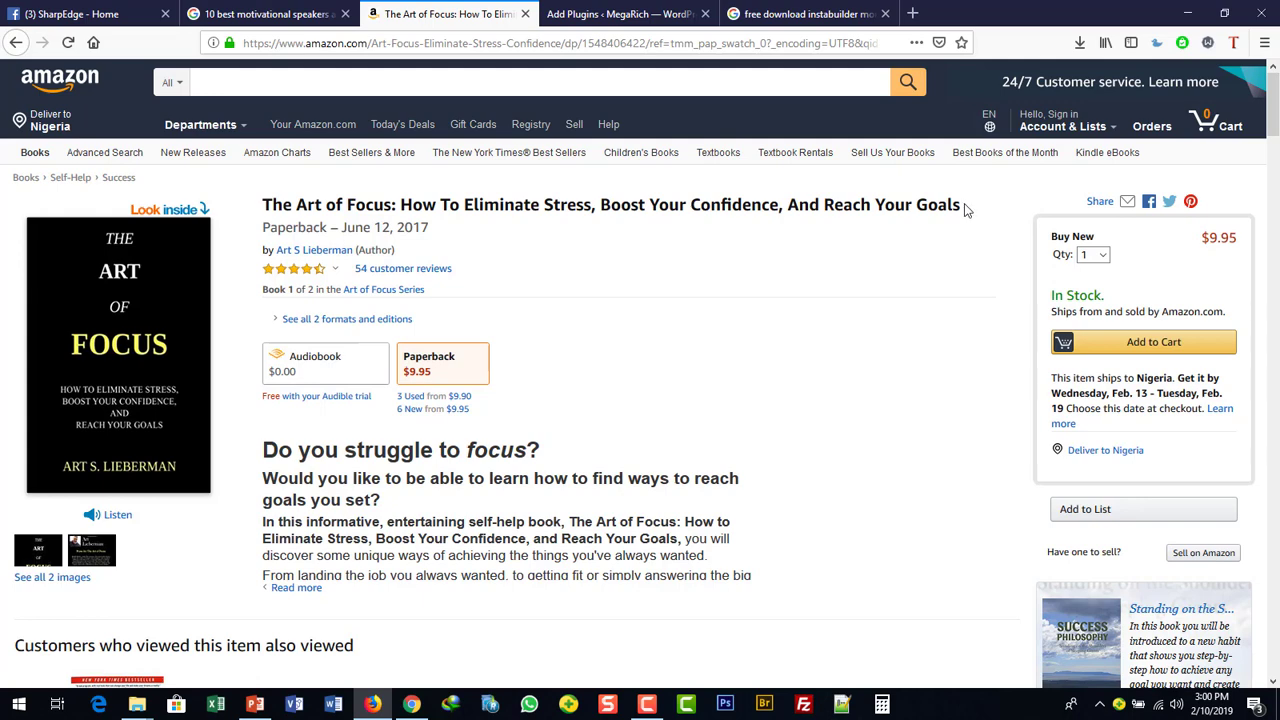
Step: Check the motivational speakers search results and the Amazon book page, and switch to Audience Insights in Chrome
click(277, 12)
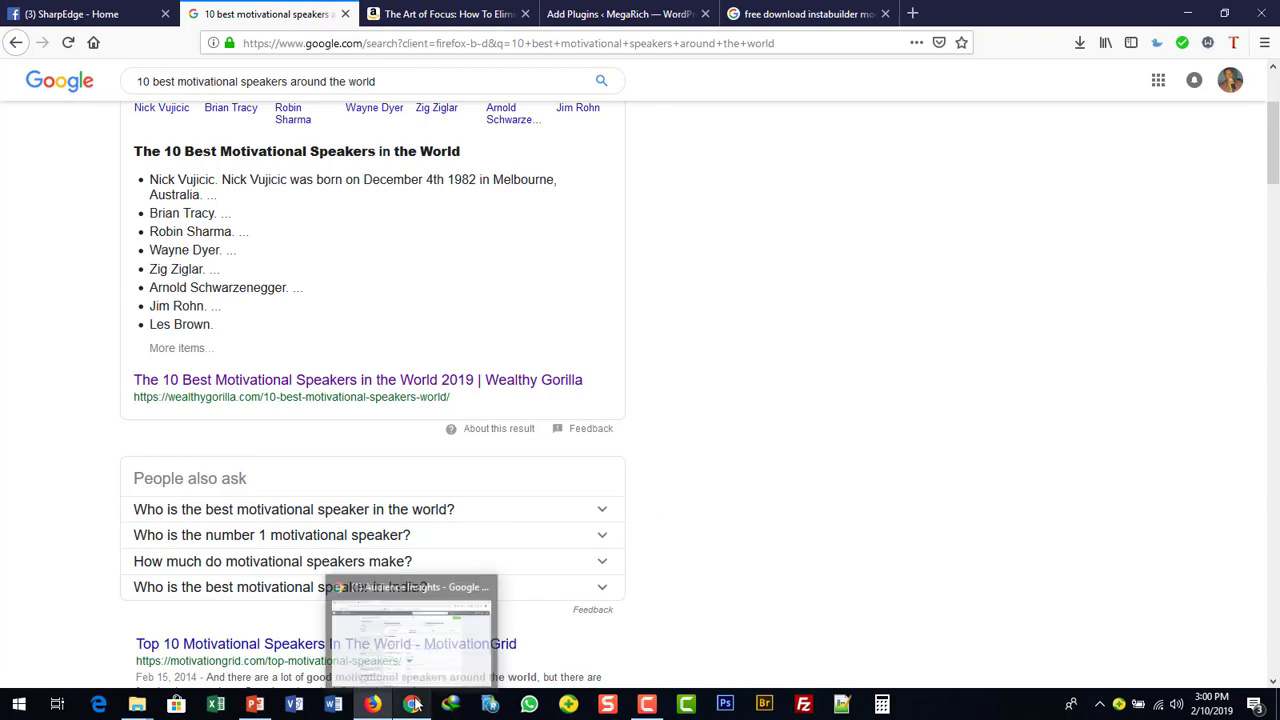
click(399, 20)
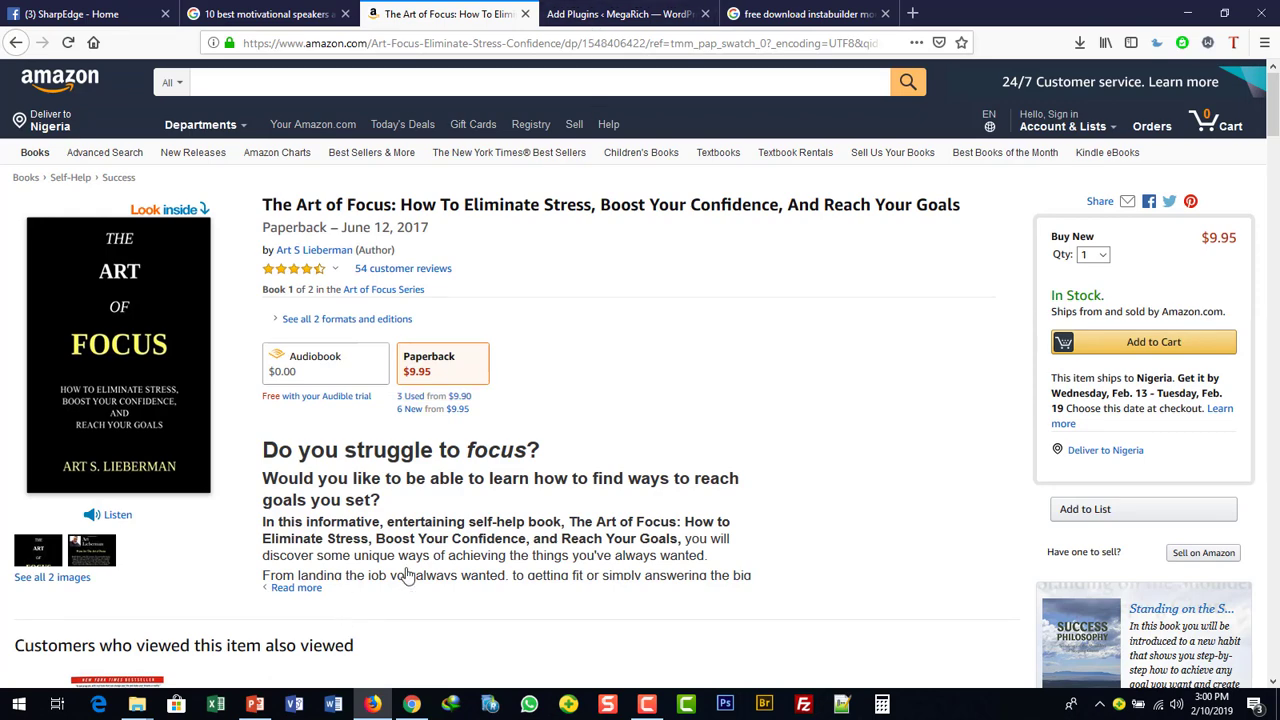
click(411, 704)
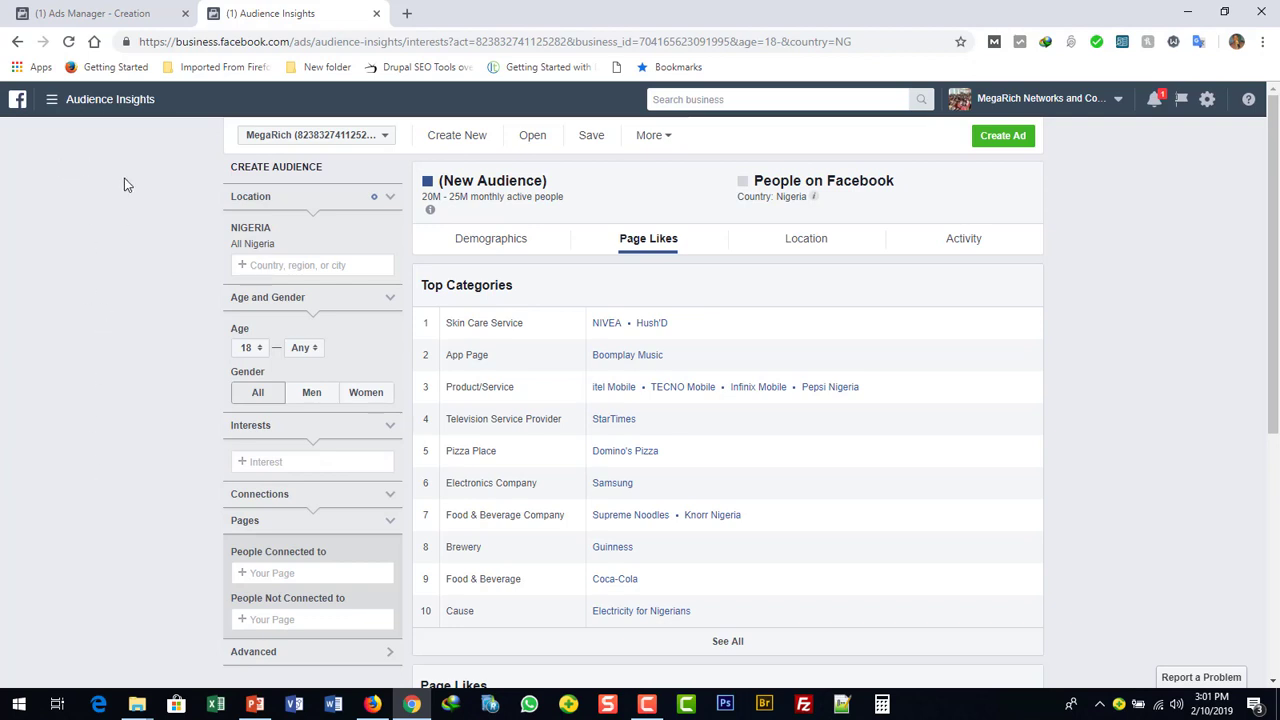
Step: Look up where Audience Insights is listed among all the business tools, and close the list
click(51, 108)
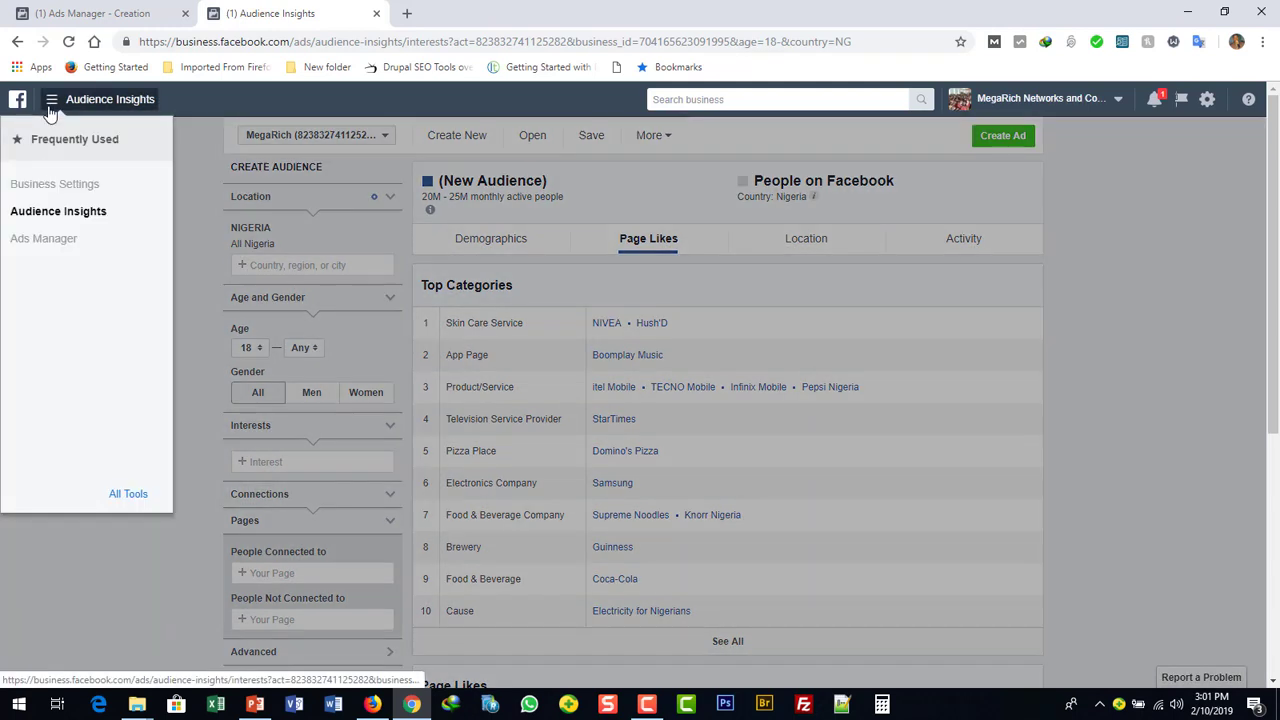
click(108, 494)
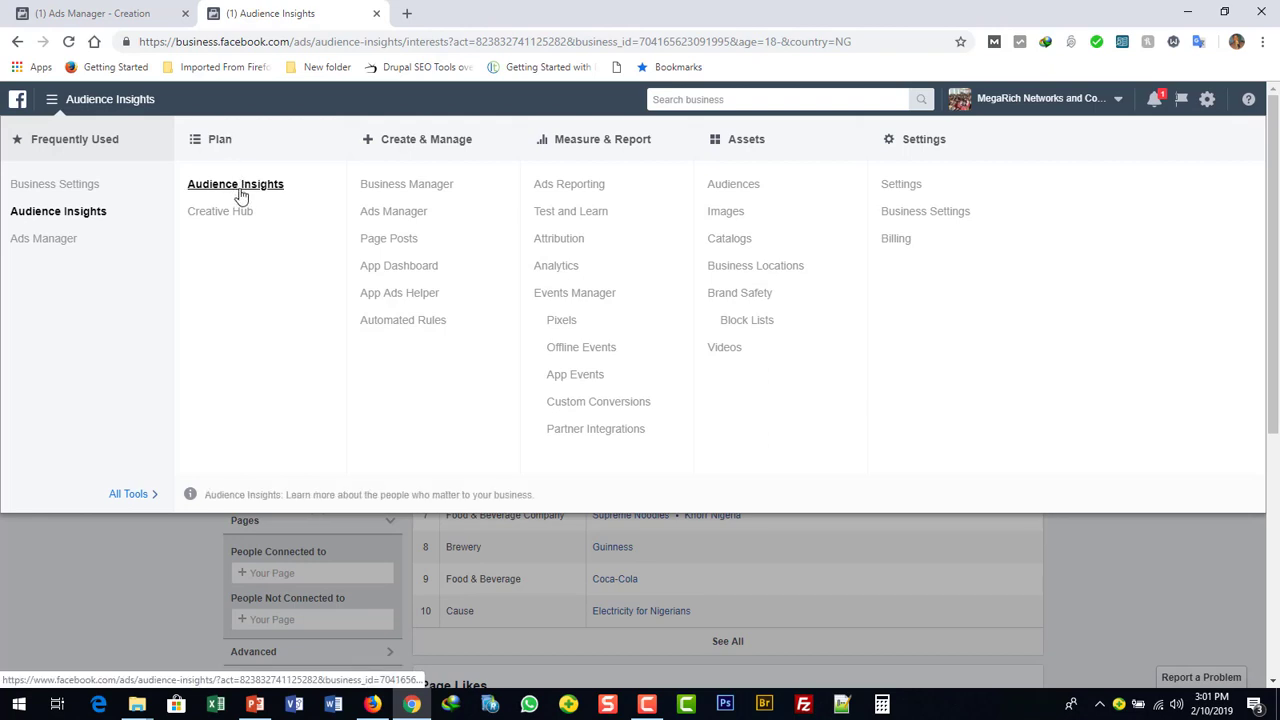
click(1103, 577)
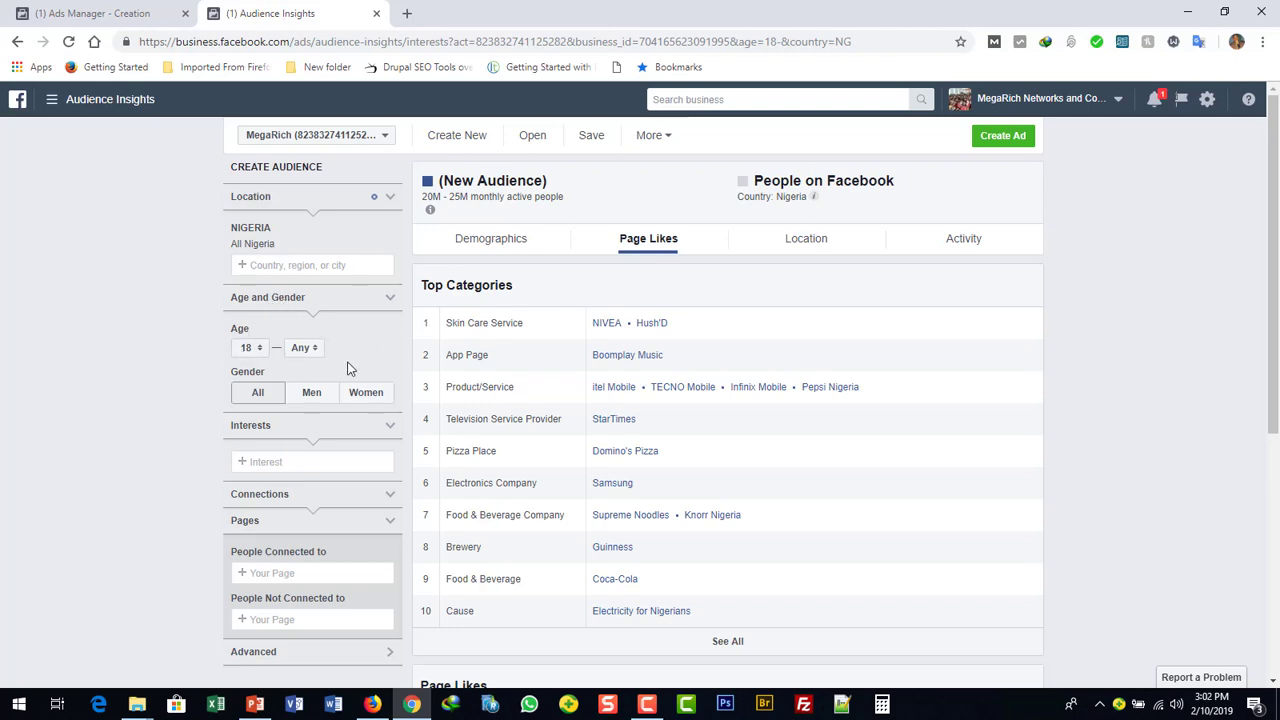
Step: Search the audience interests for "self improve"
click(268, 462)
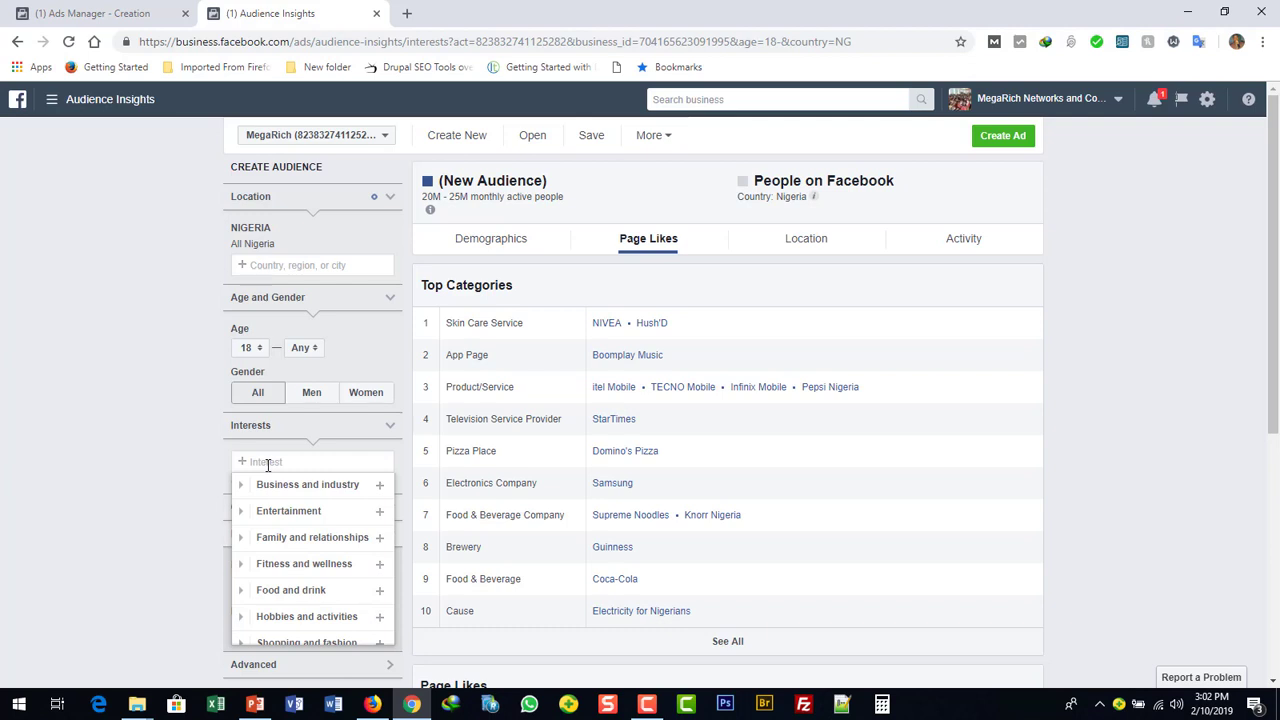
text(self )
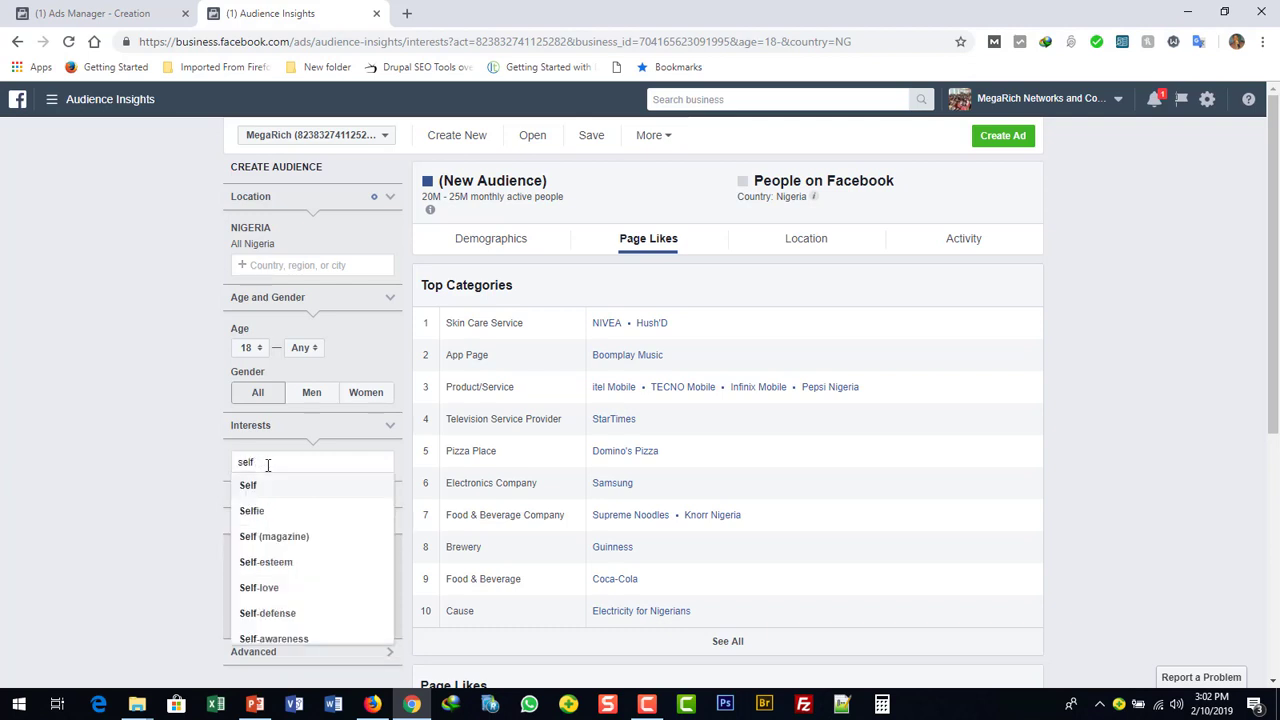
text(i)
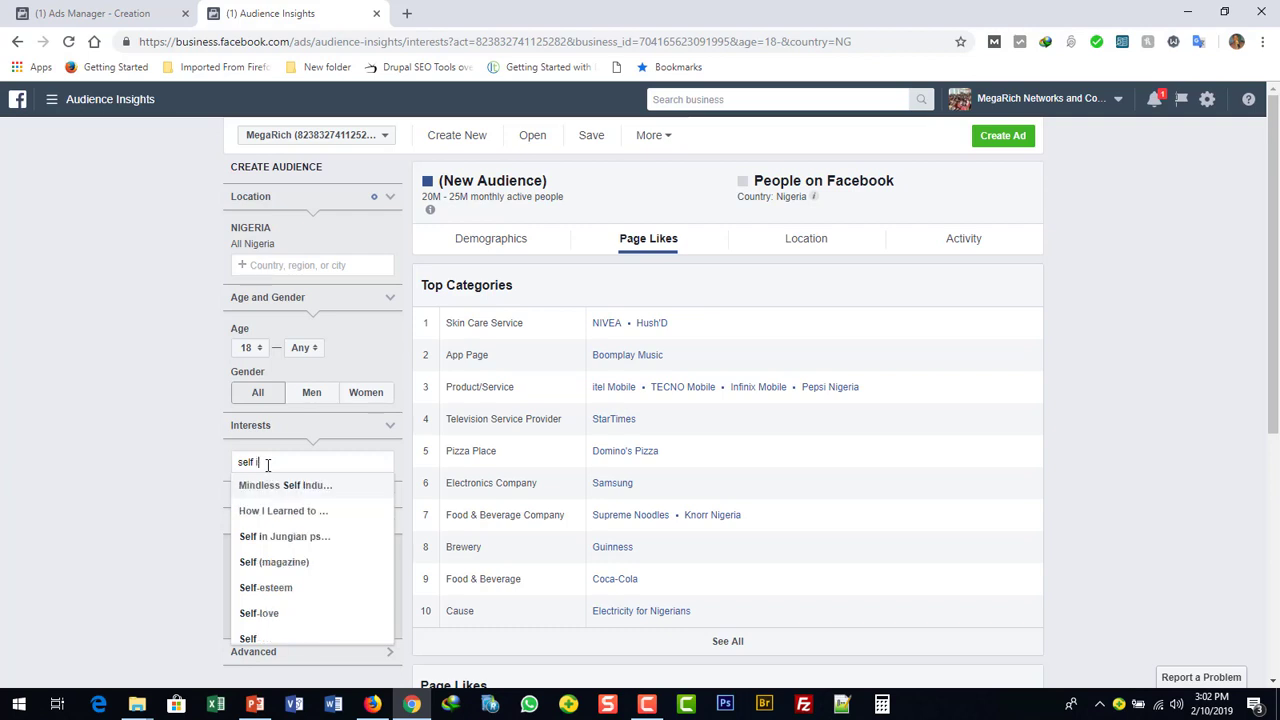
text(m)
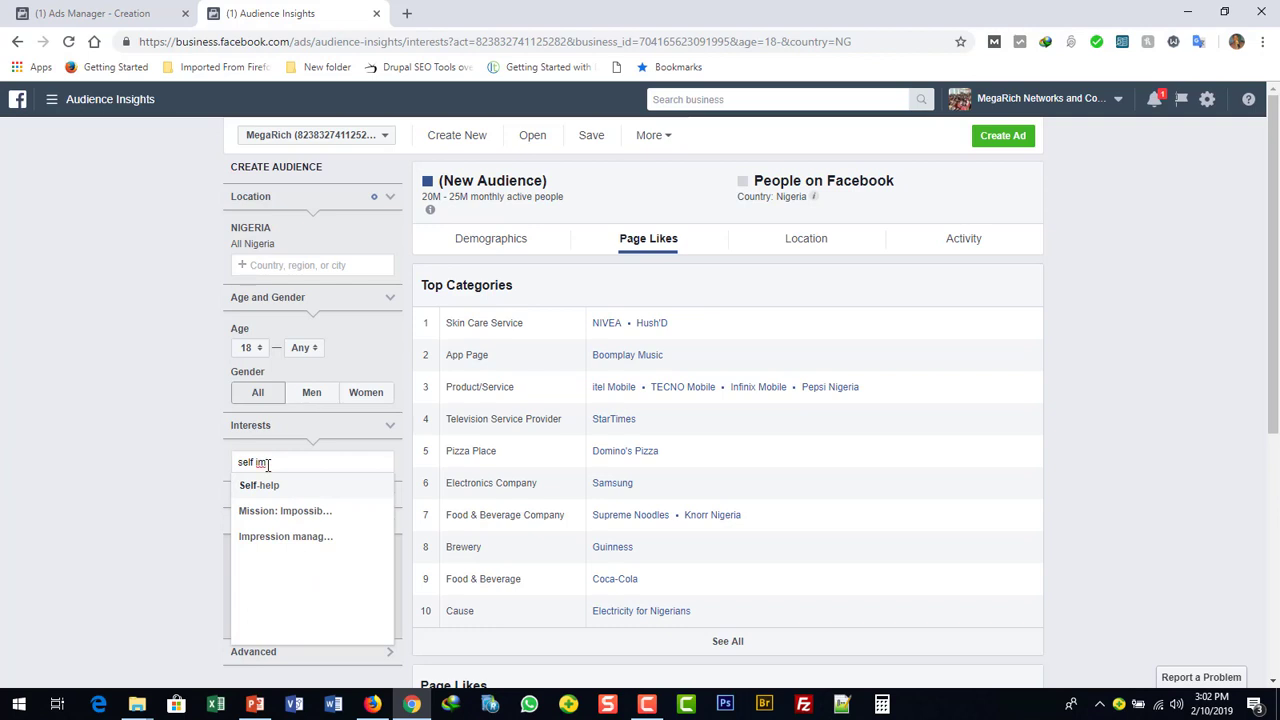
text(pro)
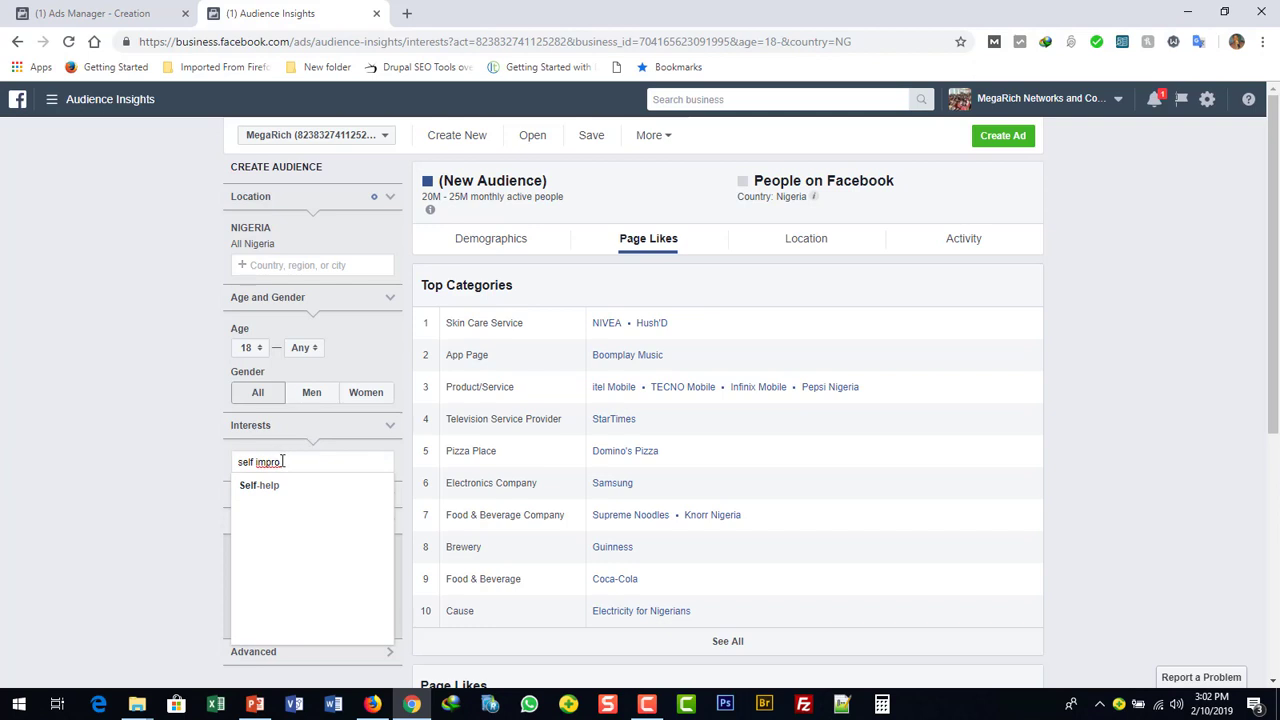
text(ve)
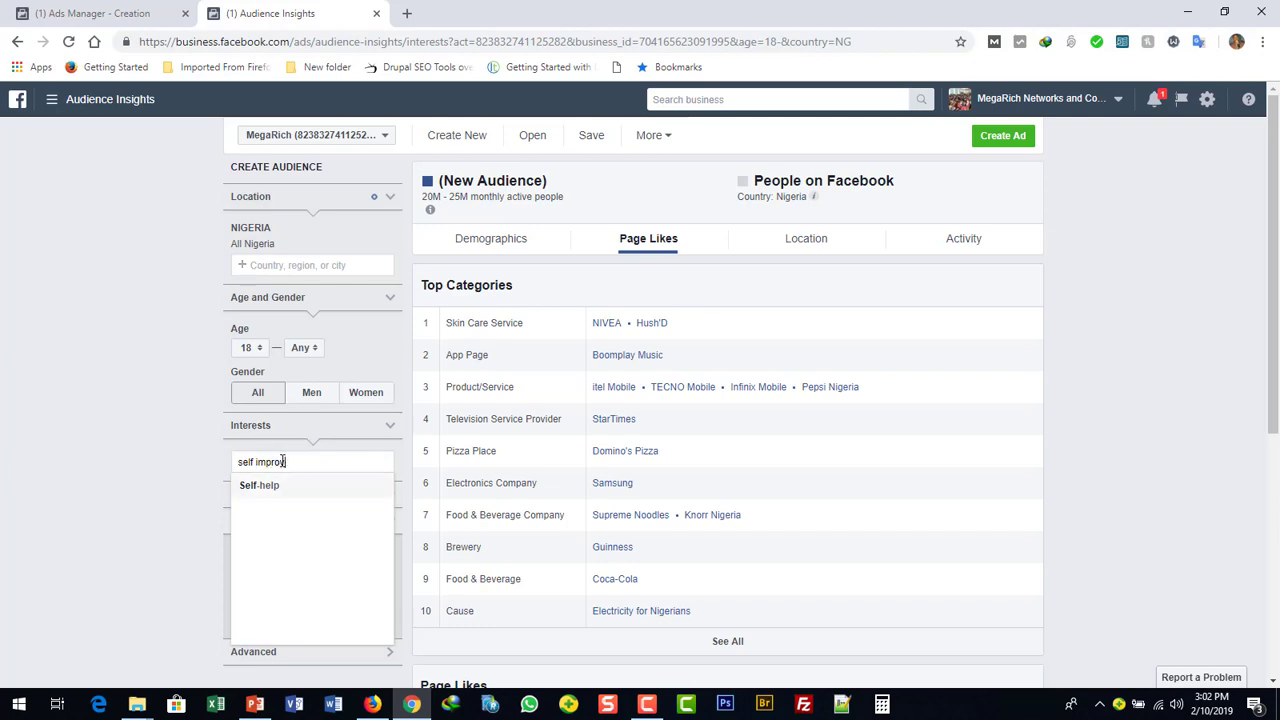
Step: Shorten the interest search to "self" and look through the suggested interests
key(BackSpace)
key(BackSpace)
key(BackSpace)
key(BackSpace)
key(BackSpace)
key(BackSpace)
key(BackSpace)
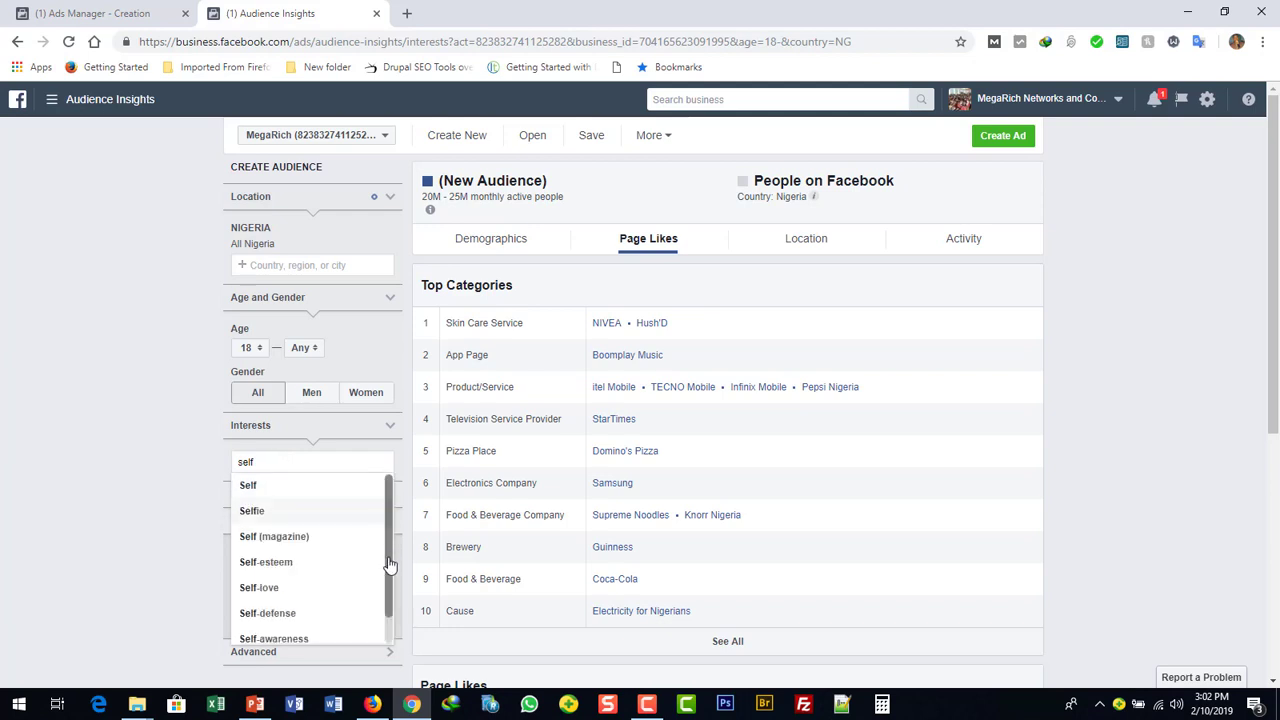
scroll(392, 578, down, 1)
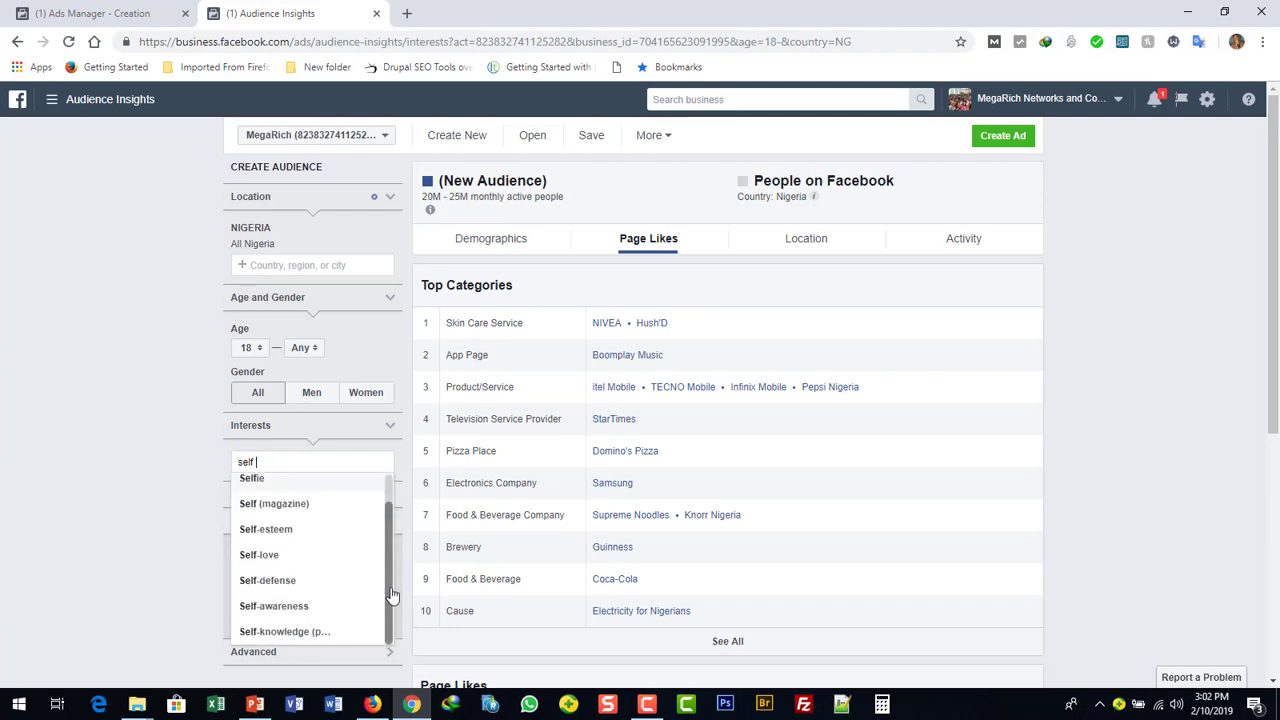
scroll(392, 588, up, 1)
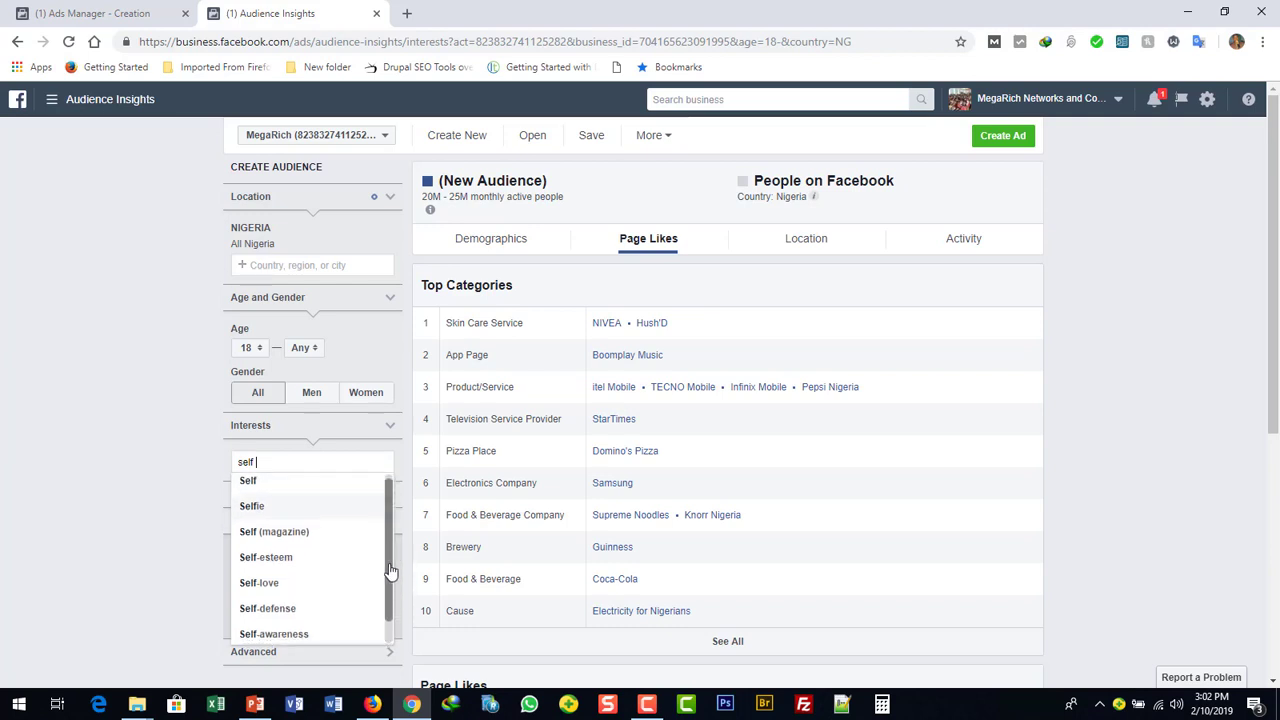
Step: Clear the interest search, search for "self-" instead and look through the suggestions
key(BackSpace)
key(BackSpace)
key(BackSpace)
key(BackSpace)
key(BackSpace)
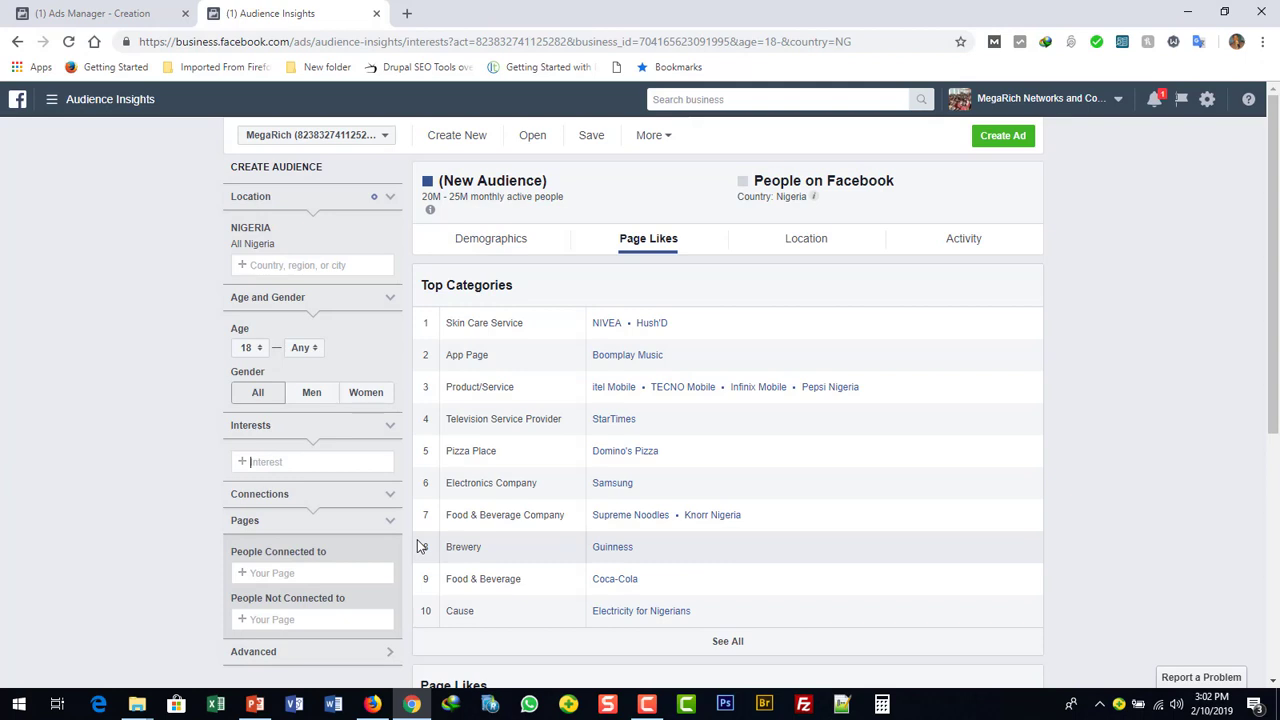
text(self)
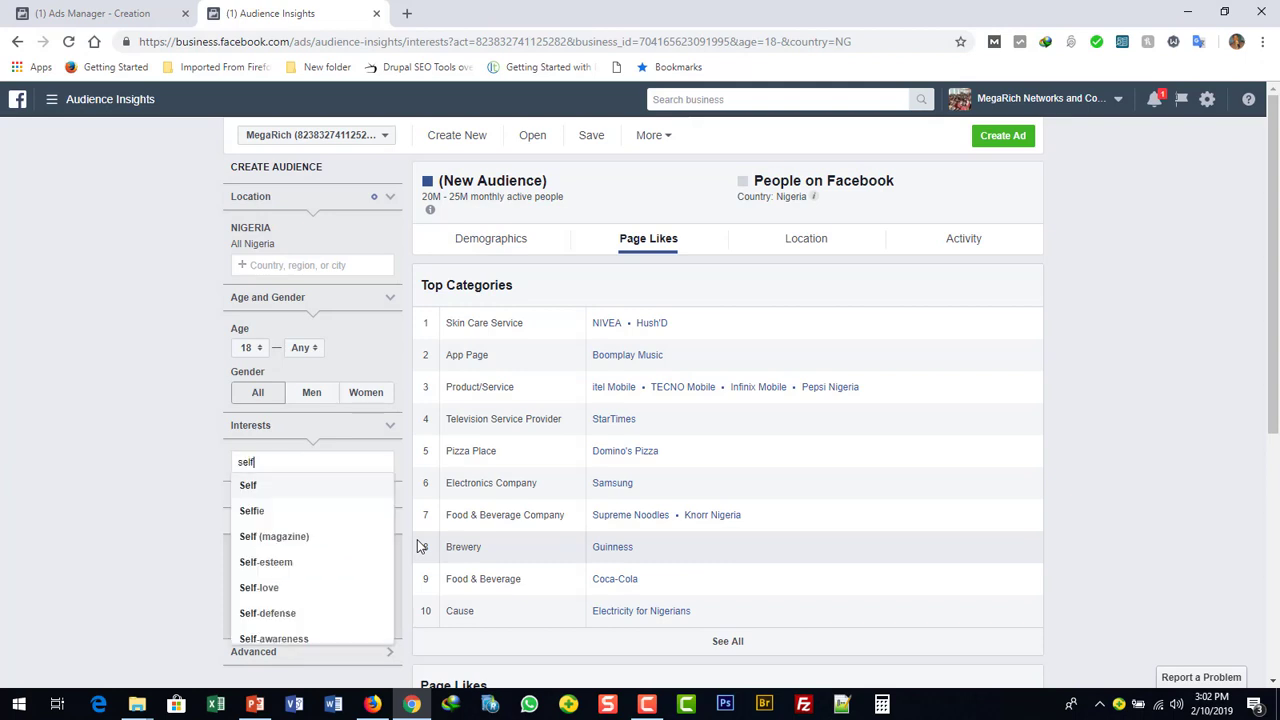
text(-)
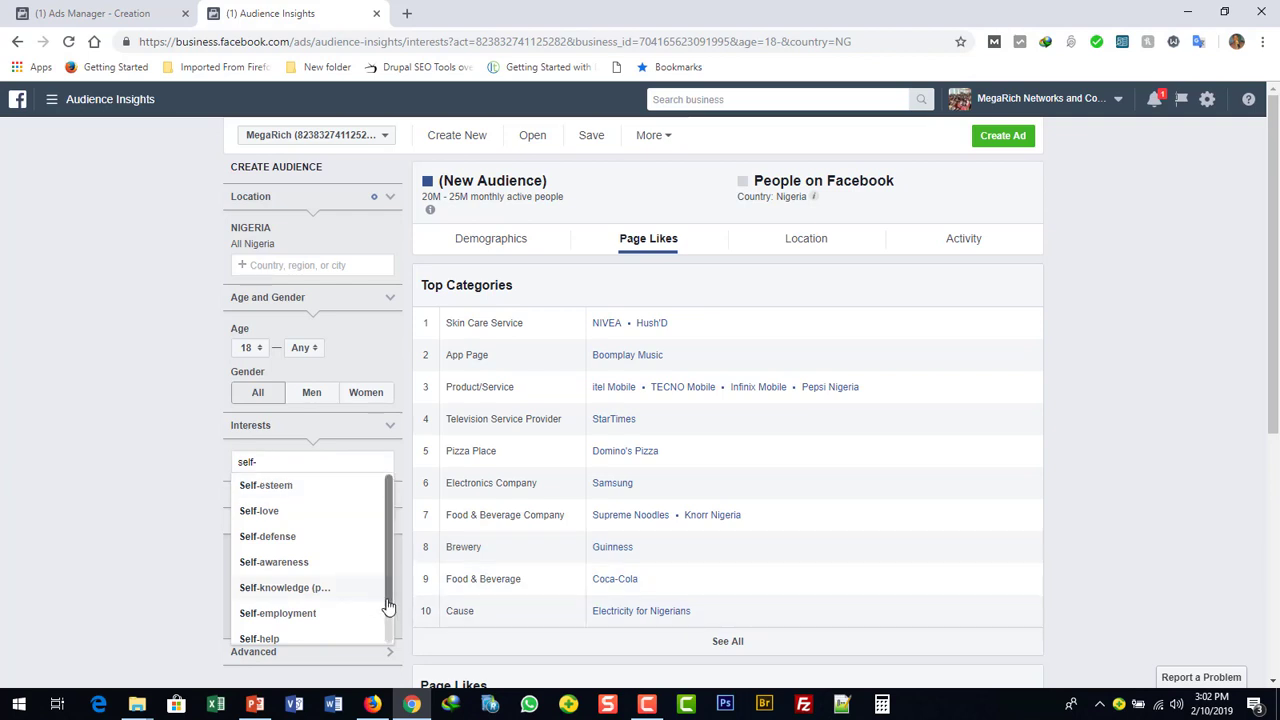
drag(390, 612, 384, 566)
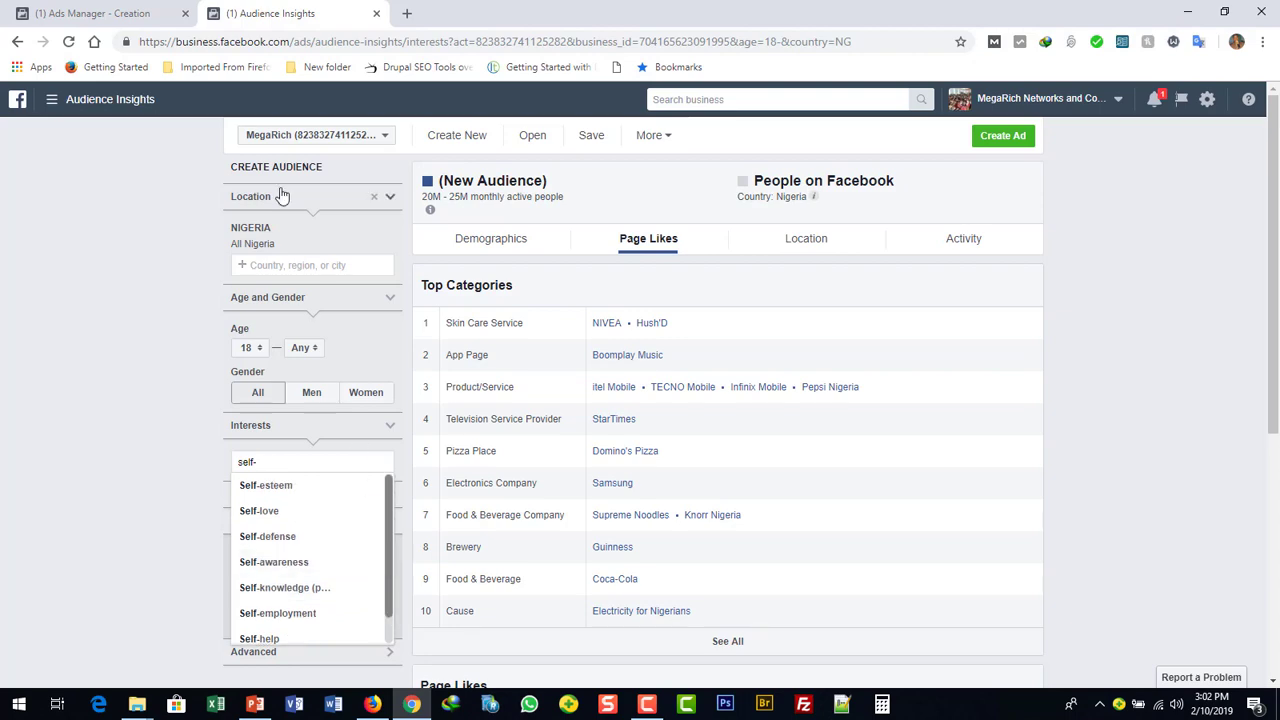
Step: Try adding the Self-employment interest to the ad set's detailed targeting in Ads Manager, and remove it again
click(372, 704)
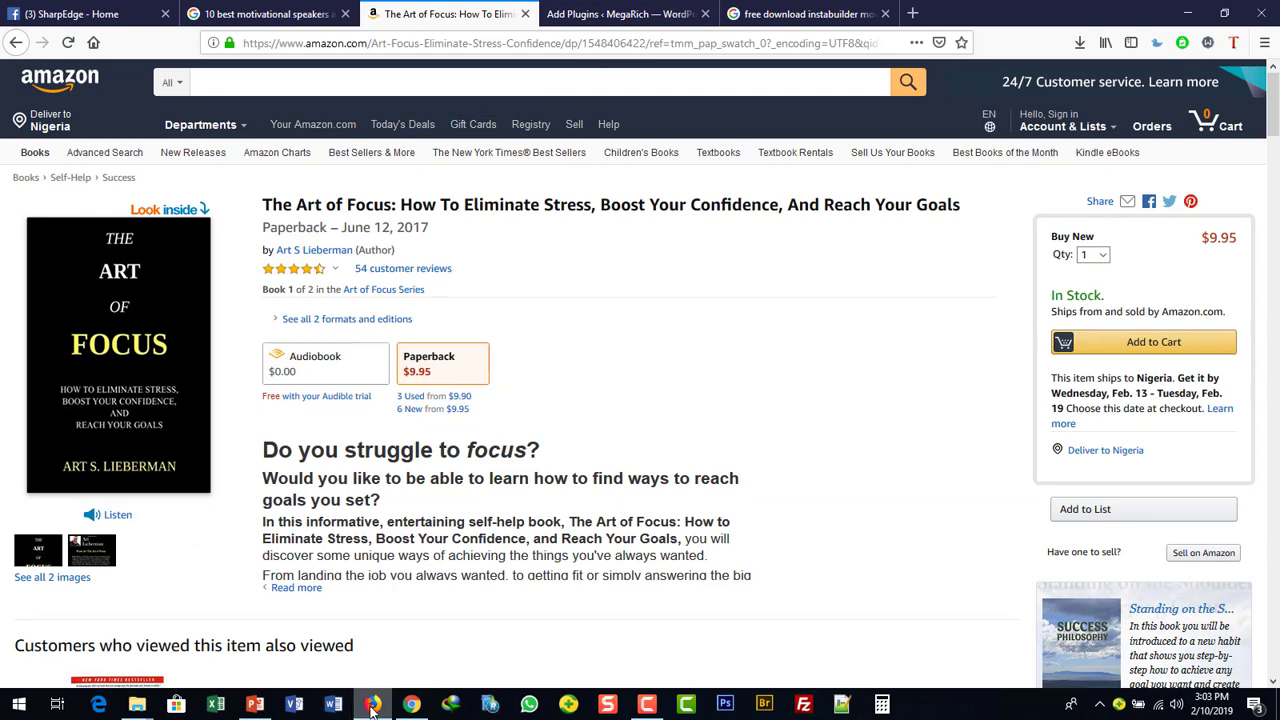
click(411, 704)
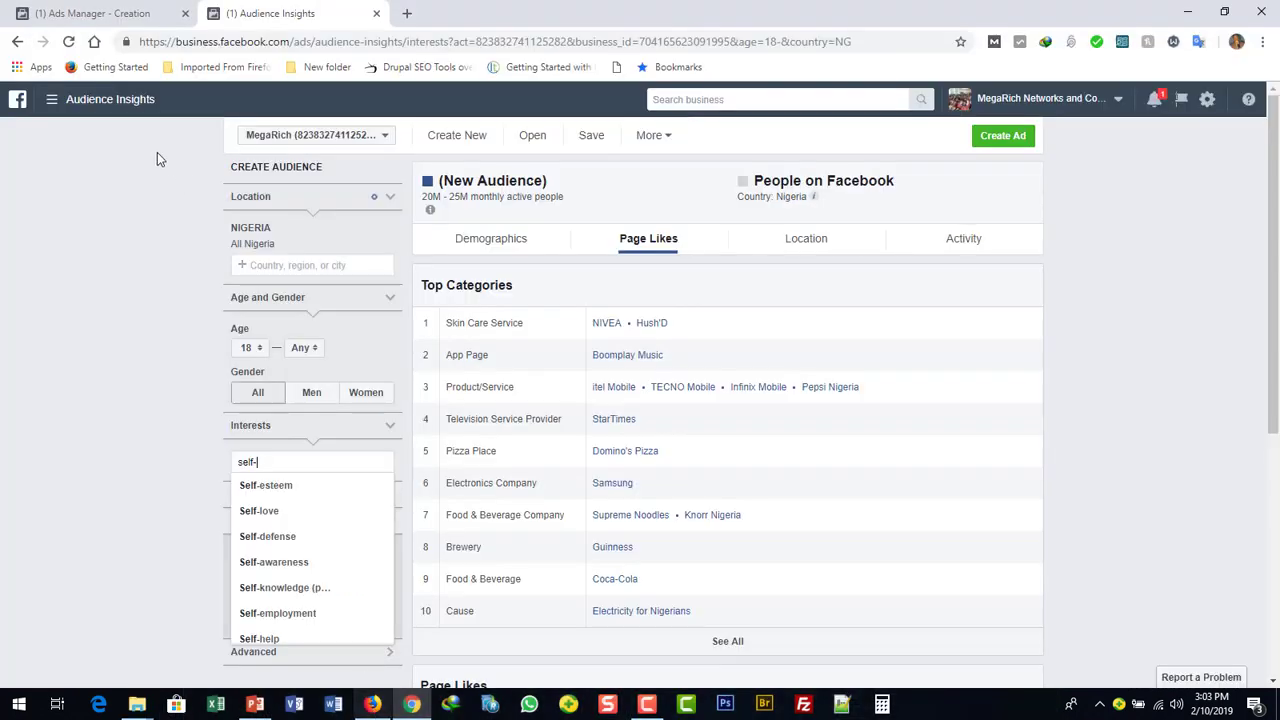
click(88, 12)
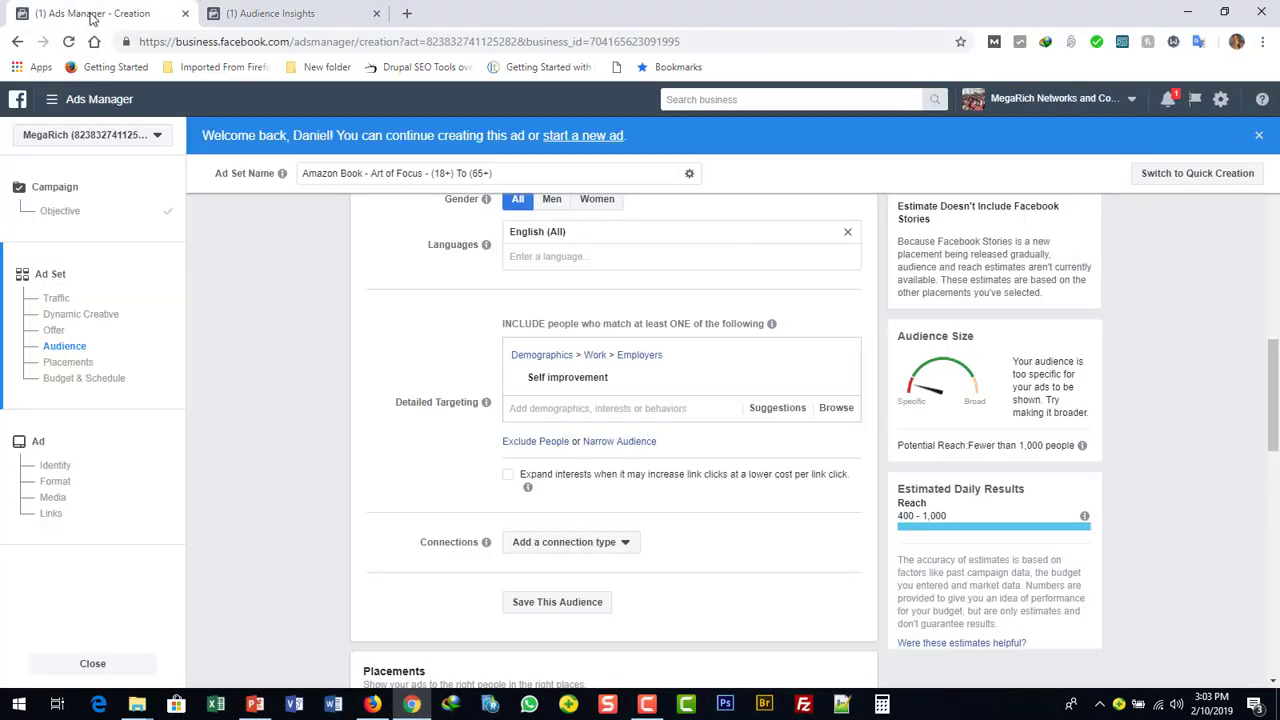
click(538, 408)
text(self)
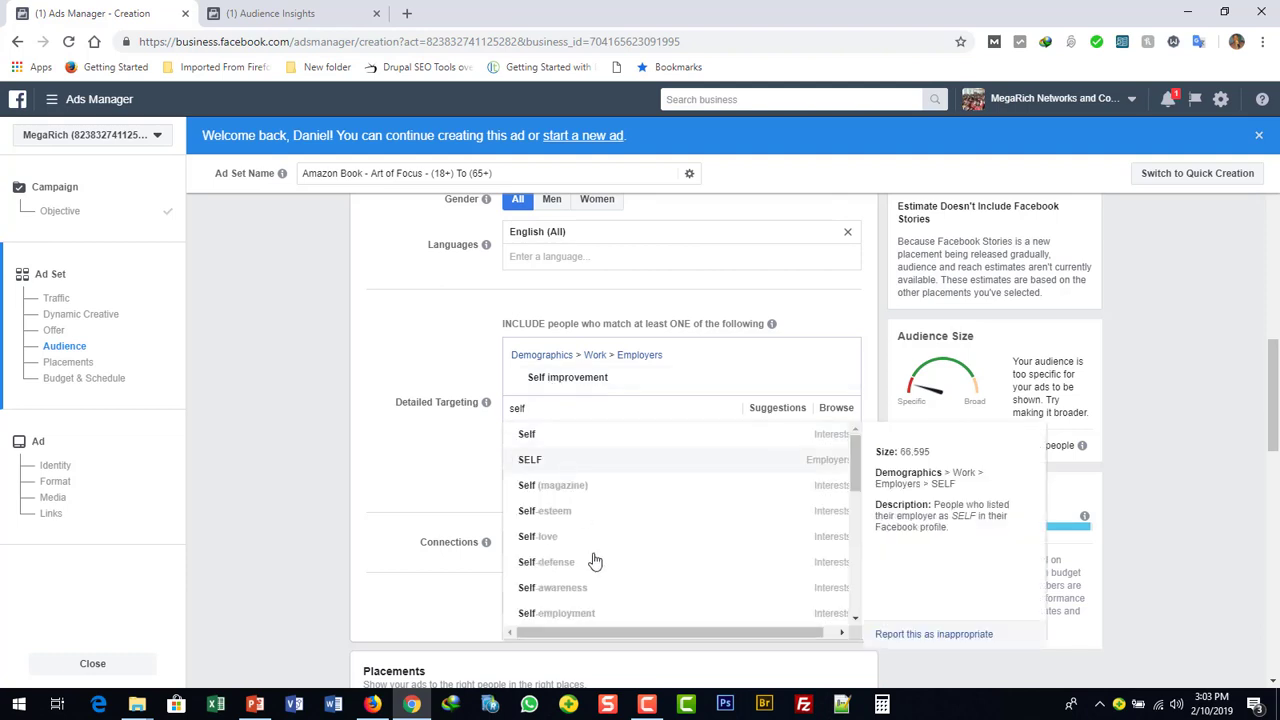
click(576, 614)
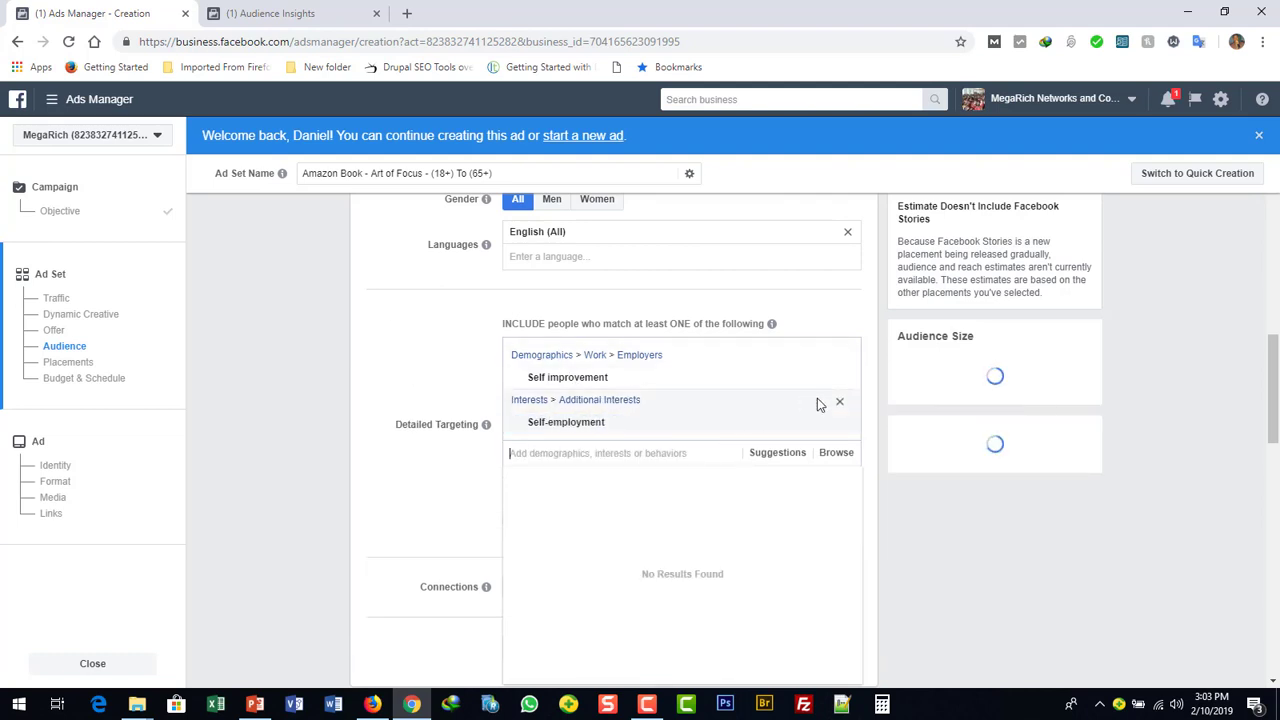
click(840, 426)
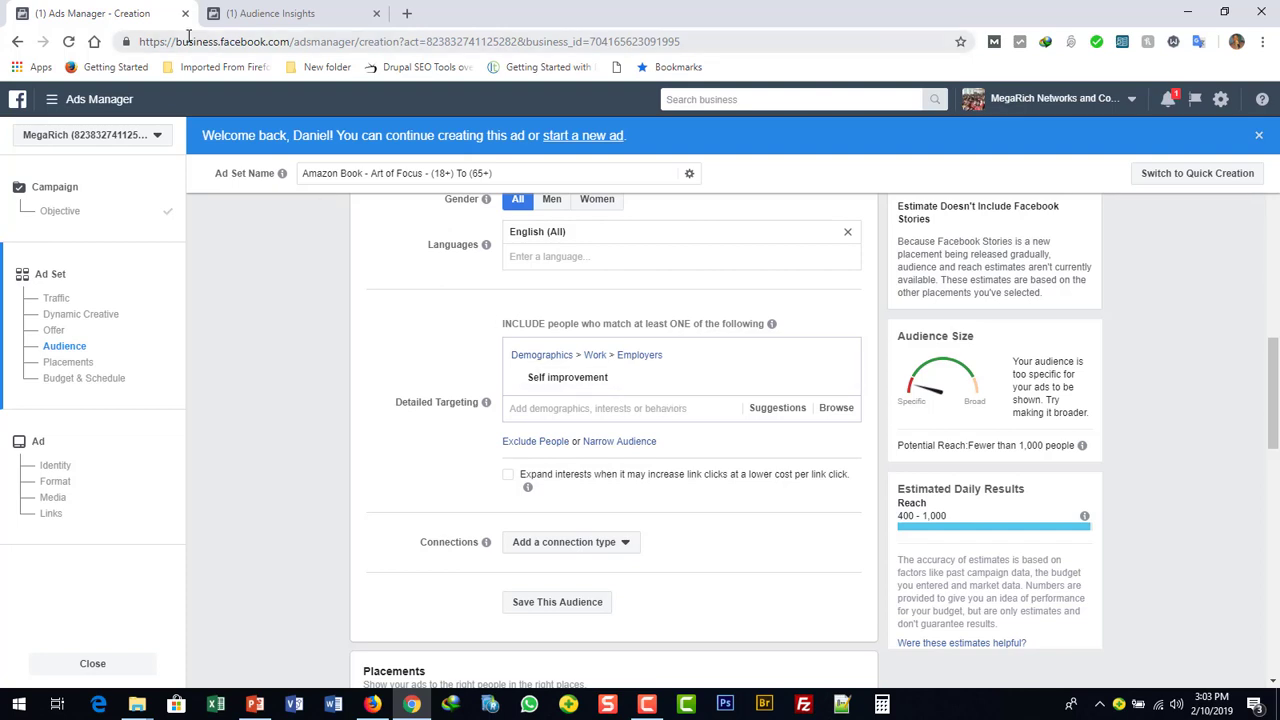
Step: Search the Audience Insights interests for "self improvement", try the Self-help interest, and remove it again
click(267, 15)
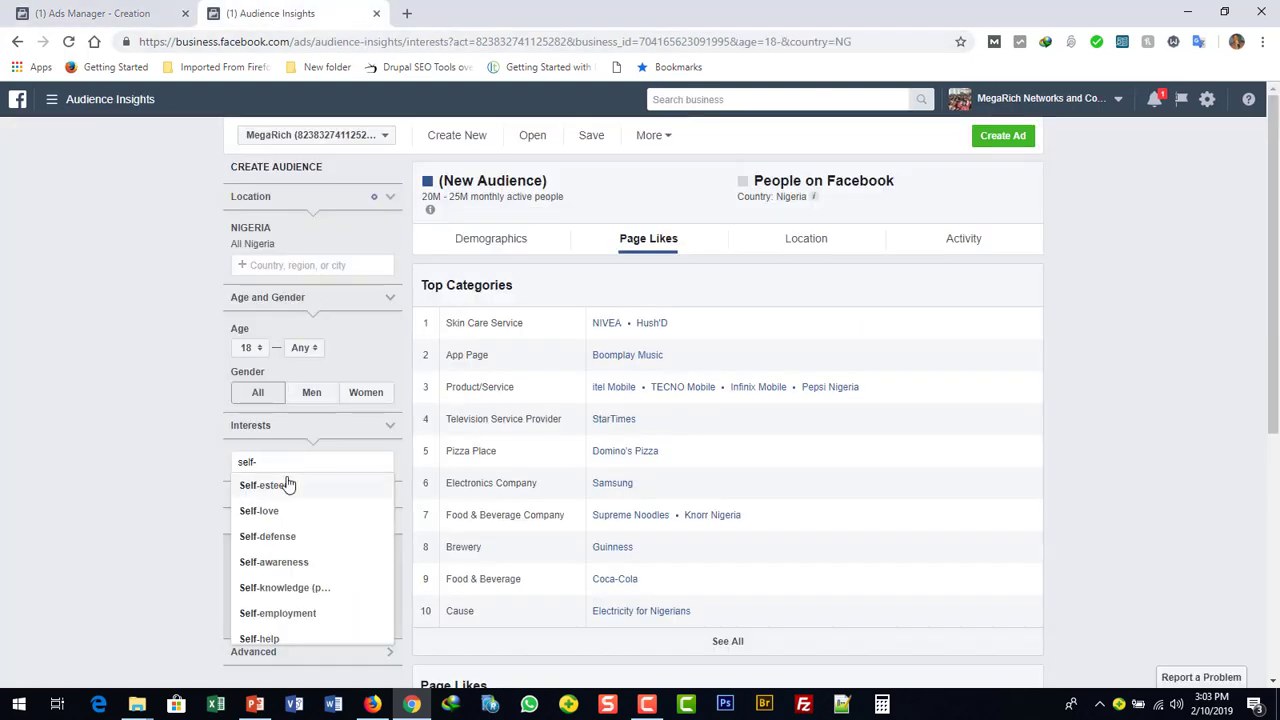
key(BackSpace)
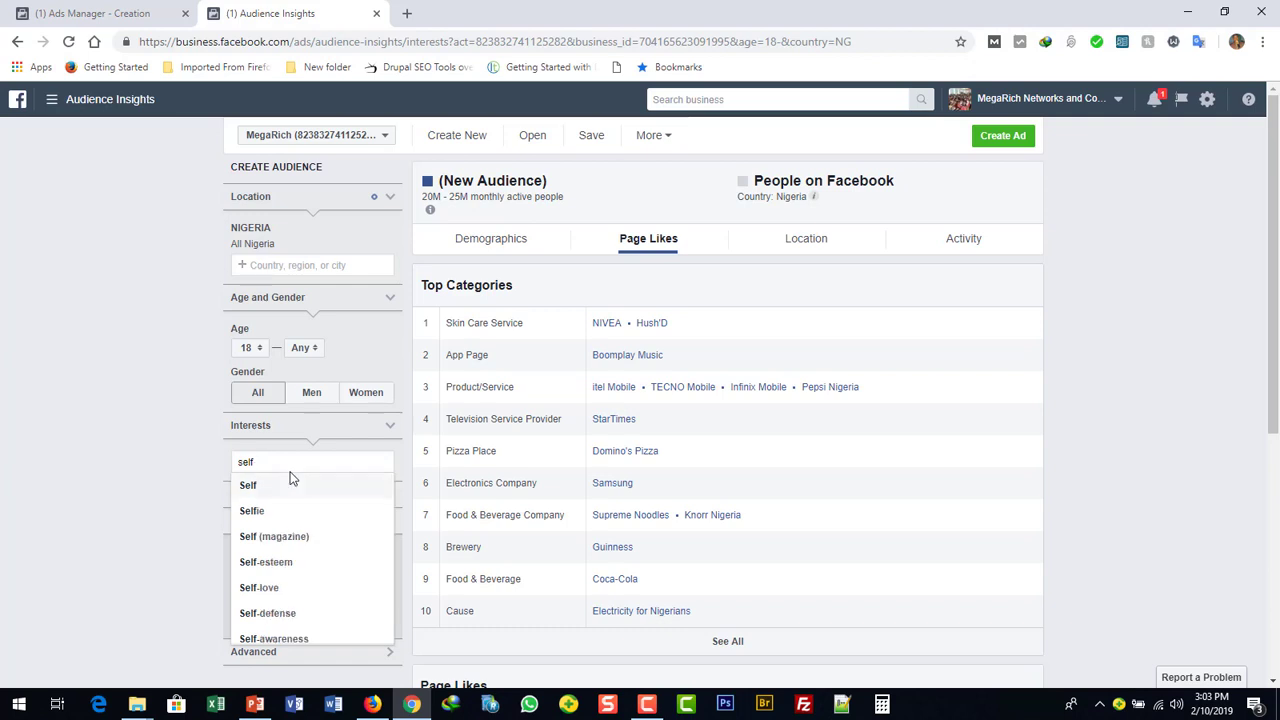
text(im)
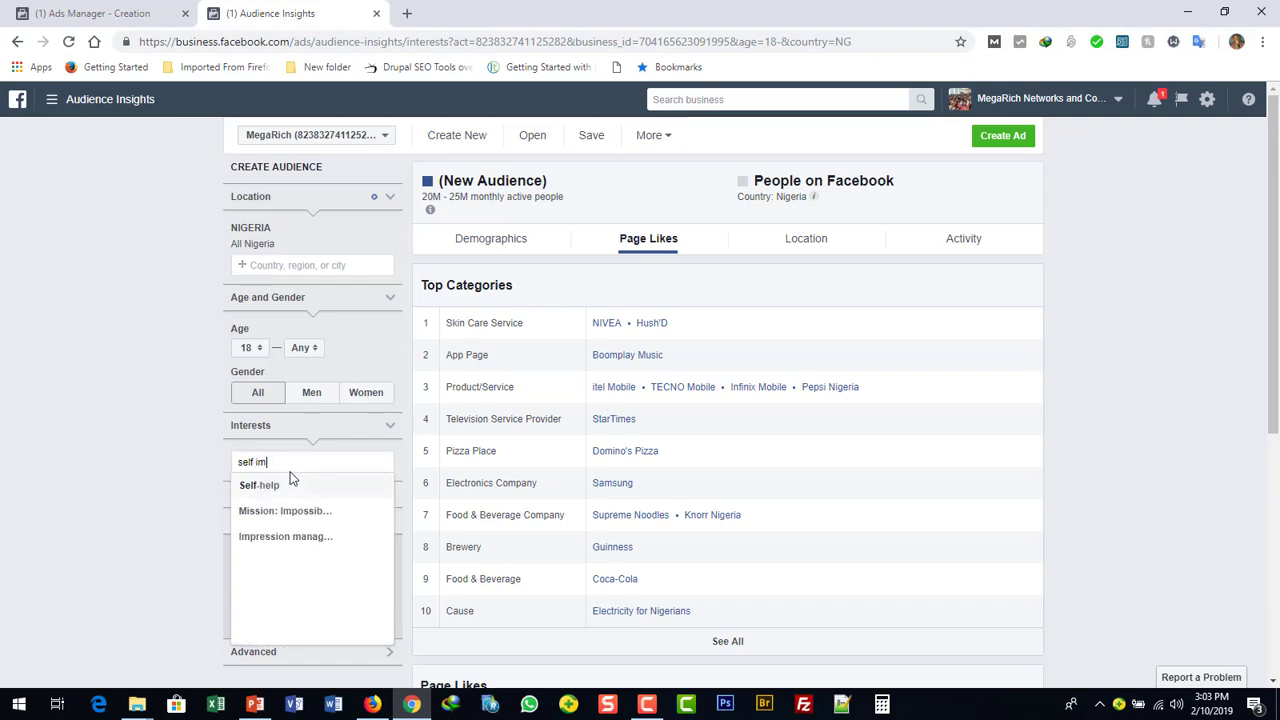
text(provement)
click(291, 484)
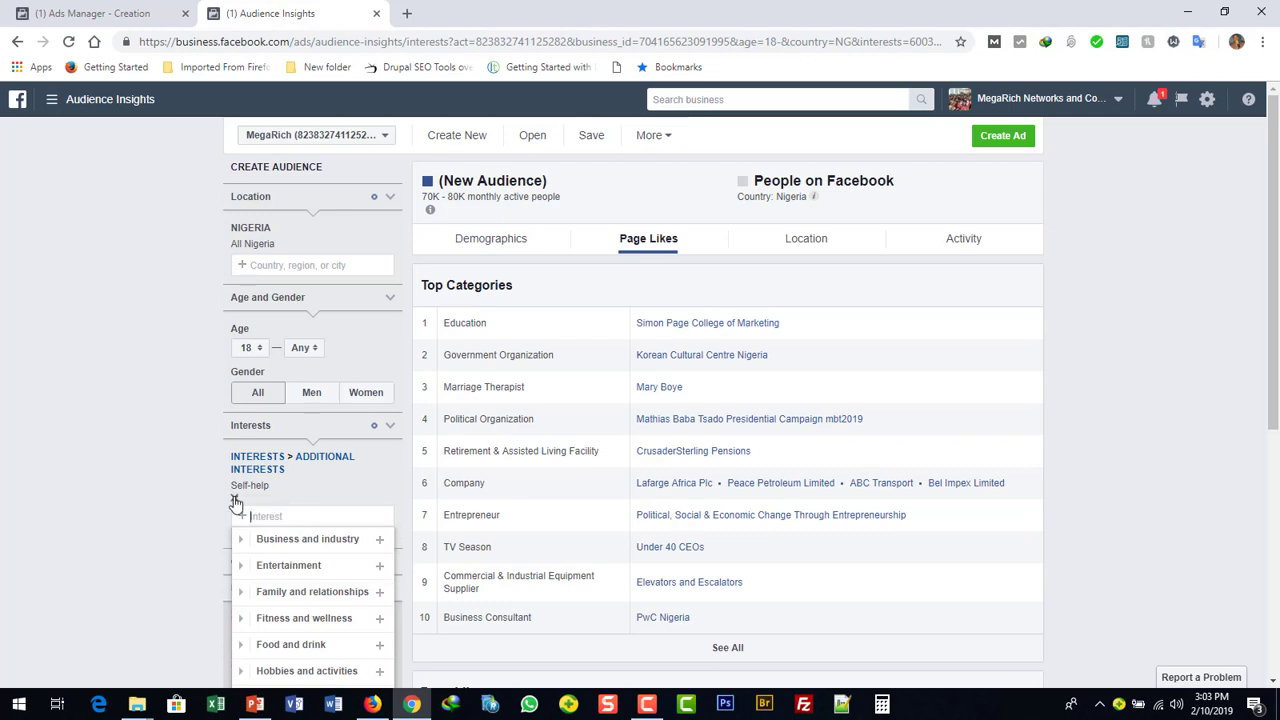
click(236, 502)
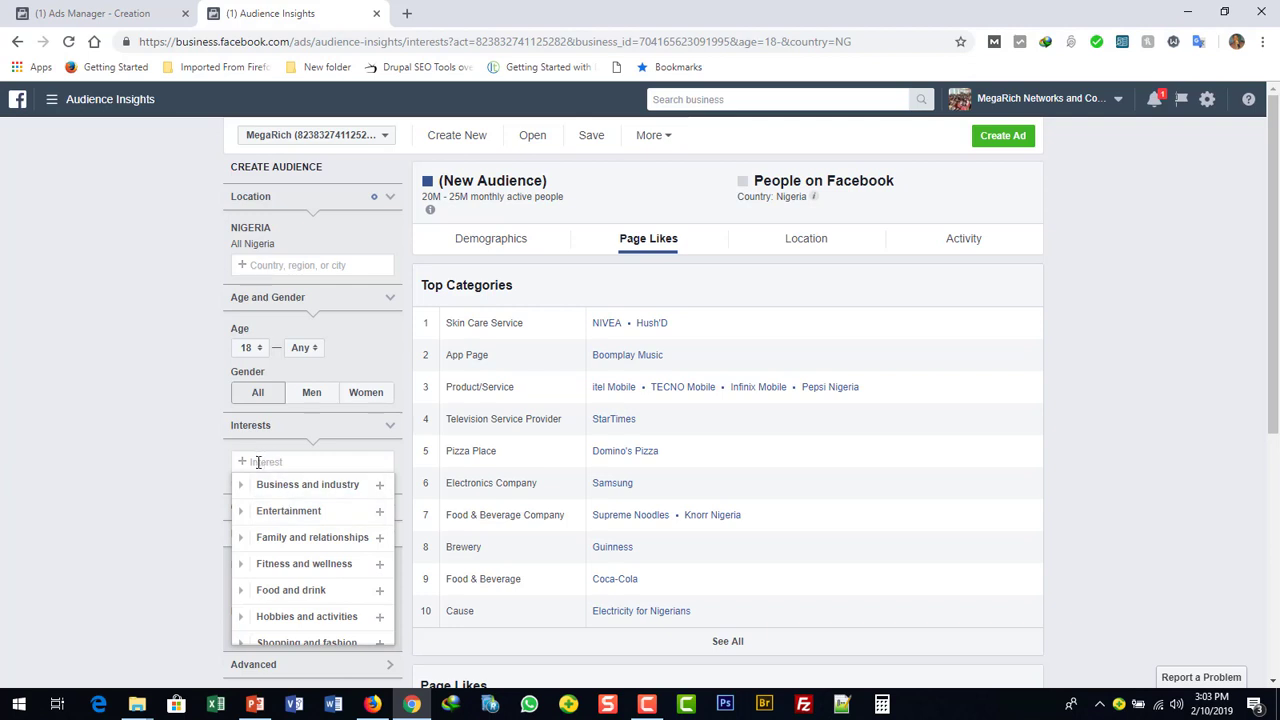
Step: Search the audience interests for "improvemen" and for "self", looking through the suggestions for each
text(improvemen)
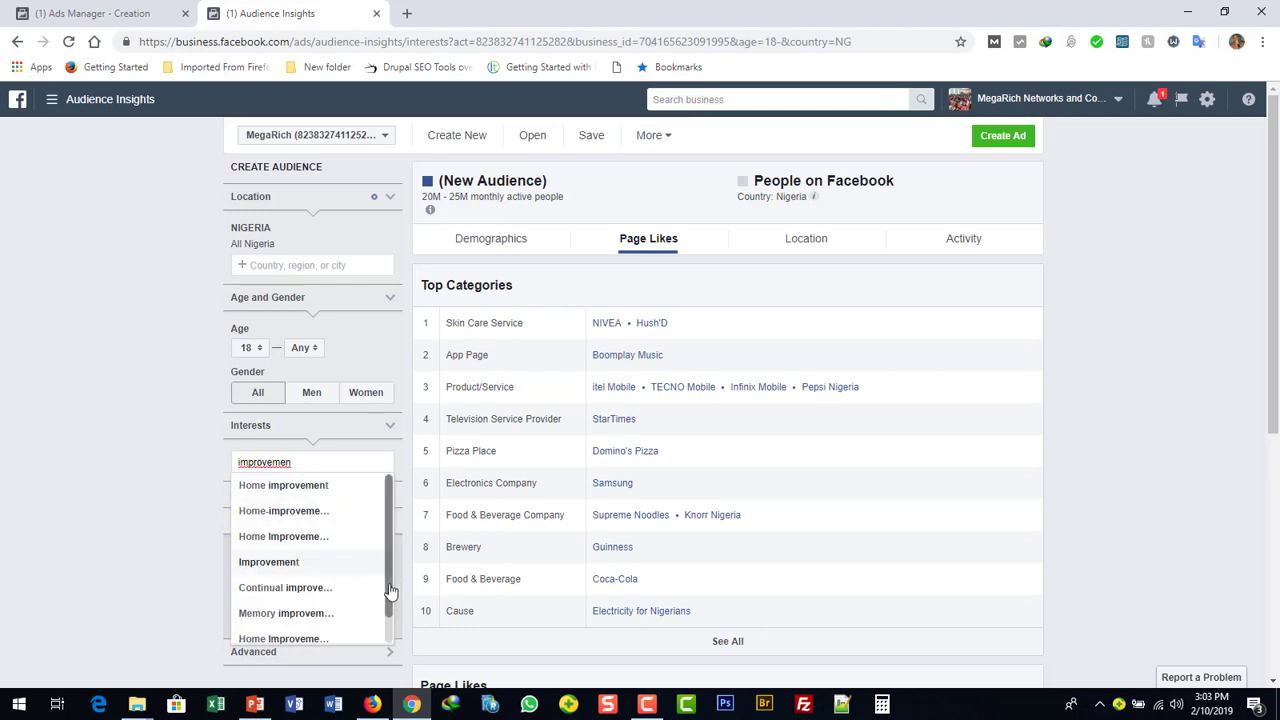
scroll(390, 590, down, 1)
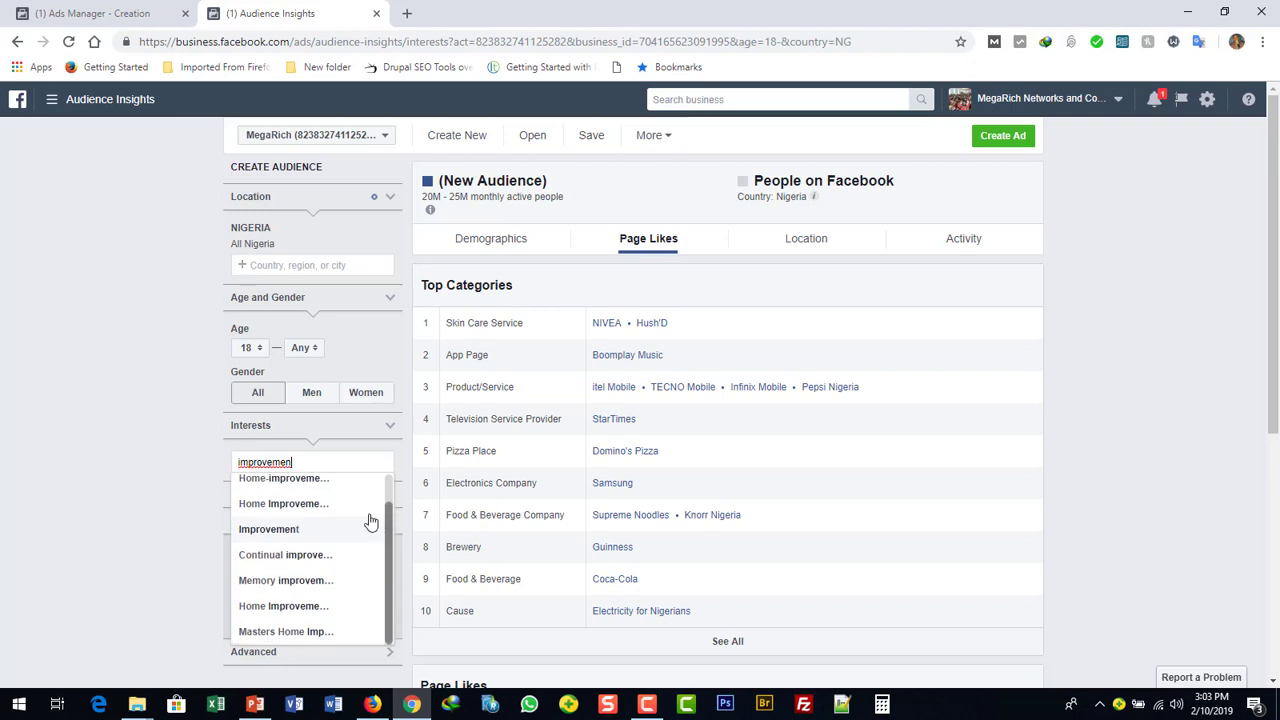
click(343, 492)
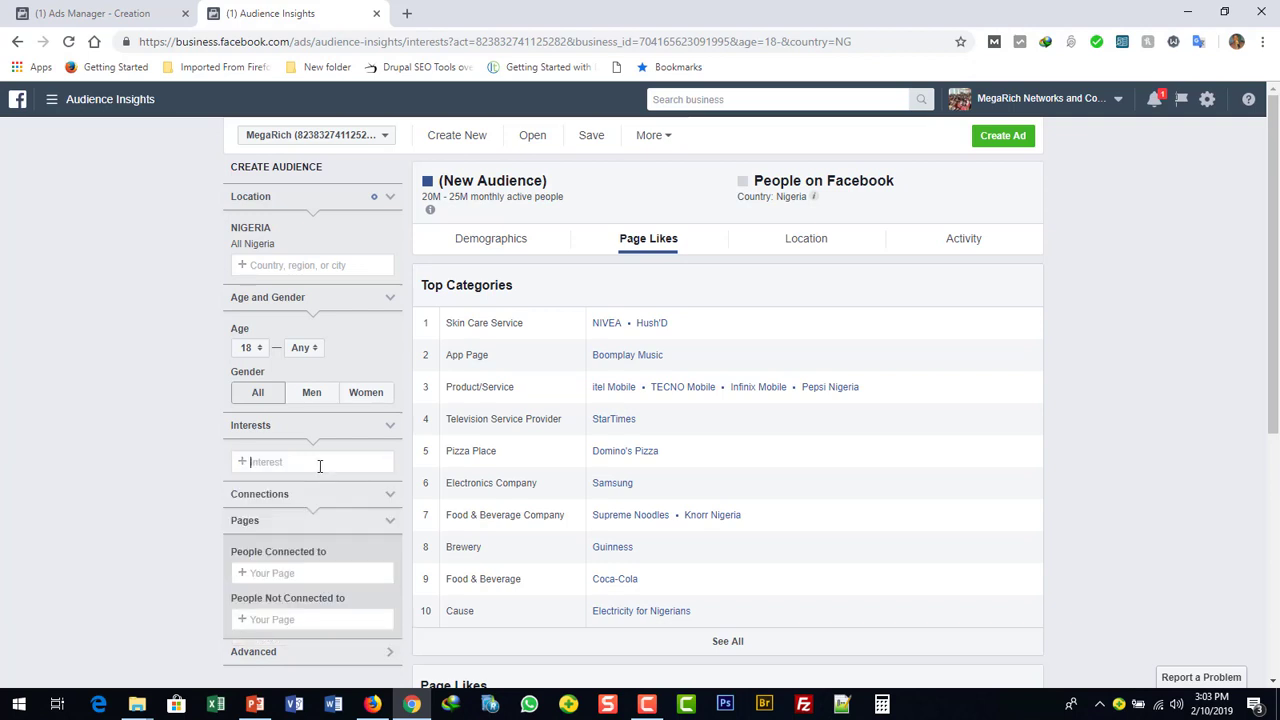
text(self)
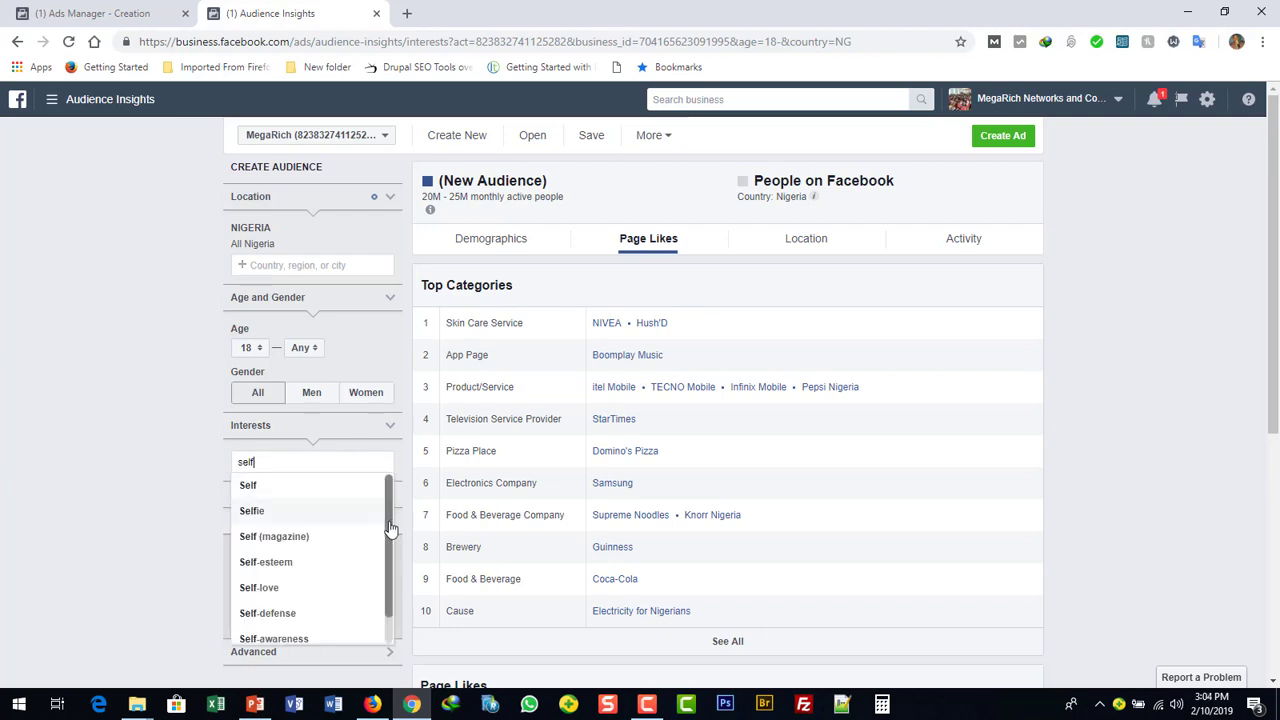
drag(391, 537, 391, 569)
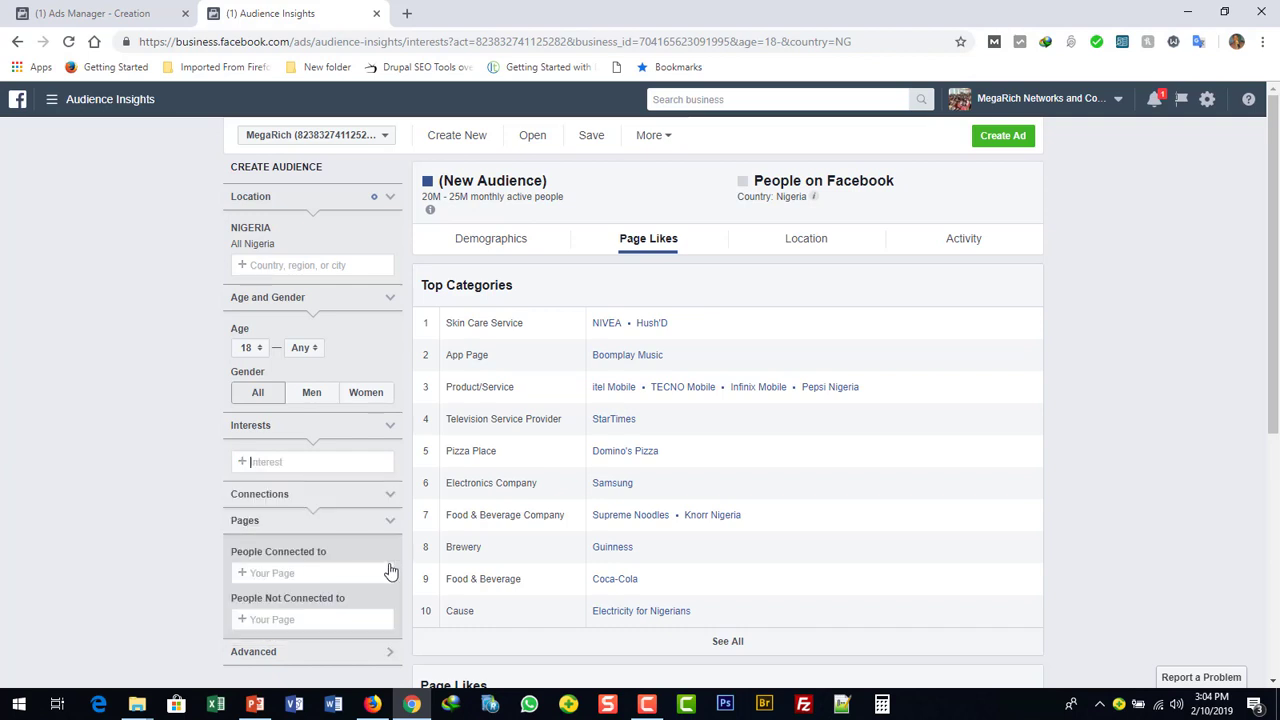
Step: Search the audience interests for "self i" and for "self", look through the suggestions for each, and clear the search
text(self i)
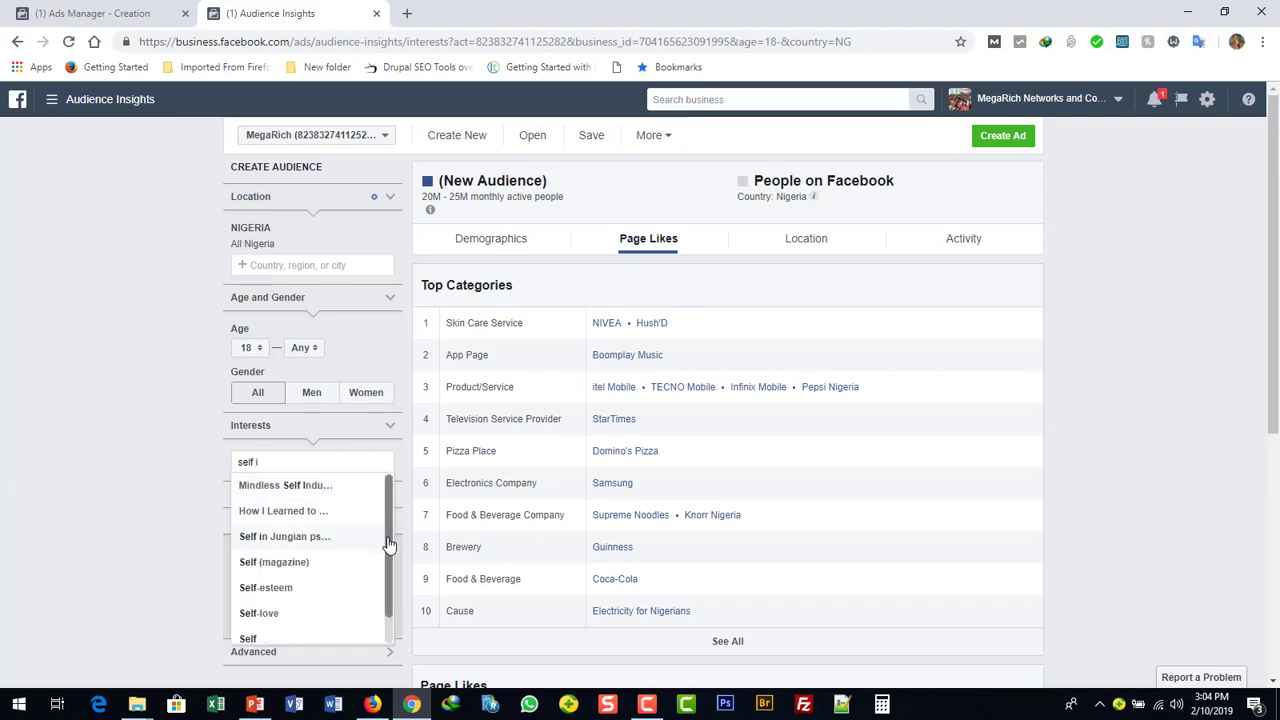
mouse_move(389, 545)
mouse_down()
mouse_move(394, 567)
mouse_move(391, 531)
mouse_up()
click(349, 523)
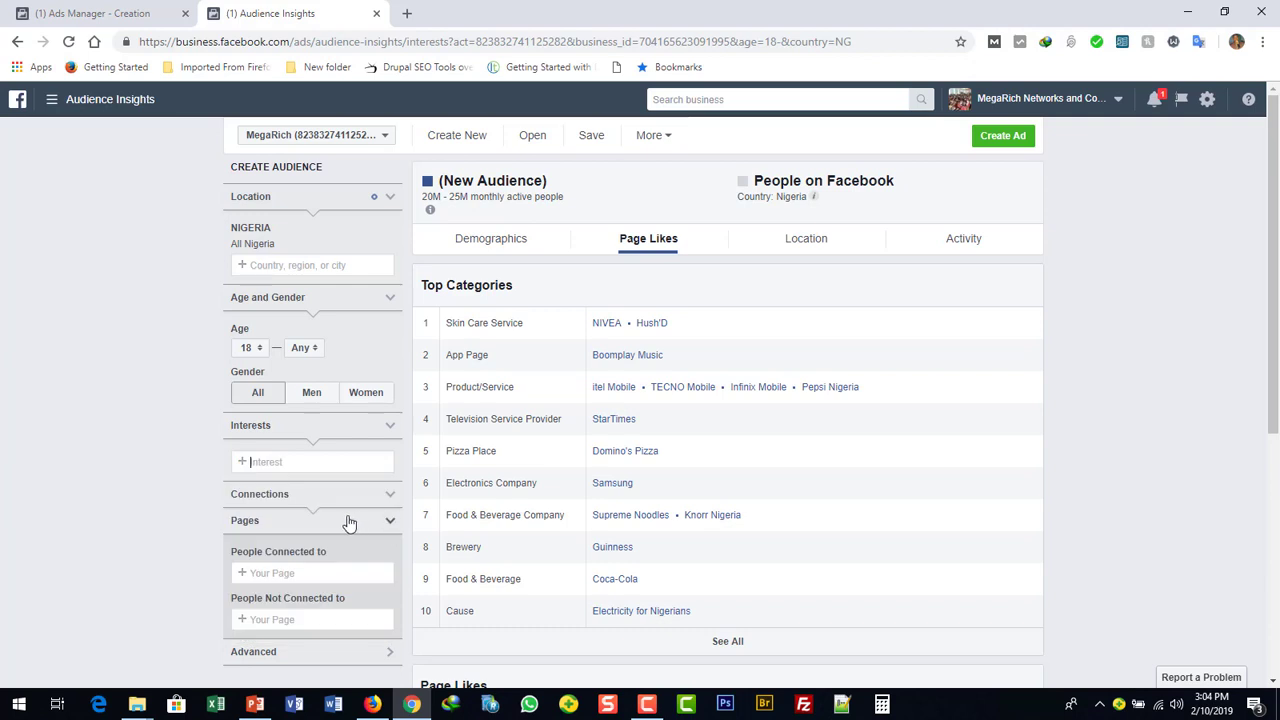
text(self)
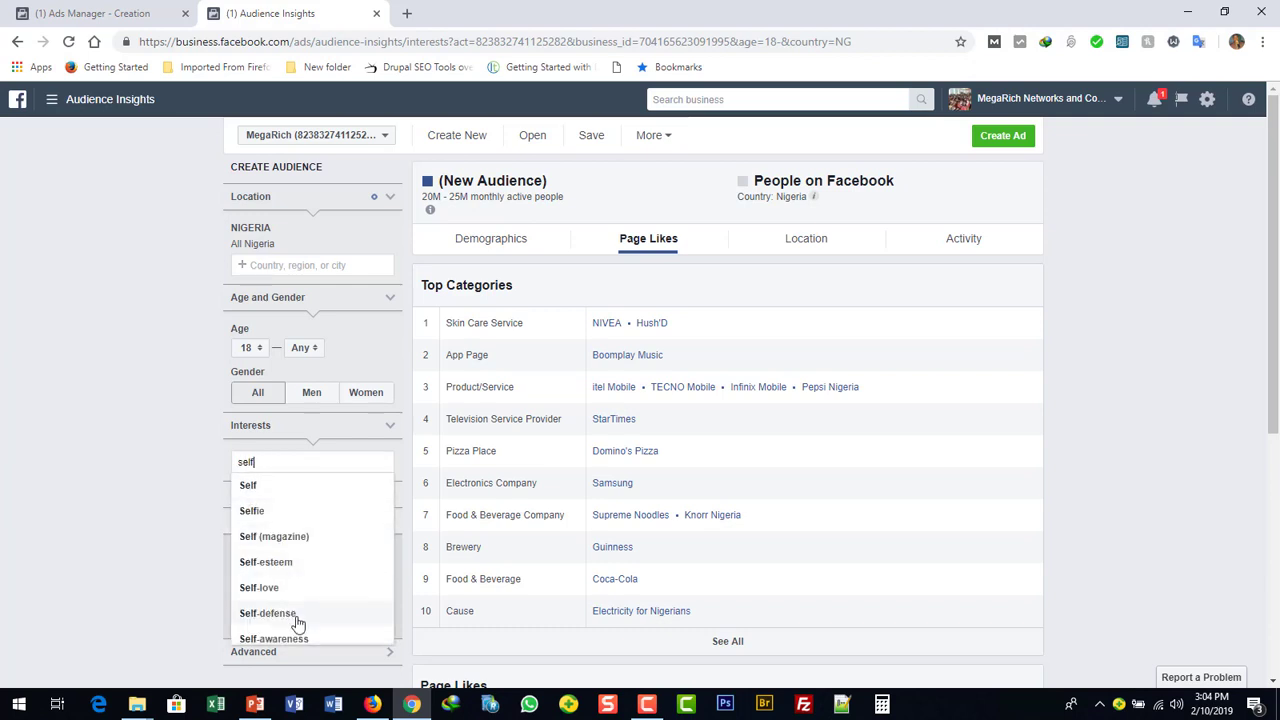
scroll(340, 632, down, 1)
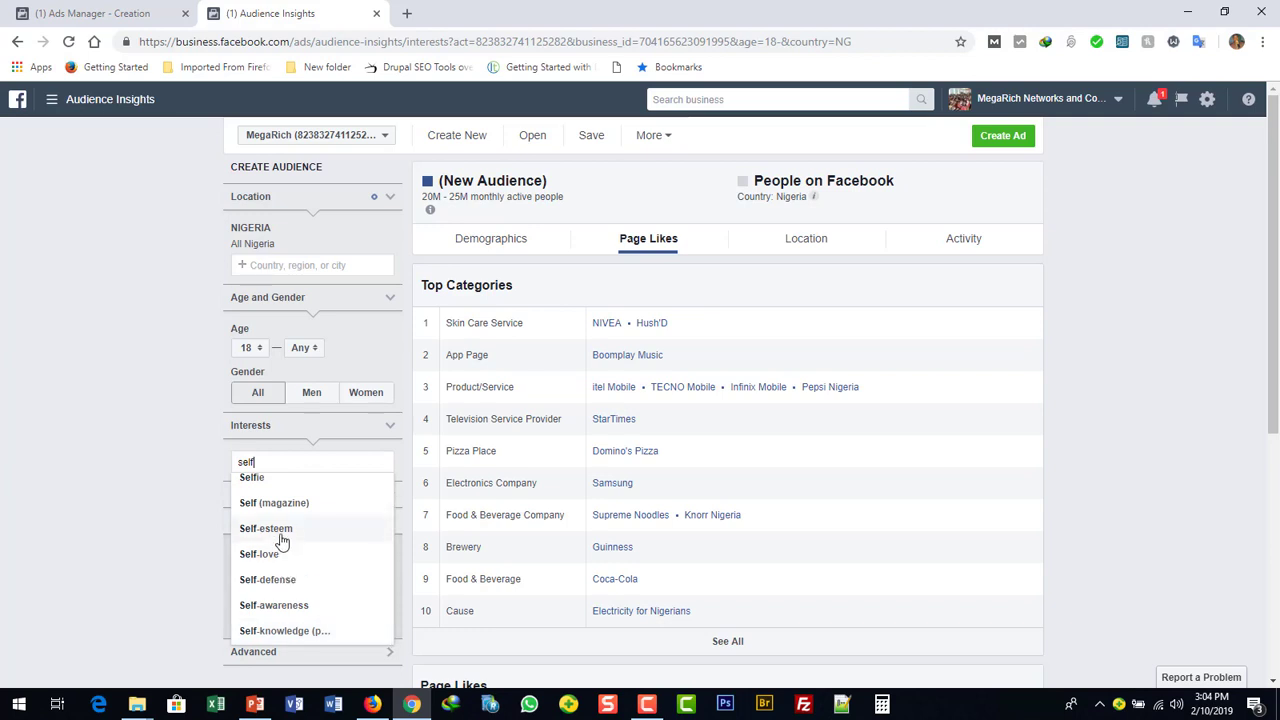
scroll(282, 537, up, 1)
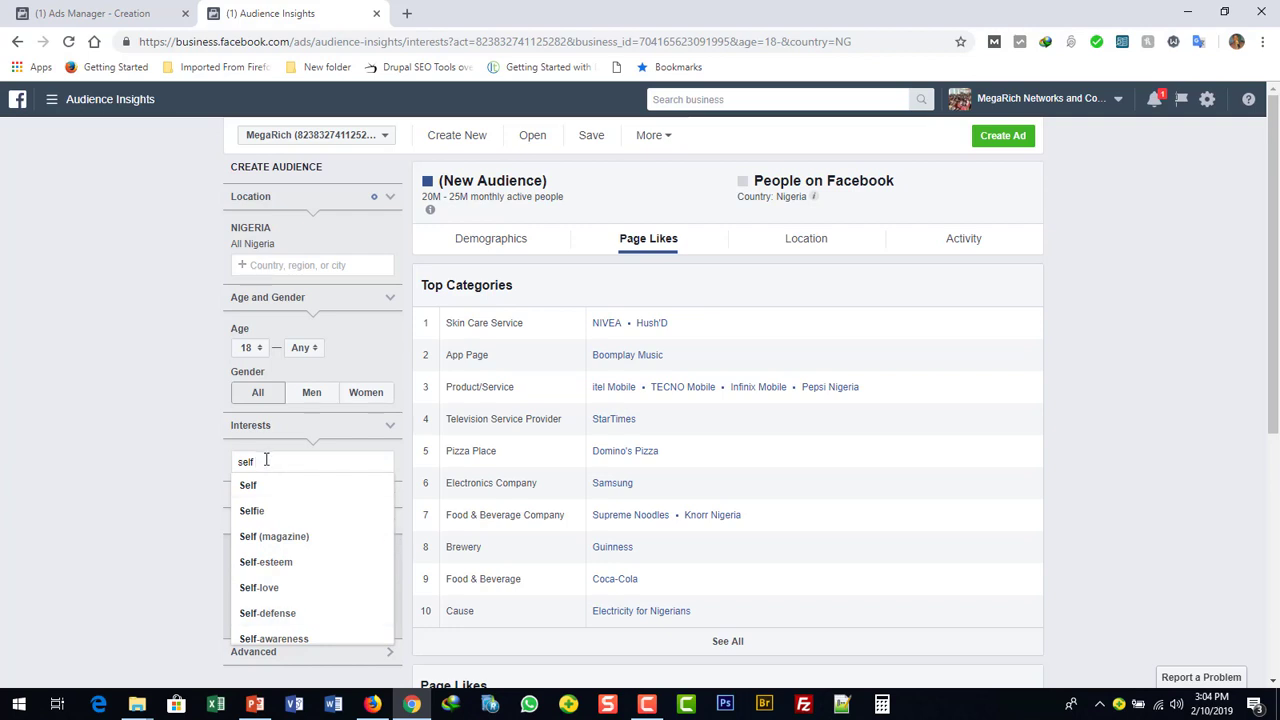
key(BackSpace)
key(BackSpace)
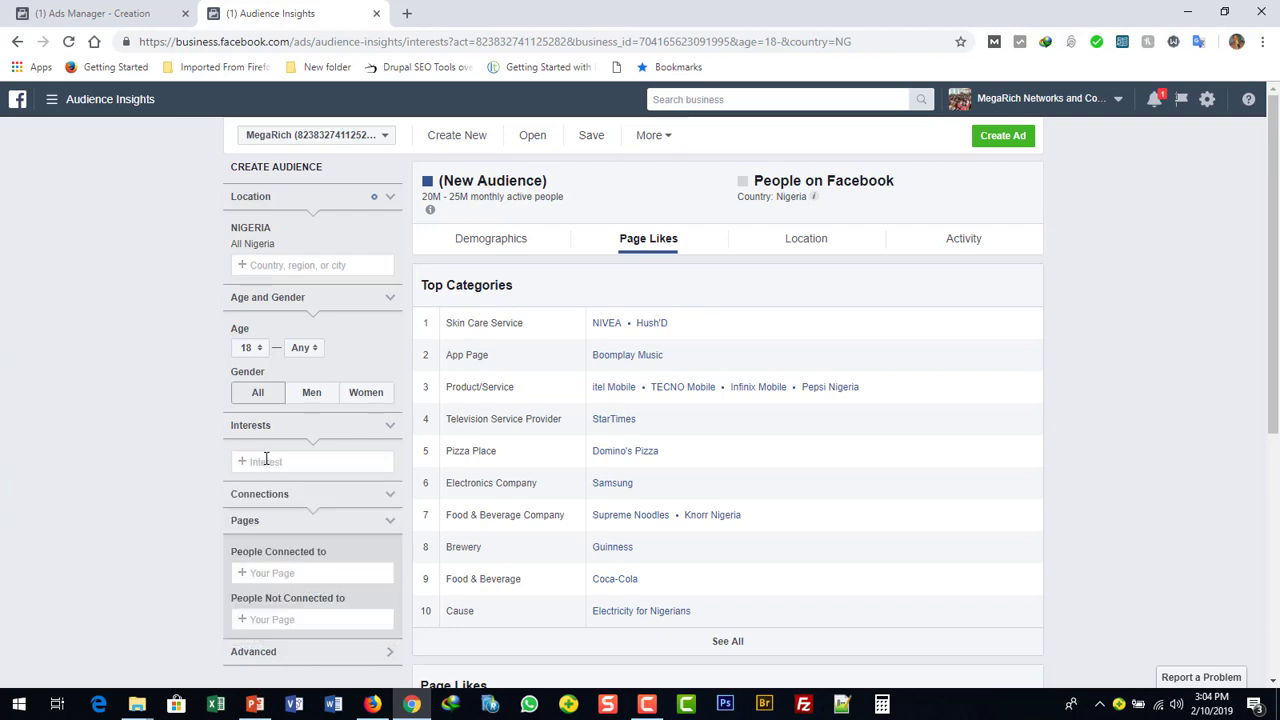
Step: Search the audience interests for "motivat" and add the Motivational speaking interest to the audience
text(moti)
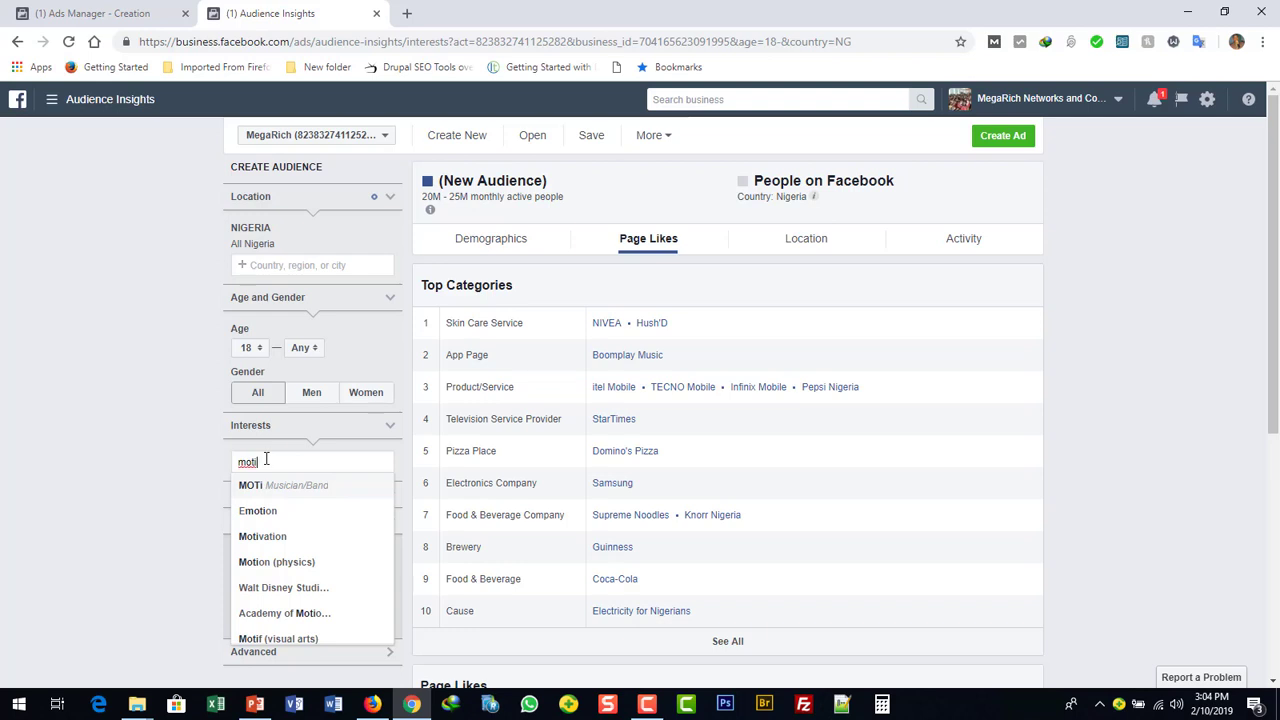
text(vat)
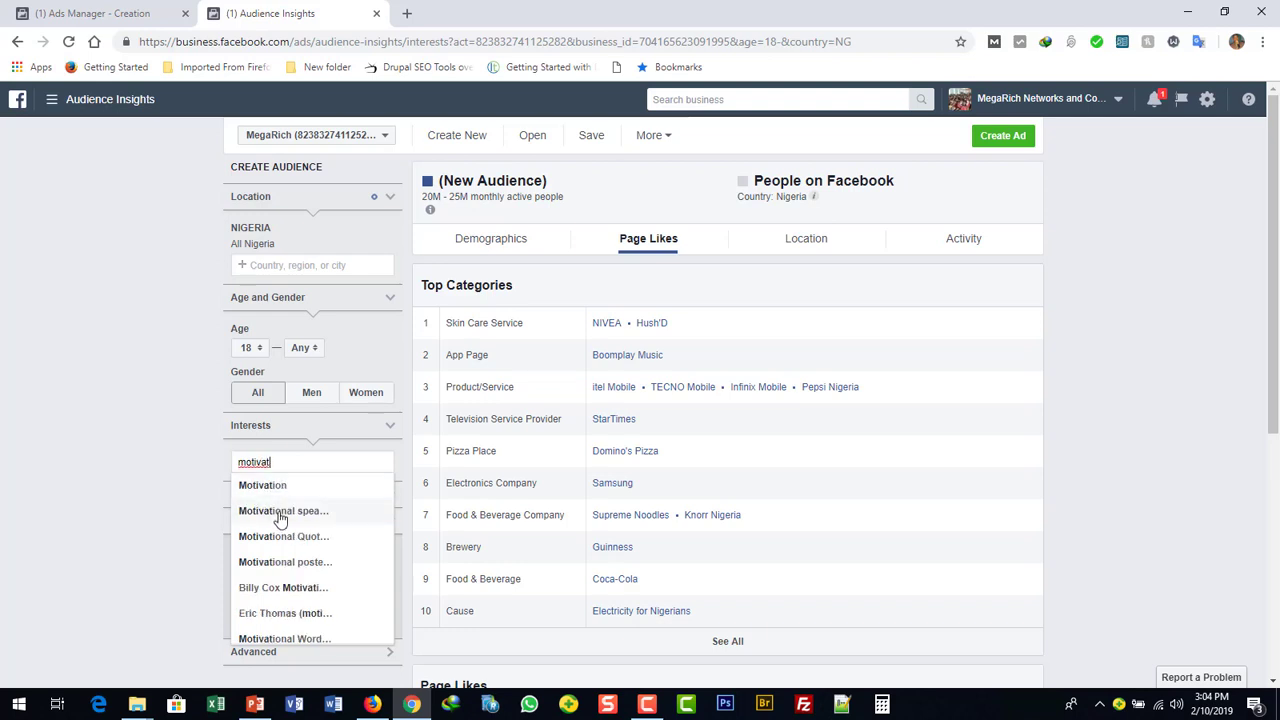
scroll(294, 635, down, 1)
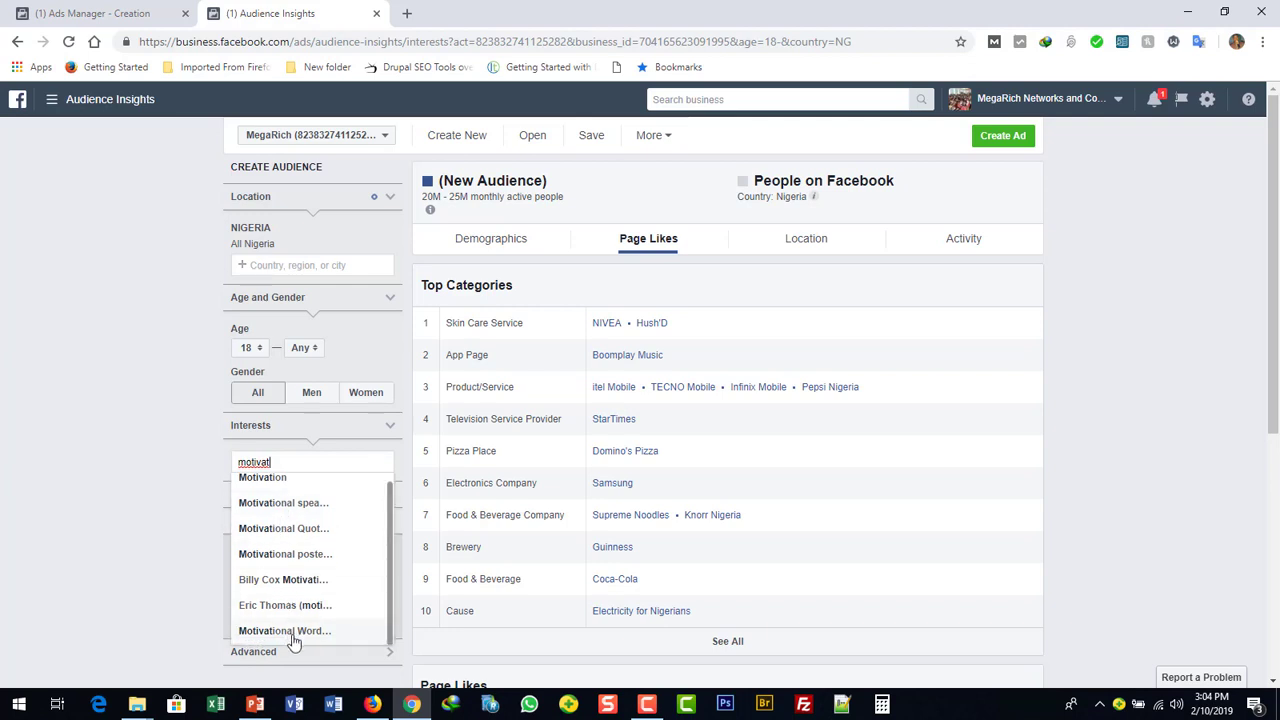
click(298, 509)
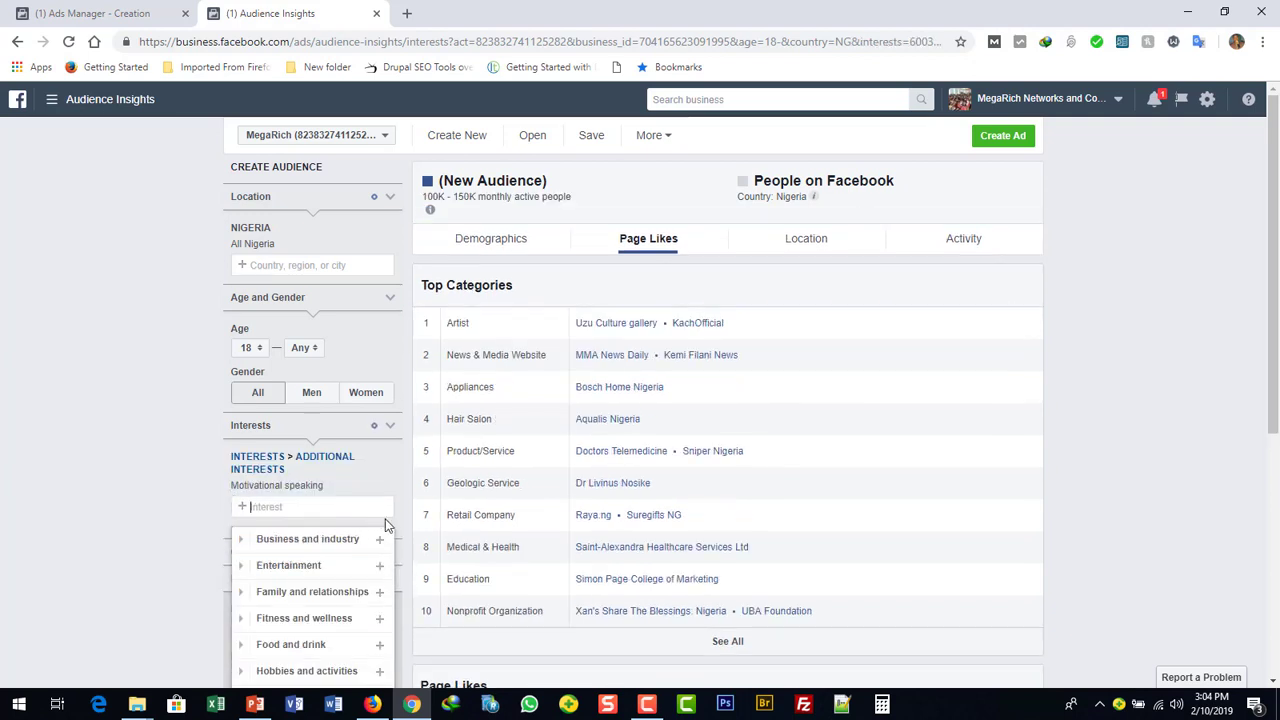
scroll(300, 528, down, 1)
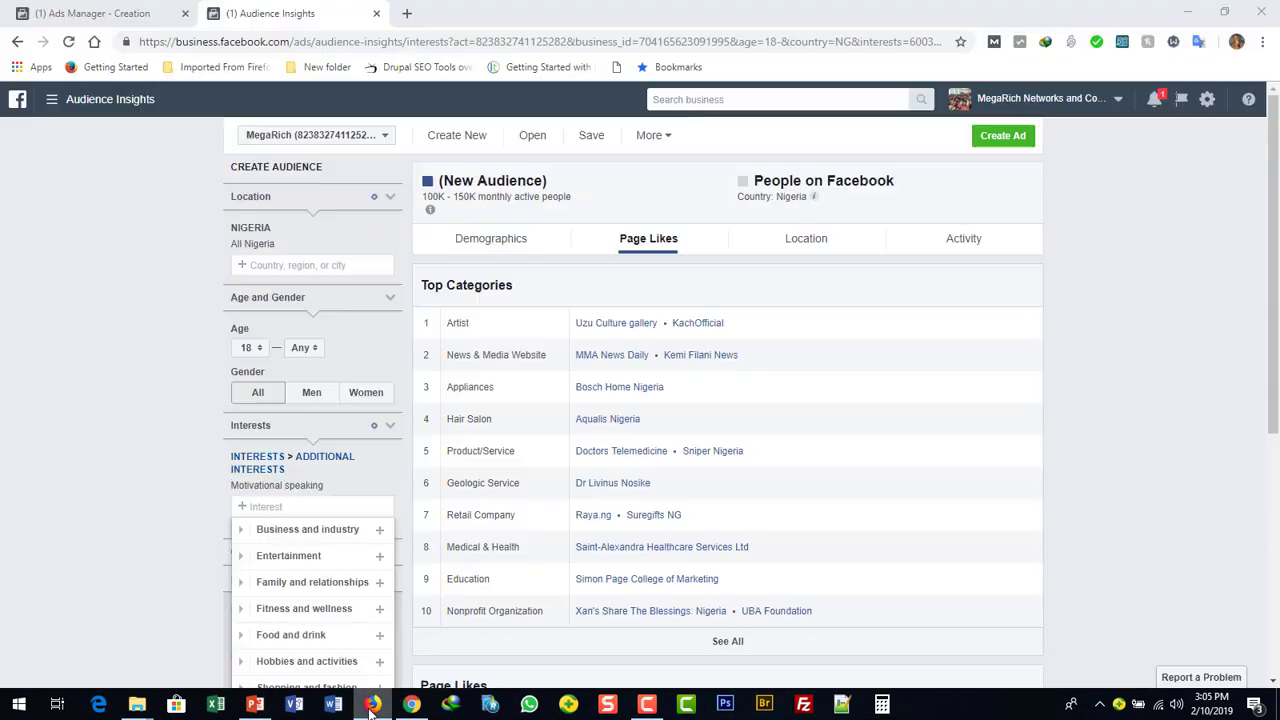
Step: Check the ad set's detailed targeting in Ads Manager, then return to Audience Insights and review the audience's Page Likes table
click(80, 13)
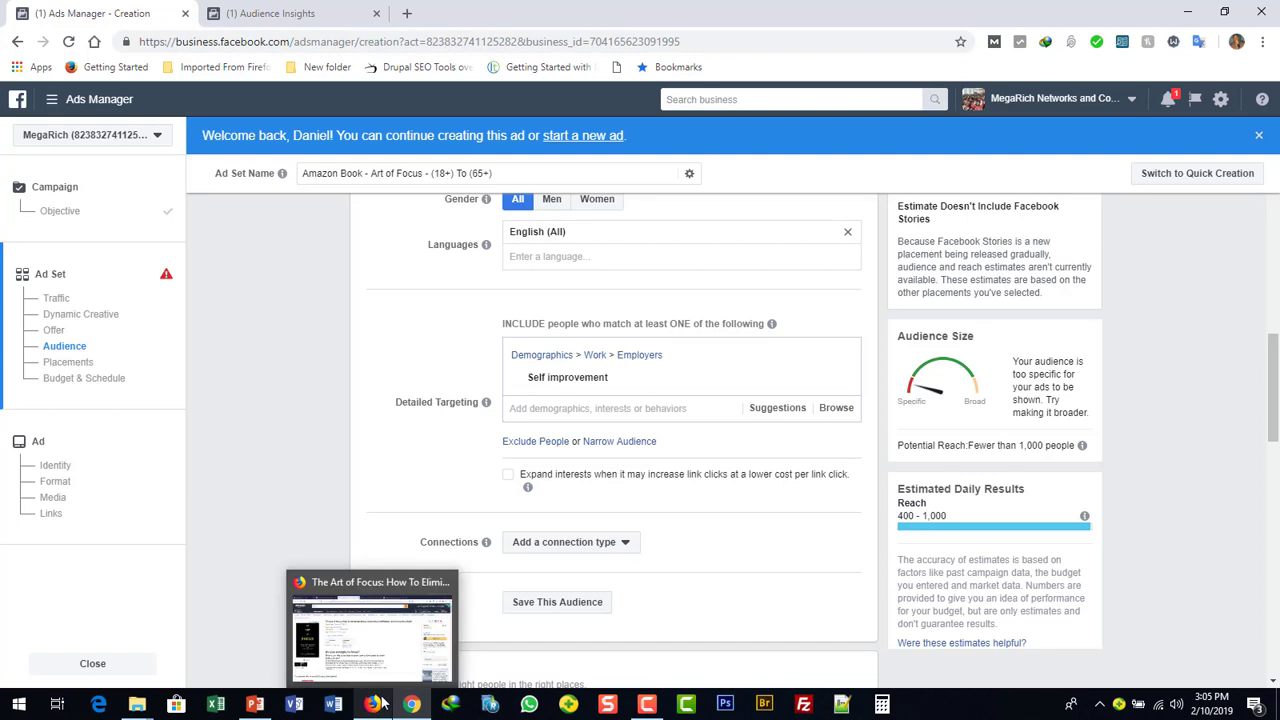
click(267, 13)
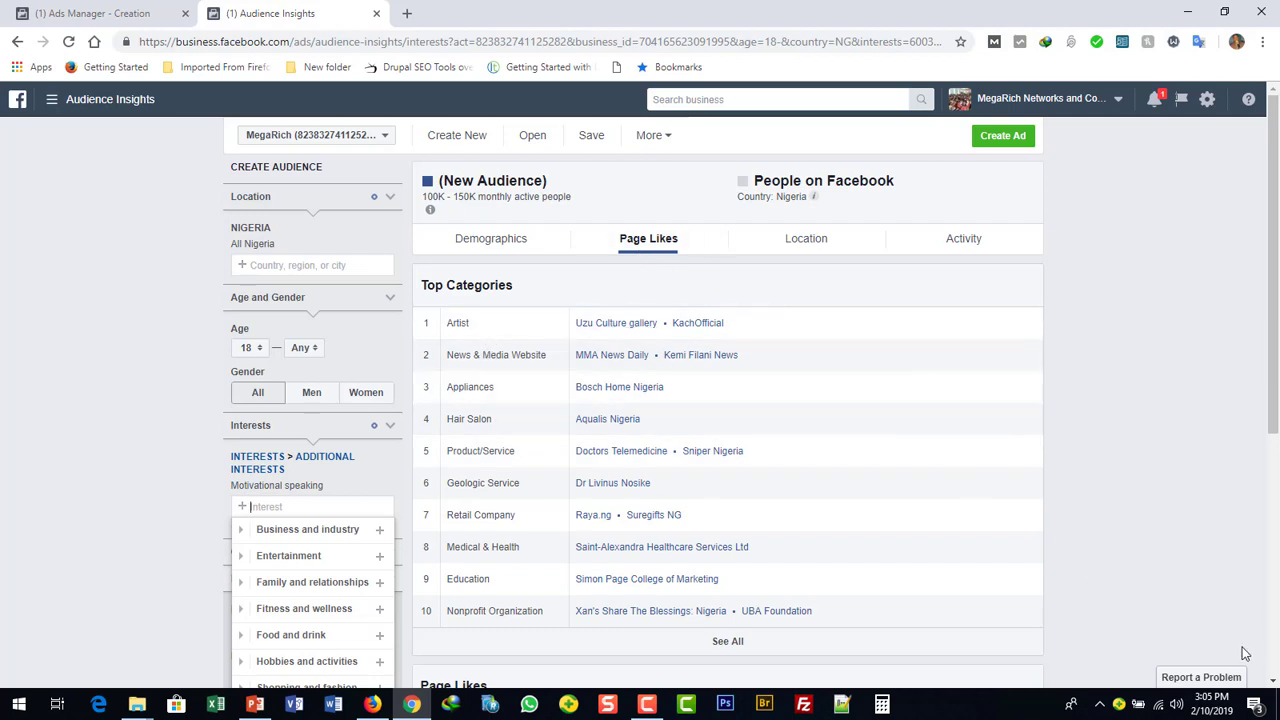
scroll(1272, 684, down, 2)
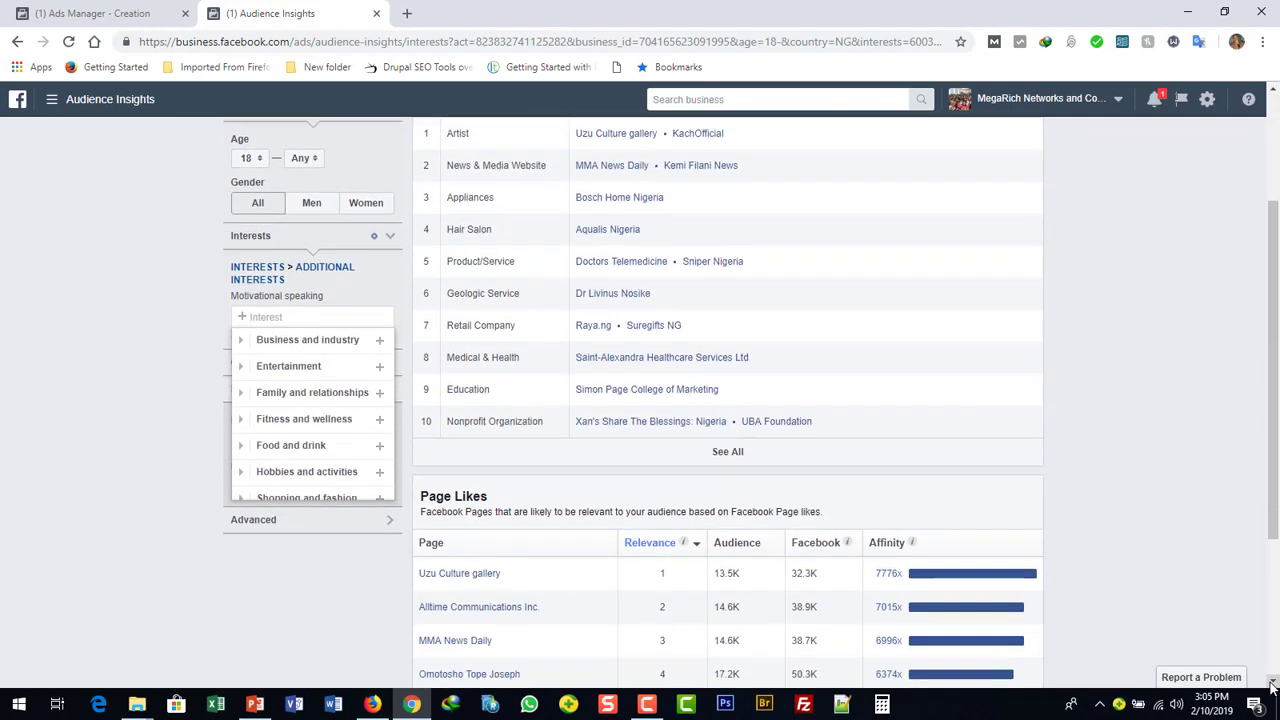
scroll(1272, 684, down, 2)
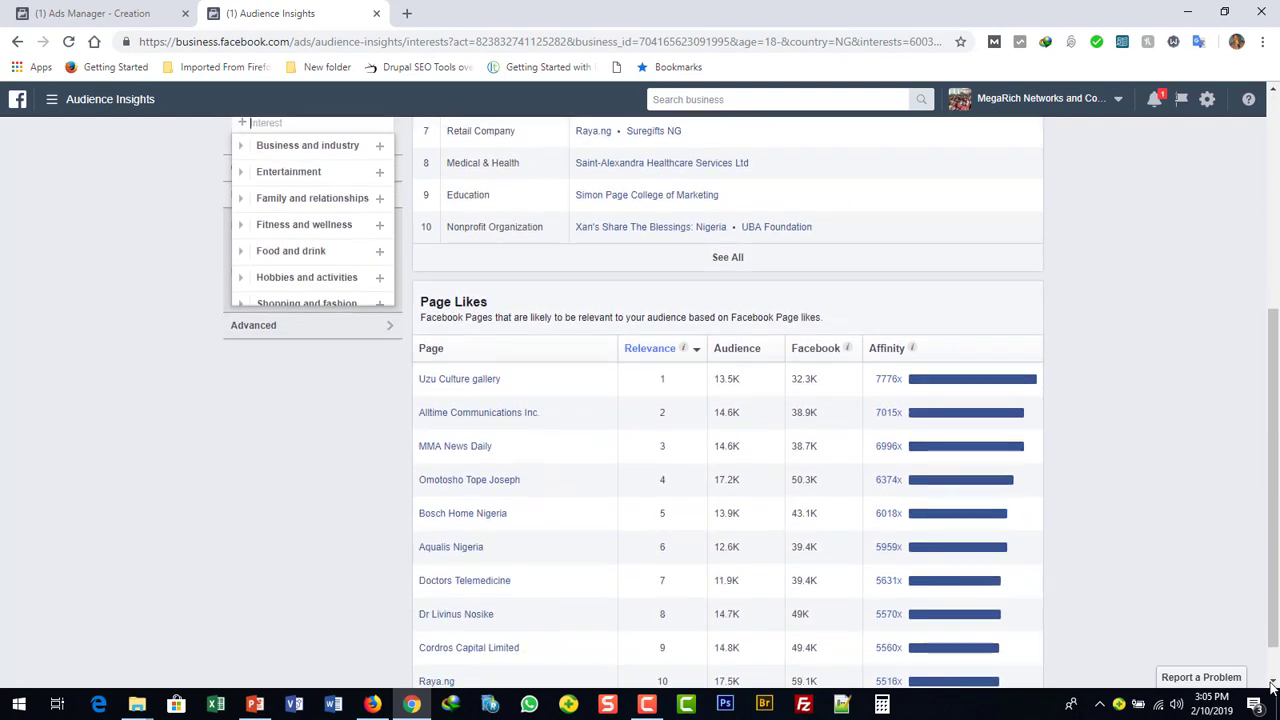
scroll(1272, 684, down, 1)
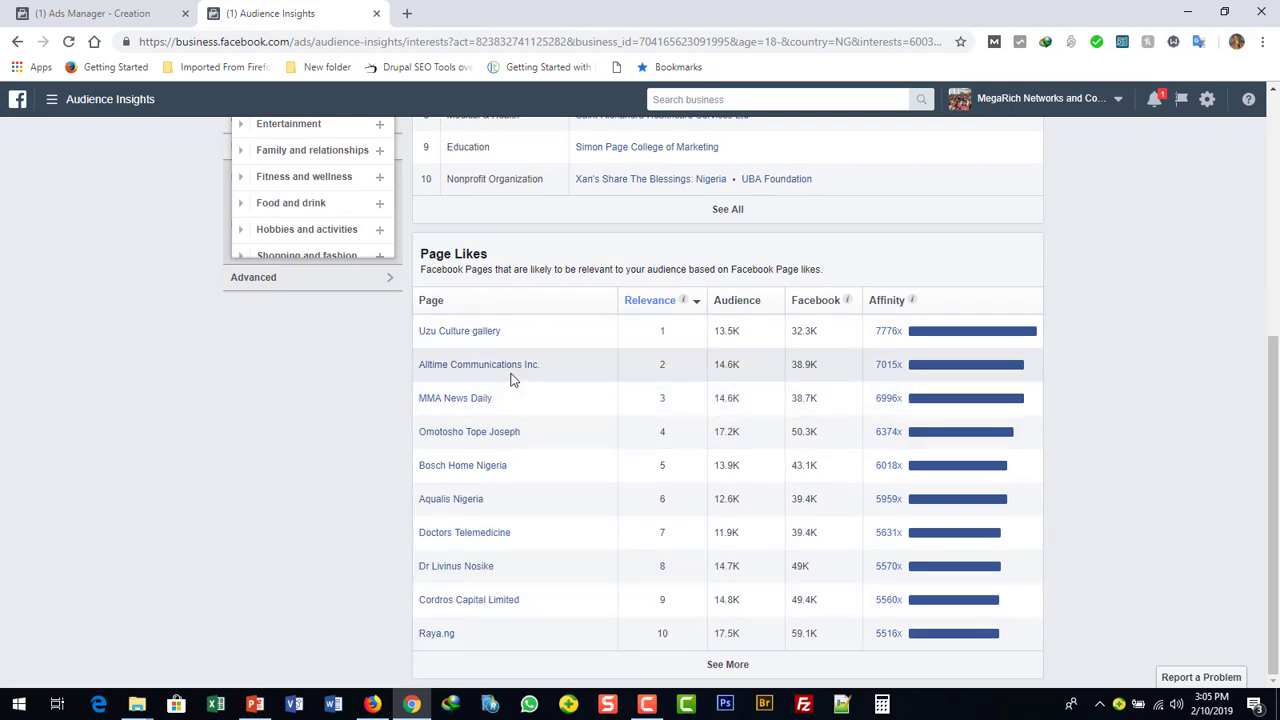
Step: Open the pages ranked 4 and 8 by relevance in the Page Likes table, each in its own new browser tab
right_click(491, 436)
click(520, 443)
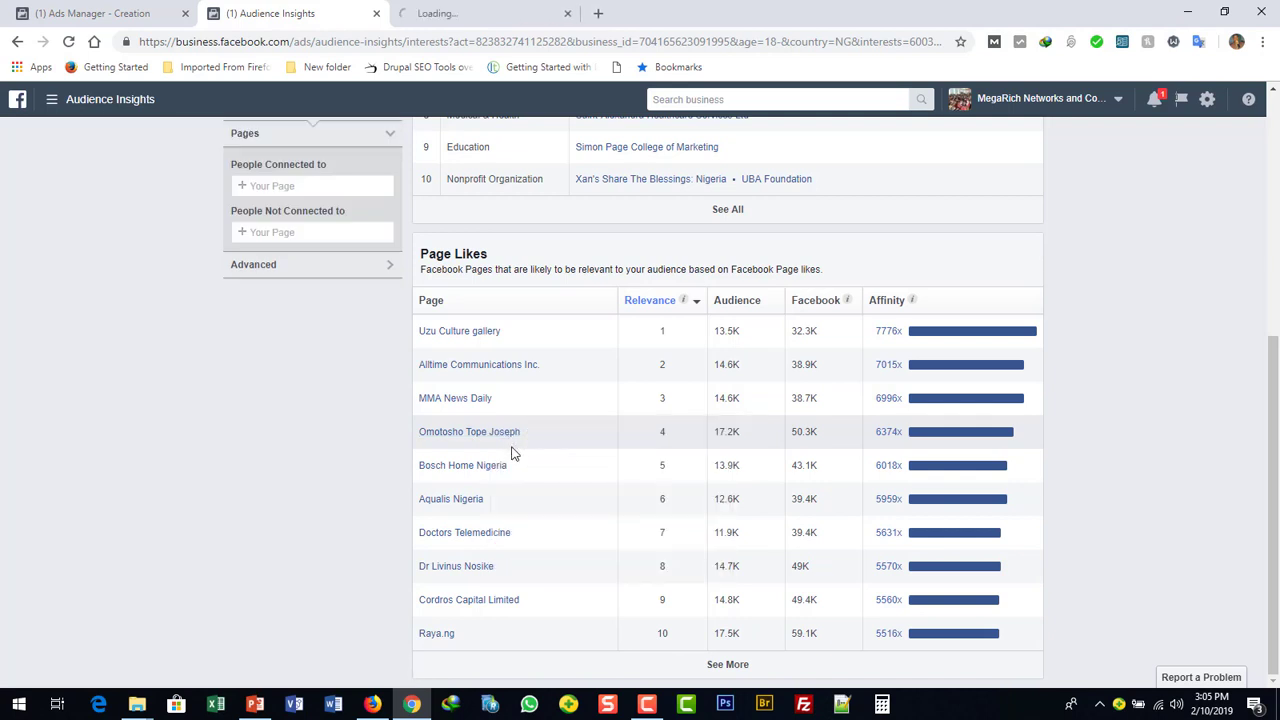
right_click(482, 570)
click(560, 424)
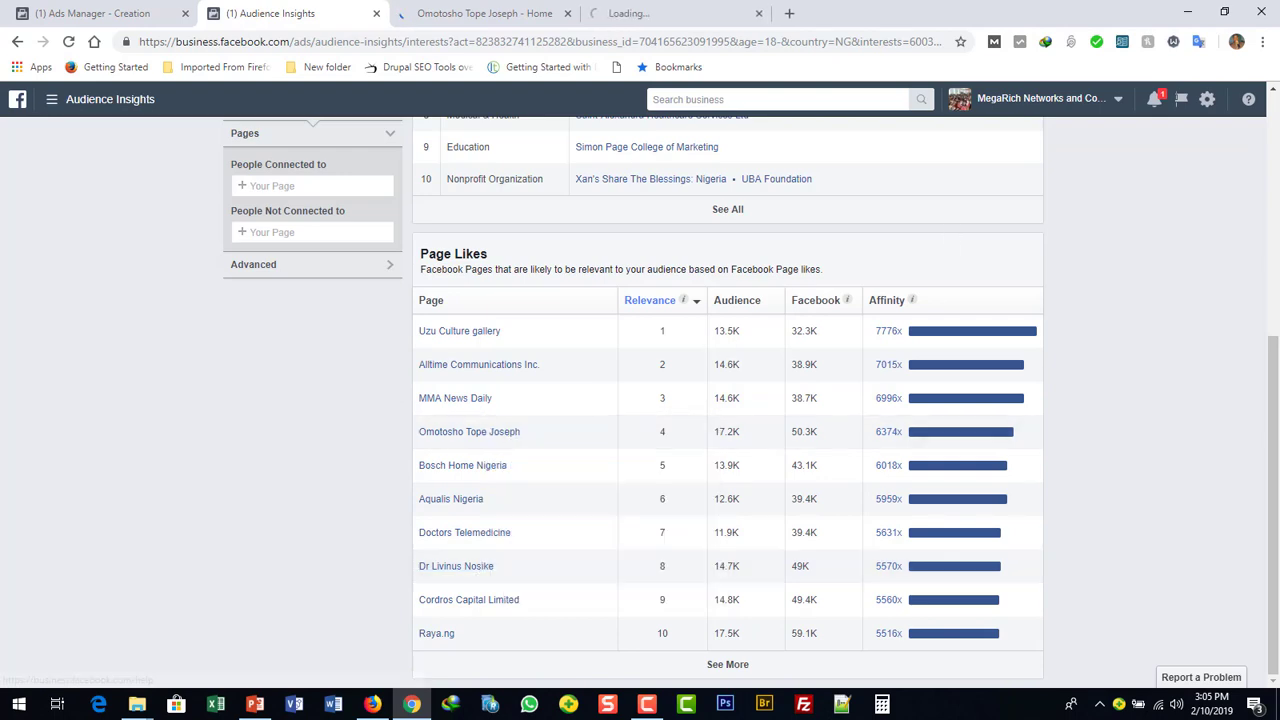
click(1273, 120)
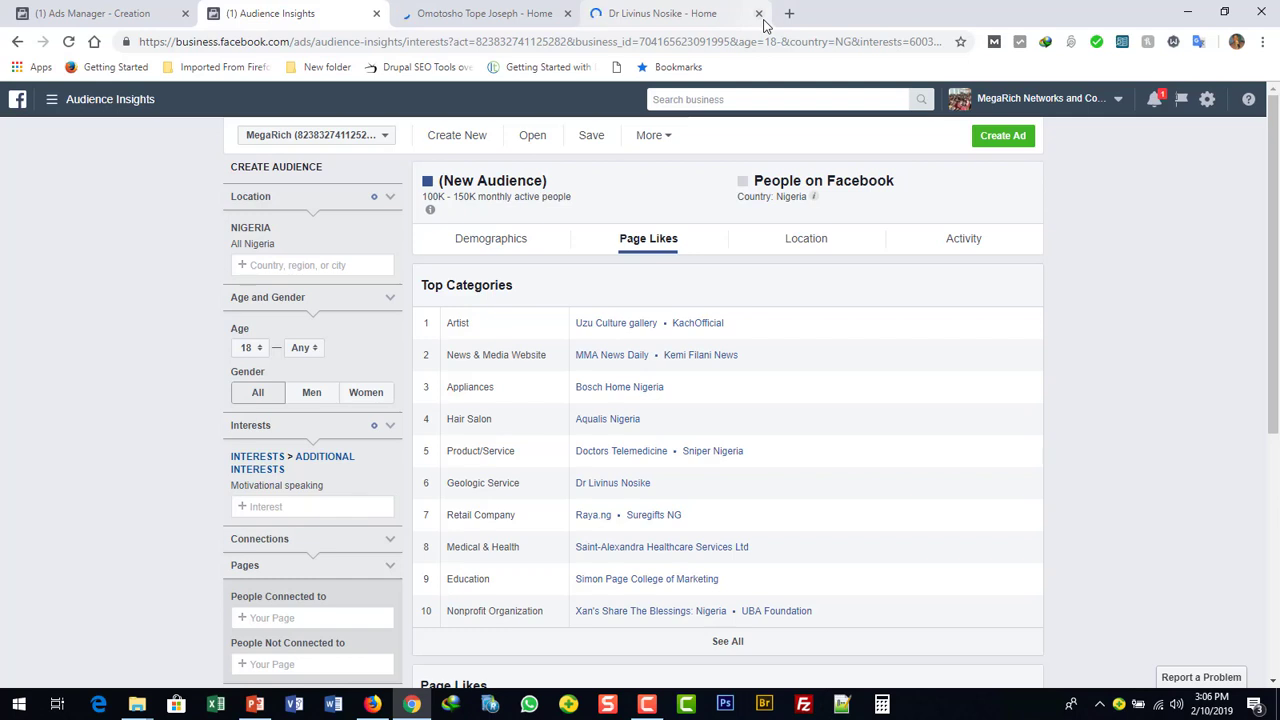
Step: Examine the fourth-ranked page's posts, community figures, reviews and videos, and open its About section
click(486, 14)
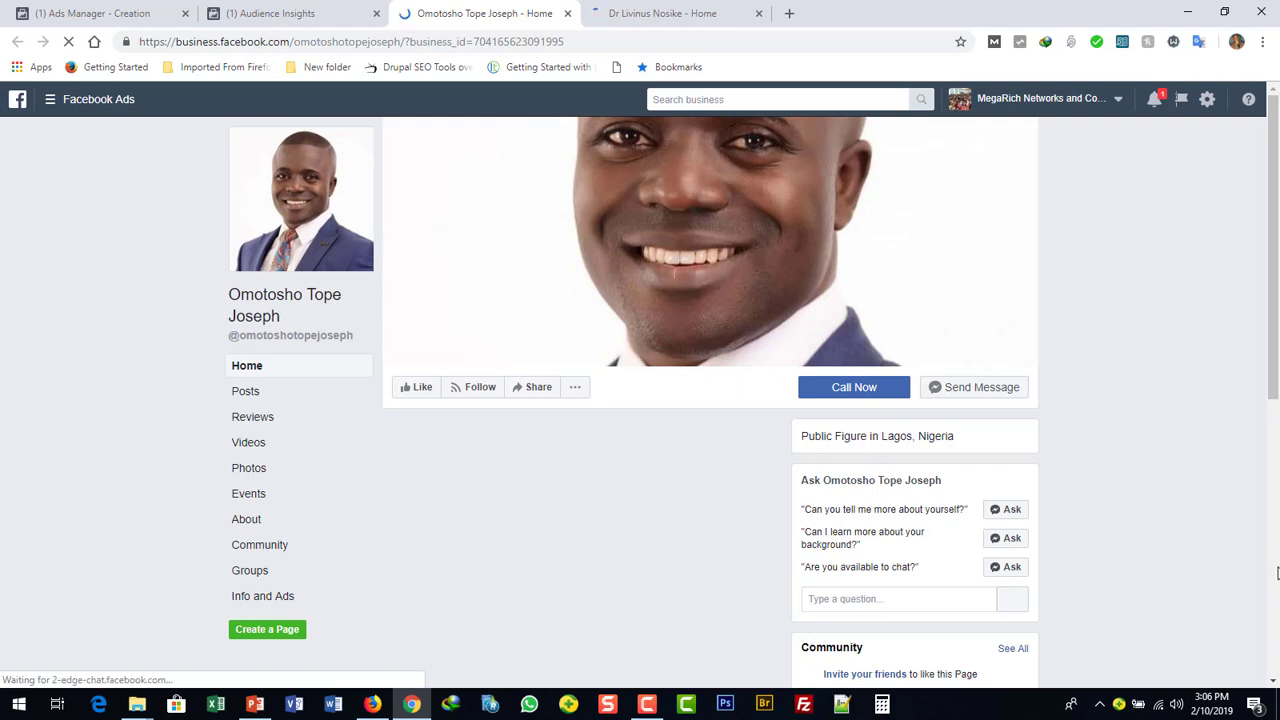
click(1273, 682)
click(1273, 682)
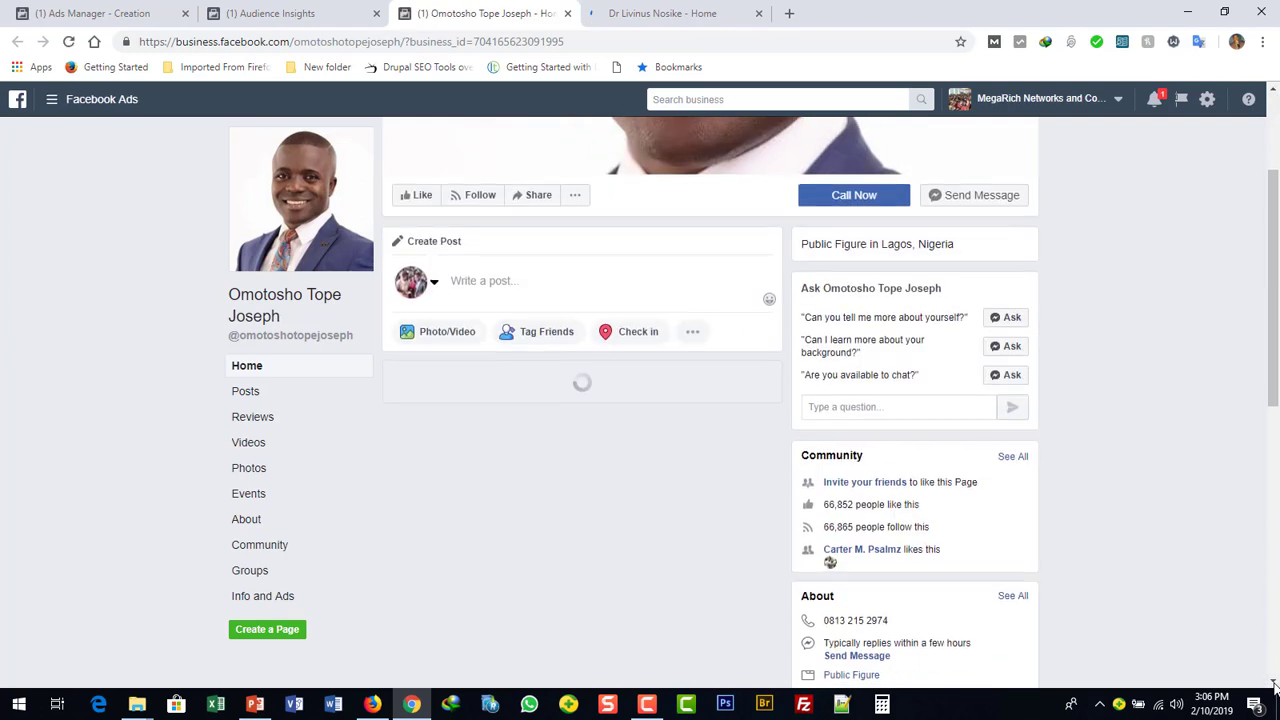
click(1273, 682)
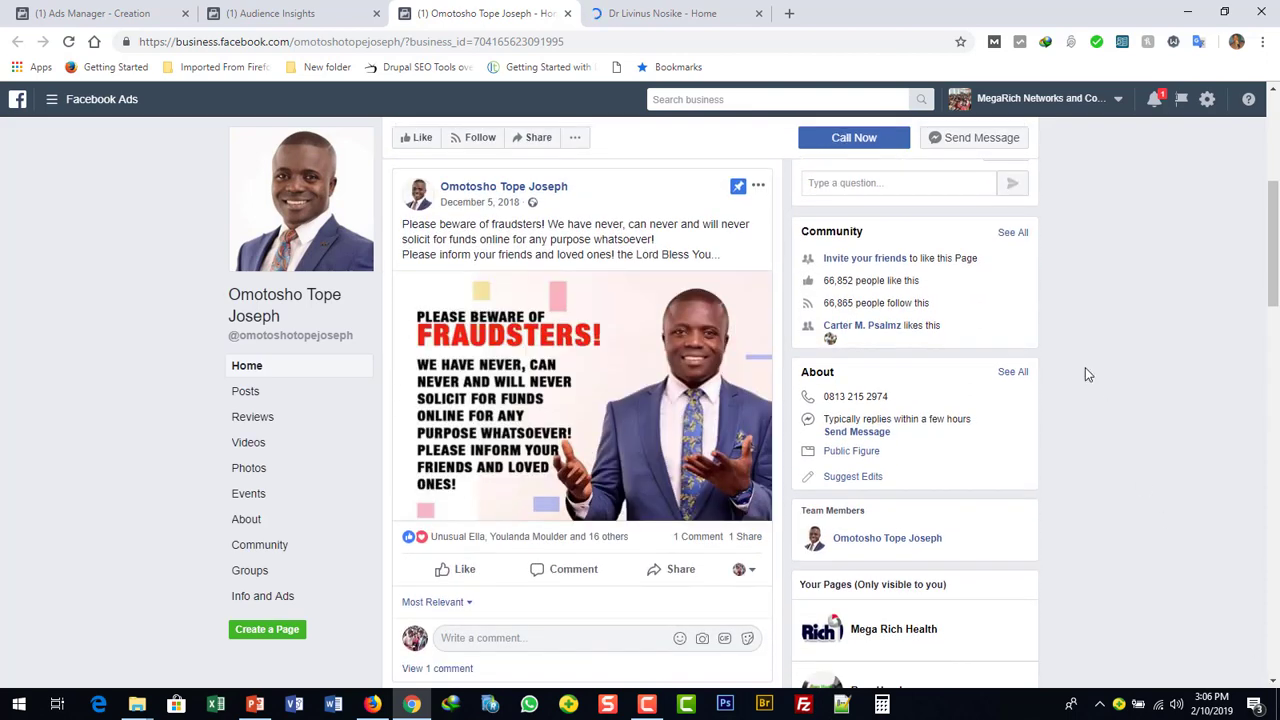
click(1276, 115)
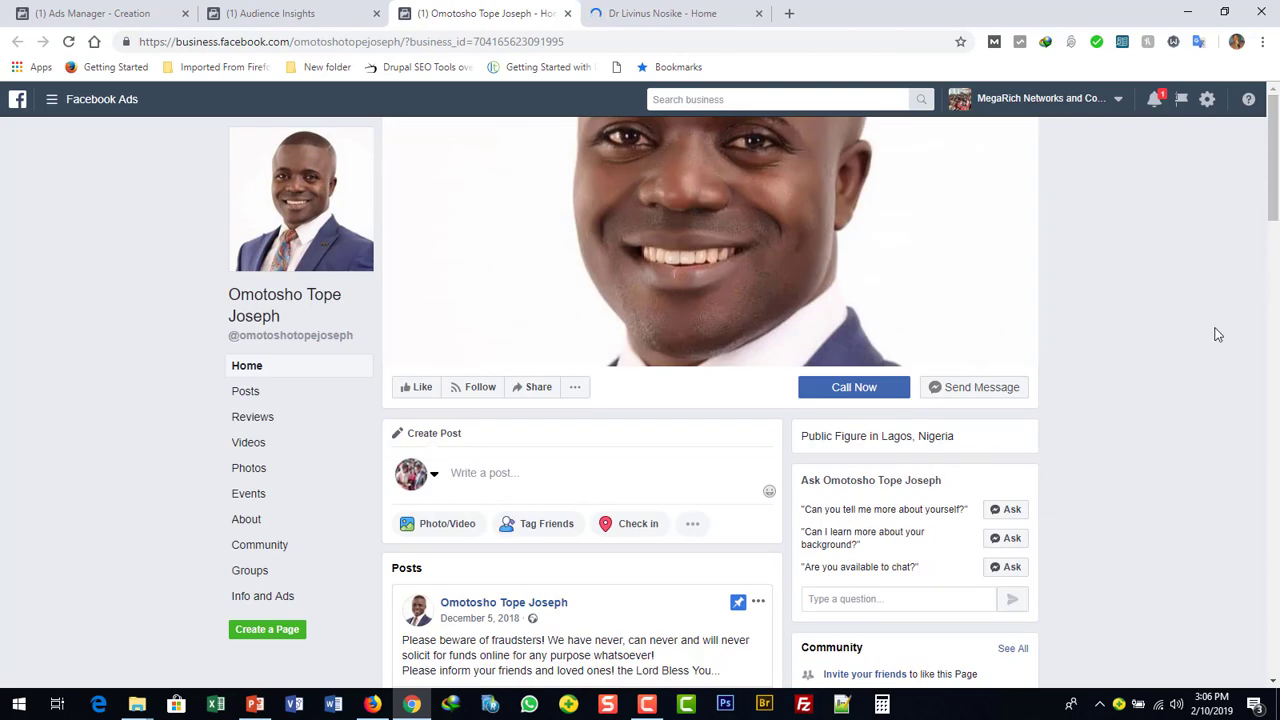
scroll(1274, 207, down, 7)
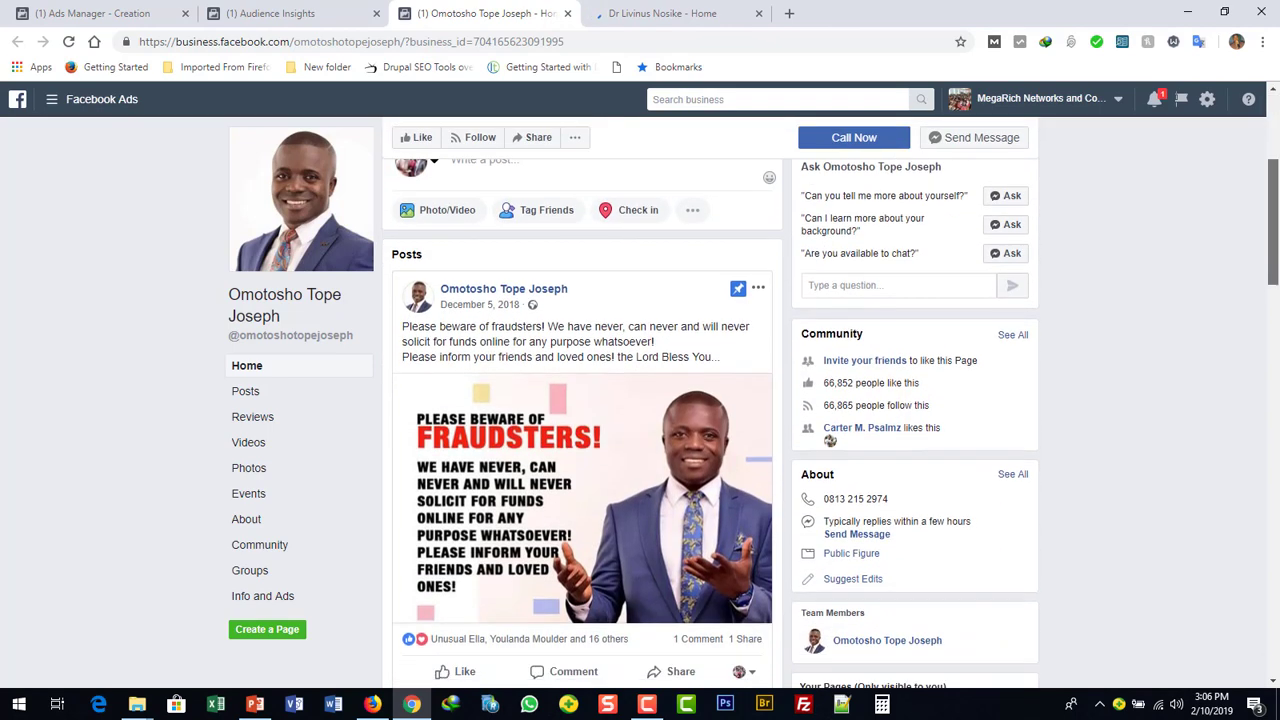
drag(1274, 362, 1277, 645)
scroll(1276, 622, up, 10)
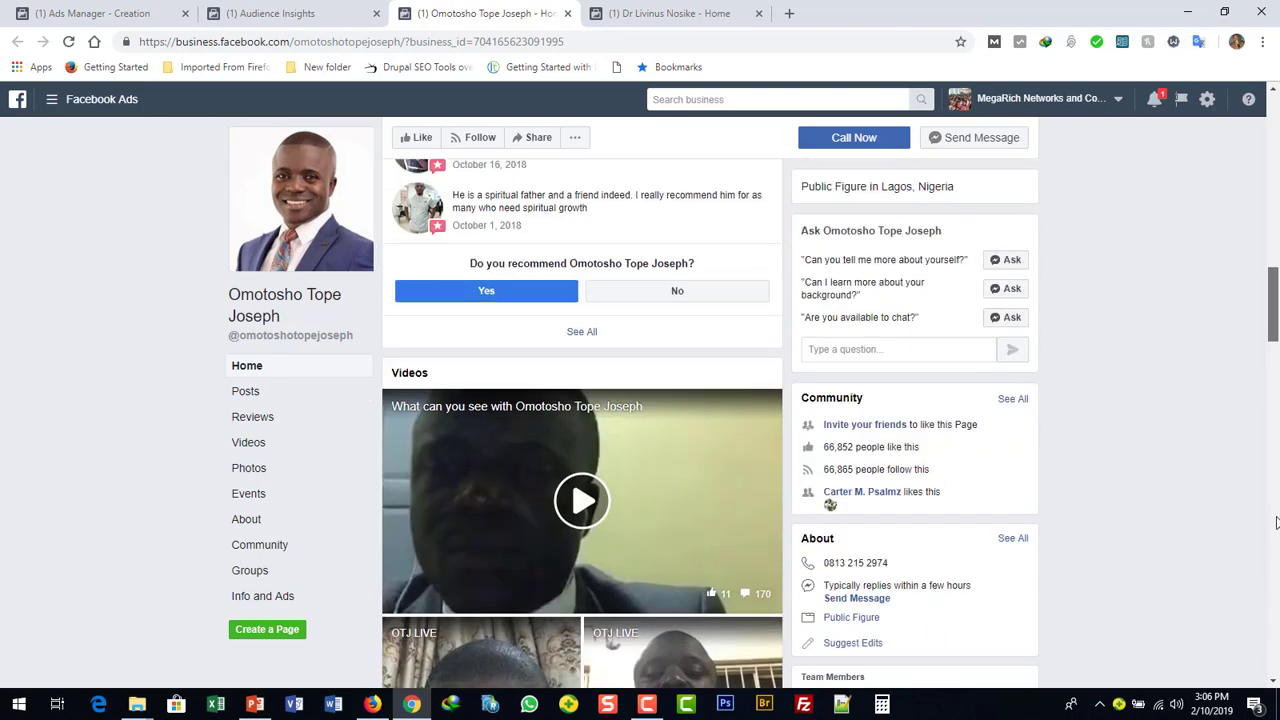
scroll(1276, 497, down, 1)
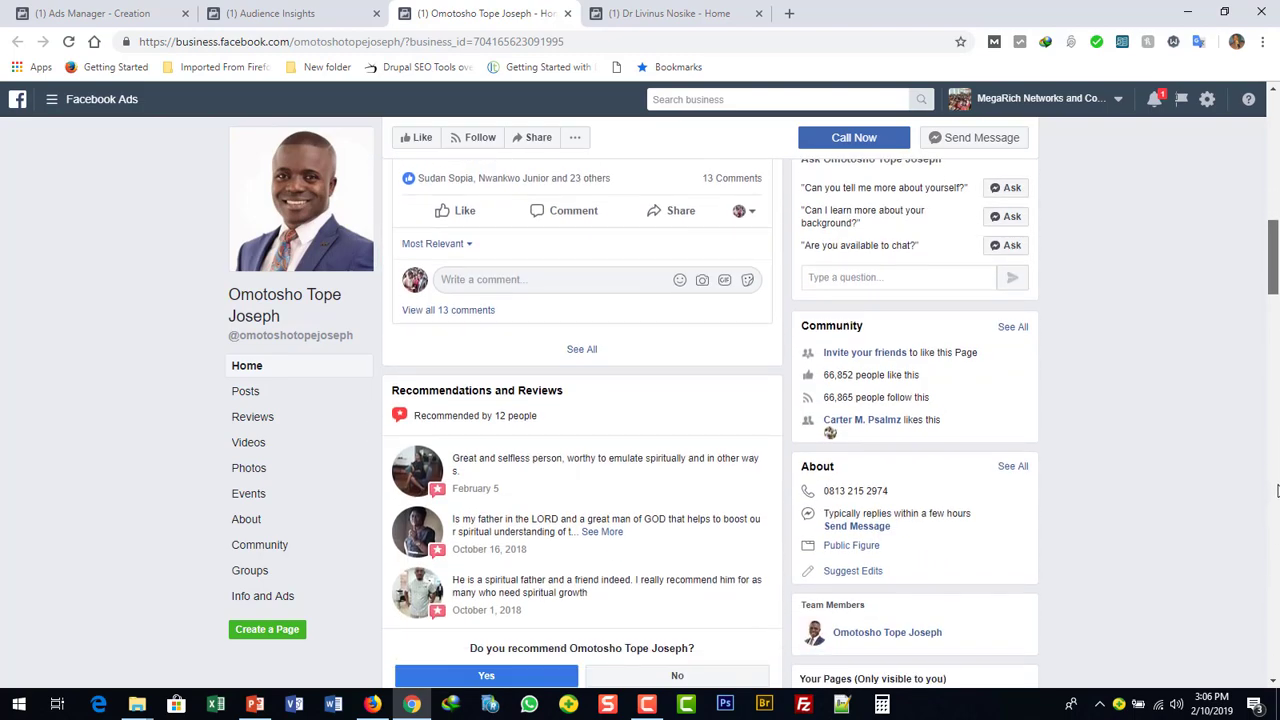
scroll(1276, 460, up, 8)
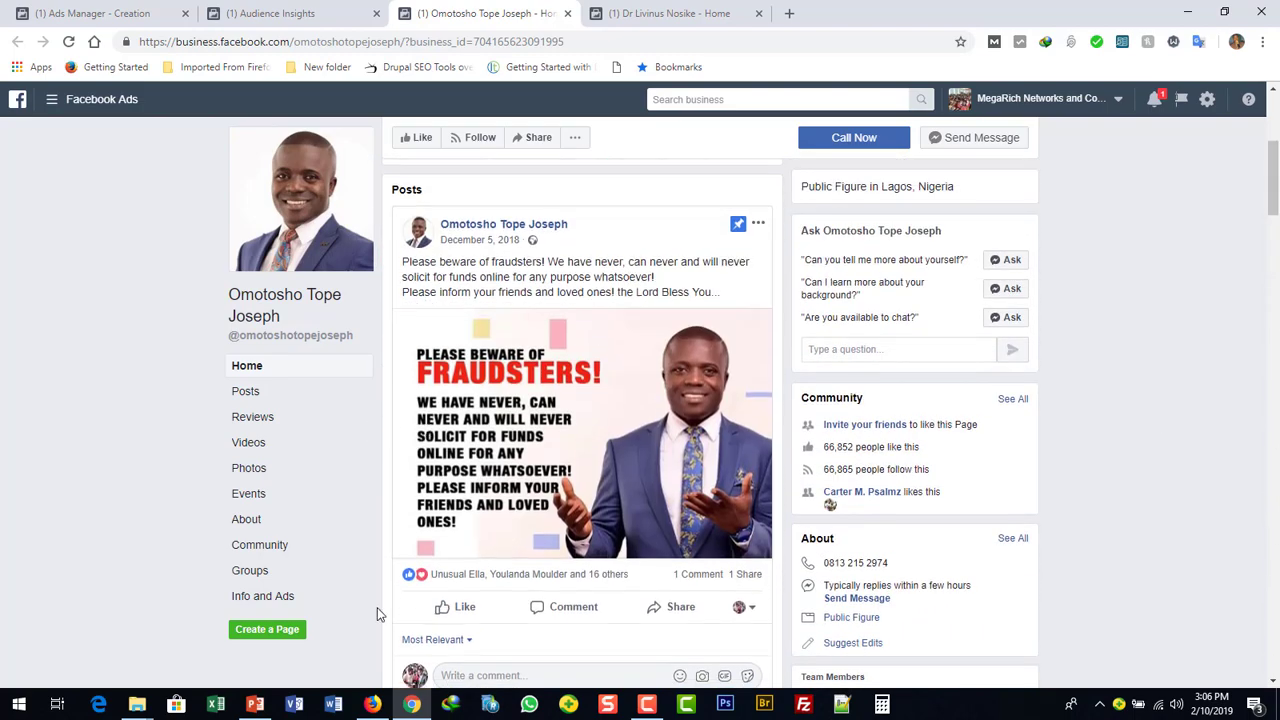
click(245, 521)
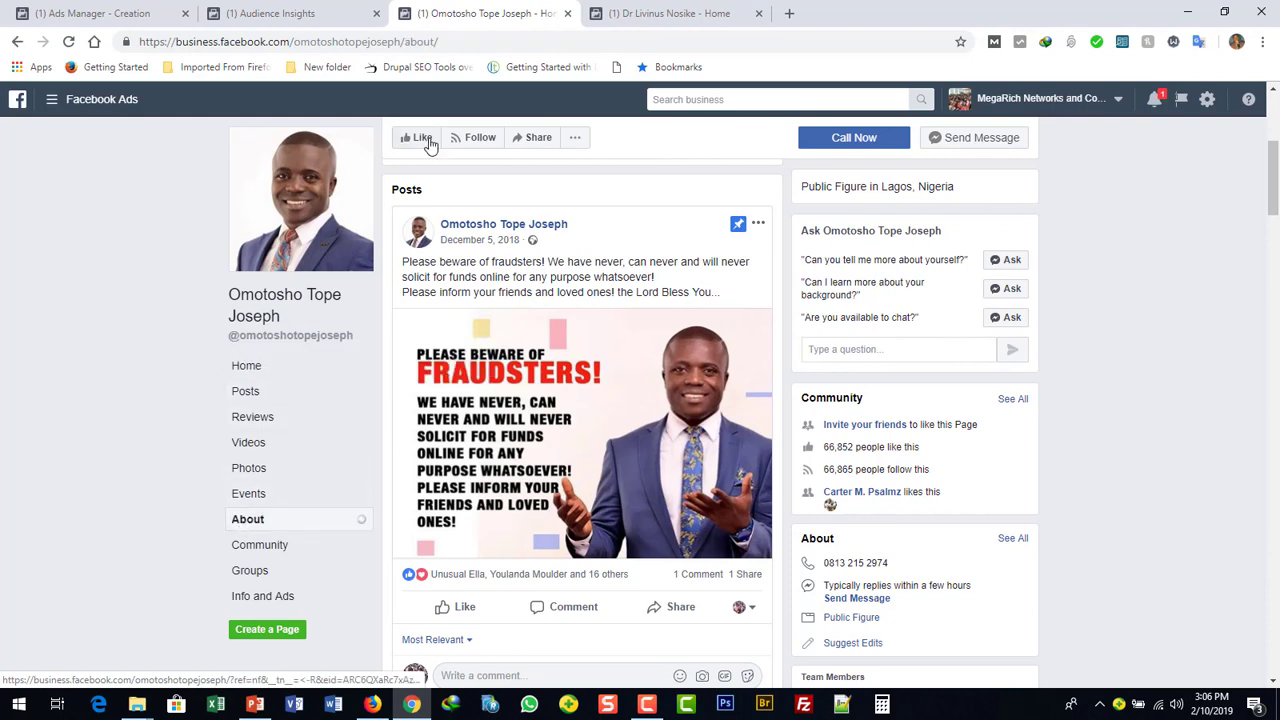
Step: Examine the eighth-ranked page's profile, reviews and photos, and open its About section
click(646, 14)
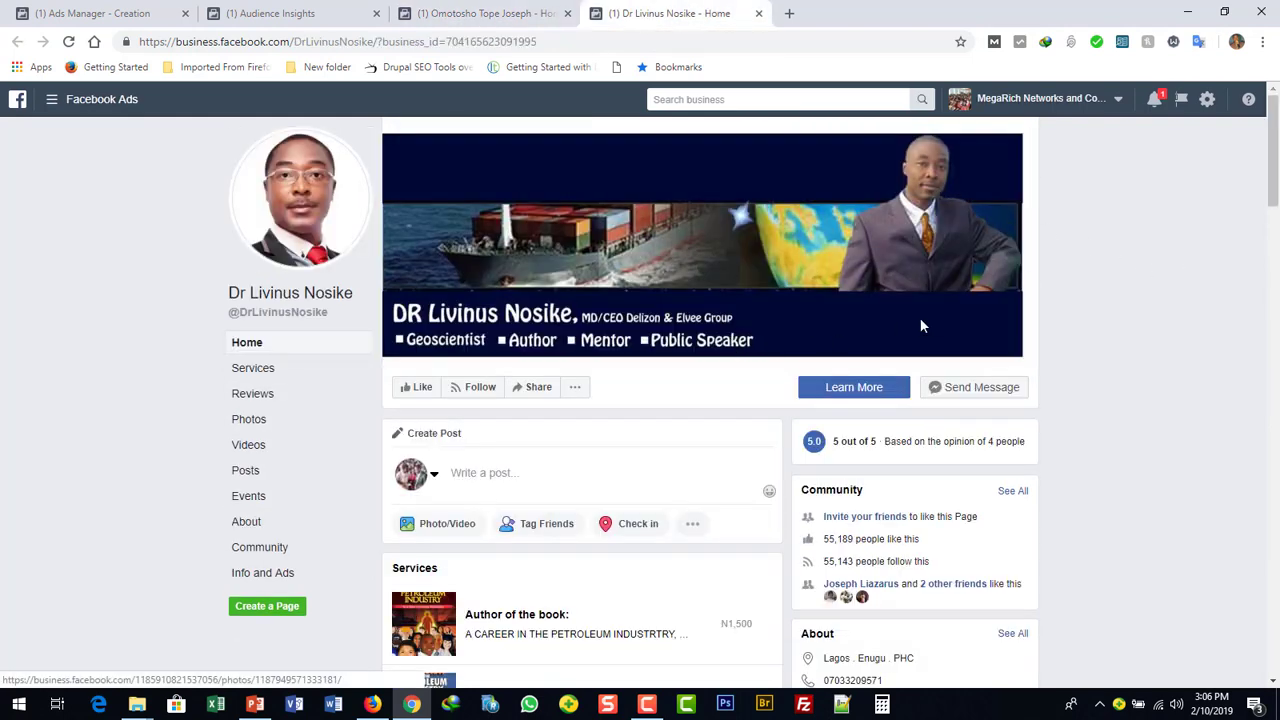
drag(1273, 168, 1277, 313)
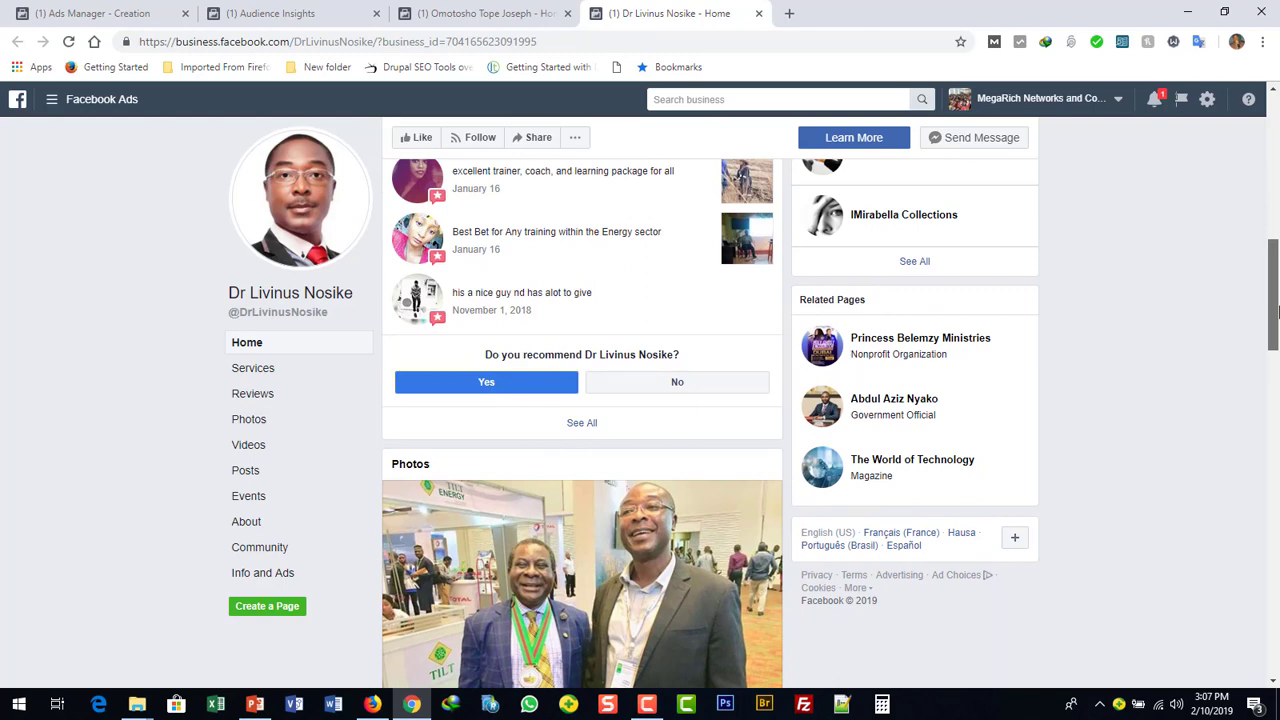
drag(1277, 313, 1276, 150)
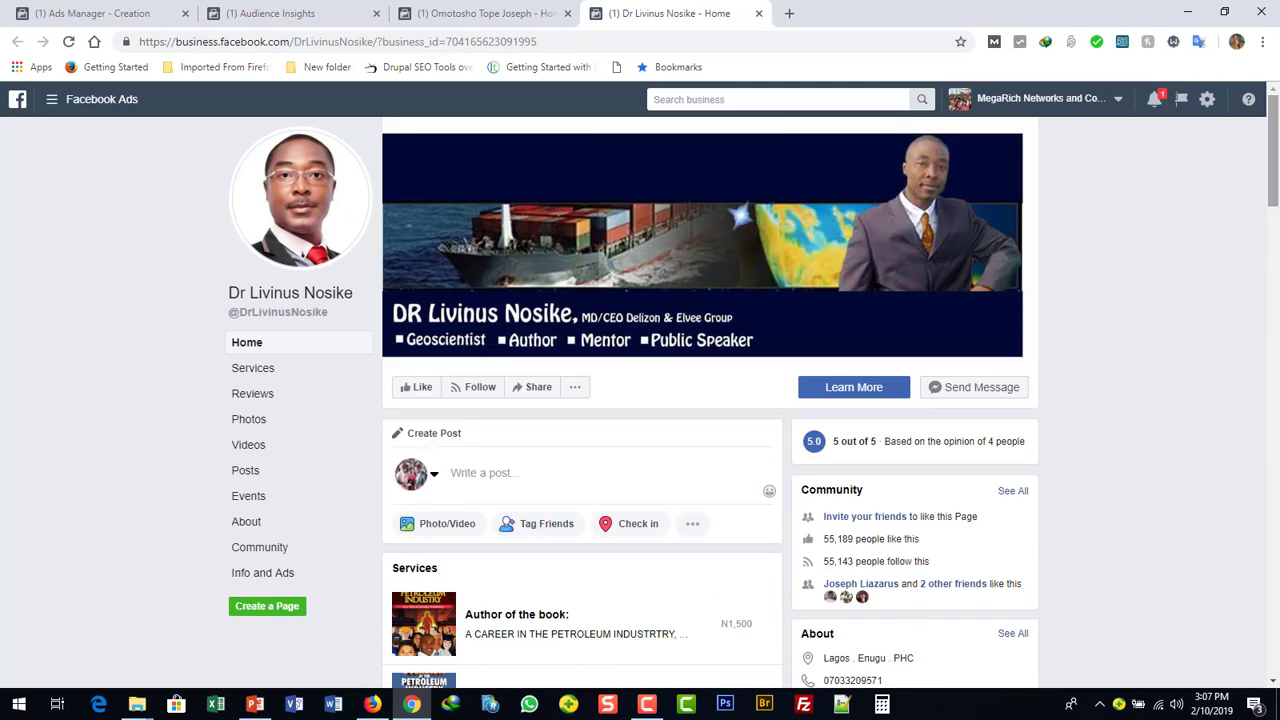
click(237, 522)
Step: Return to the fourth-ranked page, open its About section in a new browser tab and read the page's details
click(505, 17)
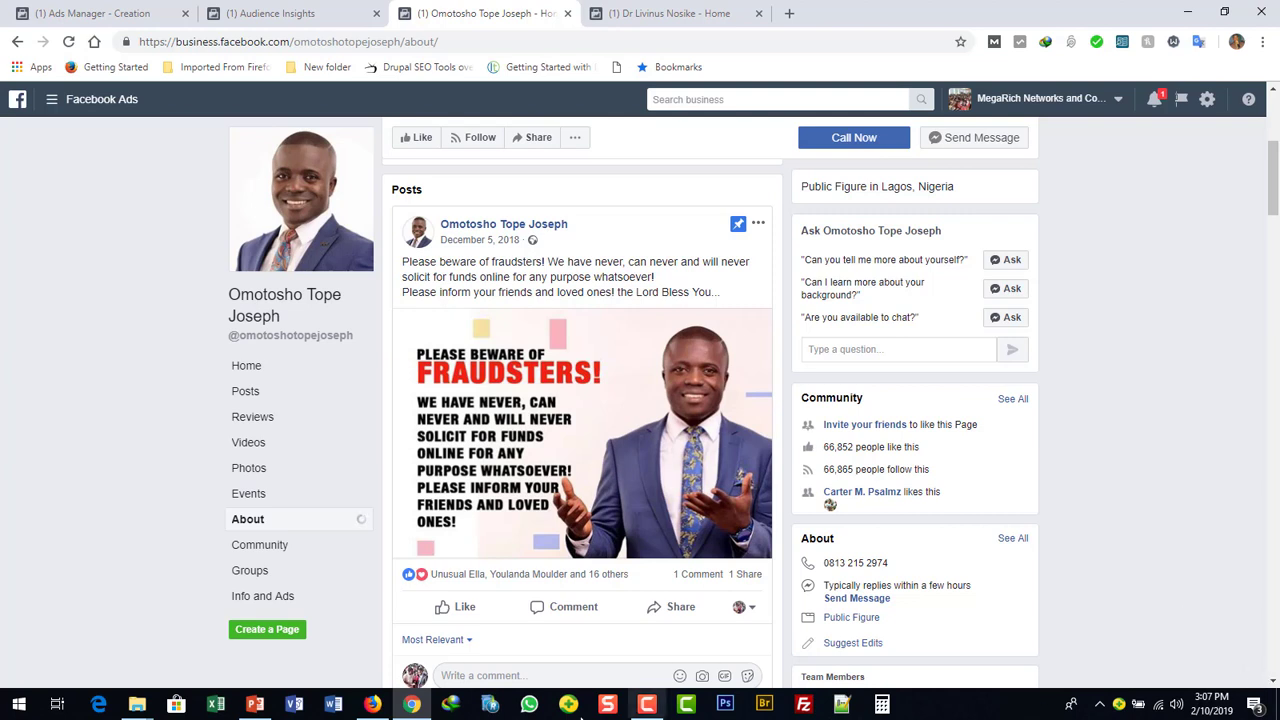
right_click(253, 527)
click(310, 529)
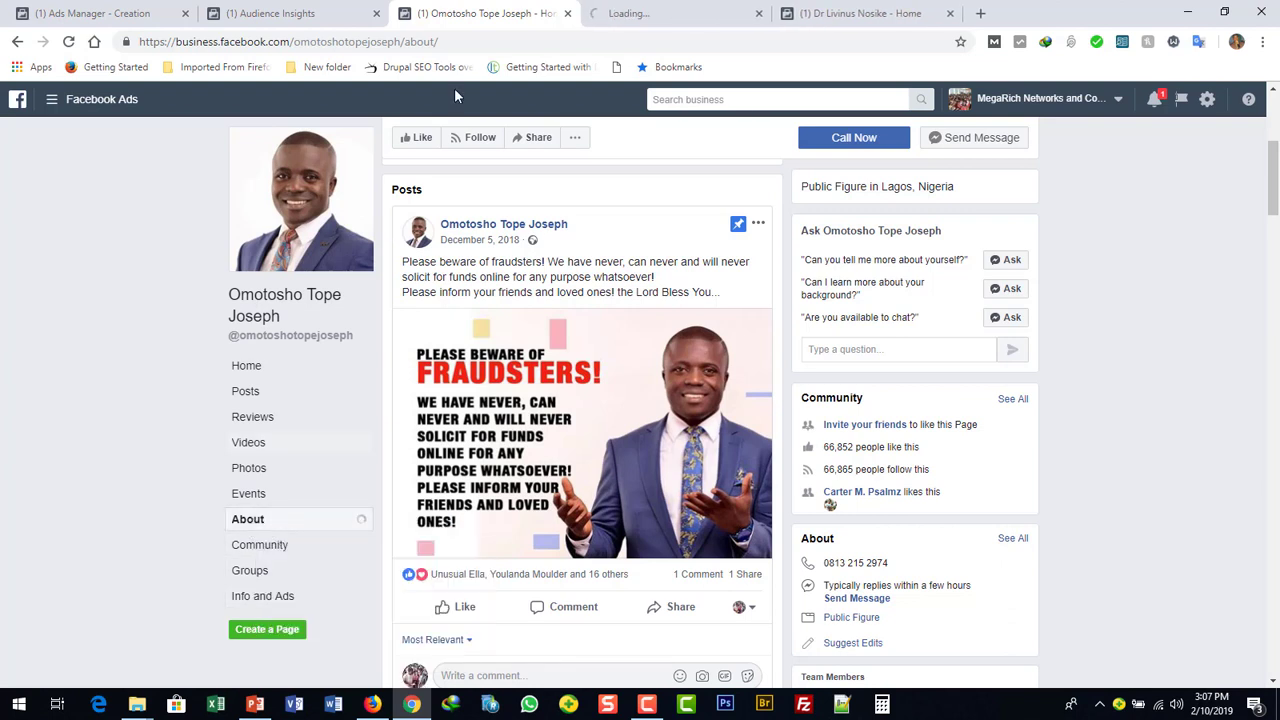
click(663, 12)
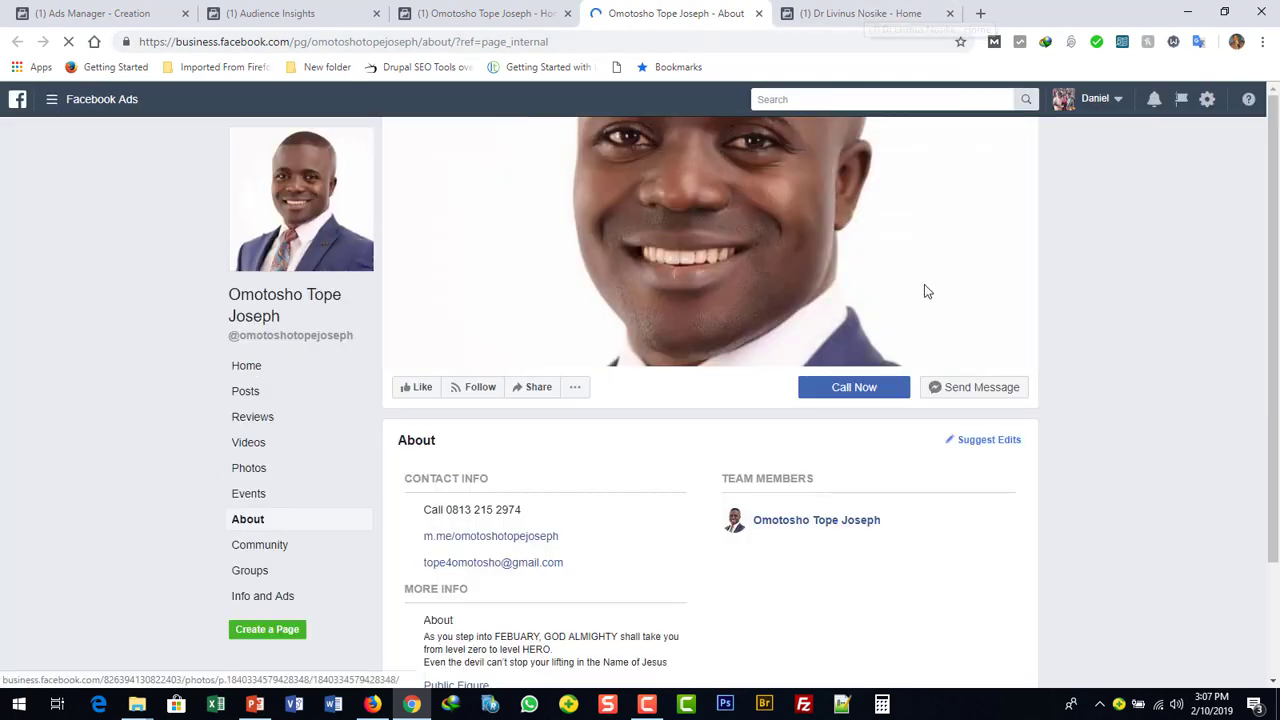
click(1270, 683)
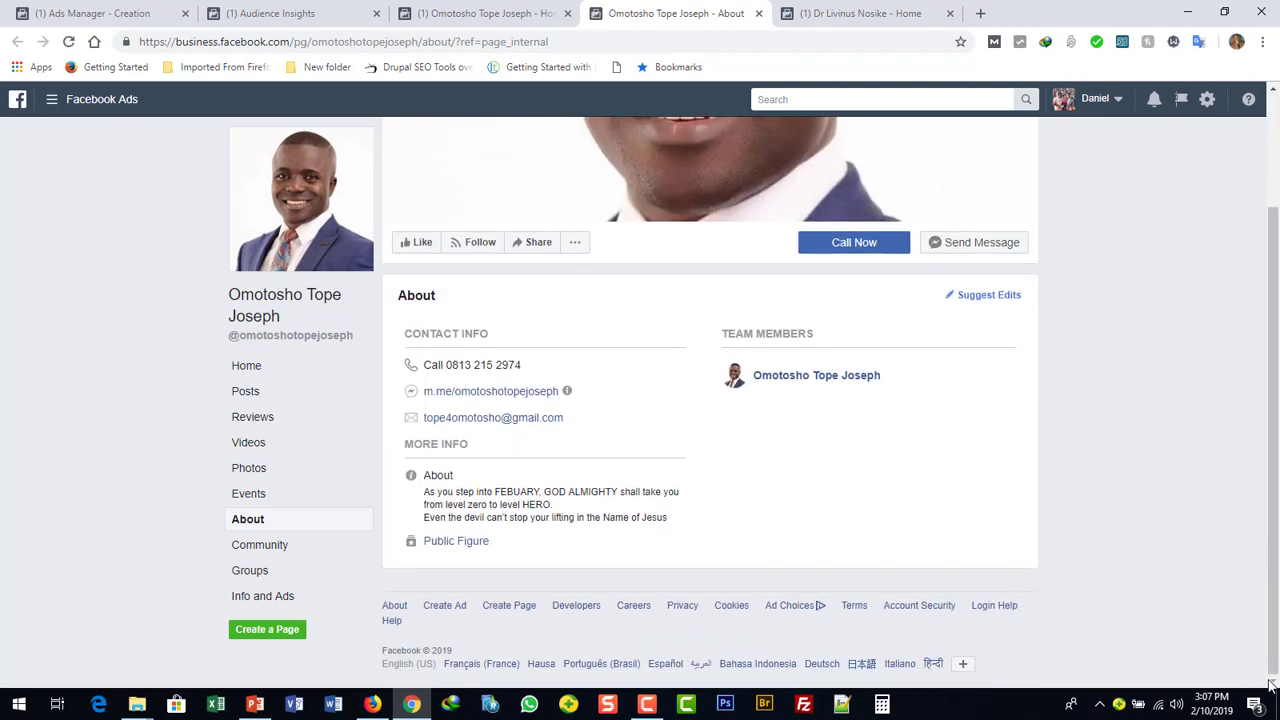
Step: Close the extra About tab and remove the Motivational speaking interest from the audience in Audience Insights
click(756, 14)
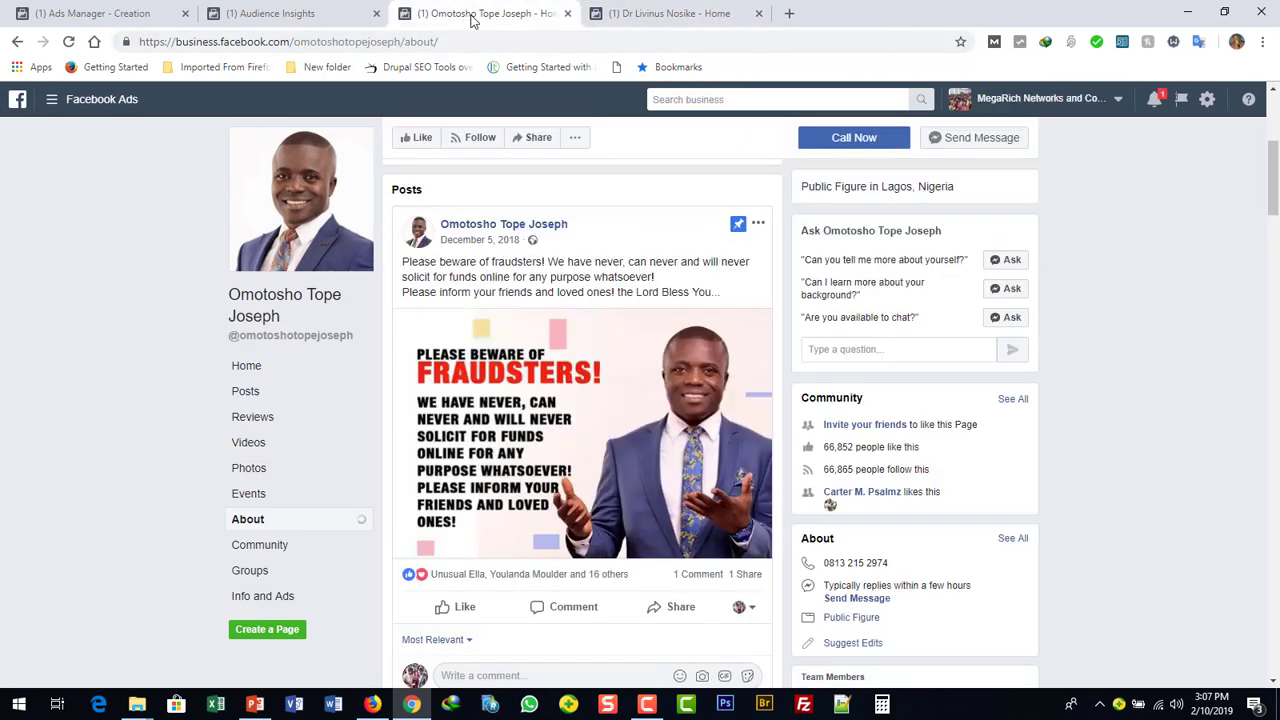
click(277, 18)
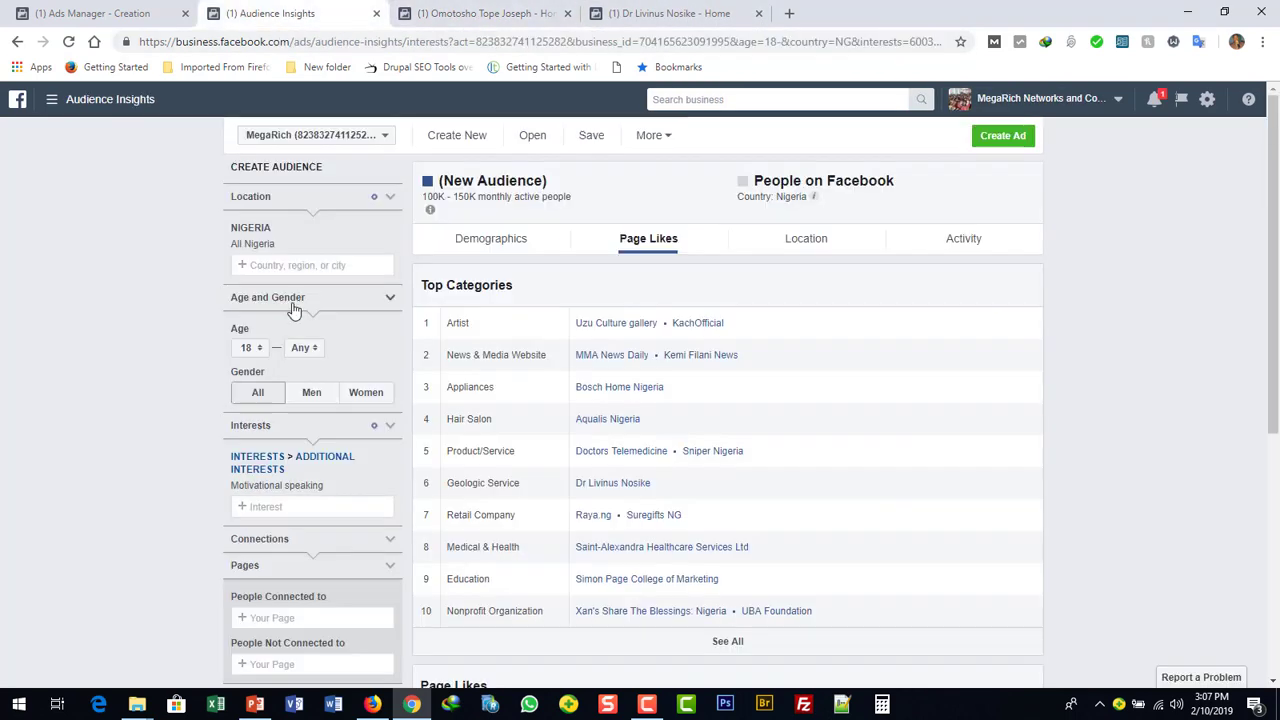
mouse_move(313, 493)
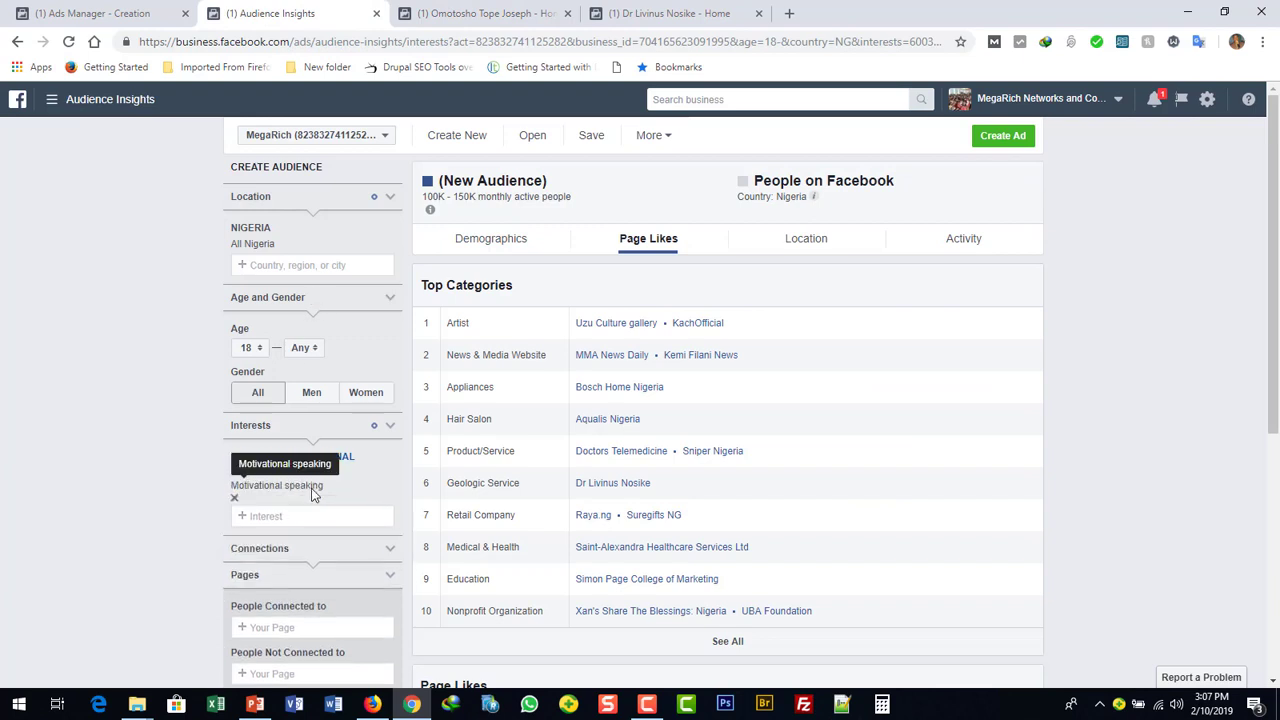
click(235, 501)
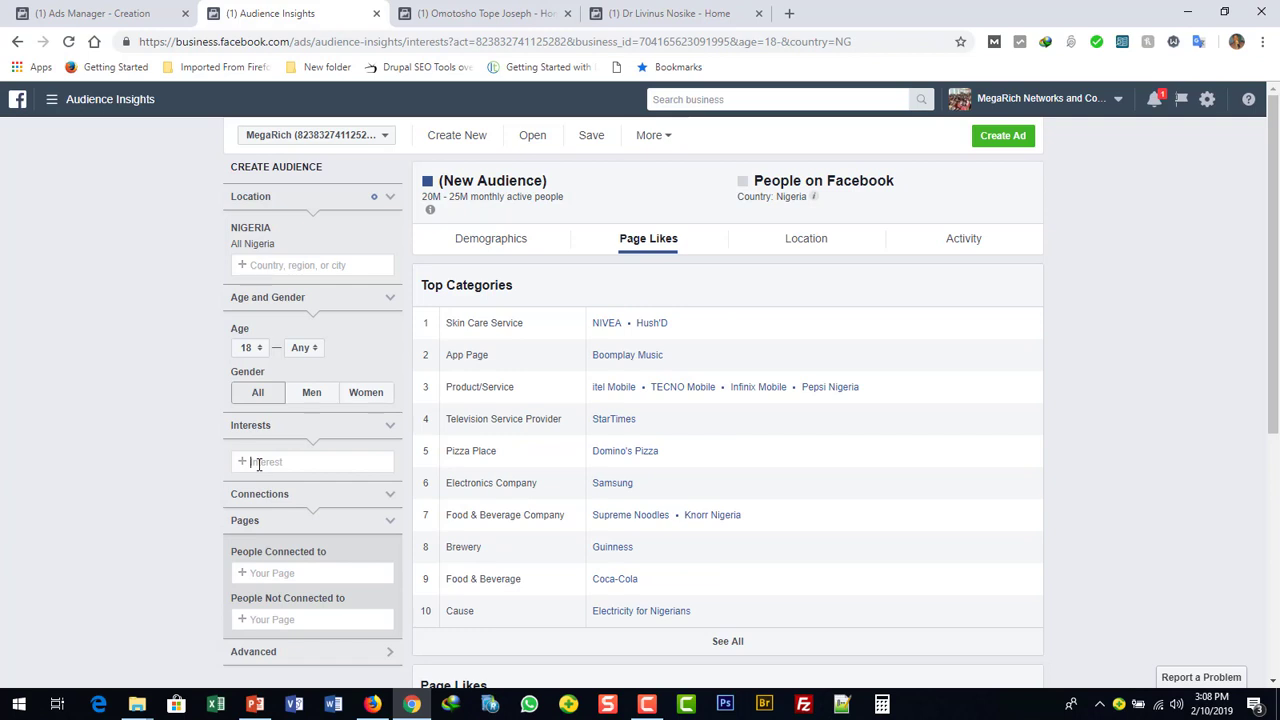
Step: Try Family and relationships as the audience's interest category and remove it again
click(258, 463)
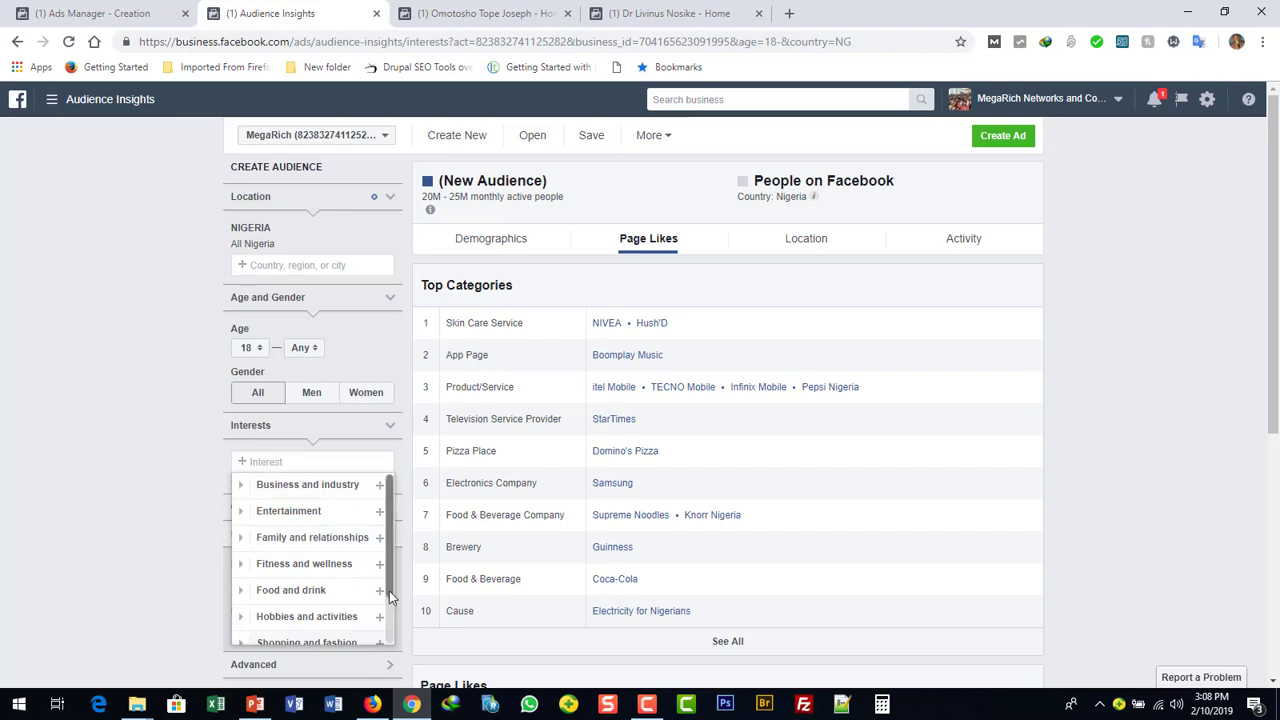
scroll(392, 630, down, 1)
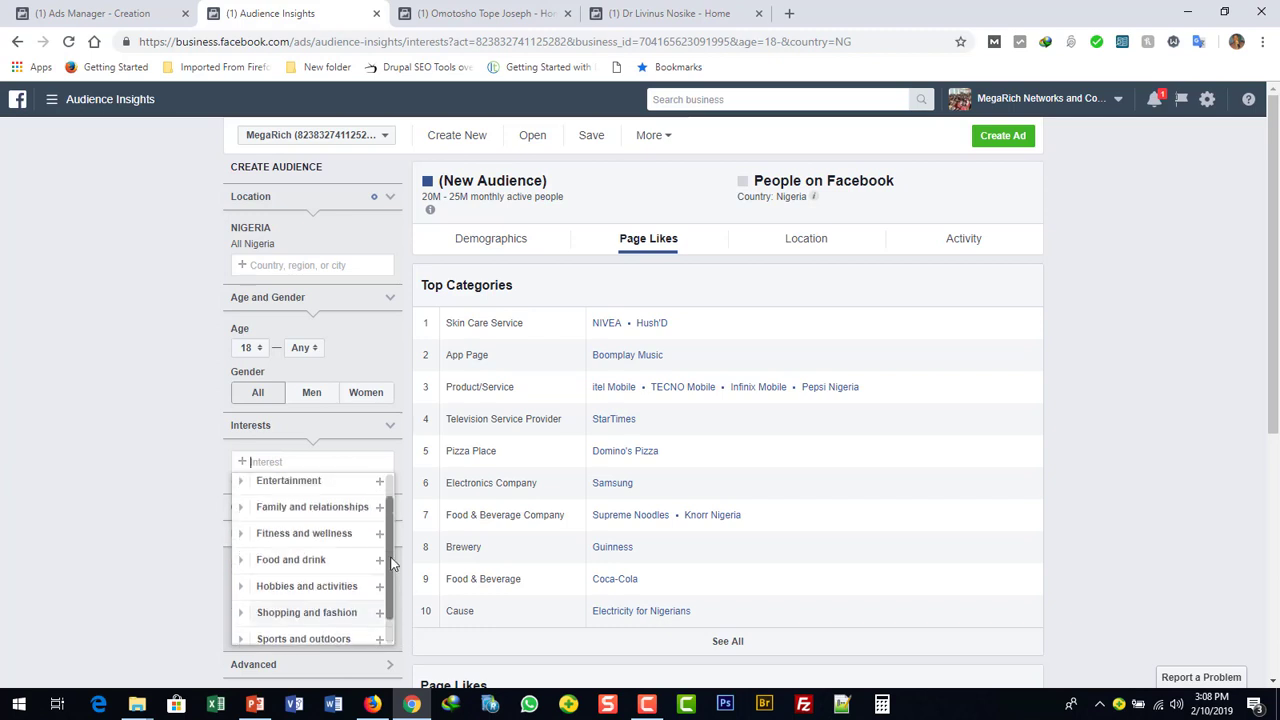
scroll(389, 529, up, 1)
click(303, 489)
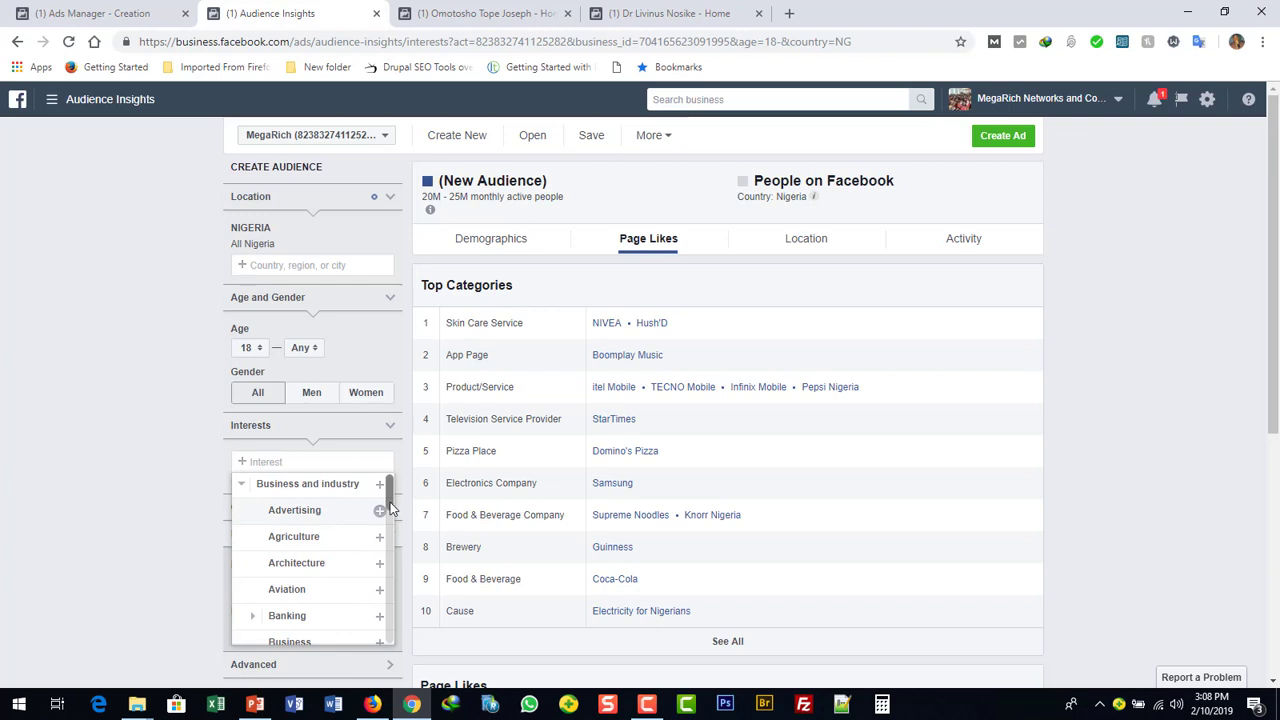
drag(390, 508, 393, 638)
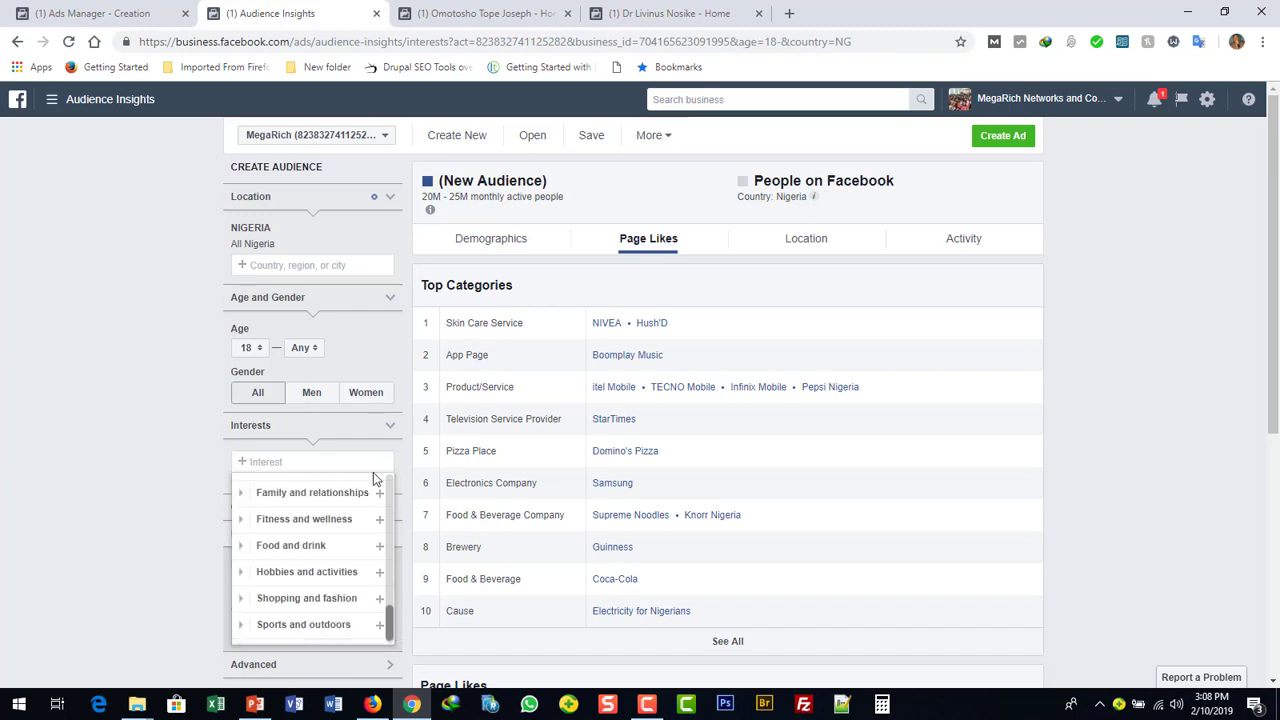
click(380, 494)
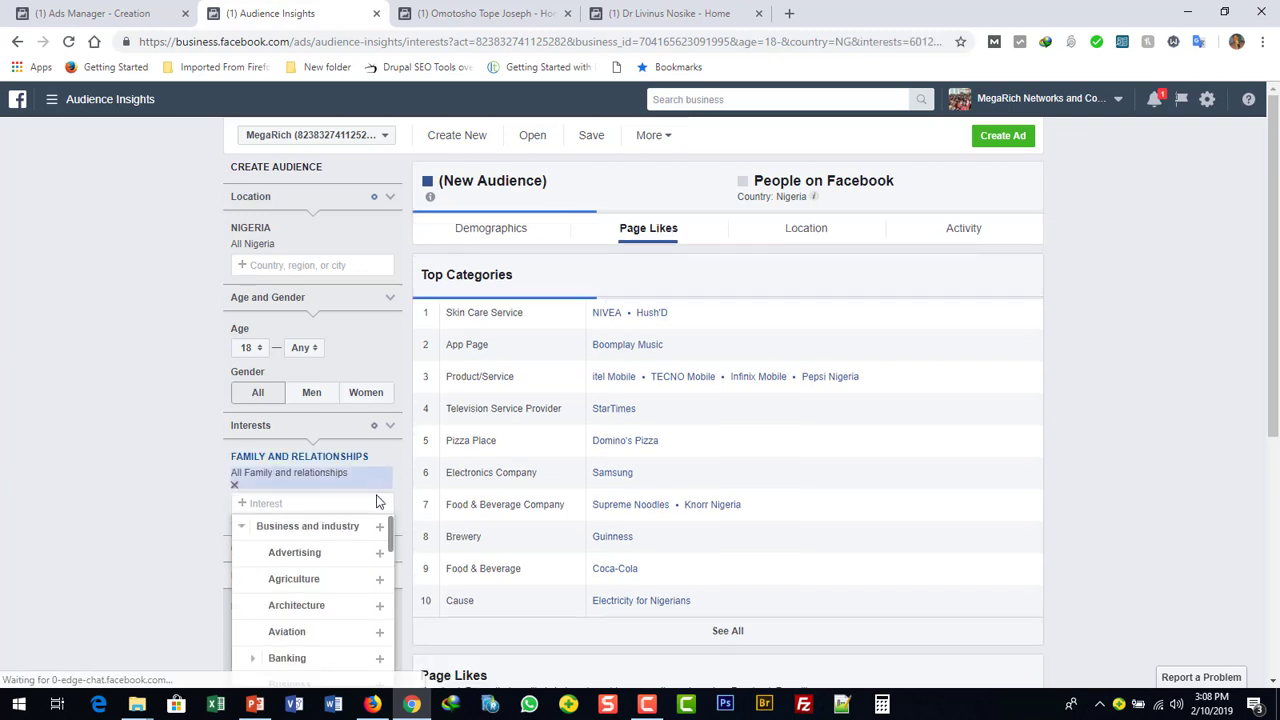
drag(391, 540, 391, 650)
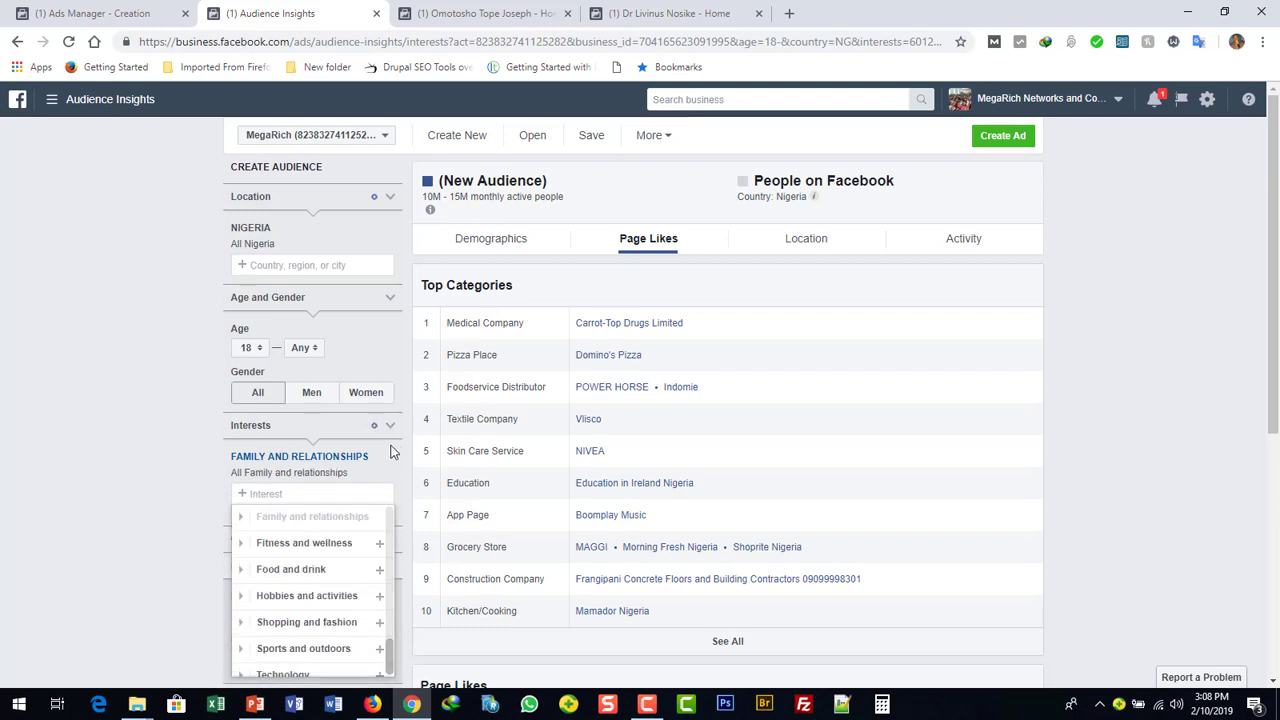
mouse_move(374, 471)
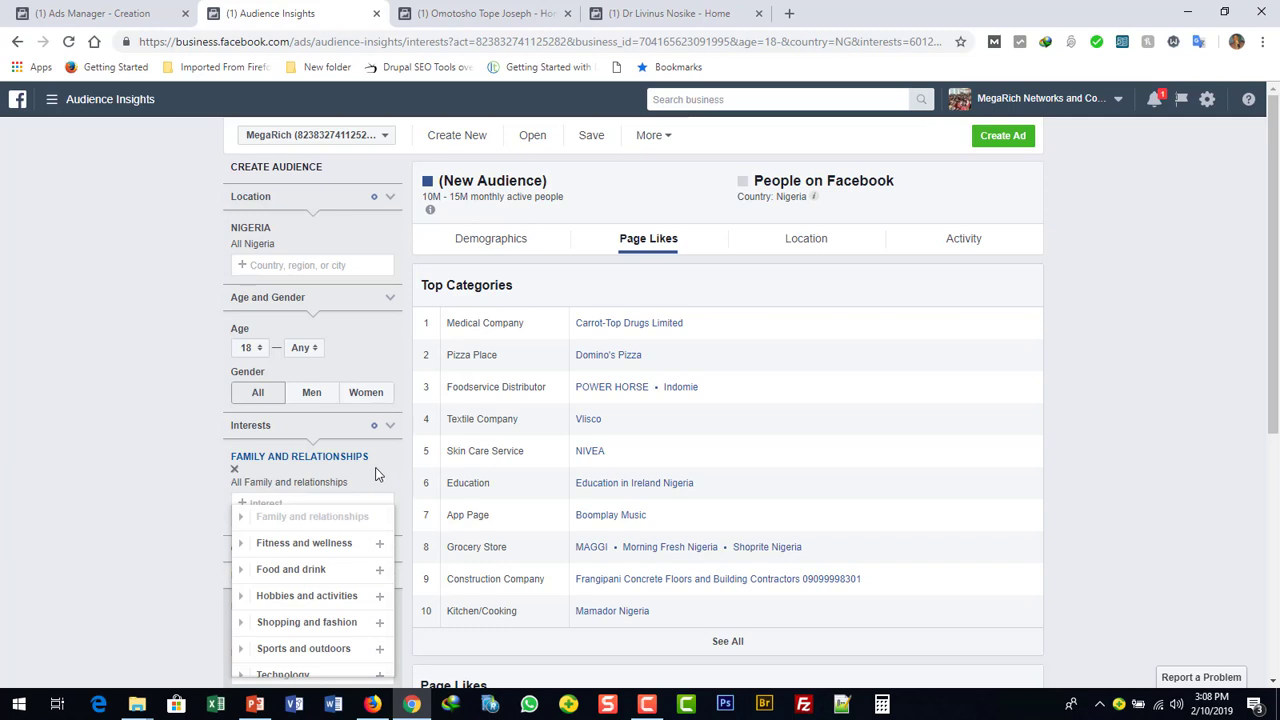
click(234, 469)
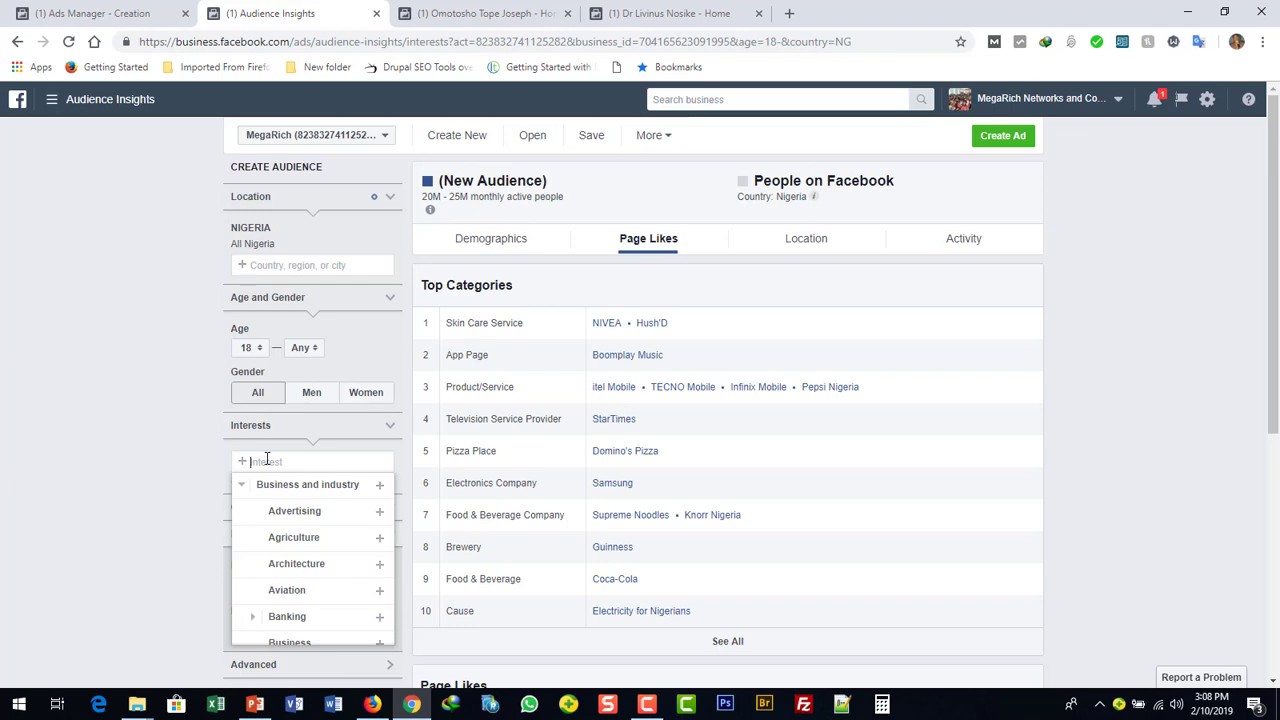
Step: Search the interests for "self" and look through the suggested interests
text(self)
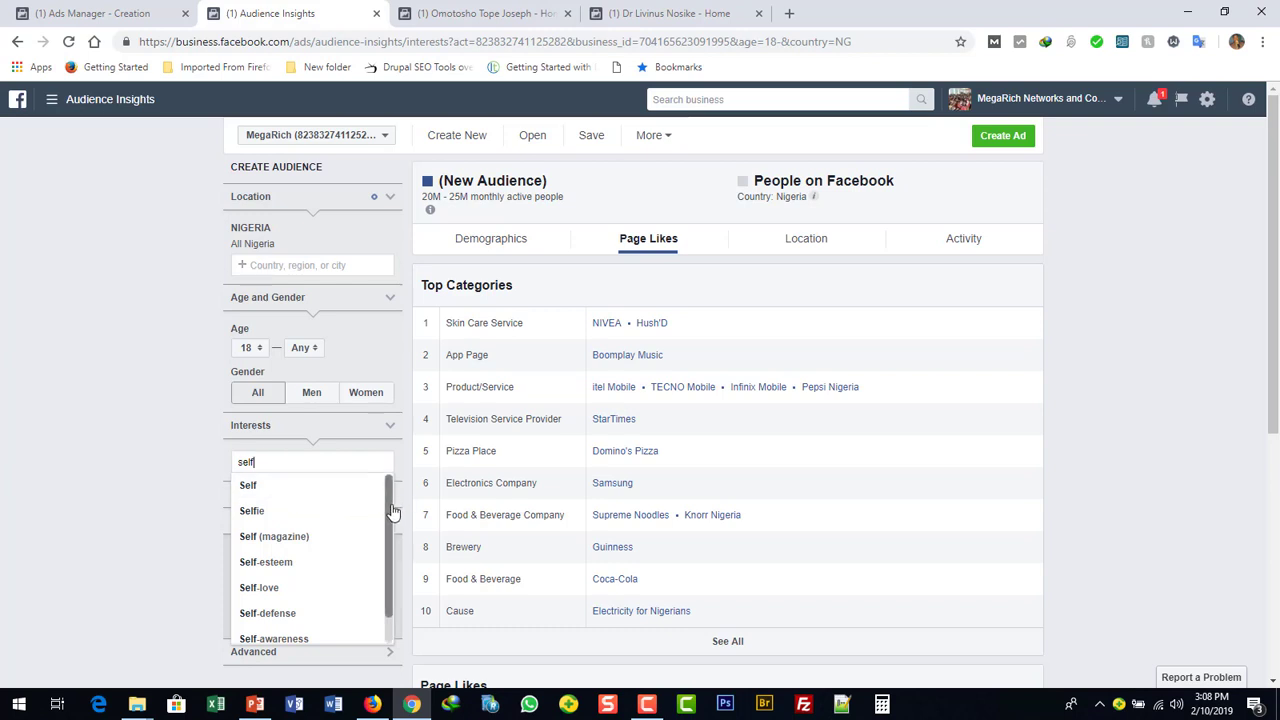
drag(393, 512, 394, 558)
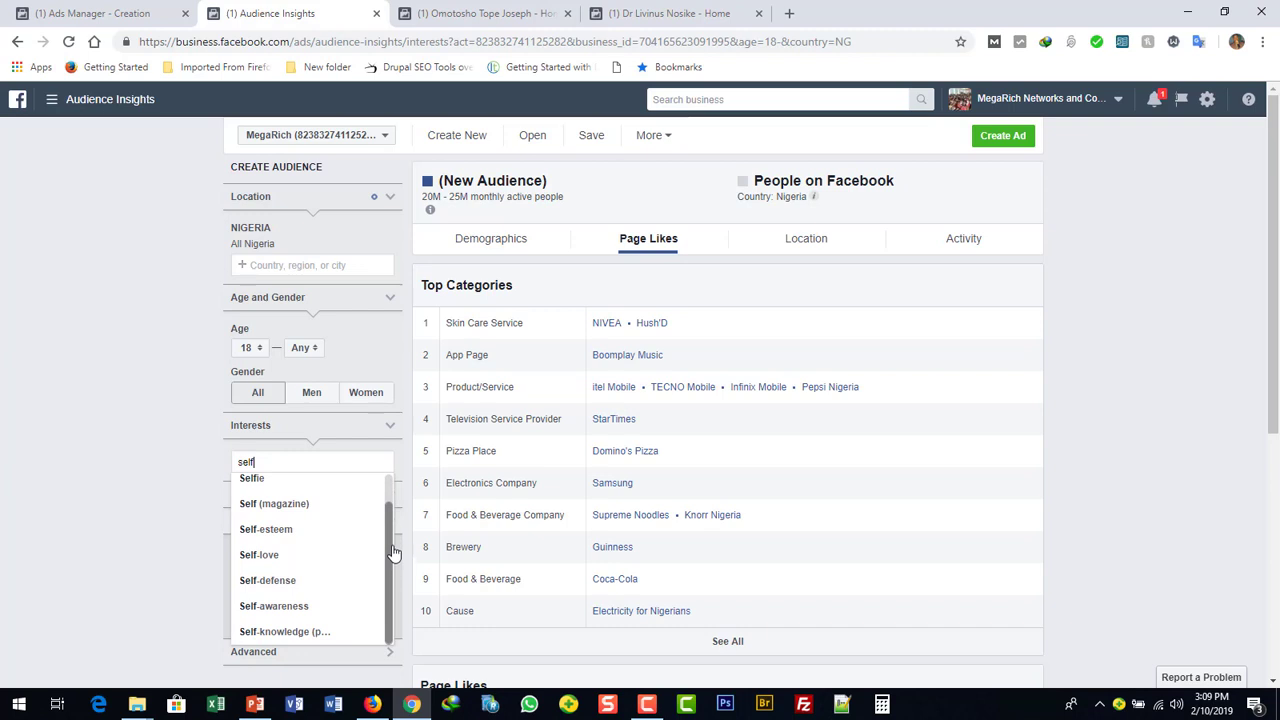
drag(391, 534, 390, 505)
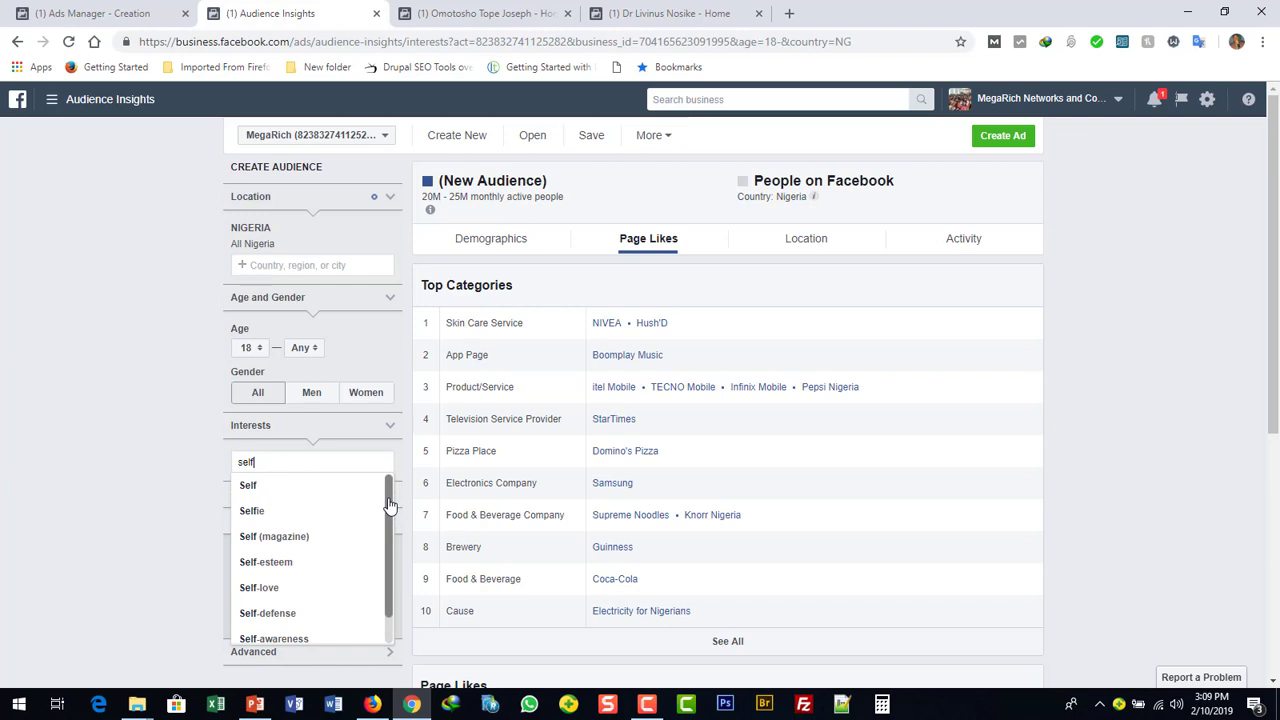
click(390, 505)
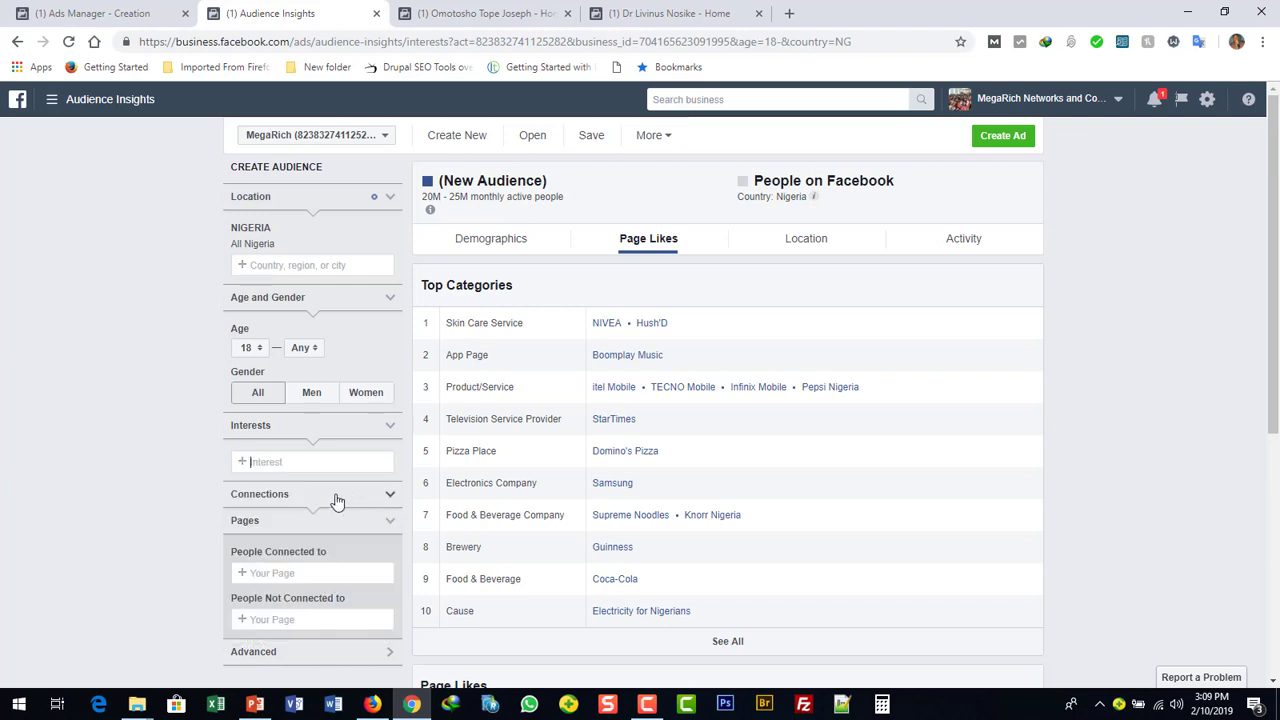
Step: Retry the interest search for "self" from an empty interest field
text(self)
double_click(315, 466)
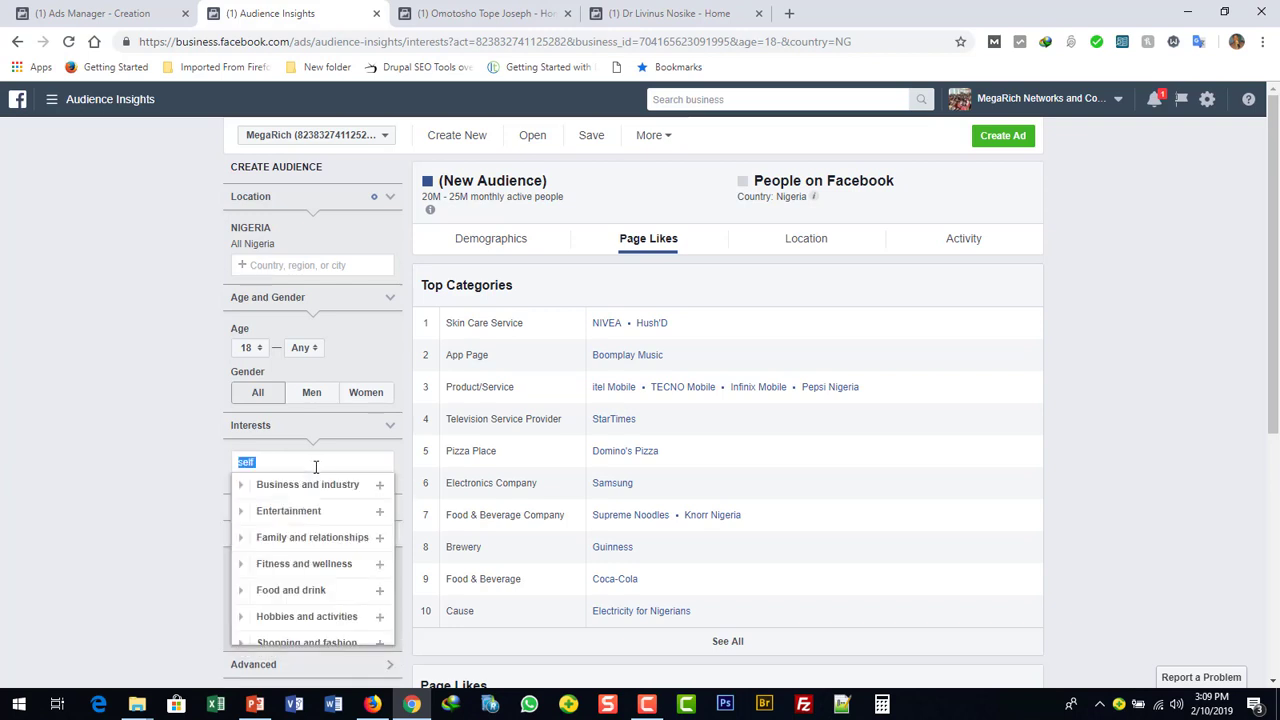
text(se)
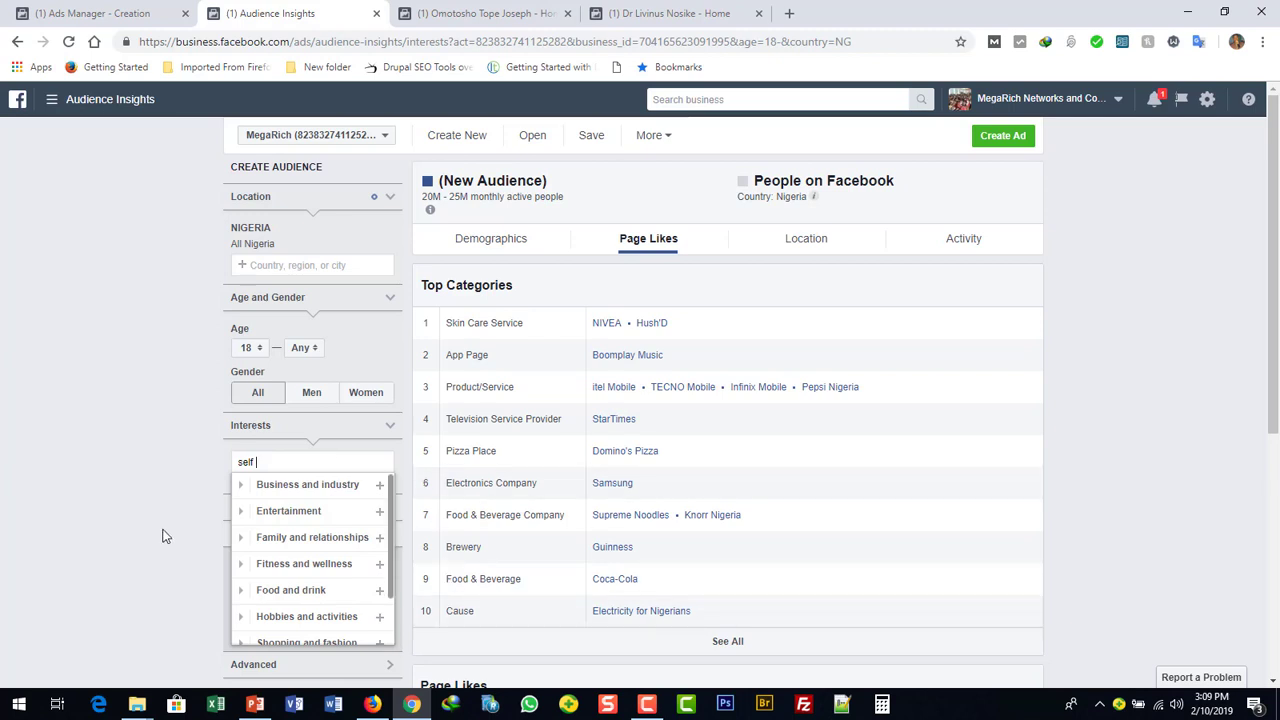
click(197, 489)
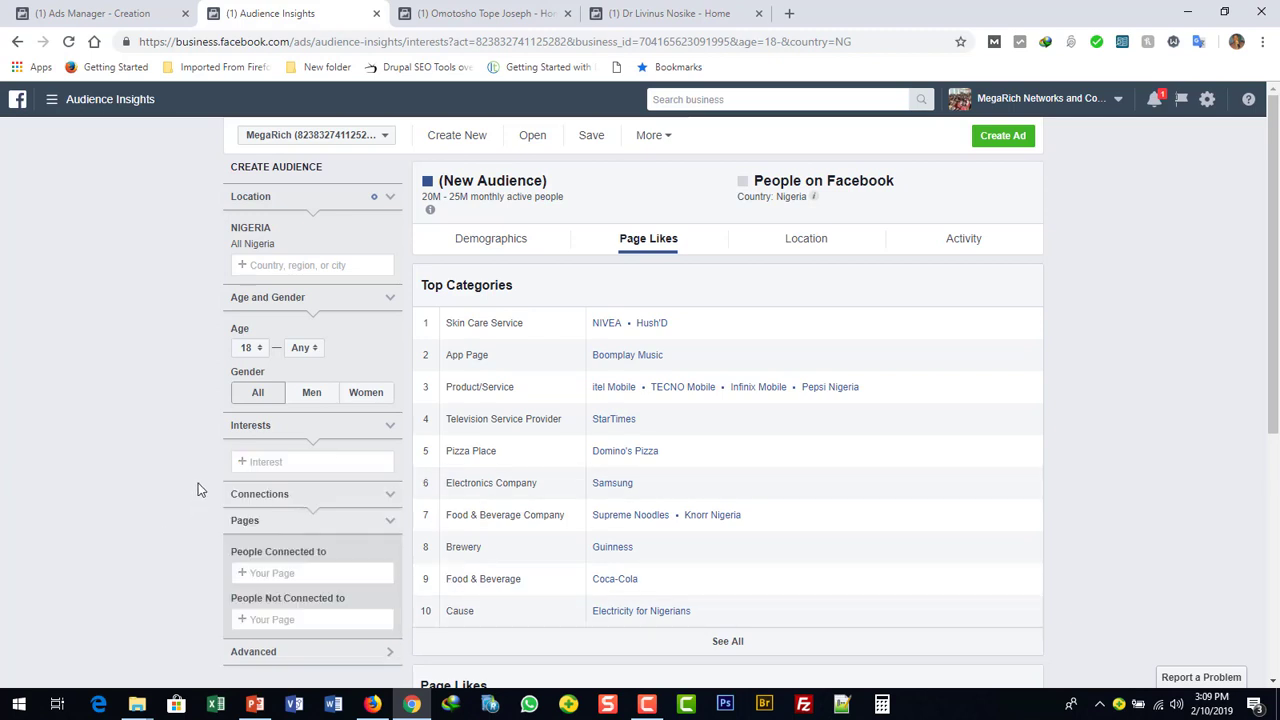
click(279, 463)
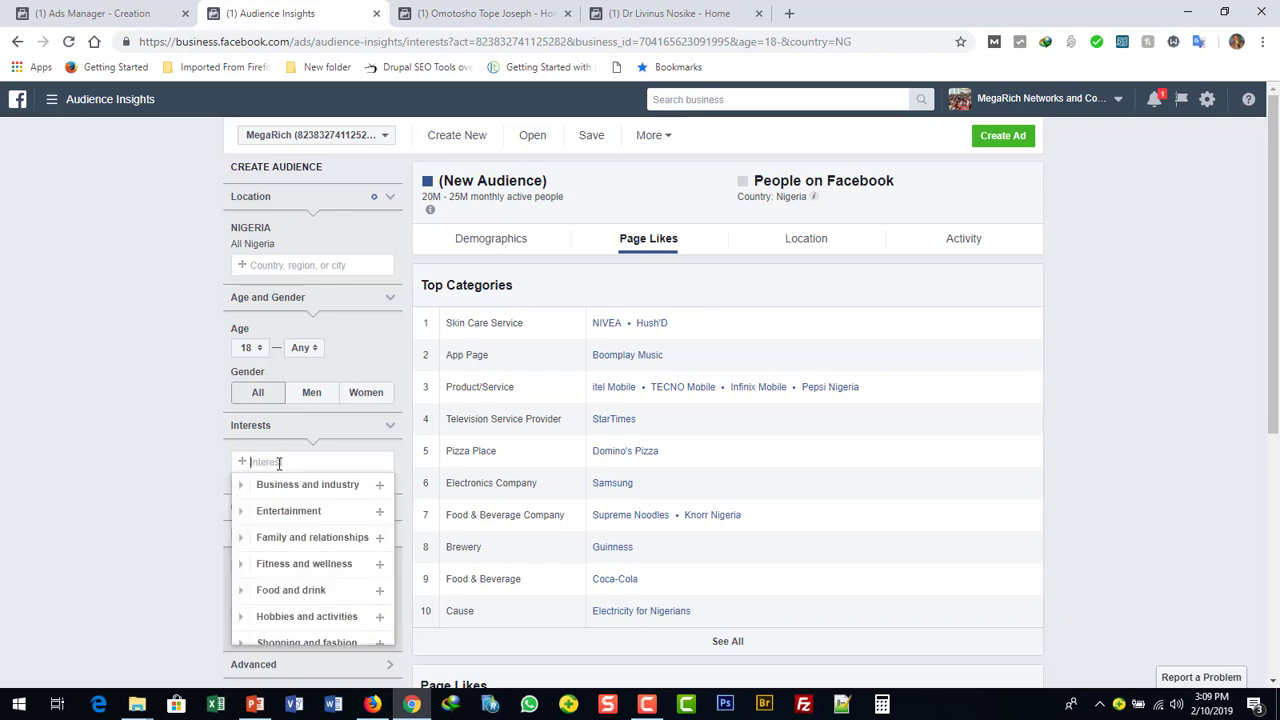
text(self)
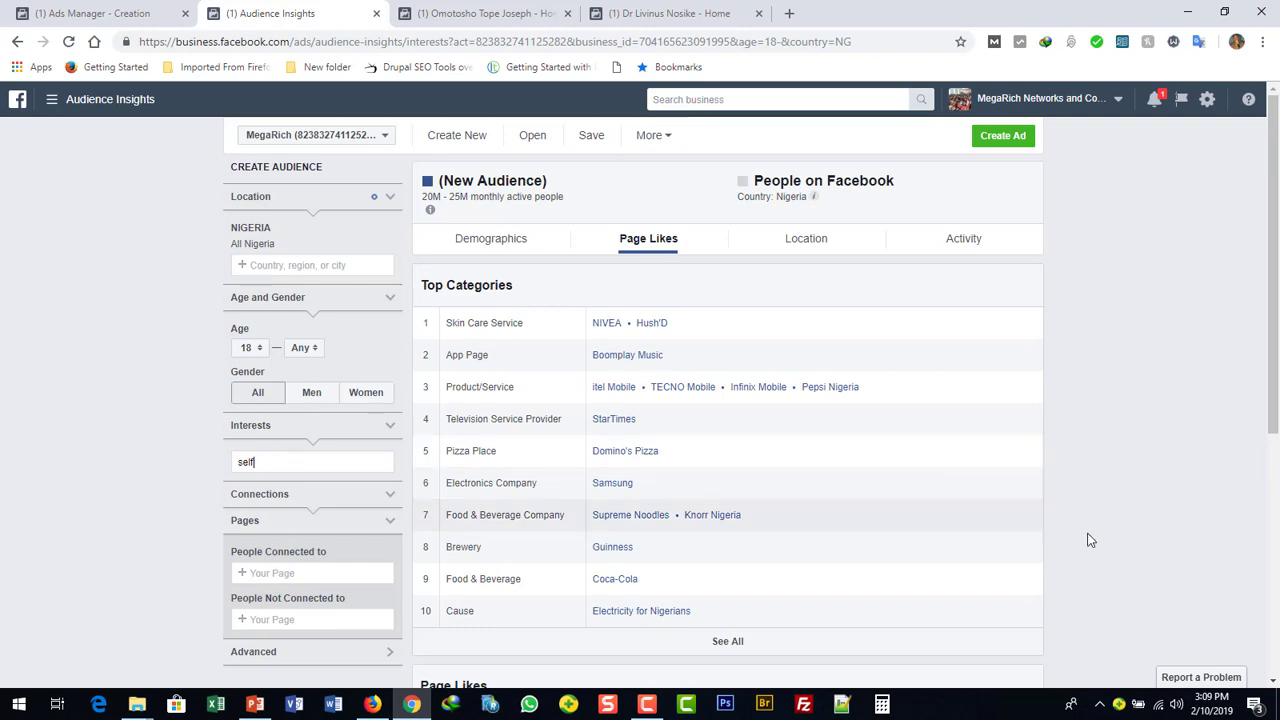
Step: Reload the Audience Insights page and close the two profile pages opened in other browser tabs
click(68, 41)
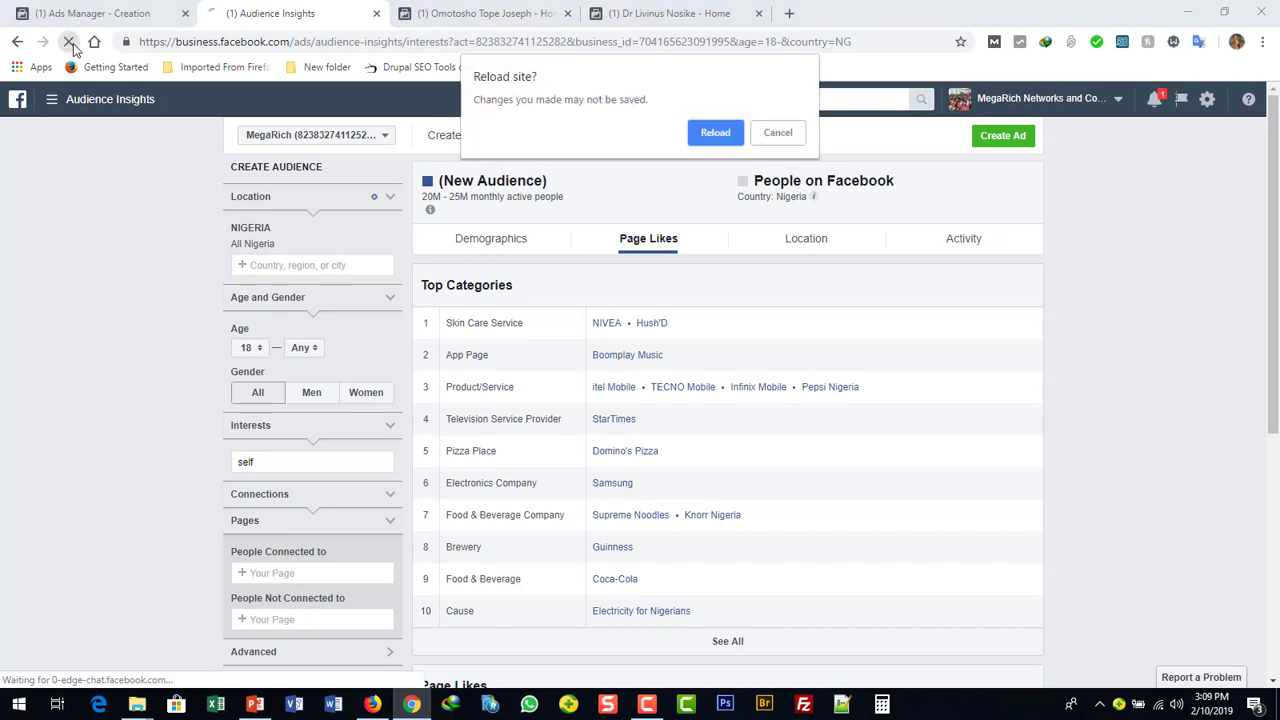
click(718, 140)
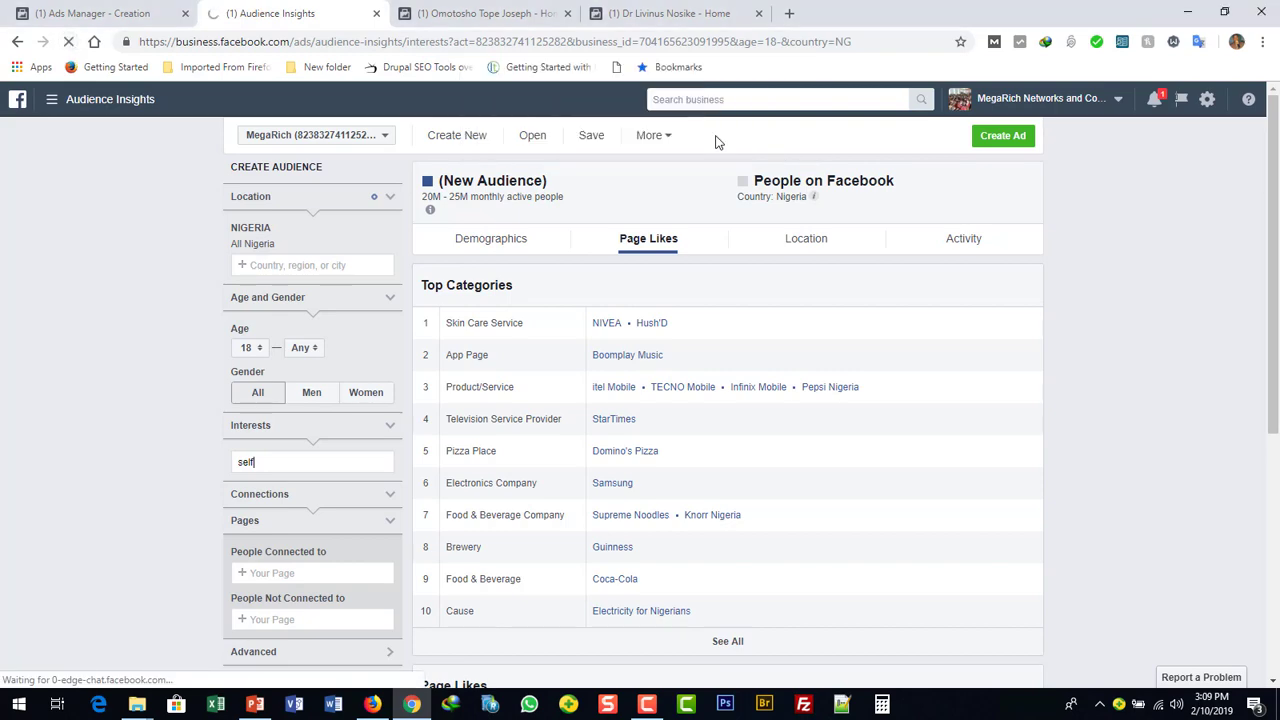
click(688, 20)
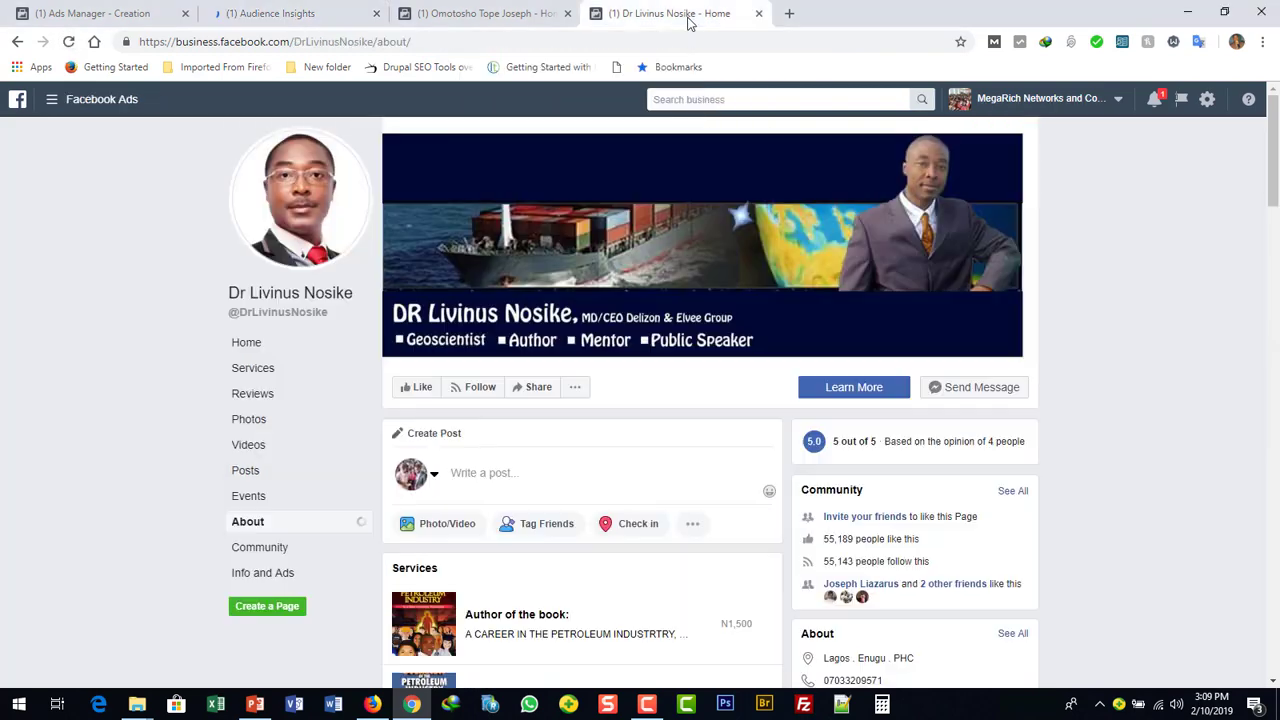
click(759, 14)
click(567, 14)
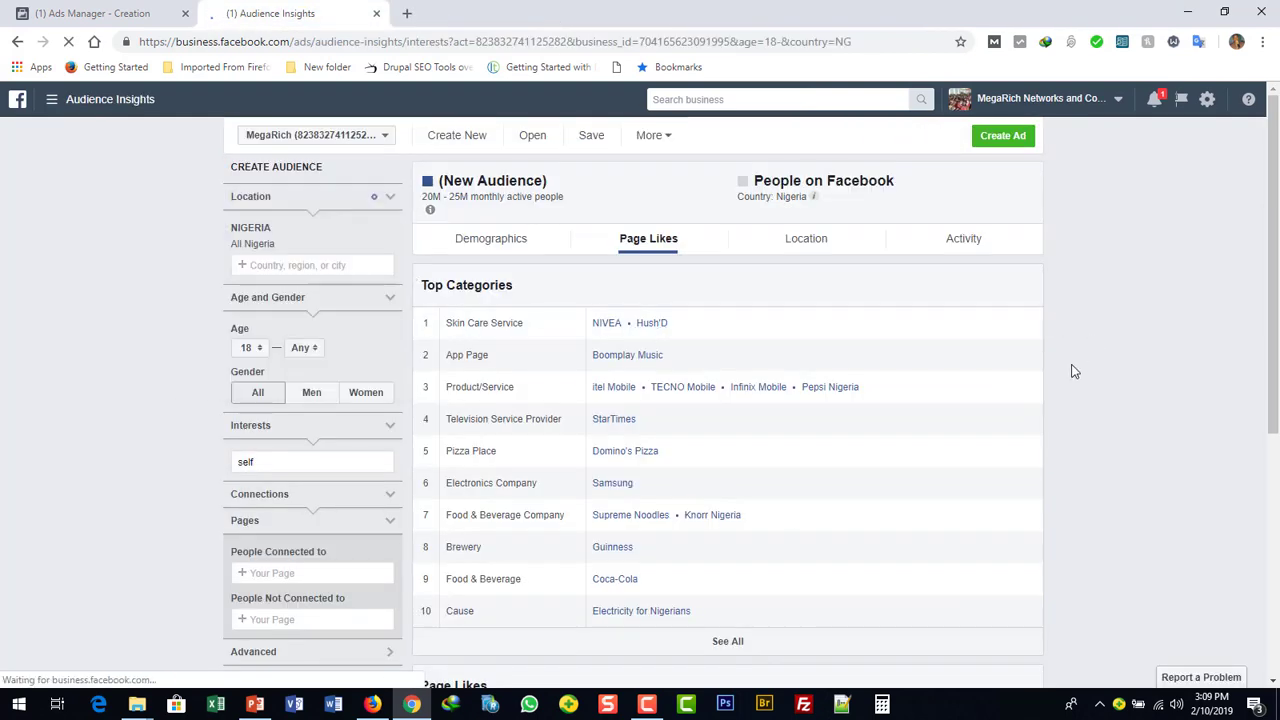
click(645, 705)
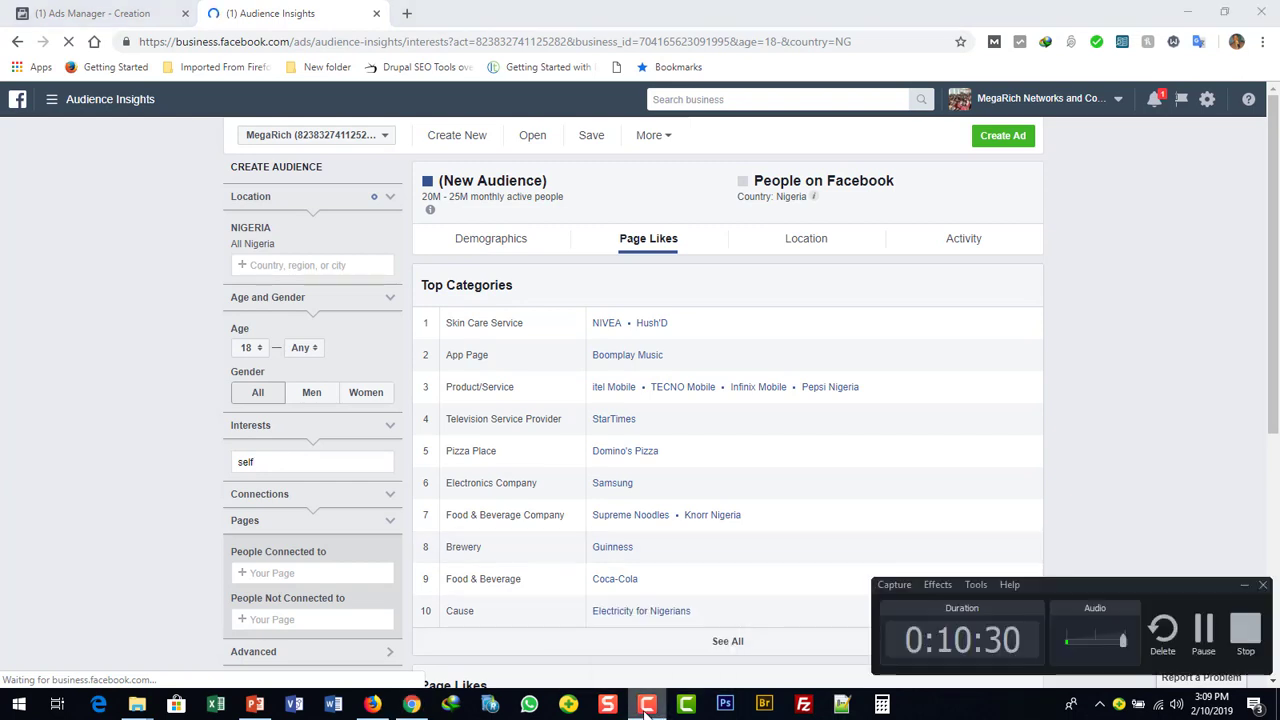
click(1207, 640)
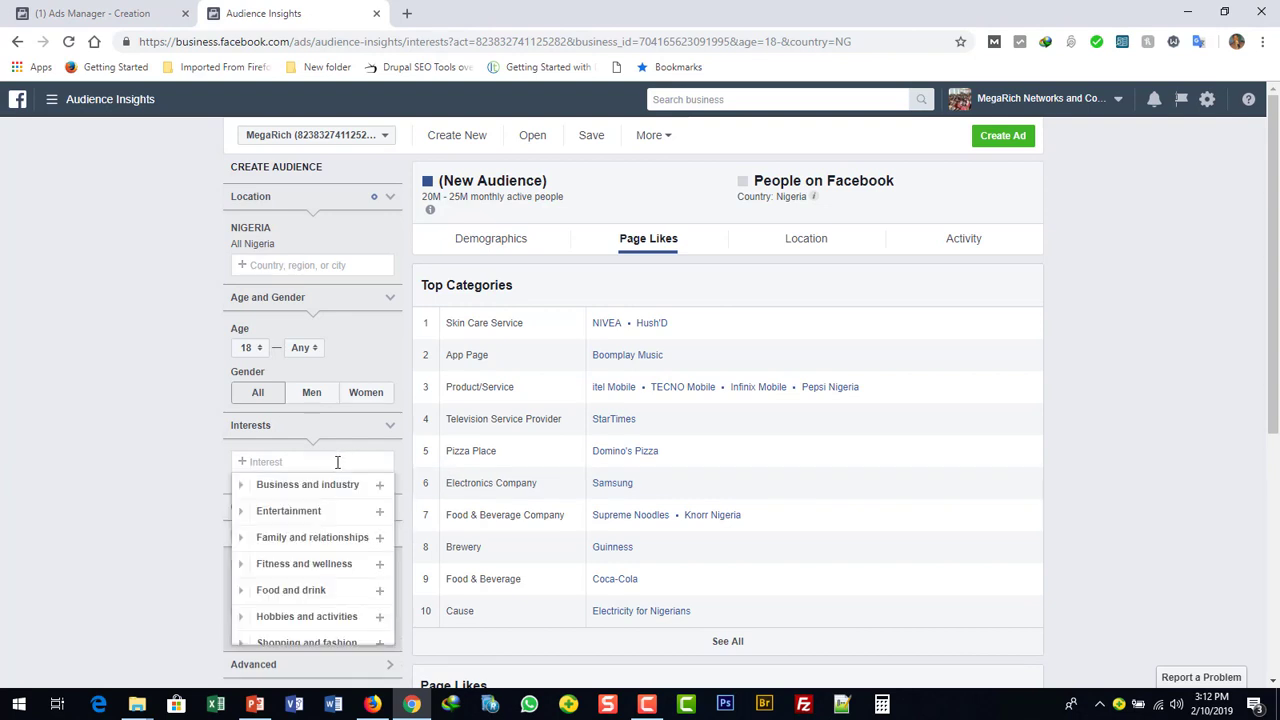
Step: Add Personal development as the audience's interest
text(se)
key(BackSpace)
key(BackSpace)
text(p)
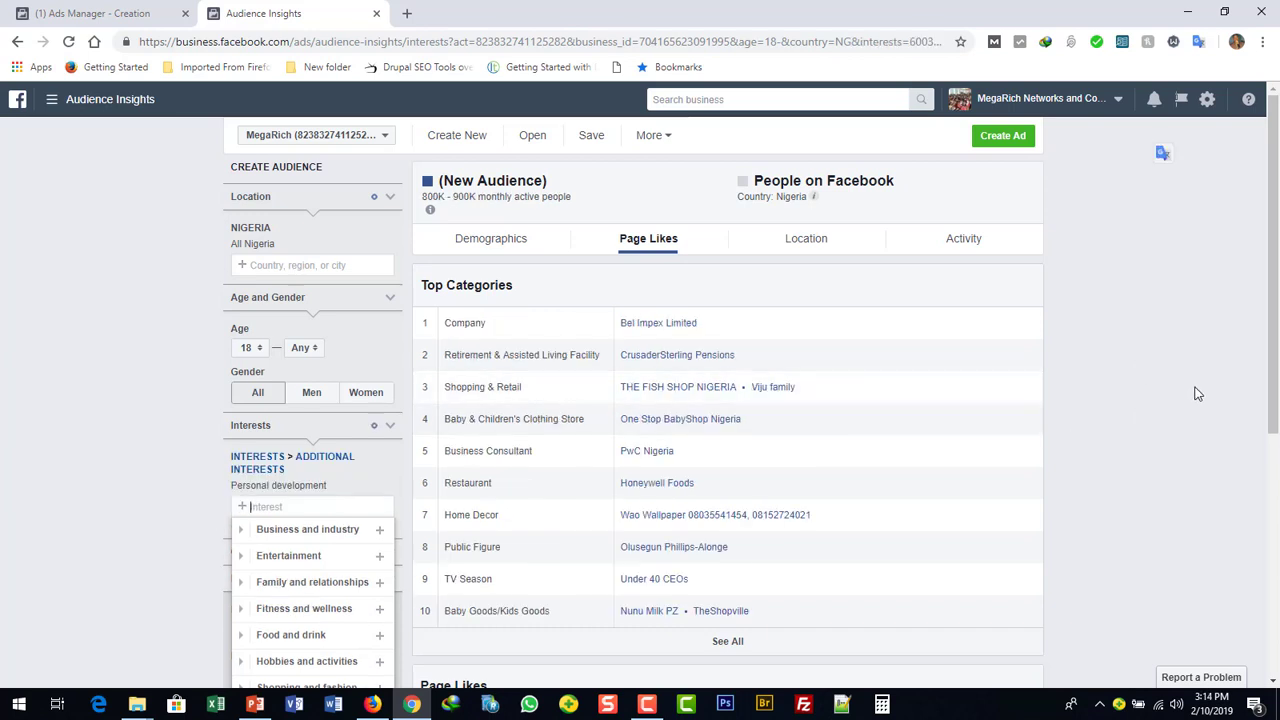
click(1196, 392)
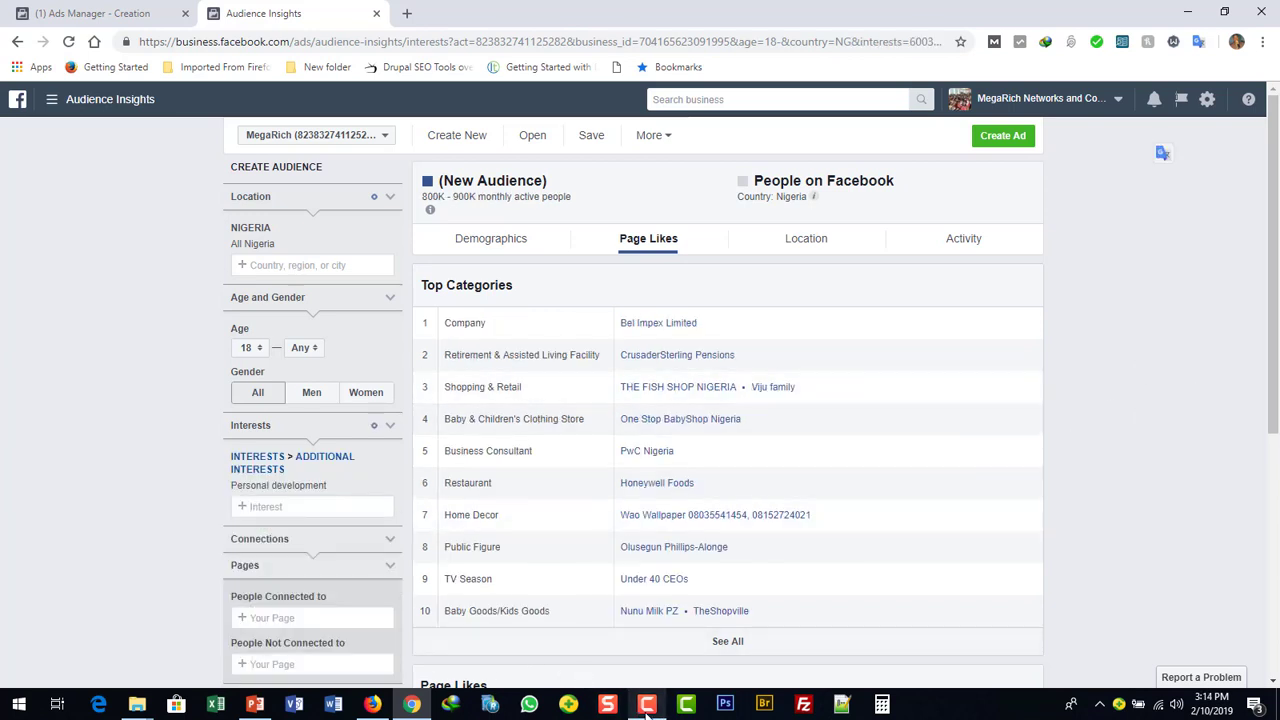
click(647, 705)
click(647, 705)
Step: Open the pages ranked 8 and 9 by relevance in the Page Likes table, each in its own new browser tab
click(1273, 682)
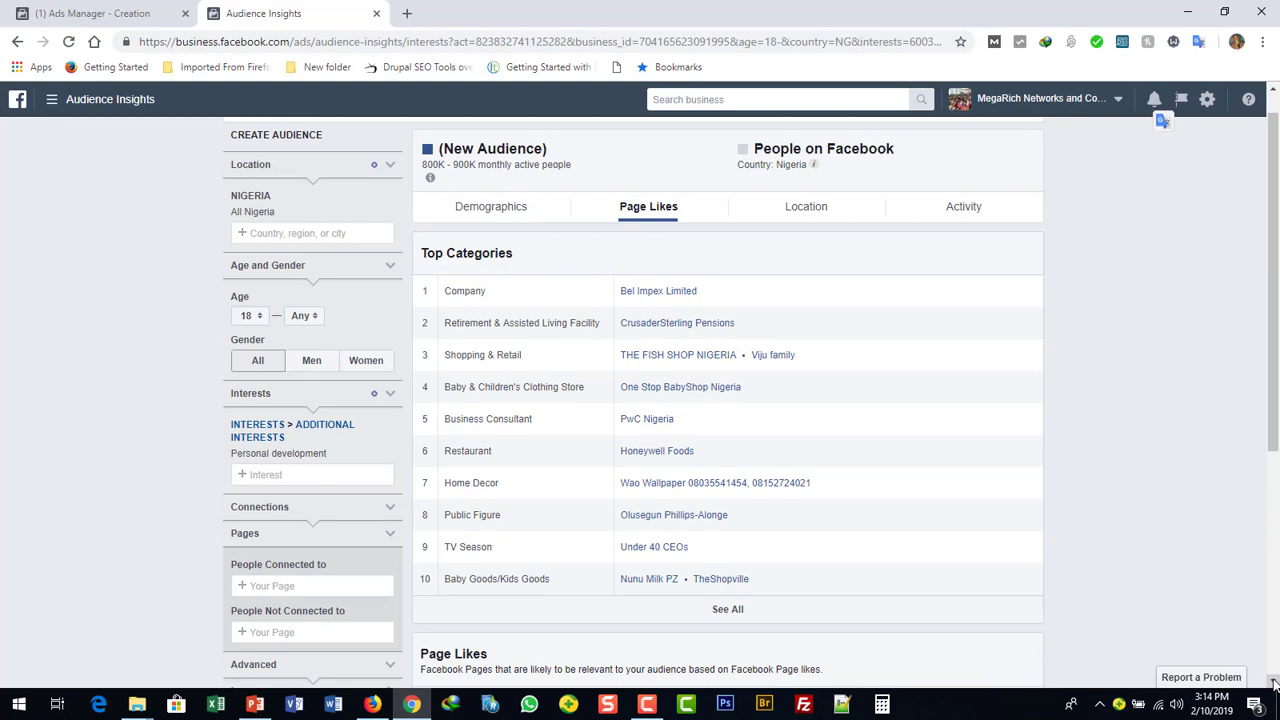
drag(1273, 682, 1273, 682)
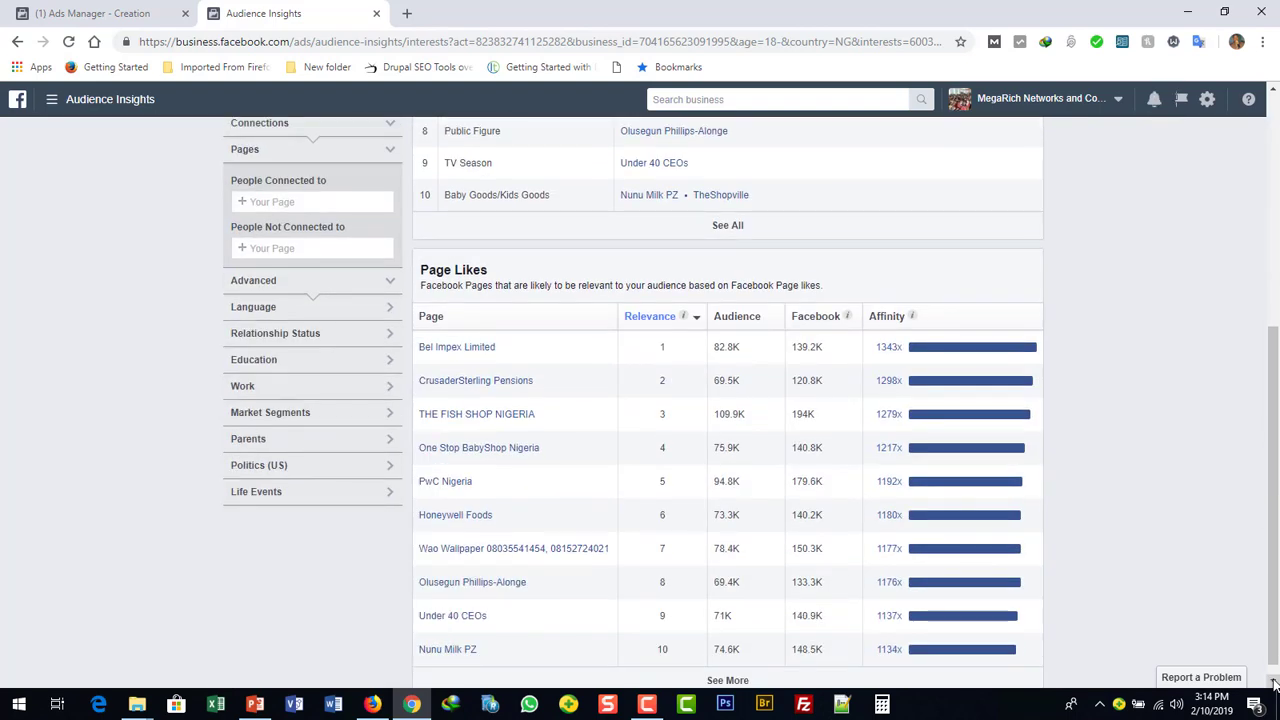
click(1273, 682)
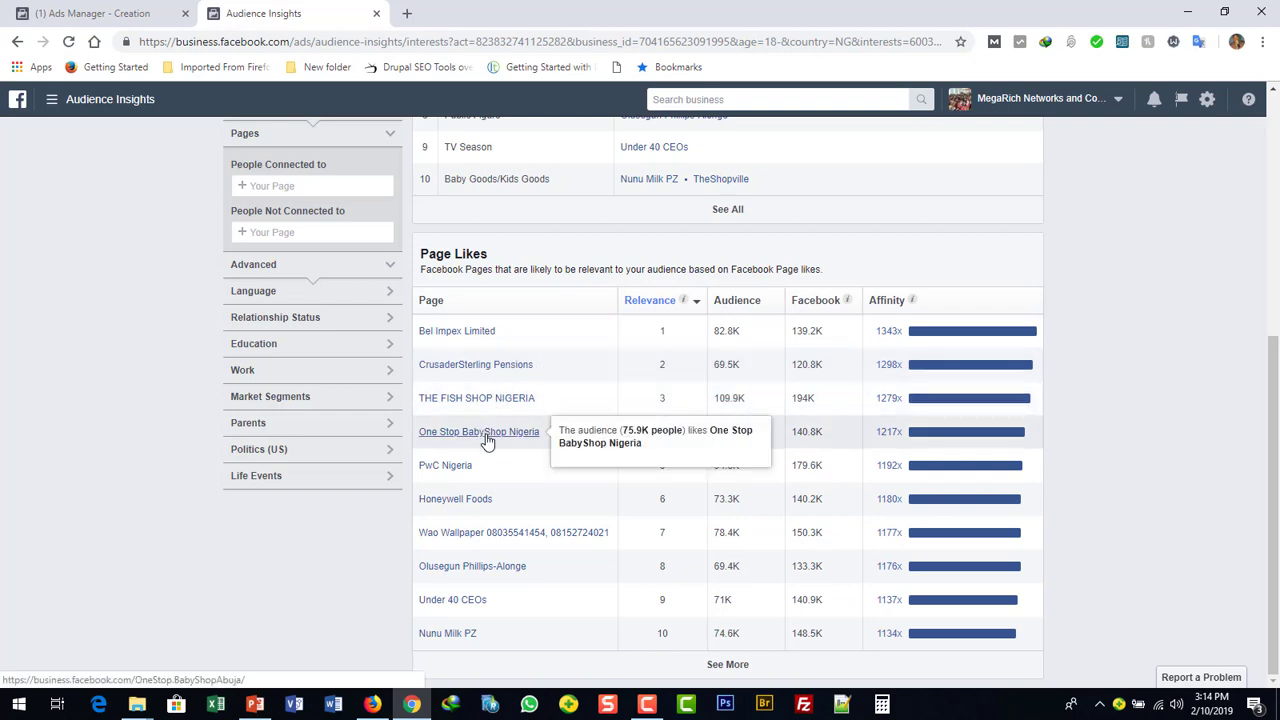
right_click(477, 572)
key(Escape)
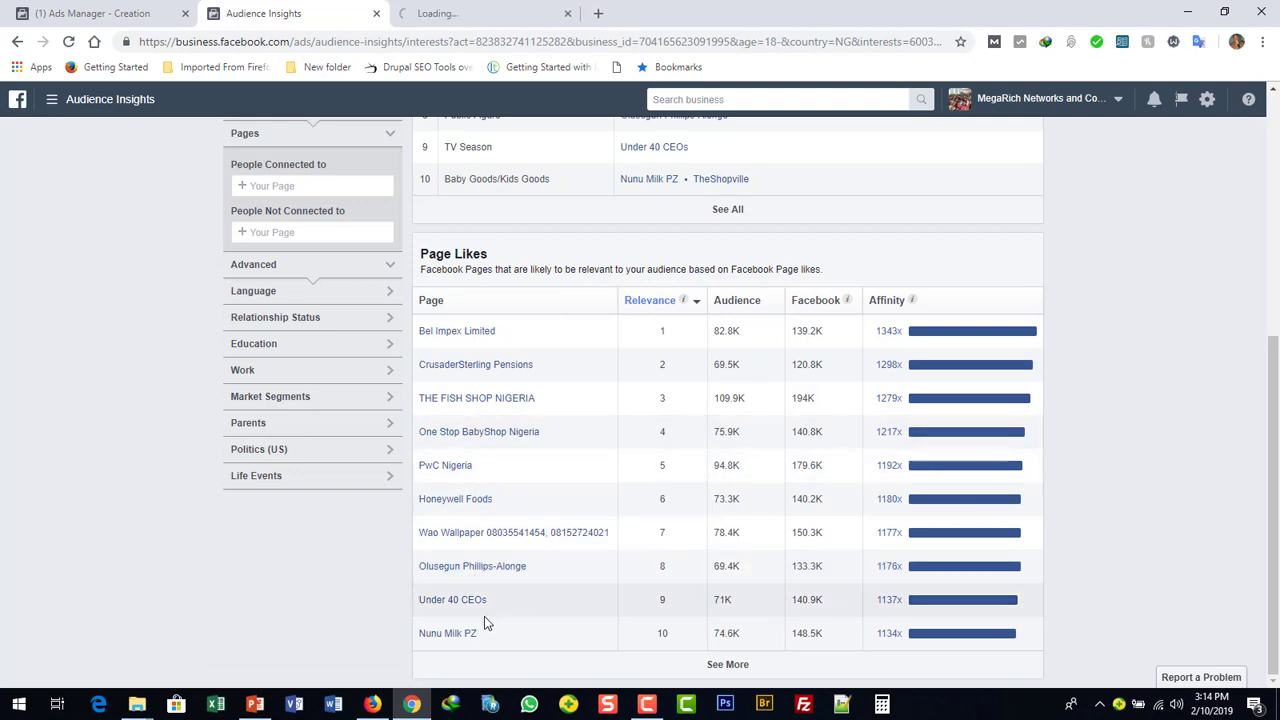
right_click(473, 604)
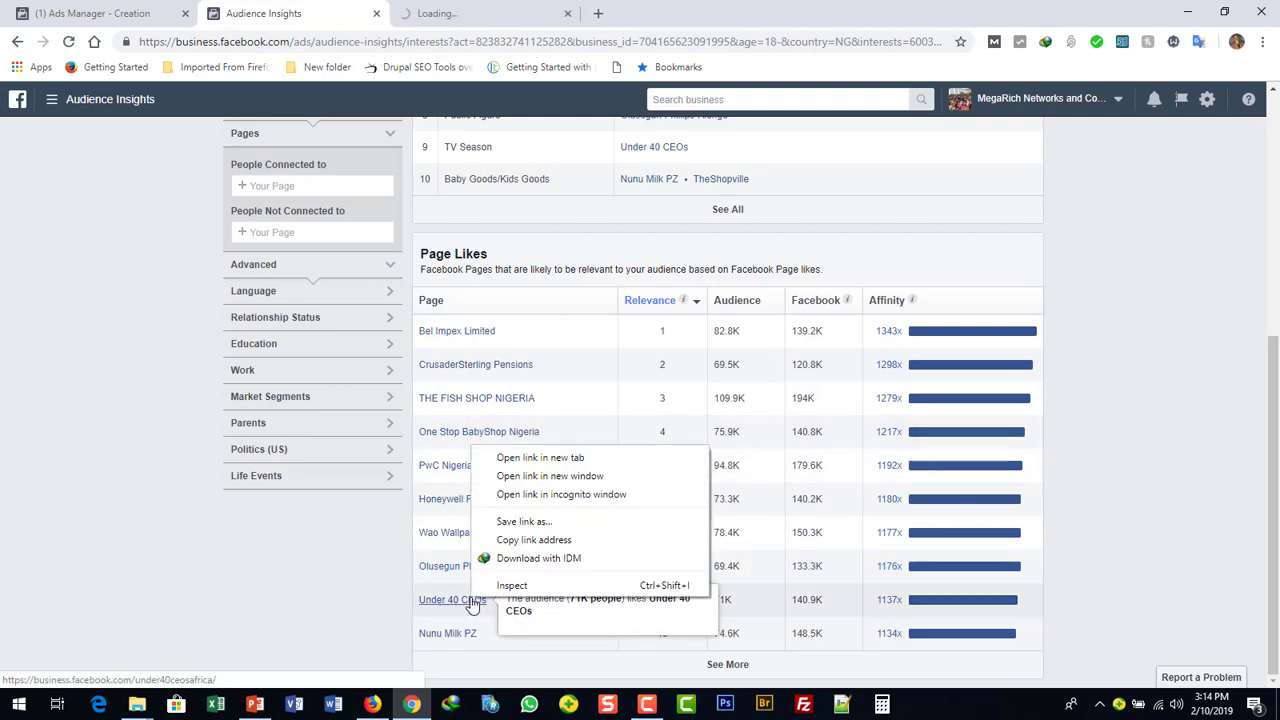
click(561, 461)
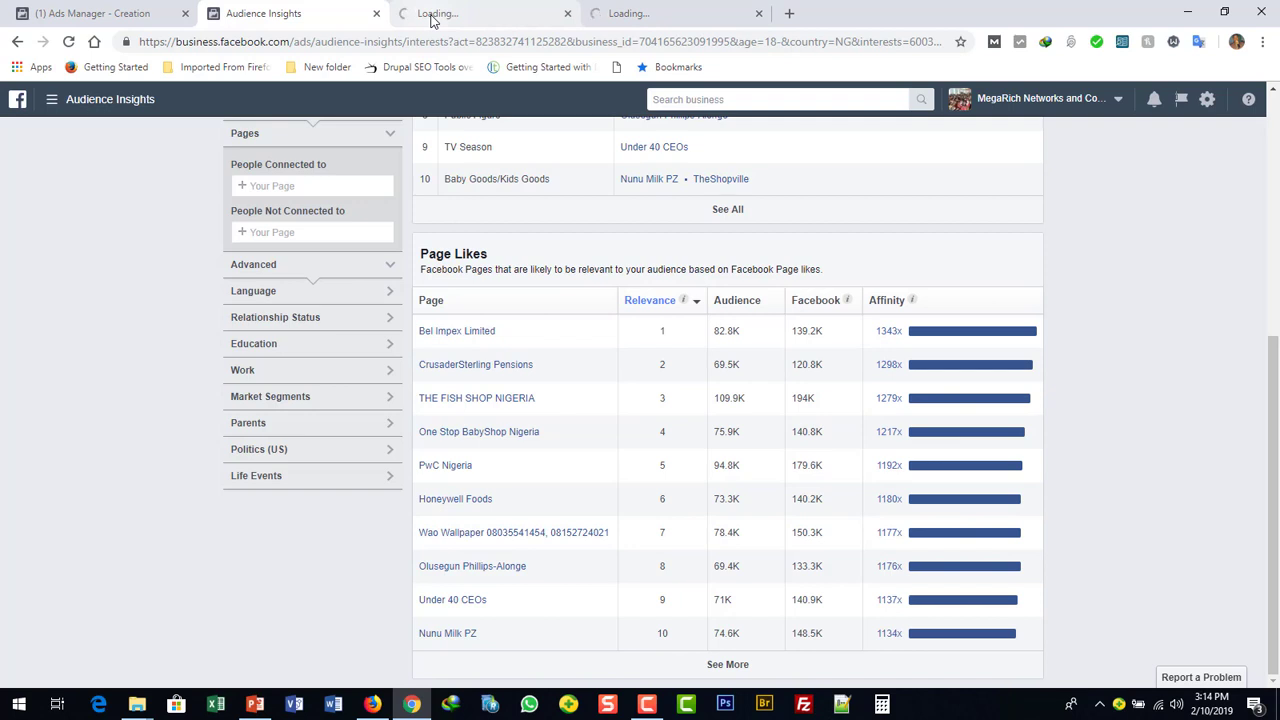
Step: Examine the senatorial candidate's page, covering its videos, posts, photos, groups and community details, and close its browser tab
click(1272, 121)
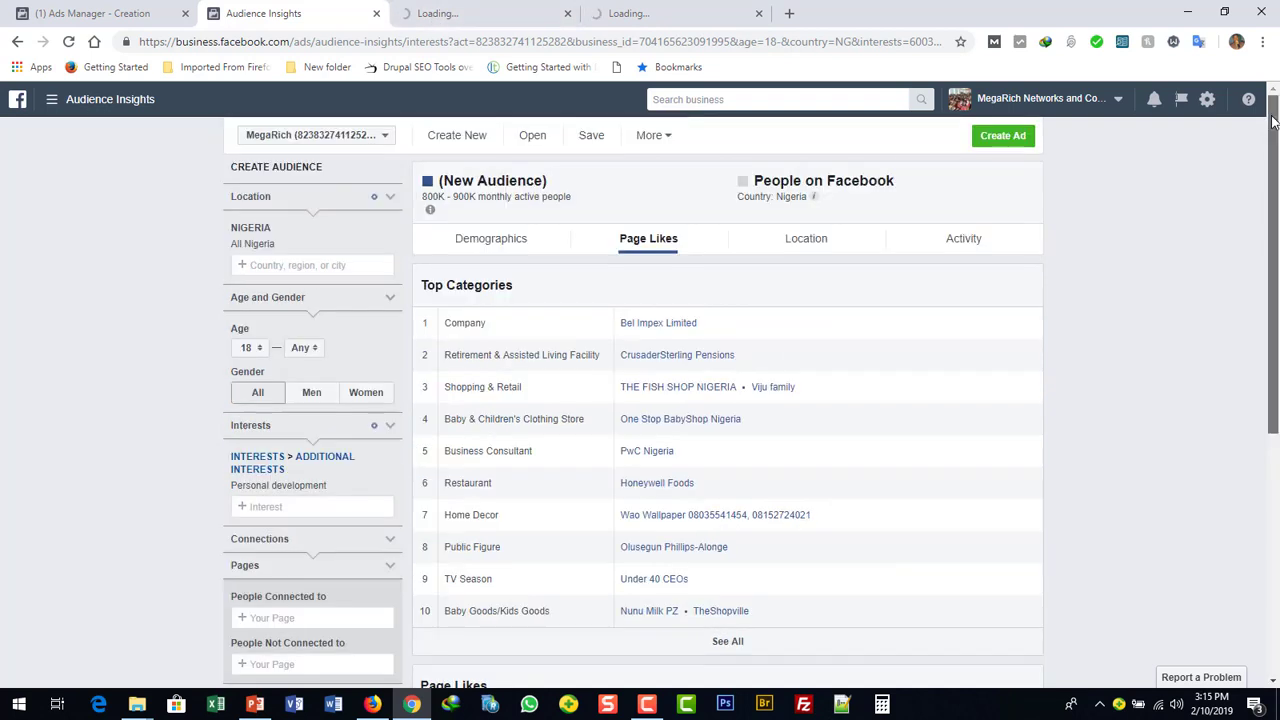
click(491, 22)
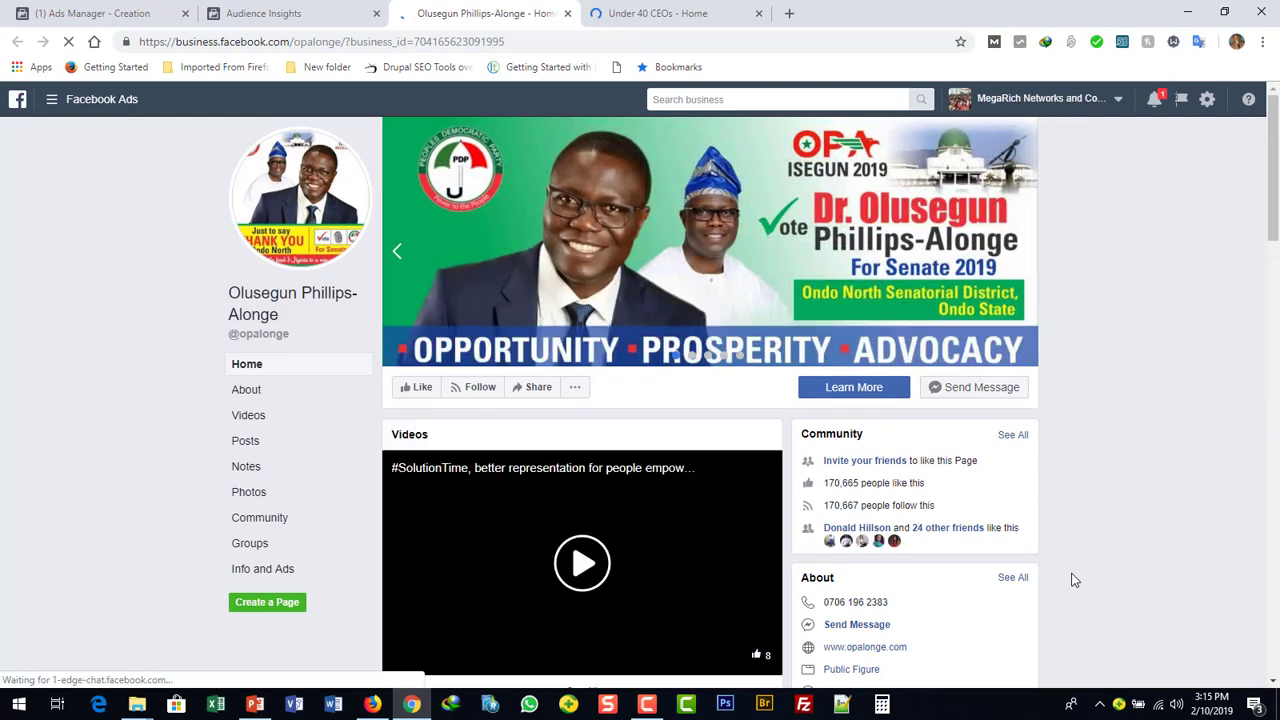
scroll(1273, 680, down, 2)
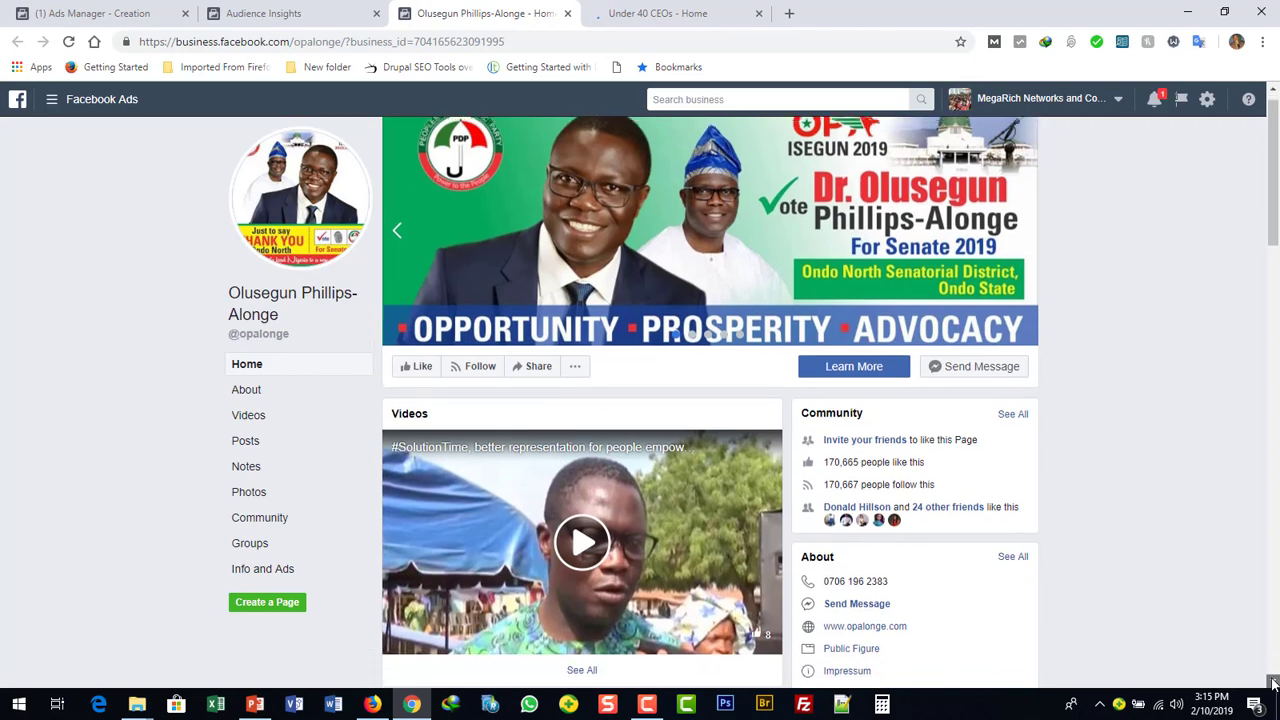
scroll(1273, 683, down, 4)
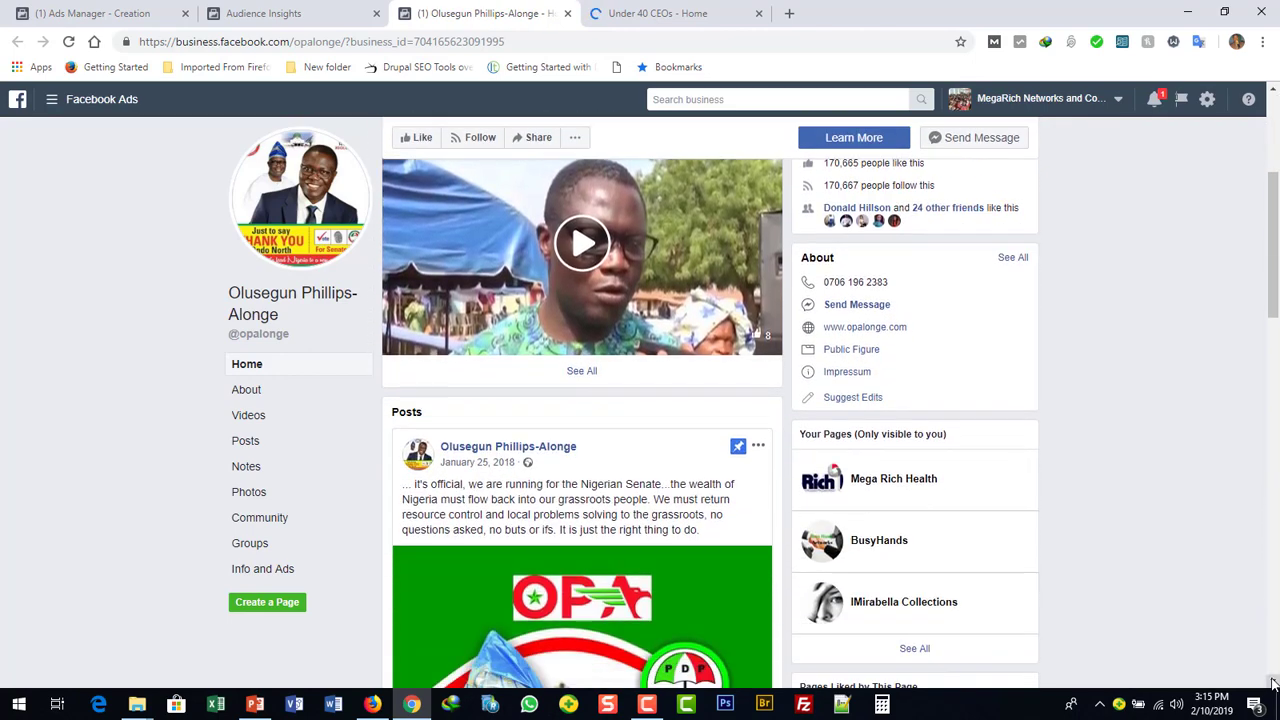
scroll(1273, 683, down, 1)
scroll(1273, 683, down, 3)
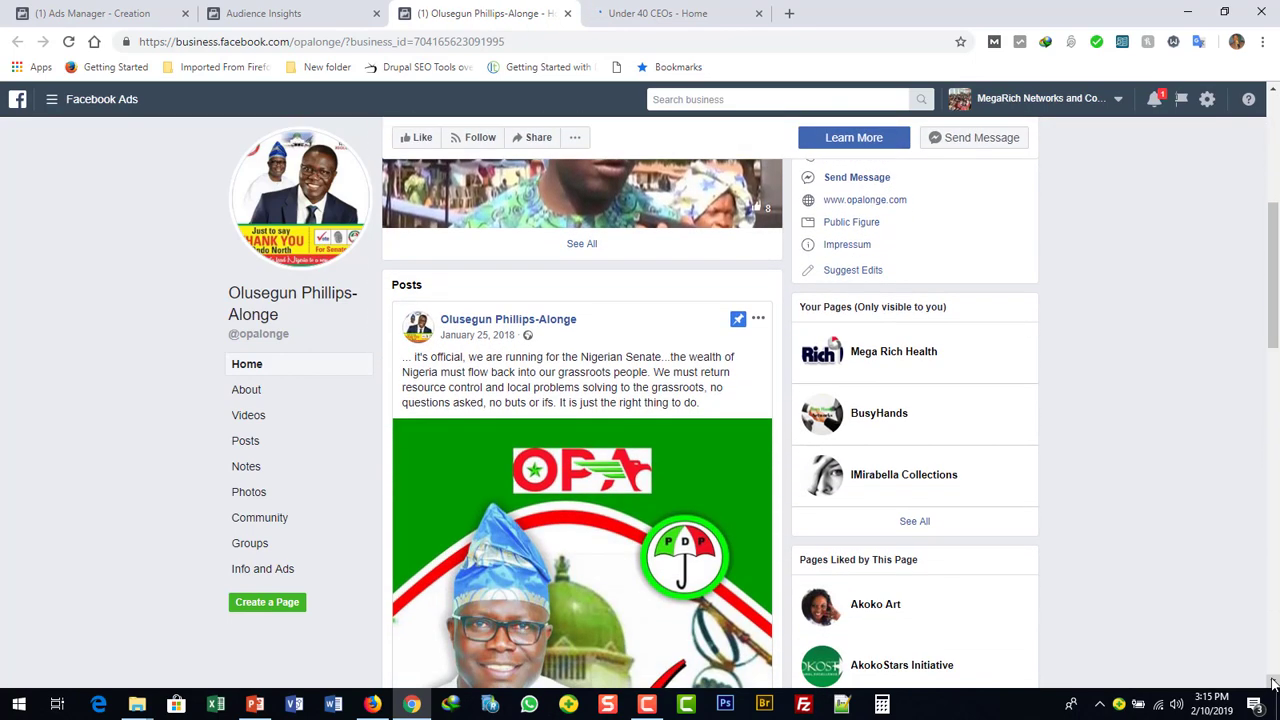
scroll(1273, 683, down, 3)
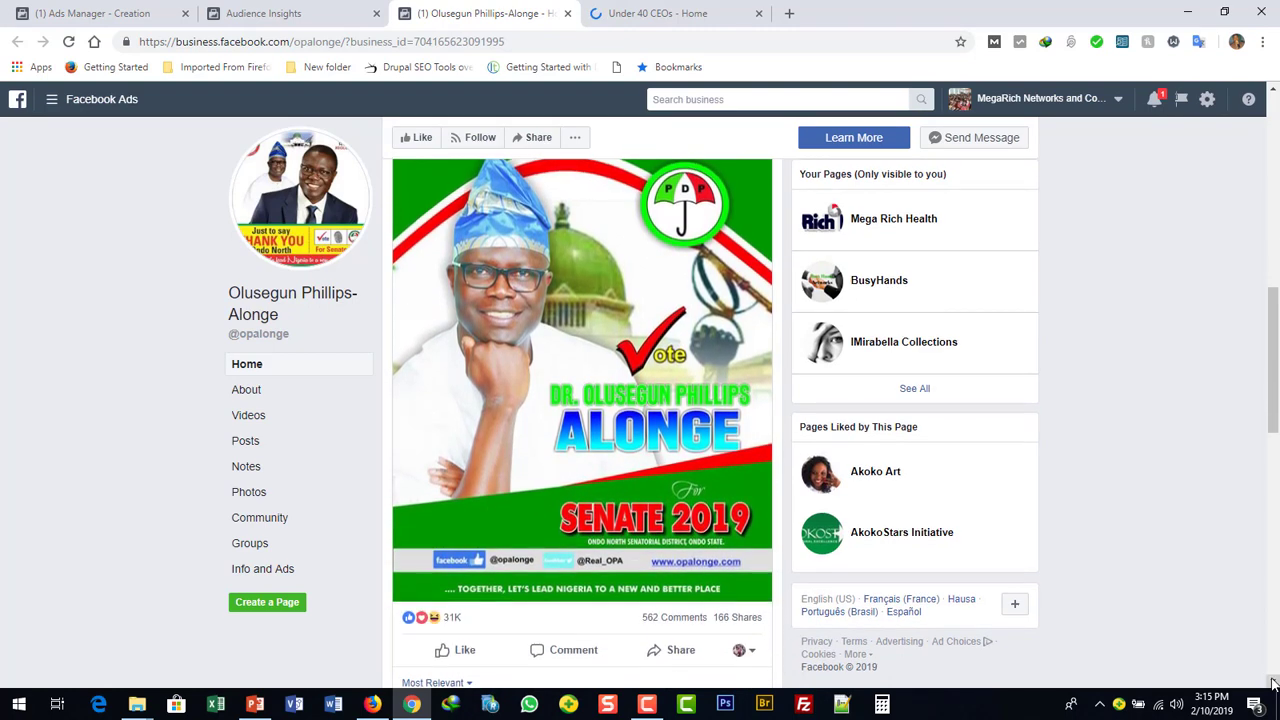
click(1273, 683)
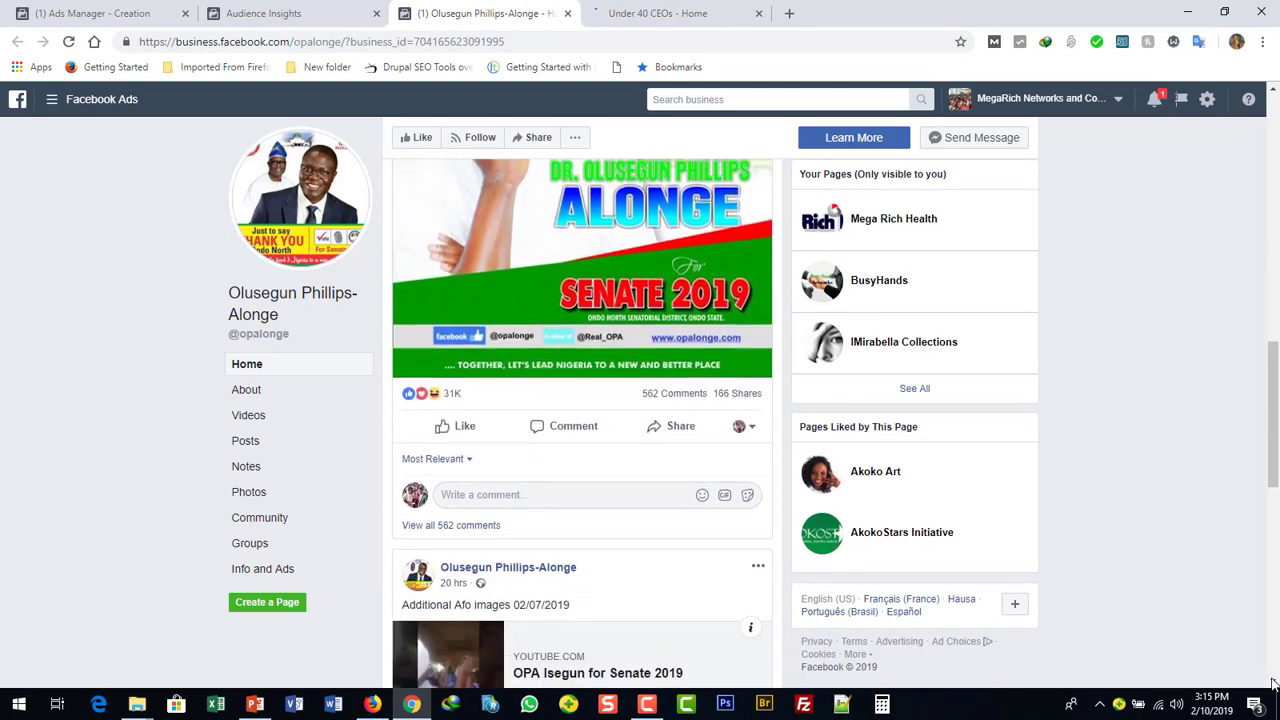
scroll(1273, 683, down, 2)
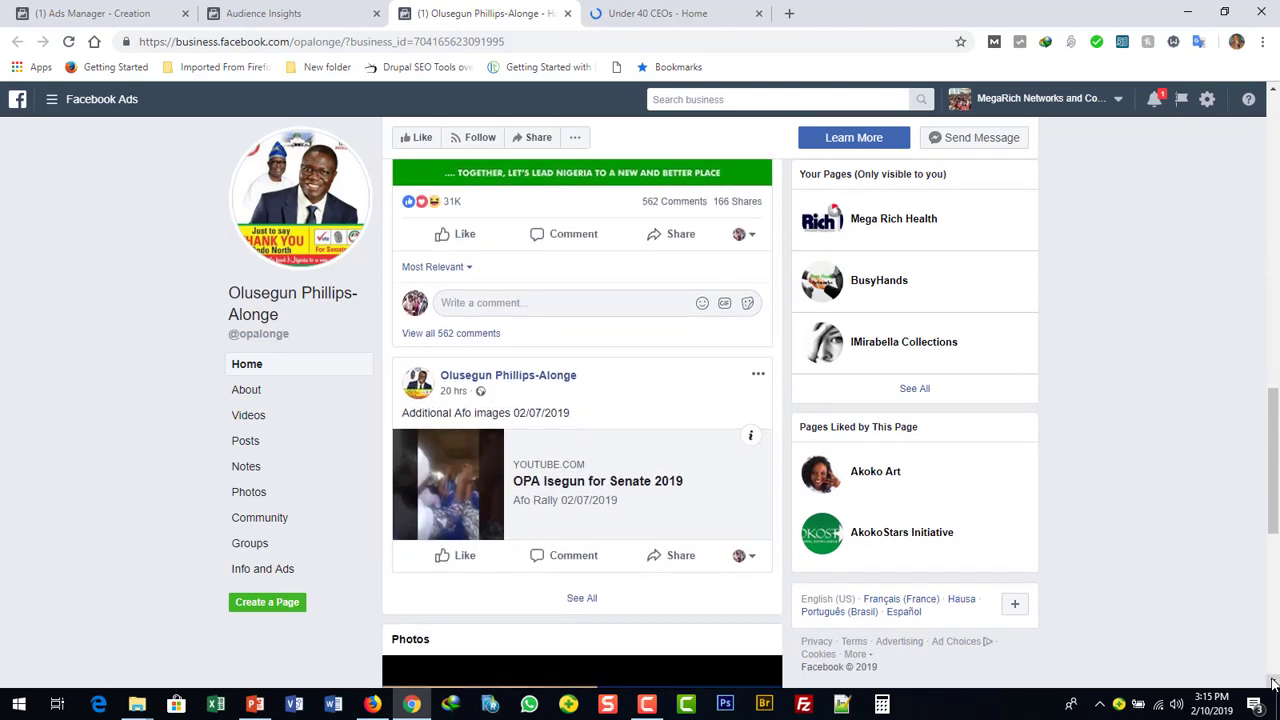
scroll(1273, 683, down, 3)
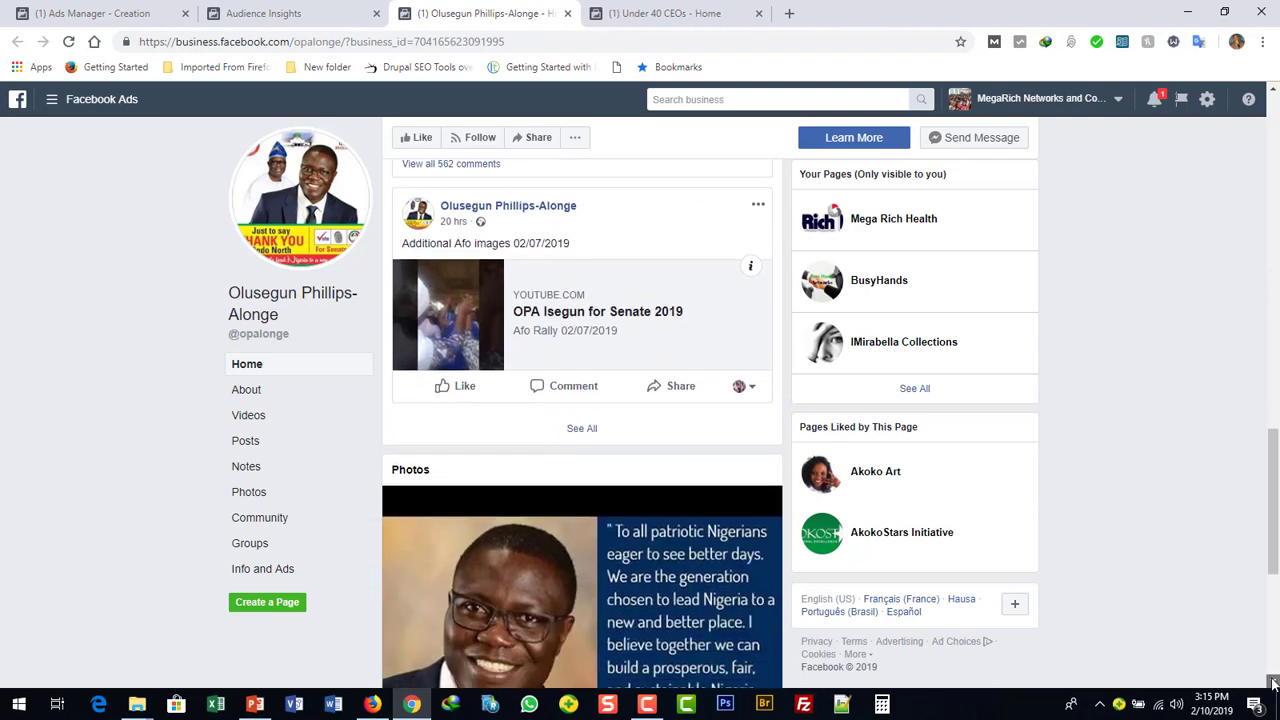
scroll(1273, 683, down, 3)
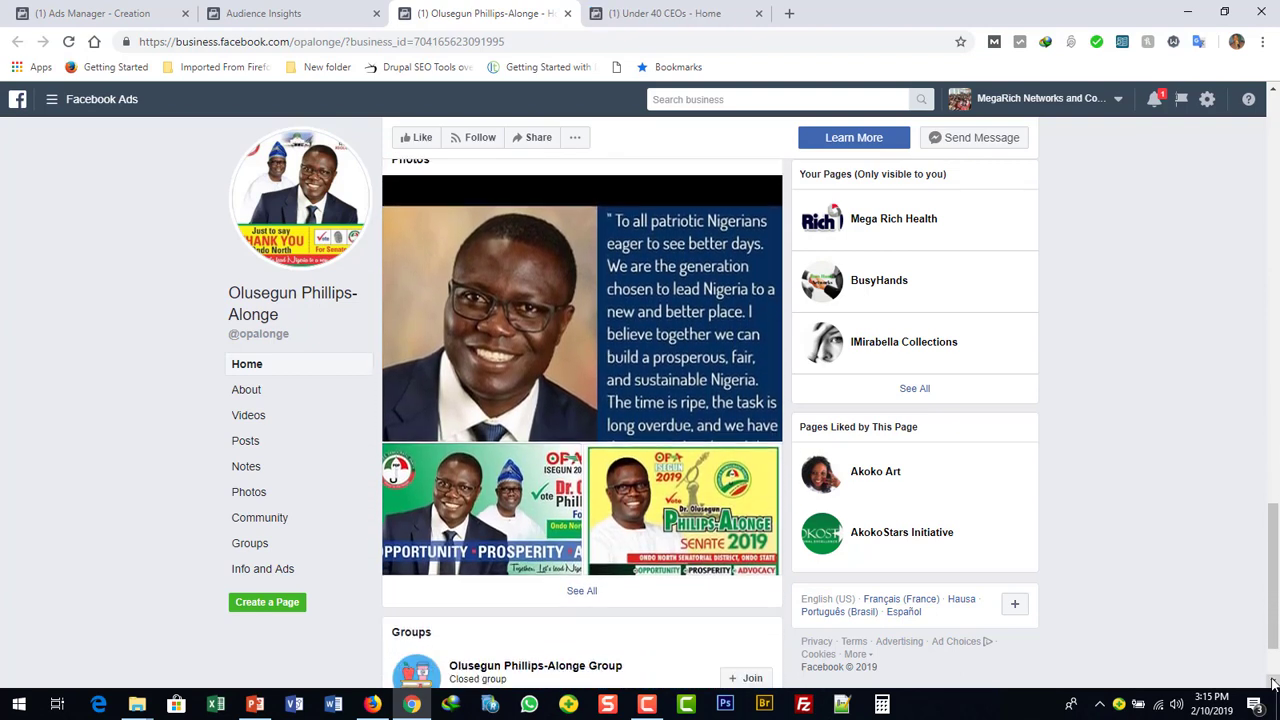
scroll(1273, 683, down, 1)
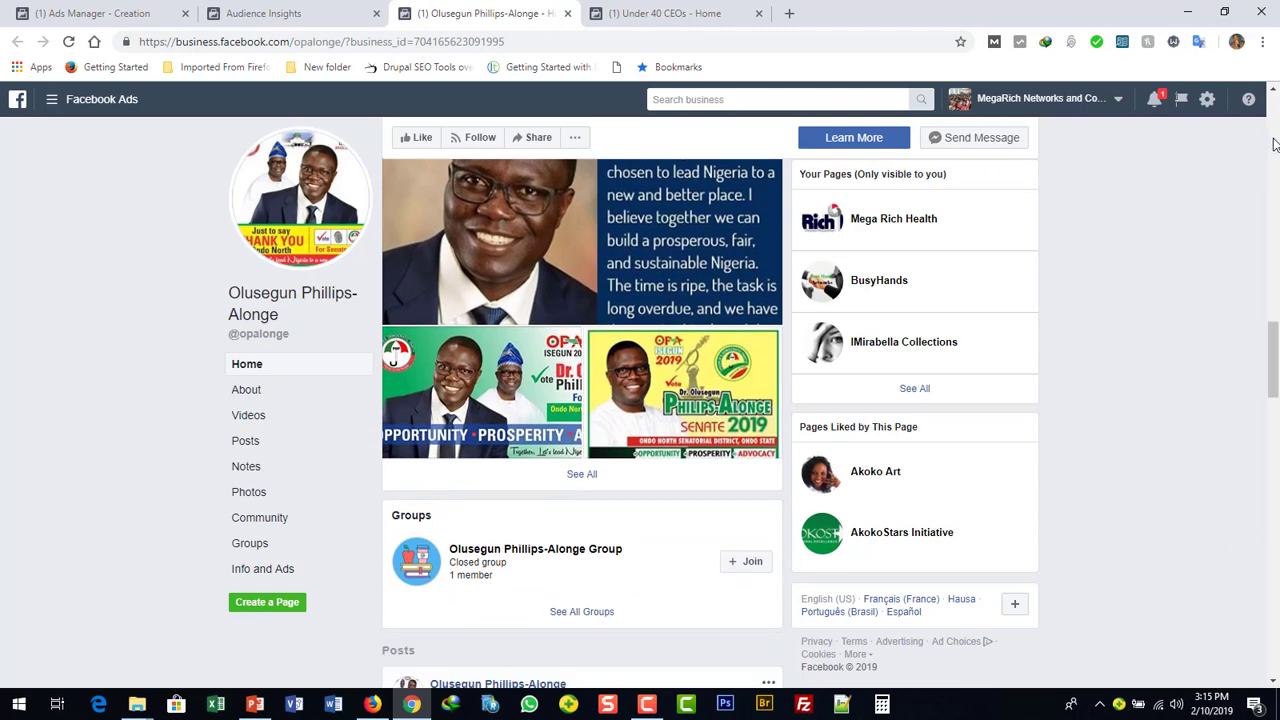
scroll(1273, 143, up, 5)
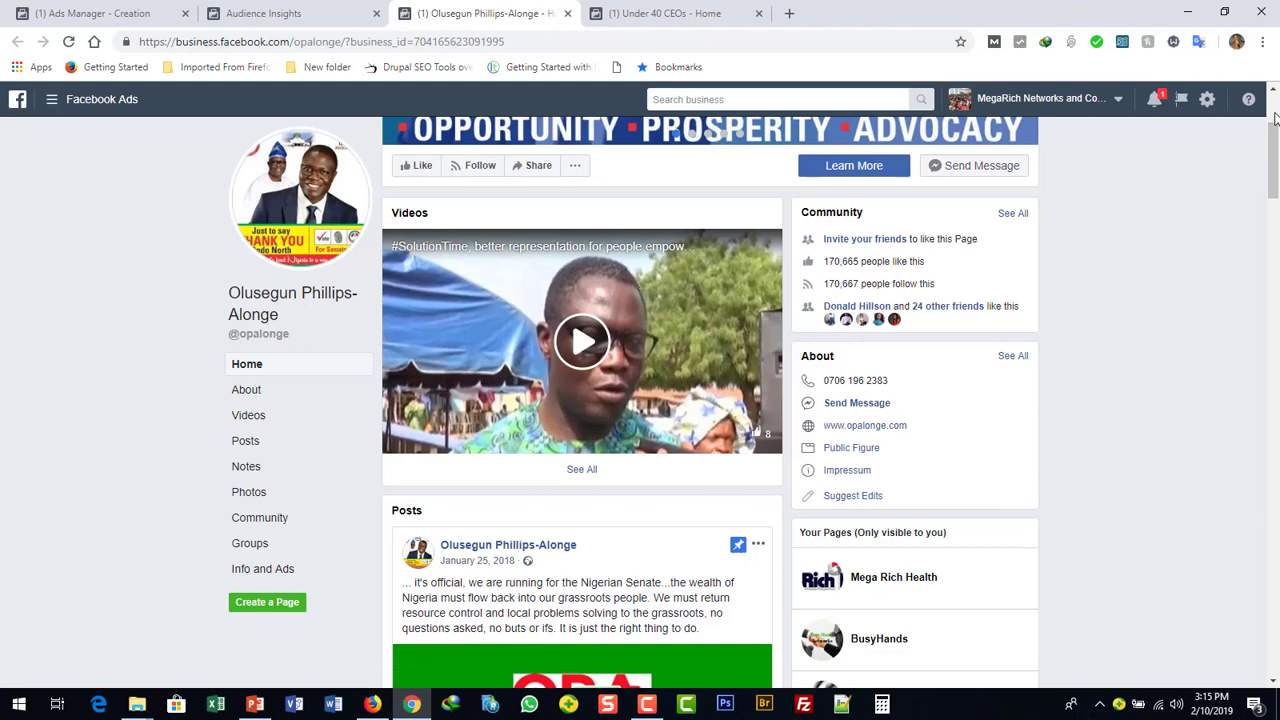
drag(1274, 115, 1274, 95)
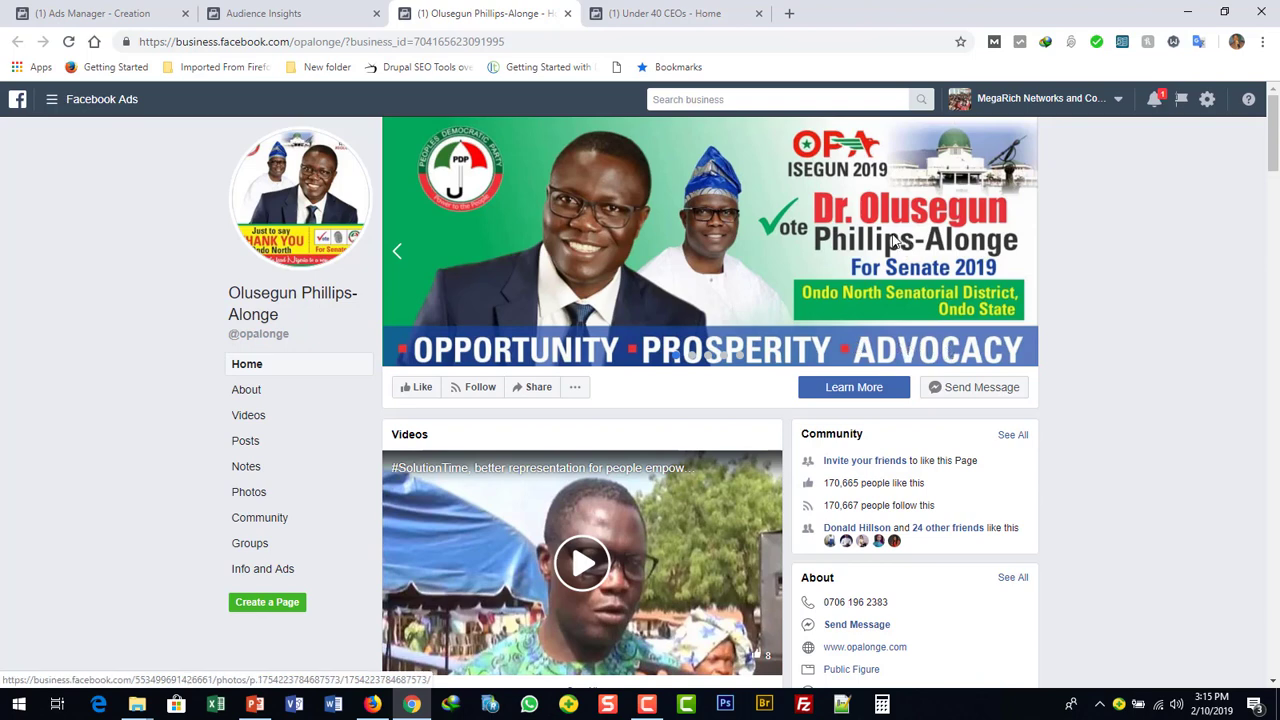
click(567, 14)
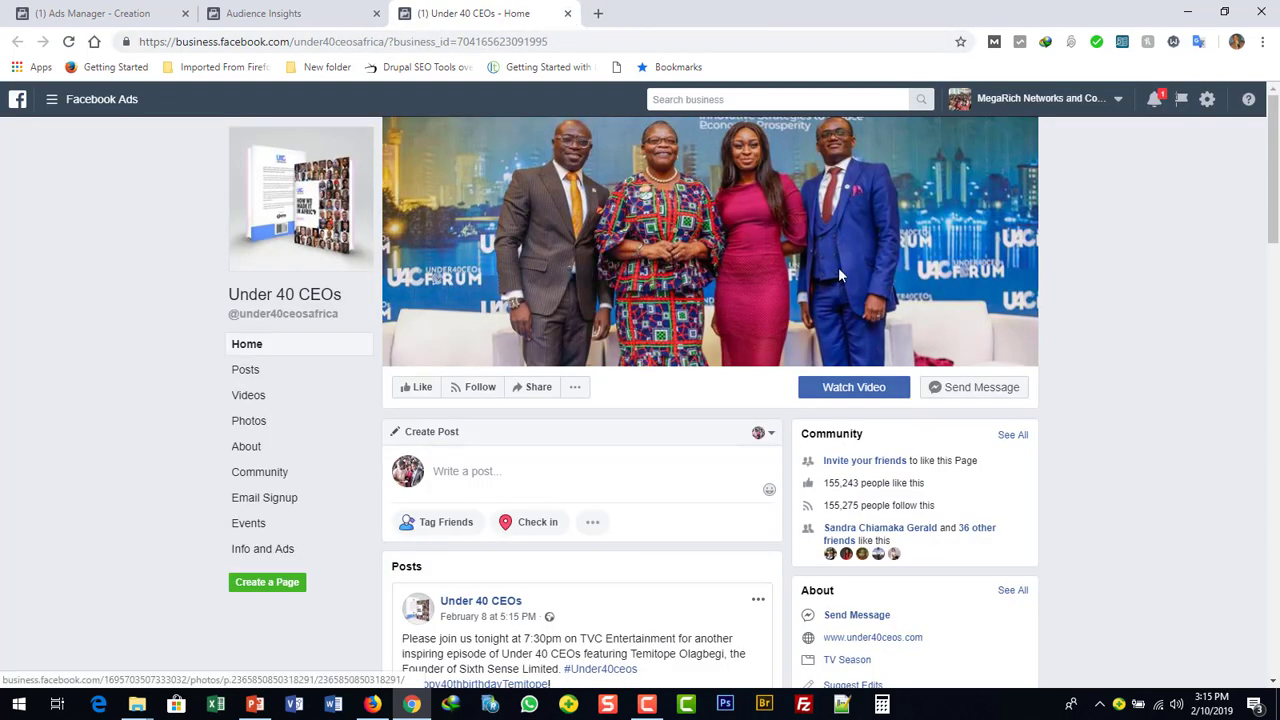
Step: Look through the posts, photos and videos on the Under 40 CEOs page and return to its header
click(1273, 681)
drag(1273, 681, 1273, 681)
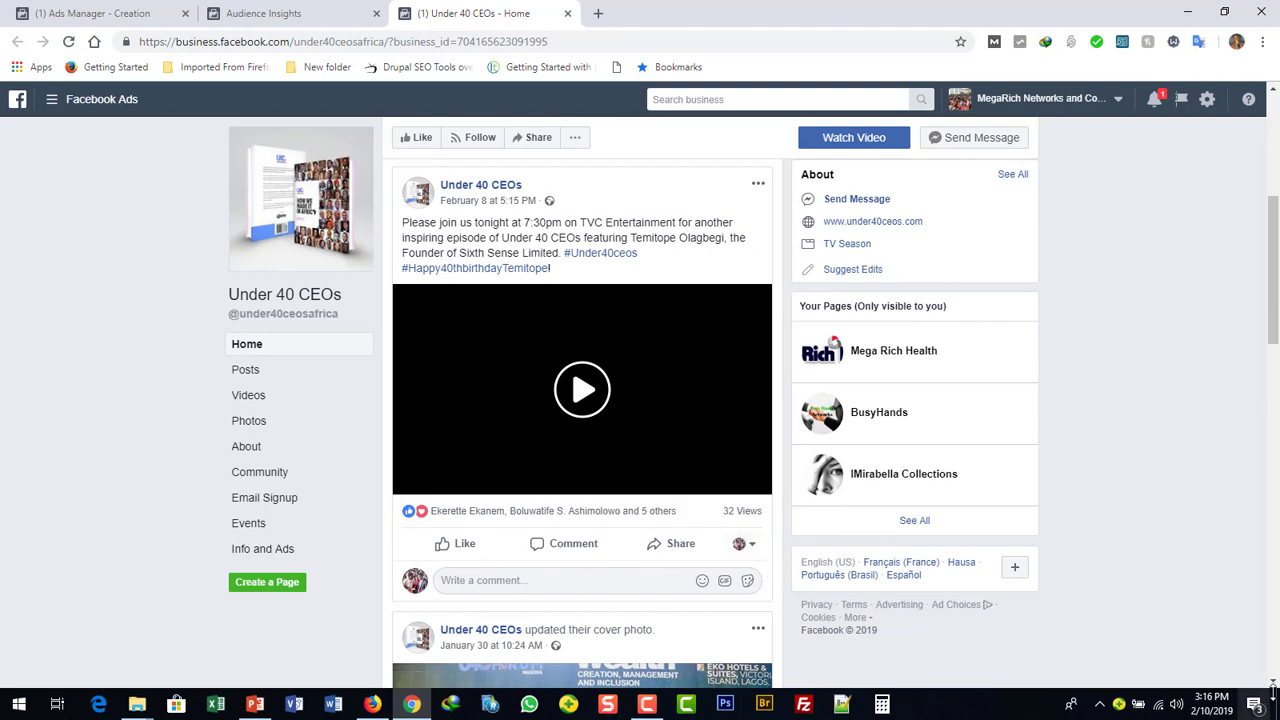
drag(1274, 684, 1274, 684)
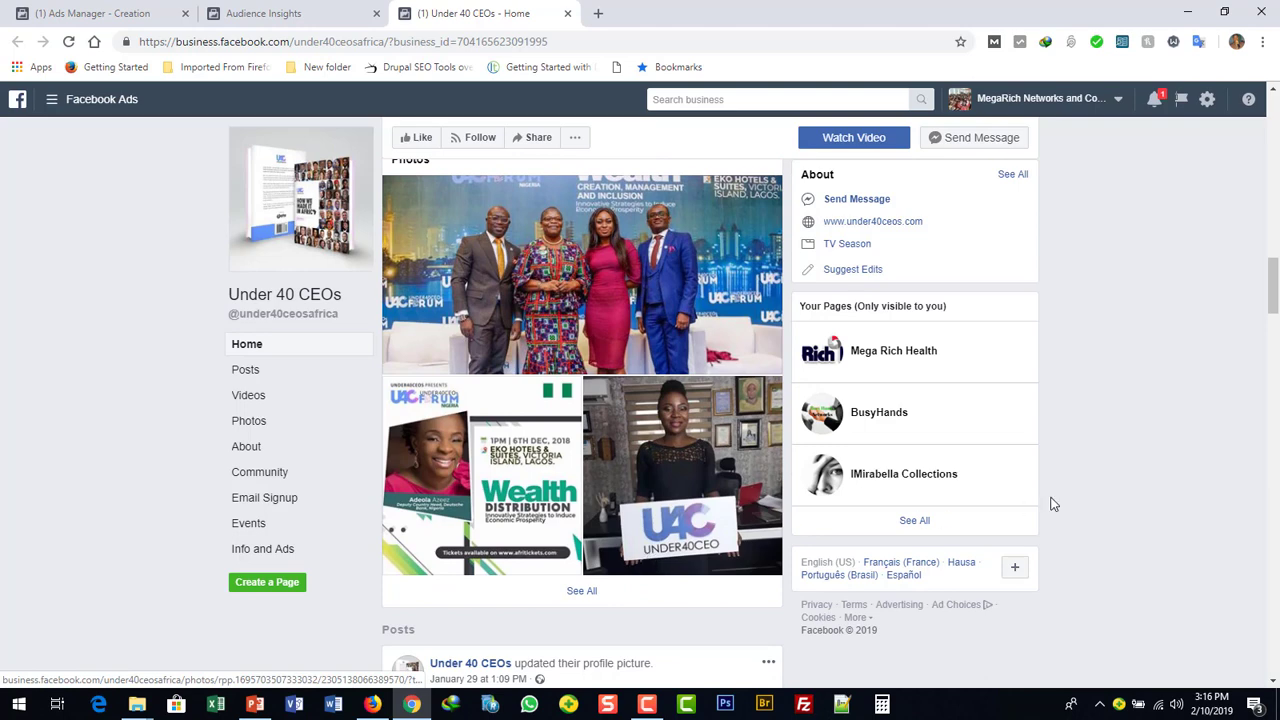
click(1277, 607)
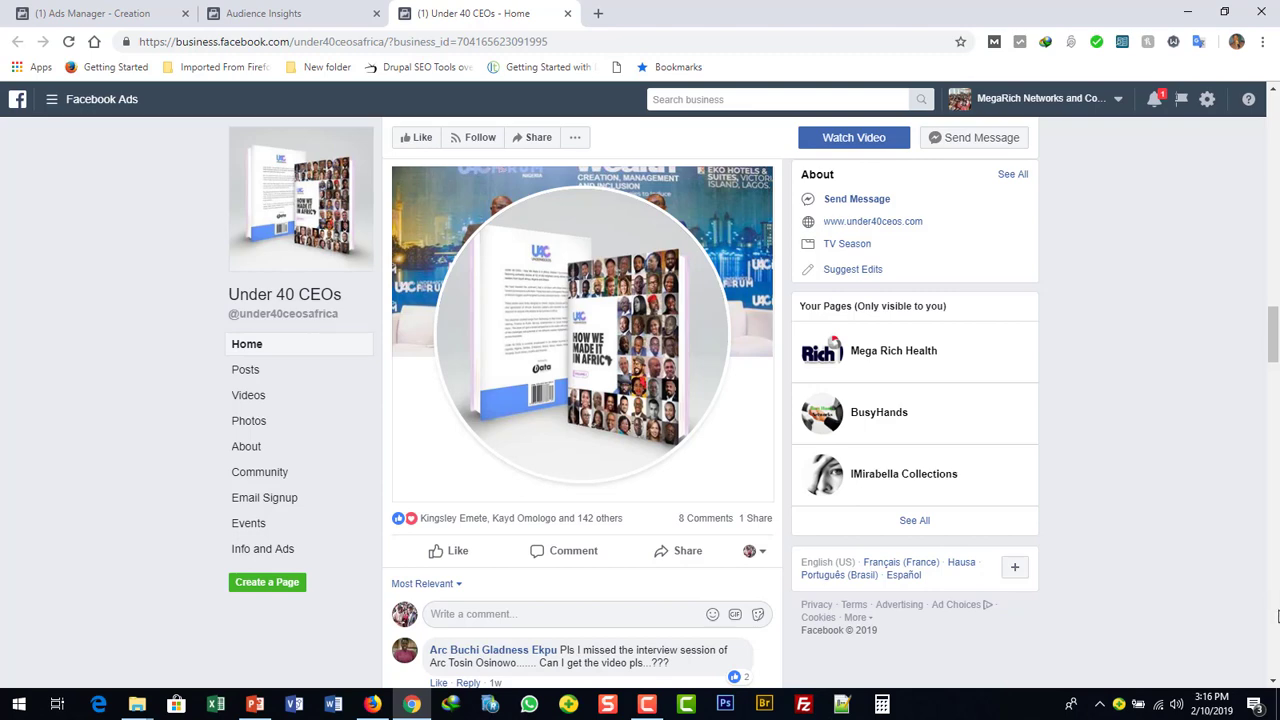
click(1277, 615)
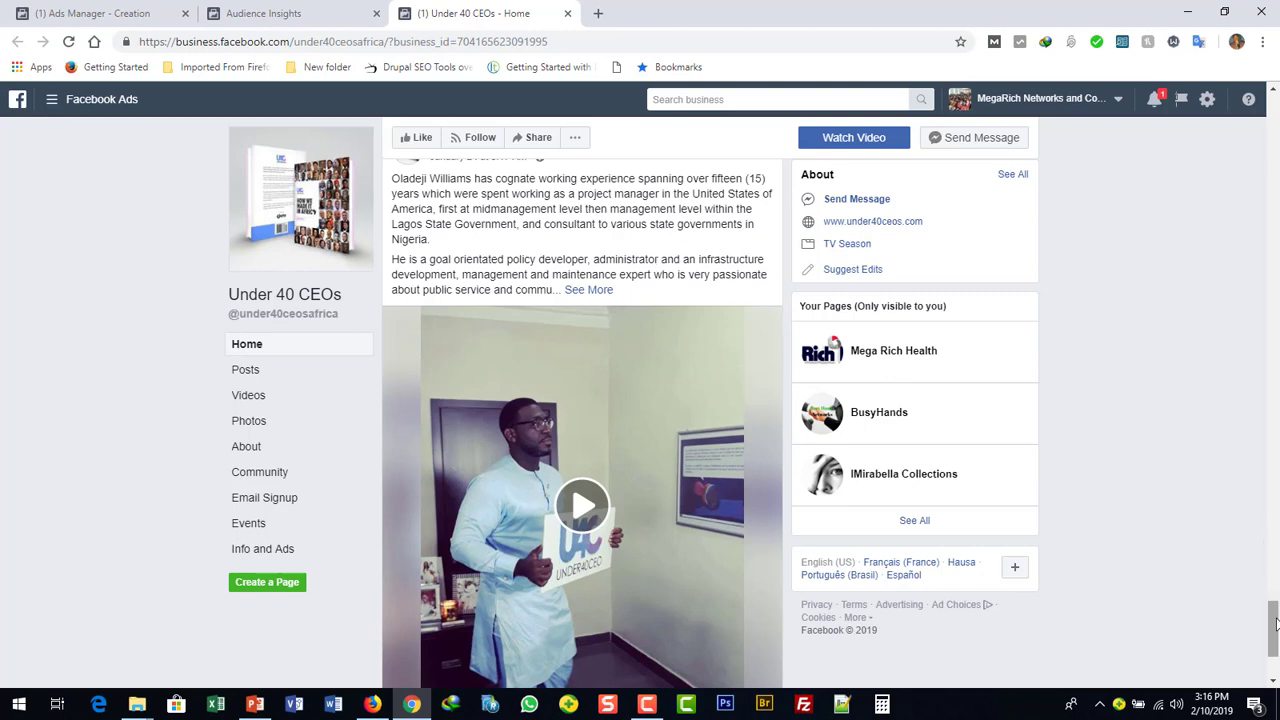
click(1266, 443)
scroll(1270, 370, up, 15)
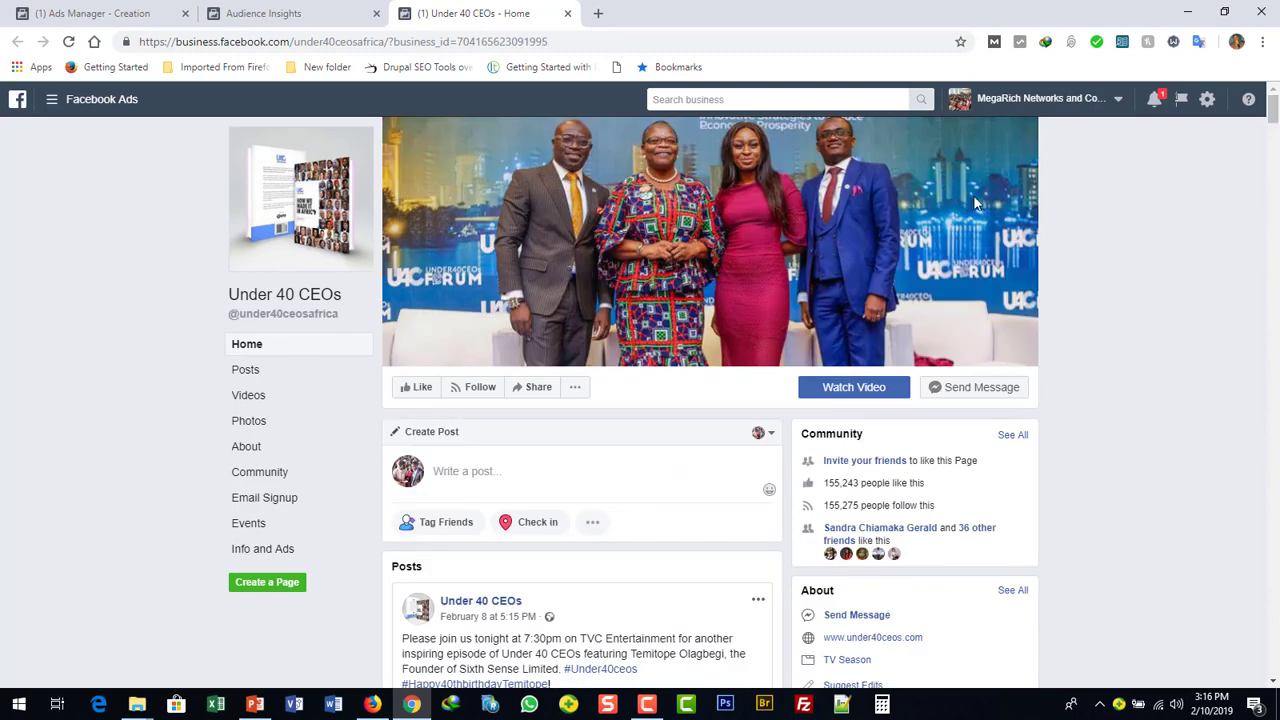
Step: Open the Under 40 CEOs About page in a new browser tab and check the Community section before returning to Home
right_click(241, 450)
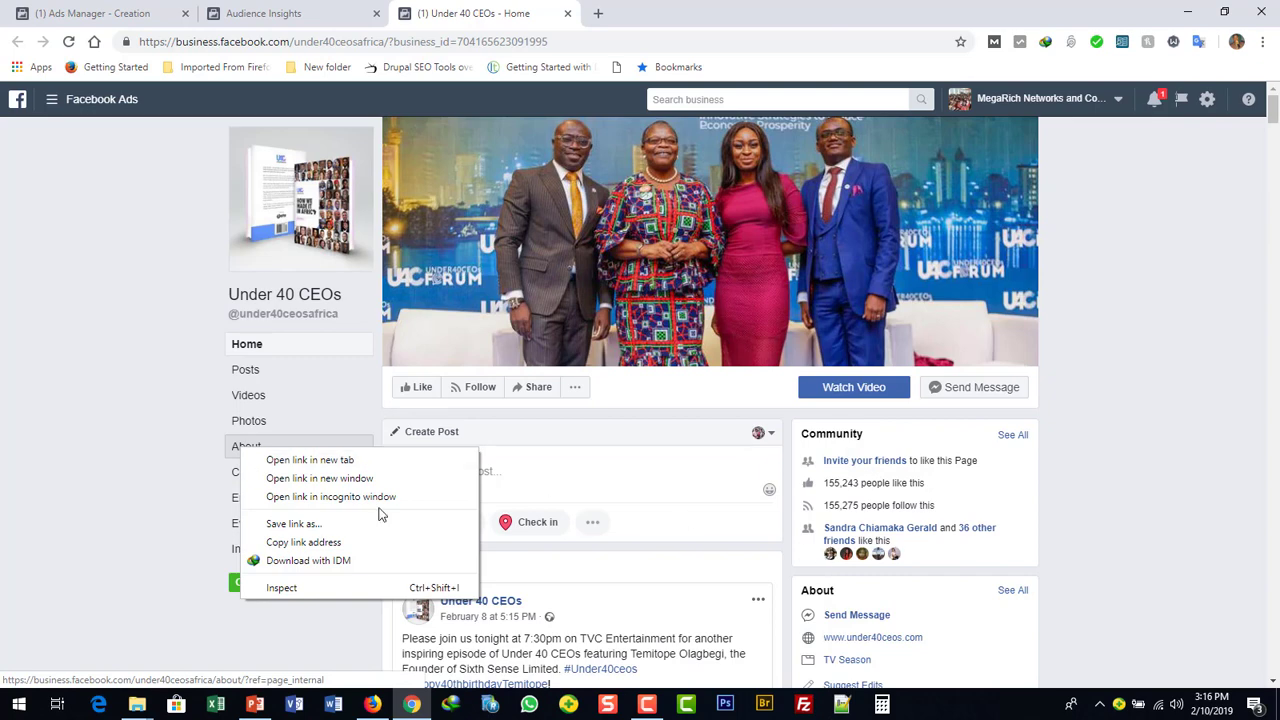
click(345, 461)
click(343, 468)
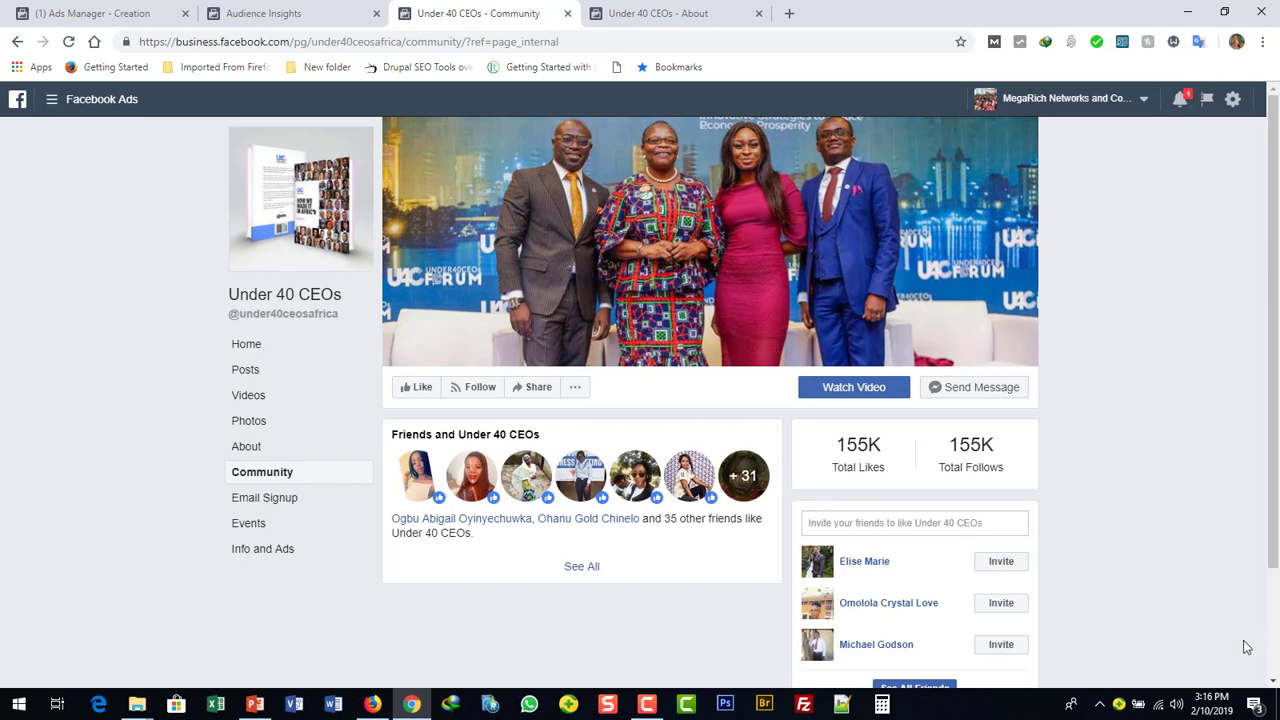
click(1274, 683)
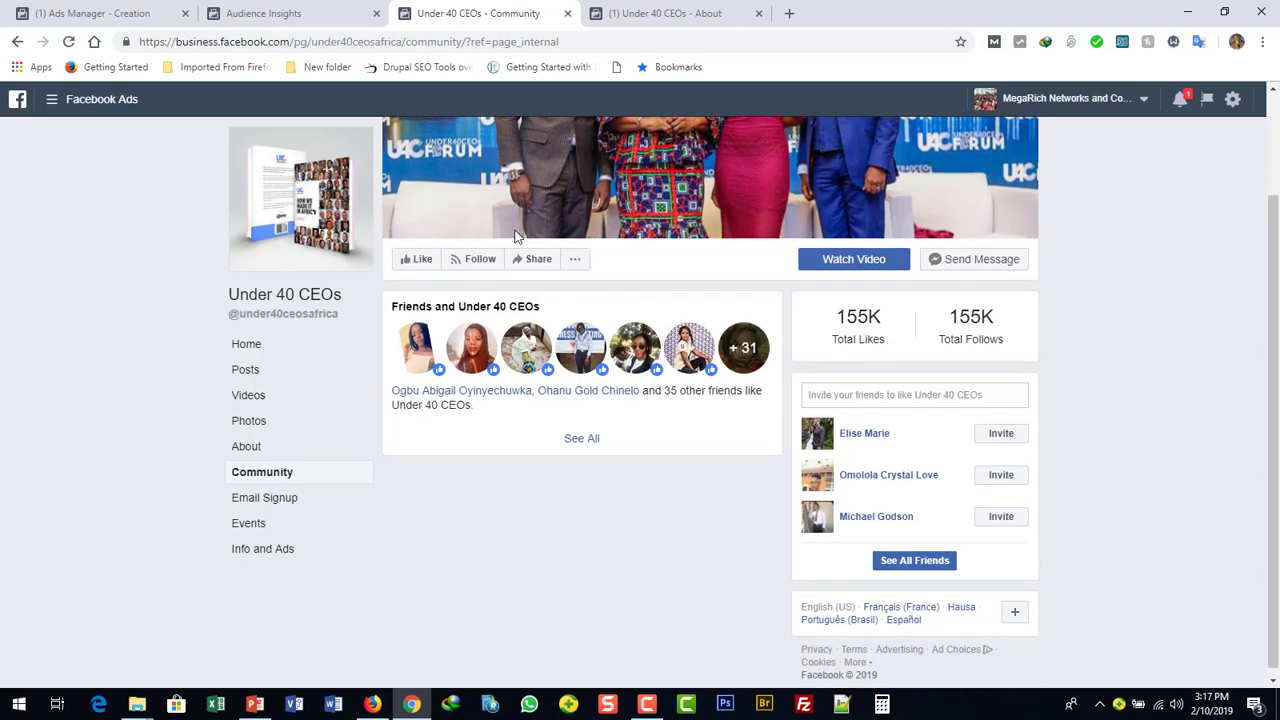
click(240, 346)
Step: Read the page, contact and programme information on the Under 40 CEOs About page
click(656, 12)
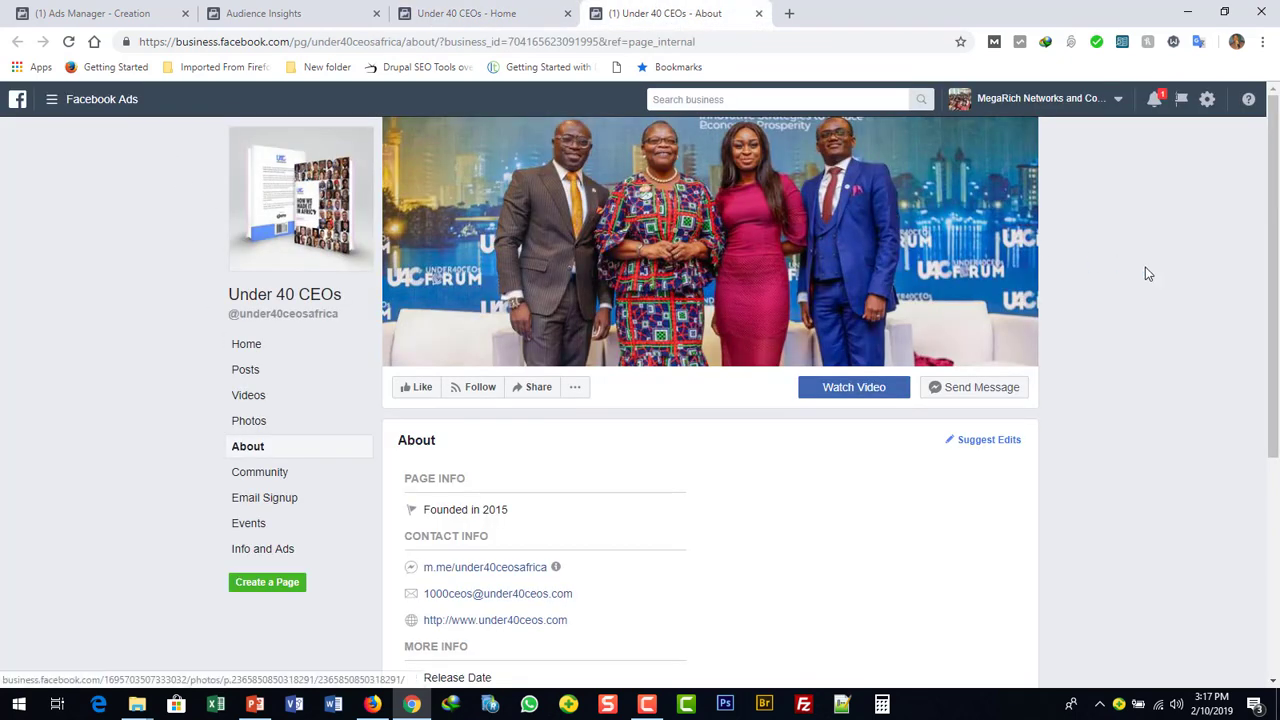
drag(1273, 183, 1277, 350)
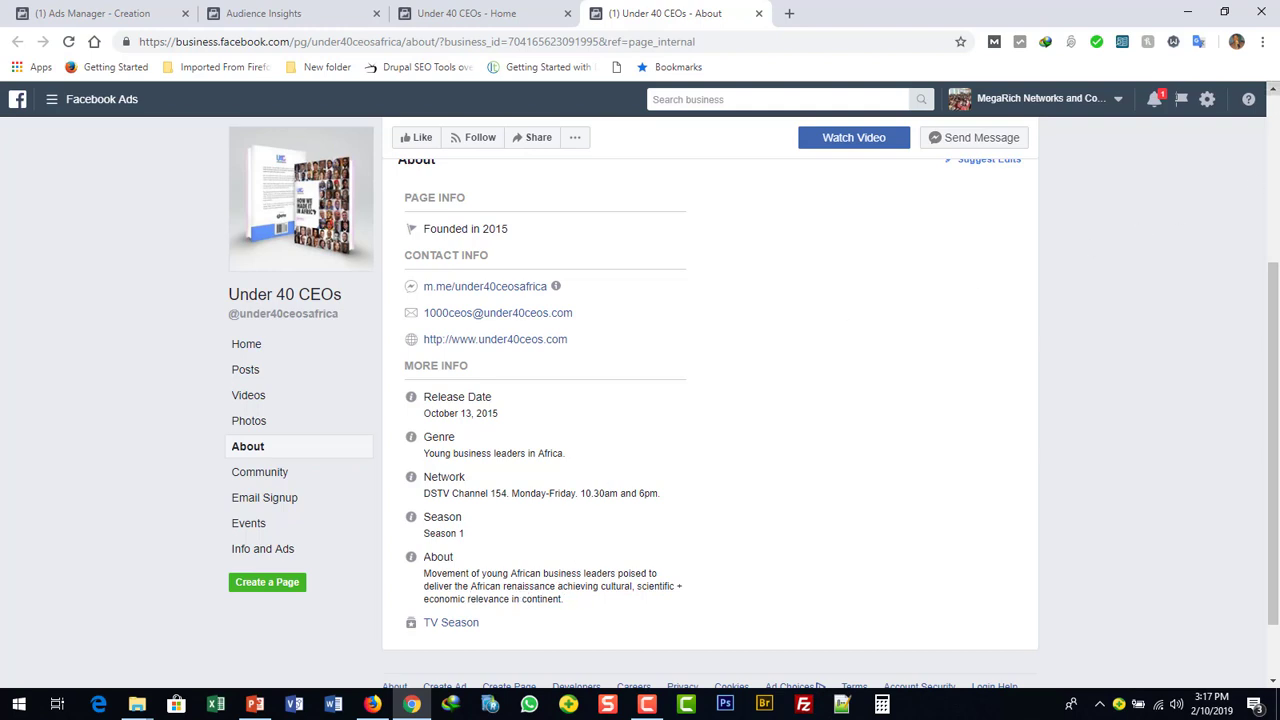
click(1275, 118)
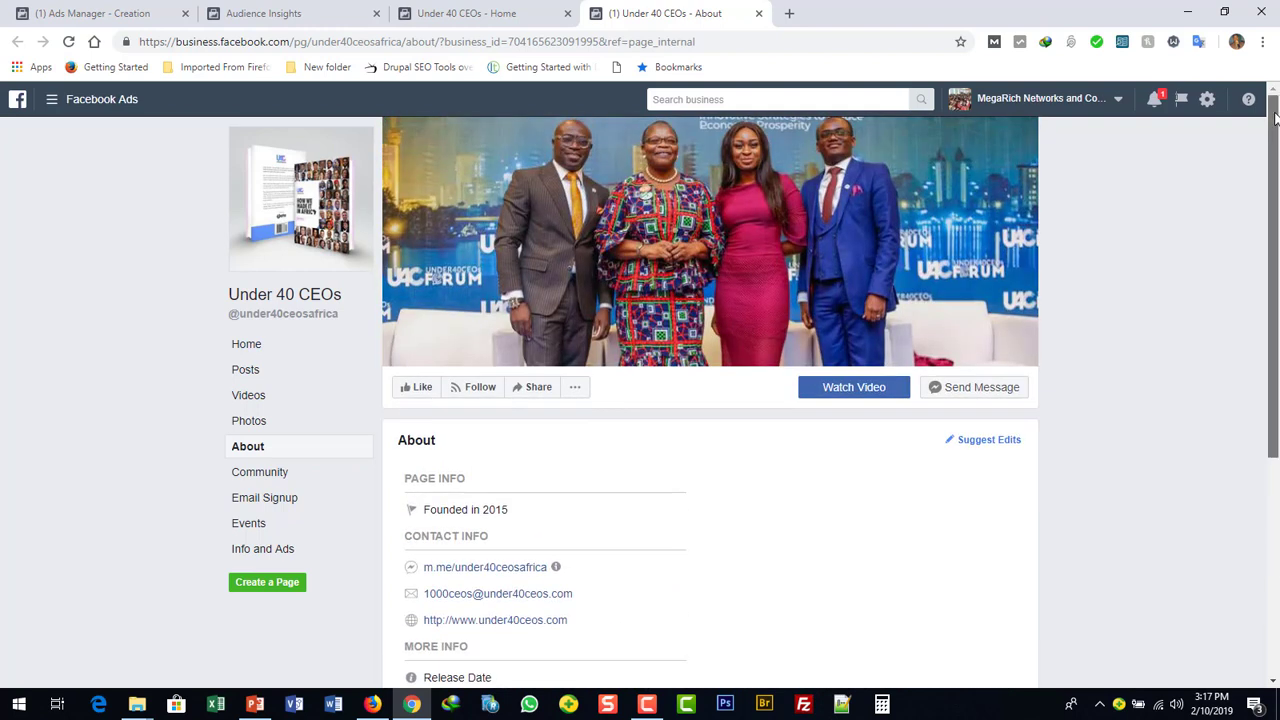
Step: Search the Audience Insights interests for the copied page name Under 40 CEOs and remove the Personal development interest
triple_click(296, 294)
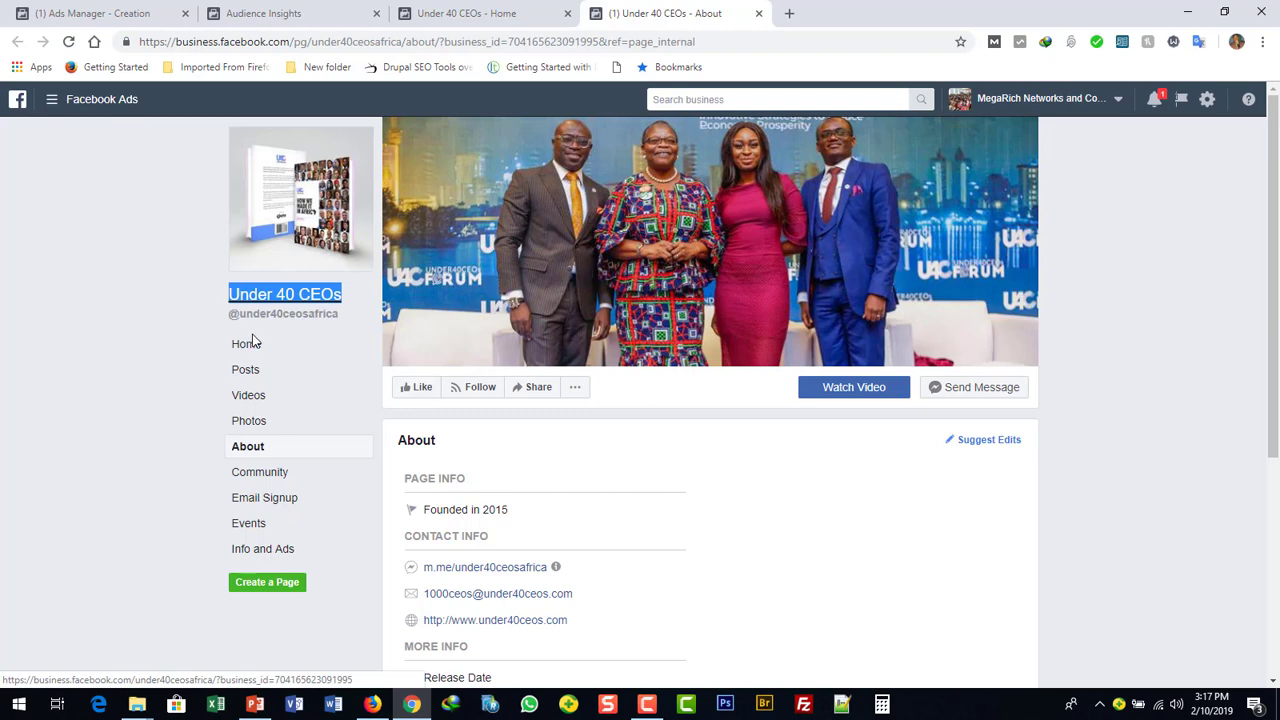
right_click(231, 295)
click(268, 420)
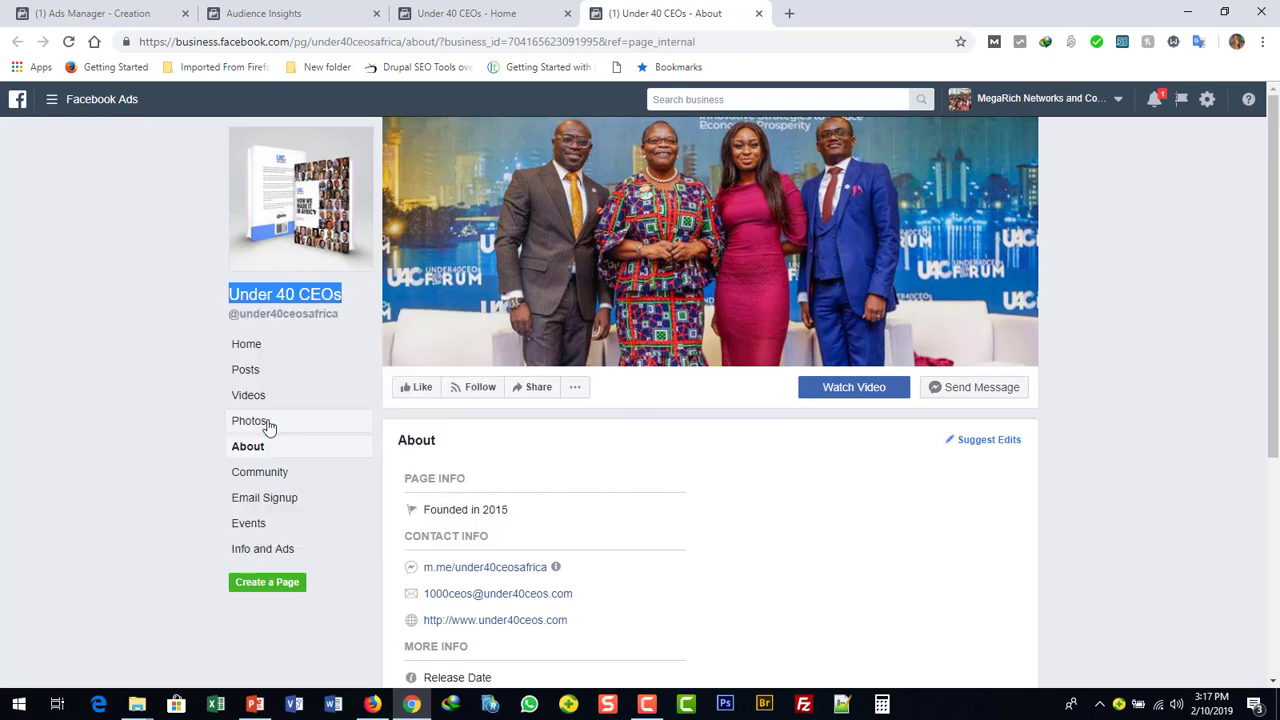
click(296, 16)
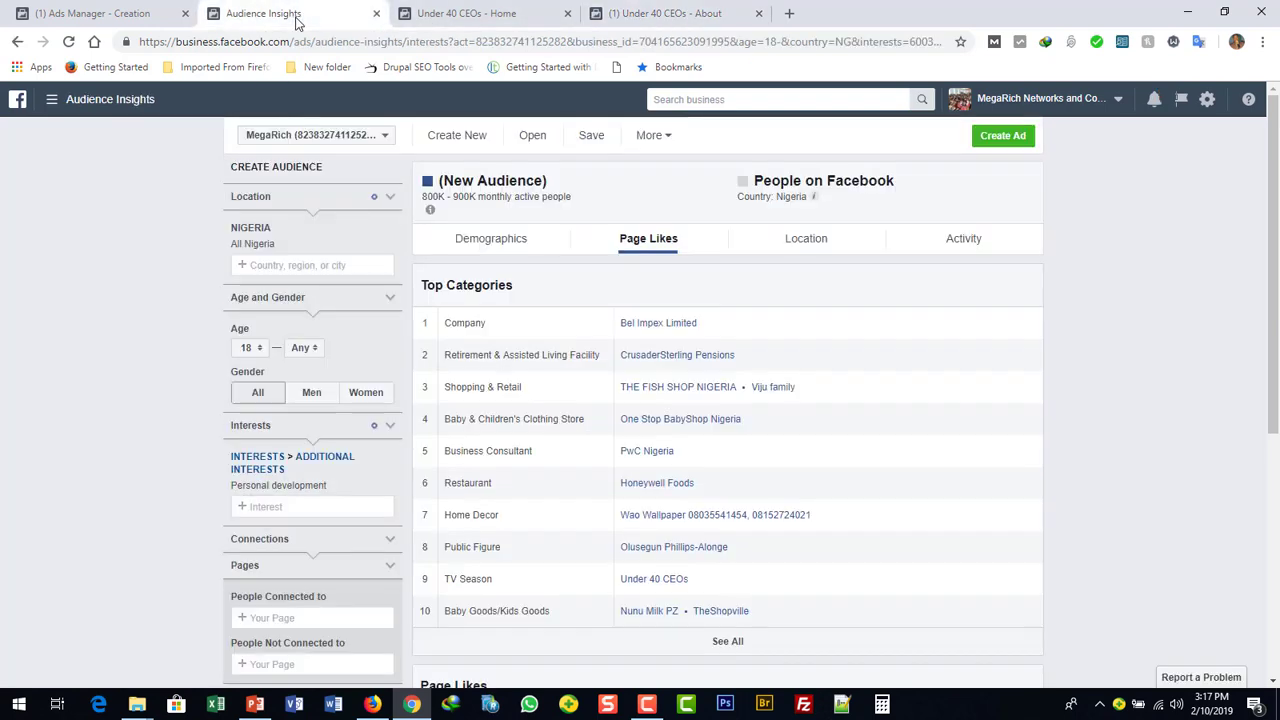
click(281, 508)
key(ctrl+v)
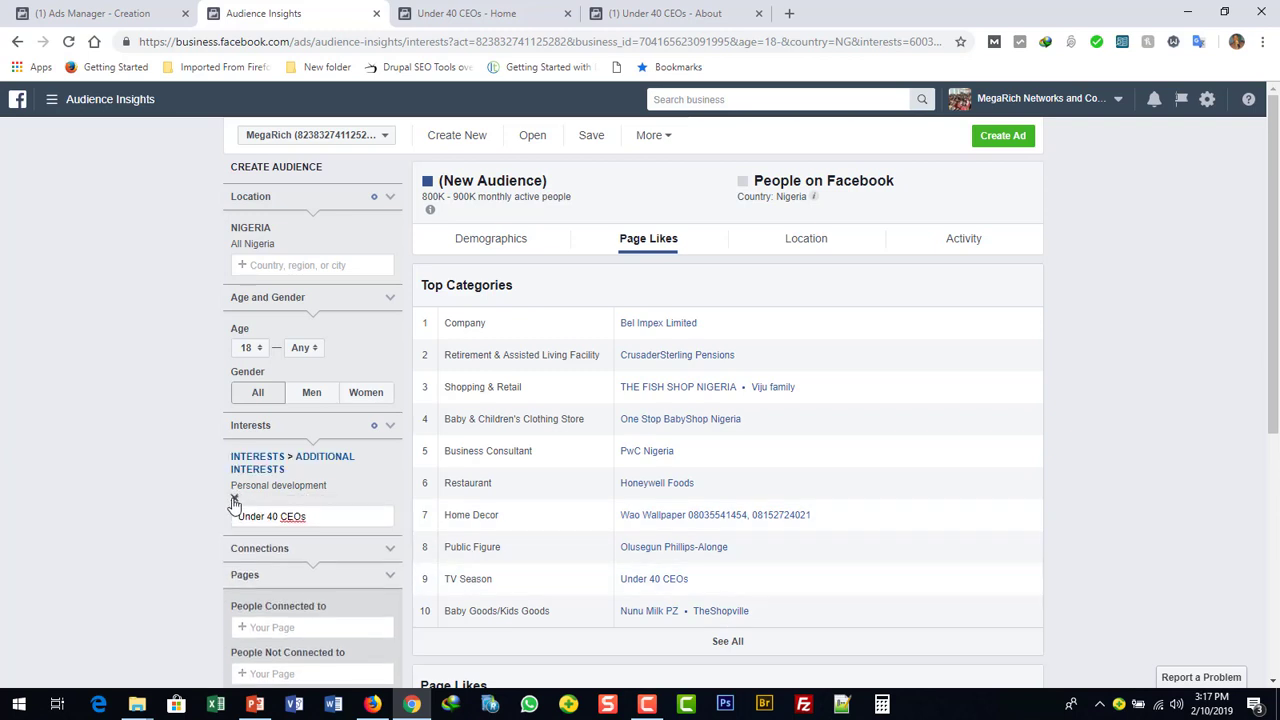
click(235, 502)
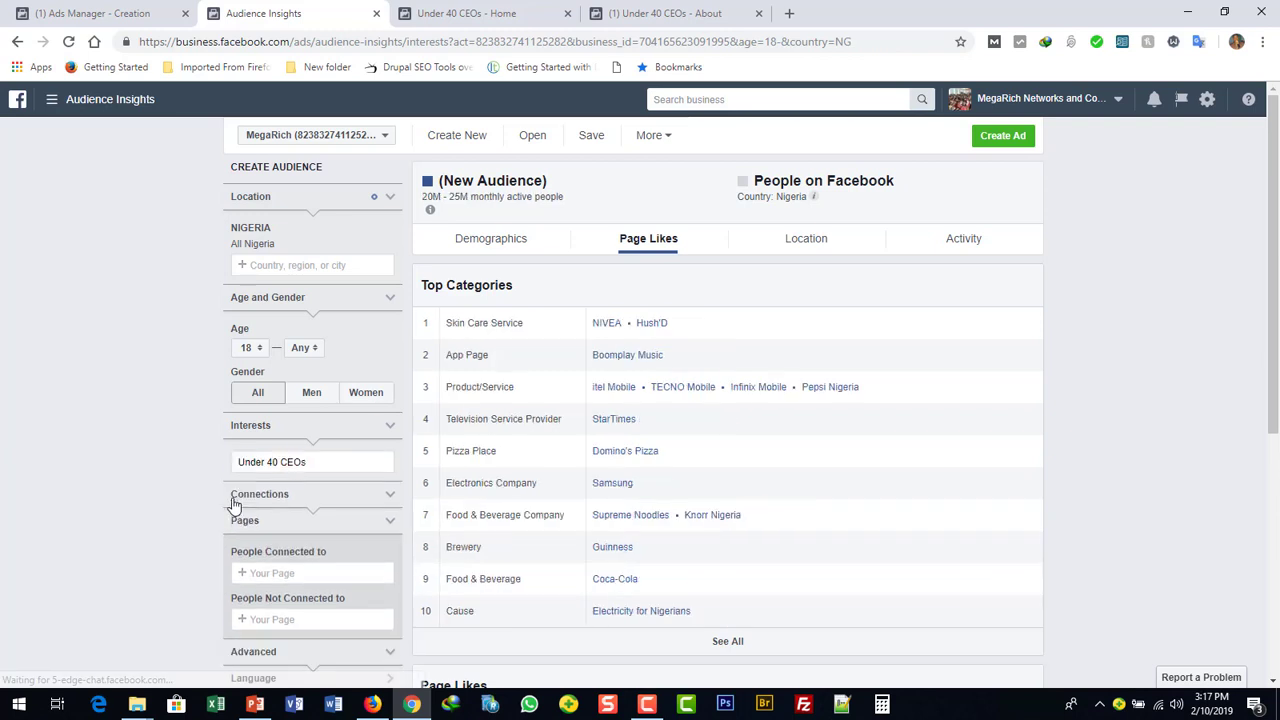
click(320, 462)
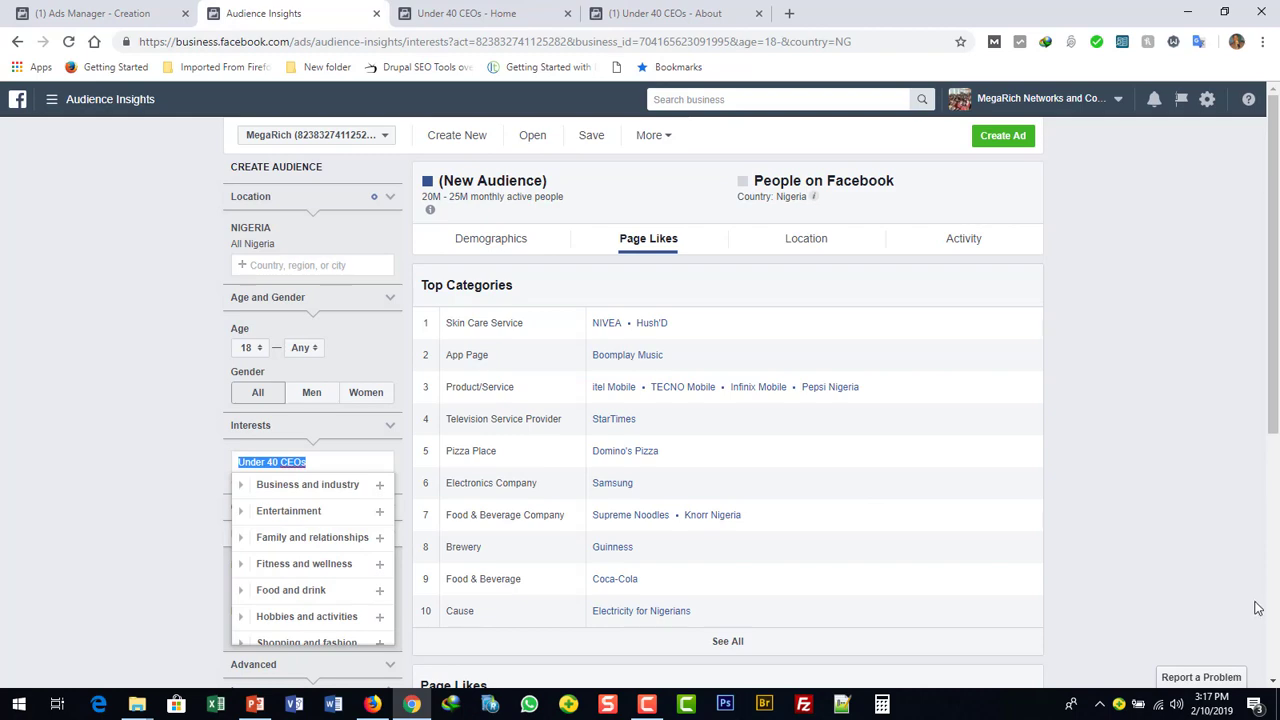
Step: Review the Page Likes table for the Nigerian audience without an interest filter and collapse the Interests section
scroll(1274, 682, down, 2)
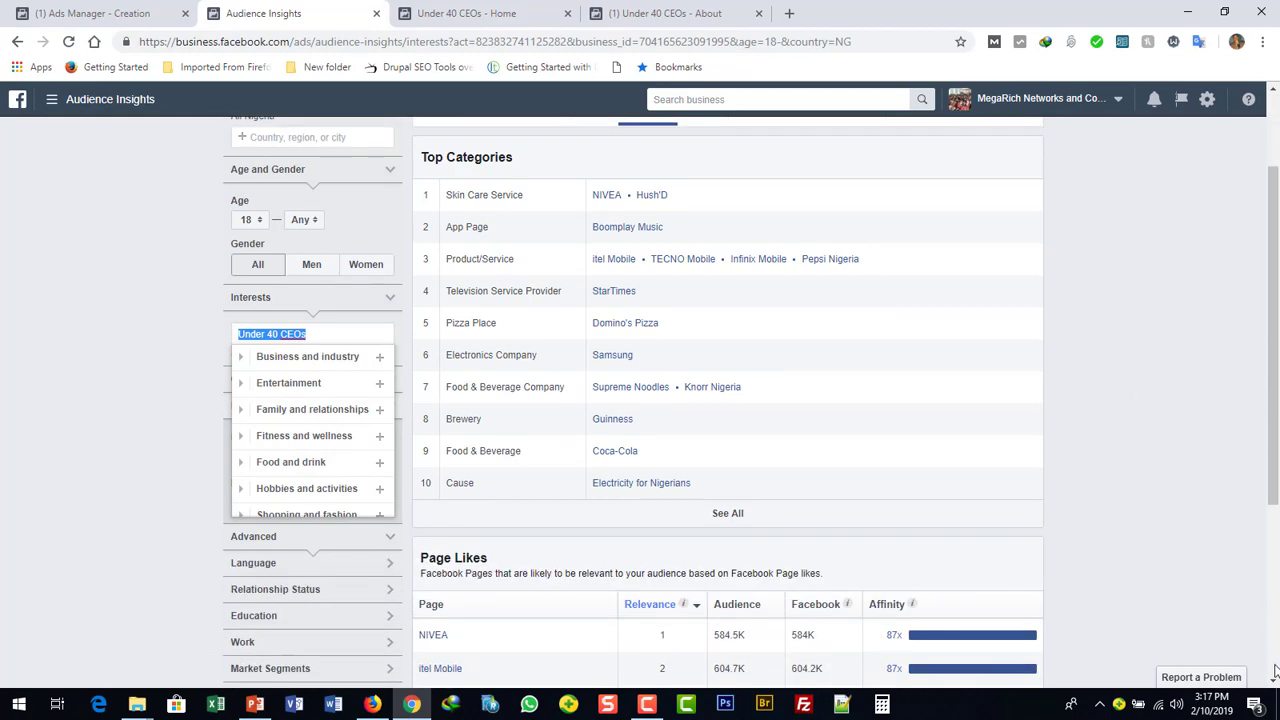
scroll(1268, 630, down, 3)
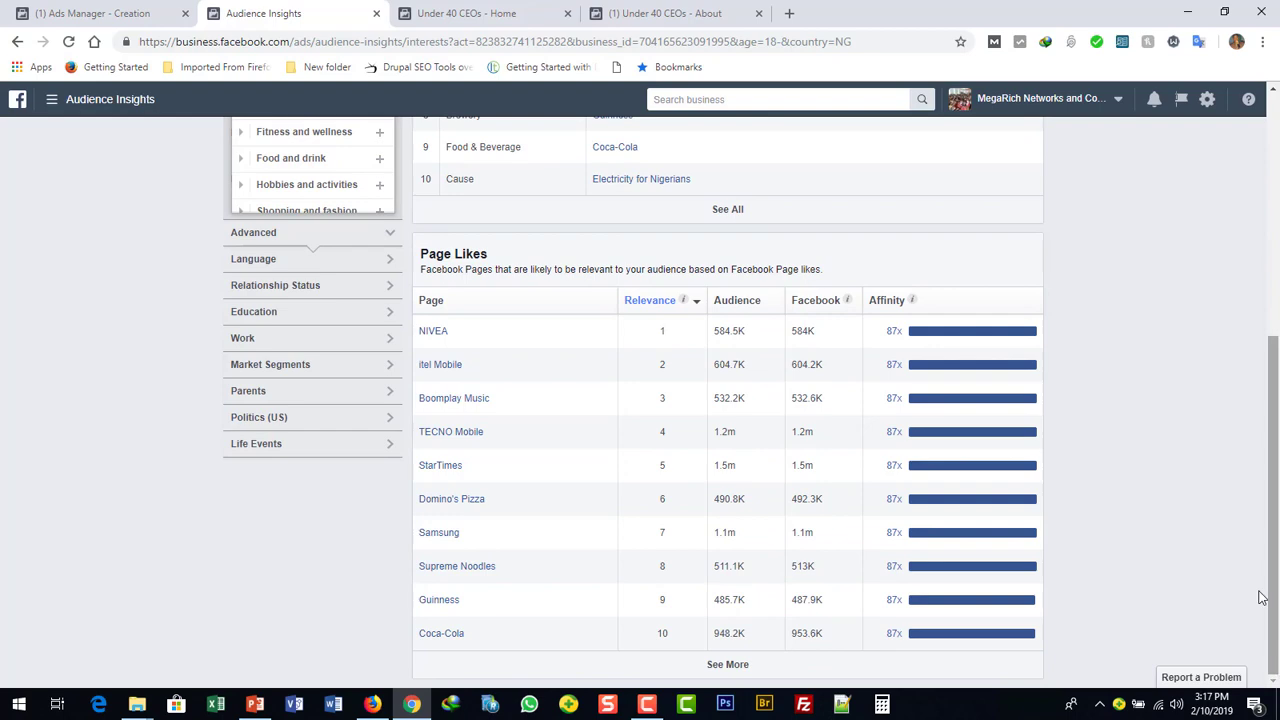
click(1275, 123)
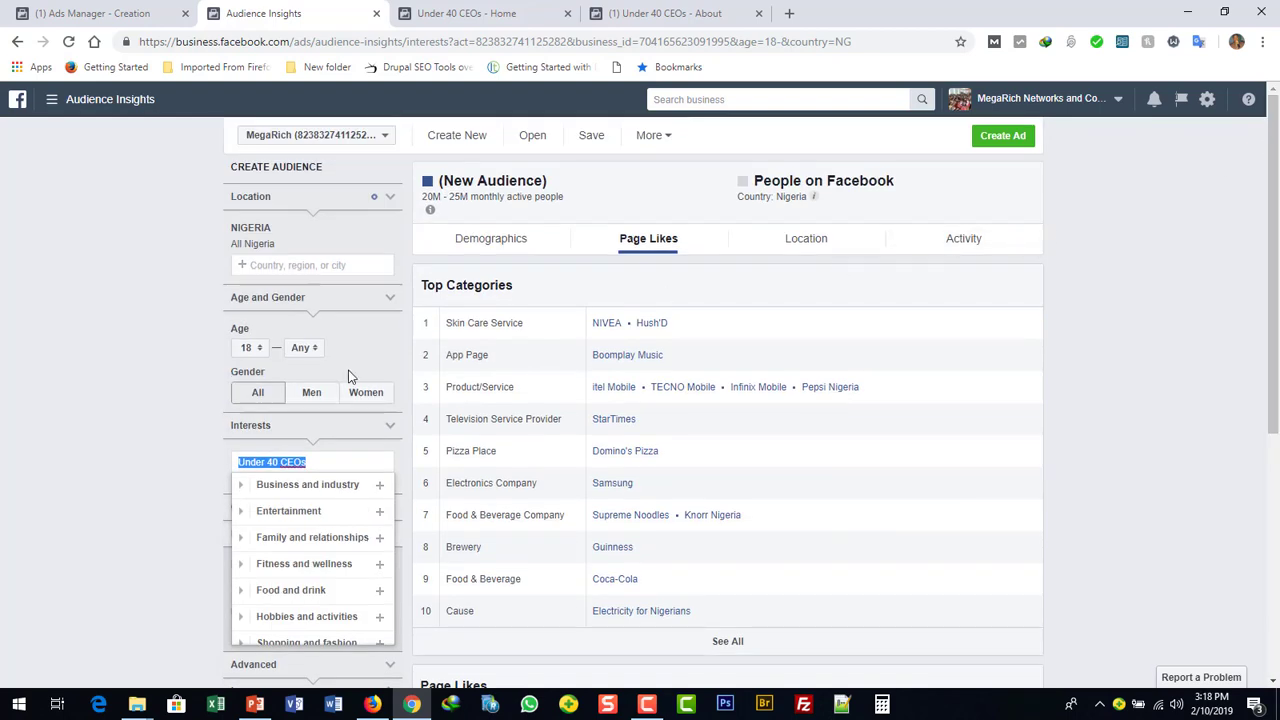
click(389, 432)
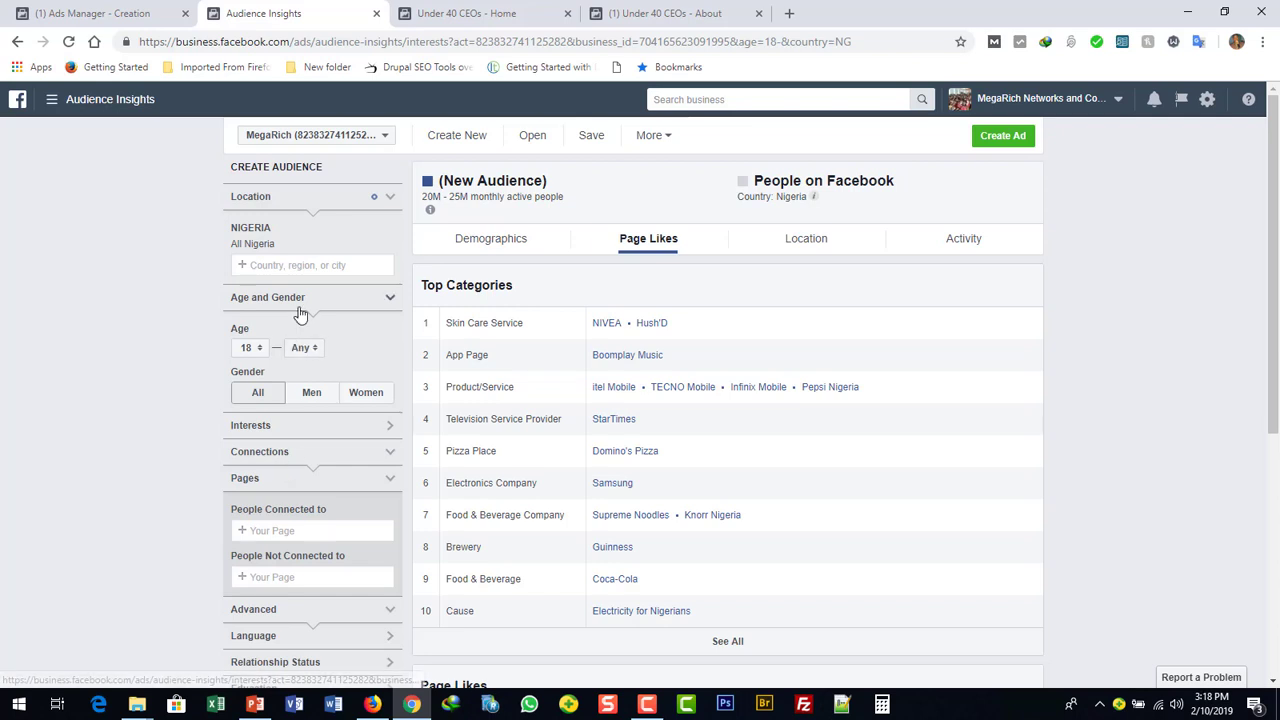
Step: Compare the ad set's detailed targeting in Ads Manager with the Top Categories and Page Likes for Nigeria in Audience Insights
click(134, 14)
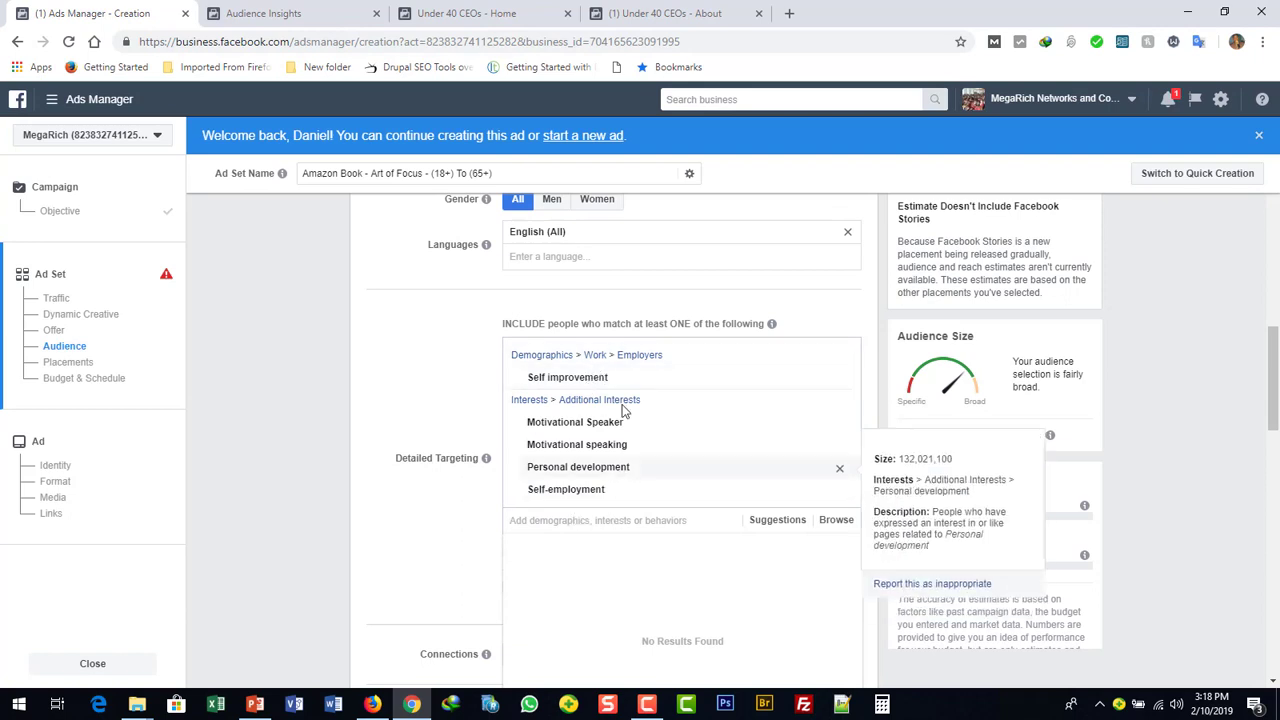
click(305, 20)
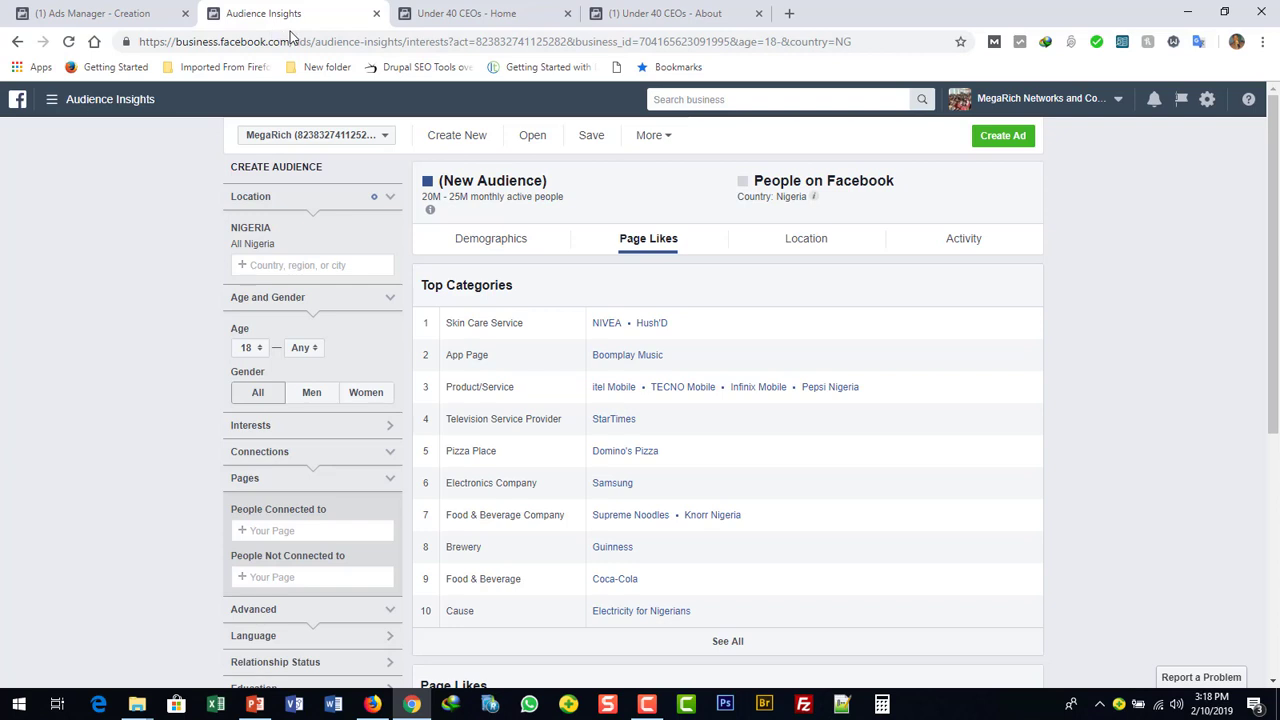
click(115, 16)
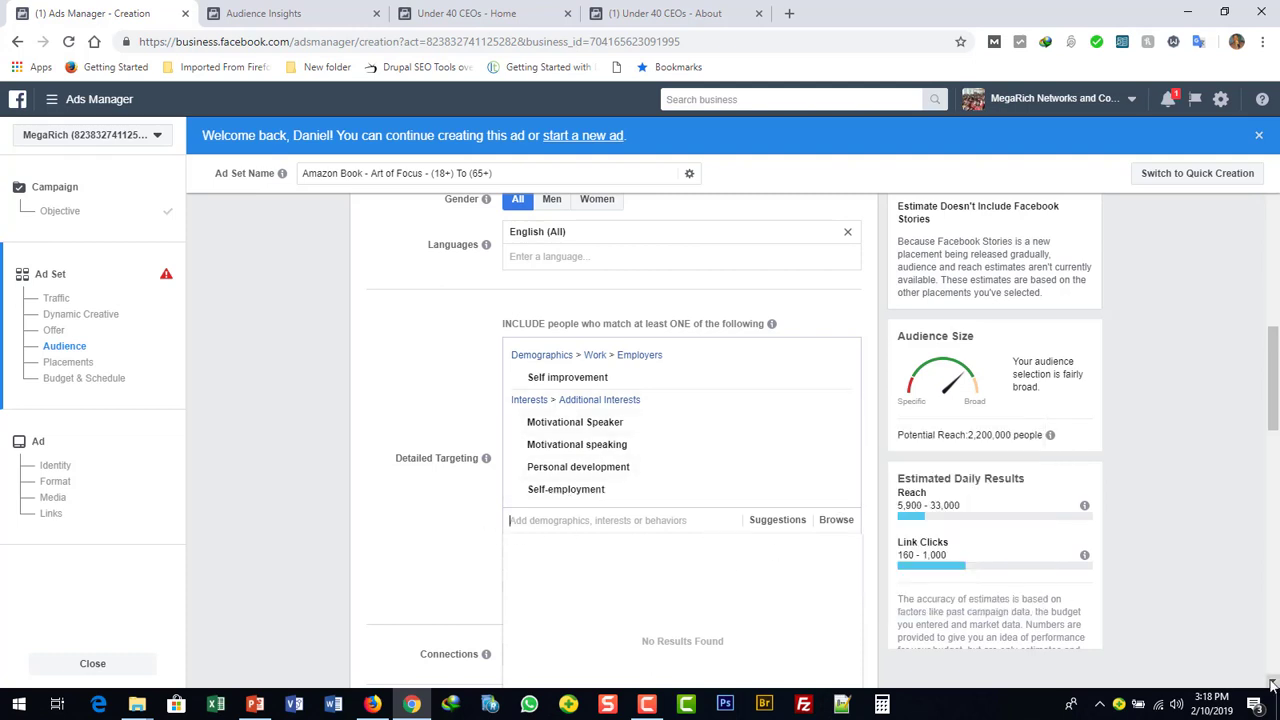
scroll(1272, 684, down, 7)
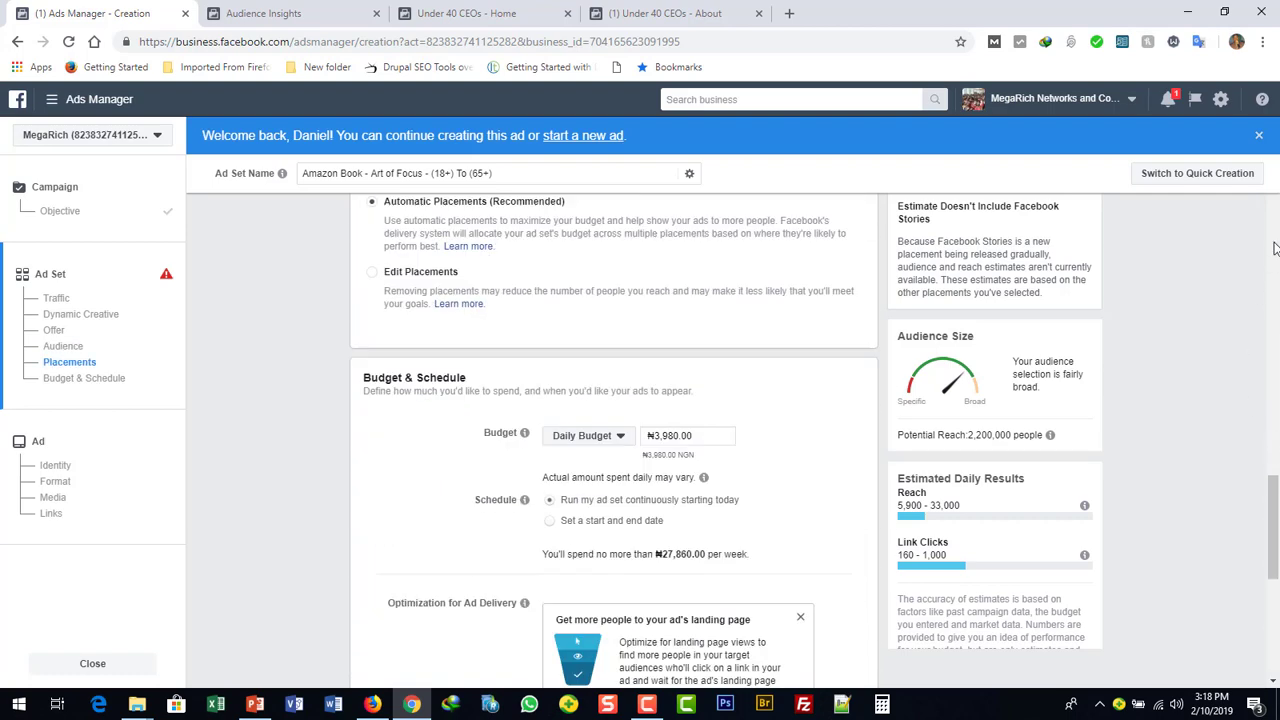
scroll(1275, 248, up, 5)
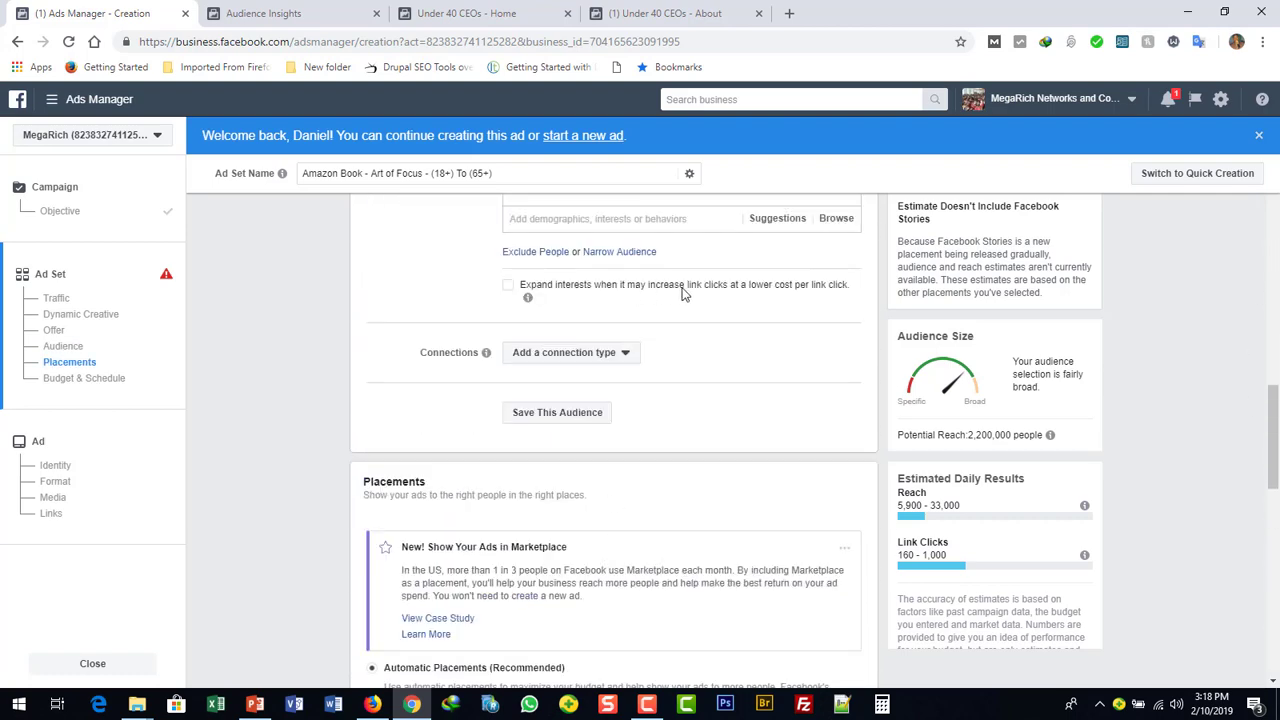
scroll(1275, 240, up, 5)
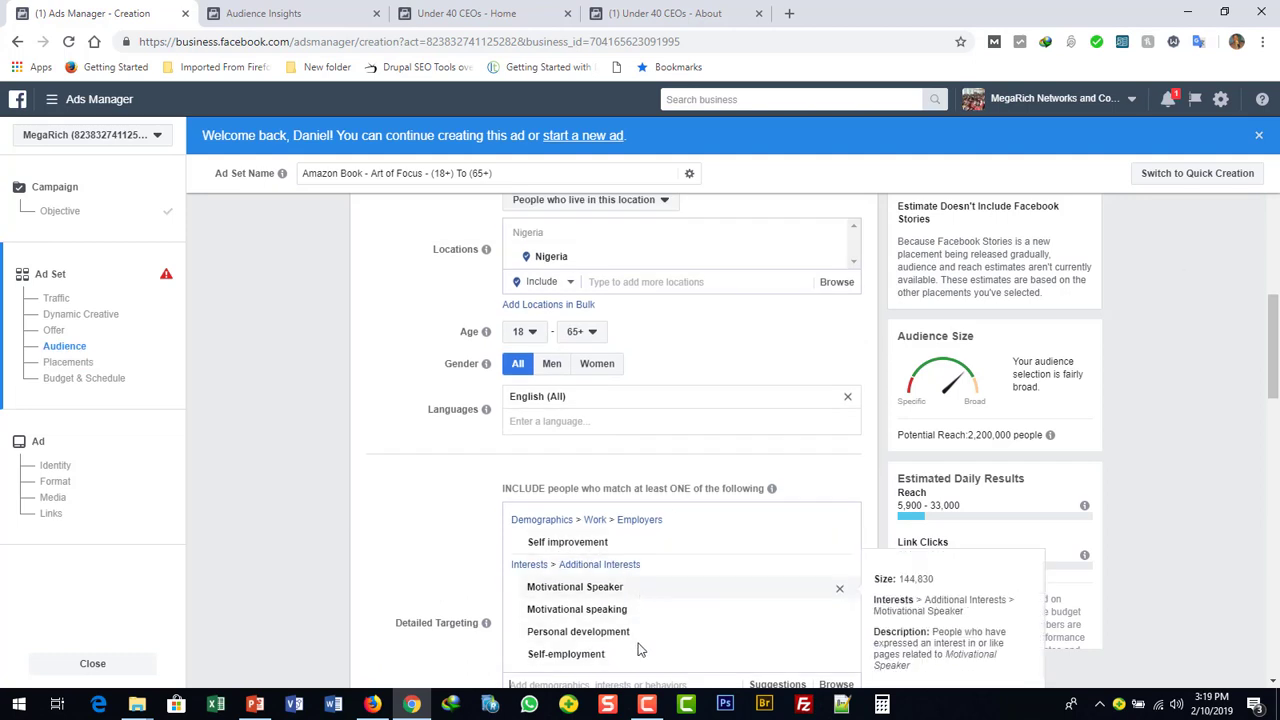
click(285, 16)
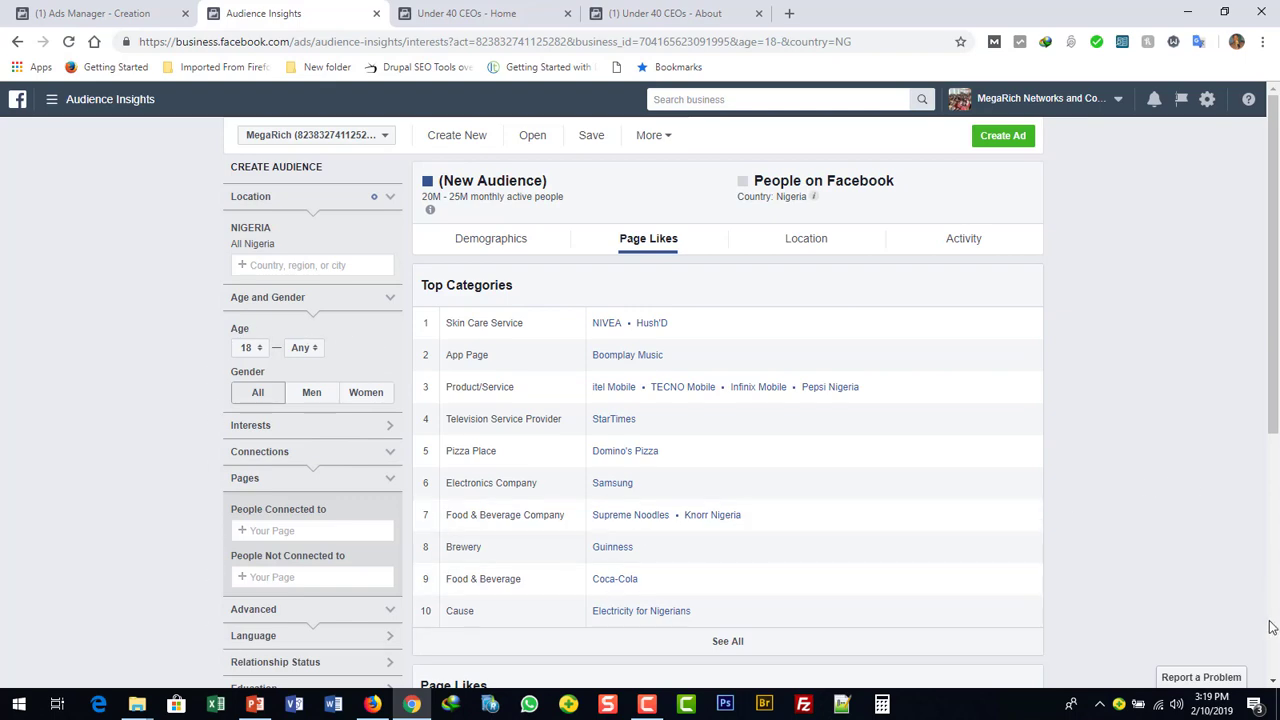
scroll(1268, 634, down, 4)
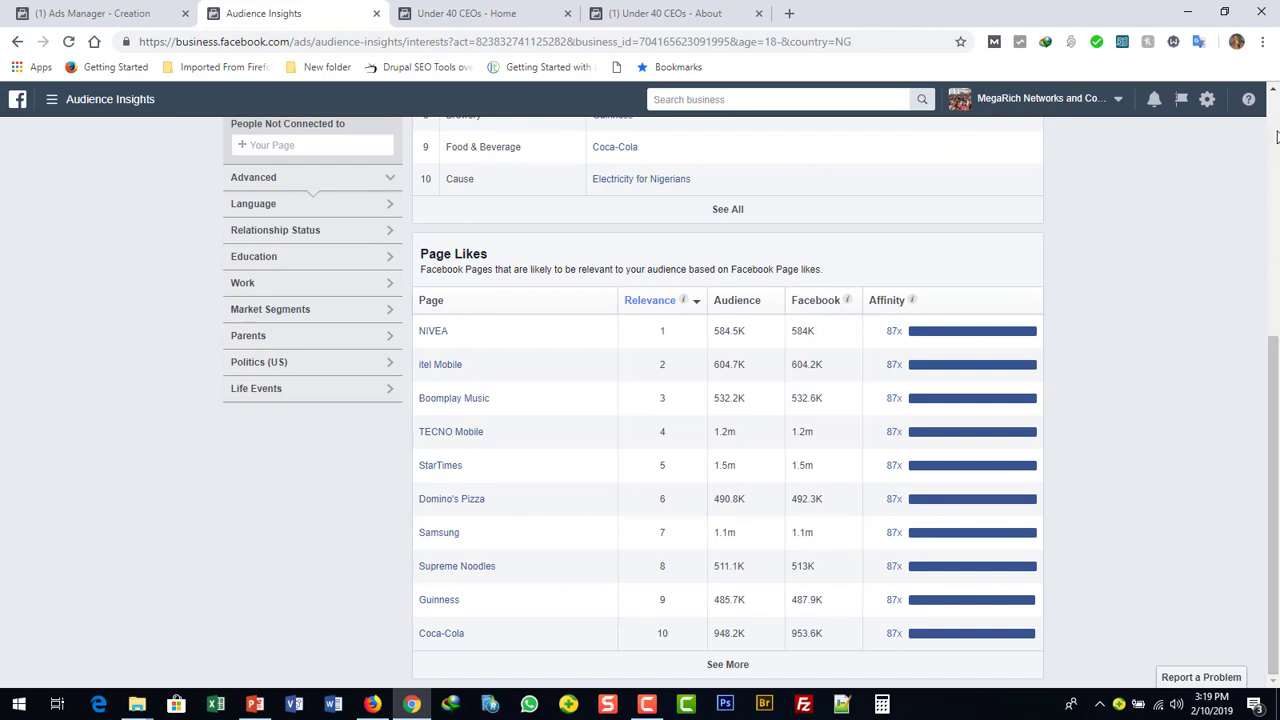
scroll(1276, 136, up, 4)
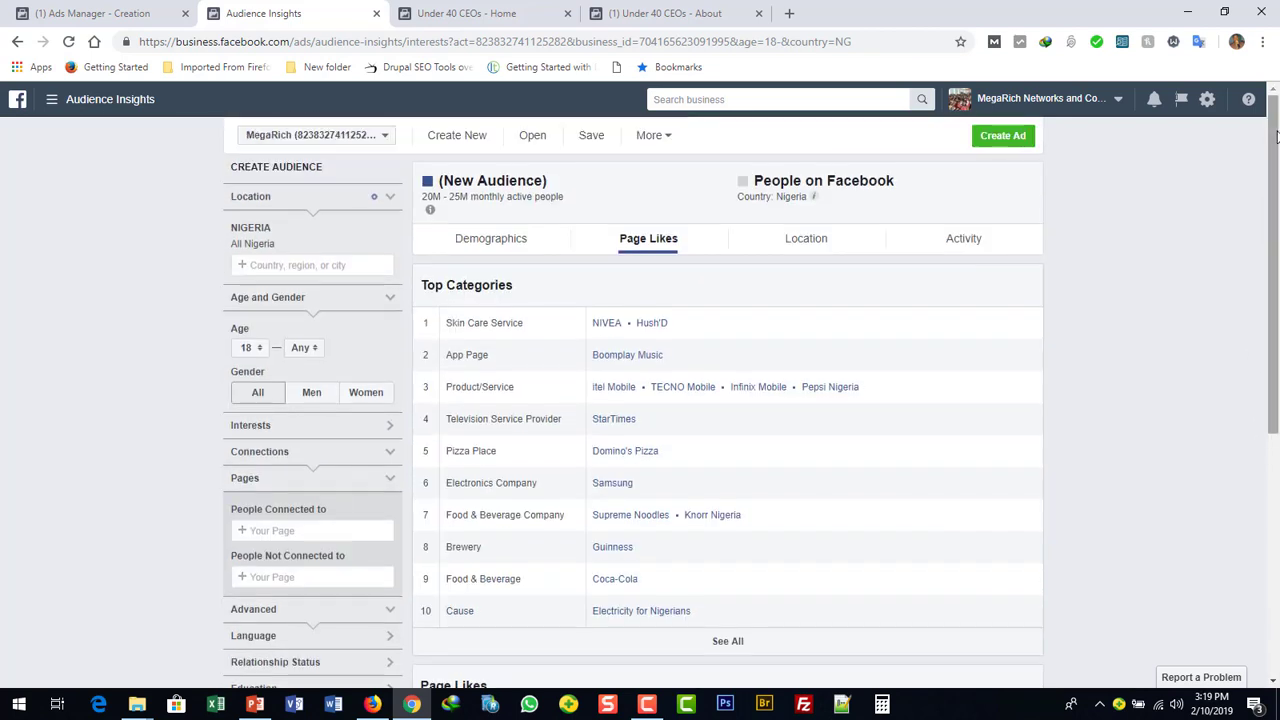
Step: Close the Under 40 CEOs Home and About browser tabs
click(468, 16)
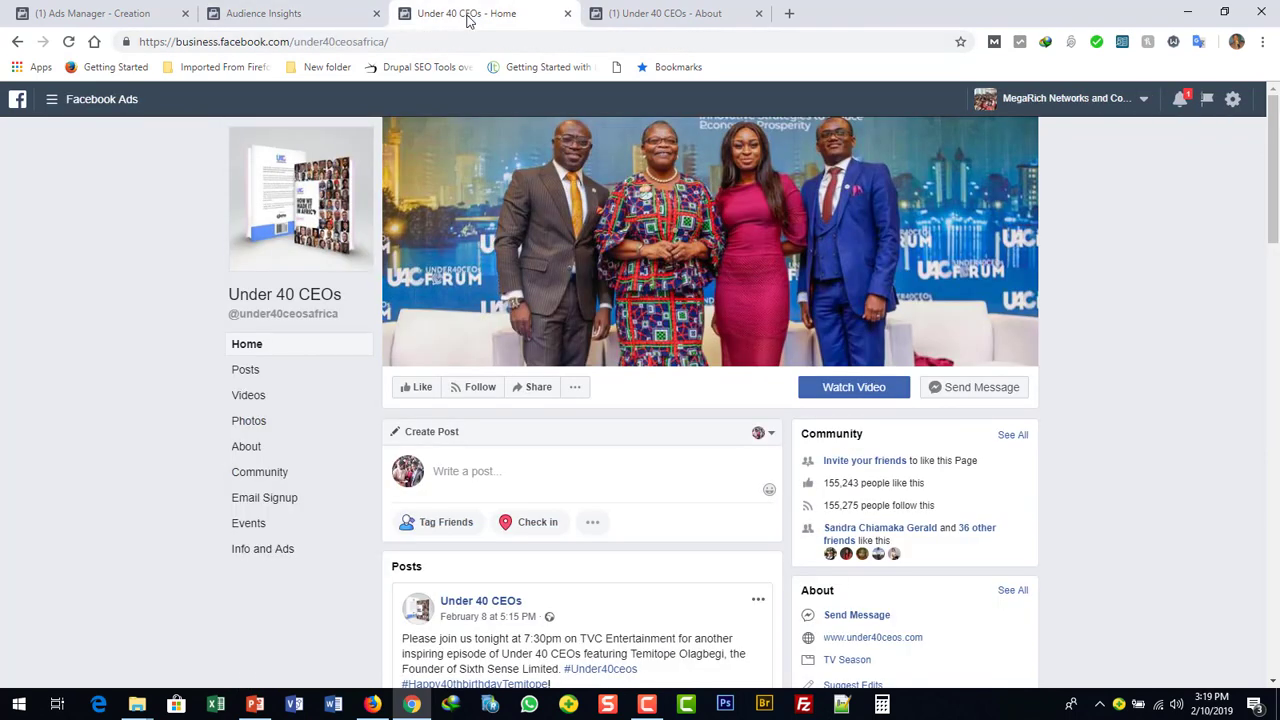
click(568, 14)
click(568, 14)
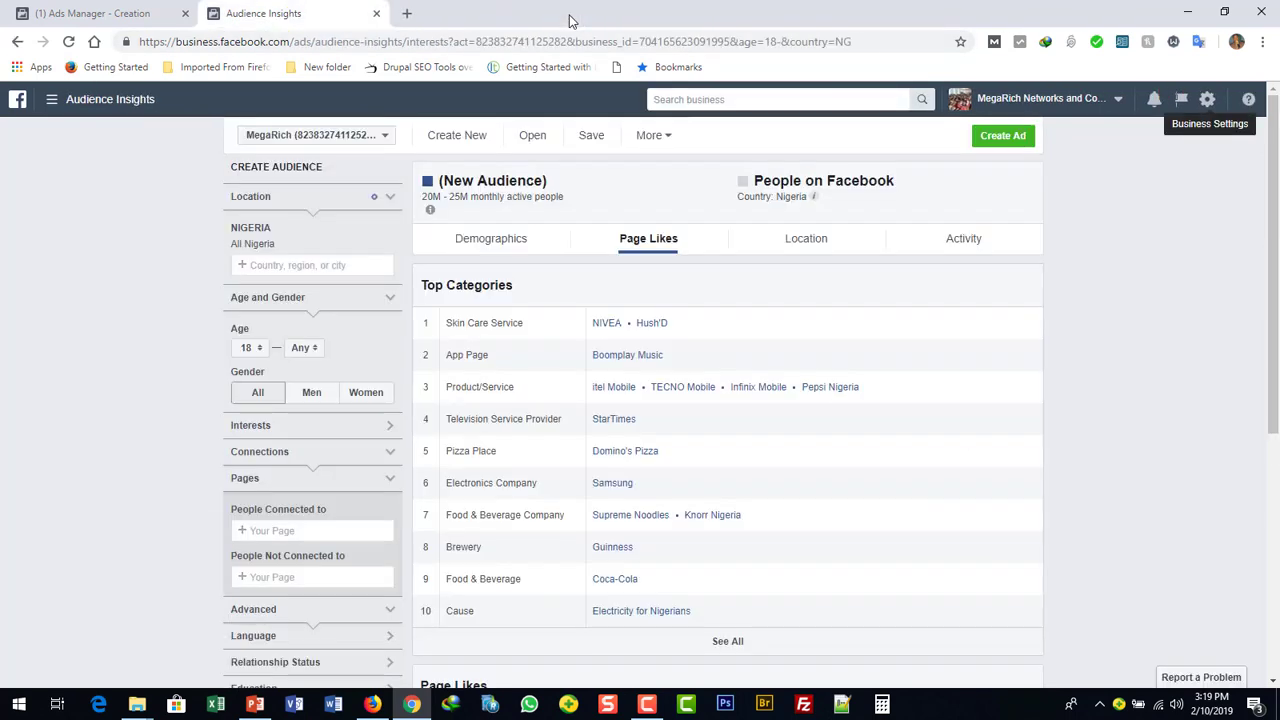
Step: Examine the included detailed targeting interests and the potential reach of the ad set's audience in Ads Manager
click(110, 14)
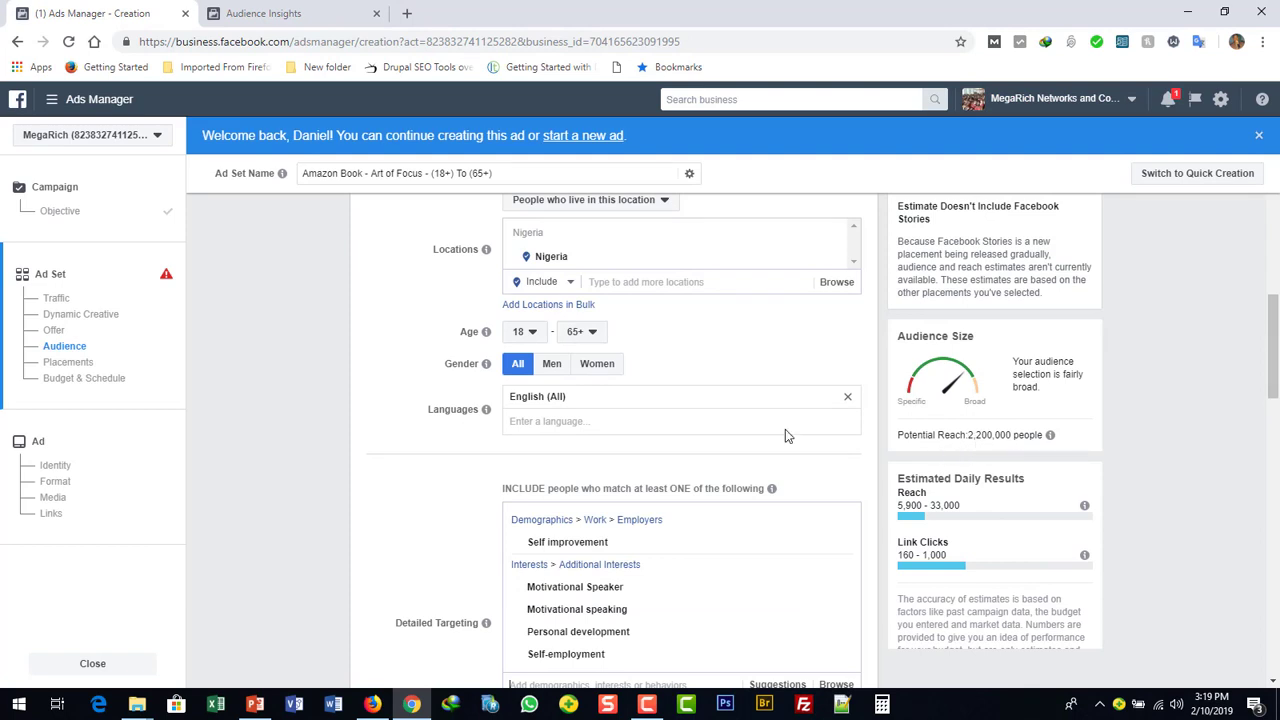
mouse_move(558, 657)
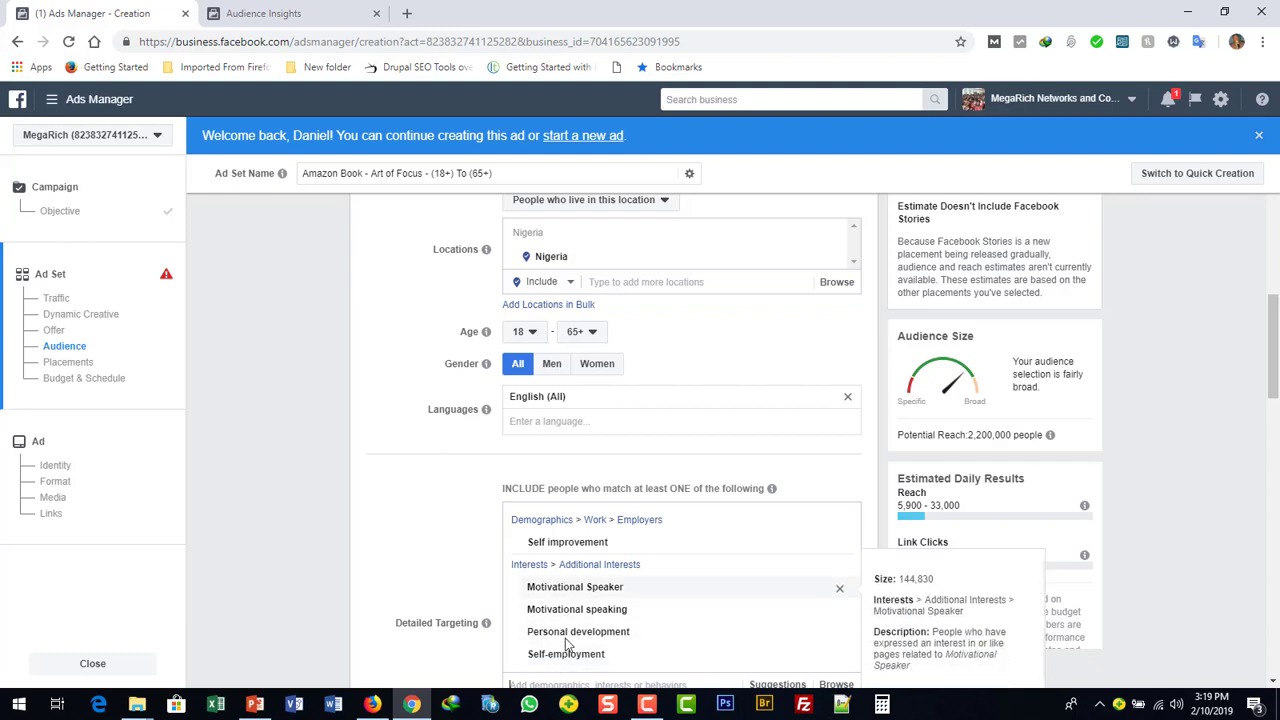
mouse_move(585, 612)
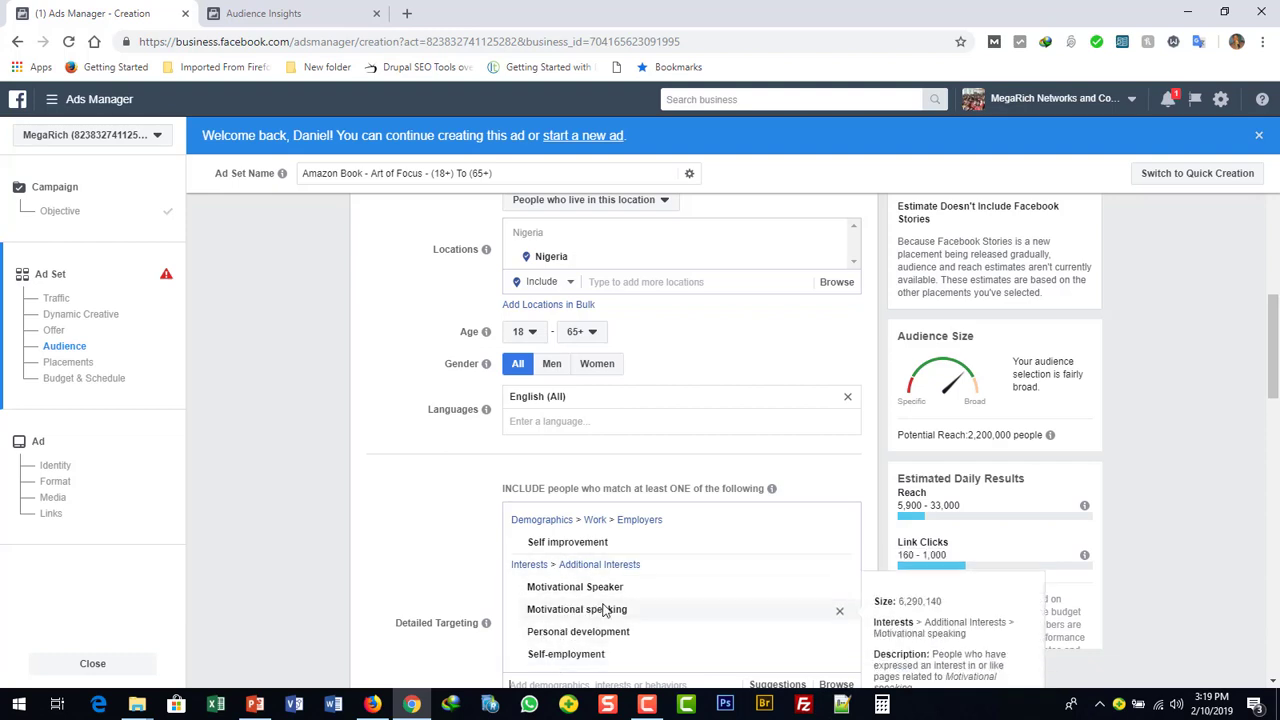
click(1272, 683)
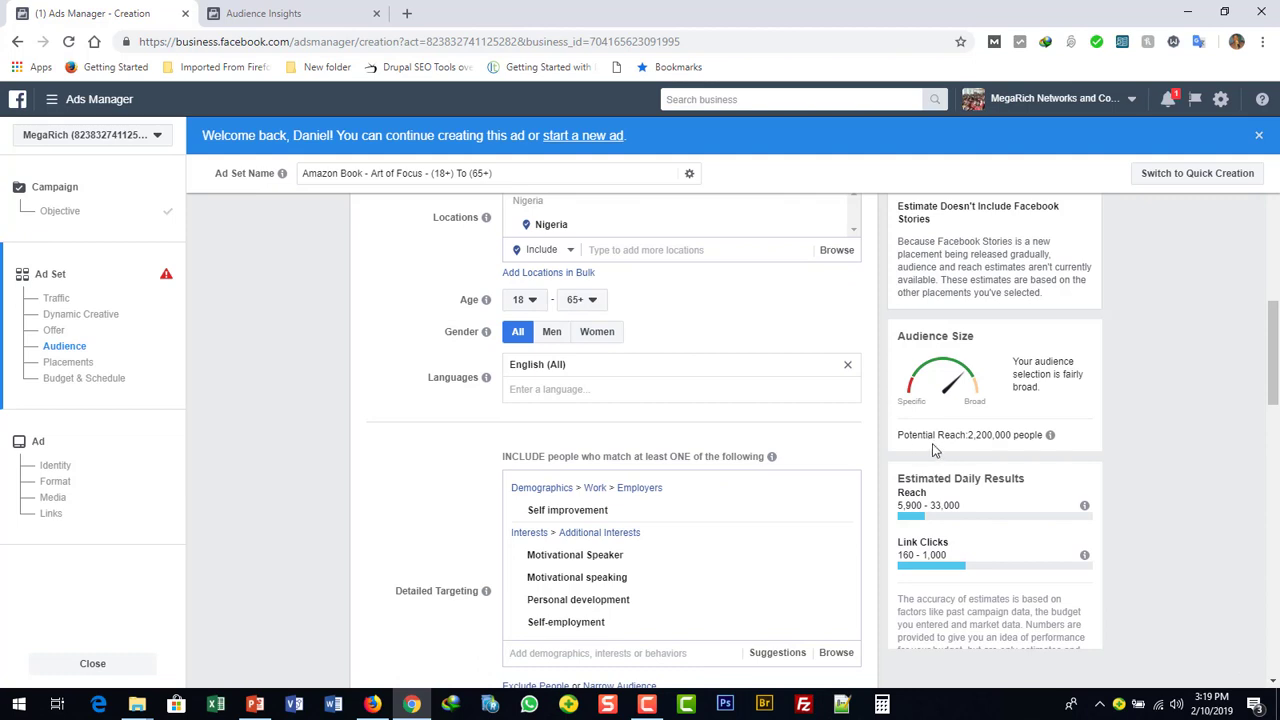
mouse_move(1049, 436)
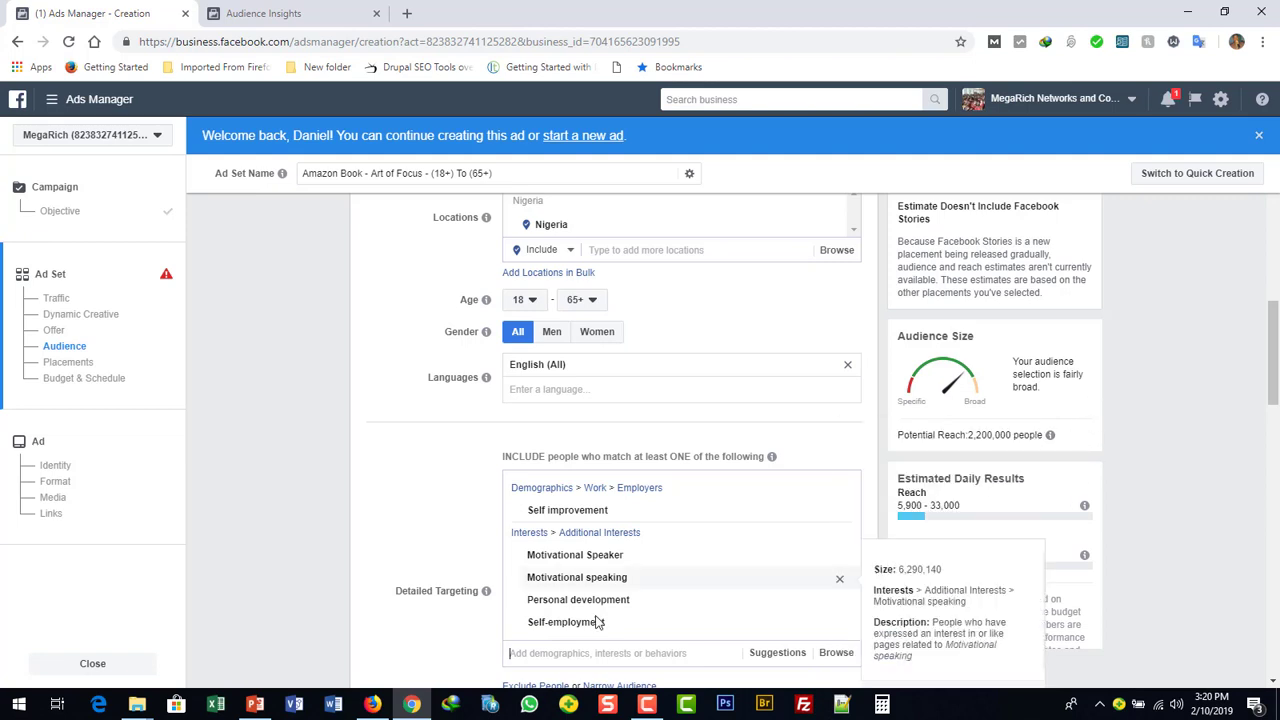
click(1273, 683)
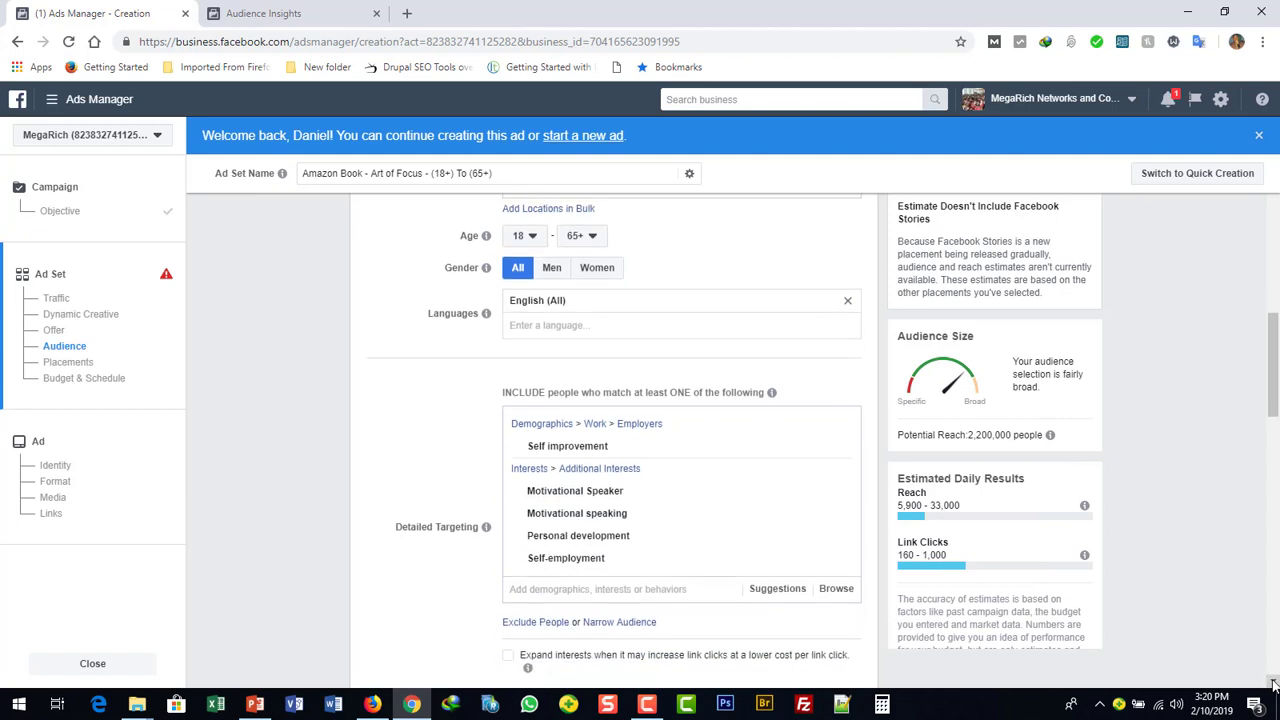
click(1273, 683)
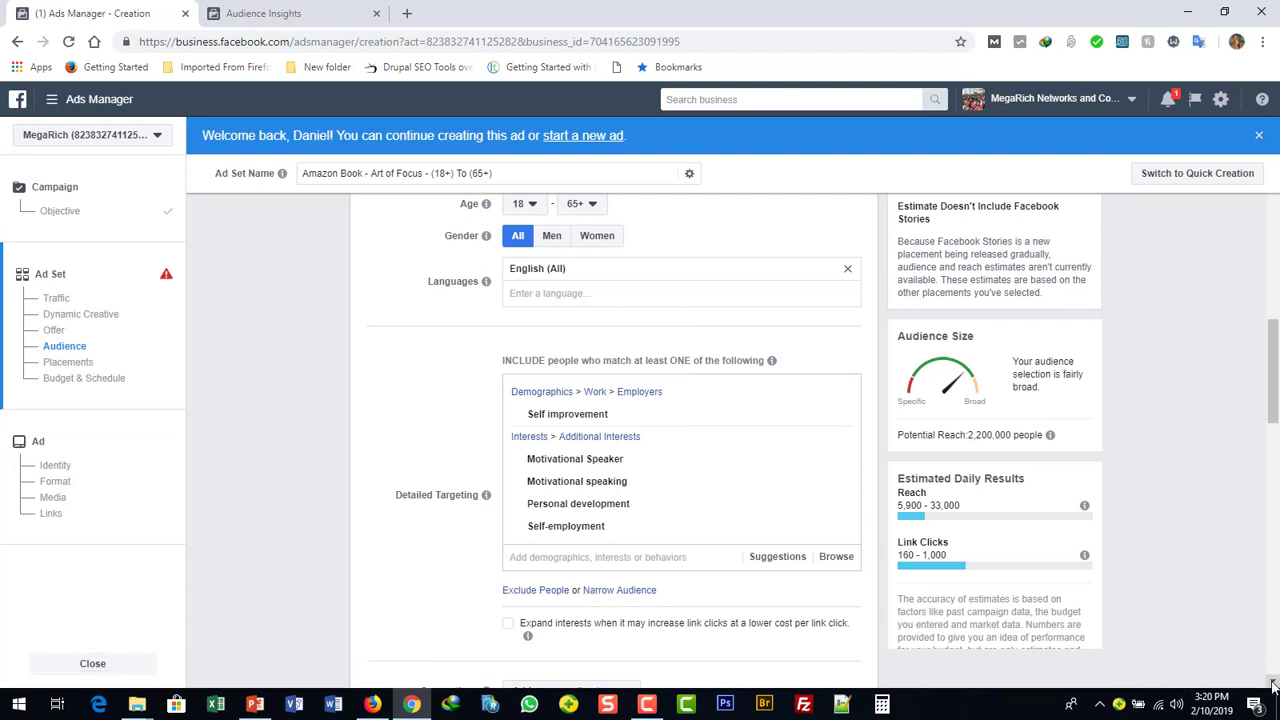
Step: Narrow the ad set's audience with a must-also-match condition containing the interest Tony Robbins
scroll(1273, 683, down, 4)
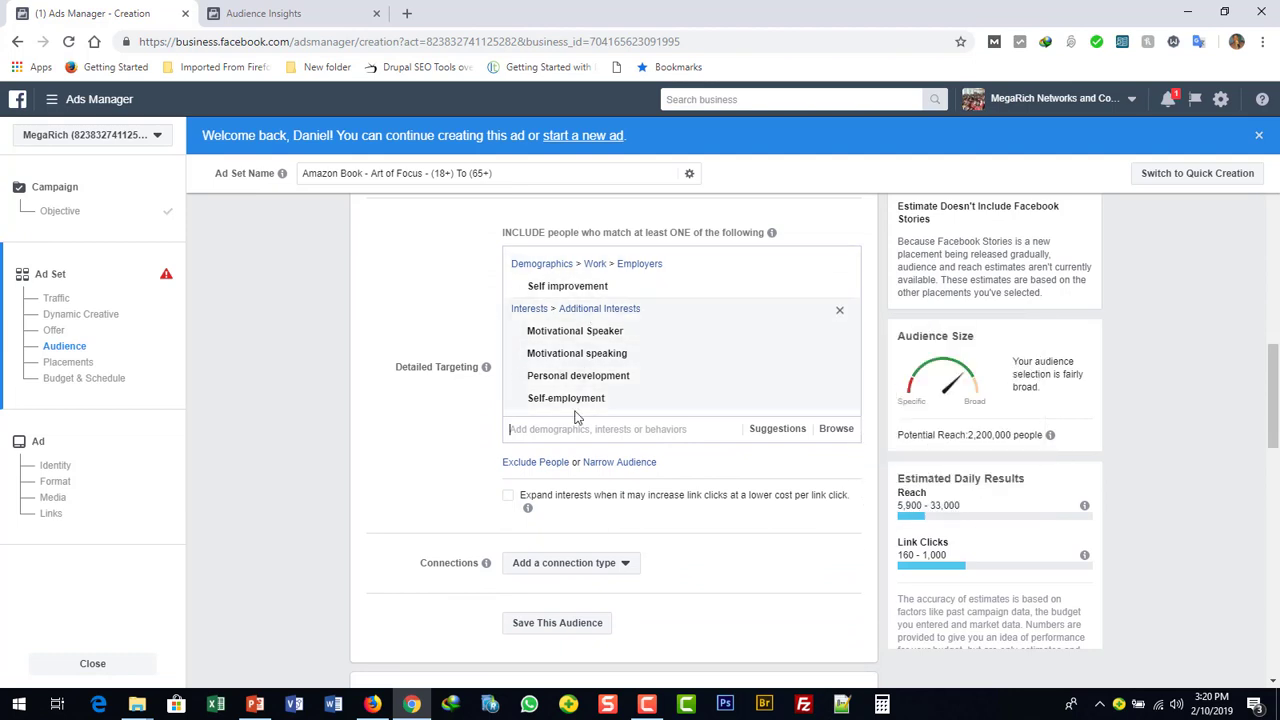
click(603, 463)
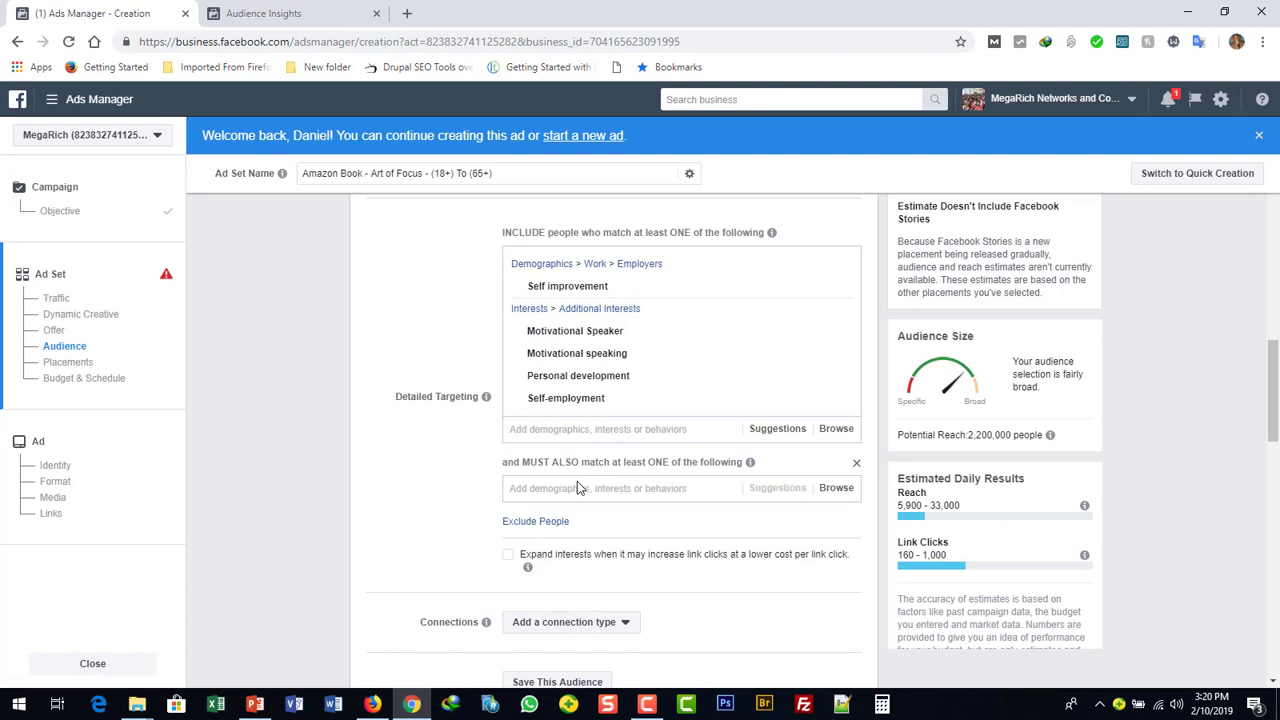
click(585, 487)
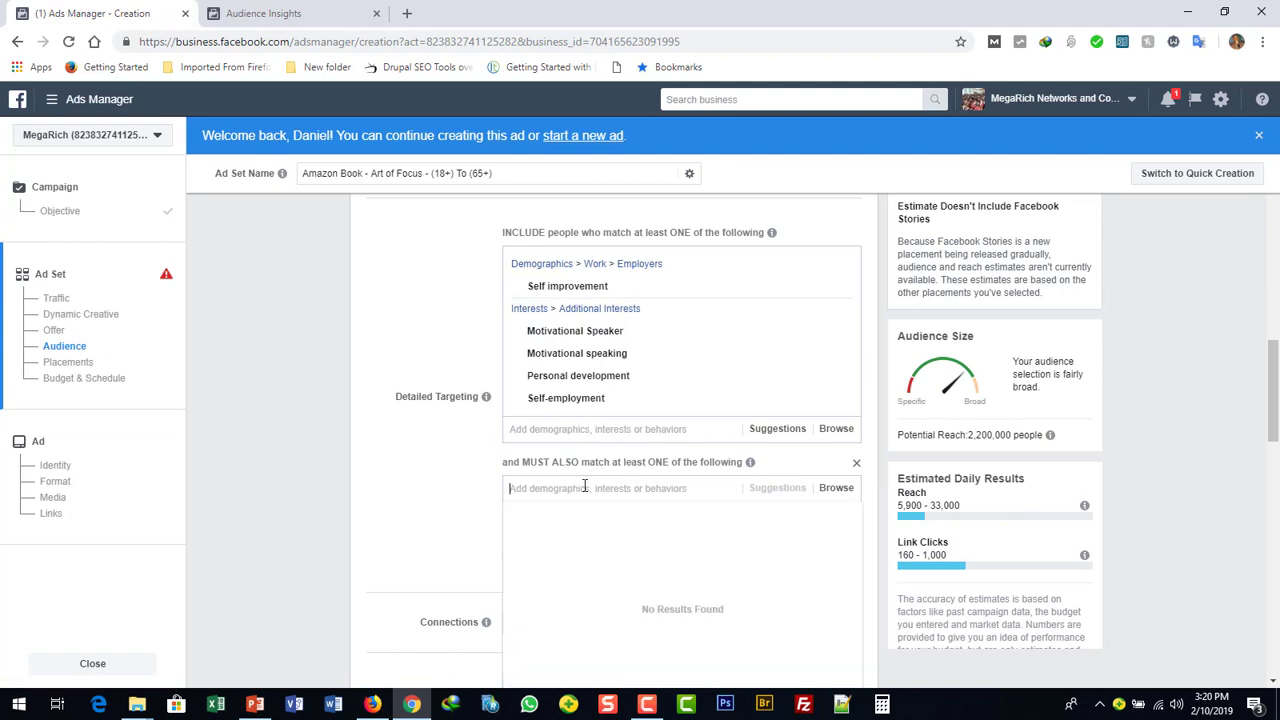
text(to)
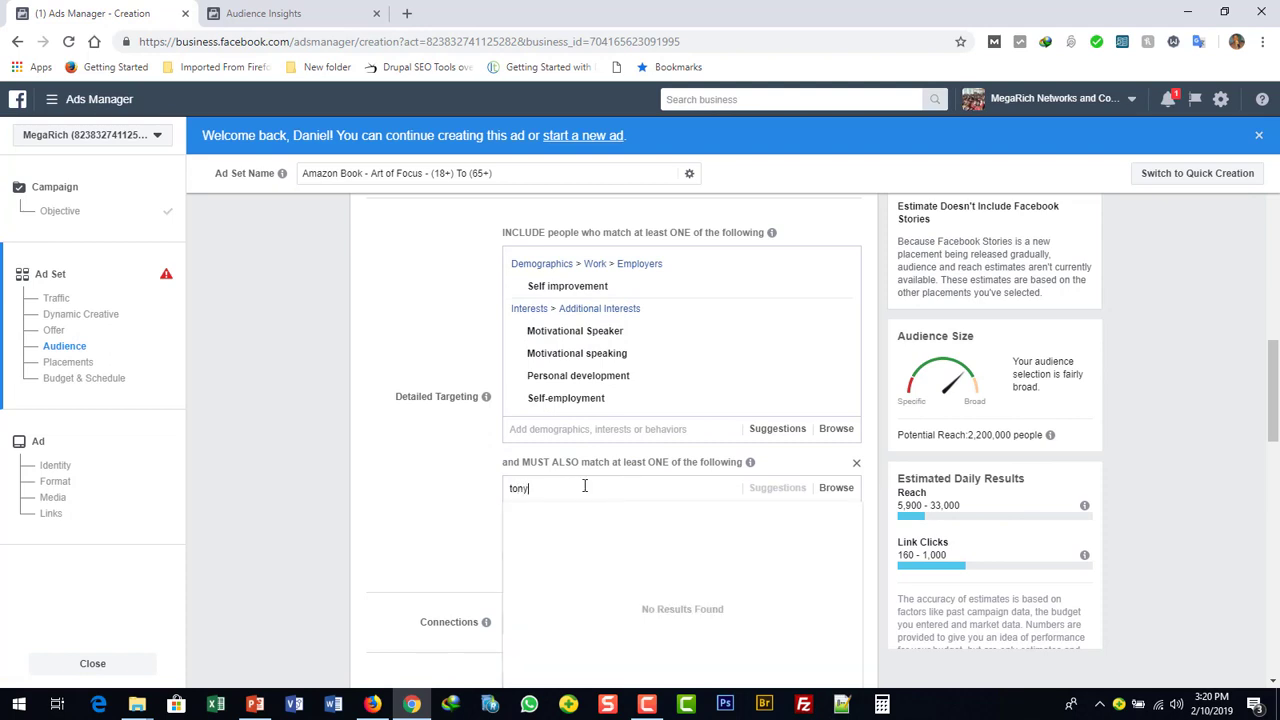
text(ny)
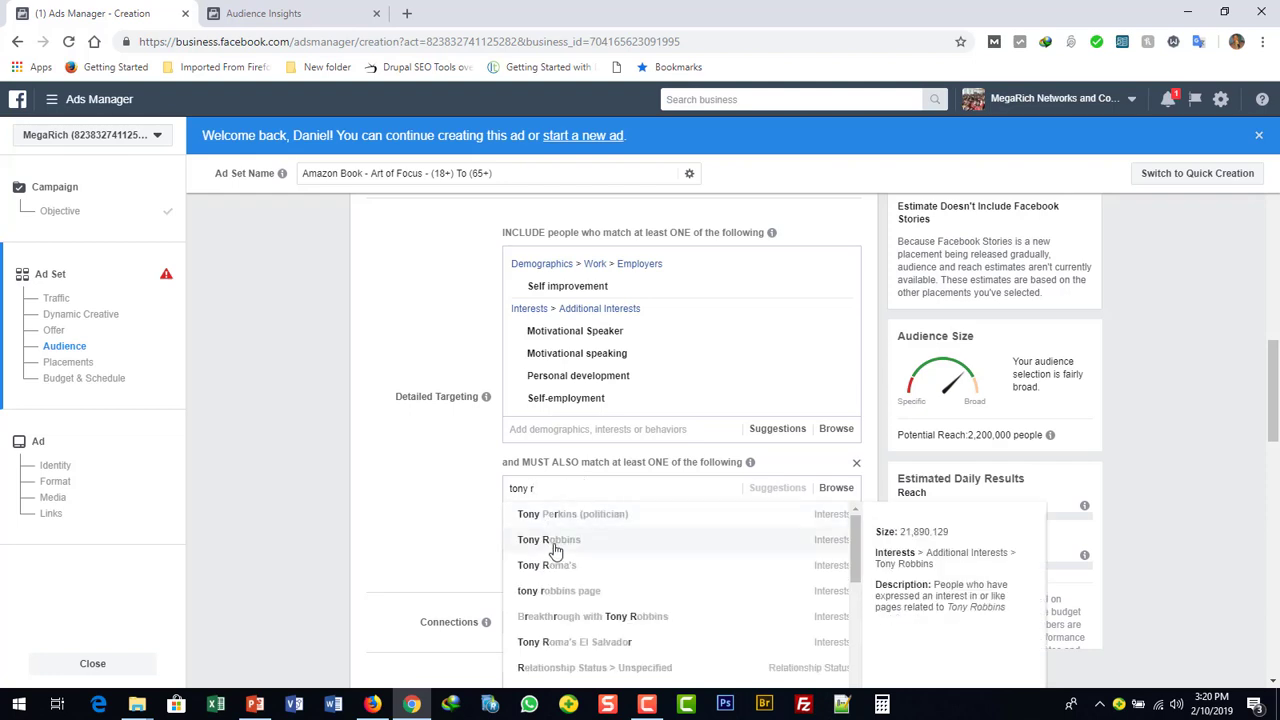
click(556, 546)
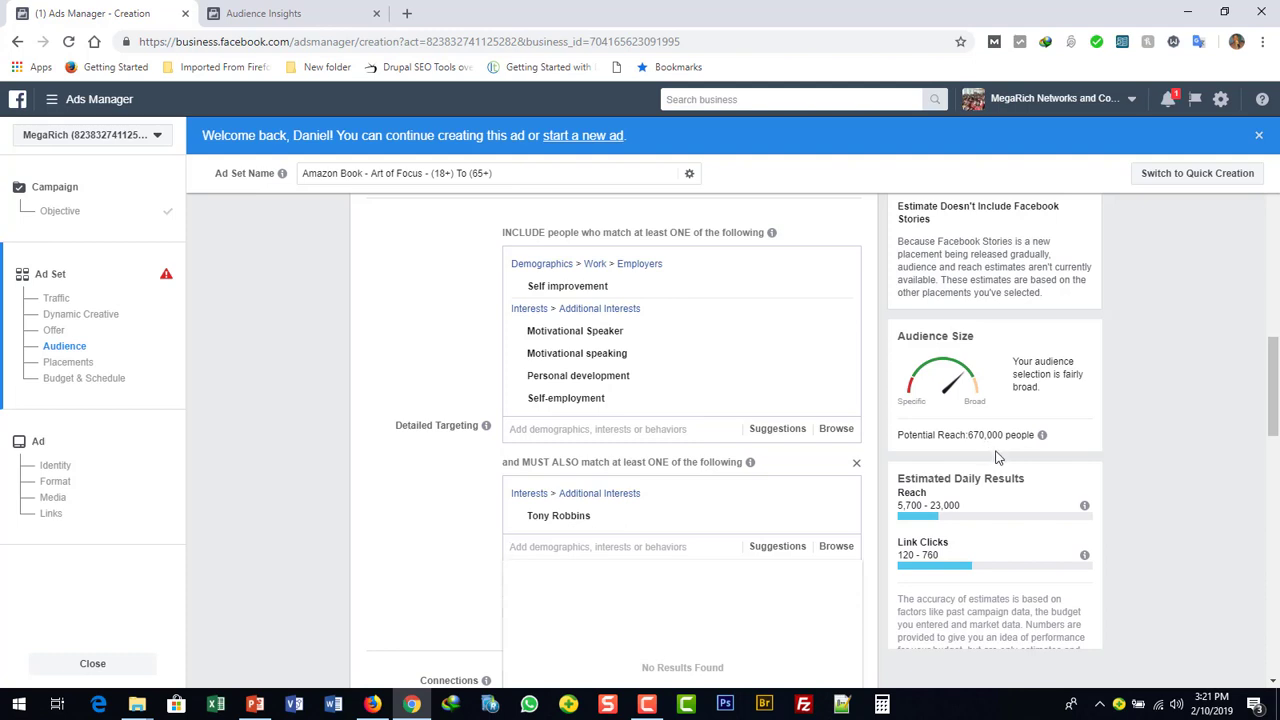
Step: Add Robert Kiyosaki to the must-also-match interests of the narrowed audience
mouse_move(578, 528)
text(robert)
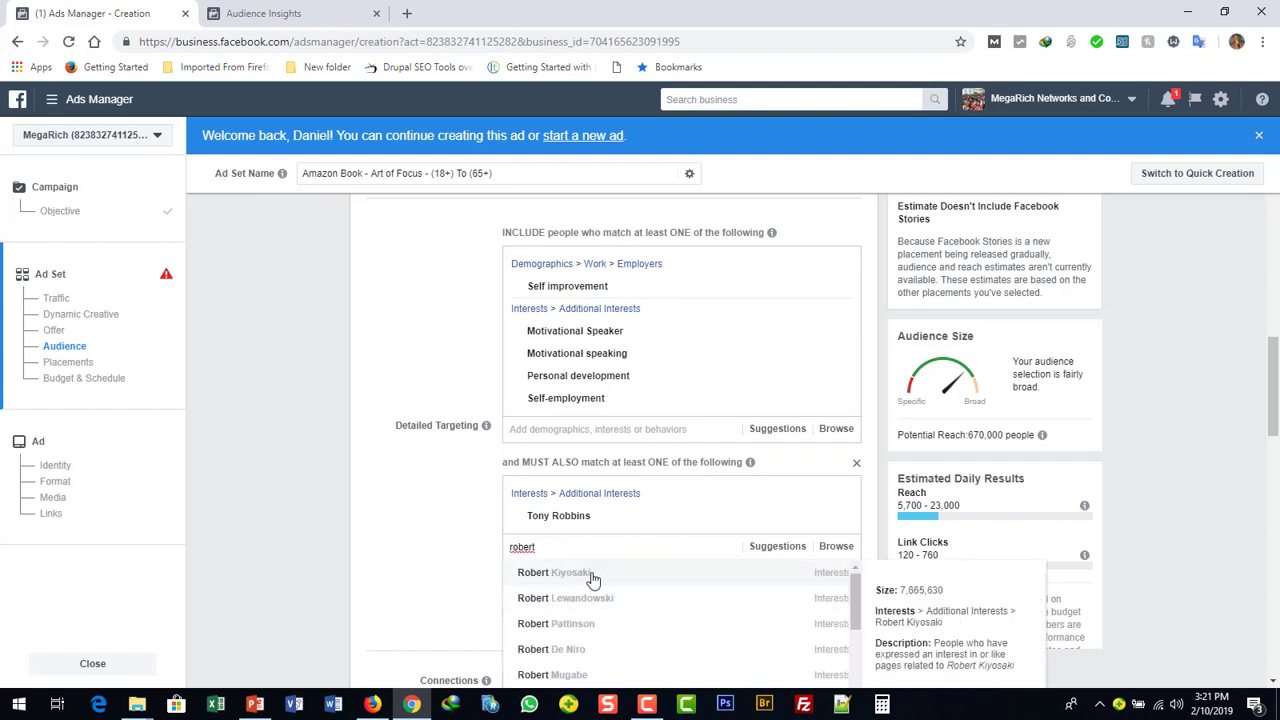
click(556, 572)
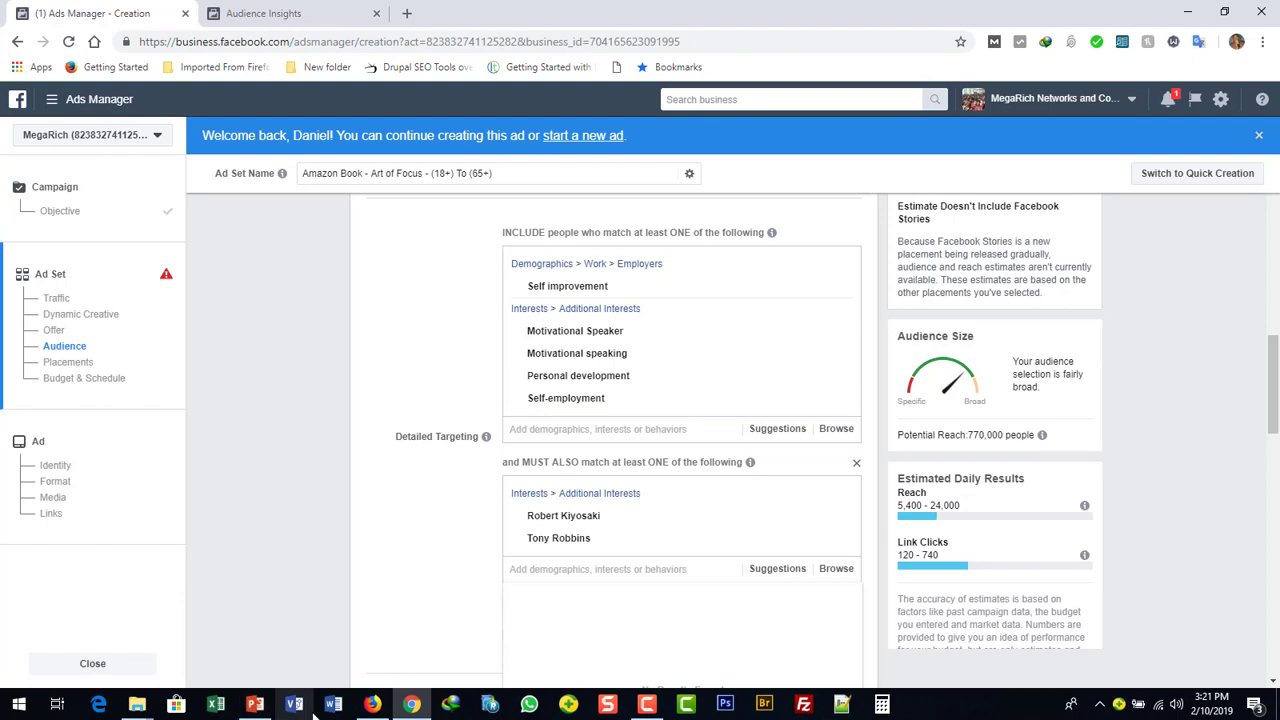
Step: Consult the best motivational speakers search results in Firefox and add Brian Tracy to the must-also-match interests in Ads Manager
click(383, 708)
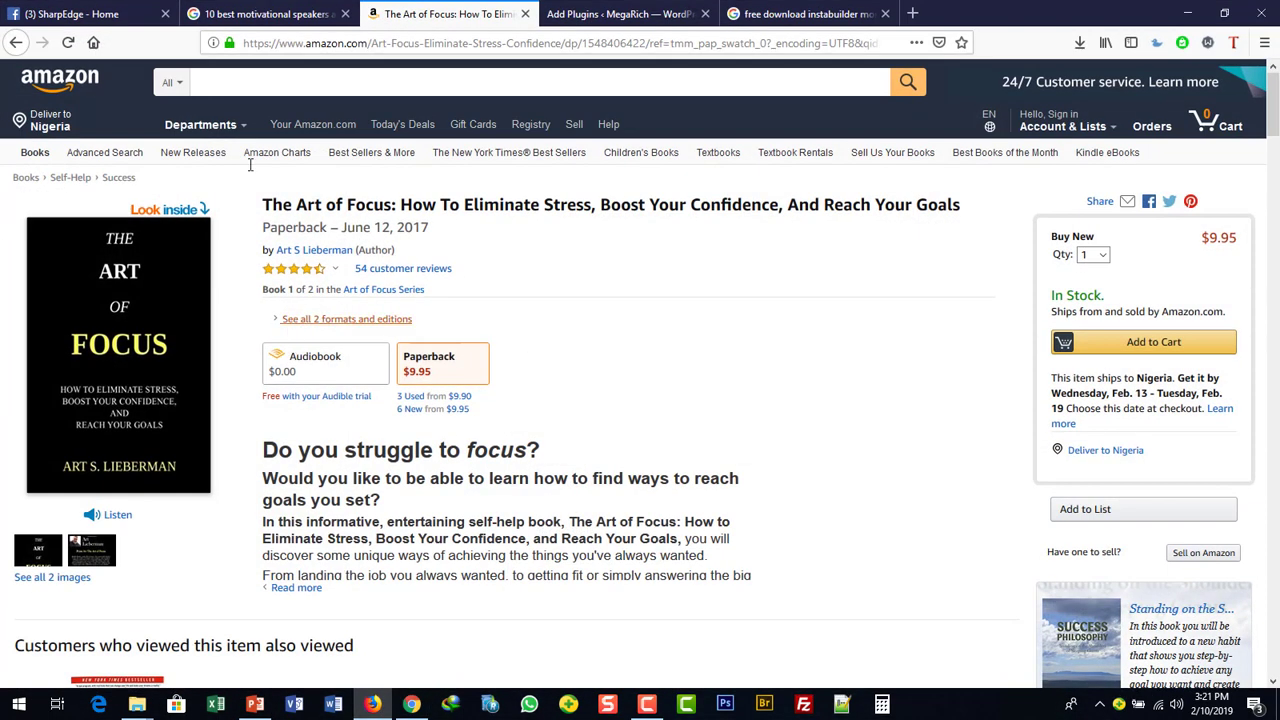
click(258, 14)
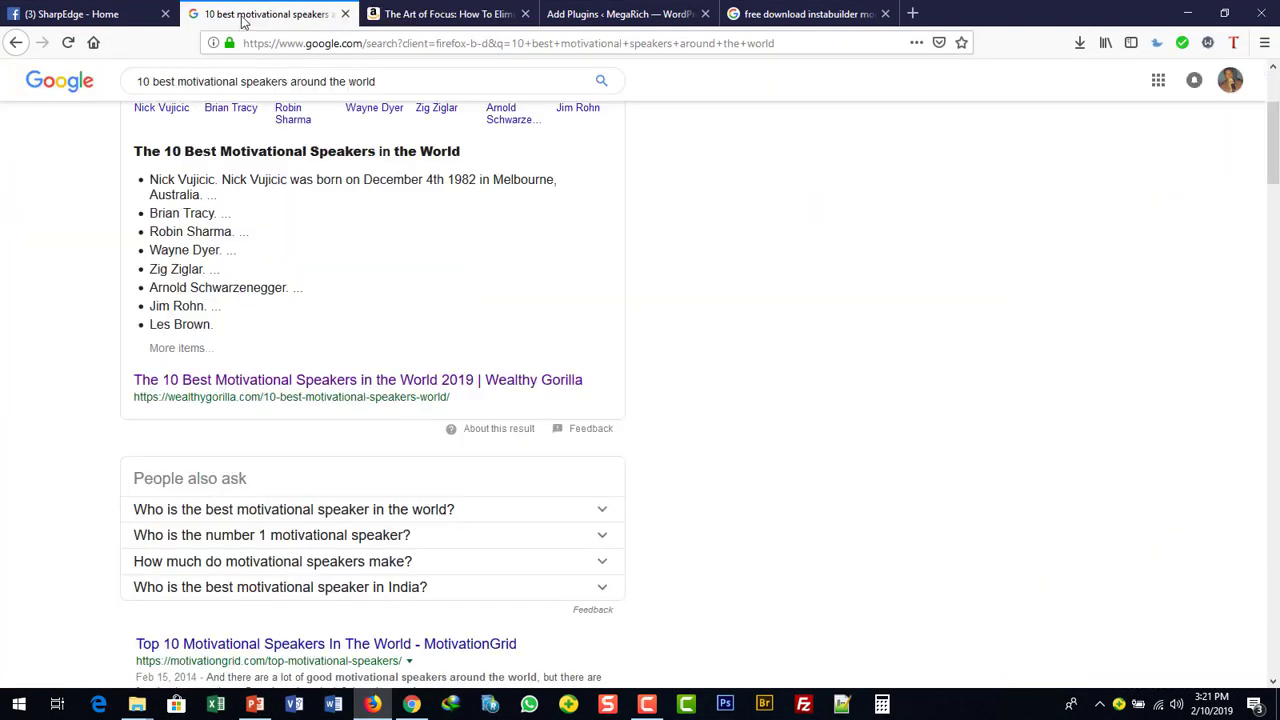
click(383, 705)
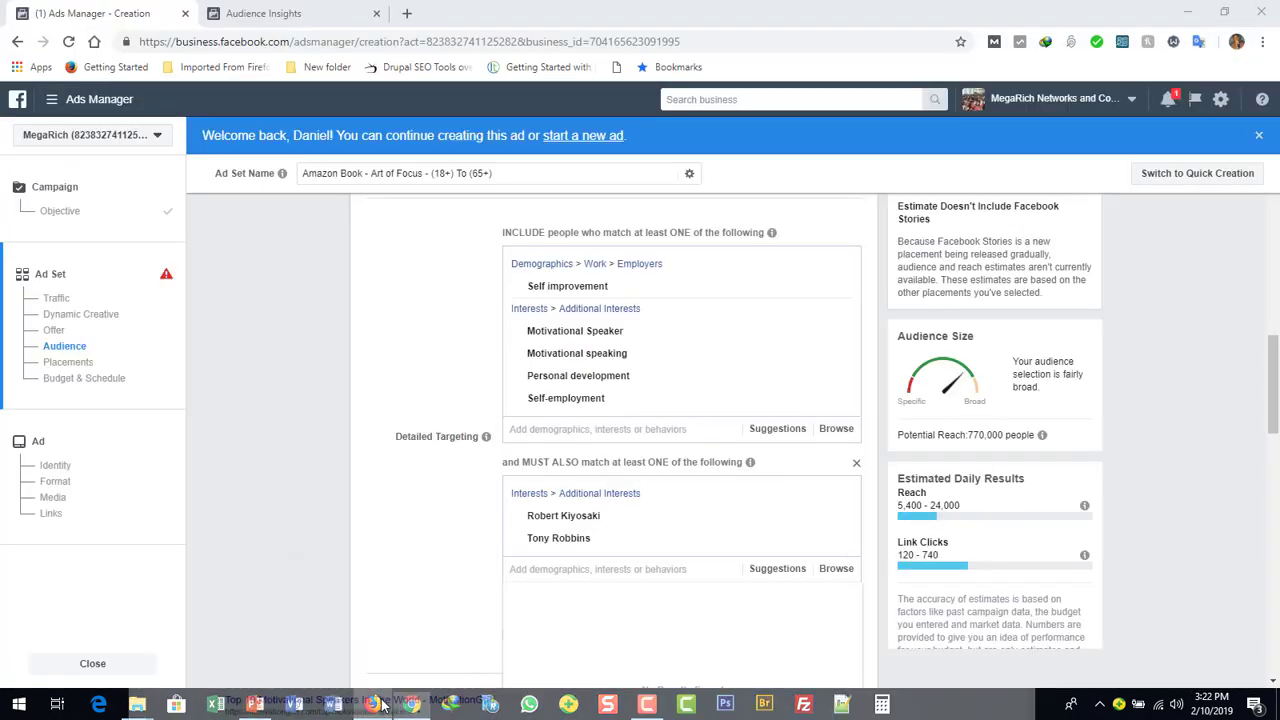
click(643, 569)
text(brian t)
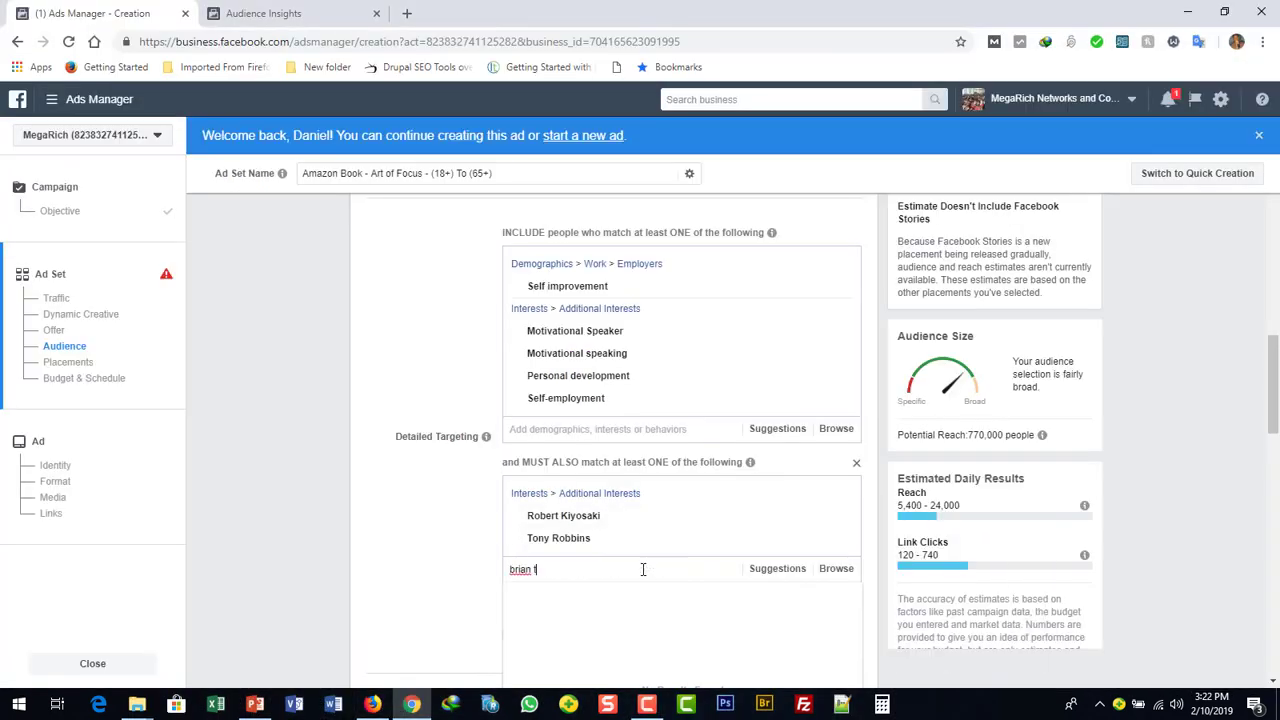
text(racy)
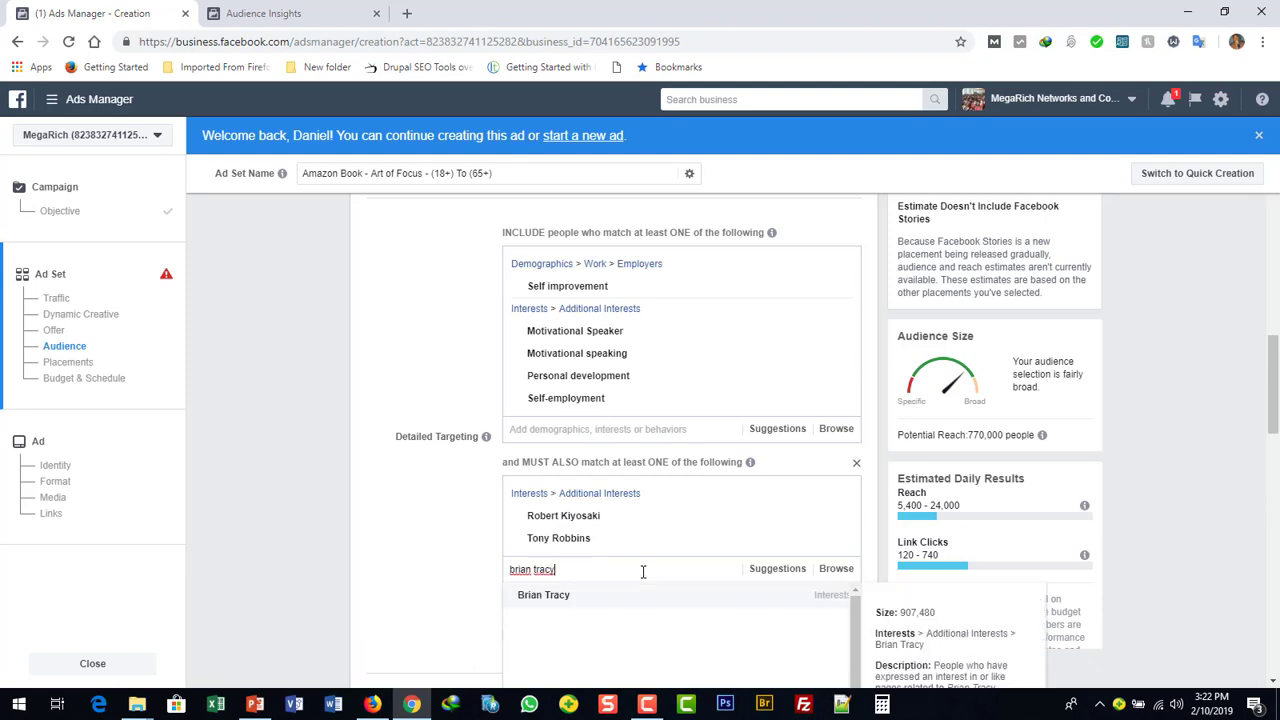
click(575, 601)
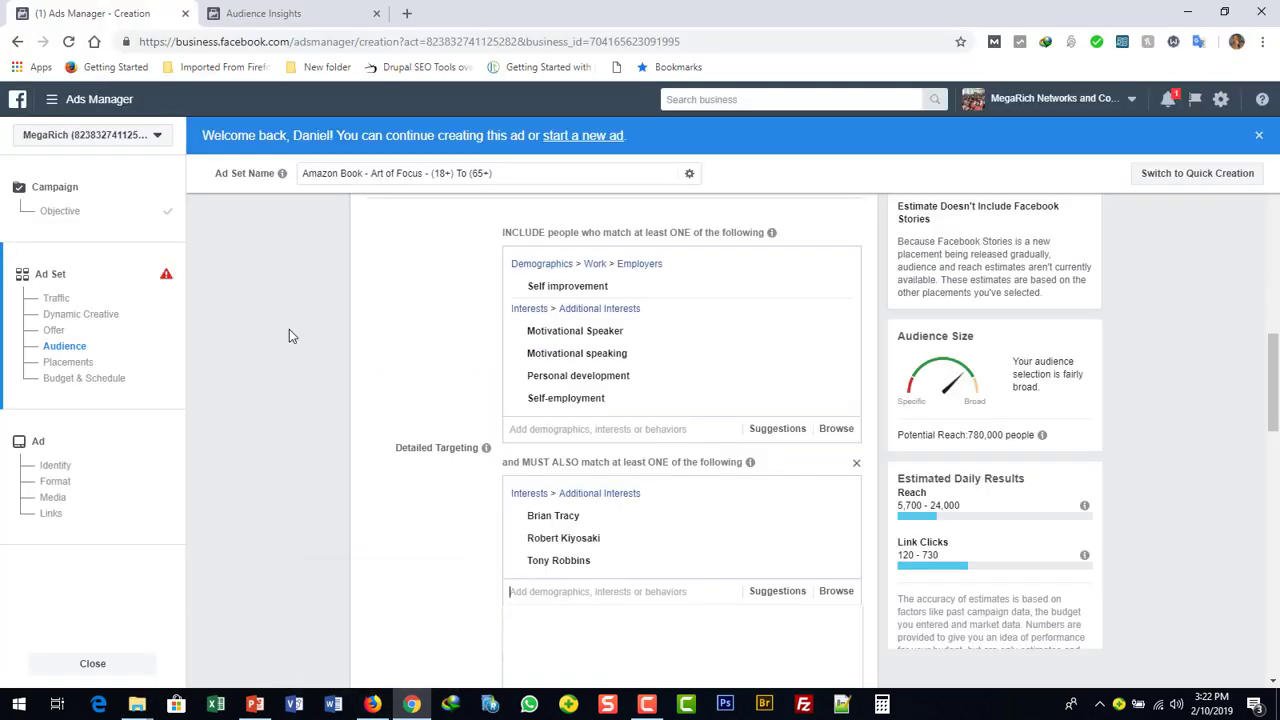
Step: Check the motivational speakers search results in Firefox and add Robert H. Schuller to the must-also-match interests in Ads Manager
click(372, 704)
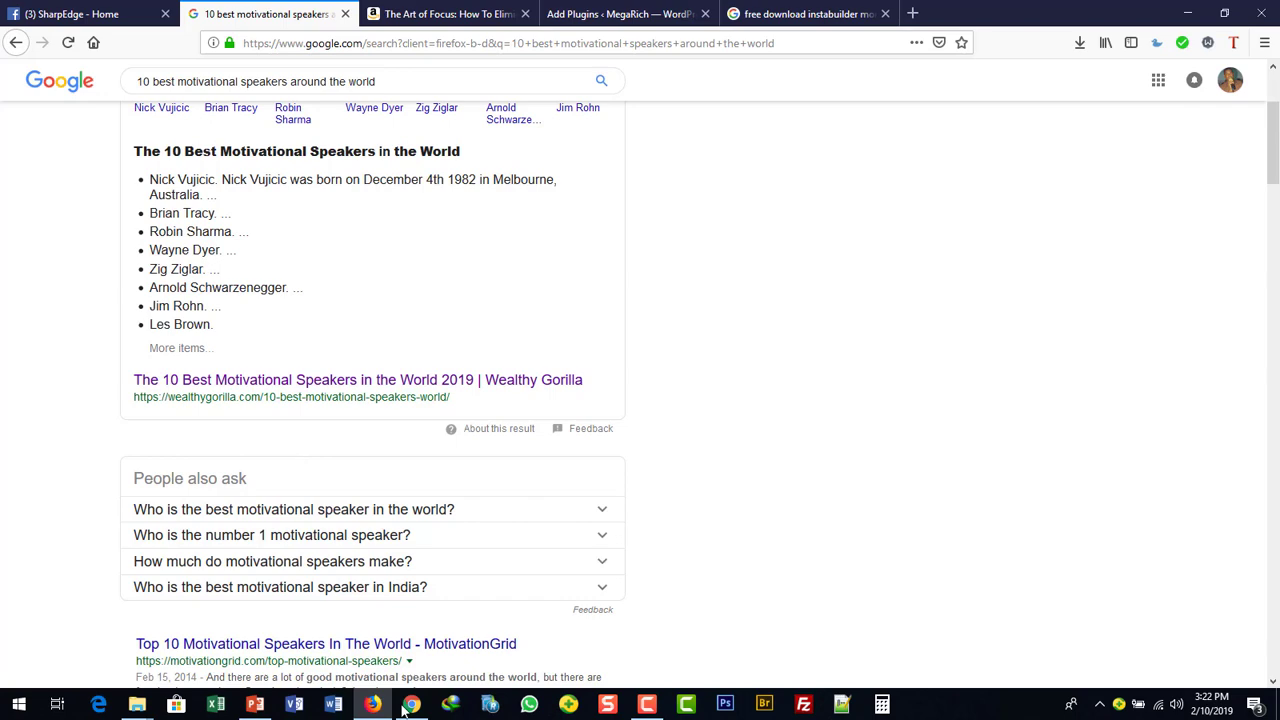
mouse_move(411, 705)
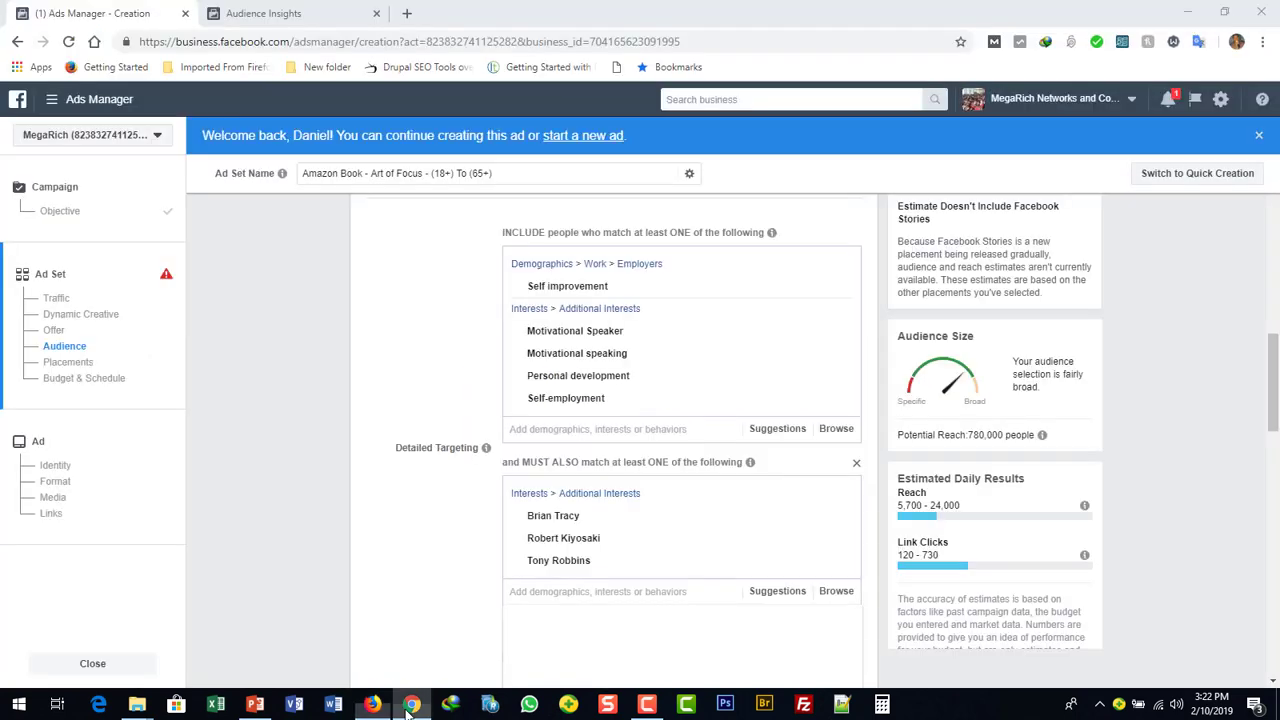
click(440, 628)
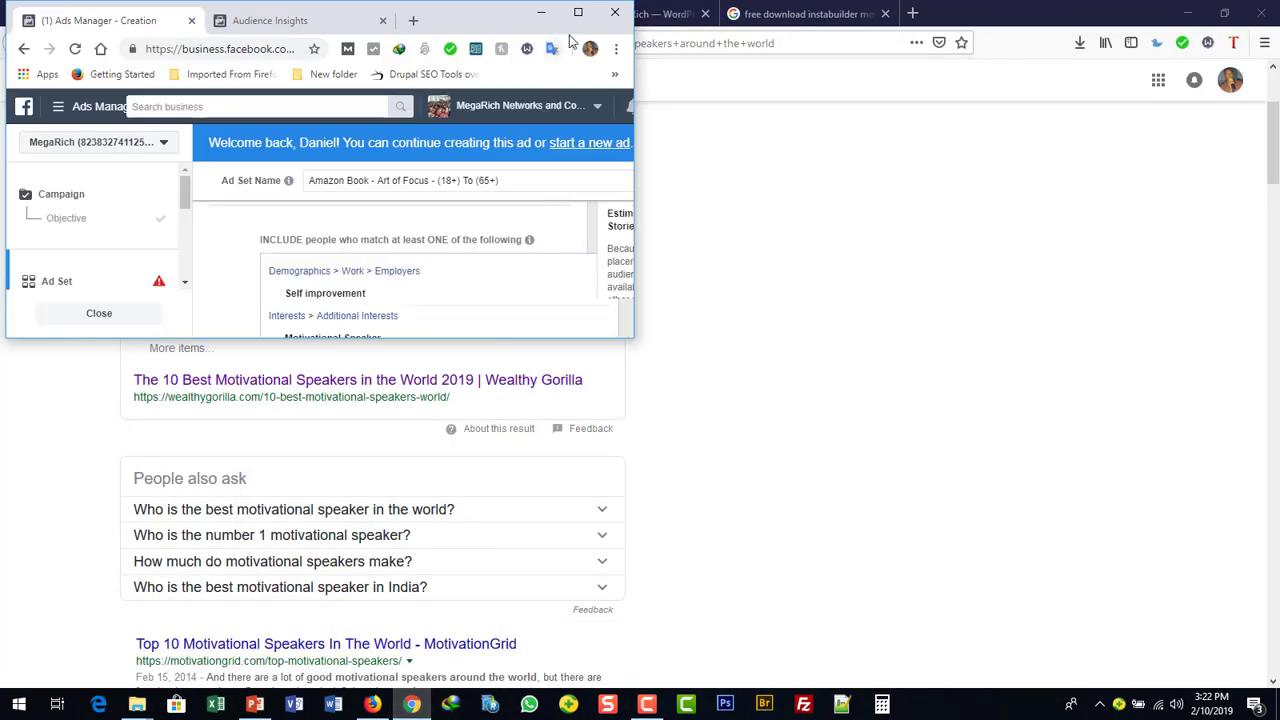
key(super+Up)
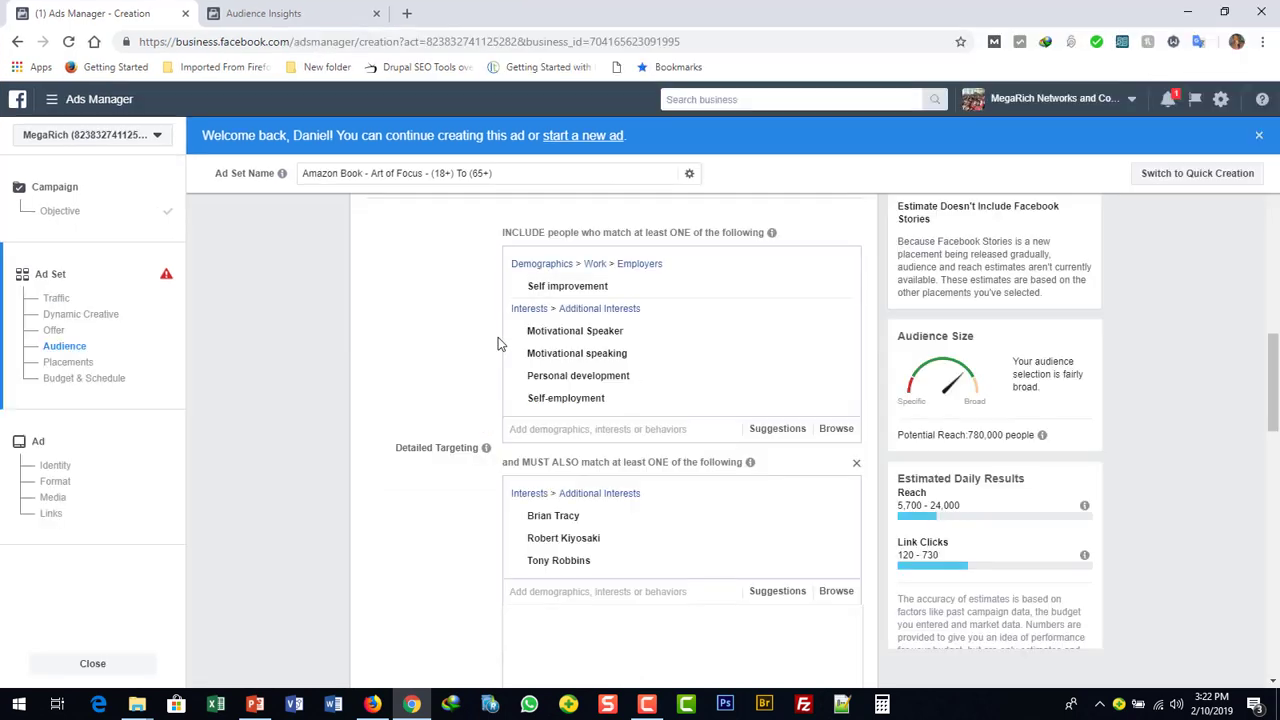
click(562, 590)
text(rober)
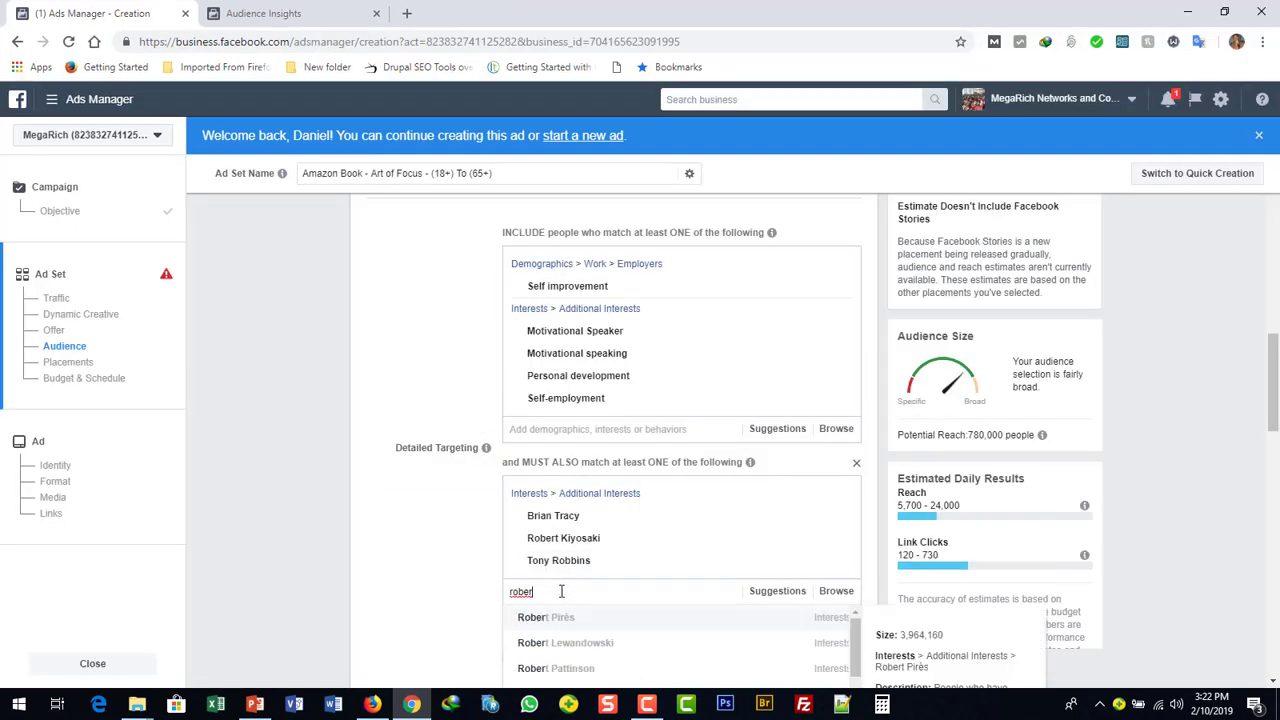
key(BackSpace)
key(BackSpace)
key(BackSpace)
key(BackSpace)
key(BackSpace)
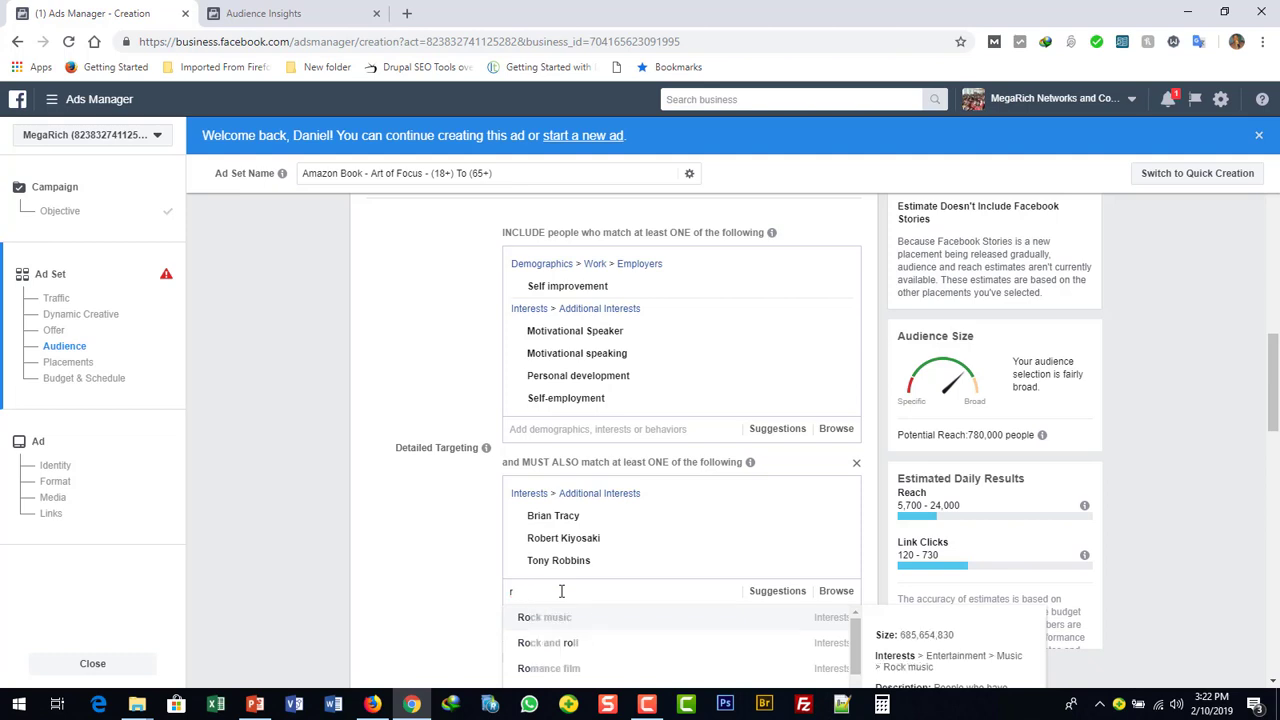
text(schulle)
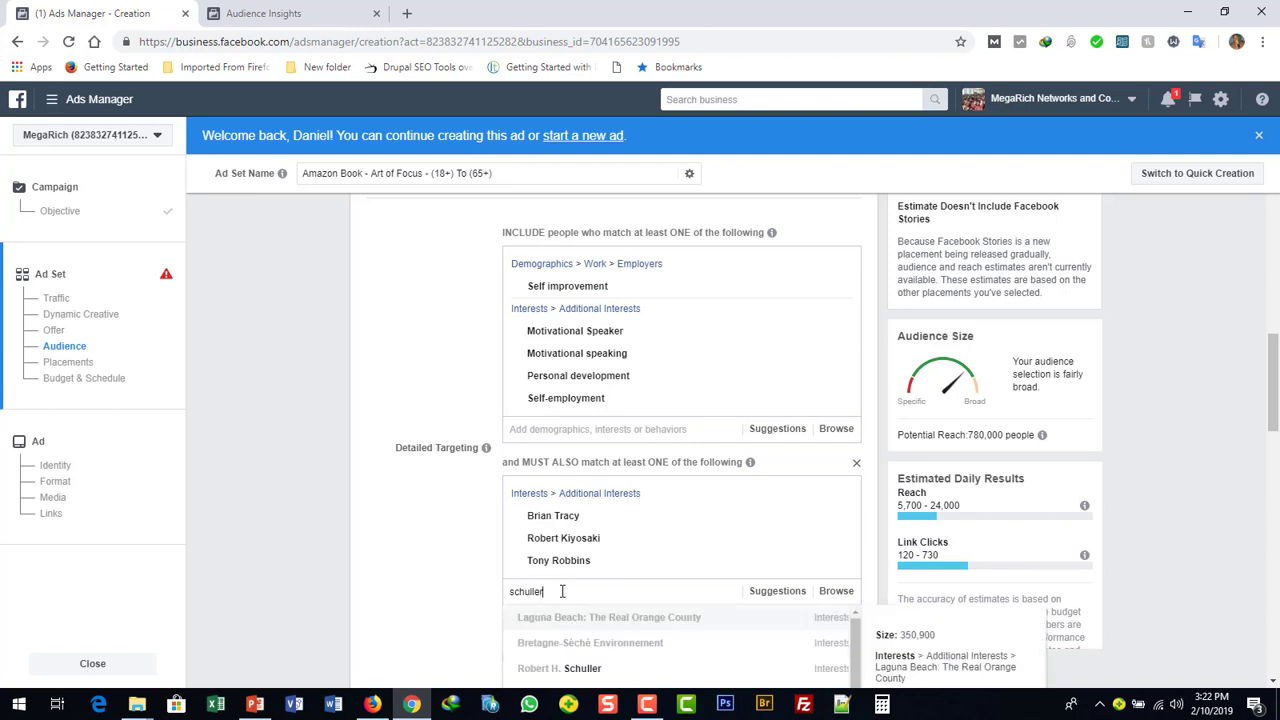
click(560, 676)
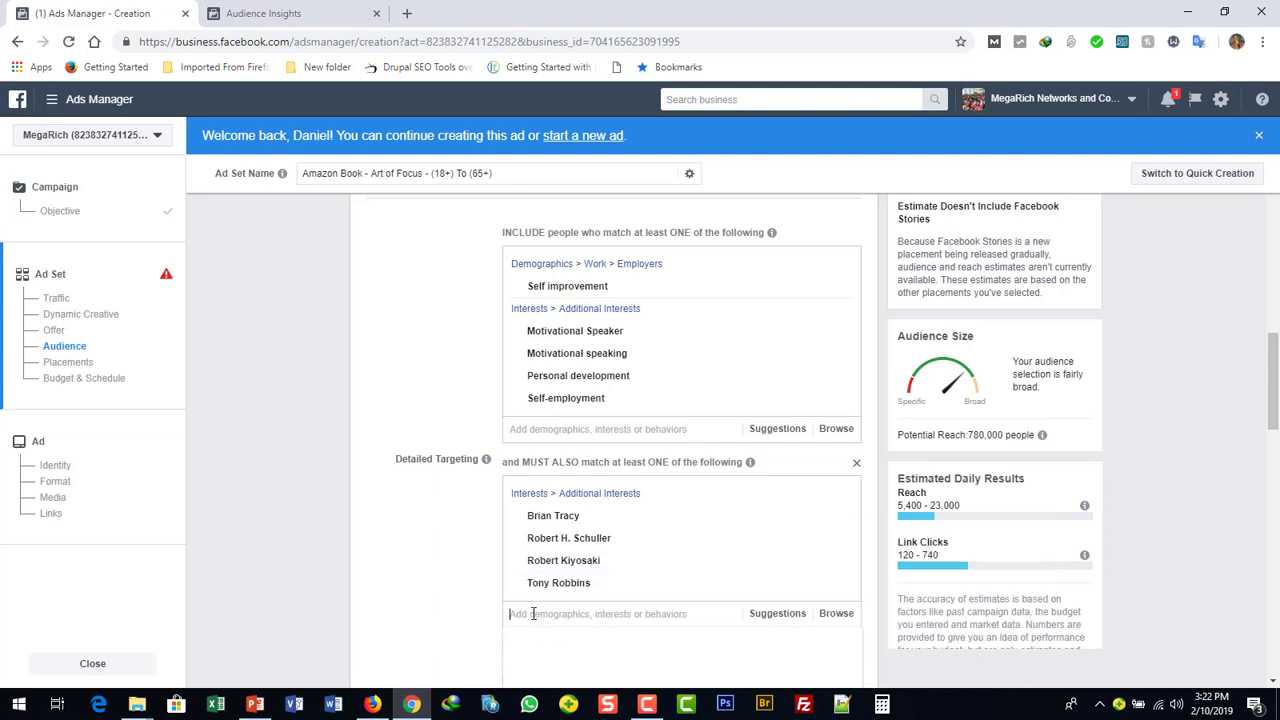
Step: Add Zig Ziglar to the must-also-match interests of the narrowed audience
text(zi)
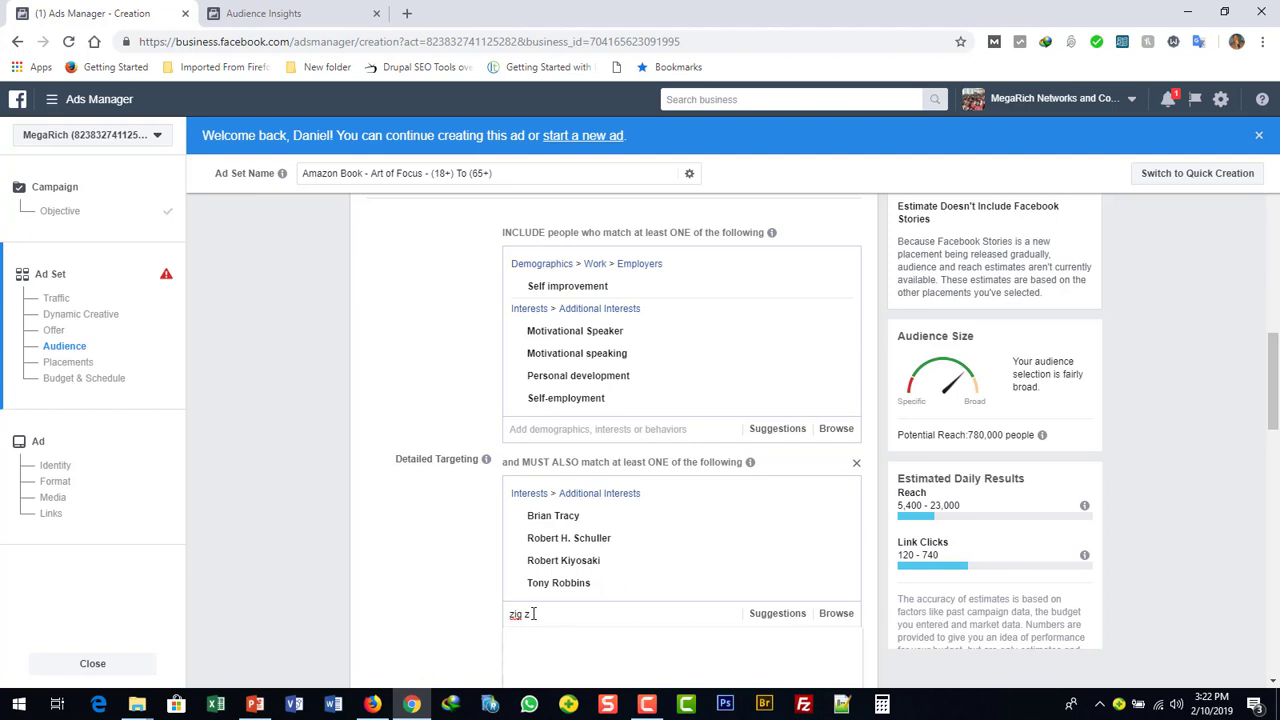
text(g z)
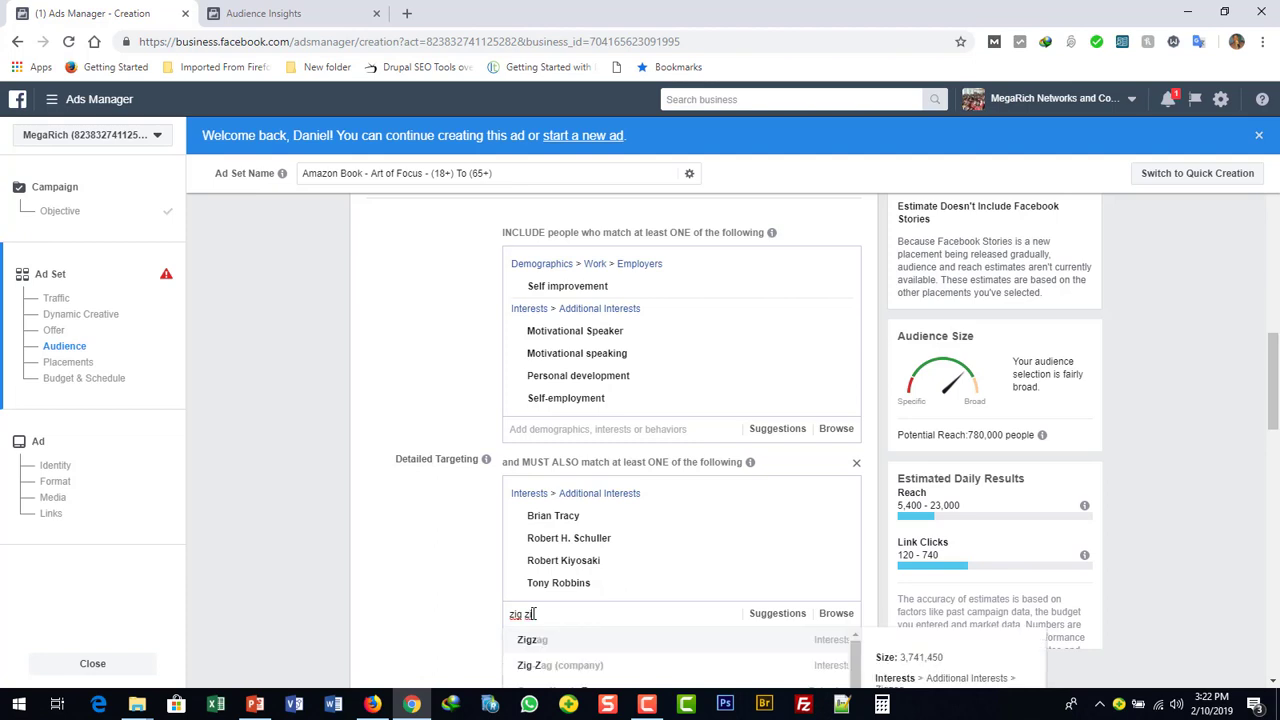
text(i)
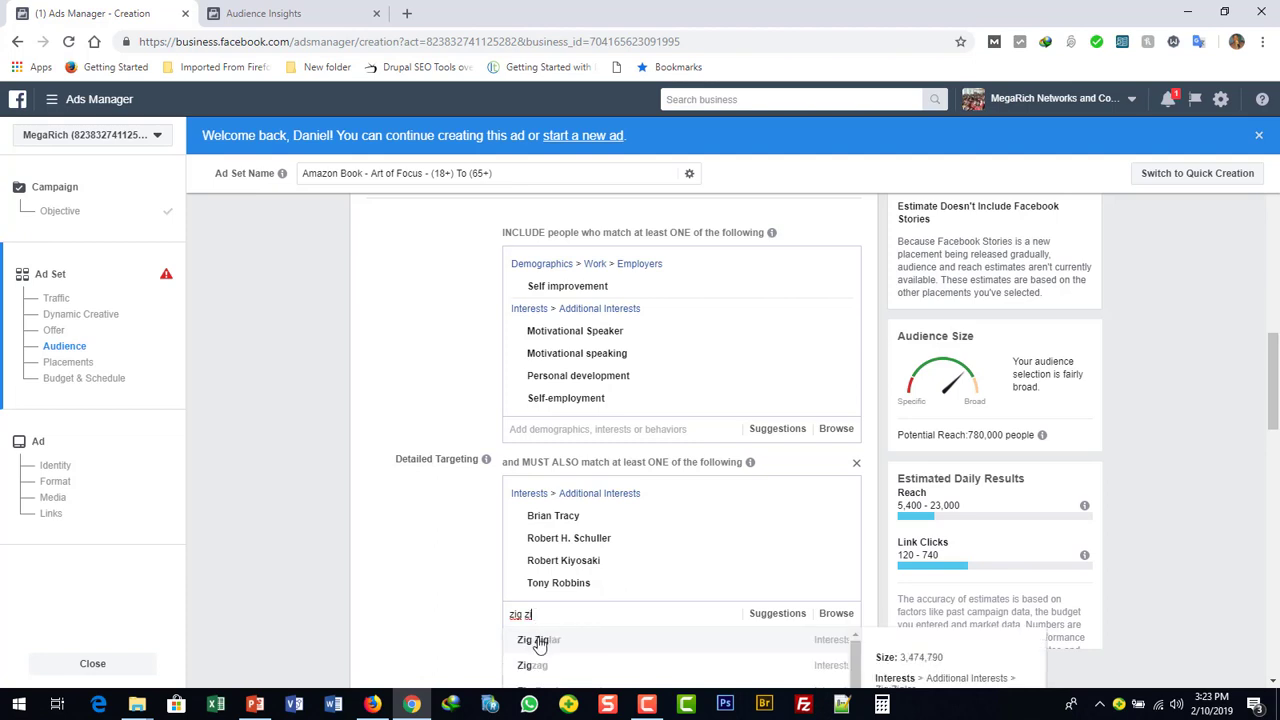
click(539, 641)
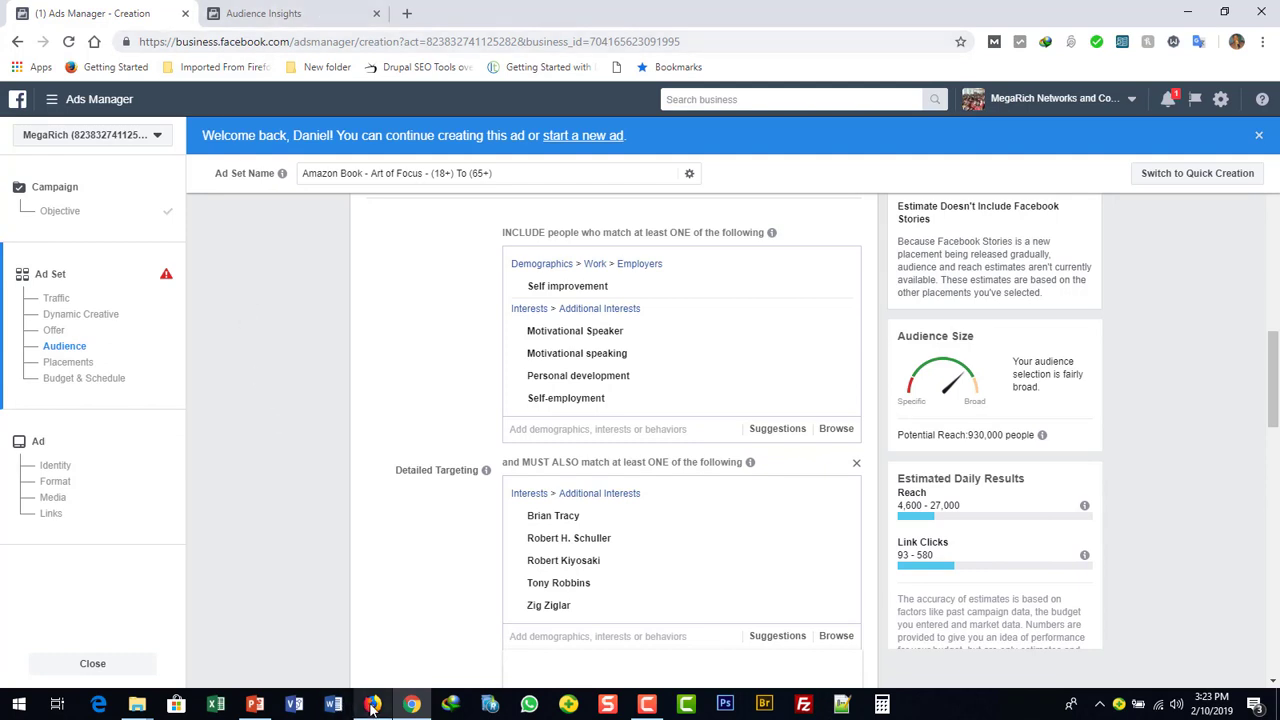
Step: Switch to Firefox and copy the name Nick Vujicic from the list of the 10 best motivational speakers
mouse_move(372, 705)
mouse_move(370, 627)
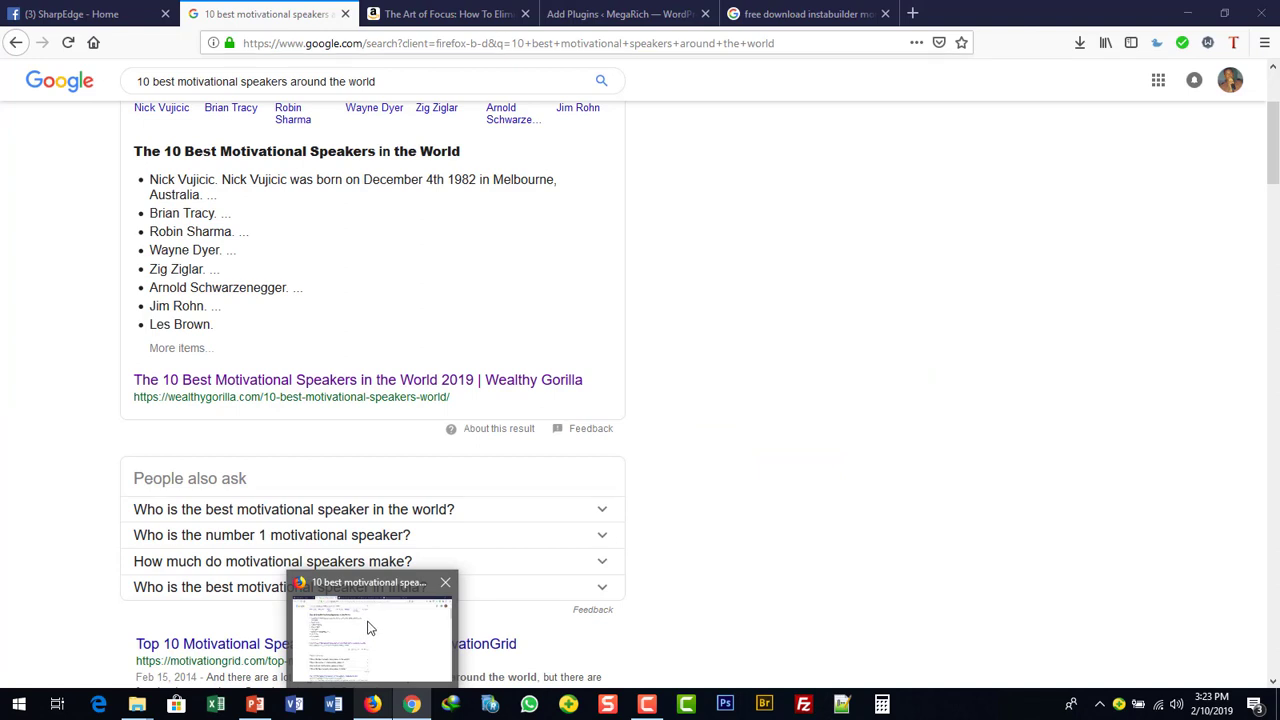
click(370, 627)
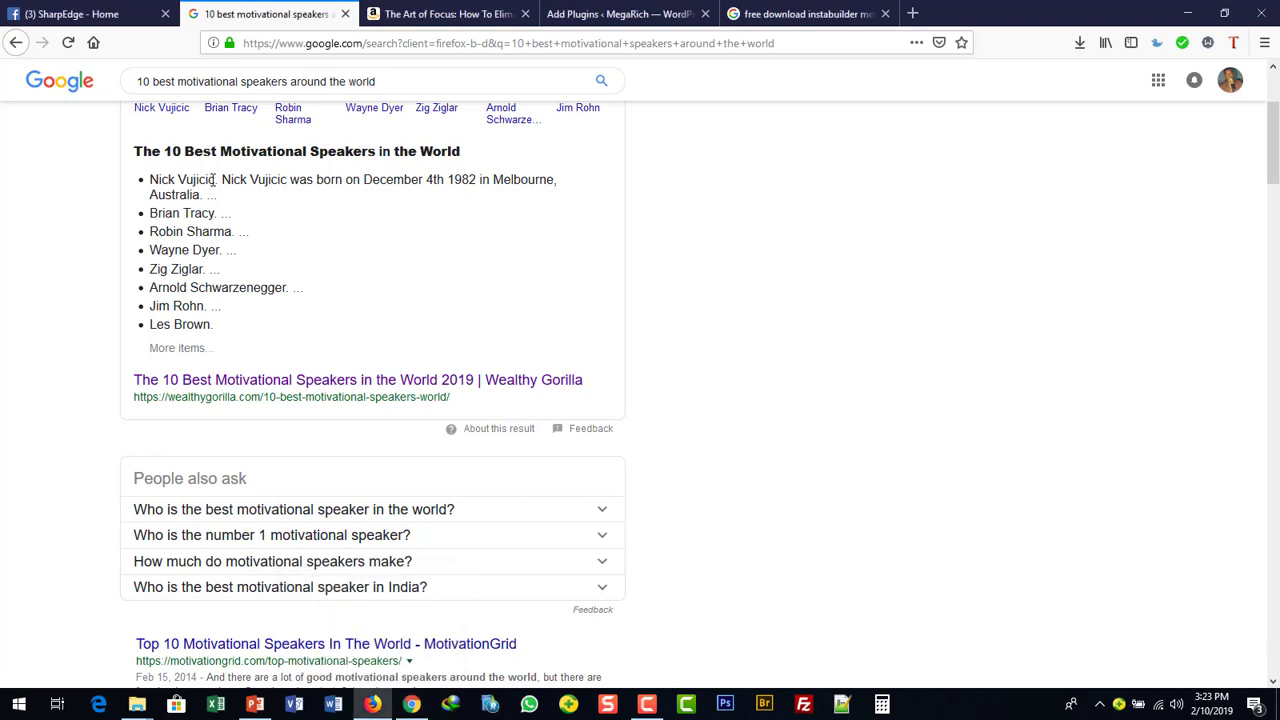
mouse_move(216, 179)
mouse_down()
mouse_move(150, 179)
mouse_move(216, 182)
mouse_up()
key(ctrl+c)
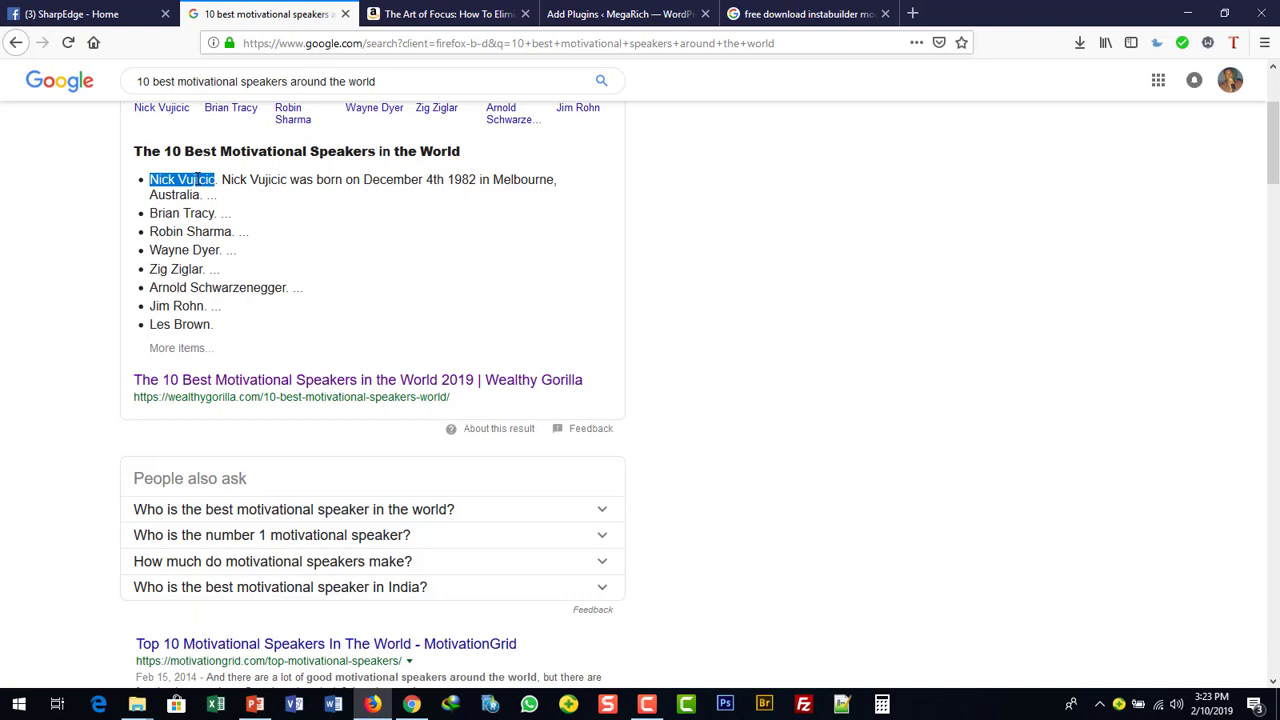
right_click(198, 180)
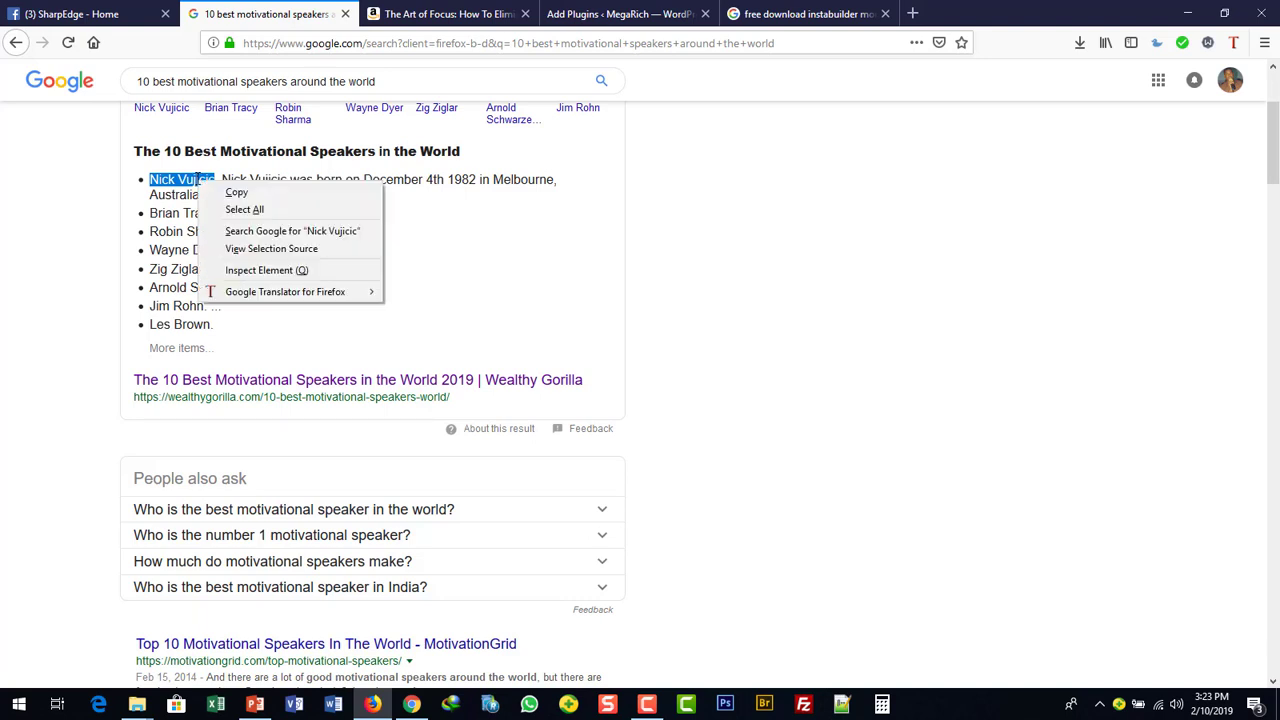
click(517, 507)
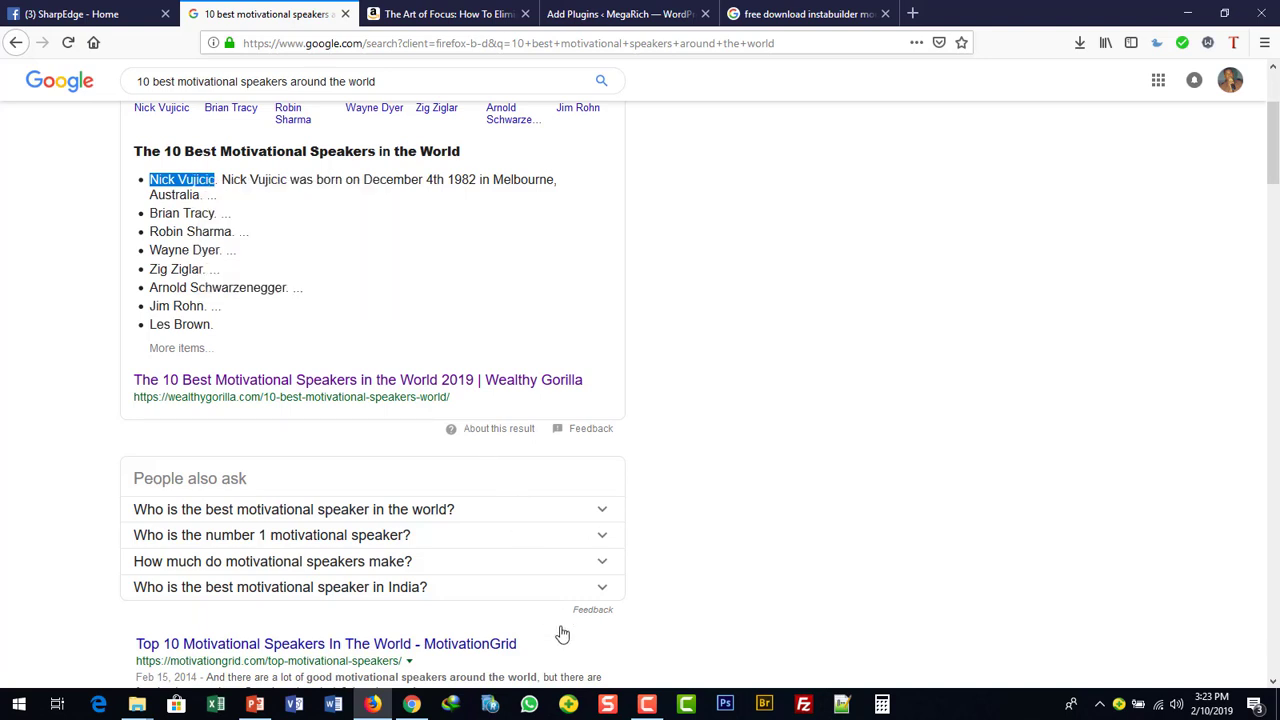
Step: Return to Ads Manager in Chrome and add the copied name Nick Vujicic to the must-also-match interests
click(411, 705)
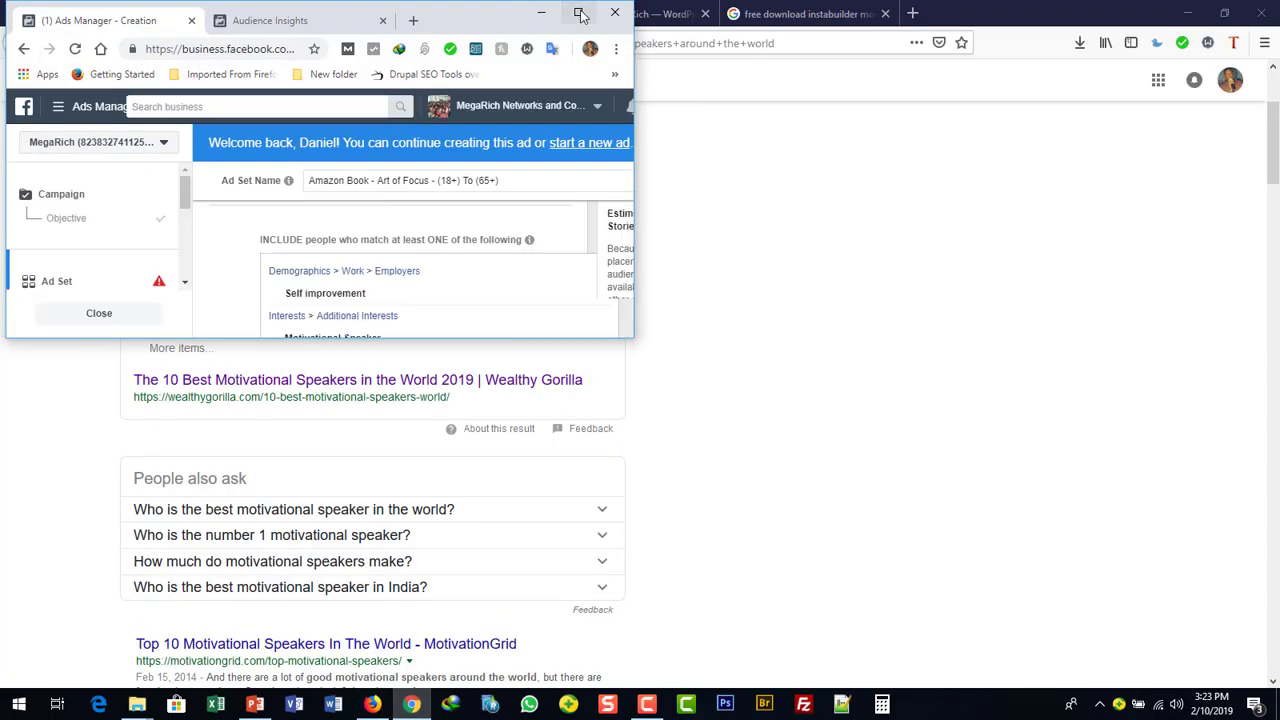
click(578, 12)
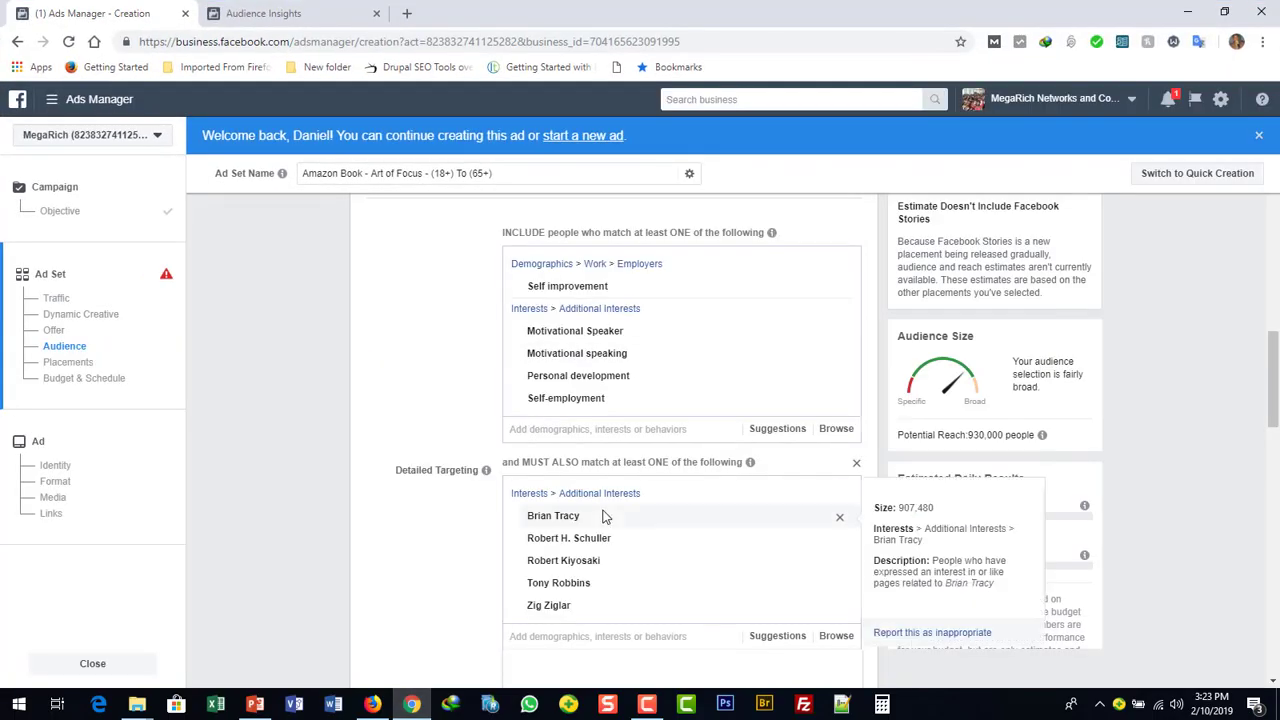
click(573, 641)
key(ctrl+v)
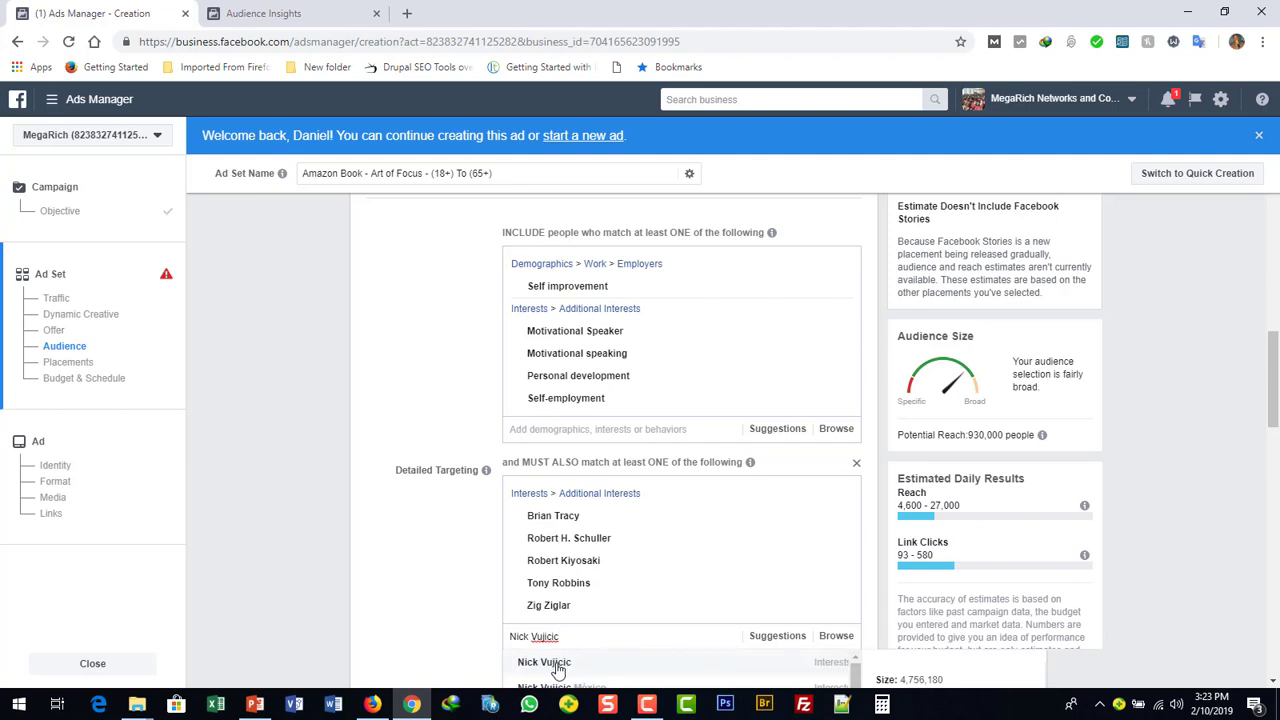
click(558, 665)
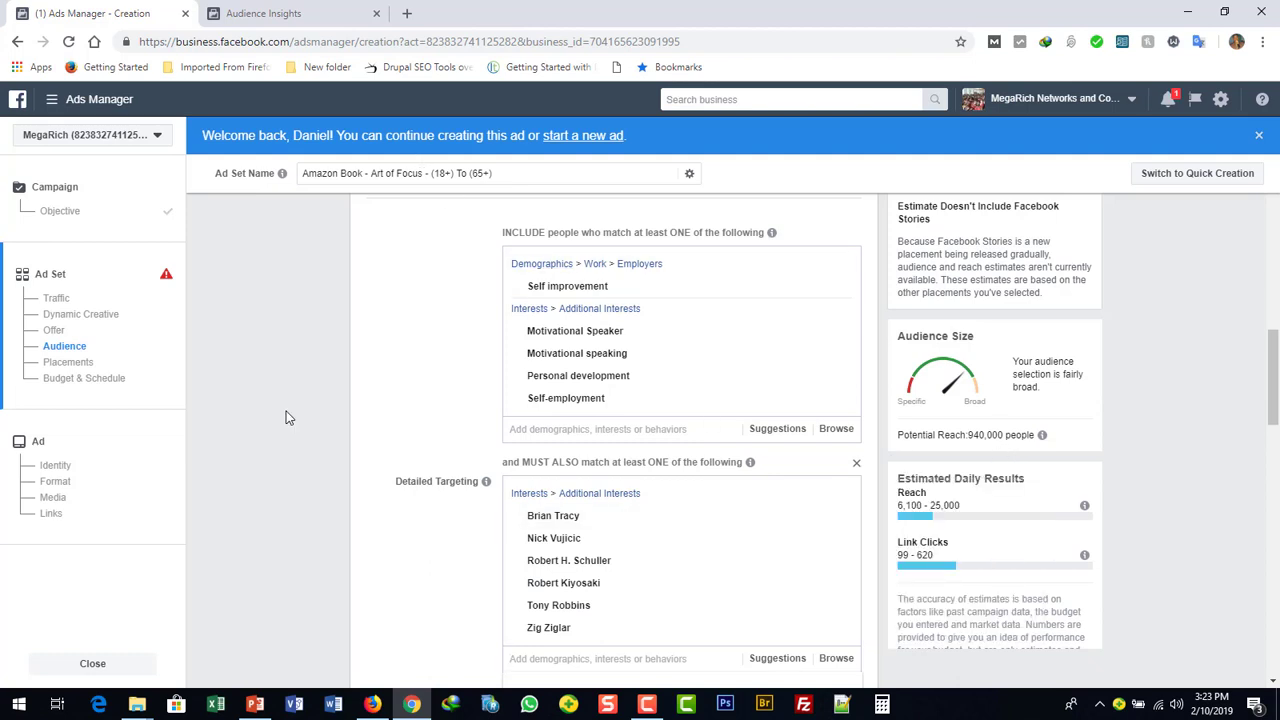
Step: Consult the speaker list in Firefox again and add Wayne Dyer to the must-also-match interests in Ads Manager
click(255, 705)
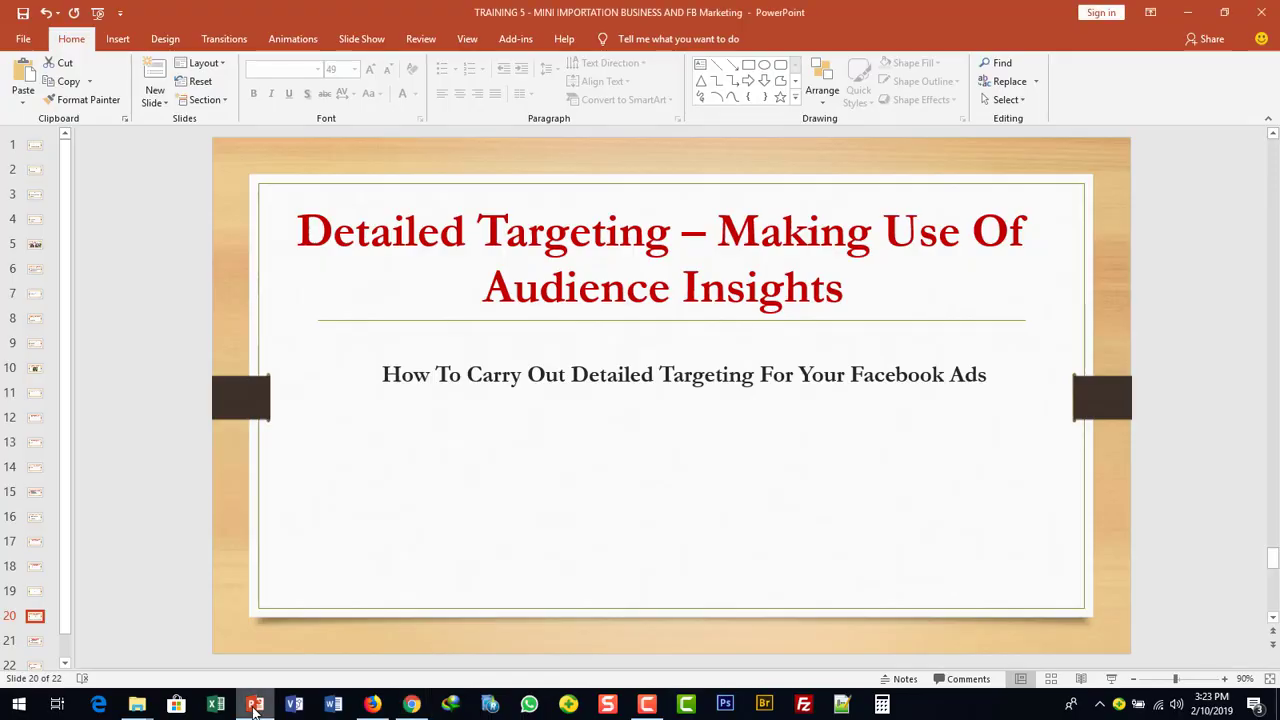
click(255, 705)
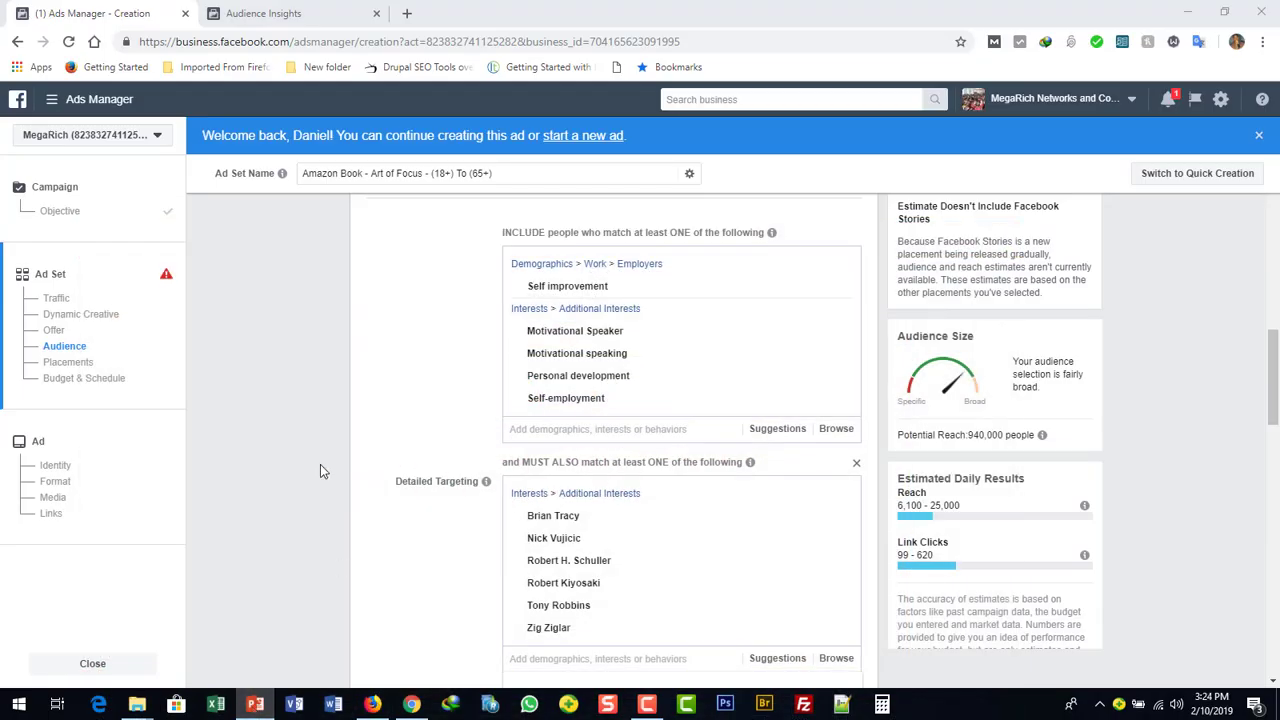
click(372, 705)
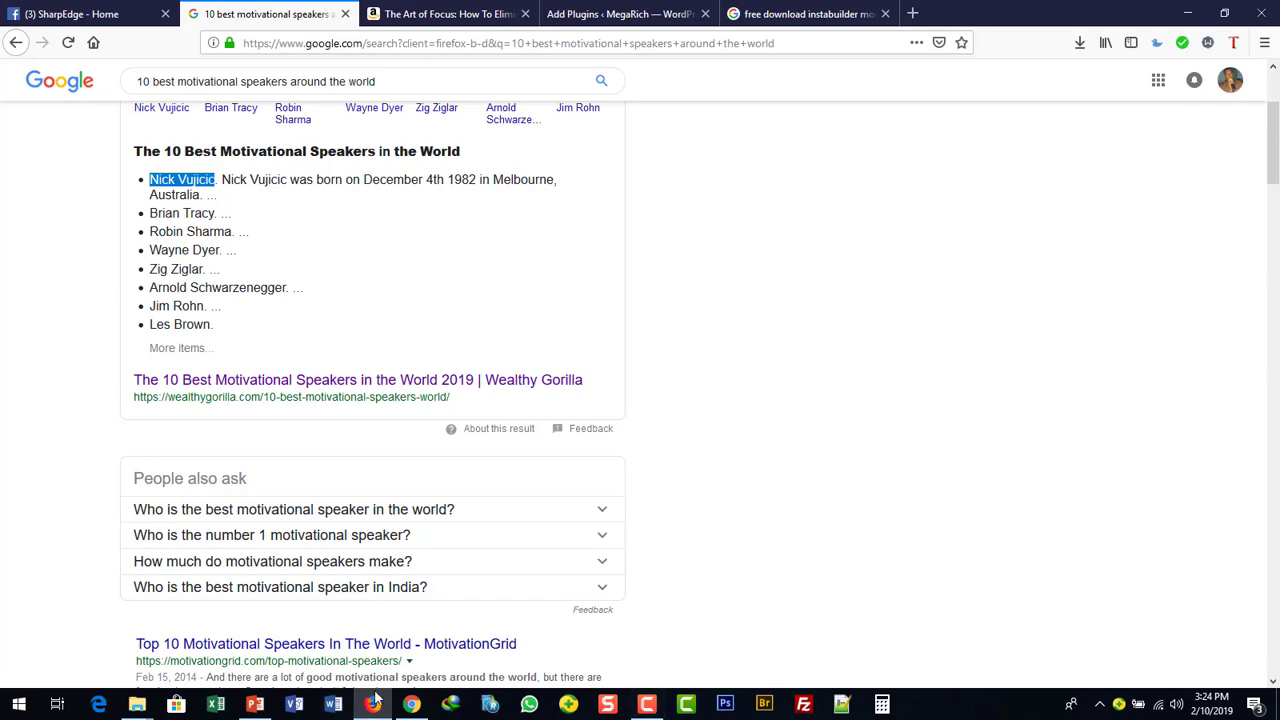
click(409, 706)
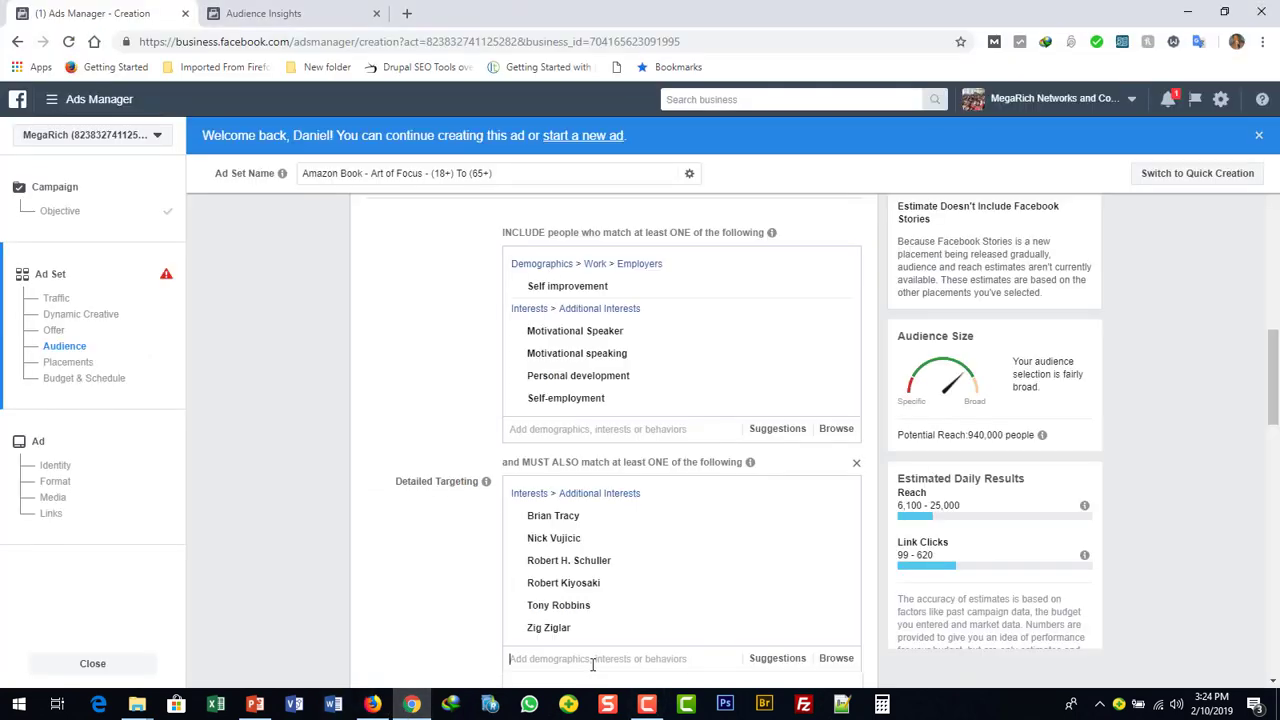
text(wayne)
click(1273, 683)
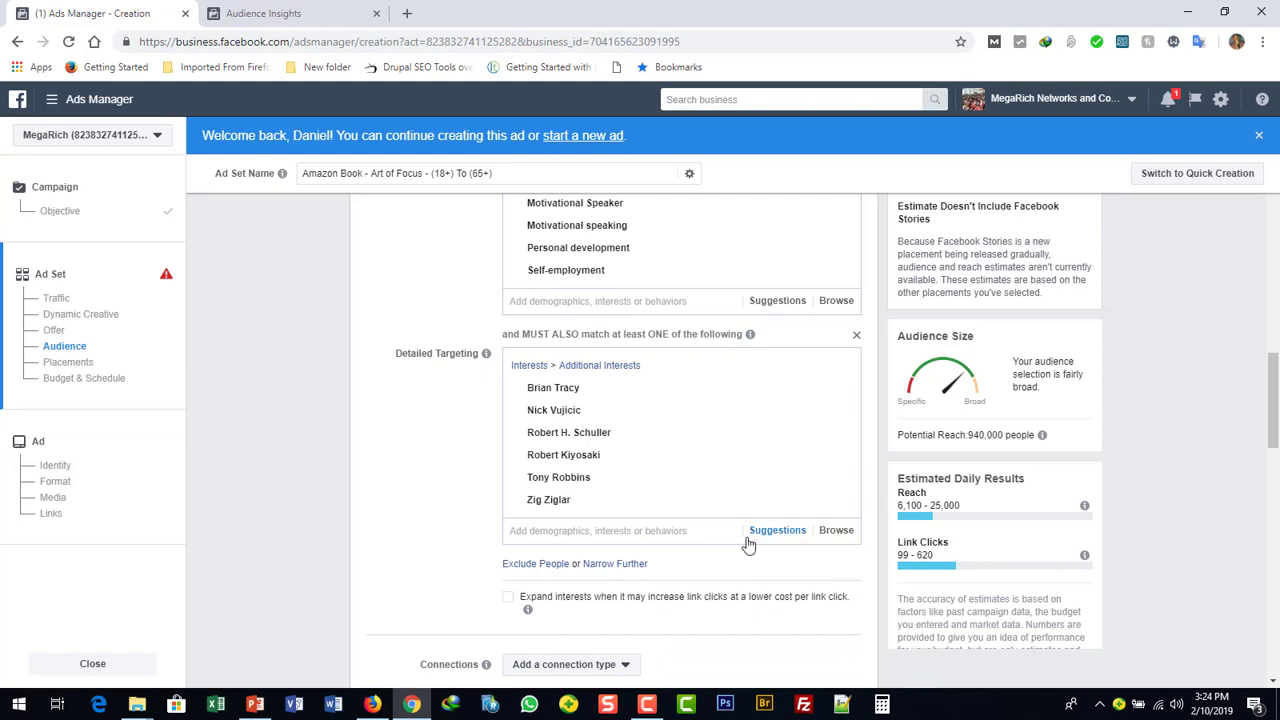
text(way)
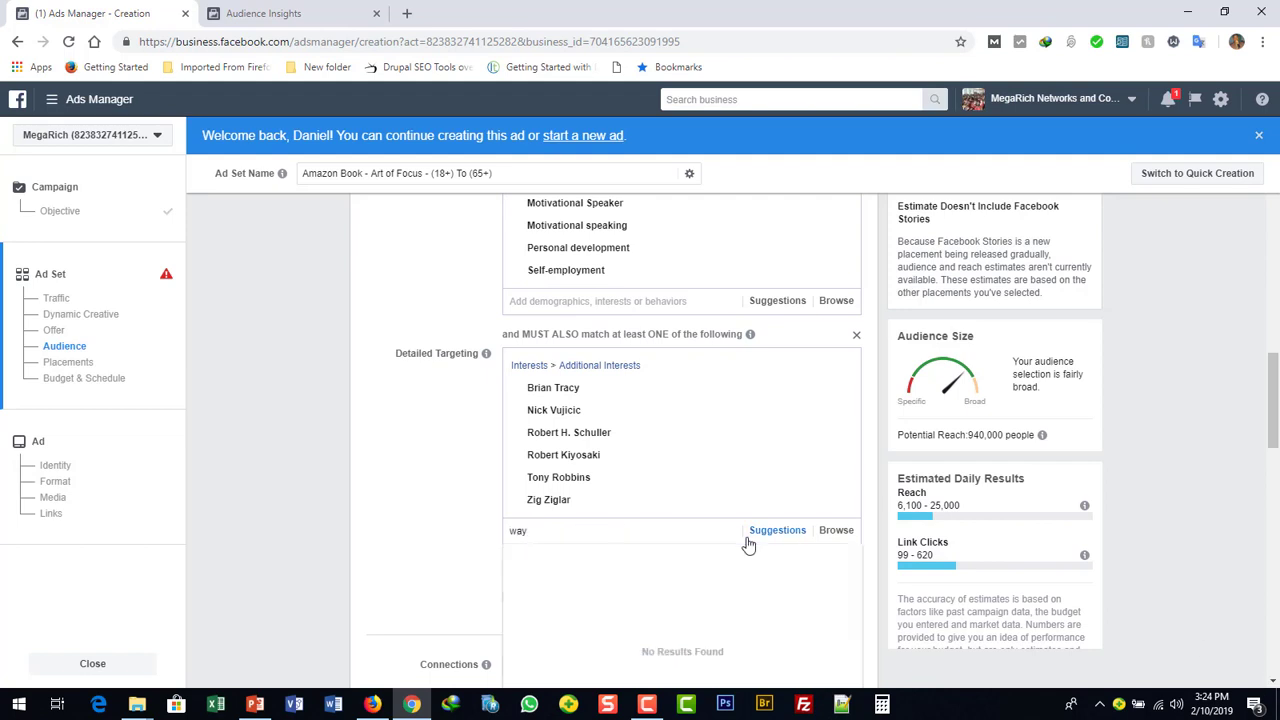
text(n)
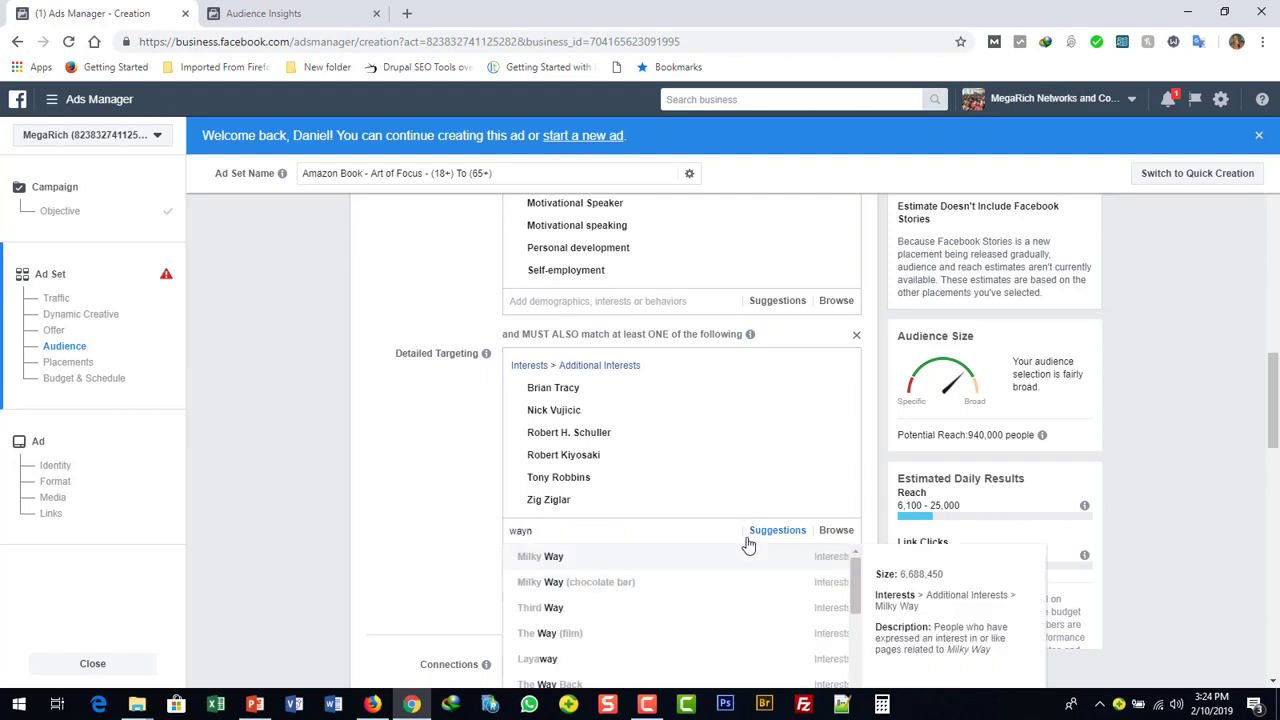
text(e)
click(574, 638)
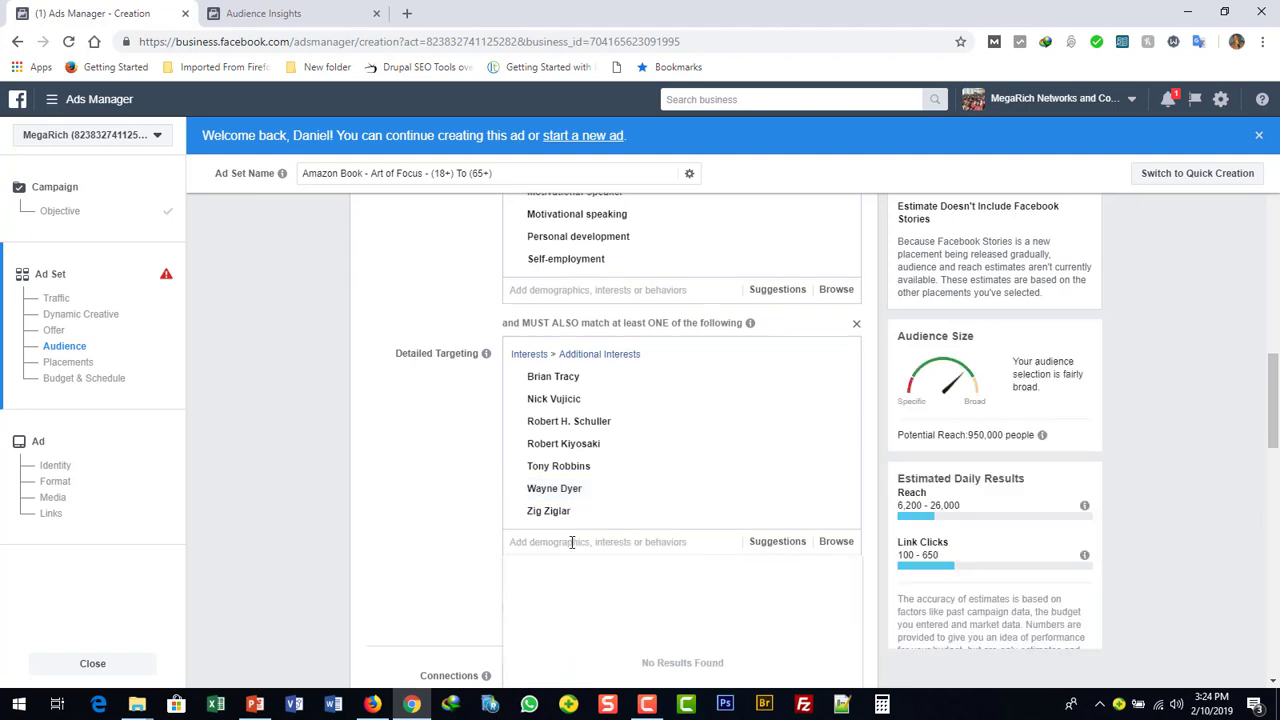
Step: Look up another speaker in the Firefox search results and add Robin Sharma to the must-also-match interests in Ads Manager
click(372, 705)
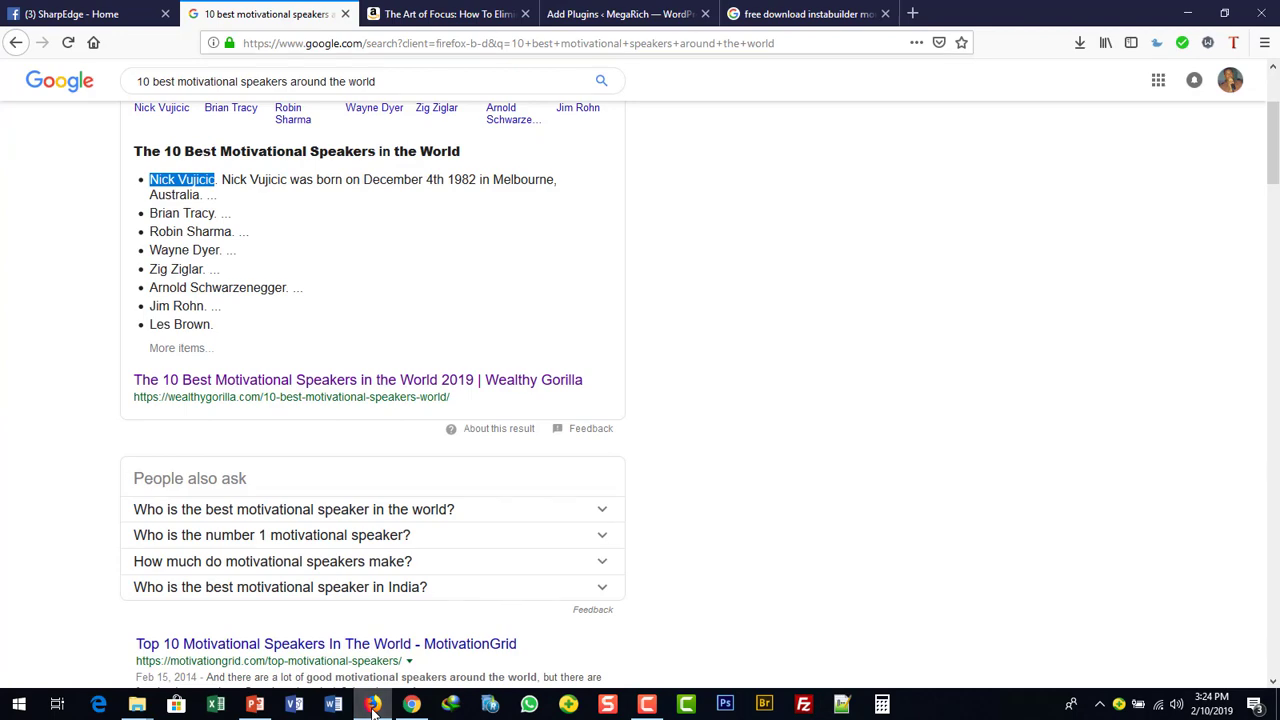
click(411, 705)
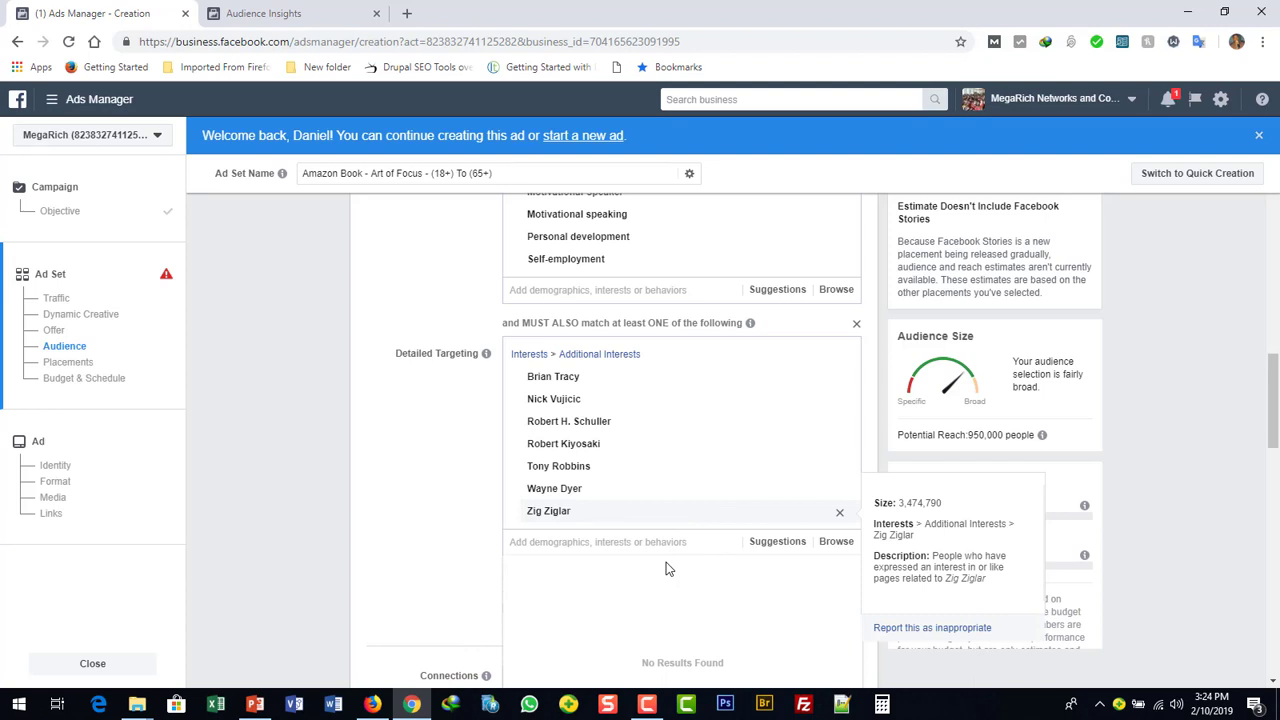
text(robin sharma)
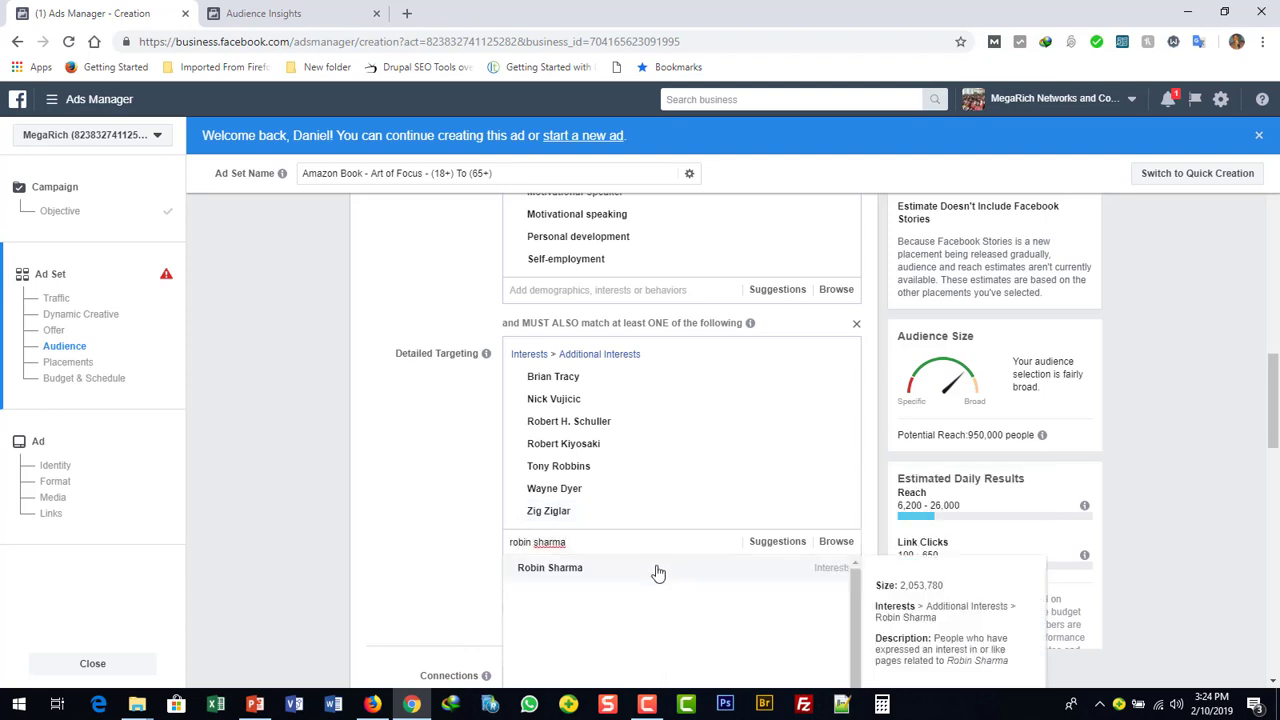
click(600, 574)
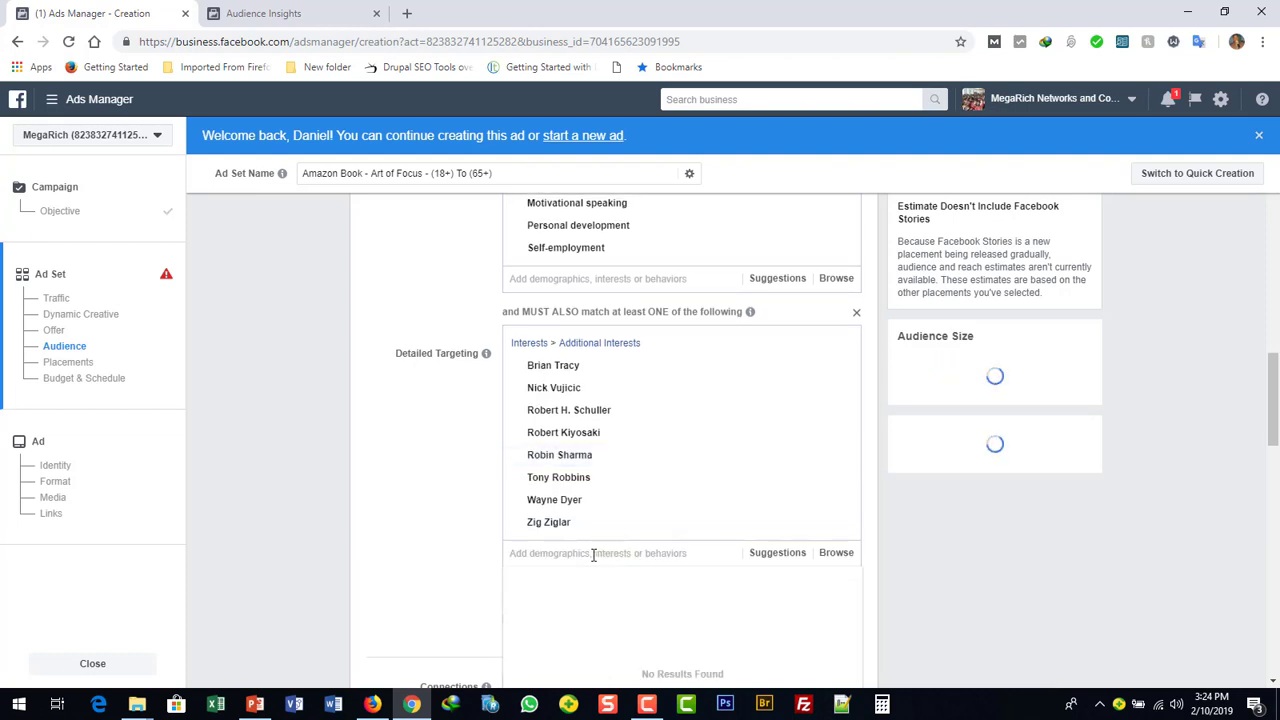
Step: Add Jim Rohn to the interests in the must-also-match group of the detailed targeting
click(591, 555)
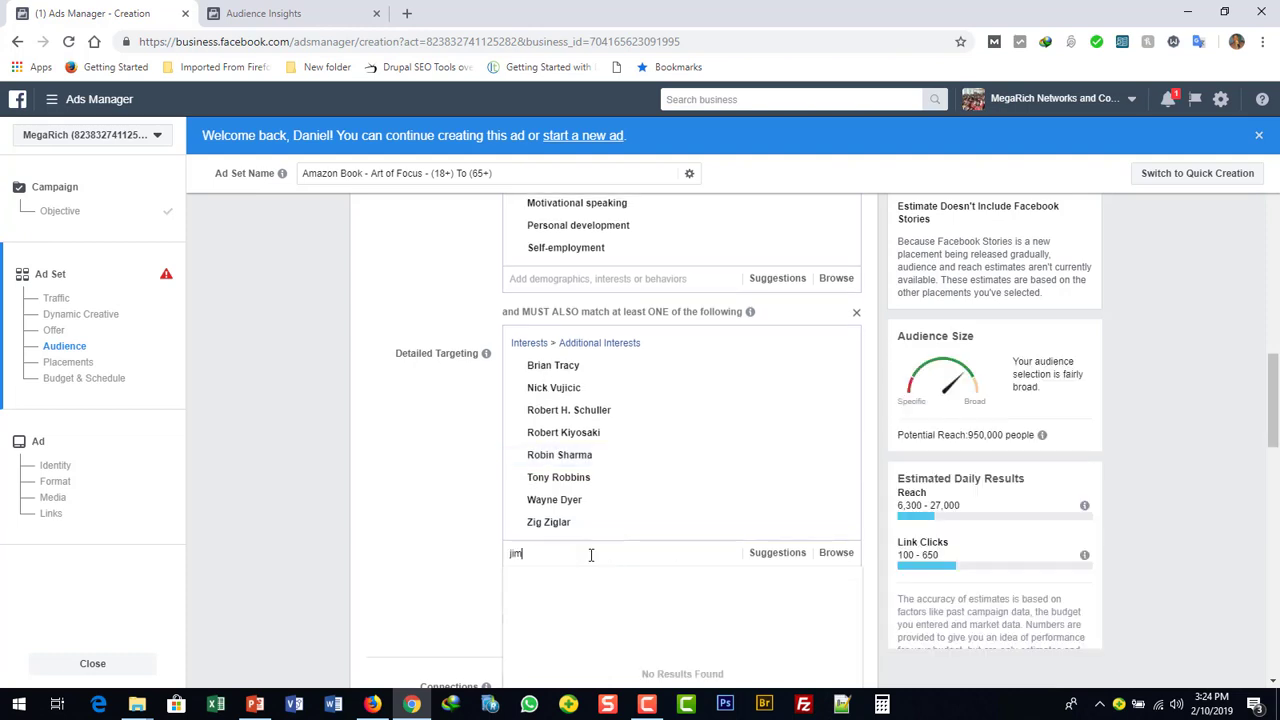
text(jim rohn)
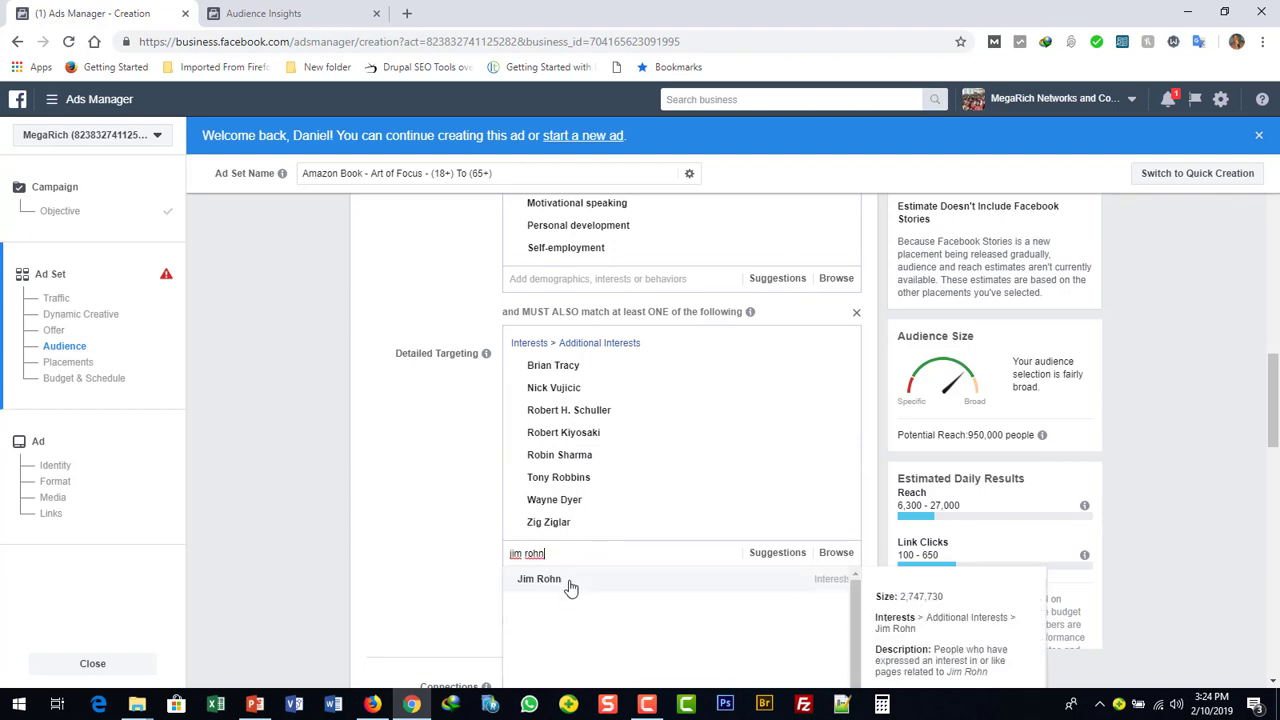
click(540, 579)
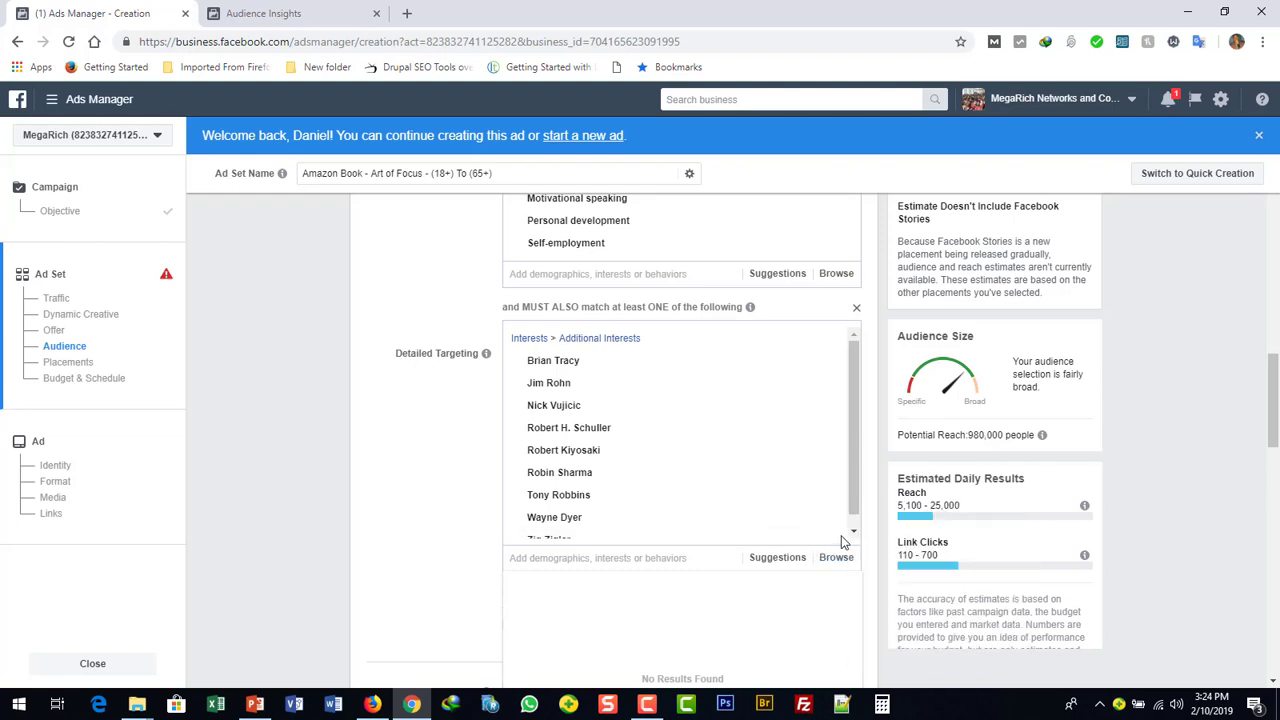
mouse_move(644, 505)
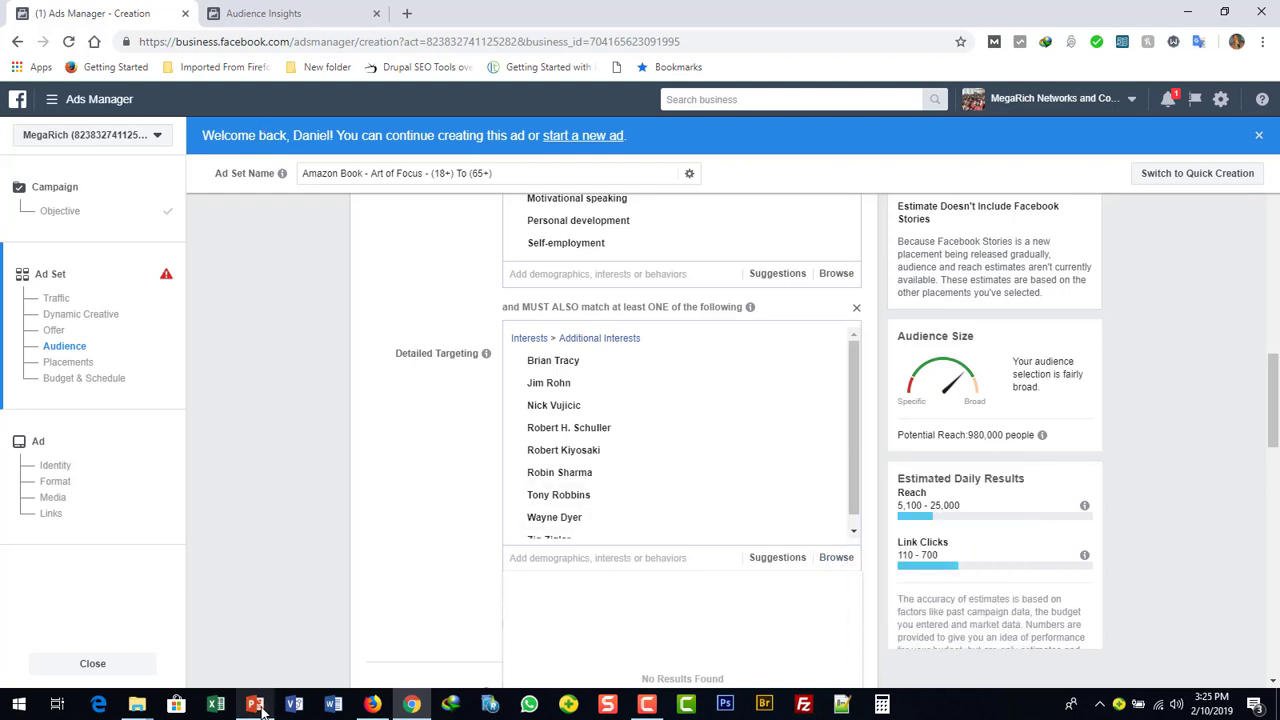
Step: Switch to Firefox, open the Wealthy Gorilla list of the 10 best motivational speakers in a new tab, and return to Ads Manager in Chrome
click(383, 706)
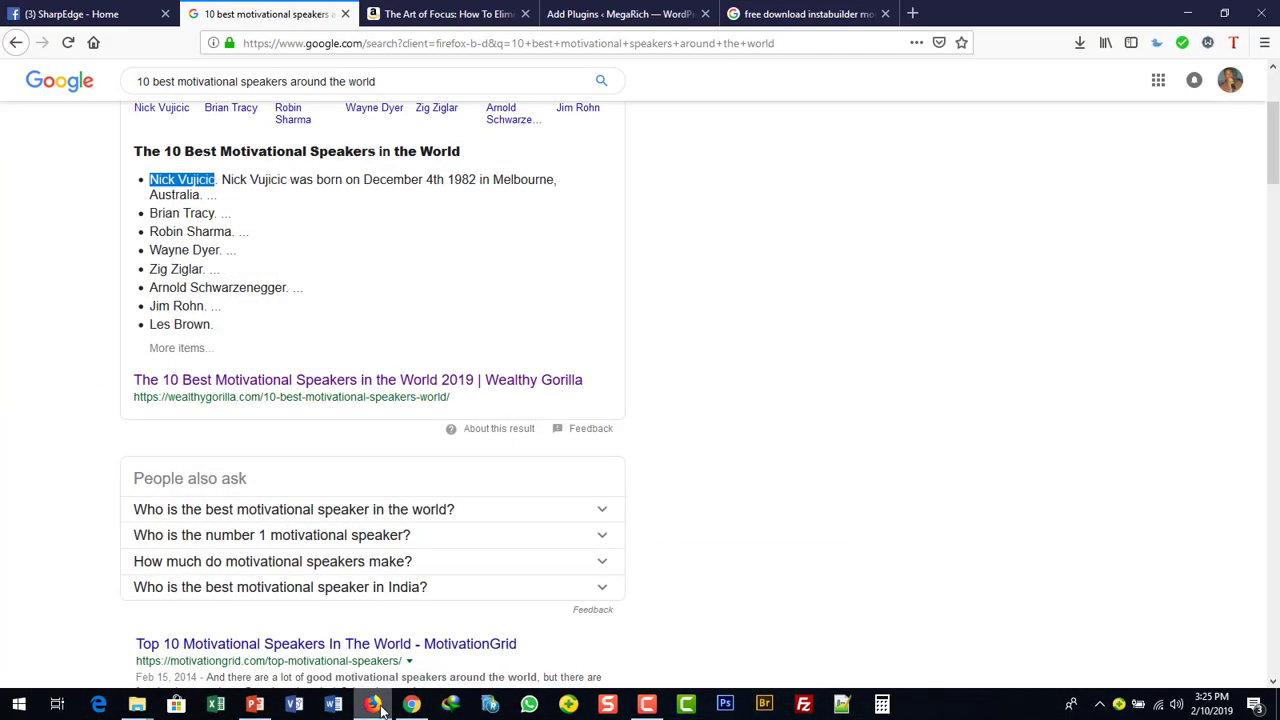
click(190, 357)
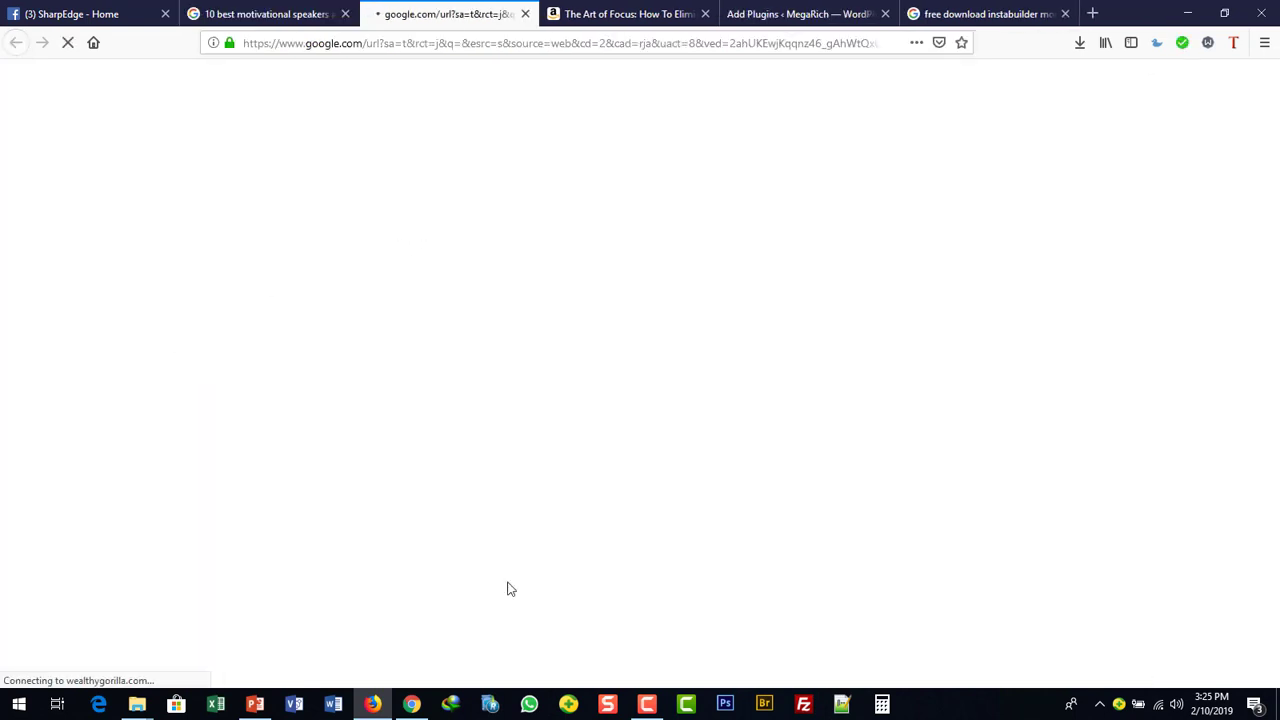
click(411, 704)
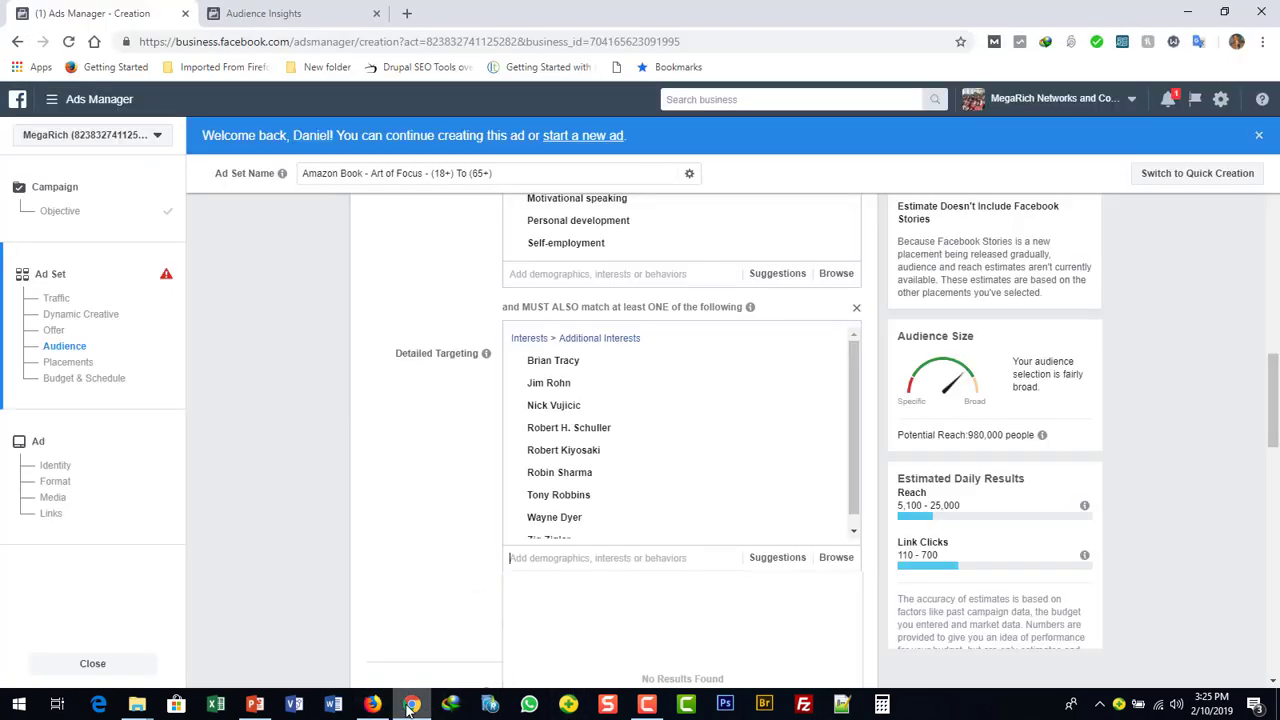
mouse_move(852, 540)
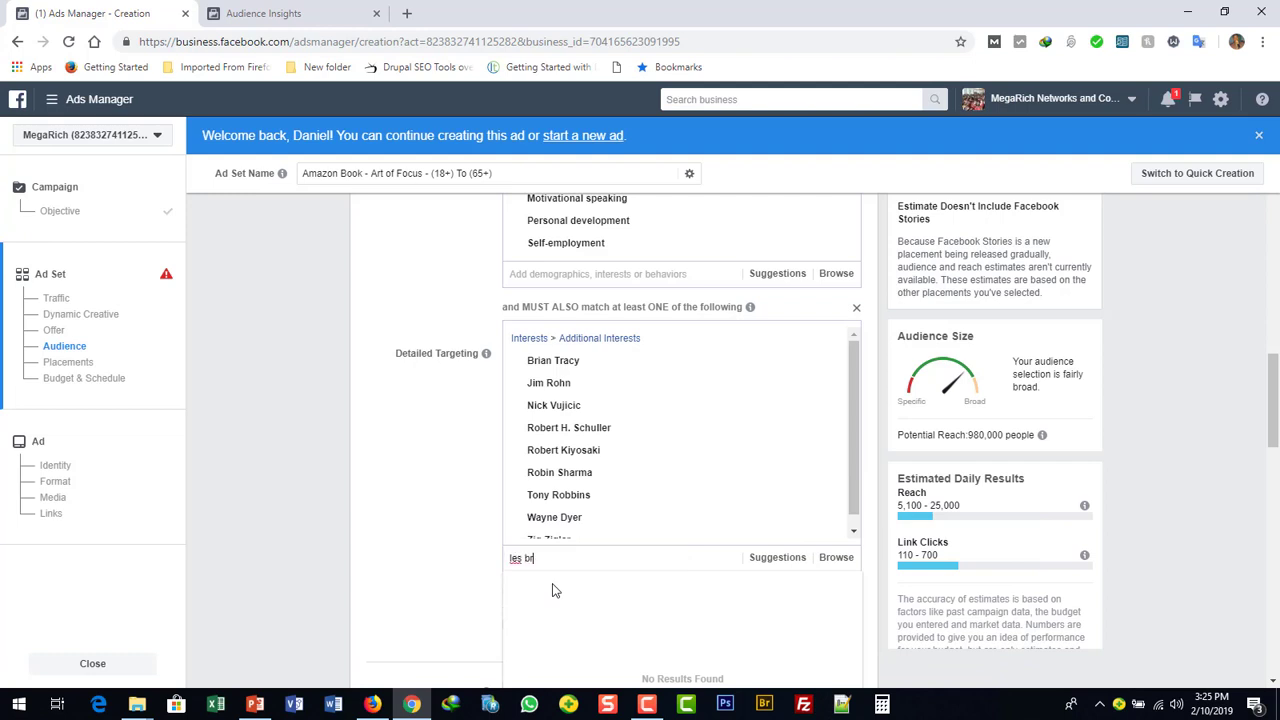
text(own)
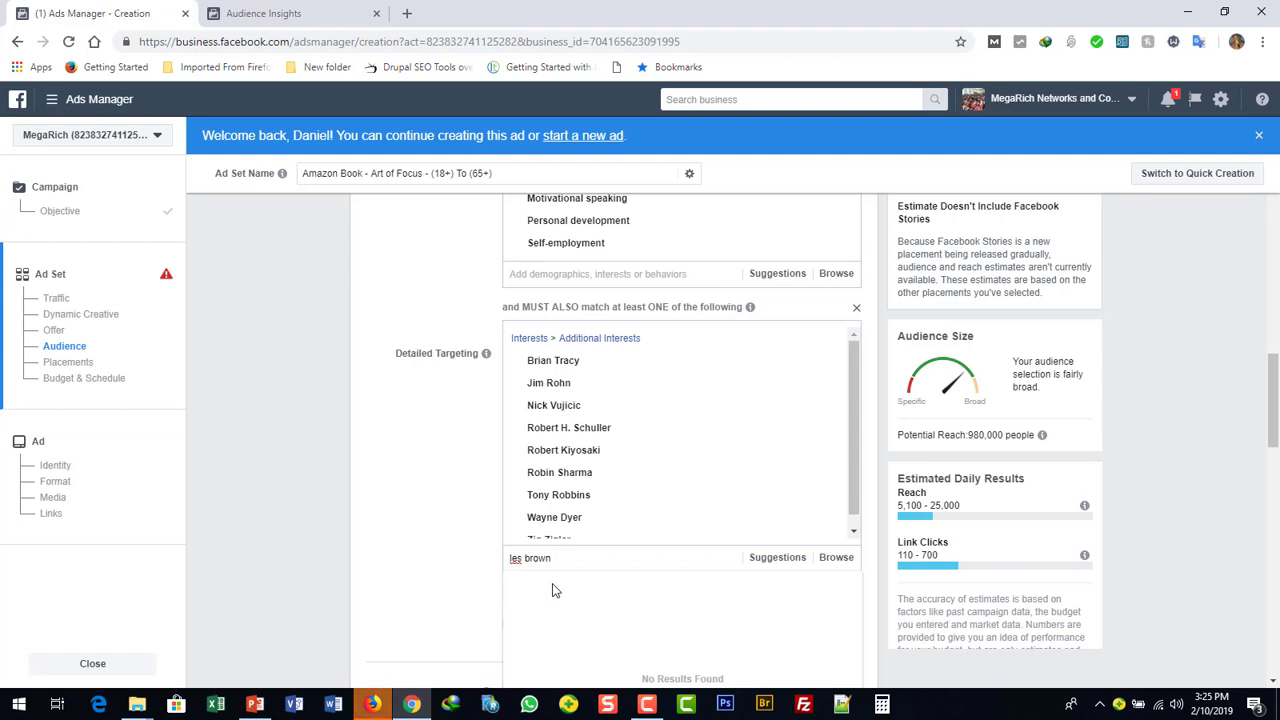
key(BackSpace)
key(BackSpace)
key(BackSpace)
key(BackSpace)
key(BackSpace)
key(BackSpace)
key(BackSpace)
key(BackSpace)
key(BackSpace)
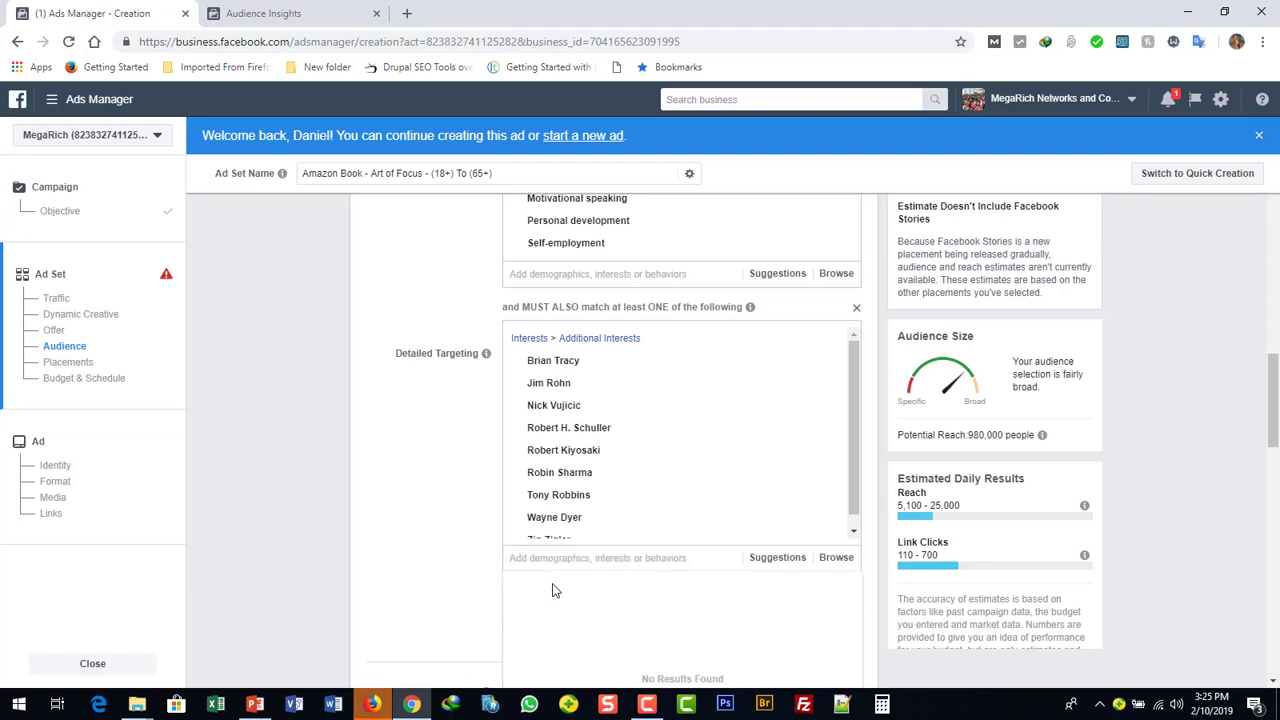
Step: Search for Les Brown as an interest for the must-also-match group
text(les)
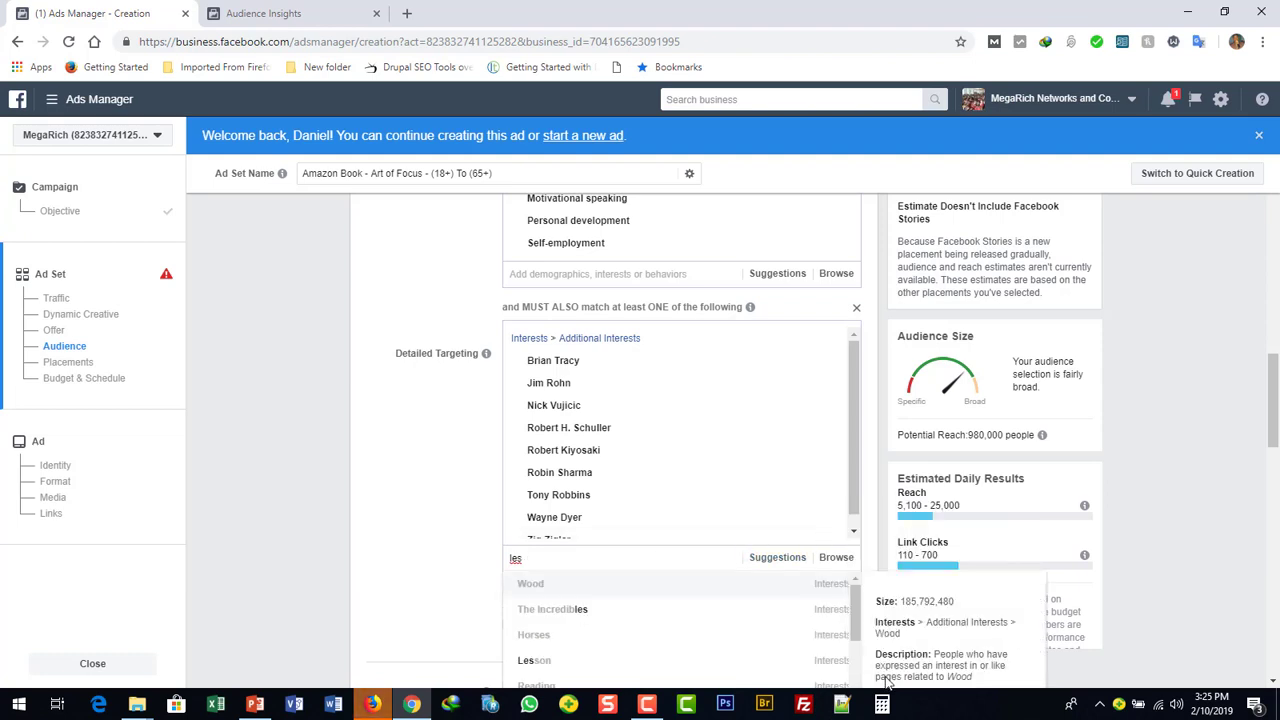
scroll(944, 540, down, 1)
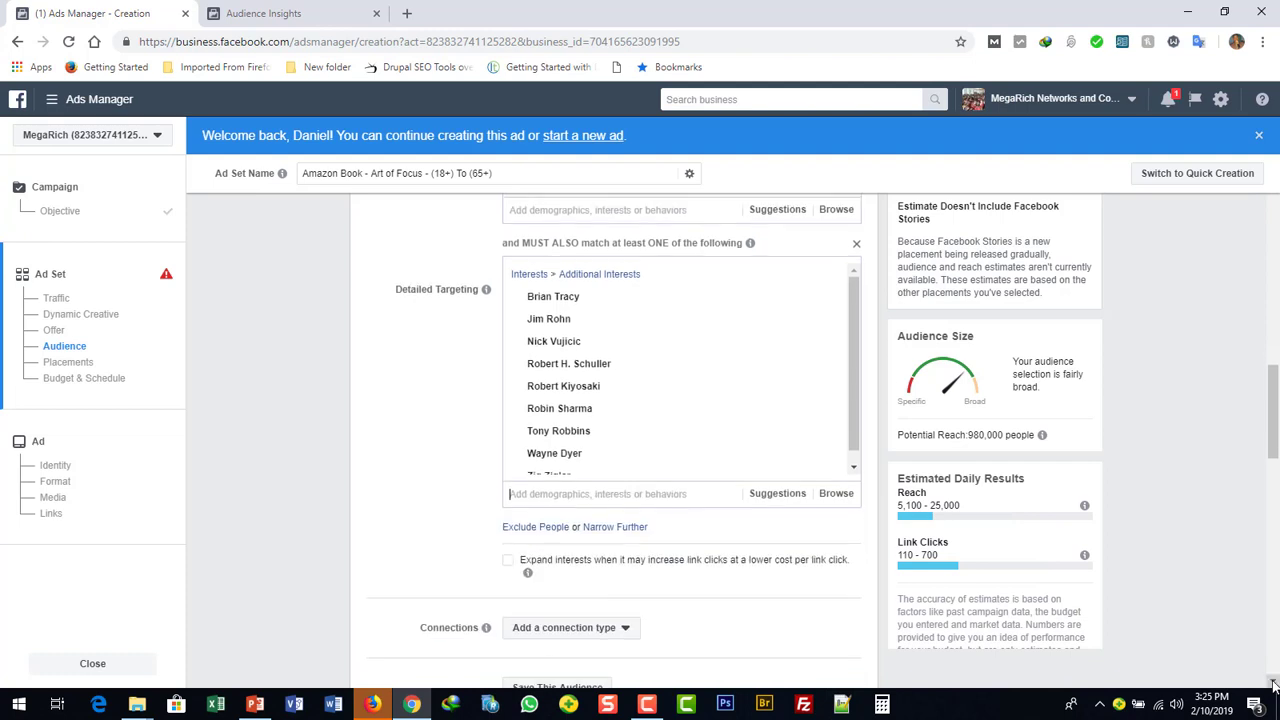
text(les brown)
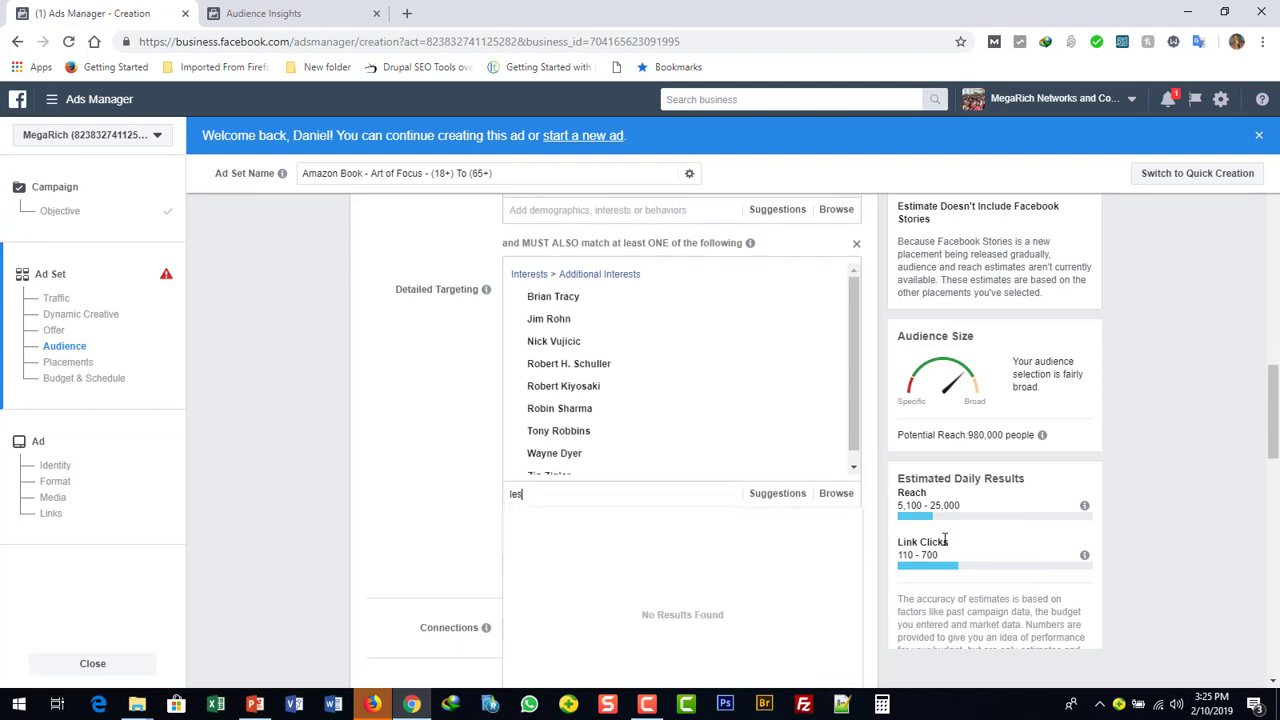
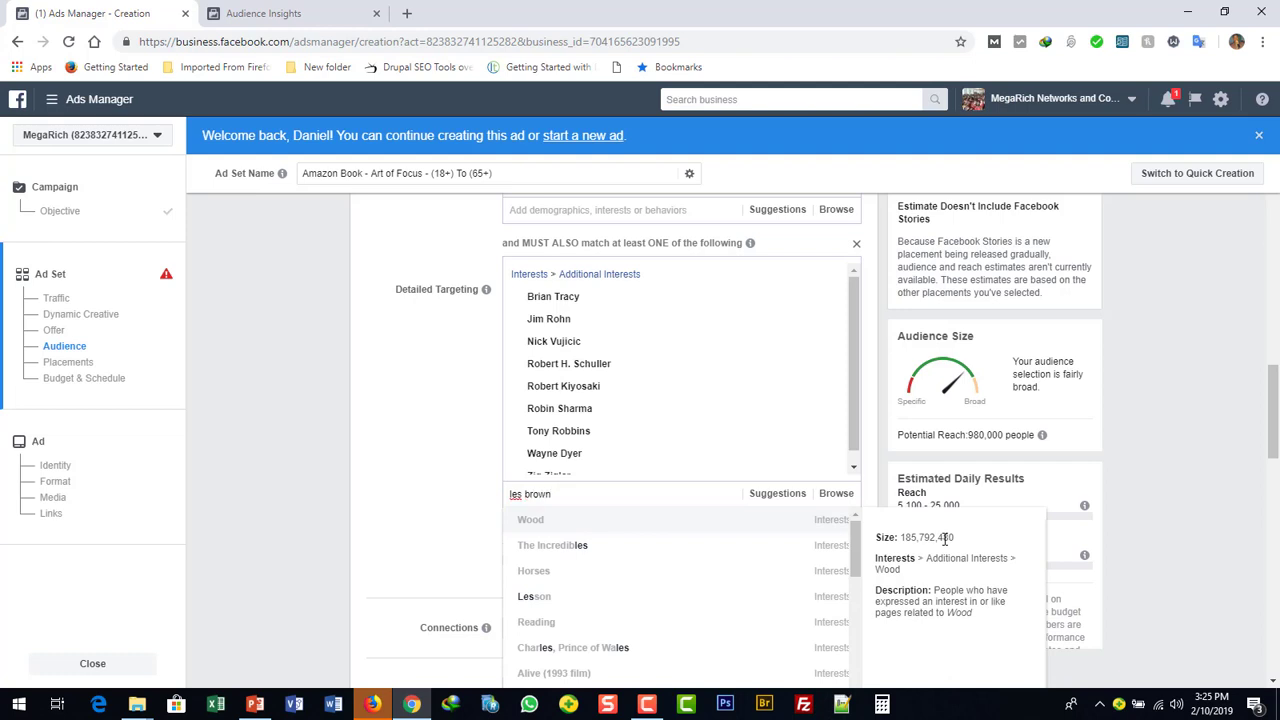
key(Down)
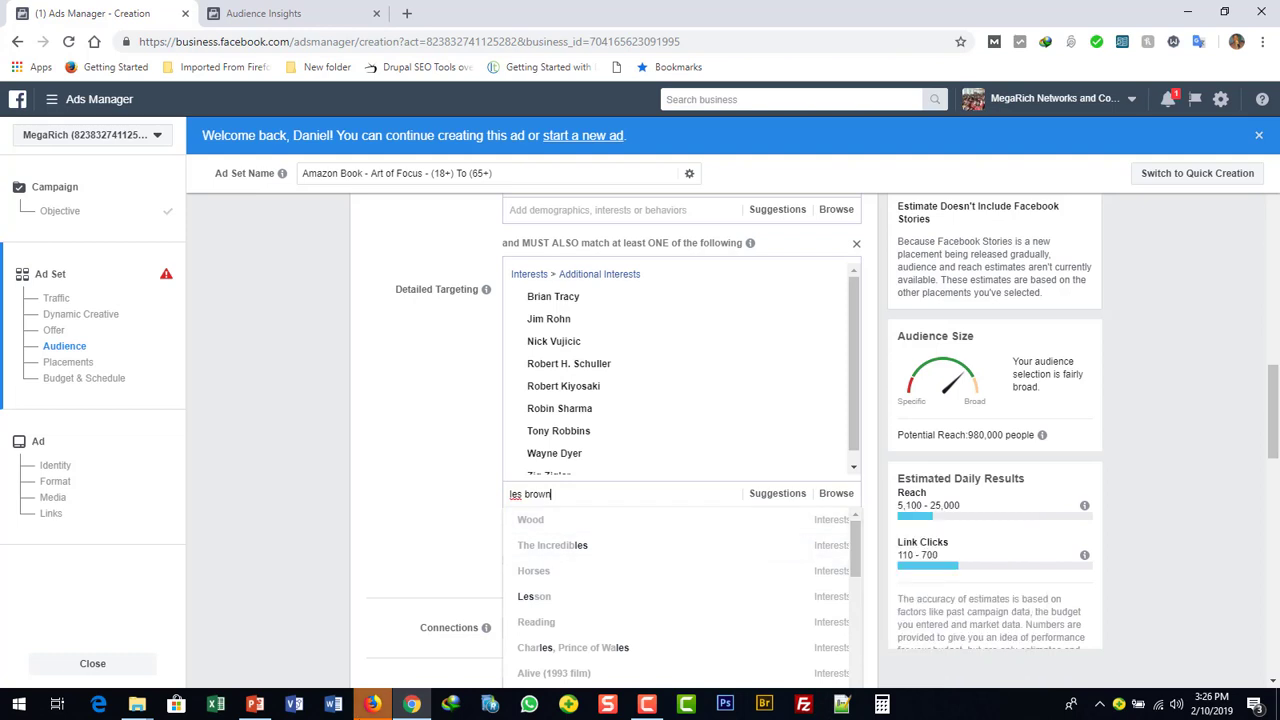
Step: Switch to Firefox, decline the Wealthy Gorilla notification request, and return to the Google results for motivational speakers
click(371, 704)
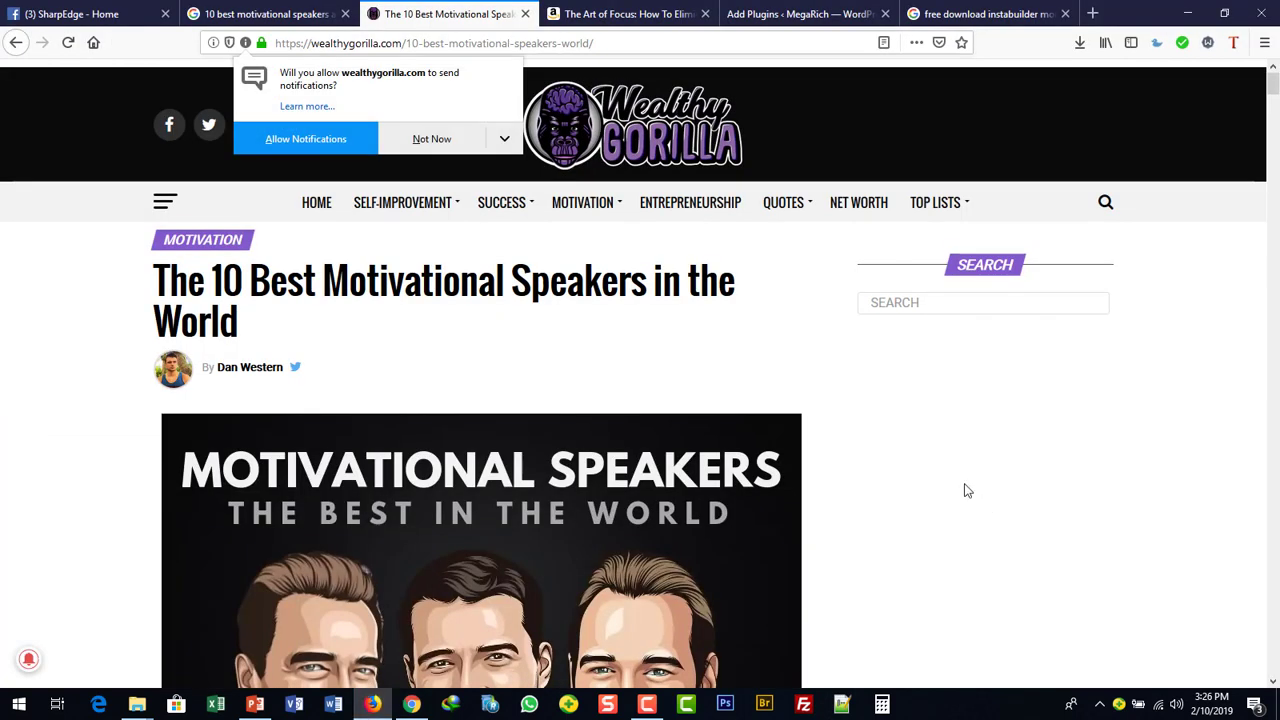
click(433, 146)
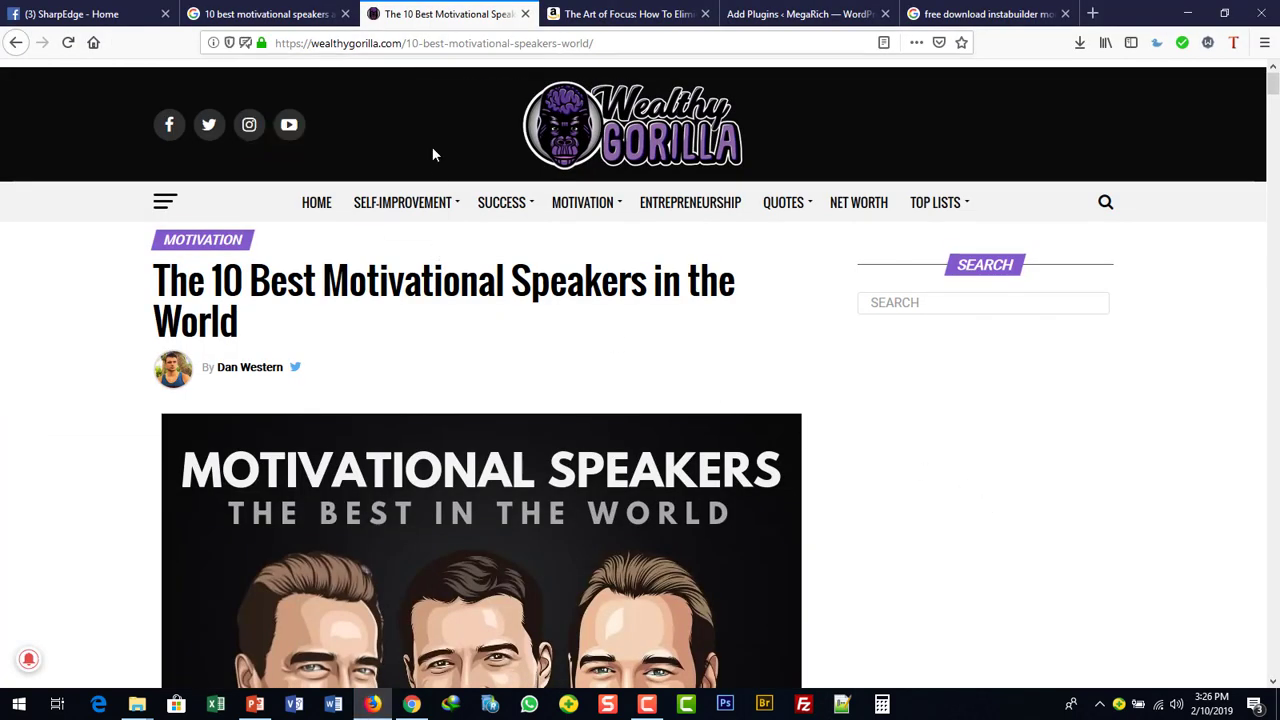
click(263, 14)
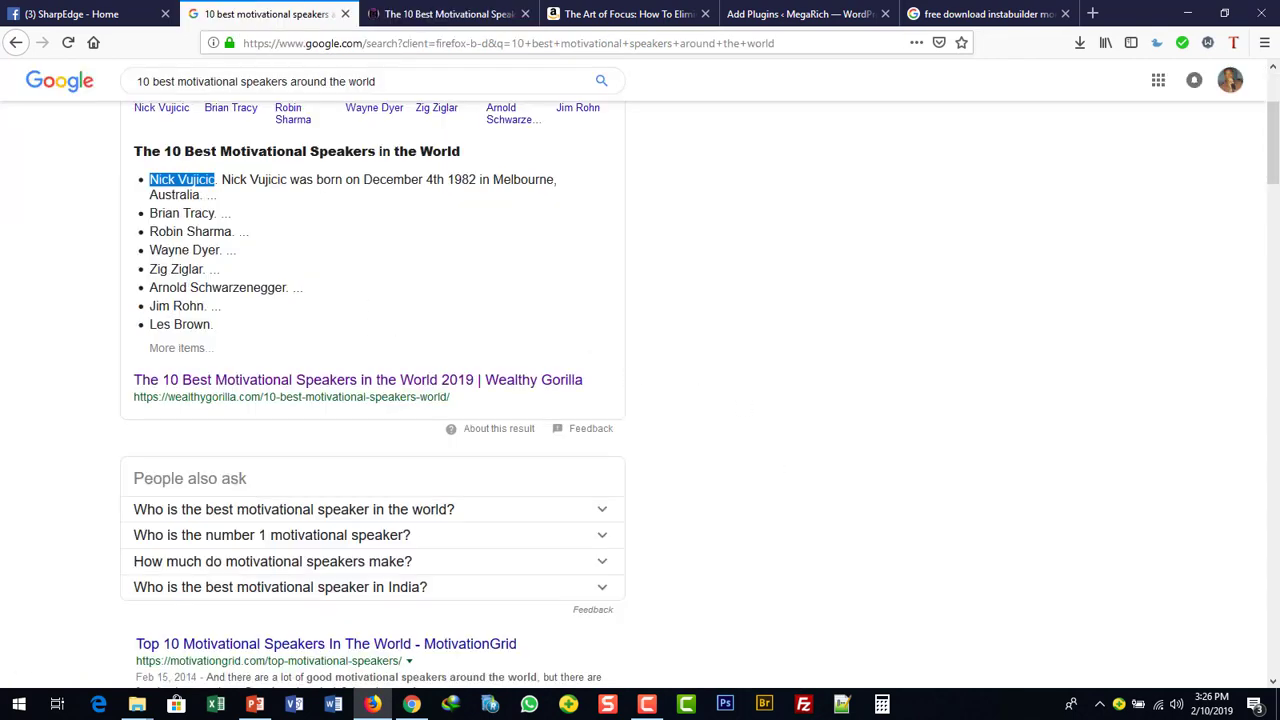
Step: Look through the search results and open the VirtualSpeech Top 15 and the Top 25 Best Motivational Speakers articles in new tabs
scroll(1275, 628, down, 6)
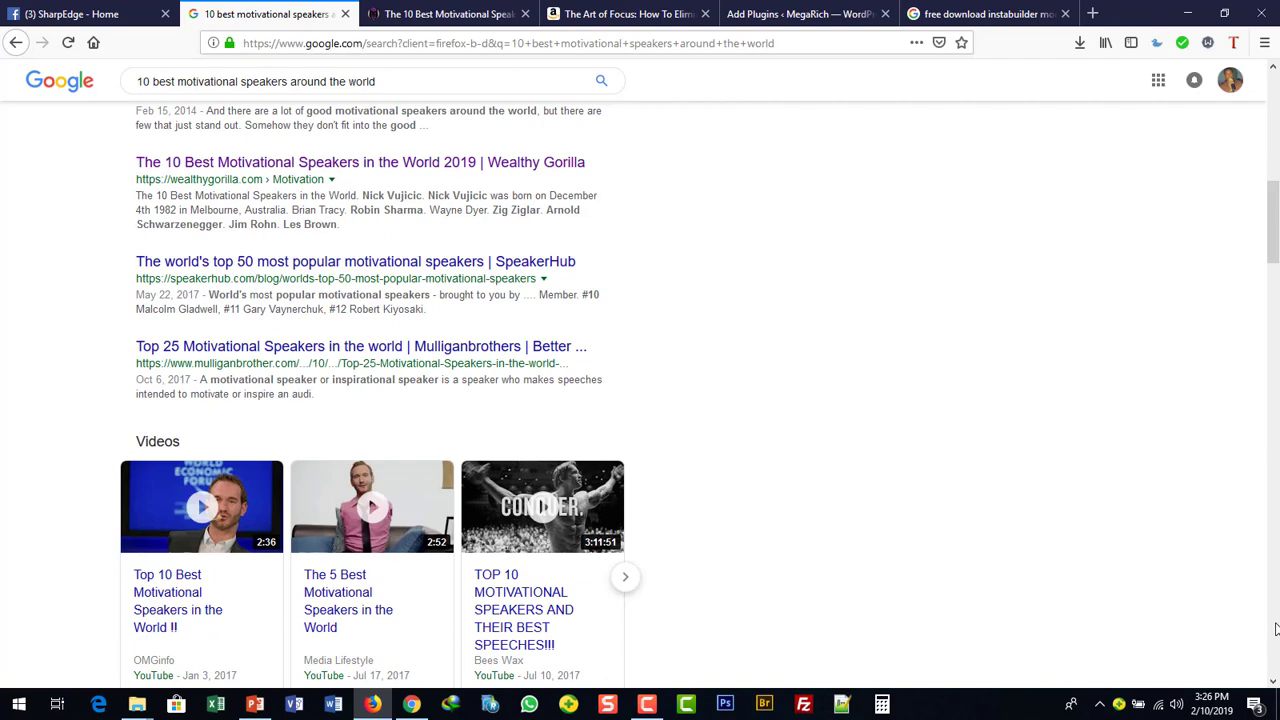
scroll(1270, 640, down, 4)
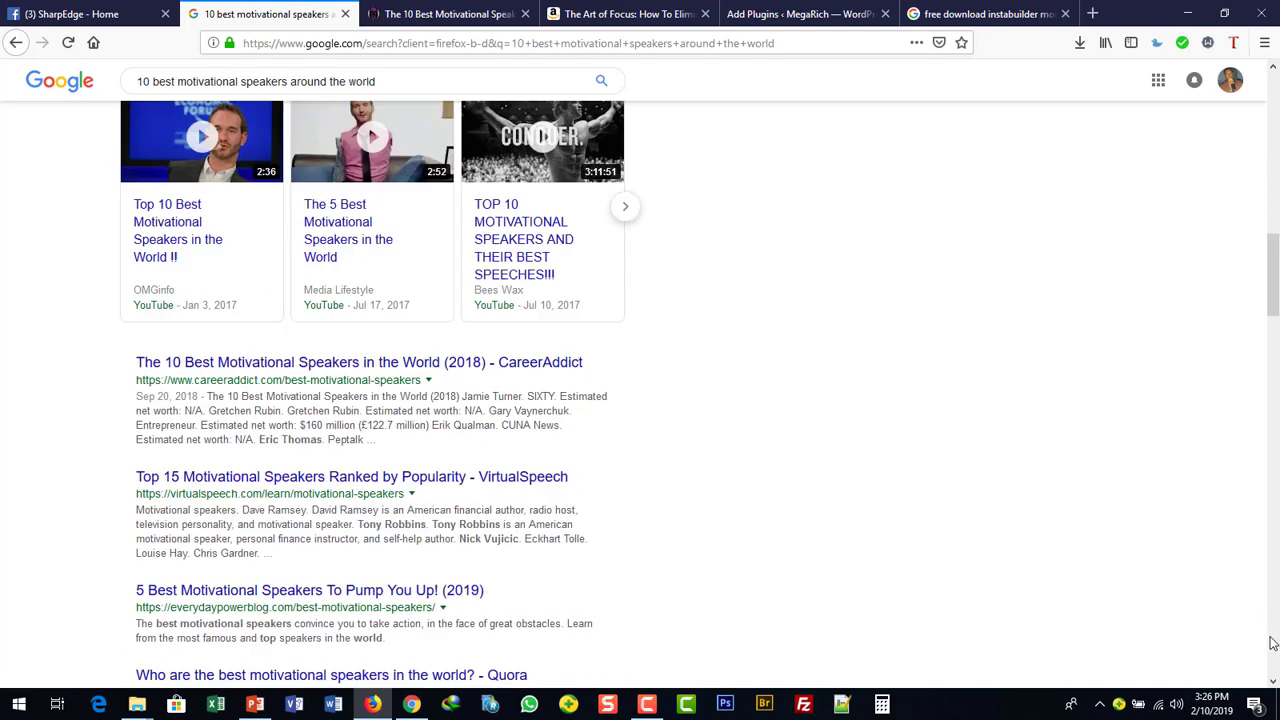
scroll(1273, 643, down, 8)
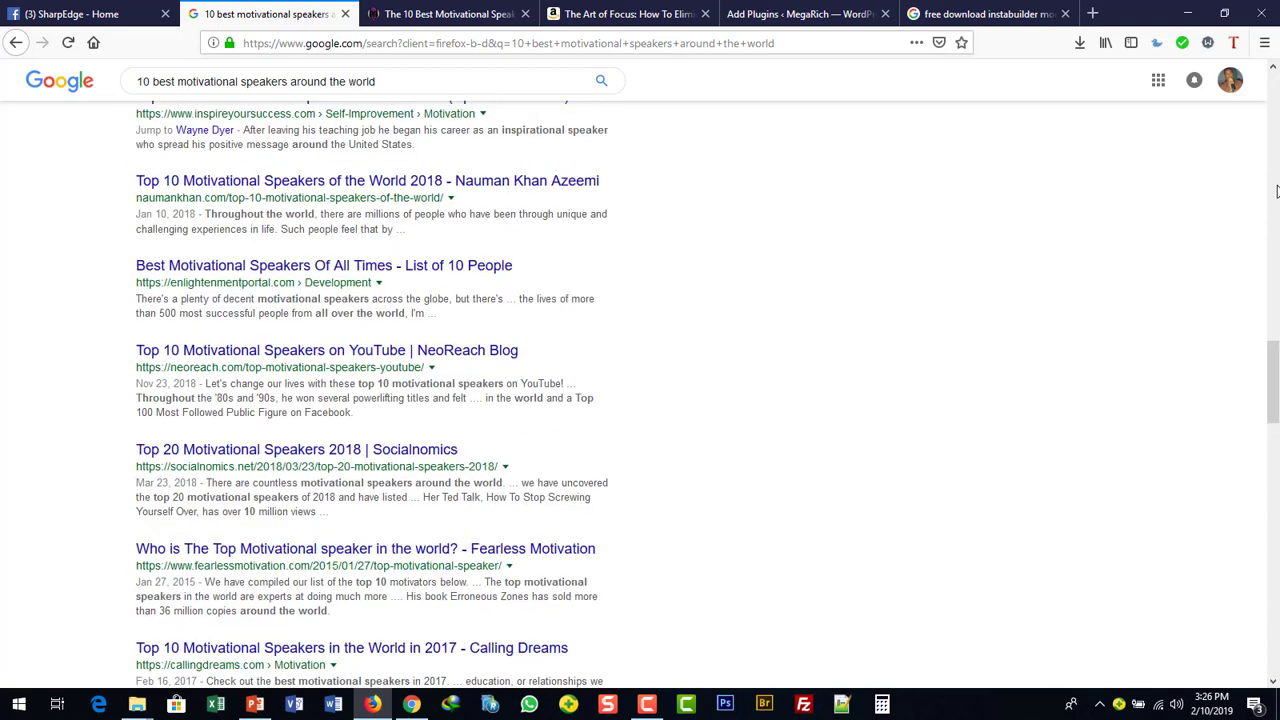
scroll(1277, 190, up, 8)
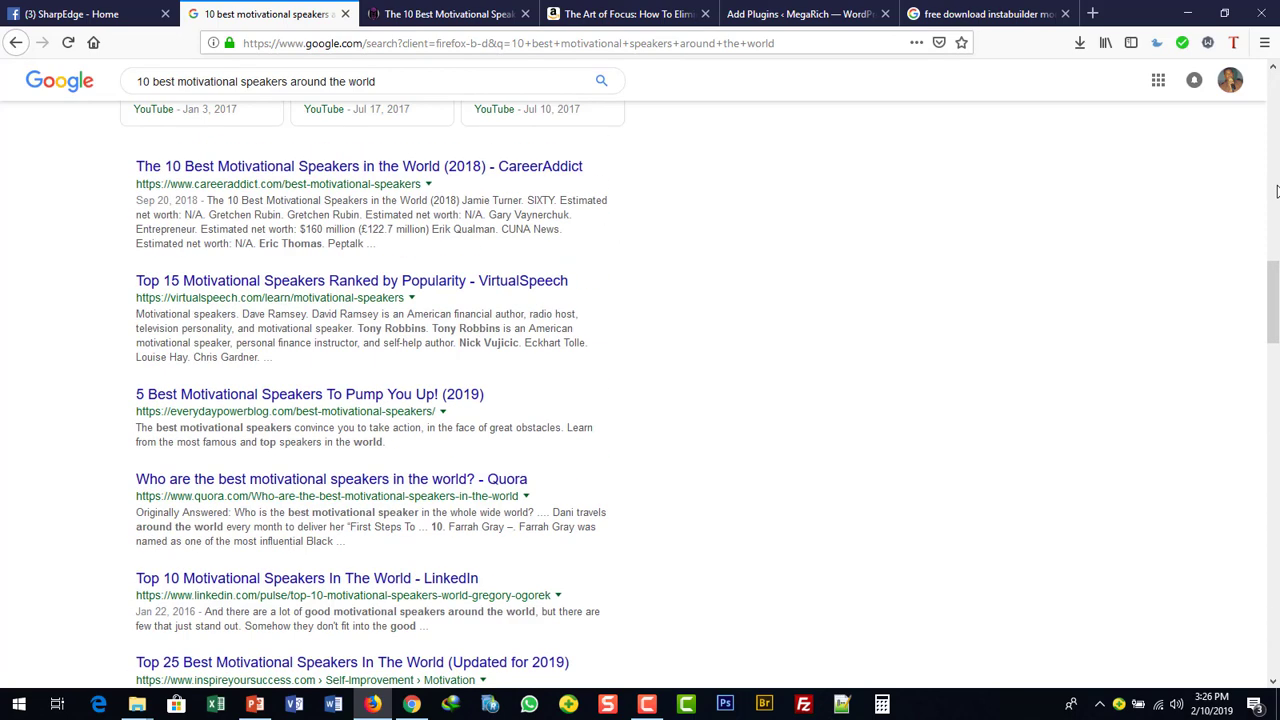
click(437, 289)
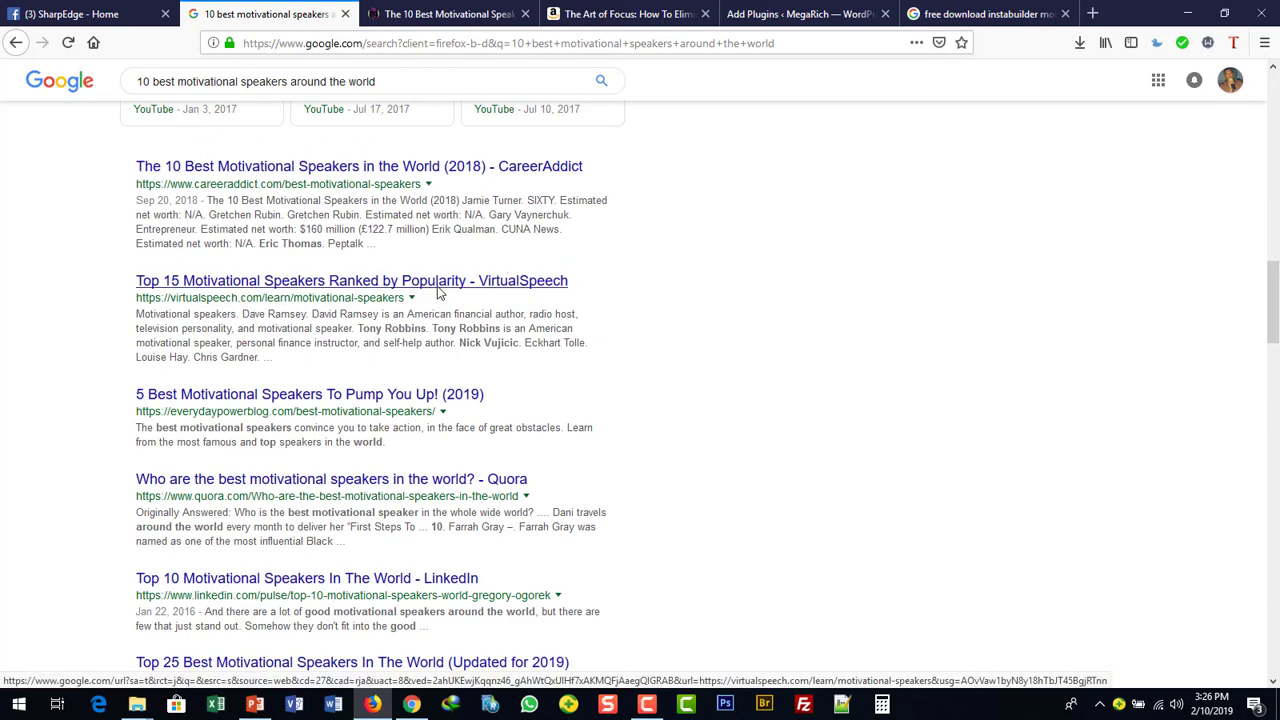
right_click(437, 289)
click(470, 289)
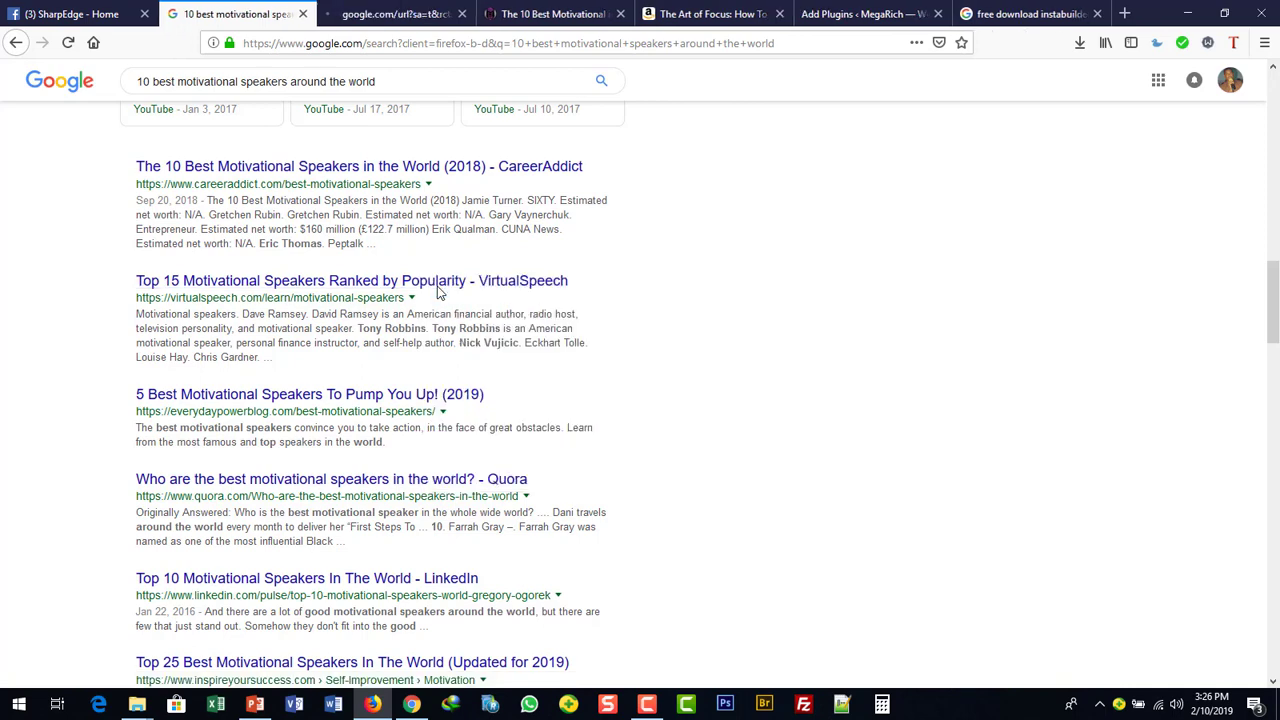
right_click(252, 668)
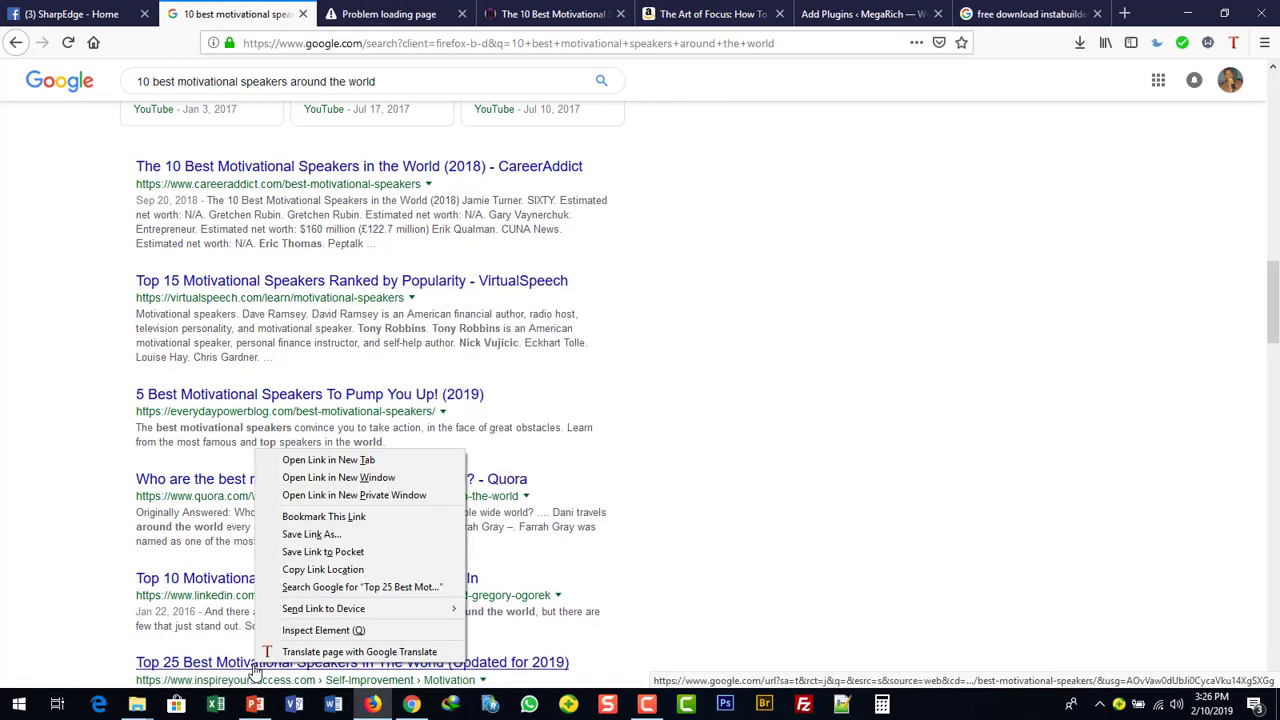
click(388, 461)
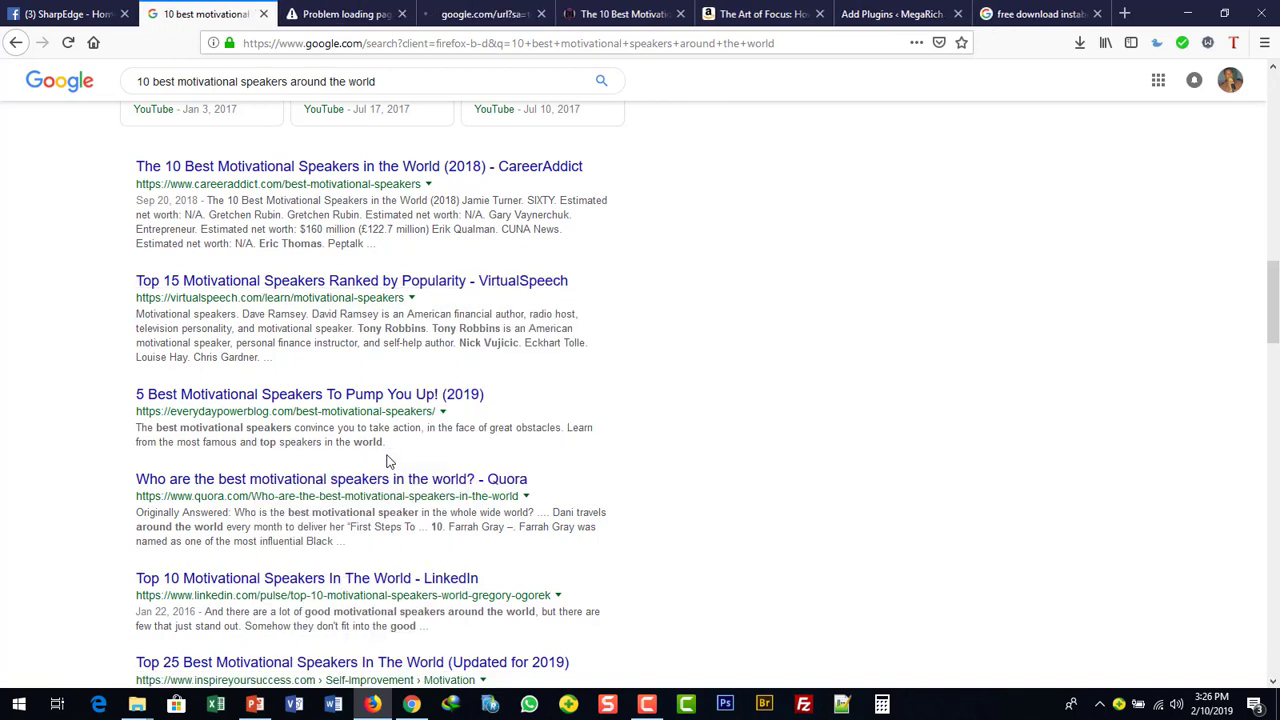
Step: Copy the web address of the VirtualSpeech Top 15 tab and retry loading the Top 25 speakers tab
click(350, 20)
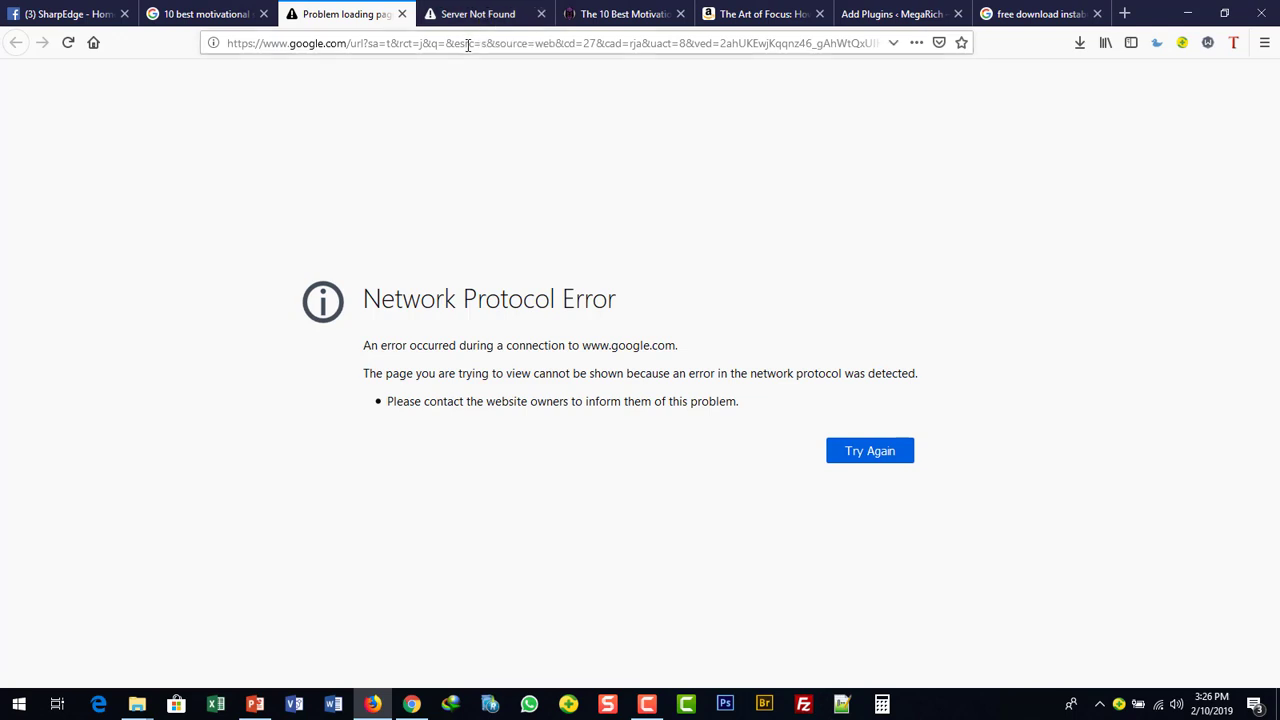
click(468, 44)
right_click(468, 44)
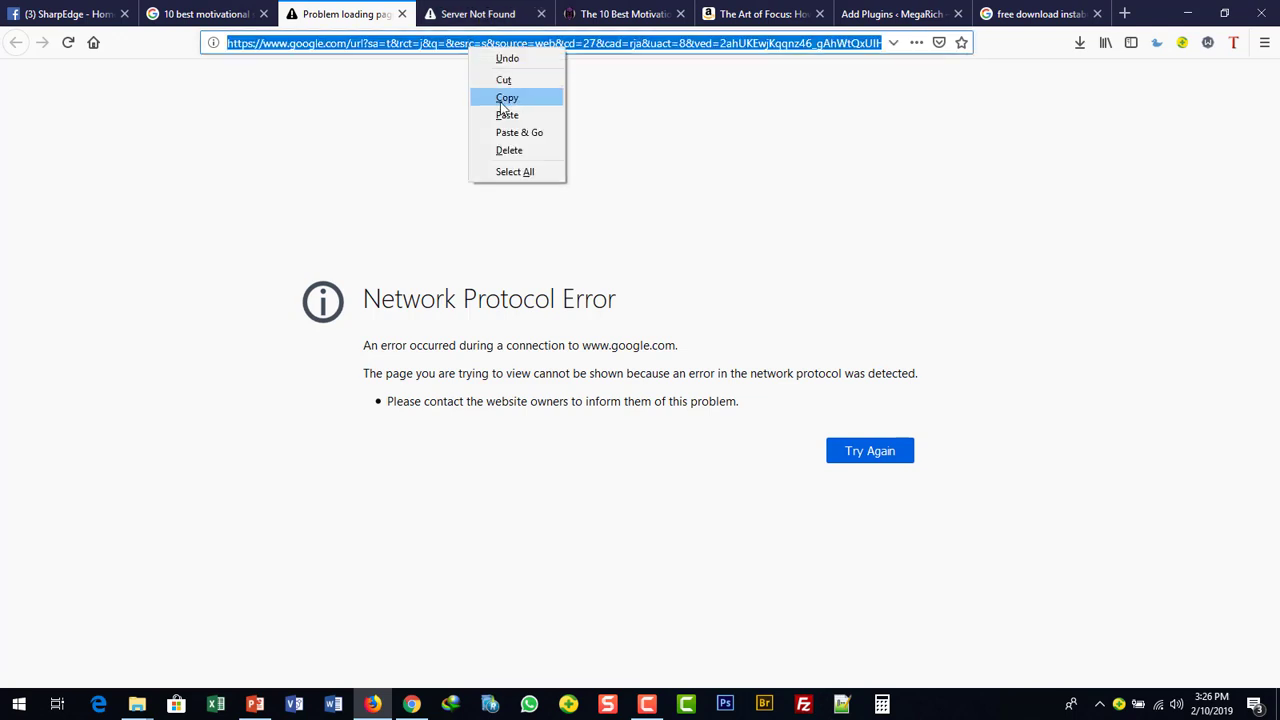
click(504, 98)
click(490, 14)
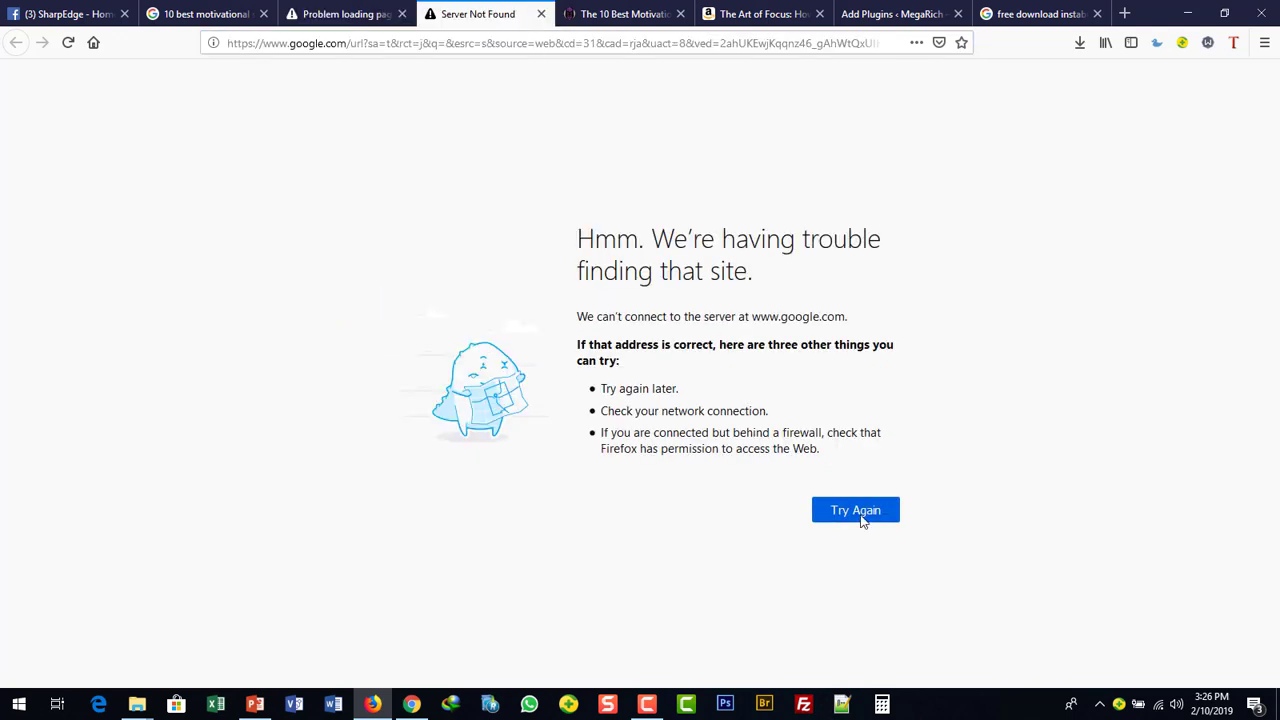
click(858, 512)
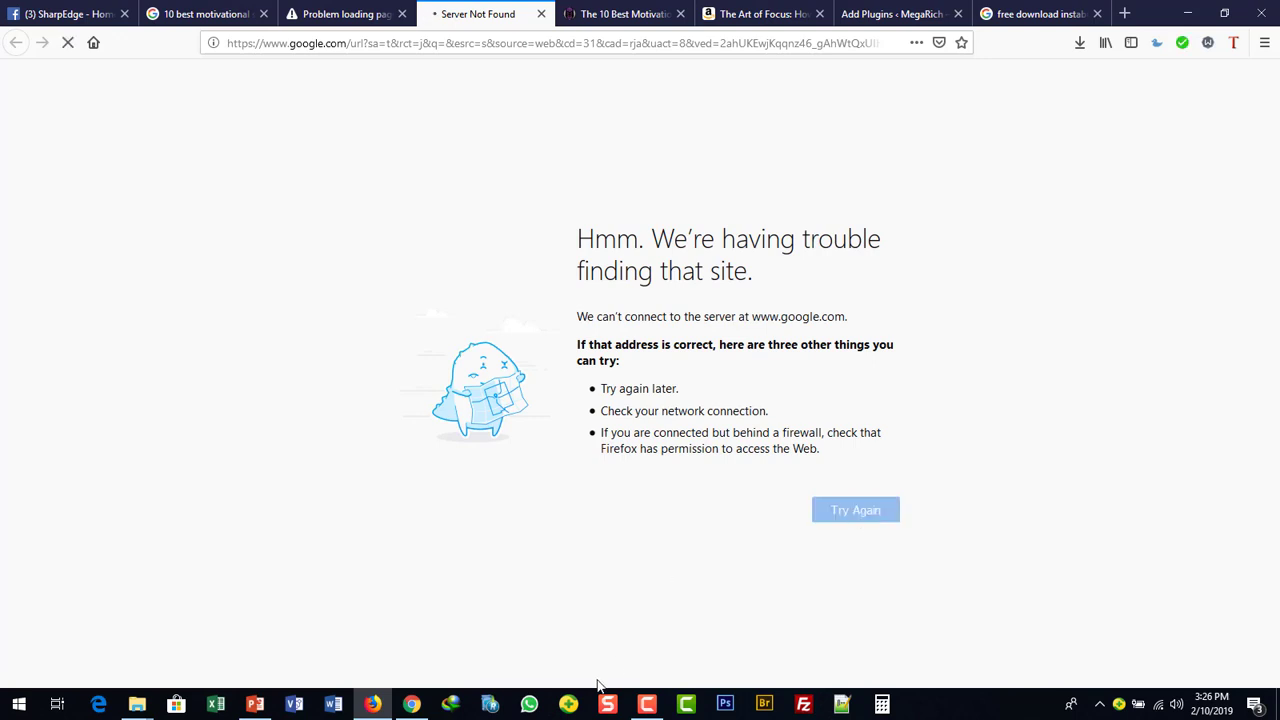
Step: Switch to Chrome, load the copied VirtualSpeech address in a new tab, and close the surplus empty tabs
click(412, 705)
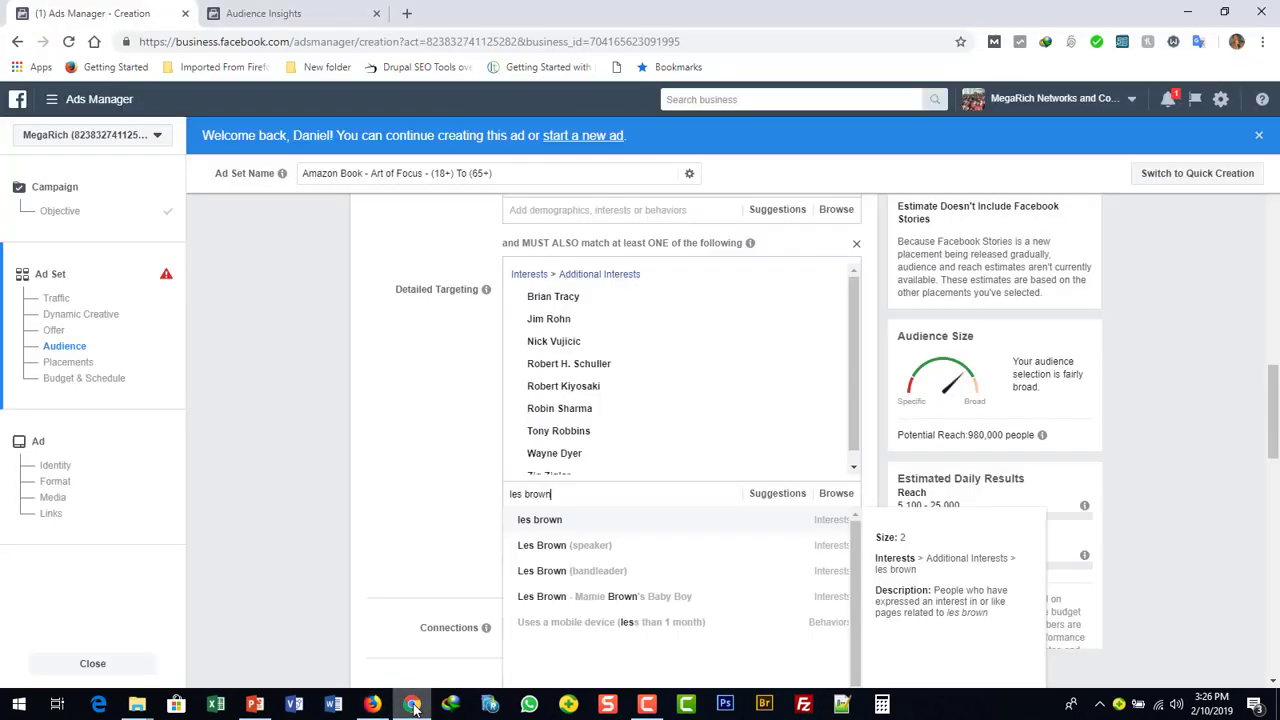
click(408, 16)
right_click(391, 42)
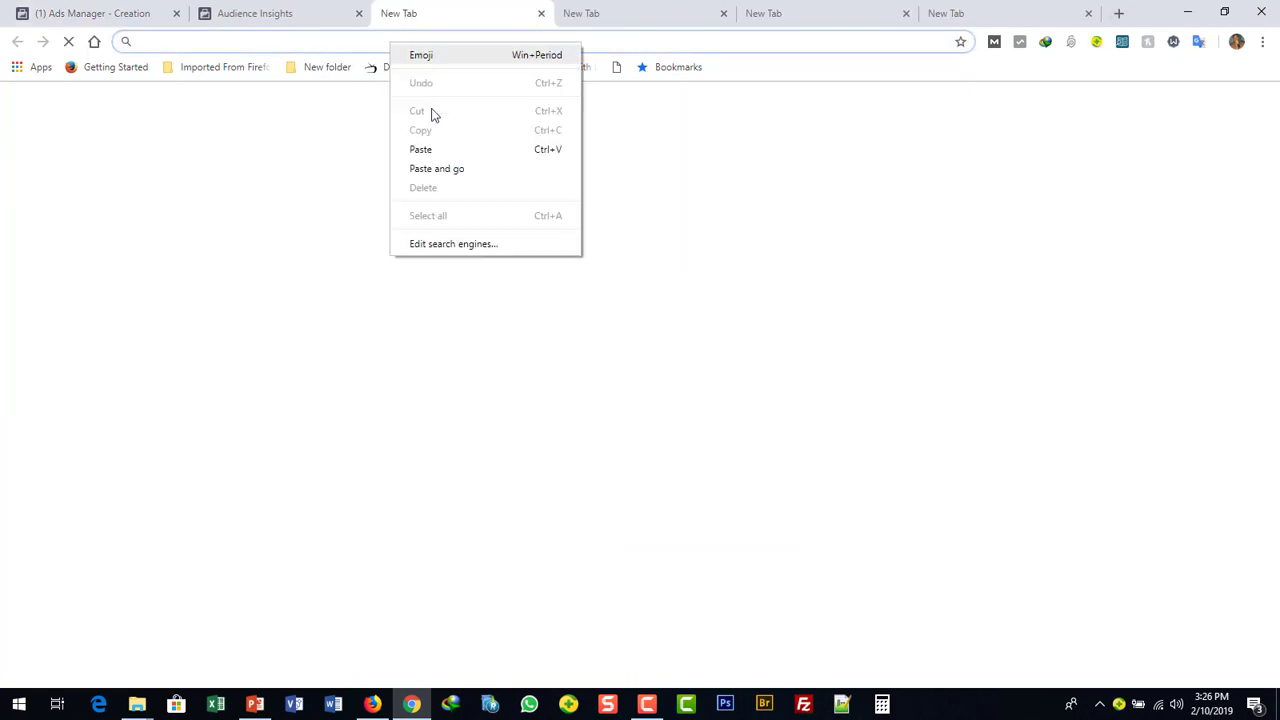
click(443, 169)
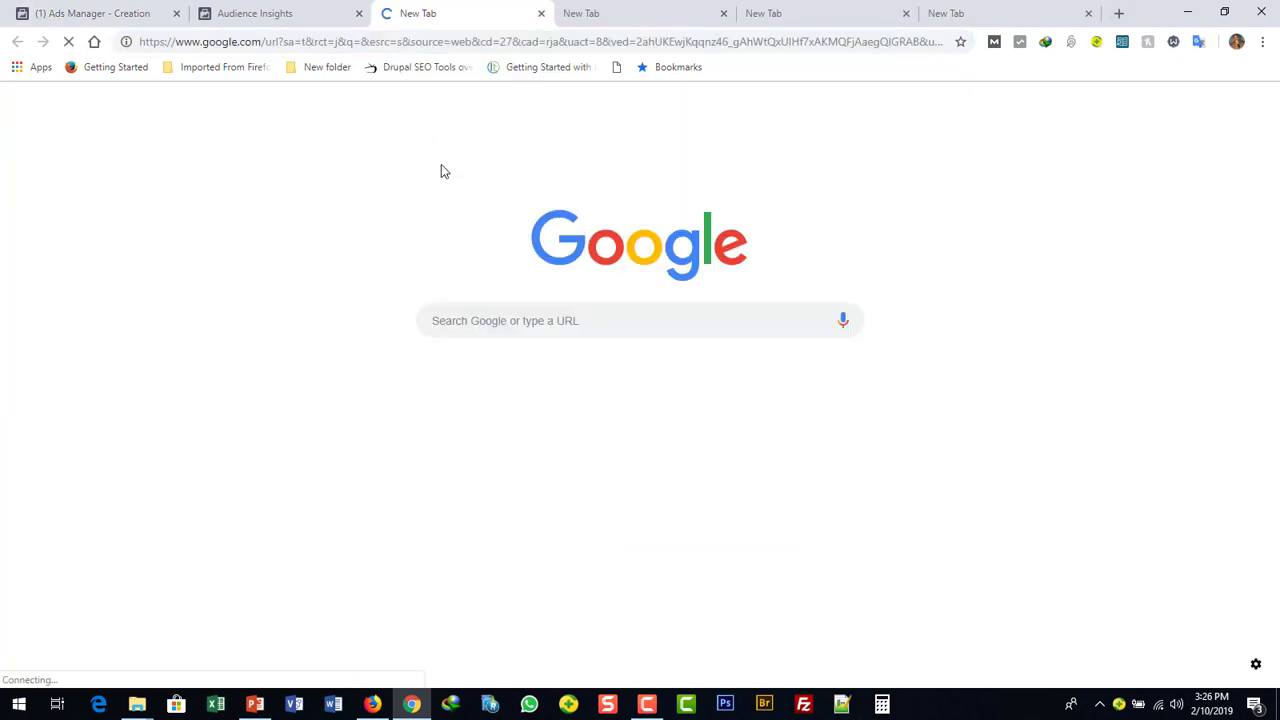
click(724, 14)
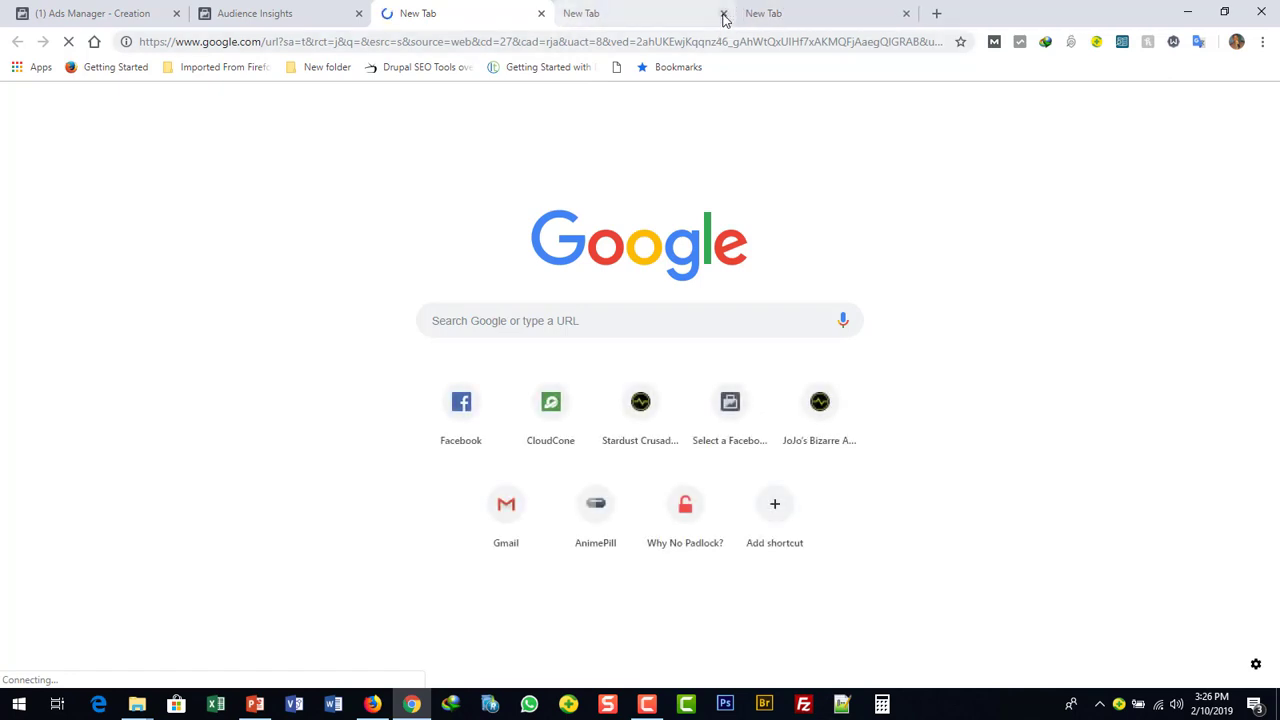
click(724, 14)
click(724, 14)
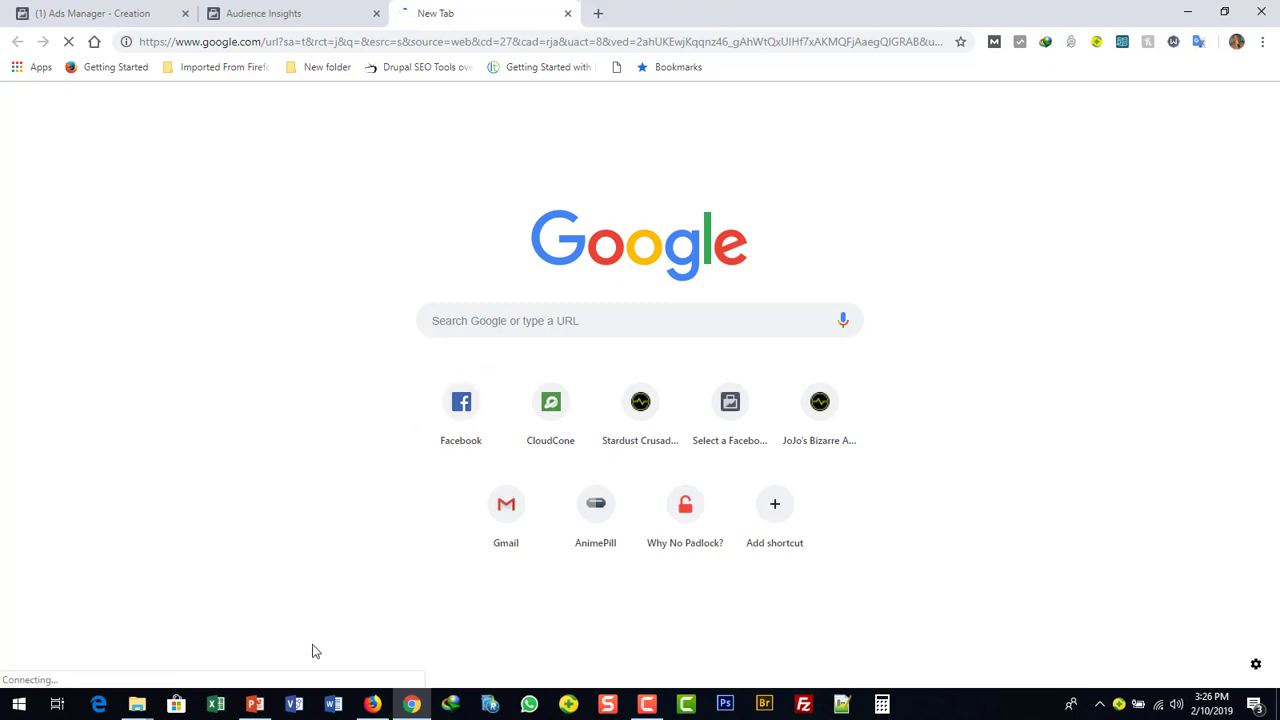
Step: Switch to Firefox, look through Wealthy Gorilla's 10 Best Motivational Speakers article, close its tab, and check the tabs that failed to load
click(380, 712)
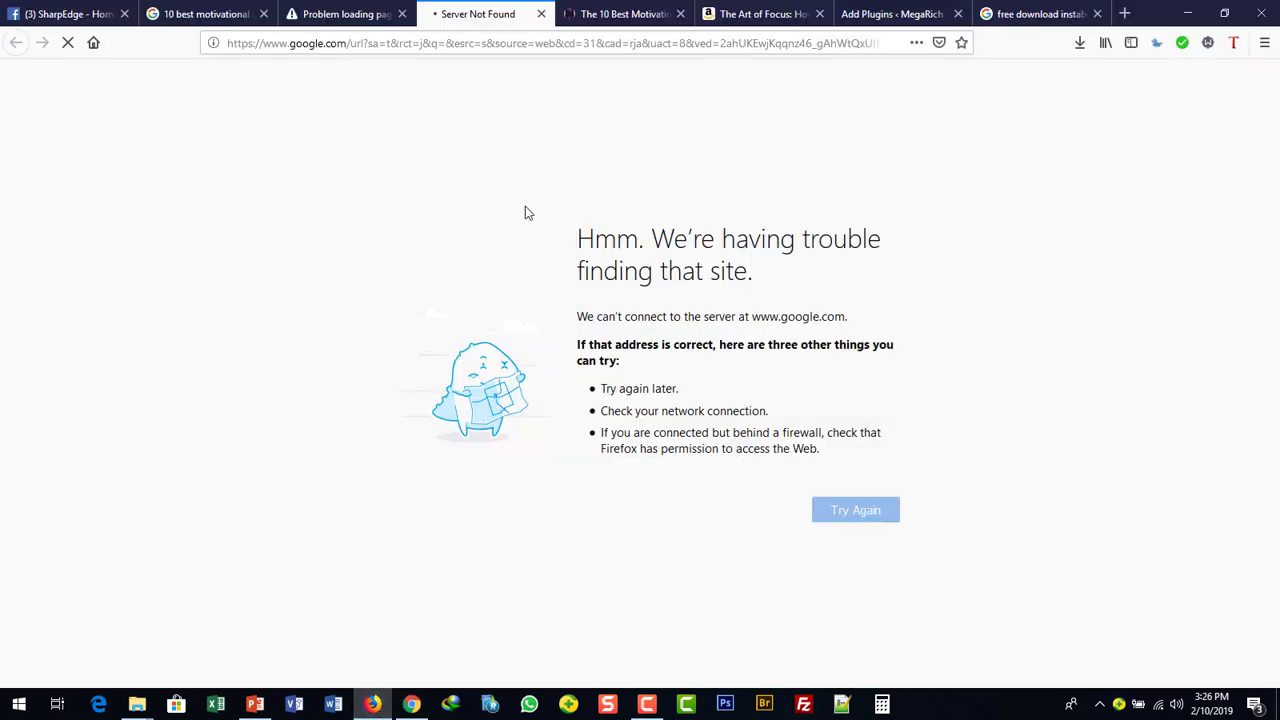
click(620, 15)
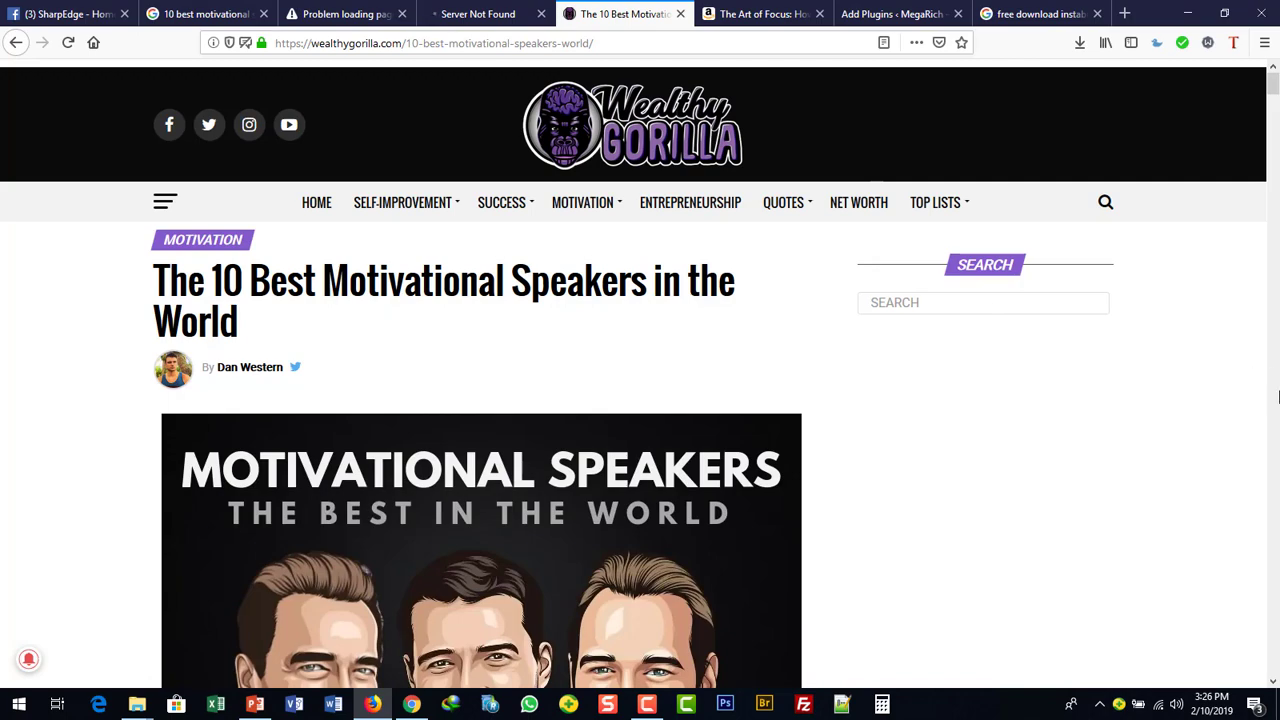
scroll(1277, 471, down, 15)
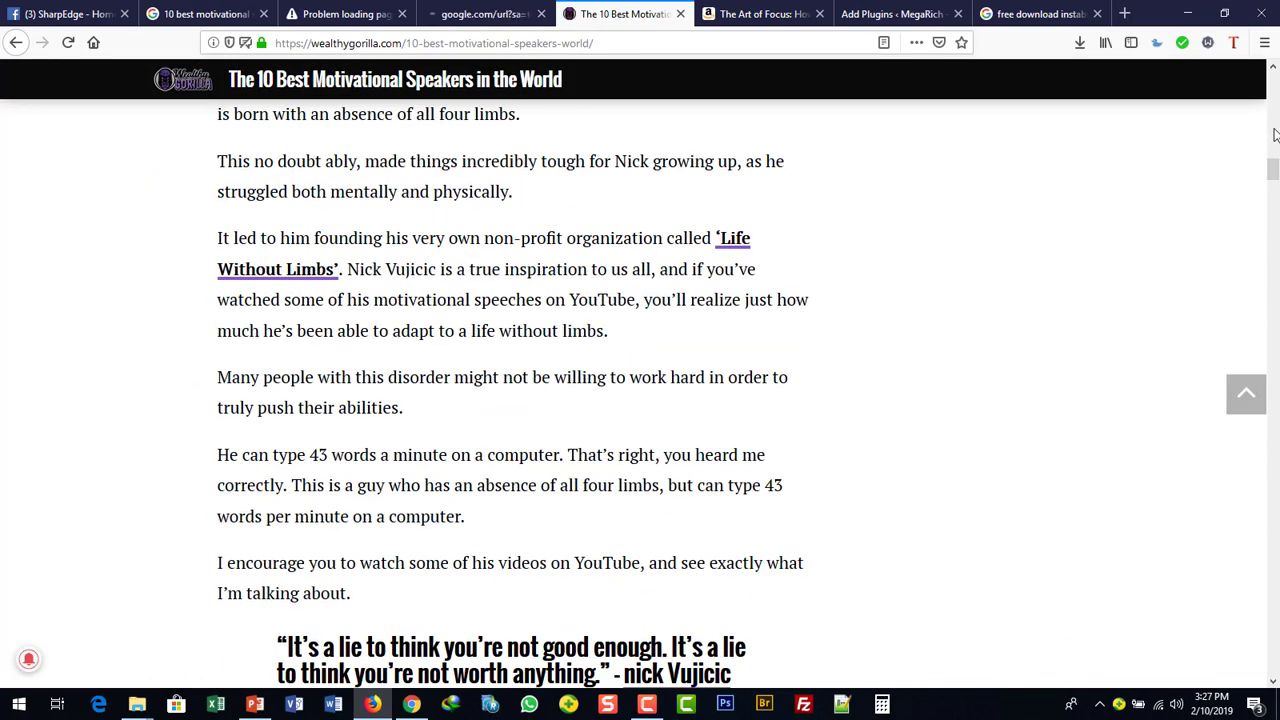
scroll(1275, 135, up, 3)
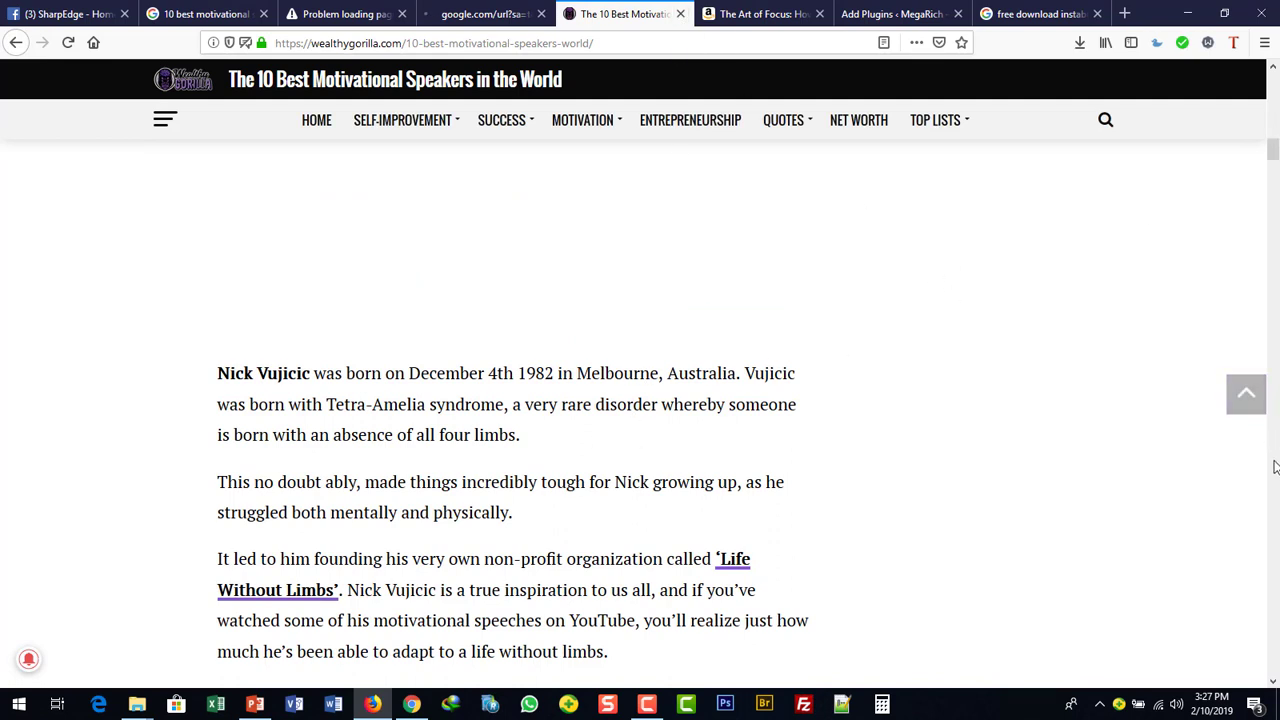
scroll(1275, 467, down, 3)
scroll(1275, 467, down, 15)
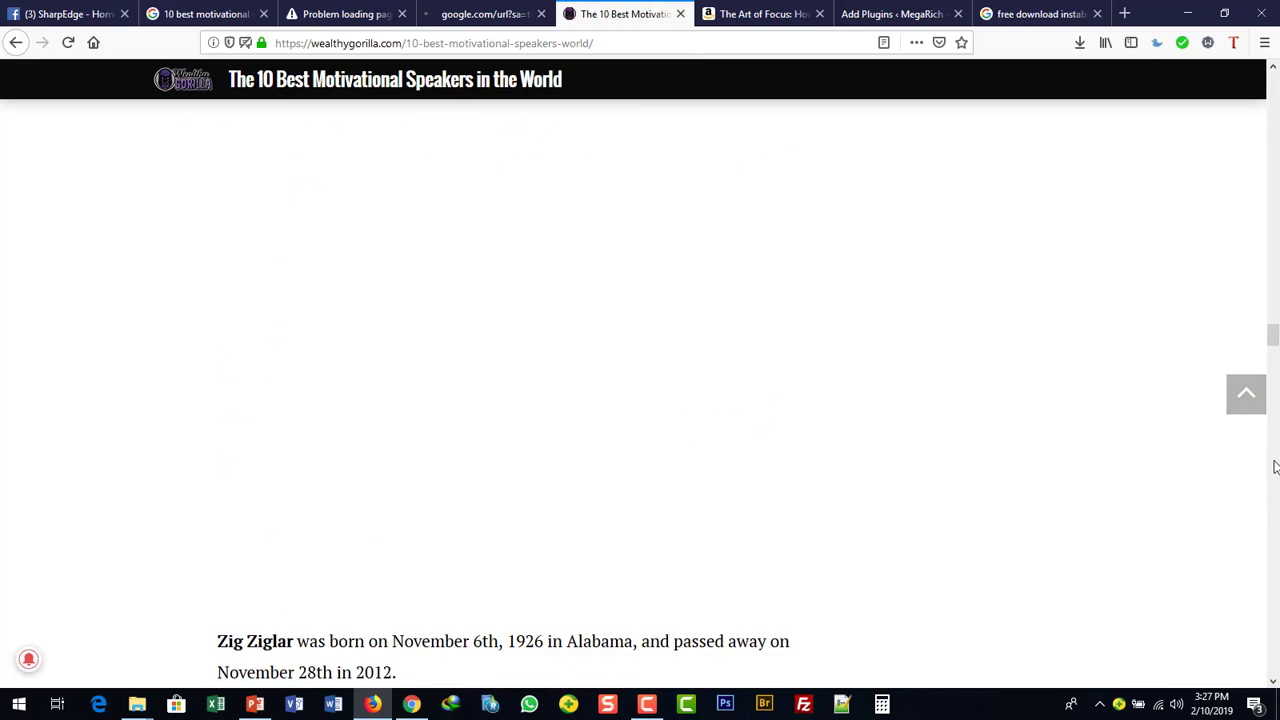
scroll(1275, 467, down, 10)
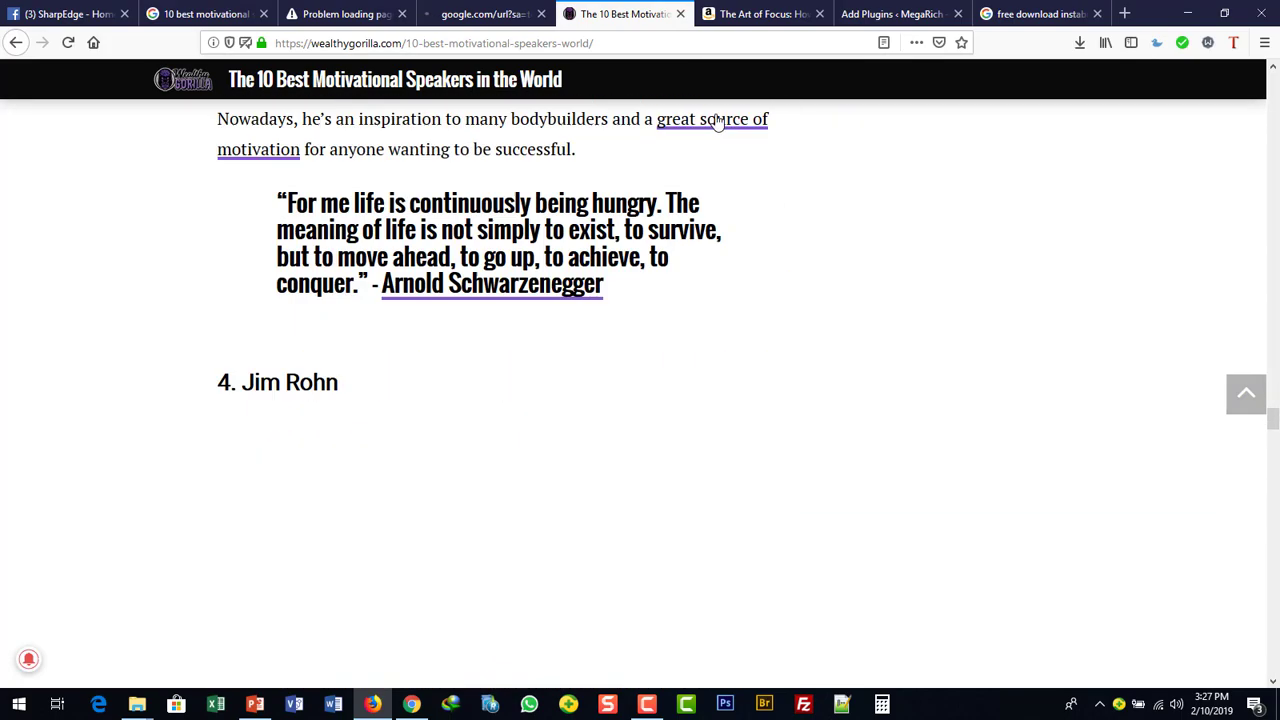
click(680, 14)
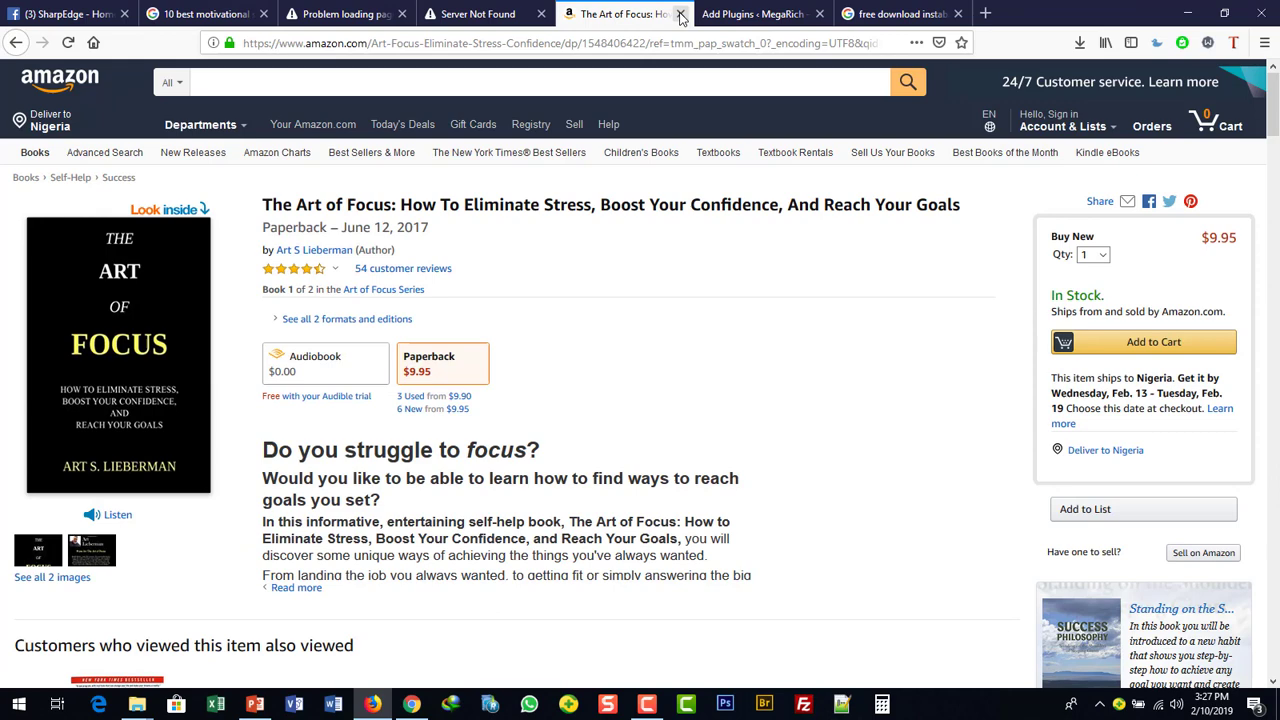
click(455, 15)
click(358, 18)
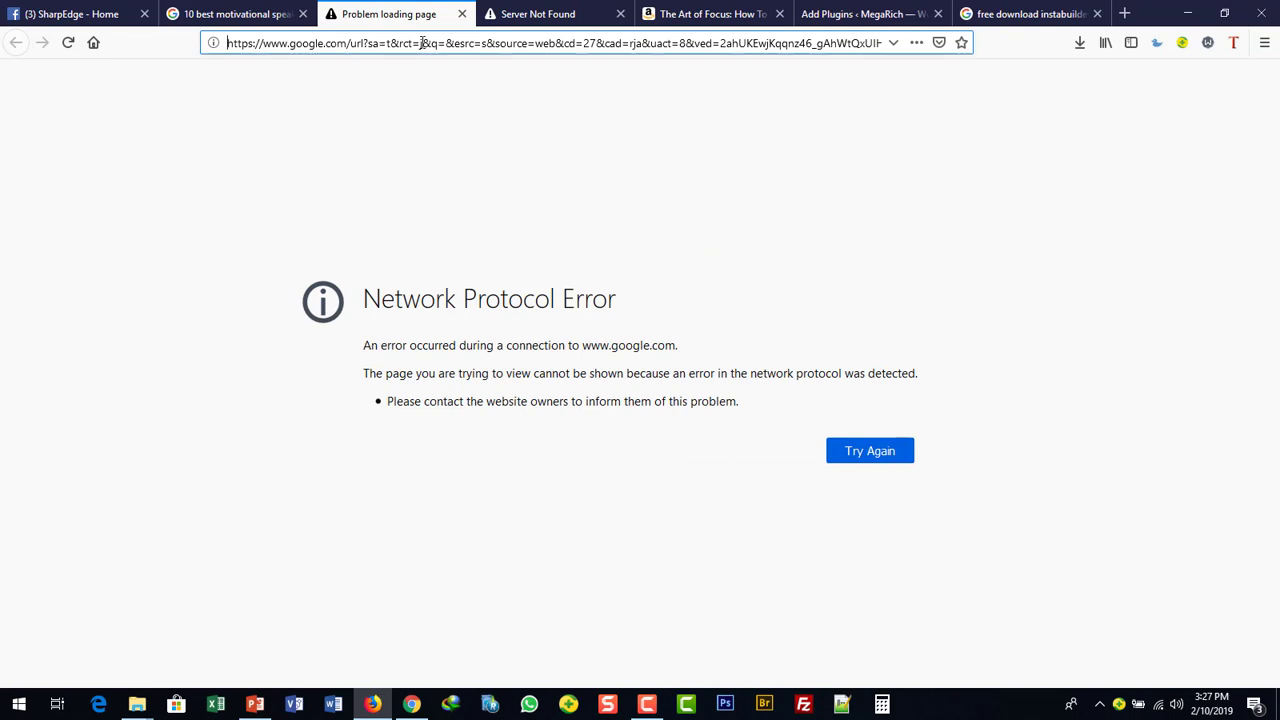
Step: Switch to Chrome and look through the first six speakers in VirtualSpeech's Top 15 Motivational Speakers list
click(411, 703)
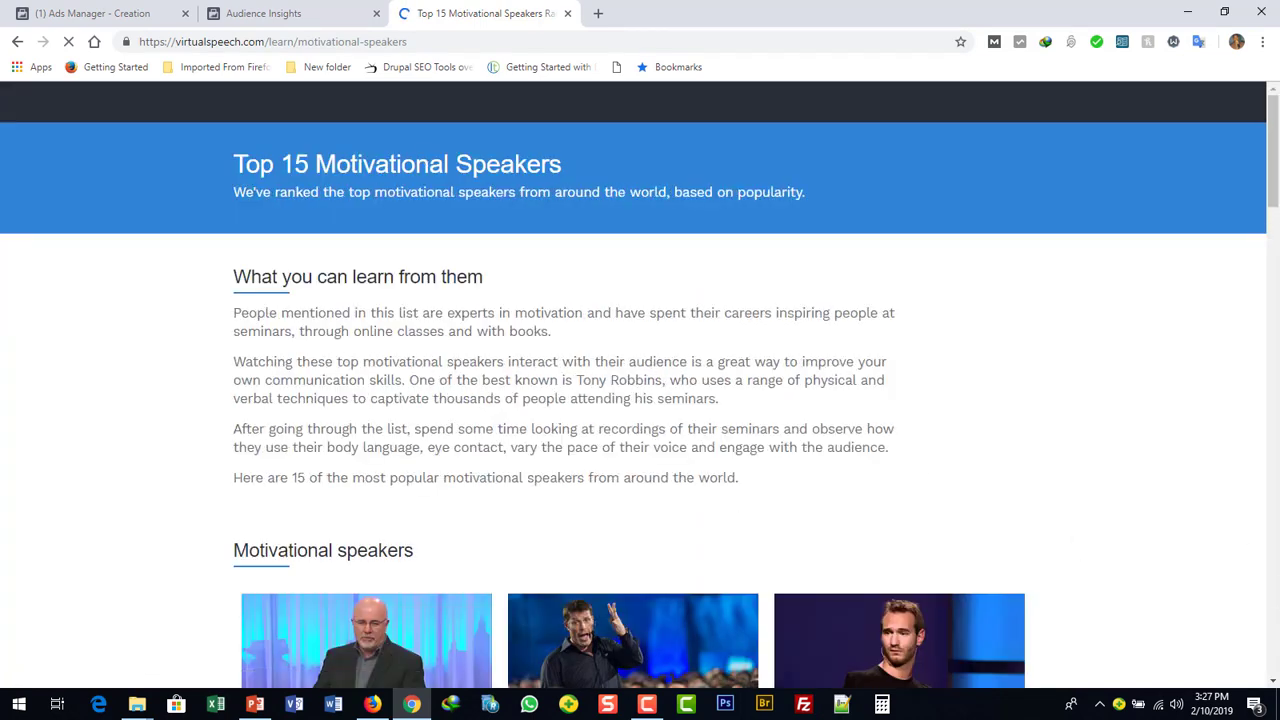
scroll(1273, 681, down, 3)
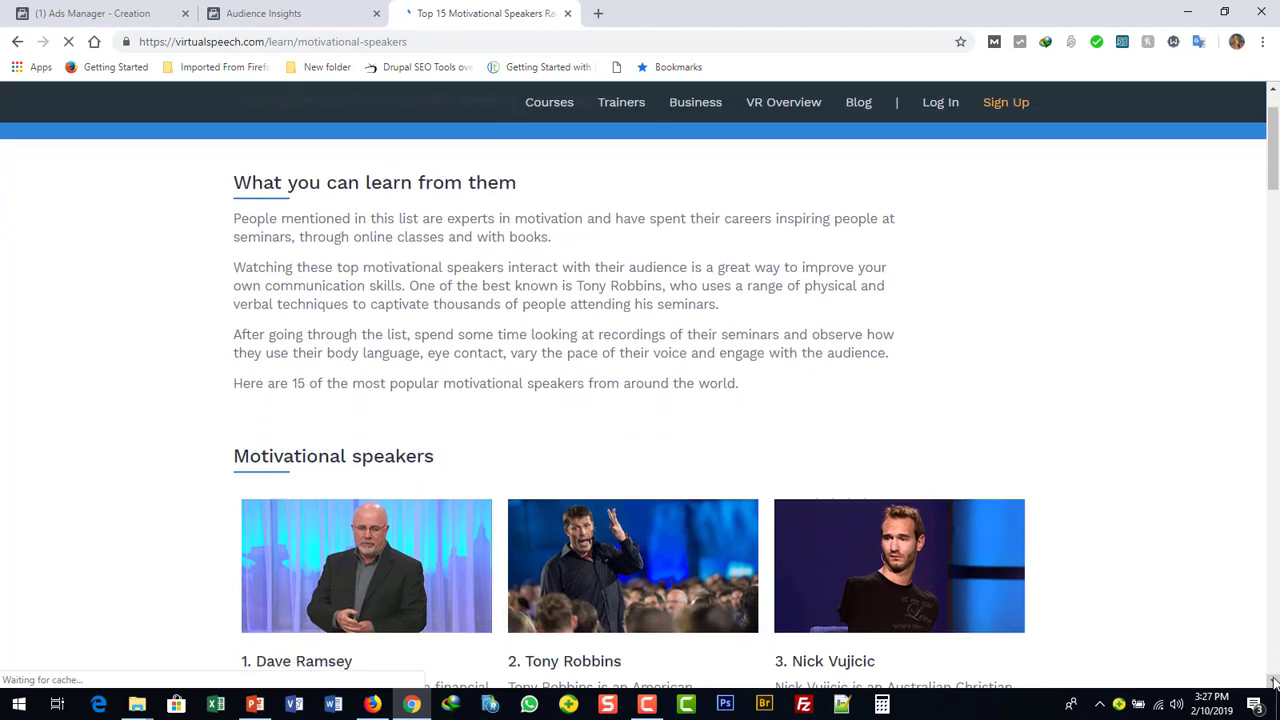
scroll(1273, 681, down, 2)
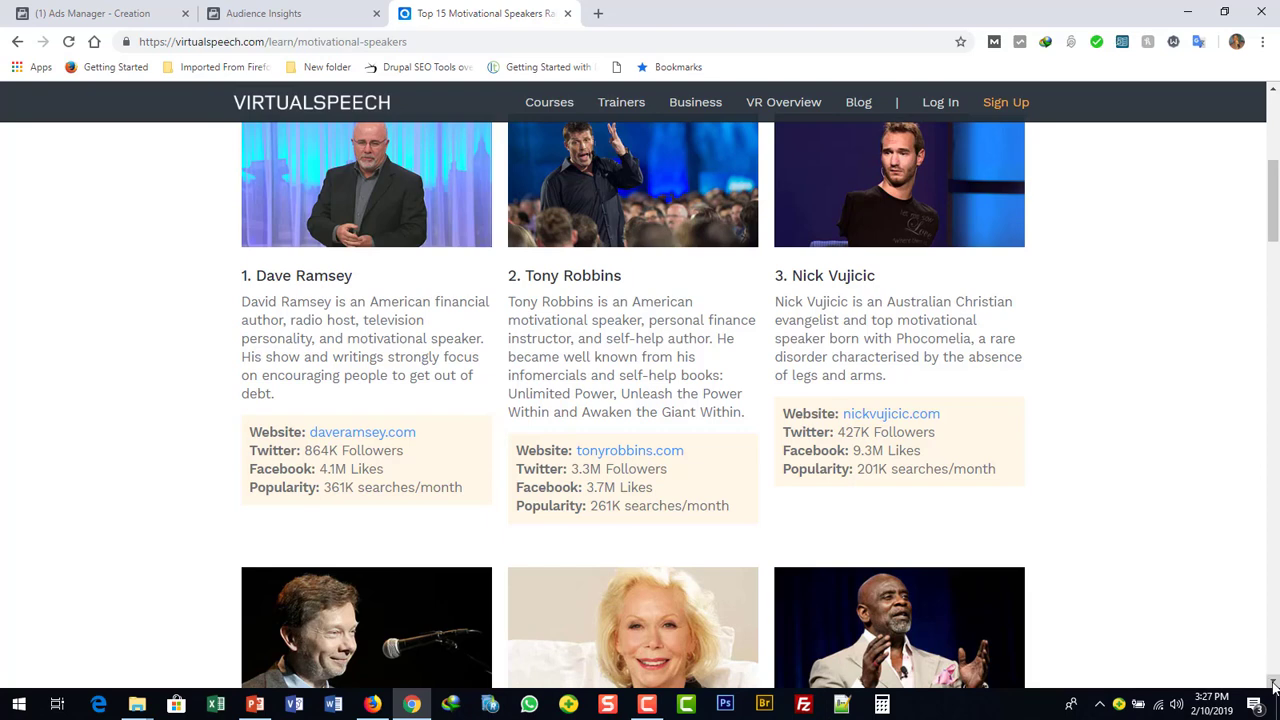
scroll(1273, 684, down, 3)
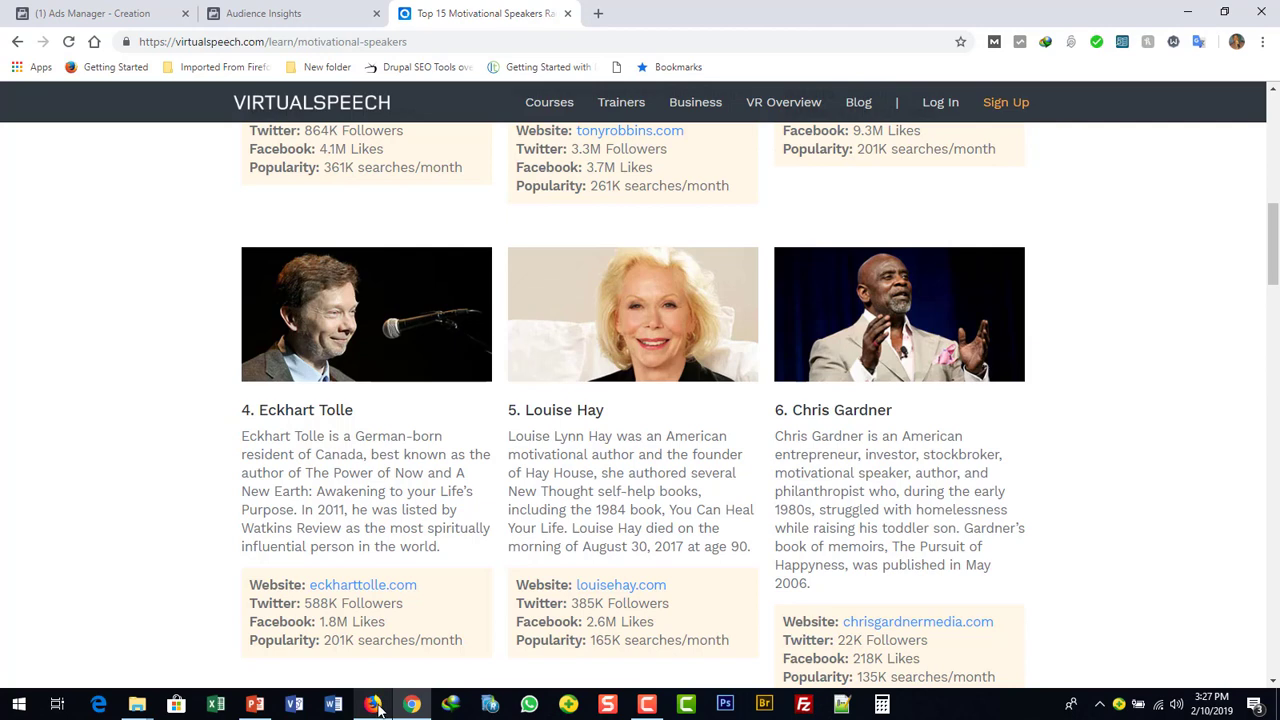
Step: Return to the ad set in Ads Manager and add Les Brown (speaker) and Eckhart Tolle to the must-also-match interests
click(265, 13)
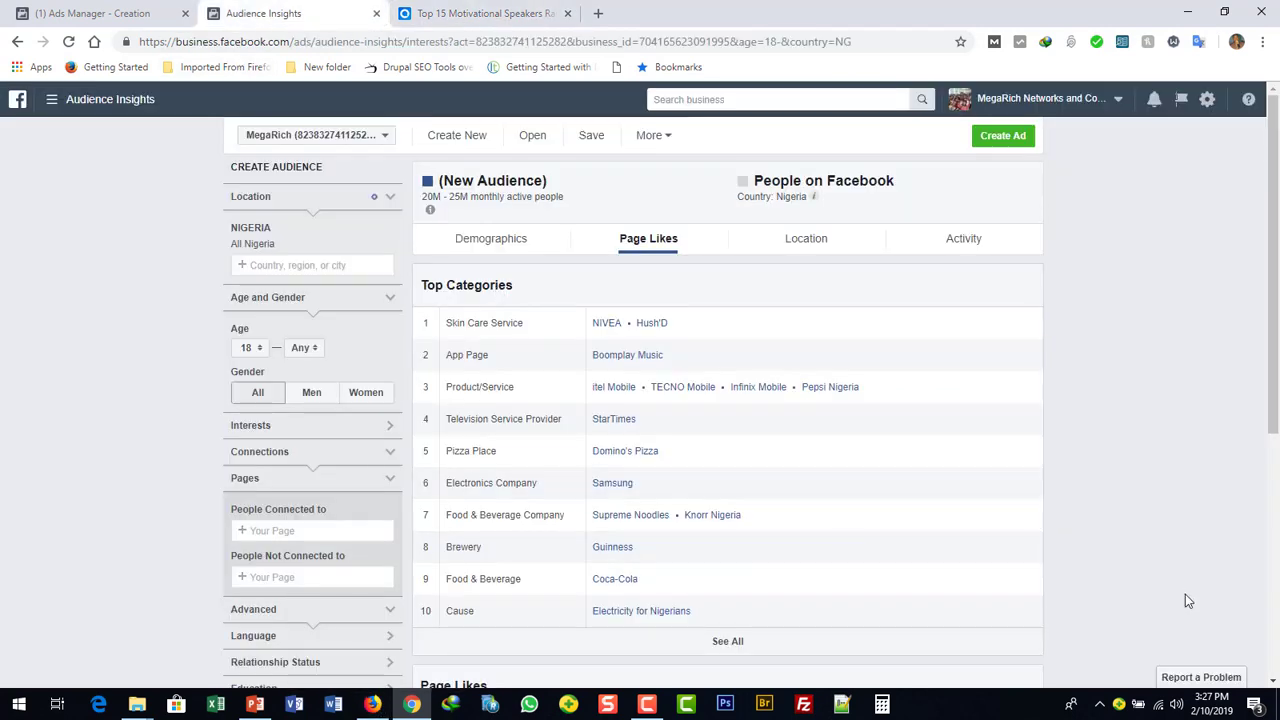
click(157, 12)
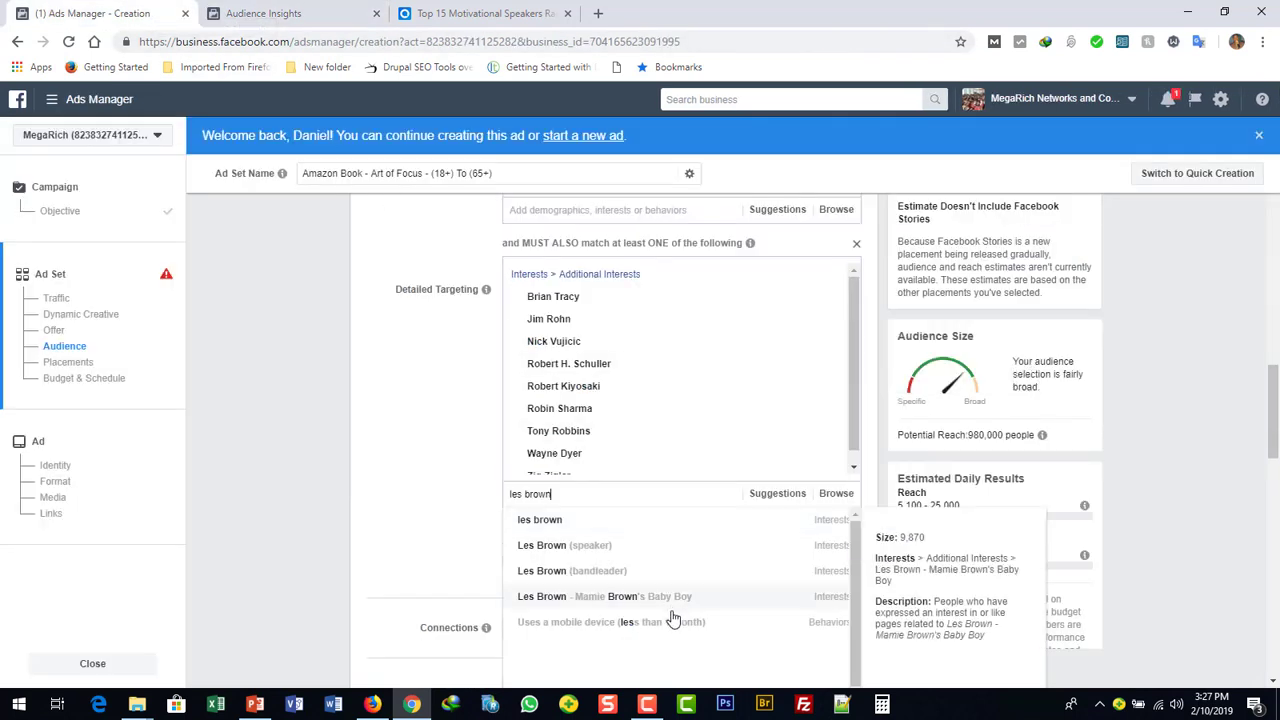
click(548, 555)
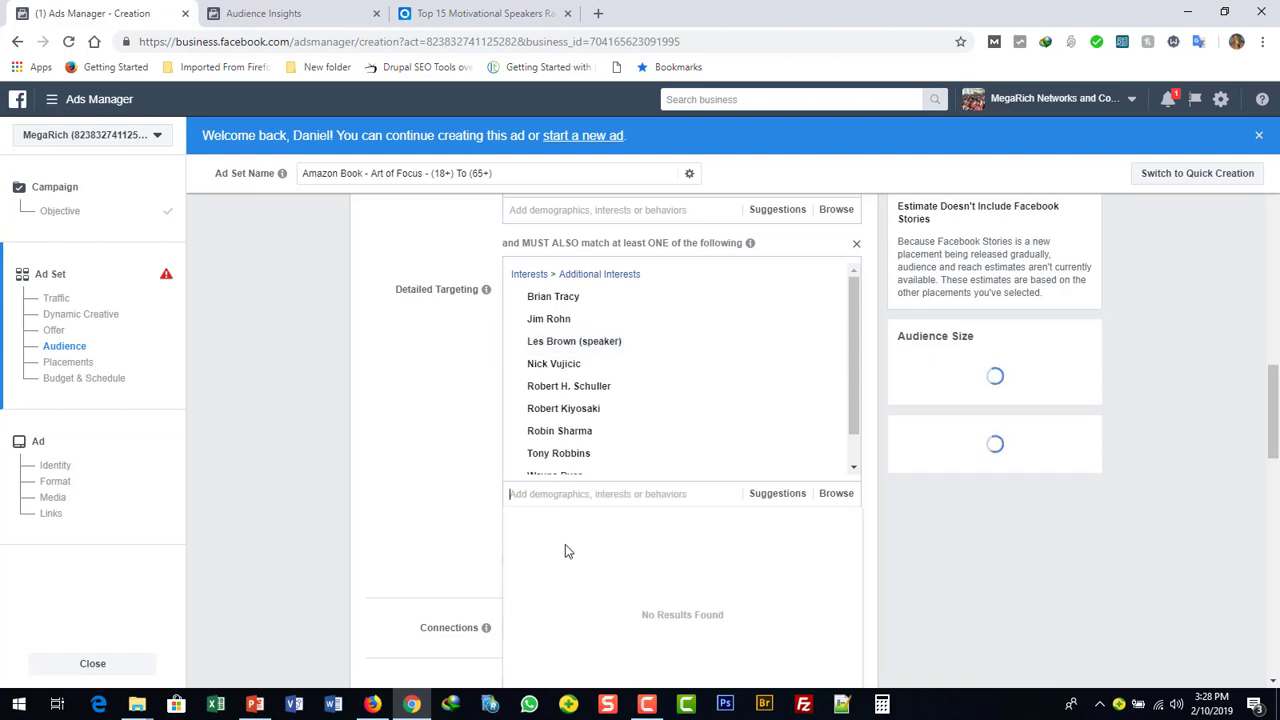
text(ec)
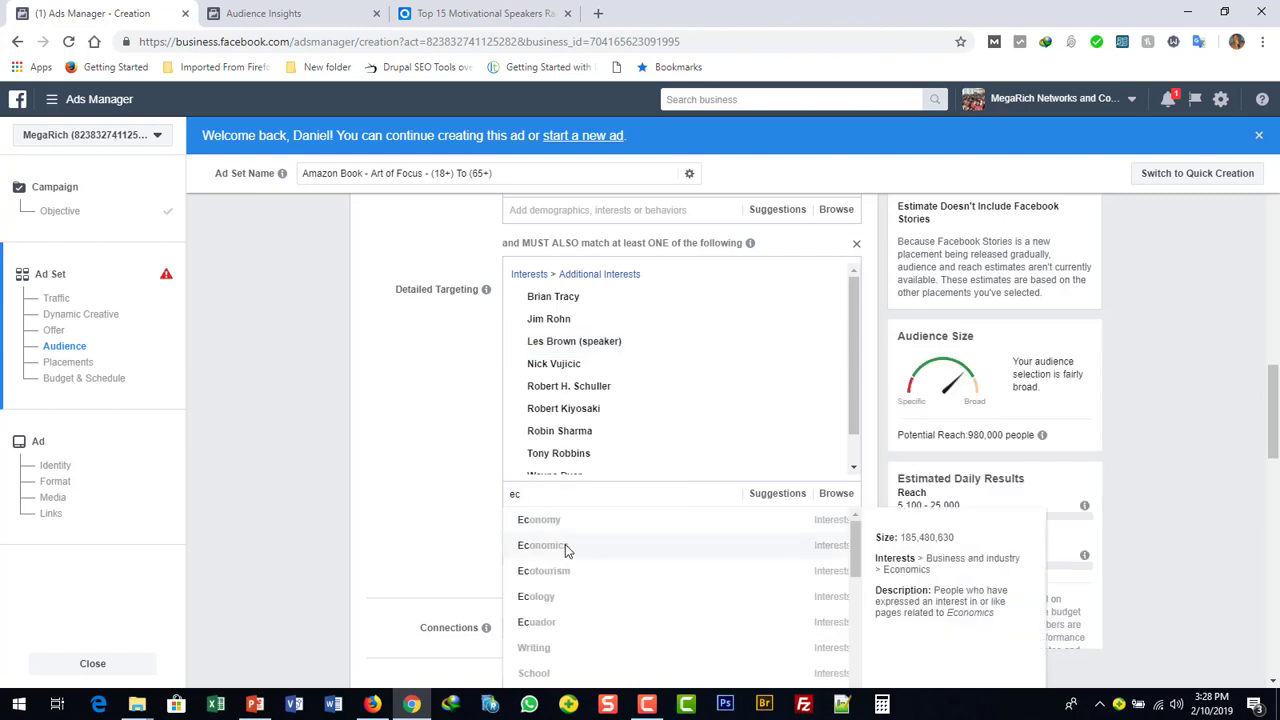
text(kh)
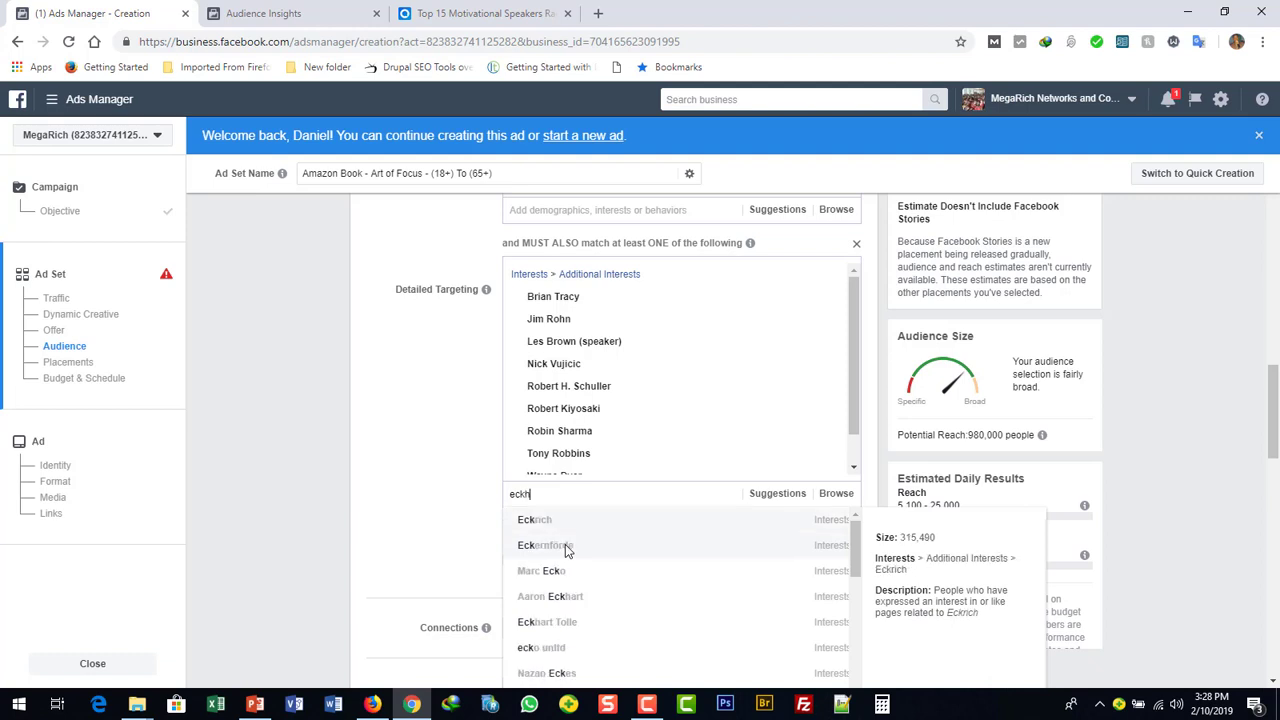
text(art)
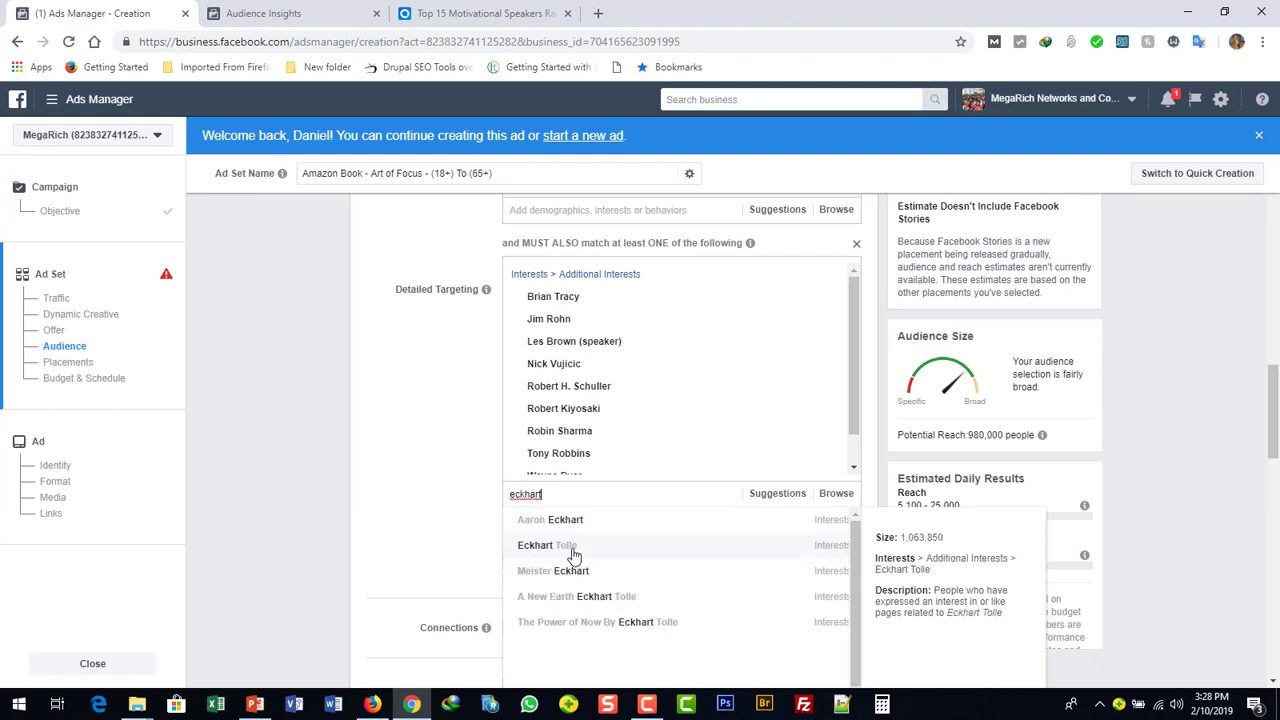
click(547, 545)
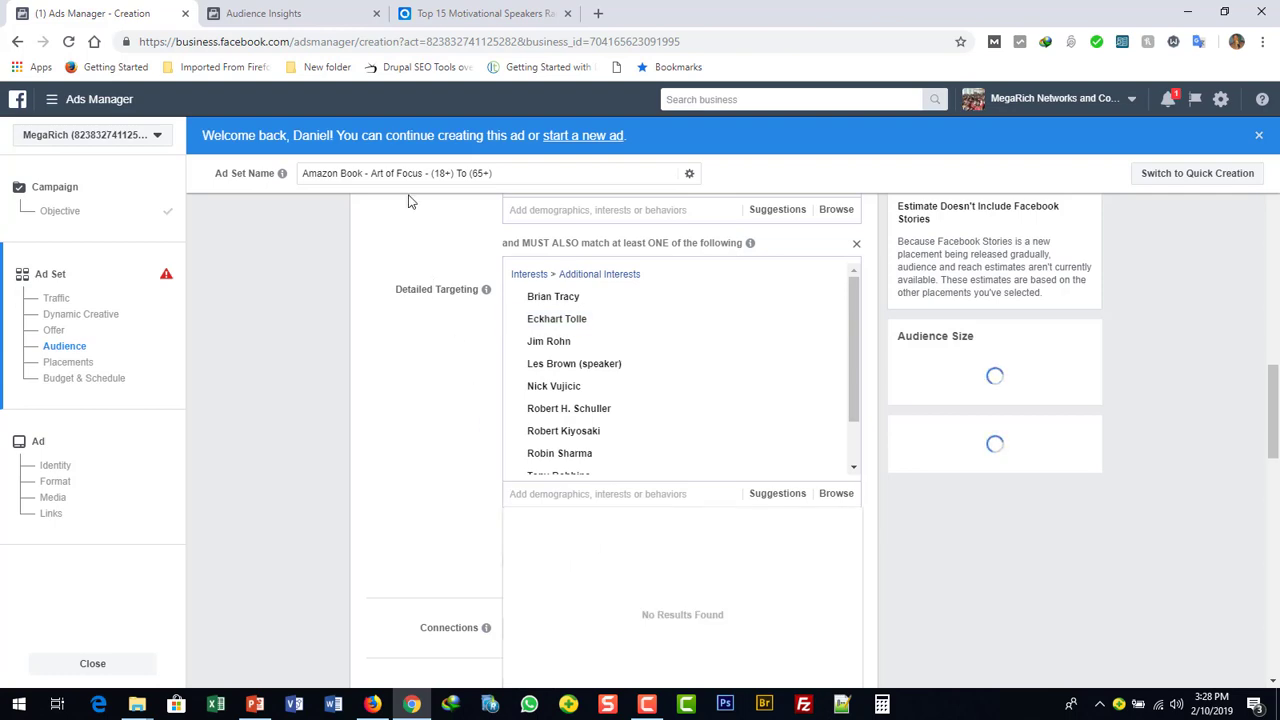
Step: Recheck the VirtualSpeech list and place the Ads Manager tab directly beside it, after Audience Insights
click(457, 19)
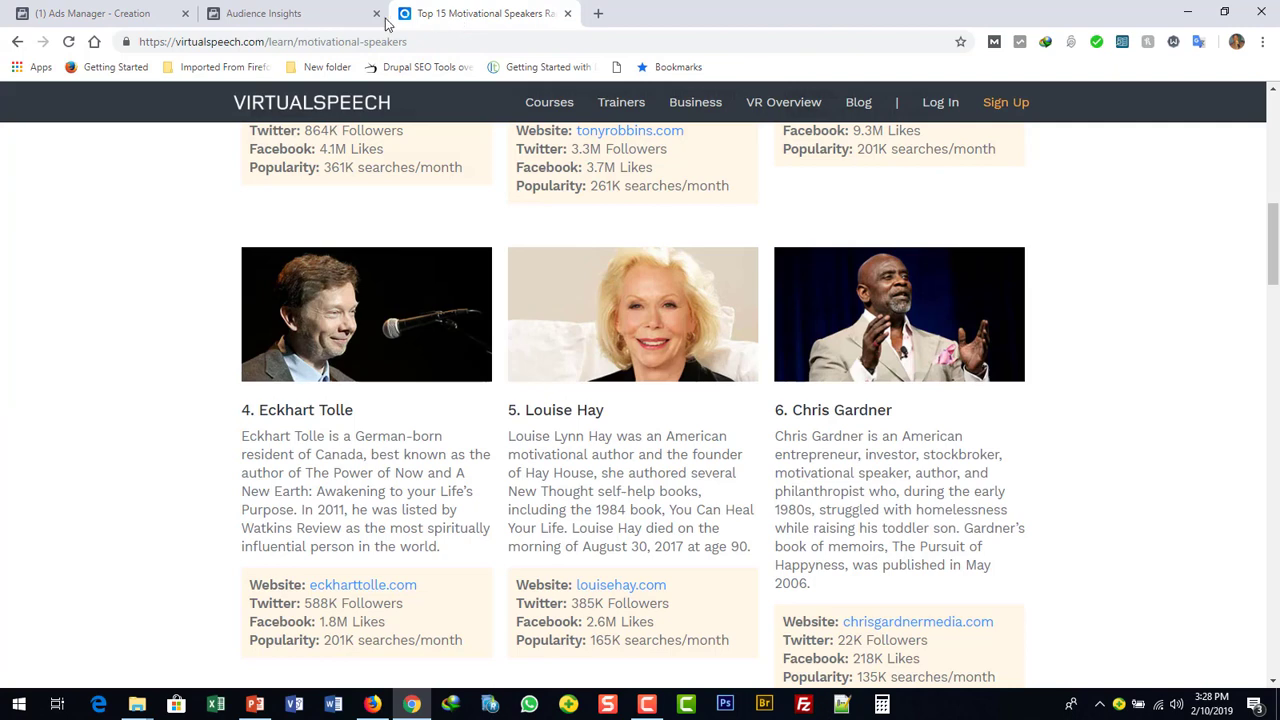
click(281, 15)
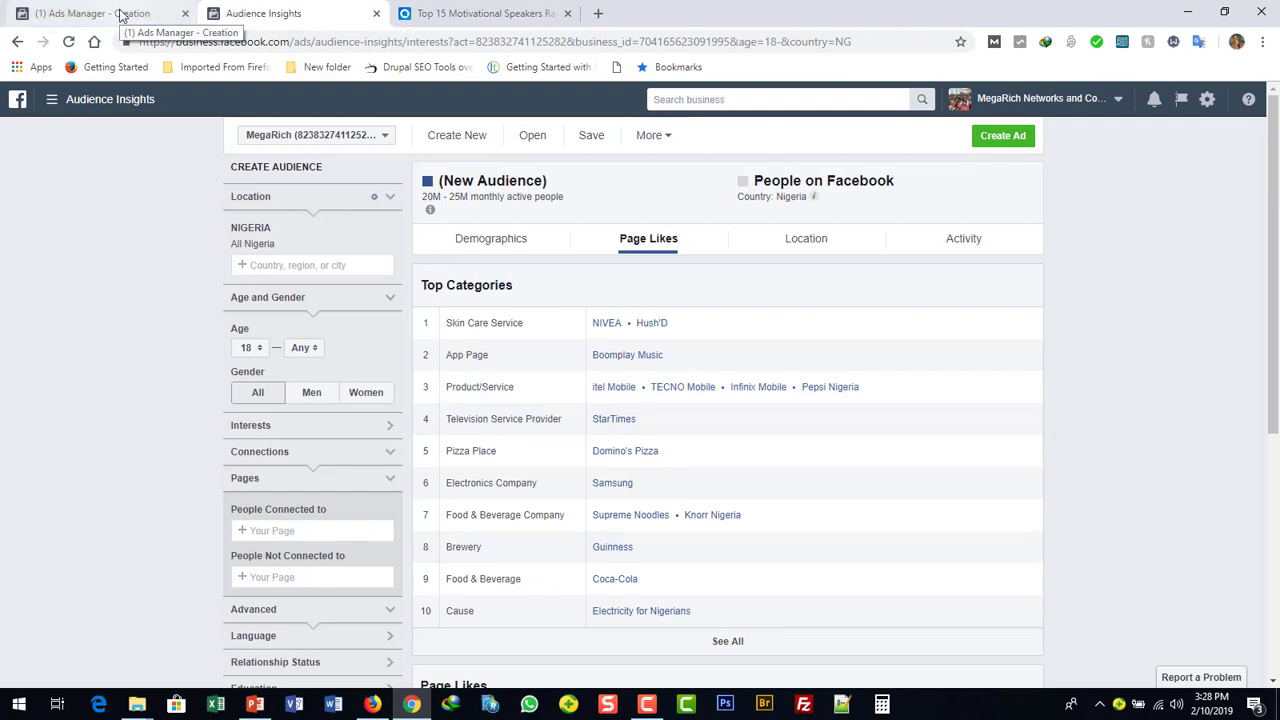
drag(120, 15, 272, 20)
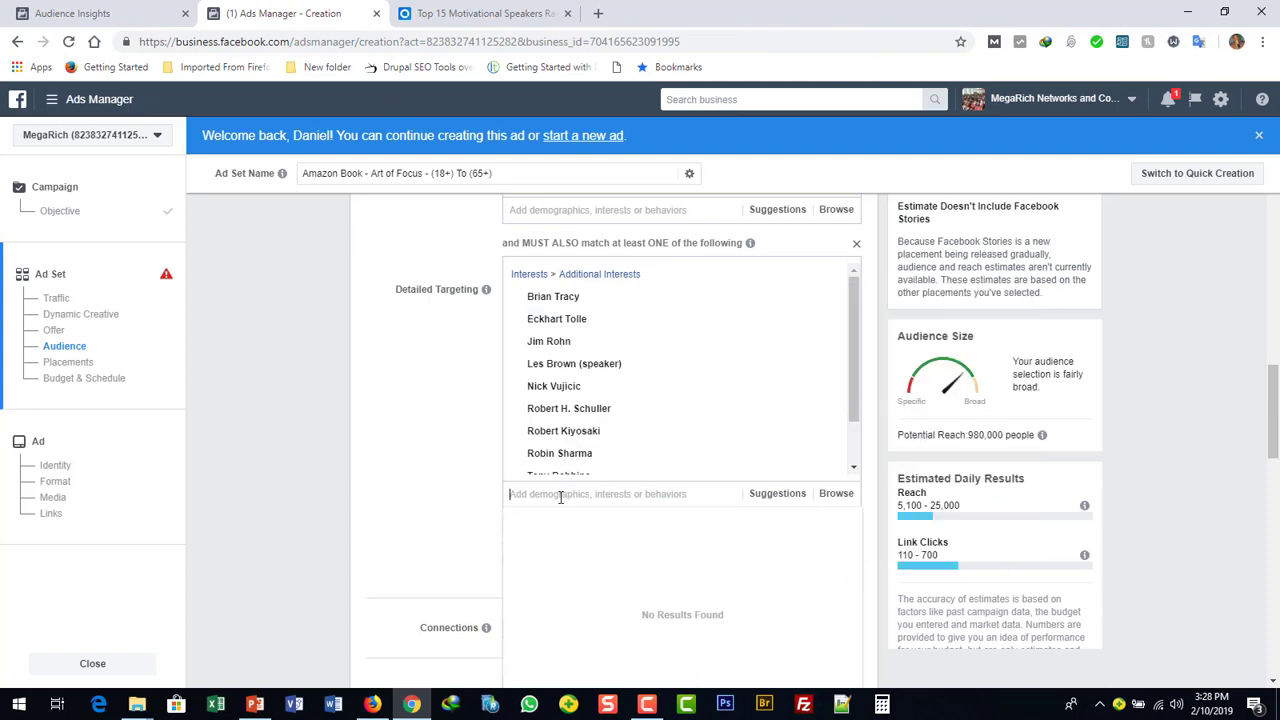
Step: Add Louise Hay and Chris Gardner to the must-also-match interests in the ad set's detailed targeting
text(lo)
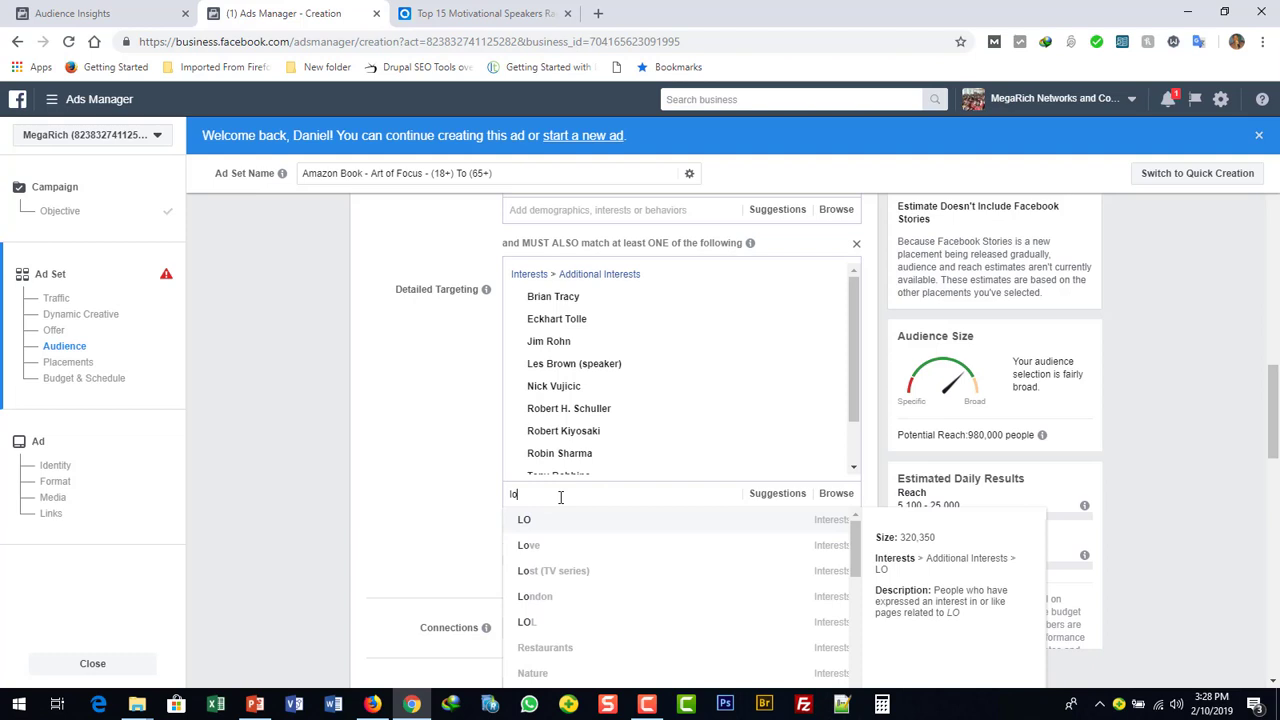
text(uis)
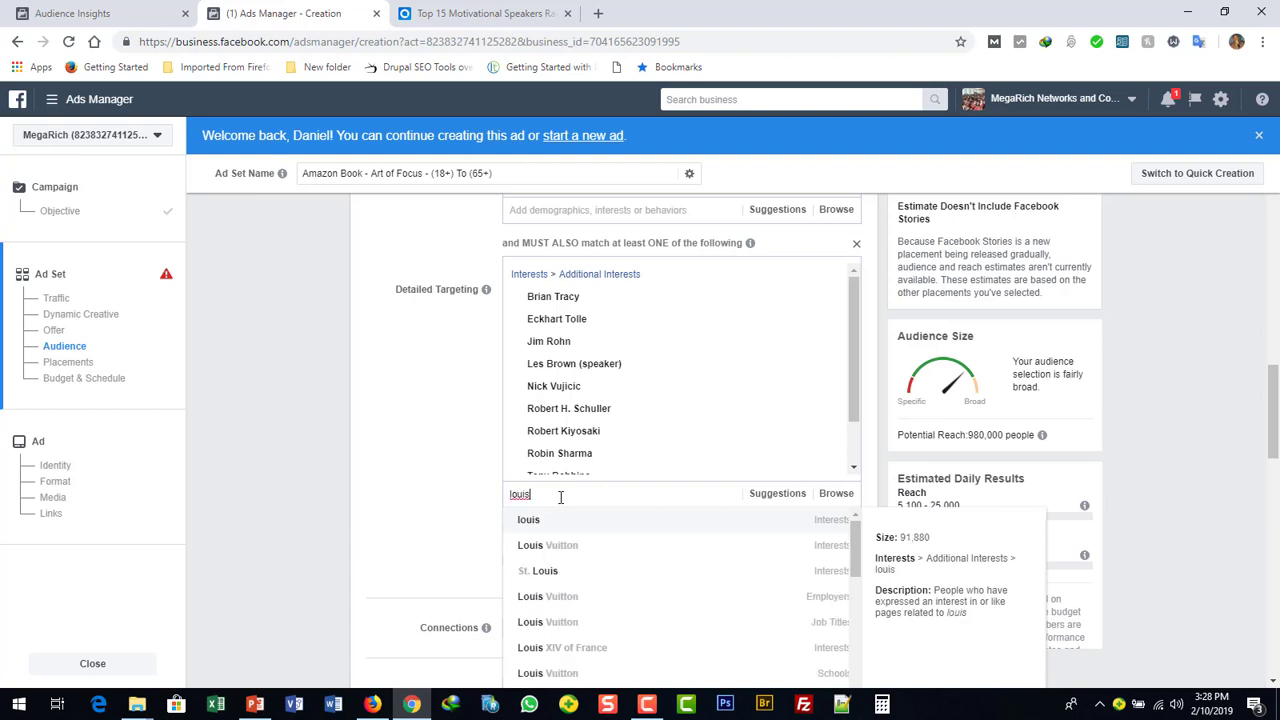
text(e)
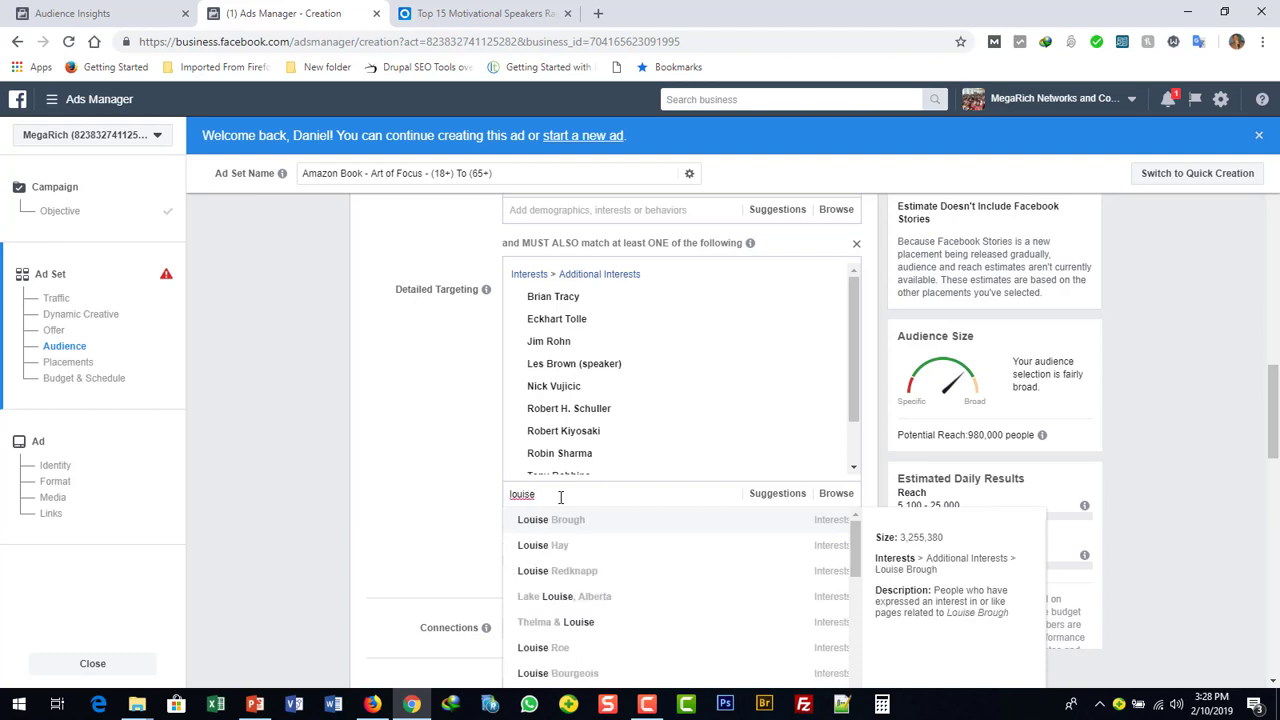
click(545, 552)
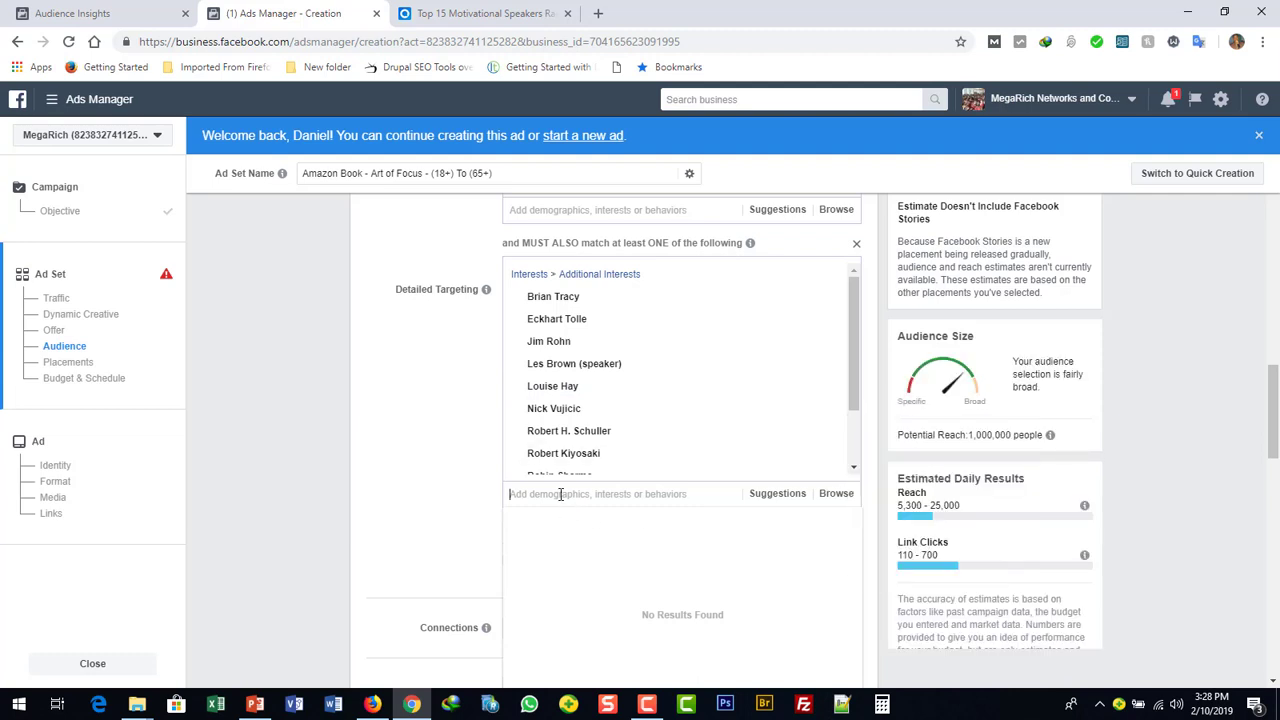
text(chris gardner)
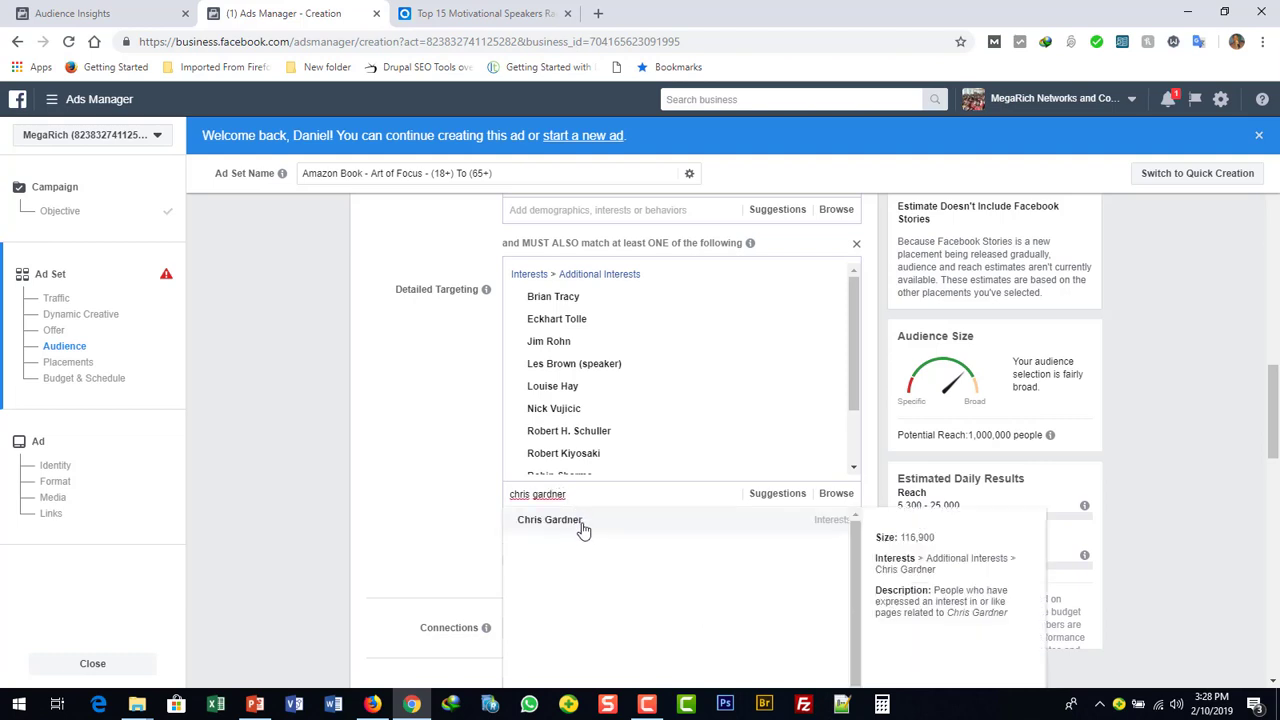
click(583, 530)
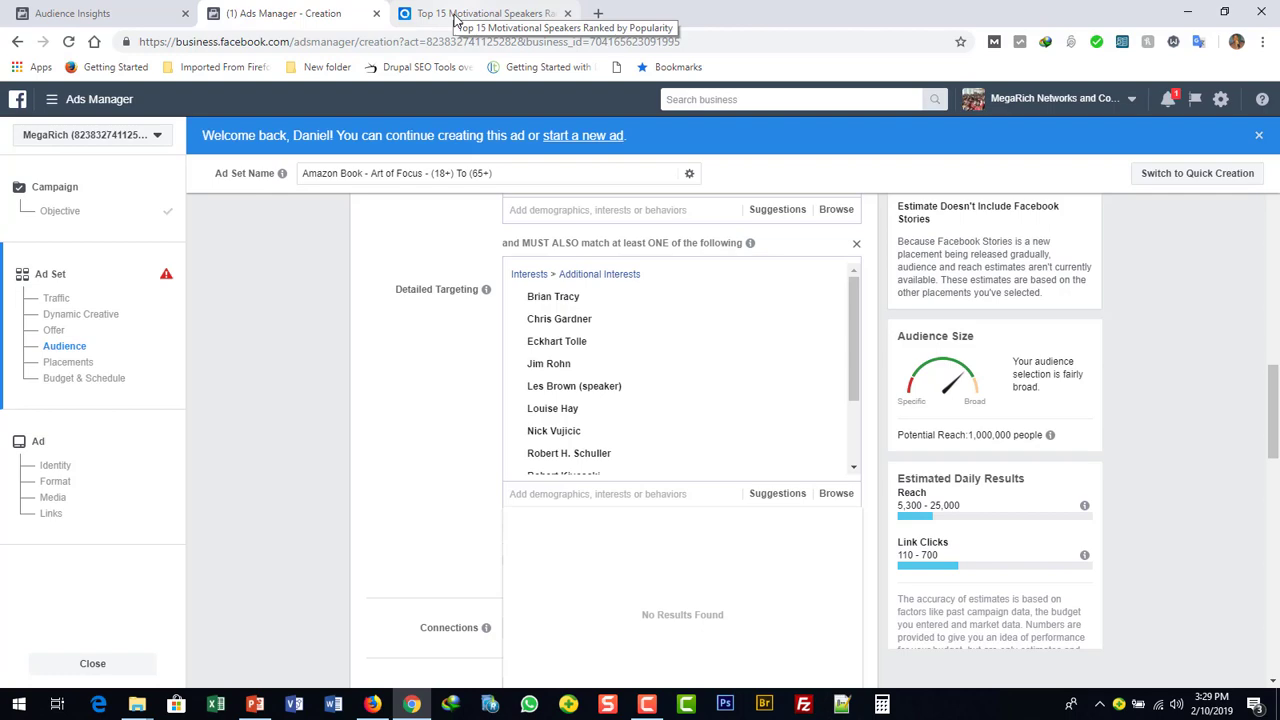
Step: Review the VirtualSpeech list again from the first speaker through number nine for names still missing from the audience
click(462, 14)
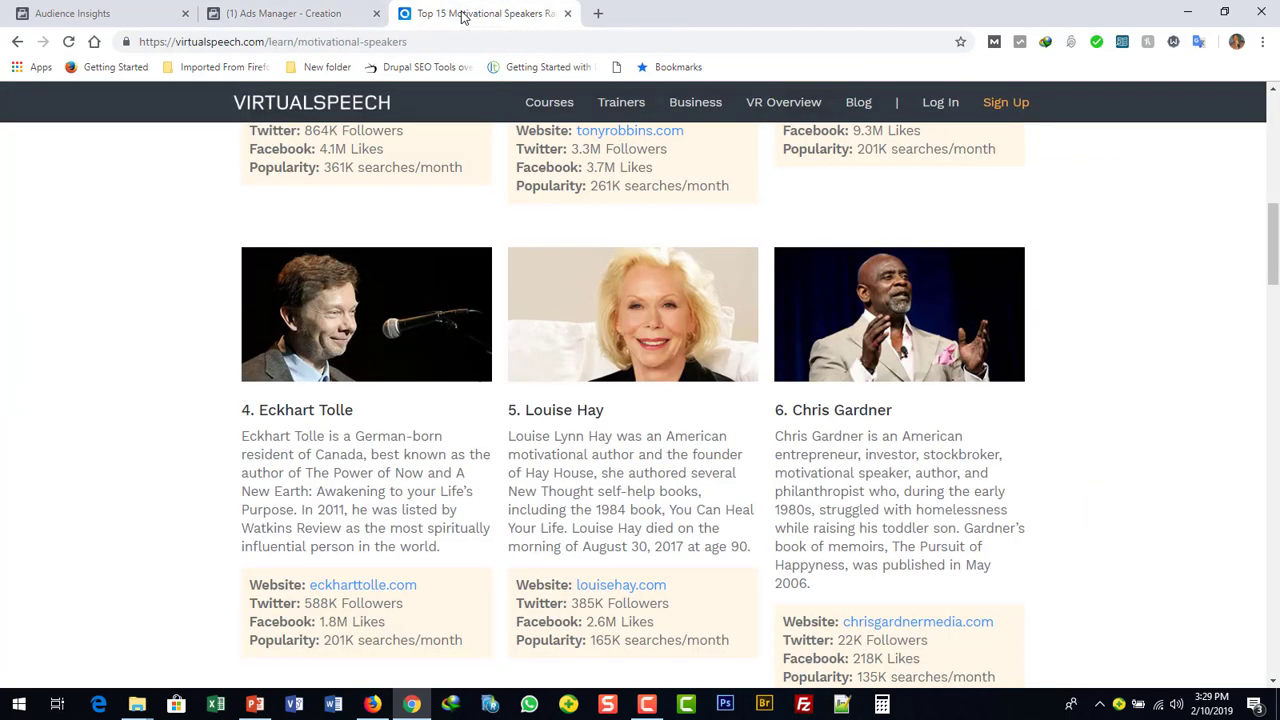
click(1275, 120)
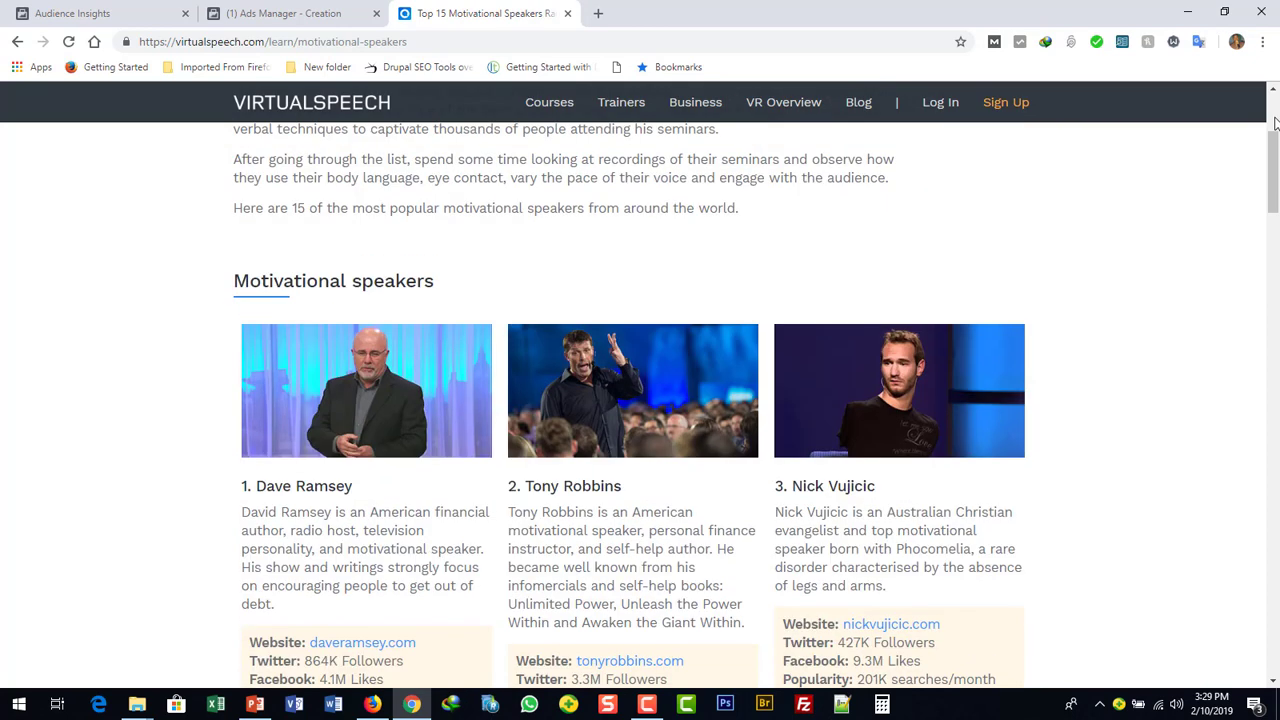
click(1275, 650)
click(1275, 650)
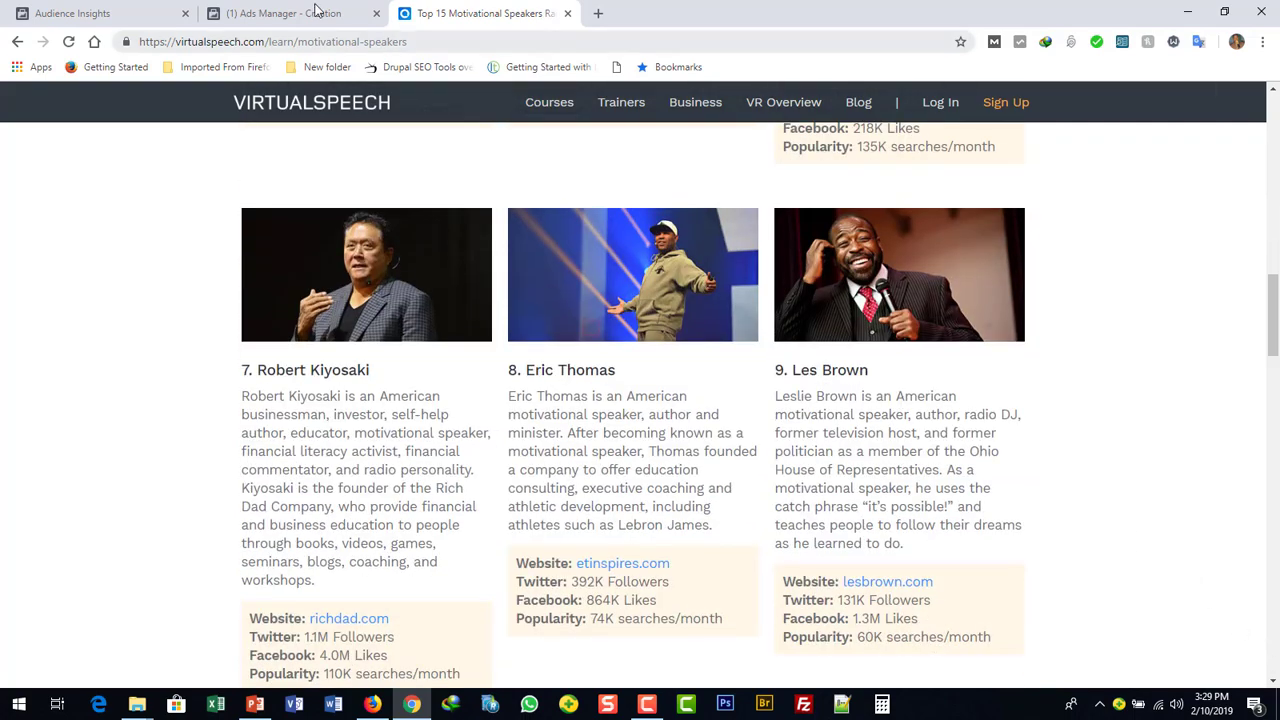
Step: Return to Ads Manager and add Dave Ramsey to the must-also-match interests
click(268, 14)
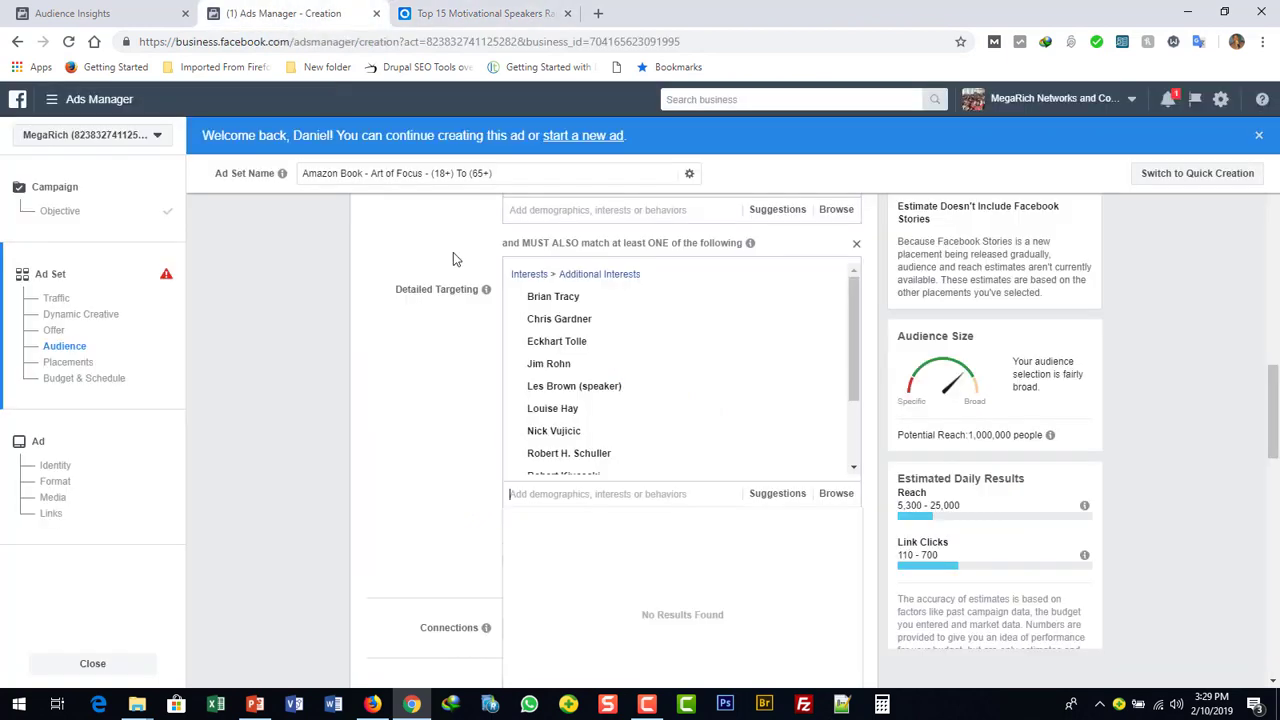
text(dave )
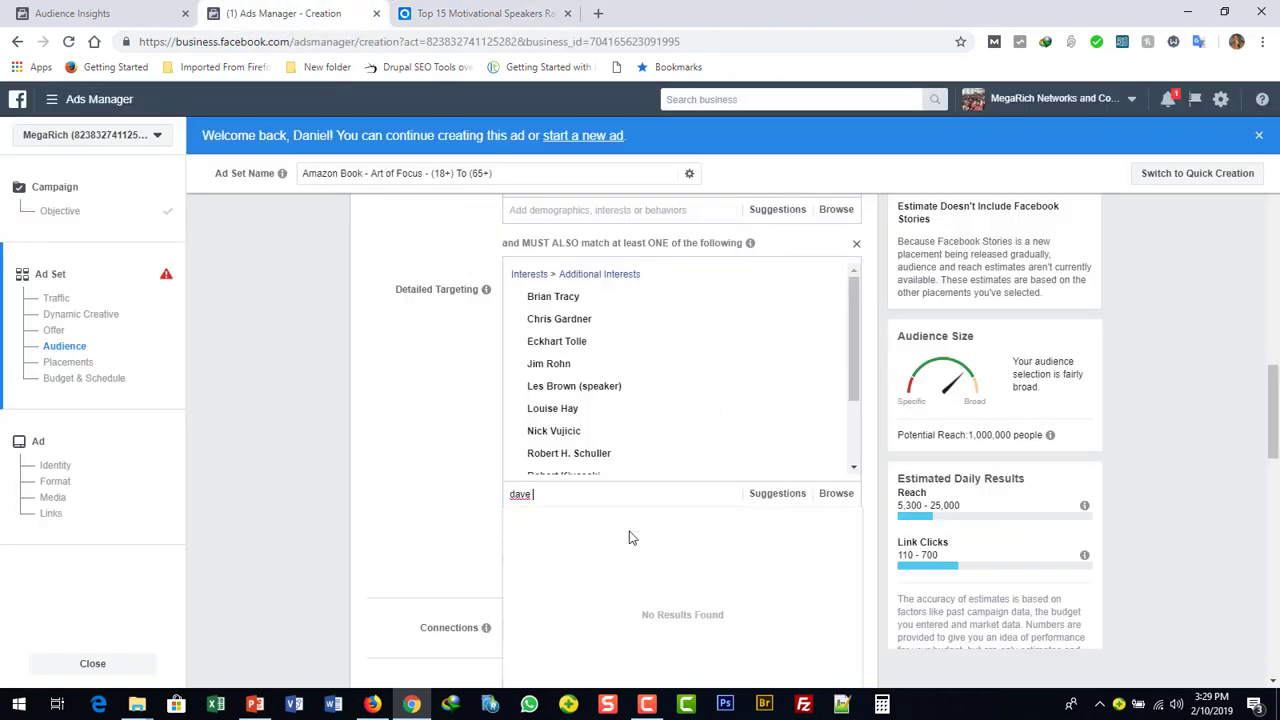
text(ramsey)
key(BackSpace)
key(BackSpace)
key(BackSpace)
key(BackSpace)
key(BackSpace)
double_click(591, 493)
click(591, 493)
text(ramsey)
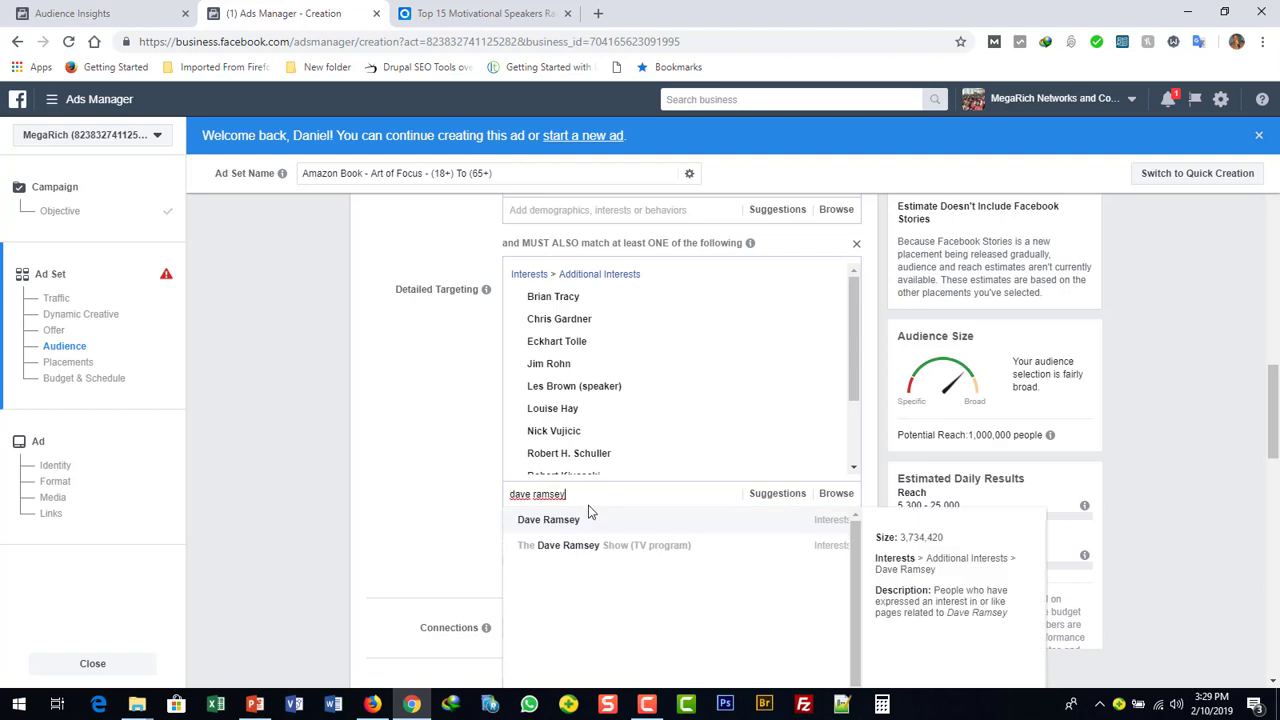
click(575, 526)
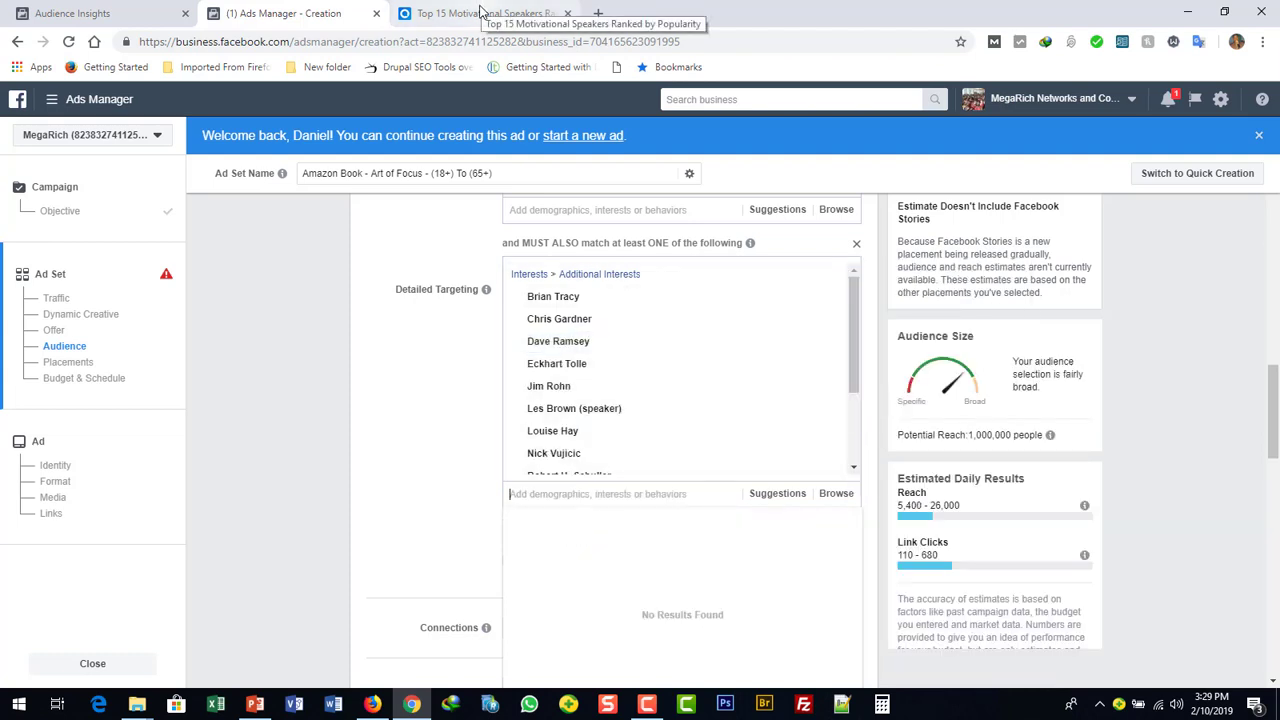
Step: Check the VirtualSpeech list through number twelve, and add Eric Thomas (motivational speaker) to the must-also-match interests in Ads Manager
click(481, 12)
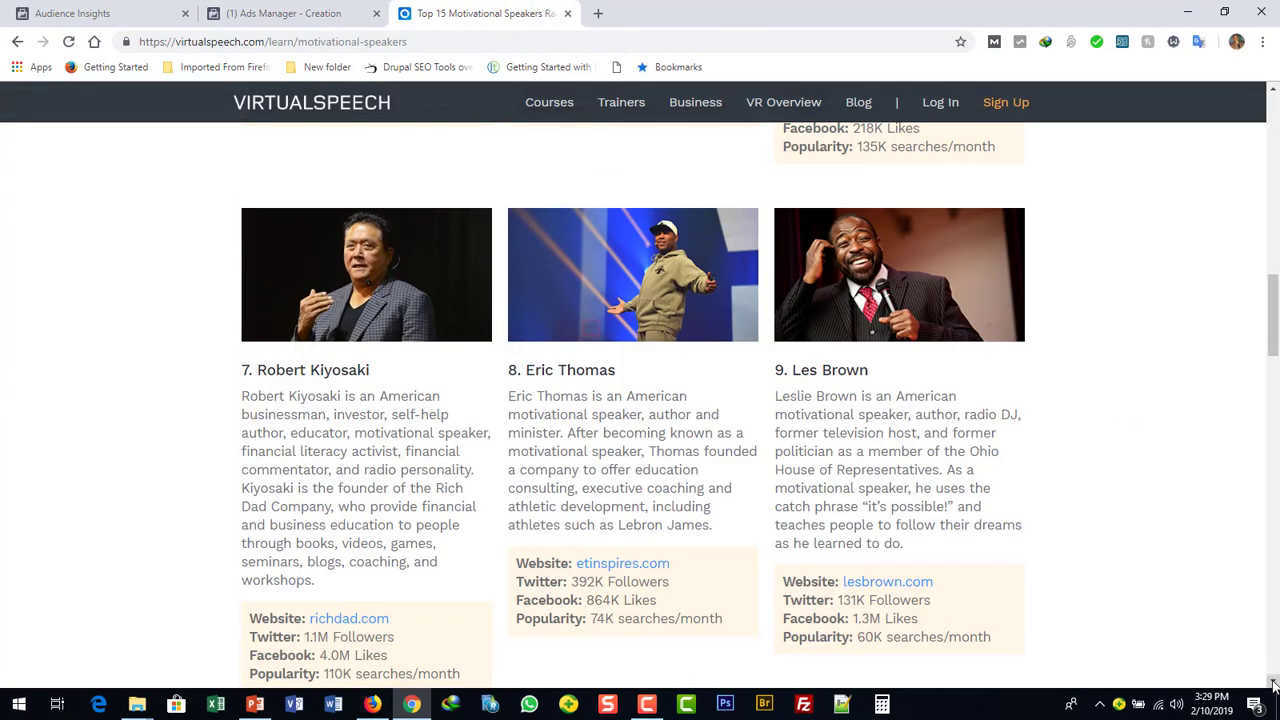
drag(1273, 683, 1273, 683)
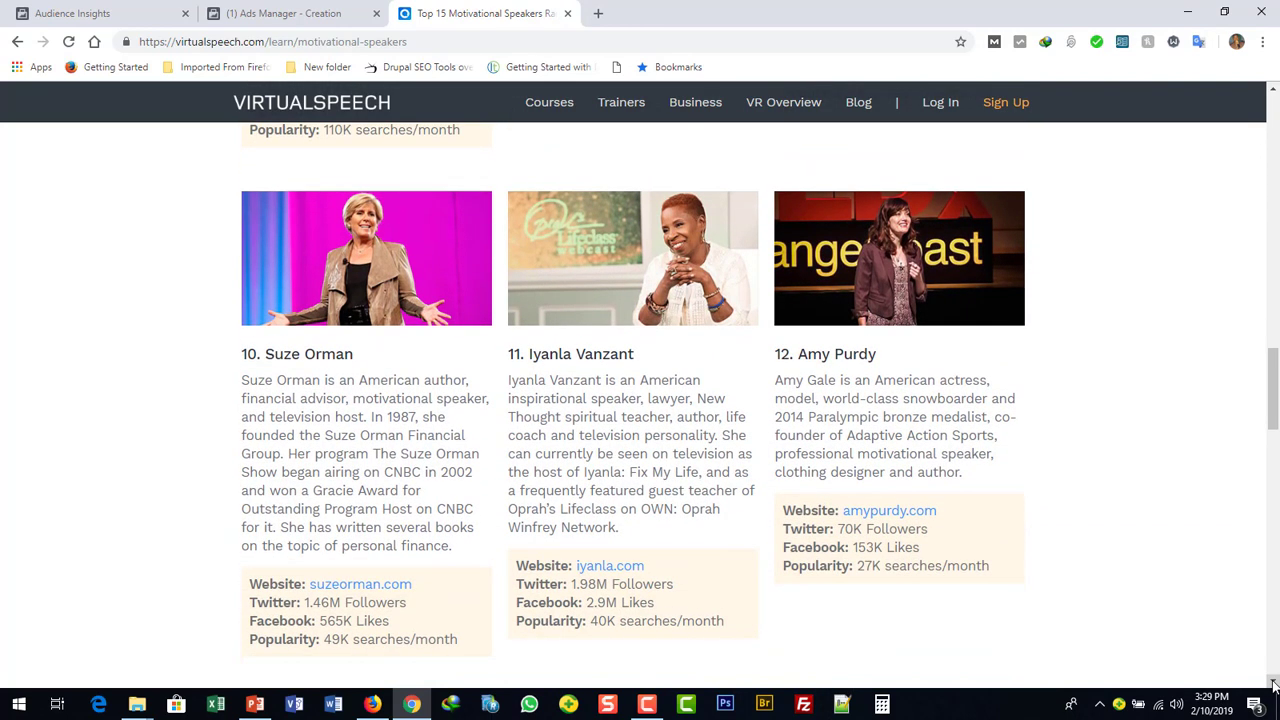
click(255, 15)
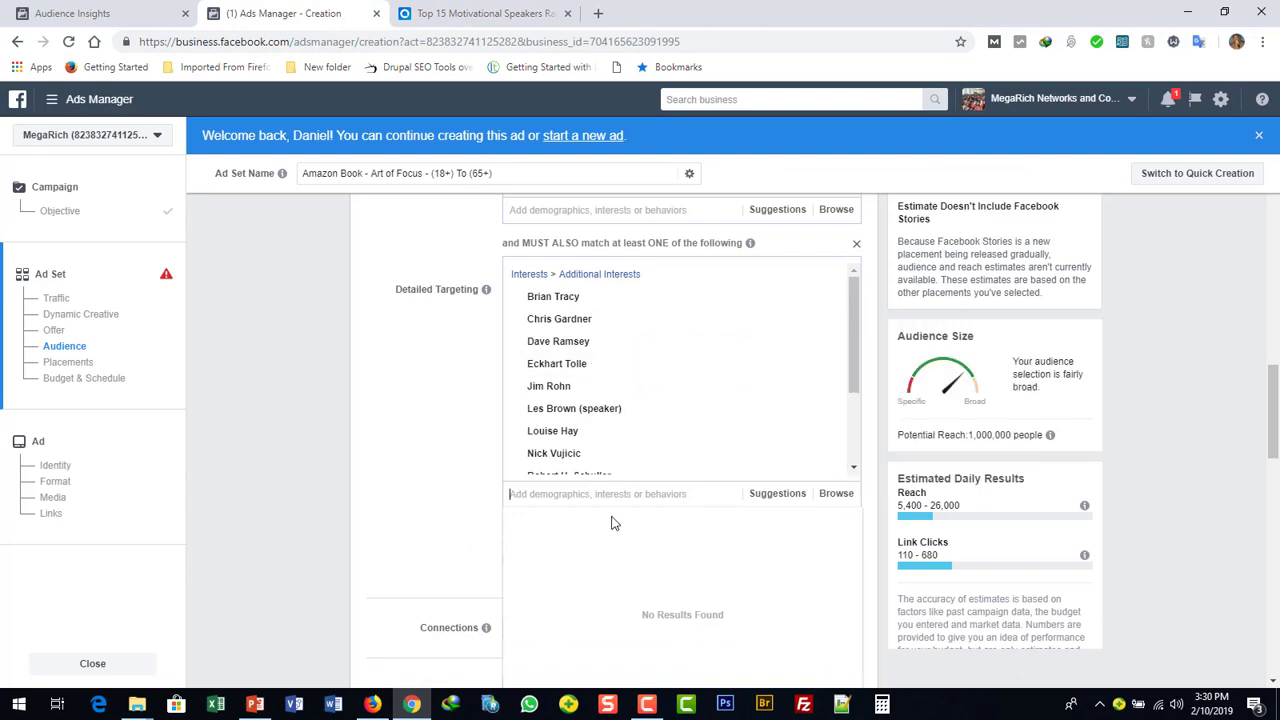
text(eric )
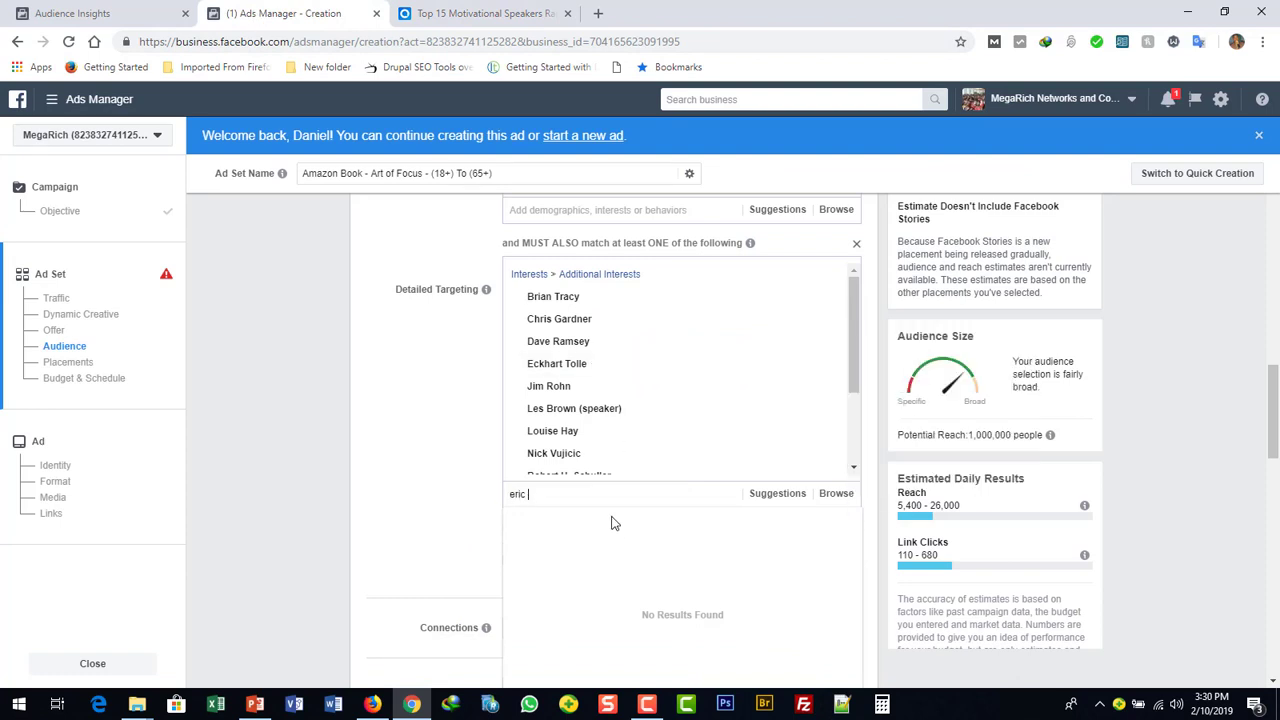
text(thomas)
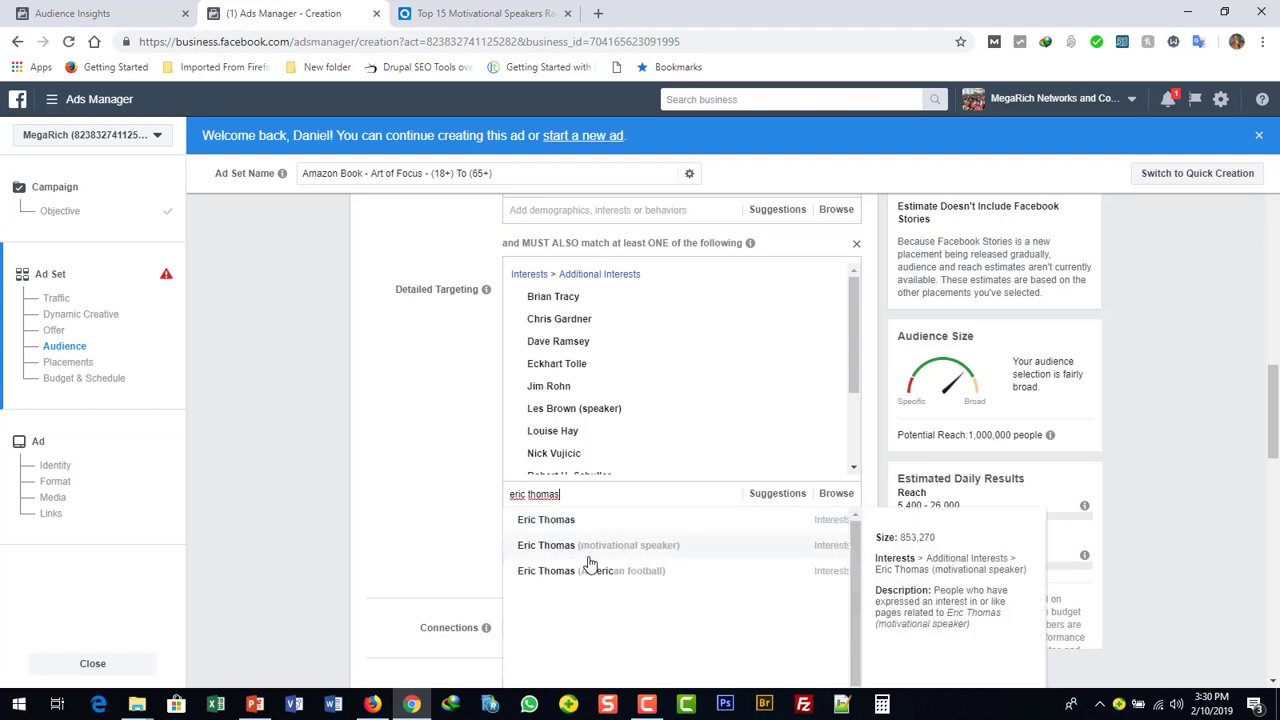
click(590, 545)
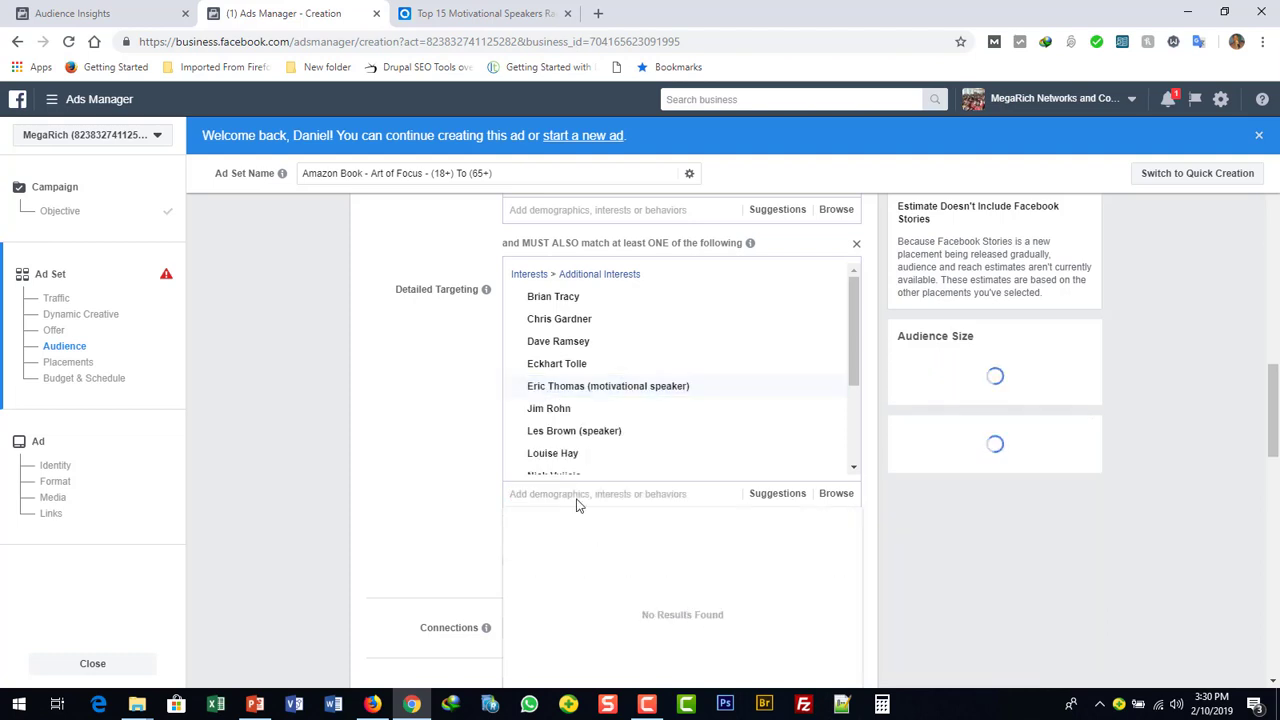
Step: Consult speaker number ten on the VirtualSpeech page and add Suze Orman to the must-also-match interests in Ads Manager
click(503, 17)
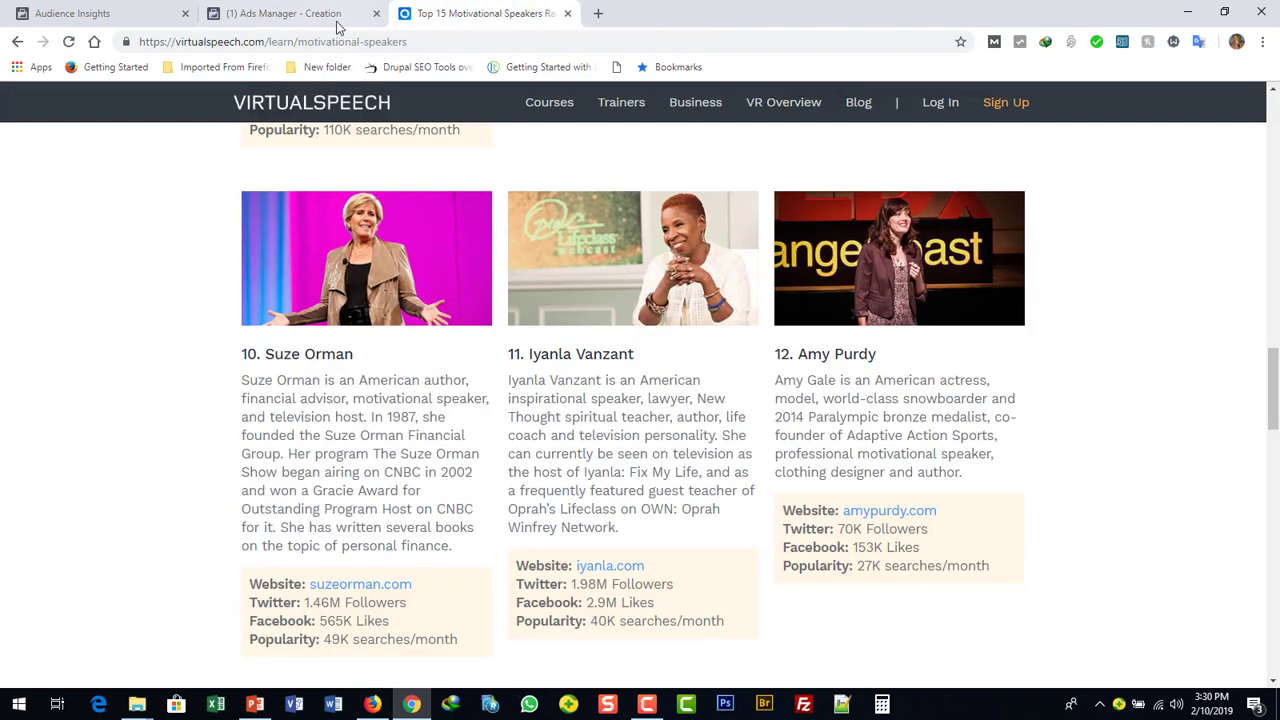
click(245, 15)
click(720, 491)
text(suz)
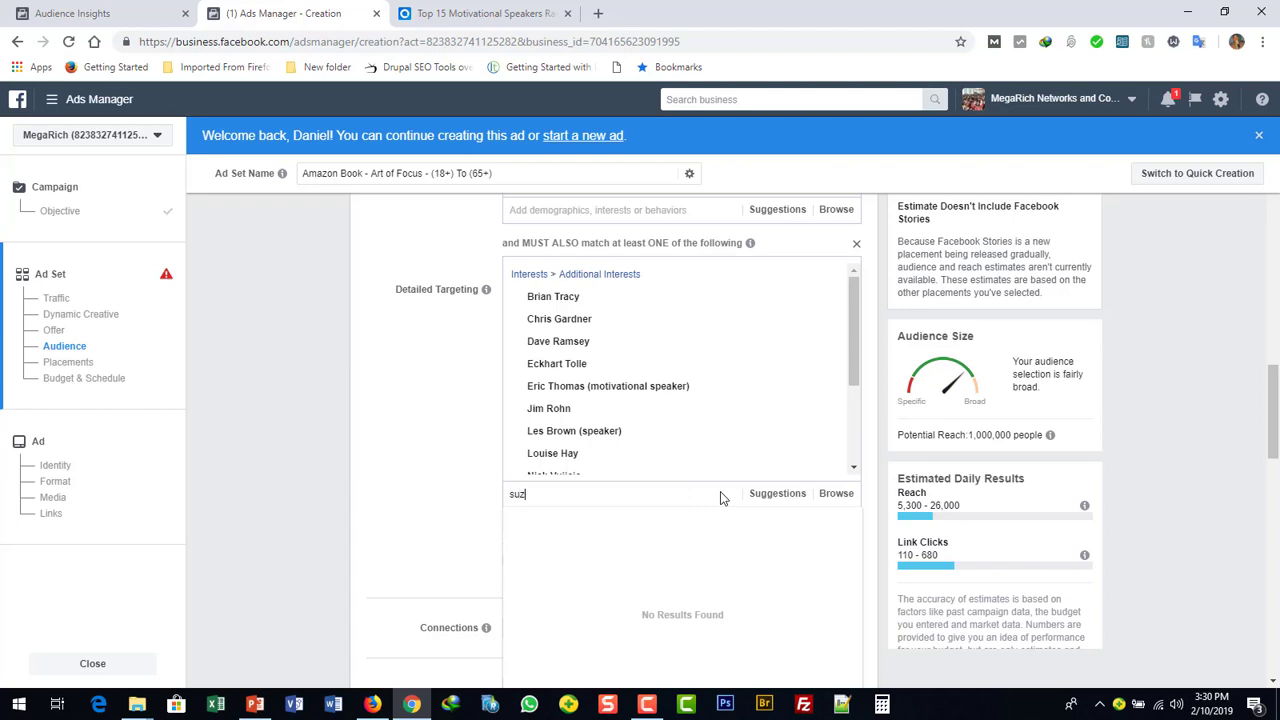
text(e orman)
click(441, 18)
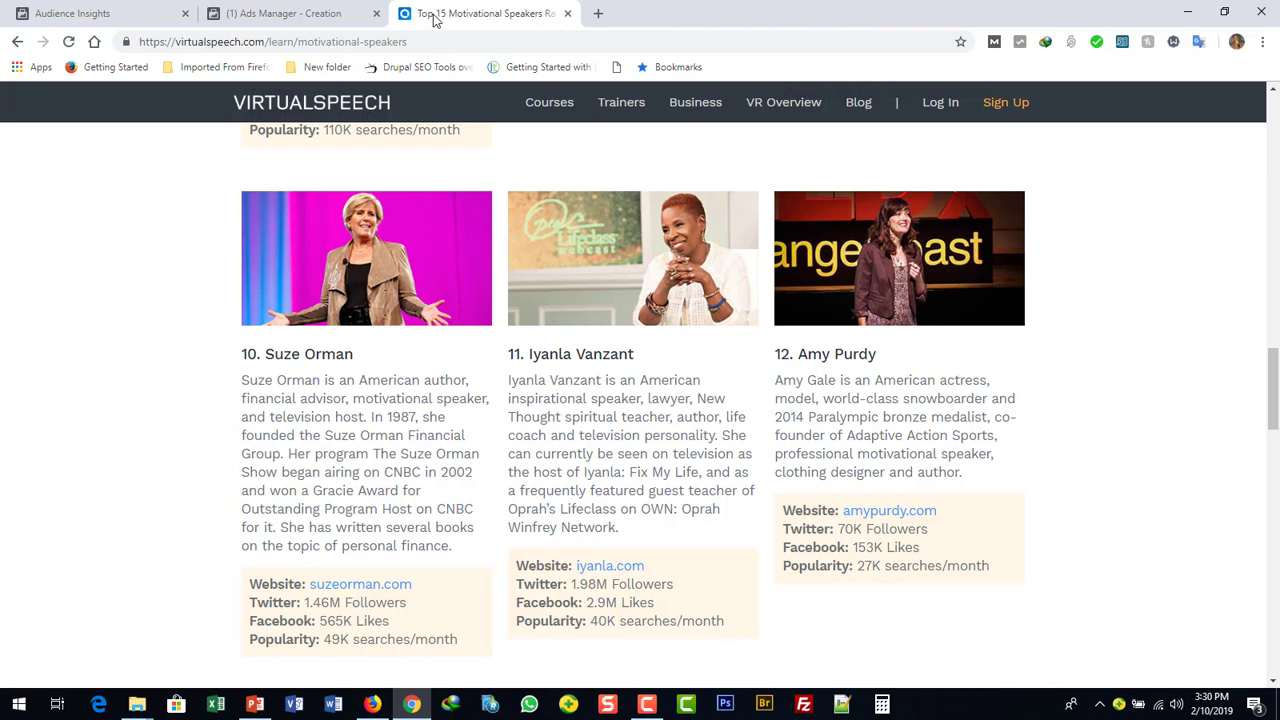
click(293, 15)
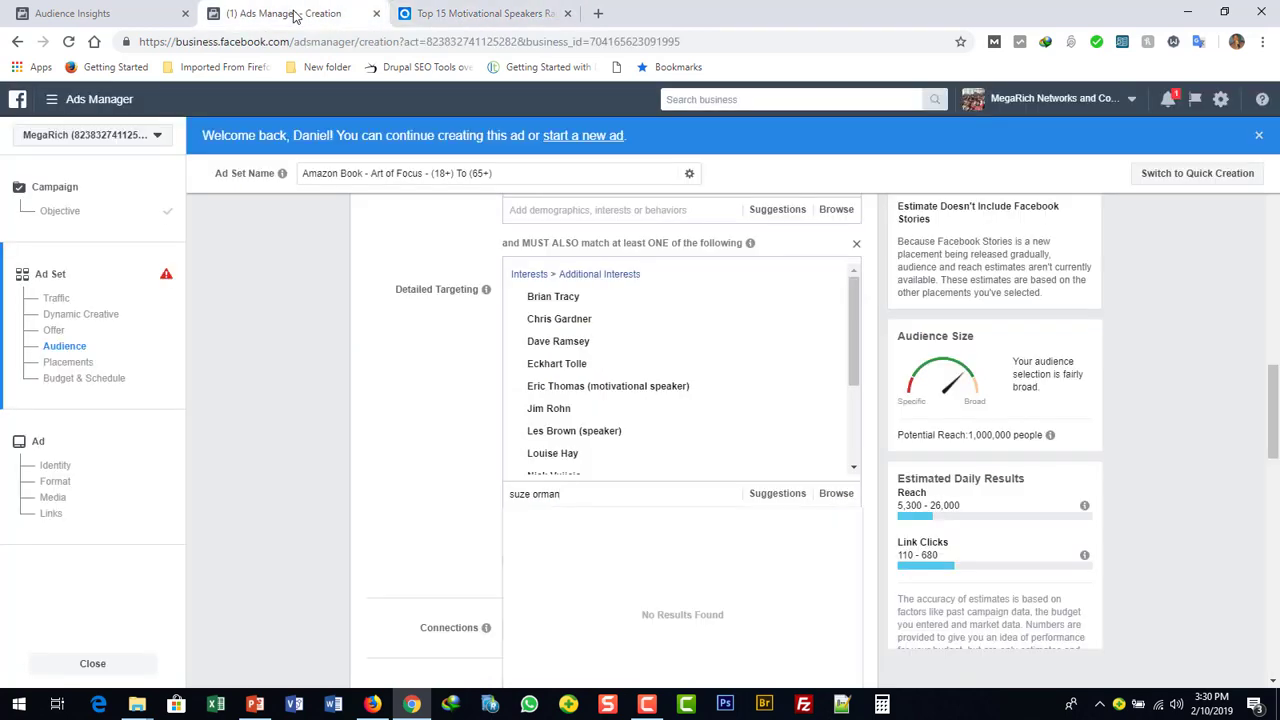
click(576, 493)
triple_click(576, 493)
click(576, 493)
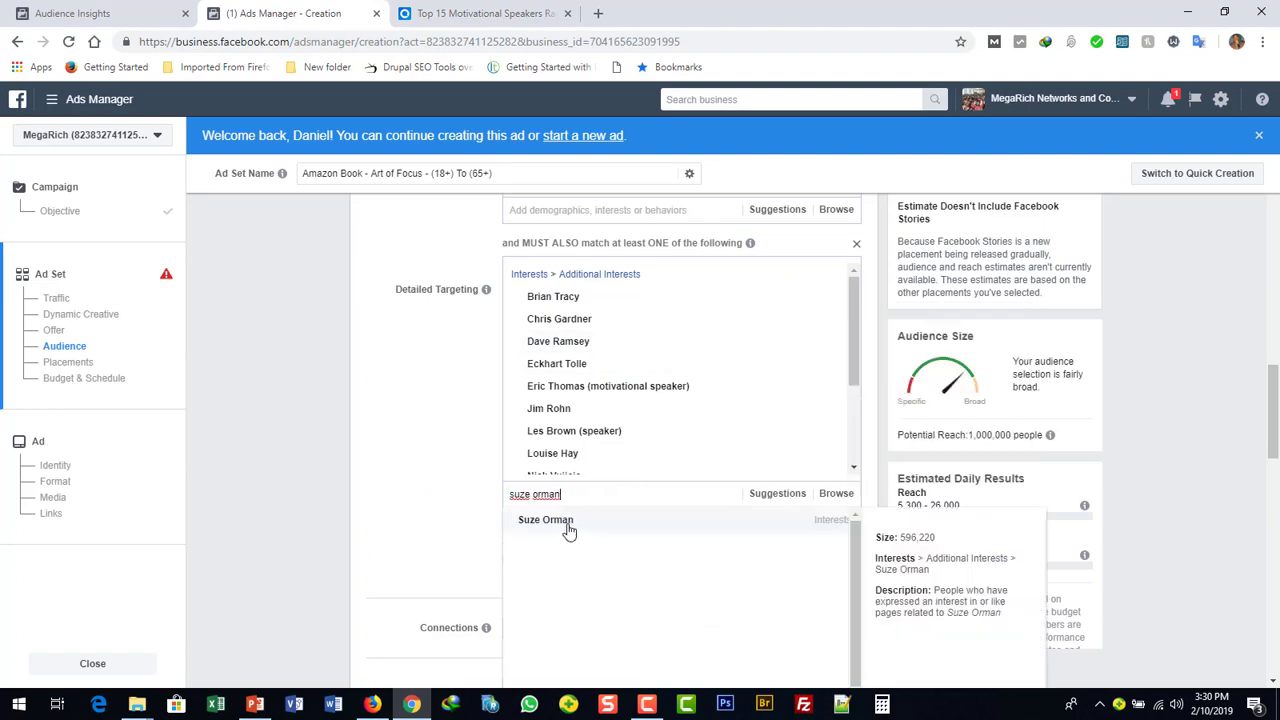
click(568, 531)
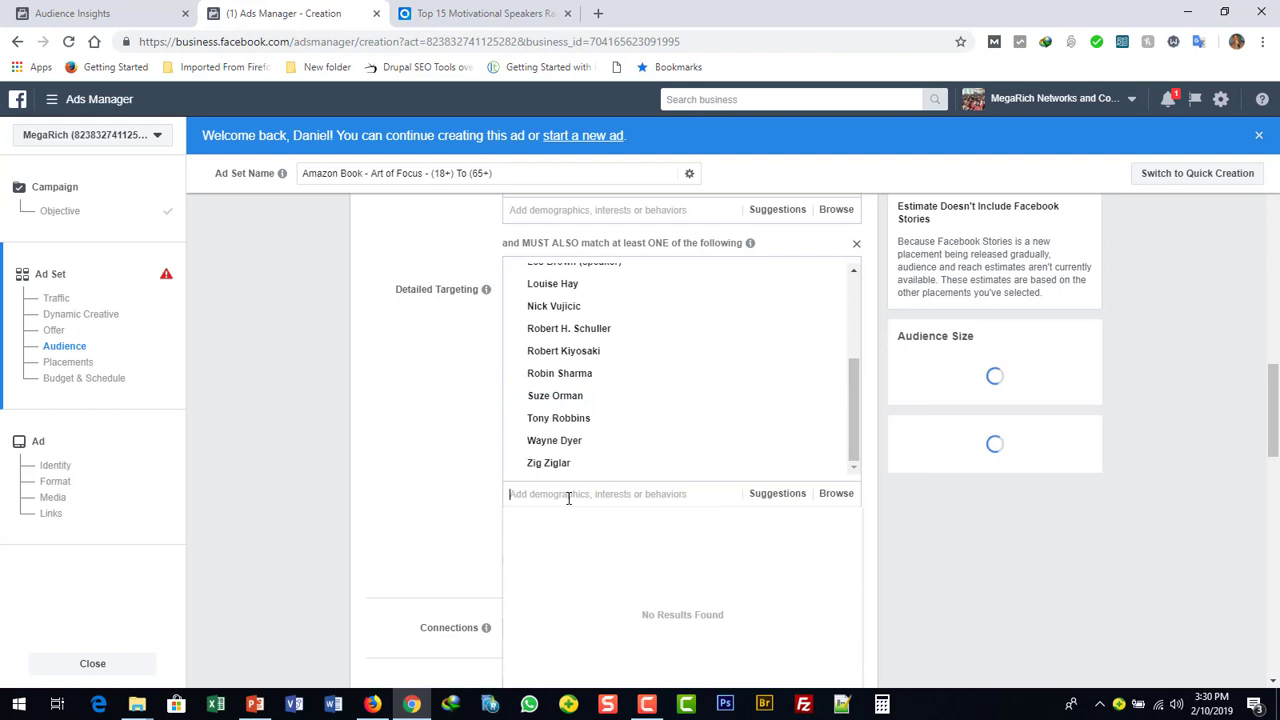
Step: Check the spelling of speaker number twelve on VirtualSpeech and add Amy Purdy to the must-also-match interests in Ads Manager
text(emy)
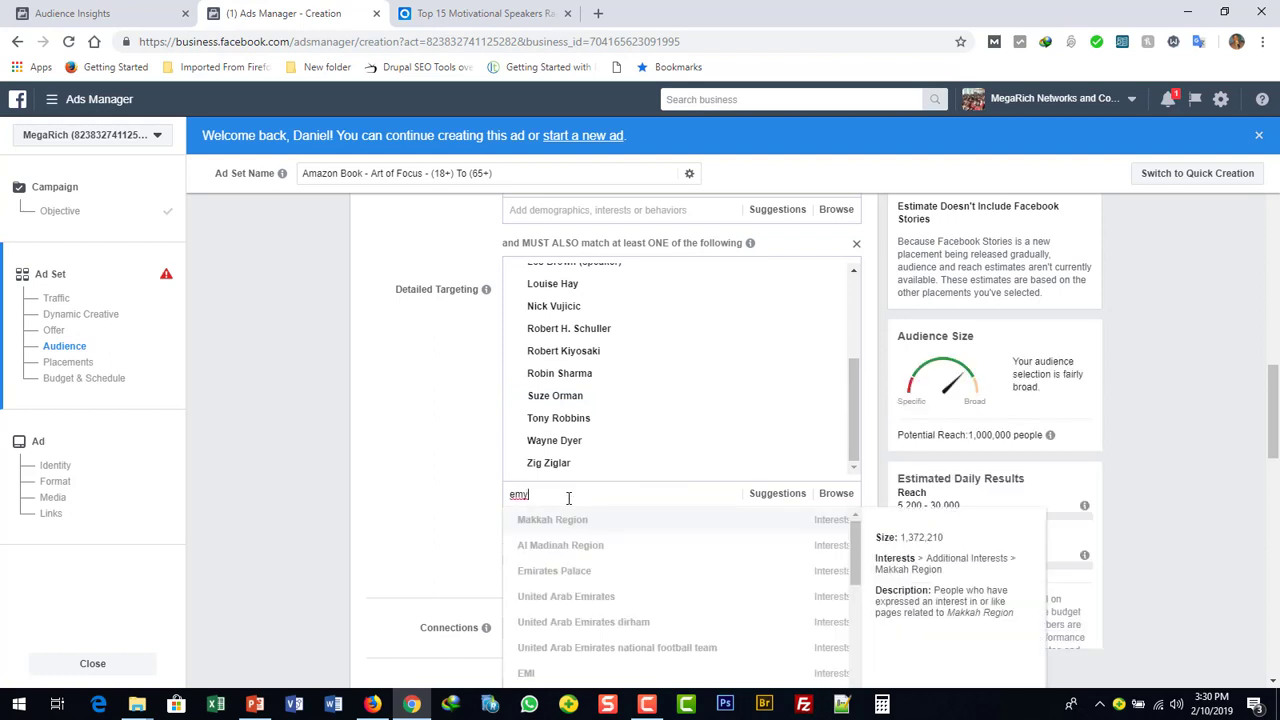
double_click(568, 497)
click(484, 14)
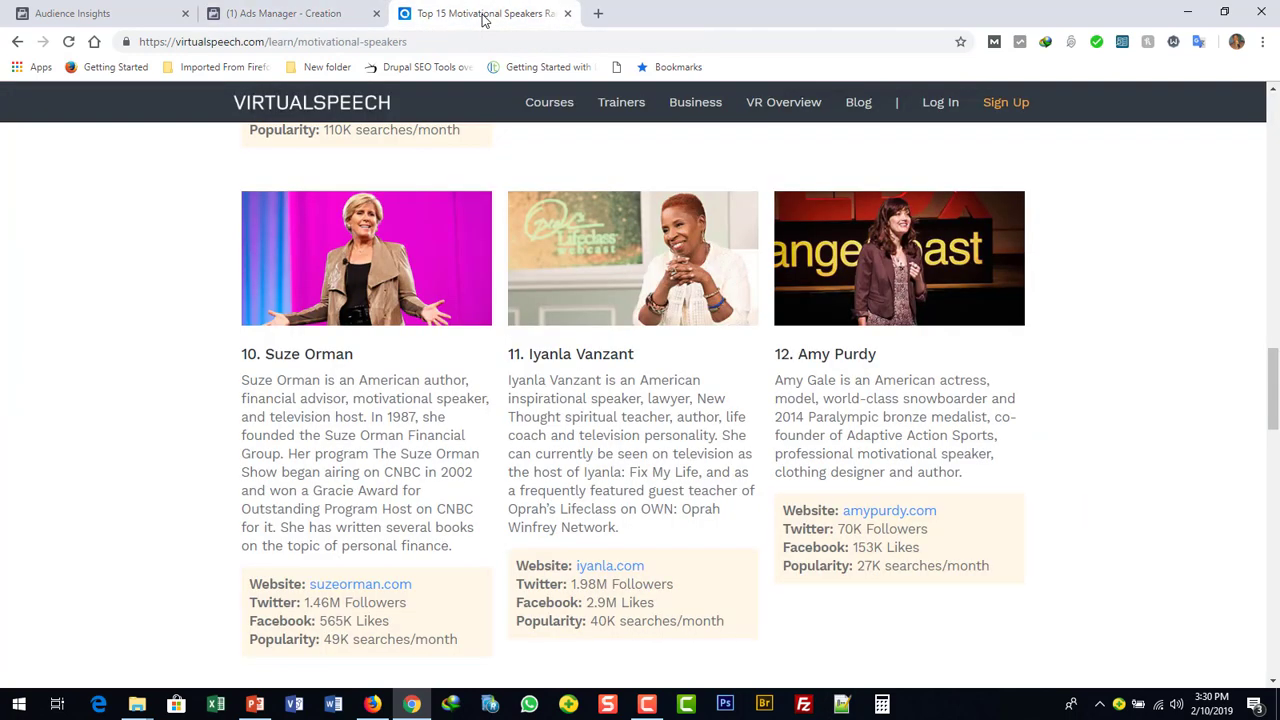
click(323, 14)
text(amy)
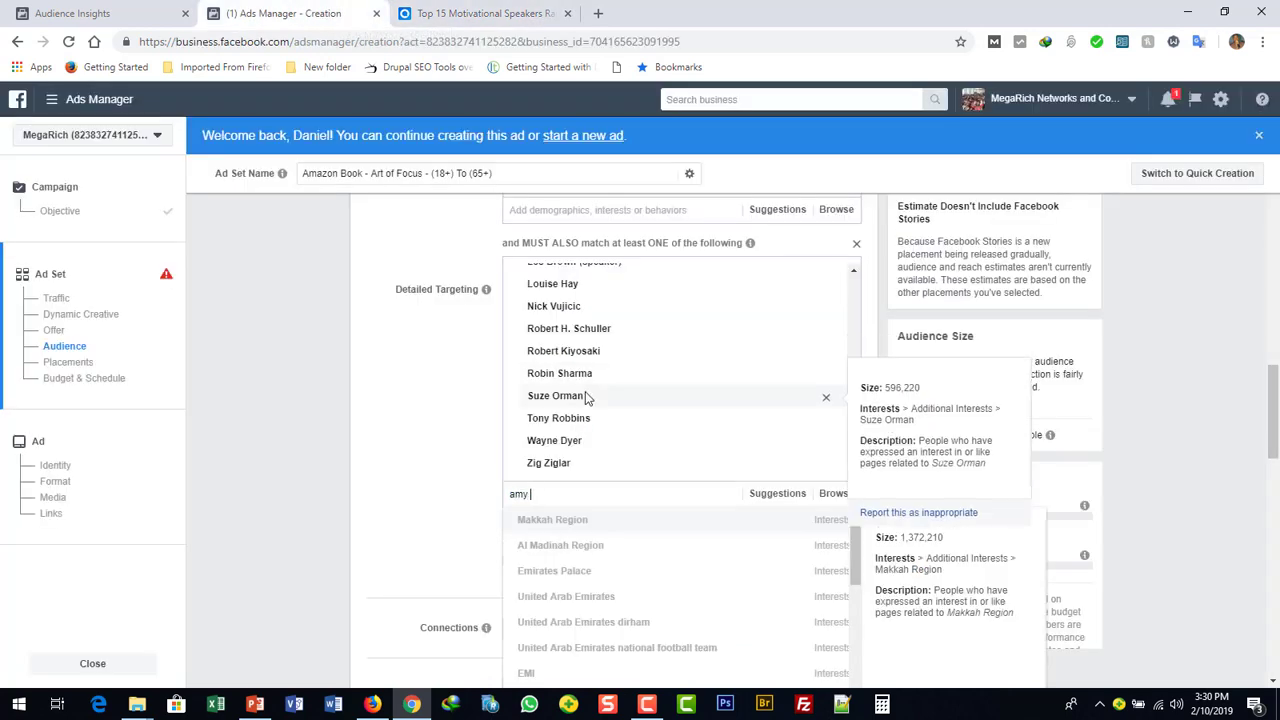
text( purdy)
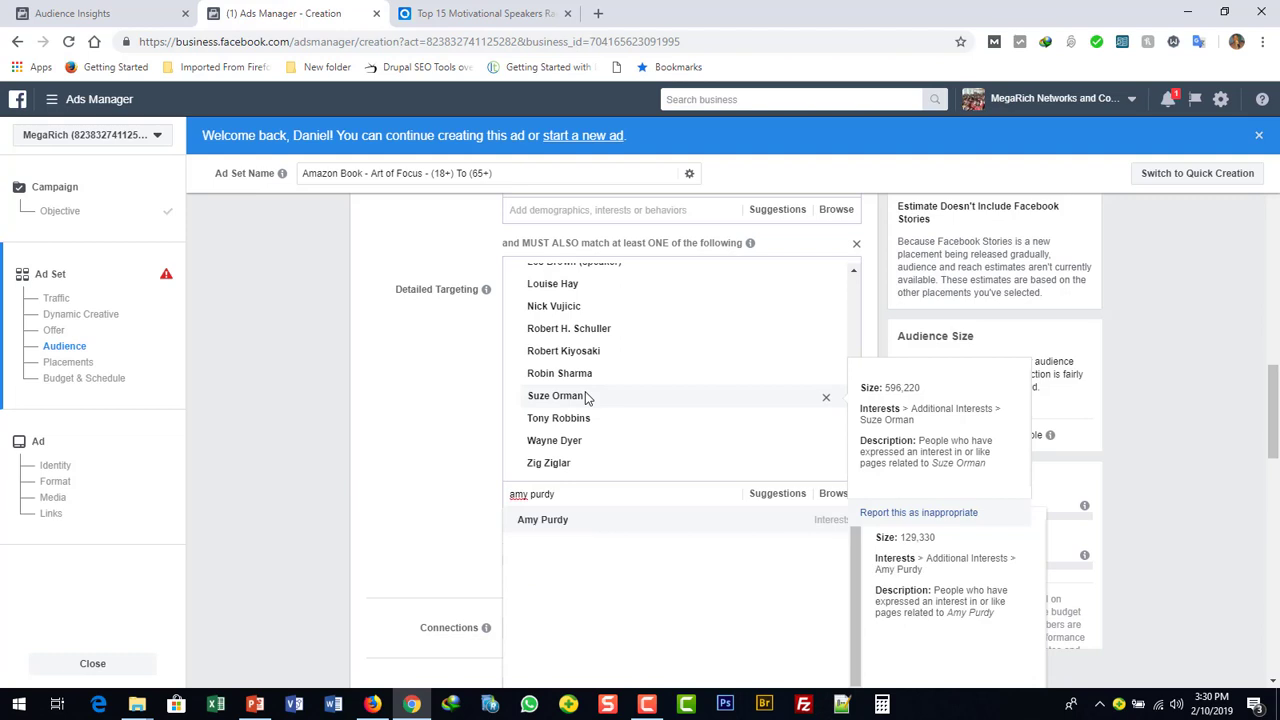
click(543, 520)
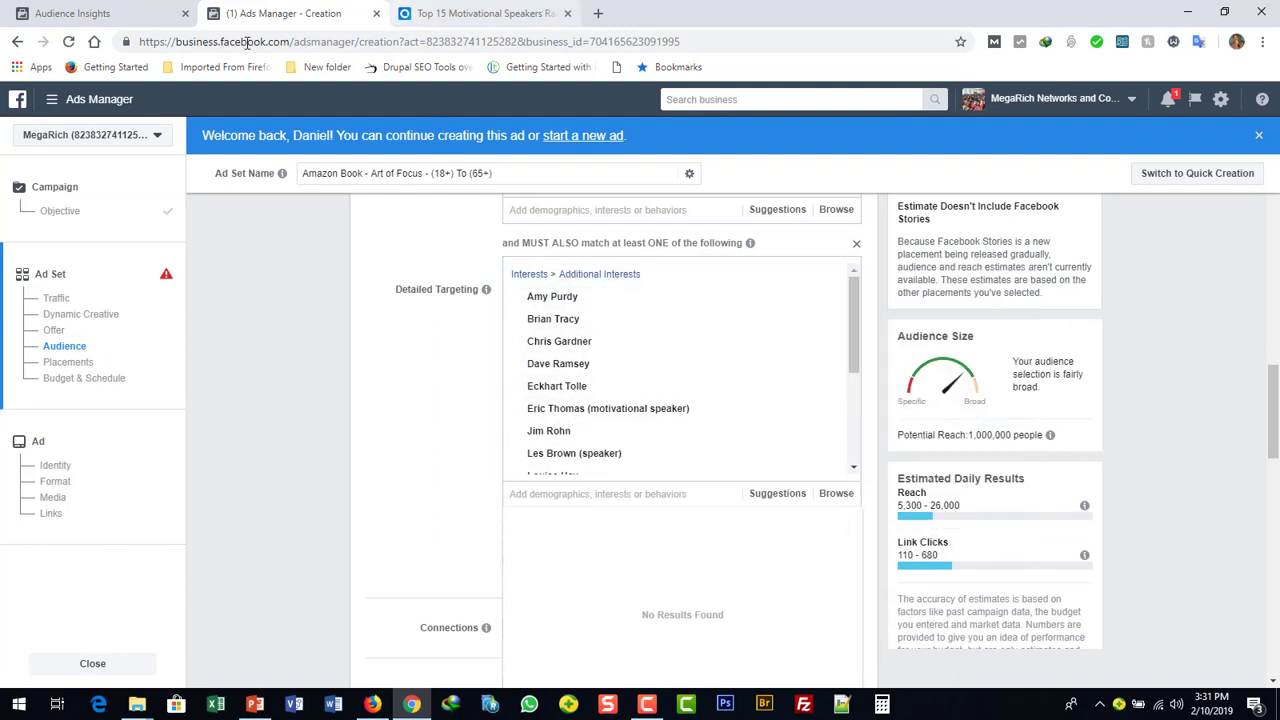
Step: Look up speaker number eleven on VirtualSpeech and add Iyanla Vanzant to the must-also-match interests in Ads Manager
click(497, 18)
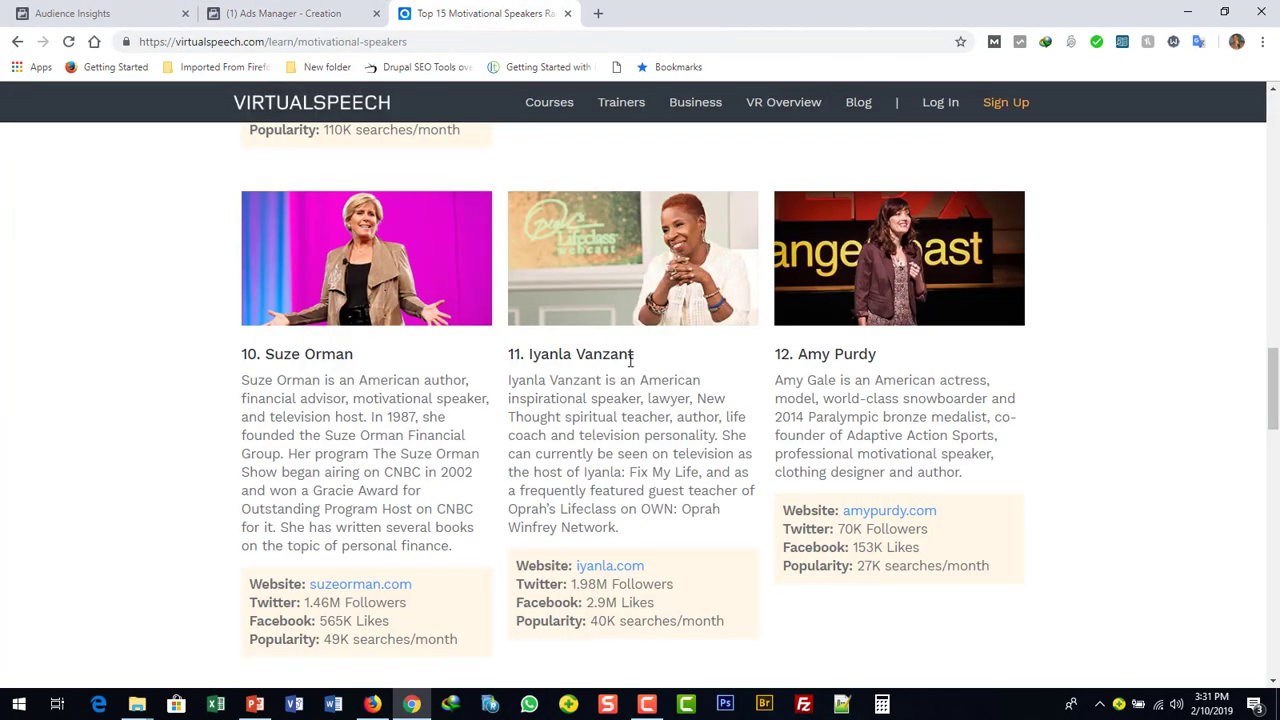
click(1273, 682)
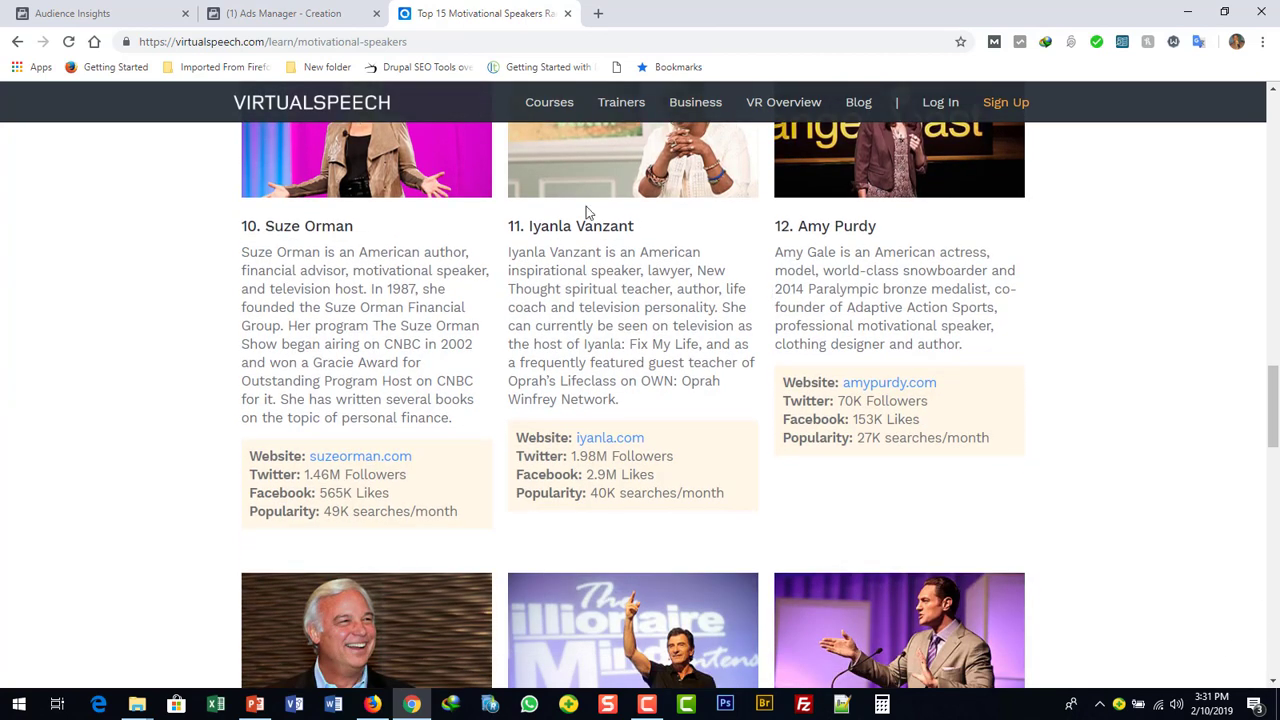
click(290, 14)
mouse_move(649, 387)
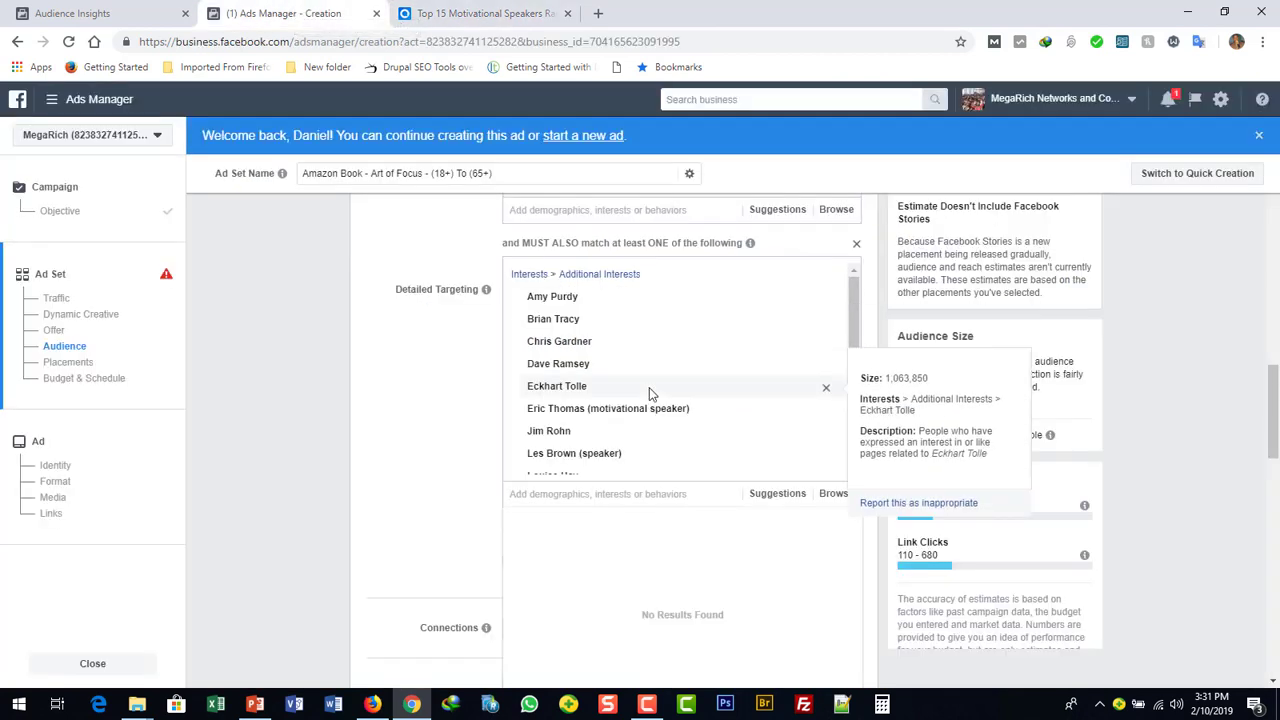
text(iyanla van)
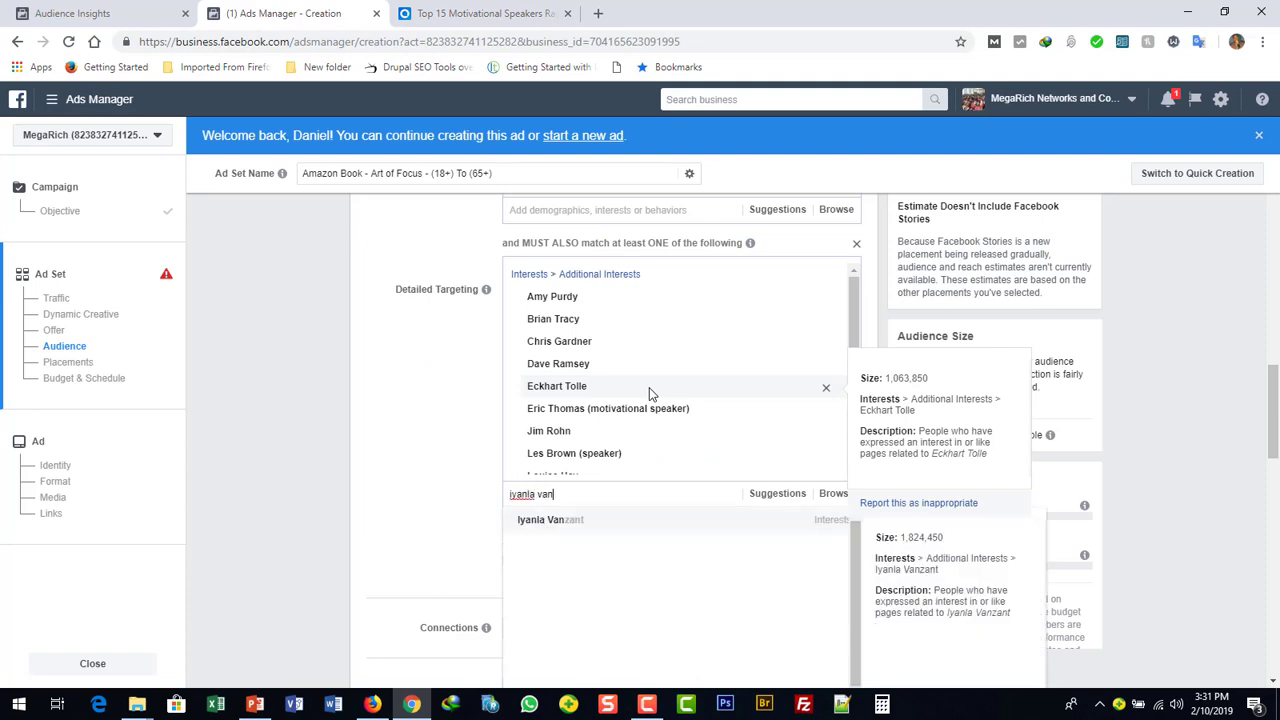
click(583, 522)
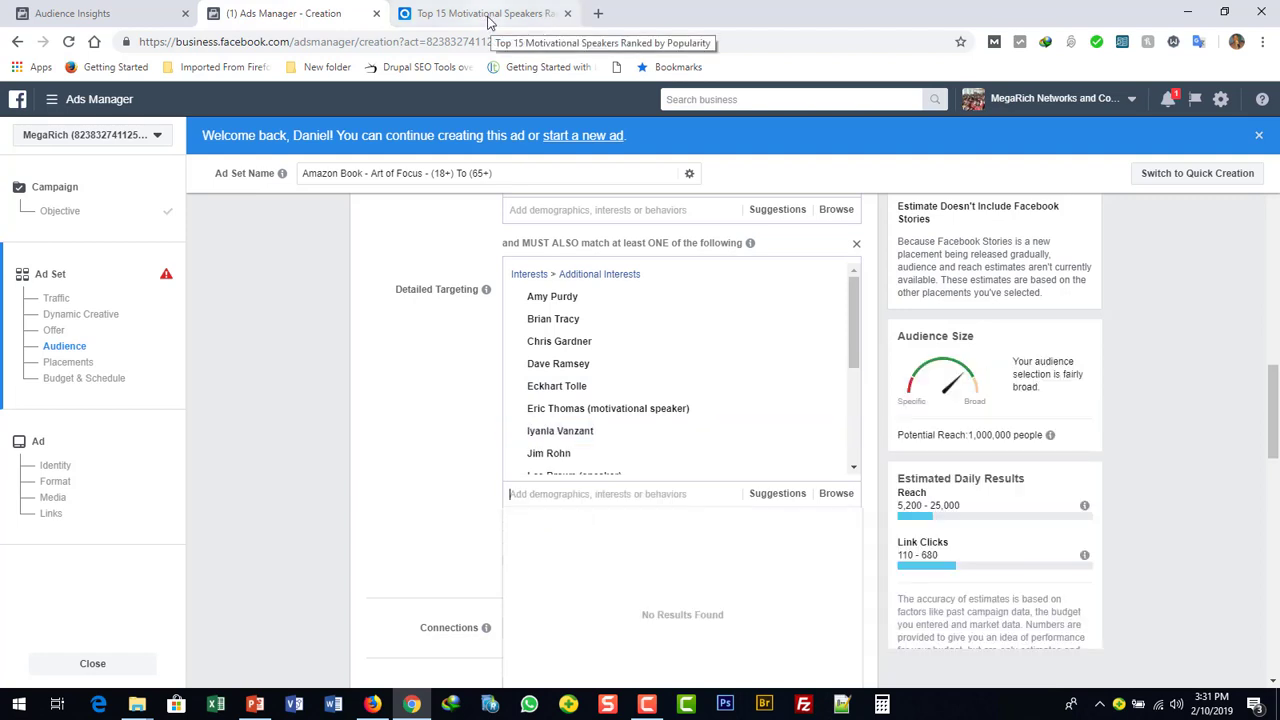
Step: View speakers thirteen to fifteen on VirtualSpeech and add Jack Canfield to the must-also-match interests in Ads Manager
click(472, 14)
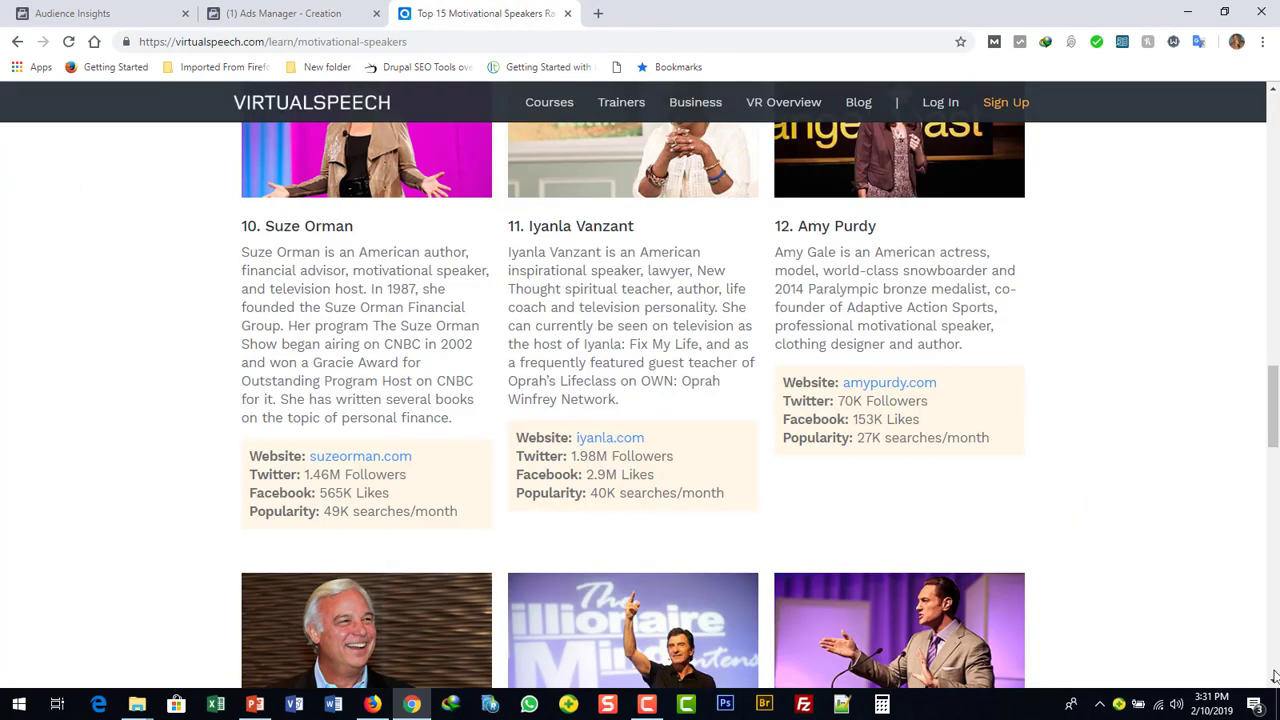
scroll(1273, 685, down, 6)
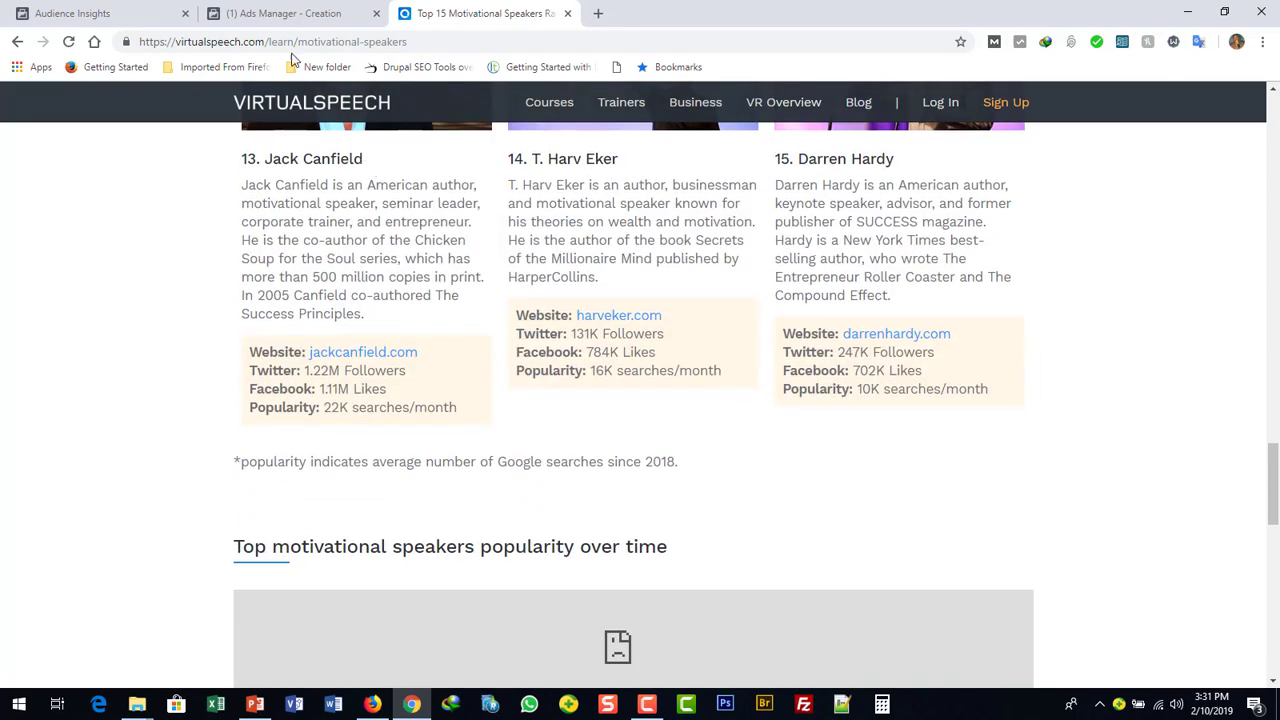
click(280, 16)
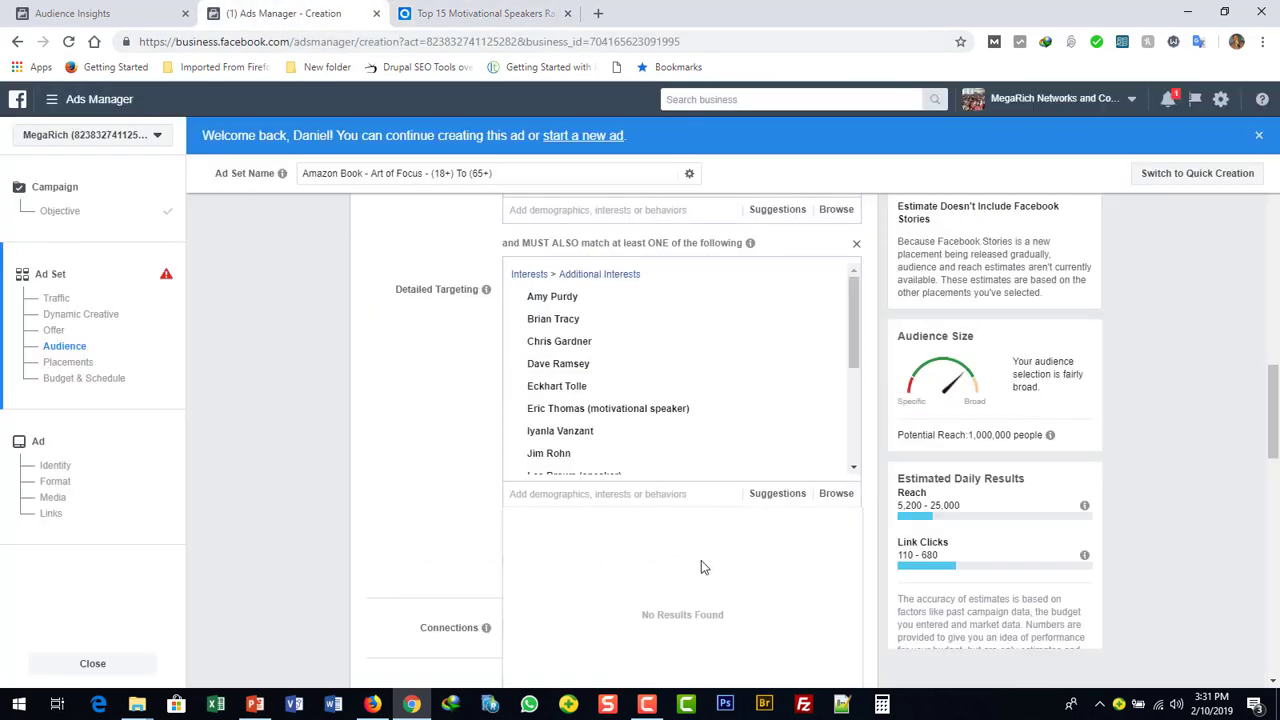
text(jack can)
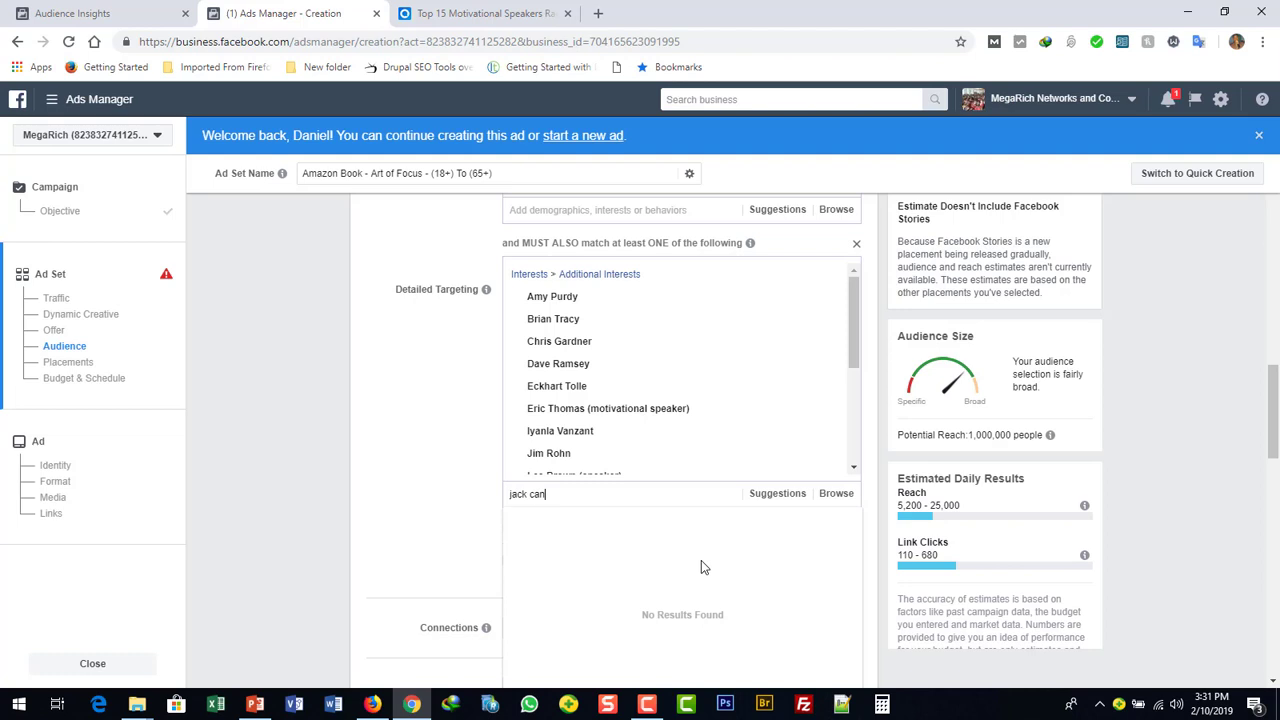
text(field)
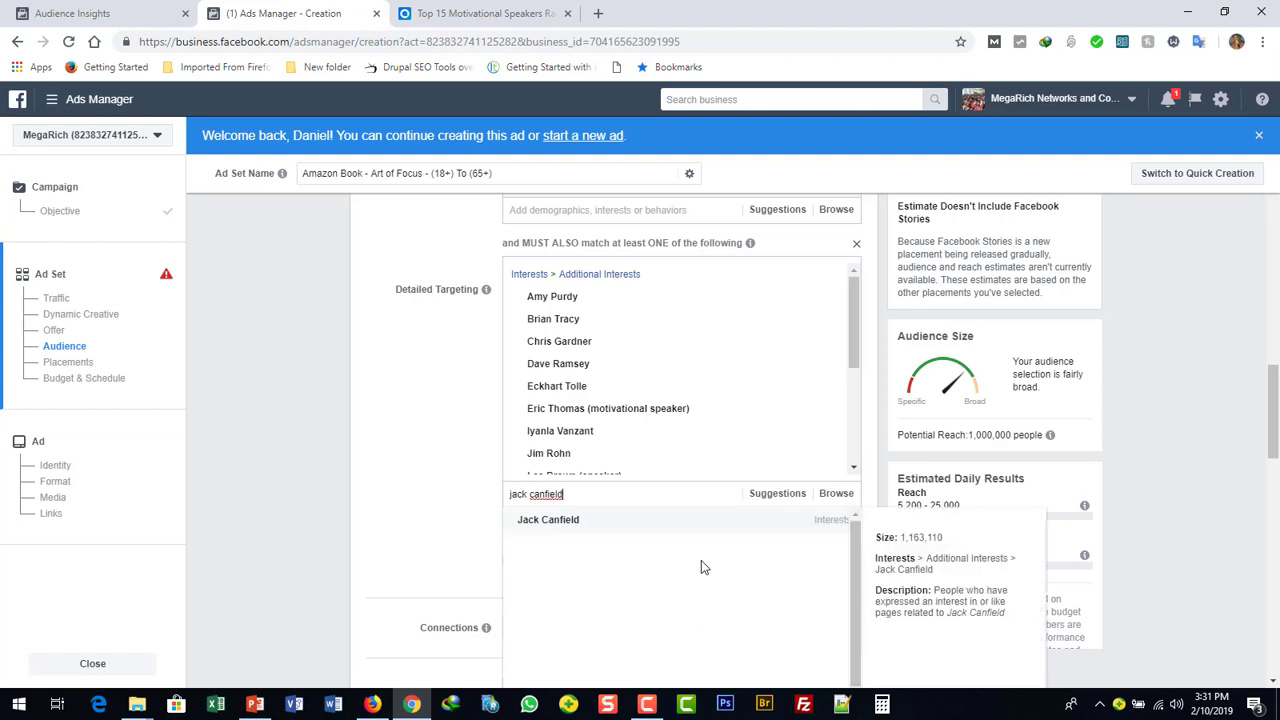
click(650, 531)
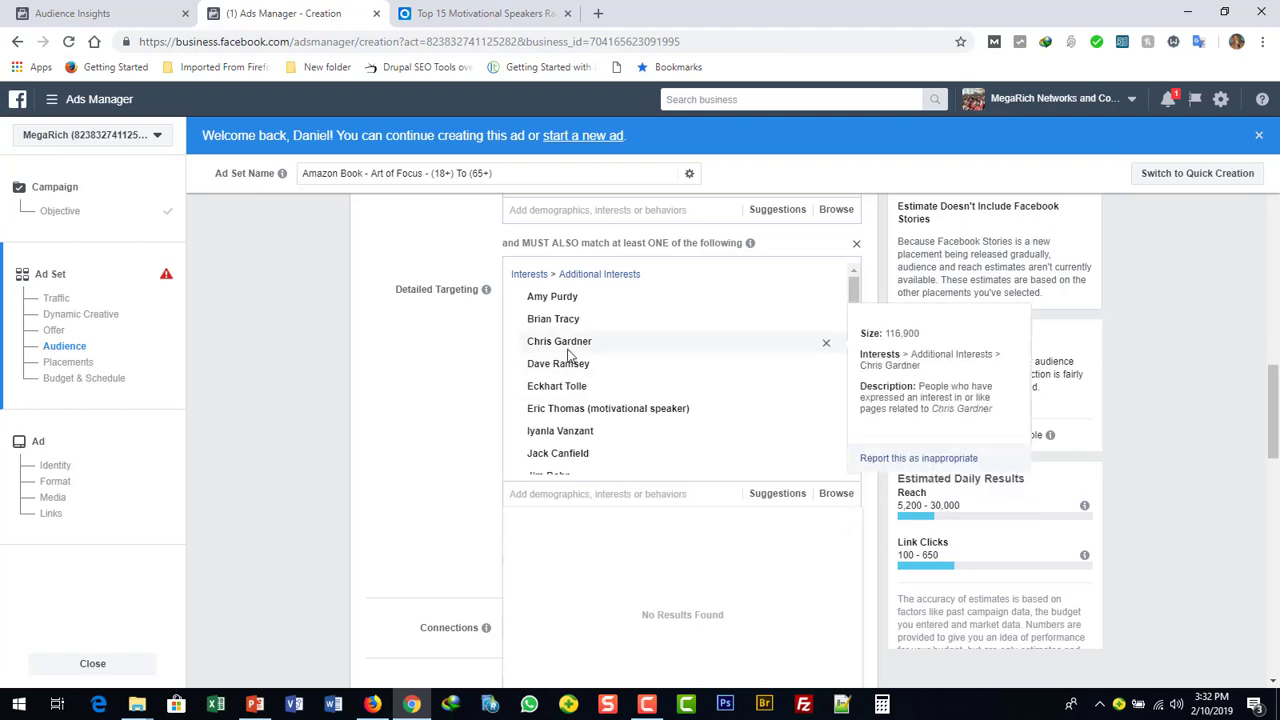
Step: Check speaker number fourteen on VirtualSpeech and add T. Harv Eker to the must-also-match interests in Ads Manager
click(472, 17)
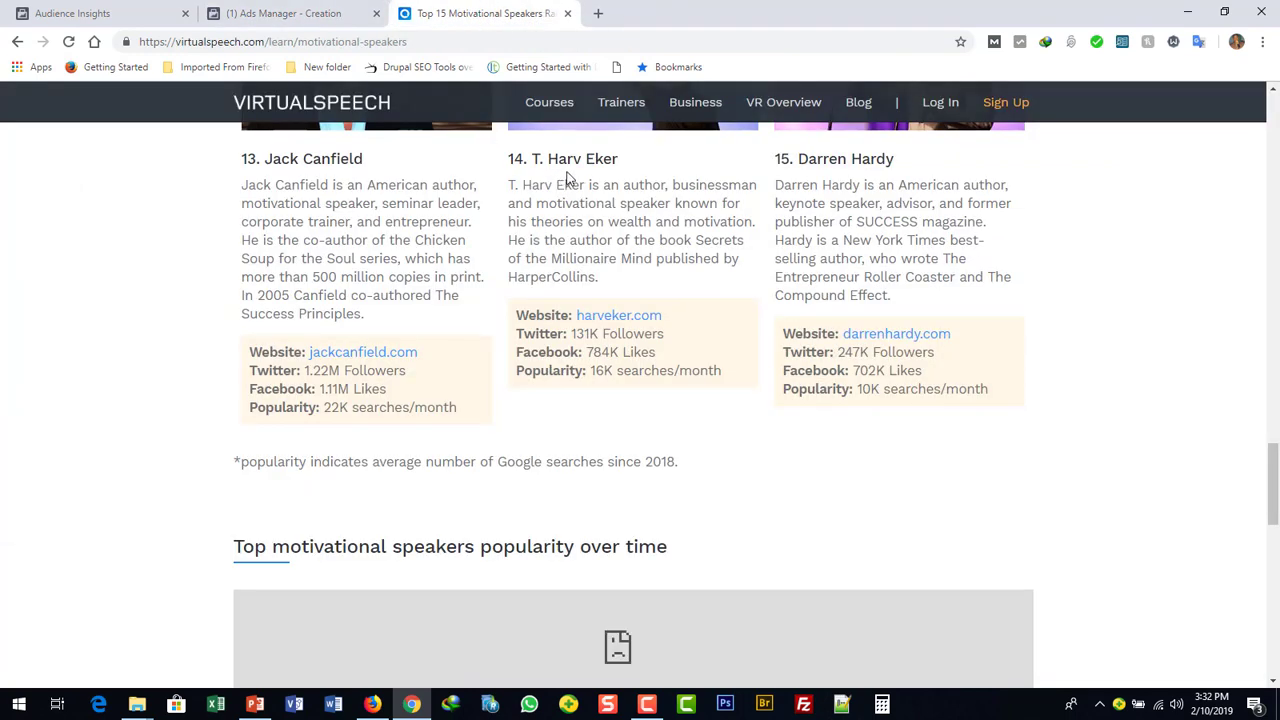
click(316, 14)
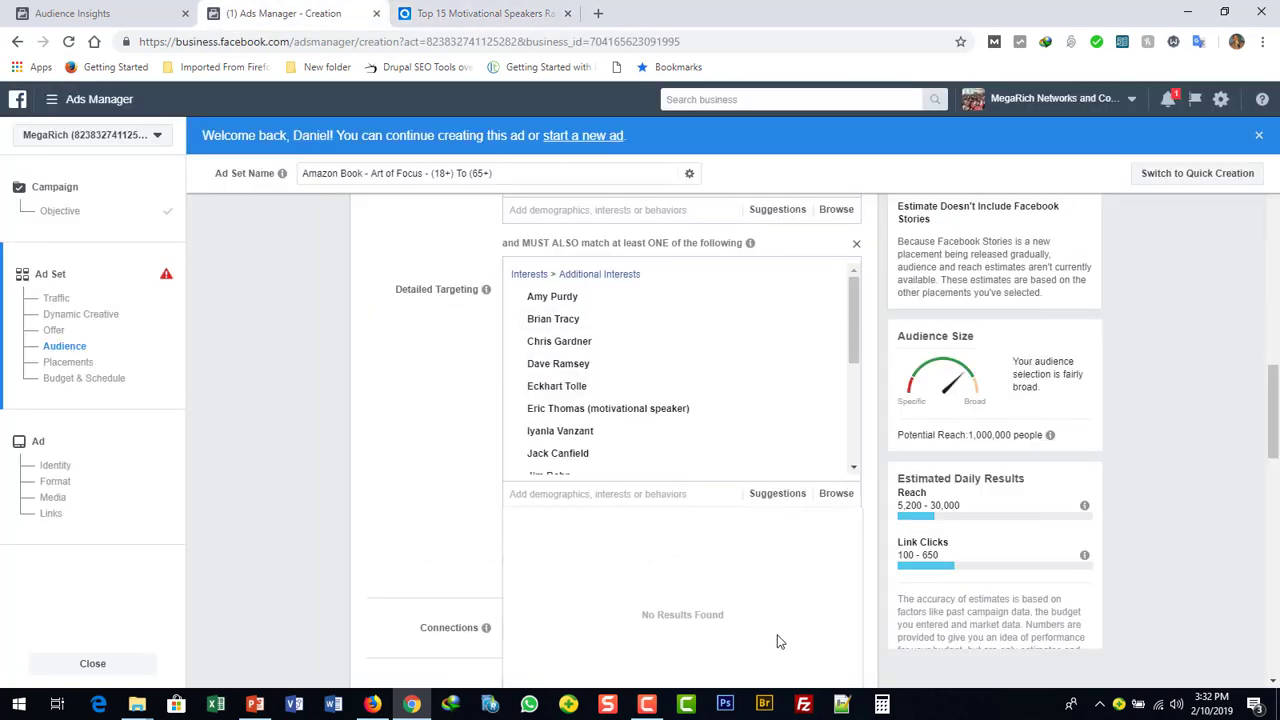
text(harv)
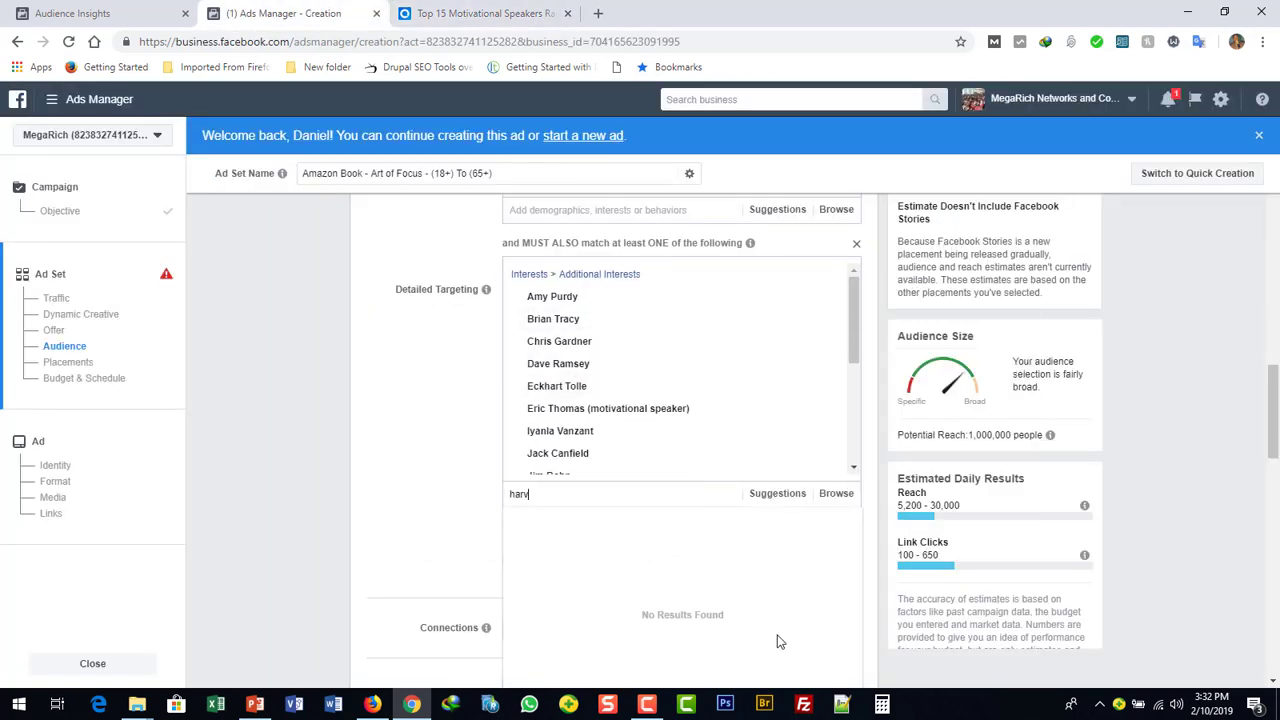
text( eker)
mouse_move(791, 457)
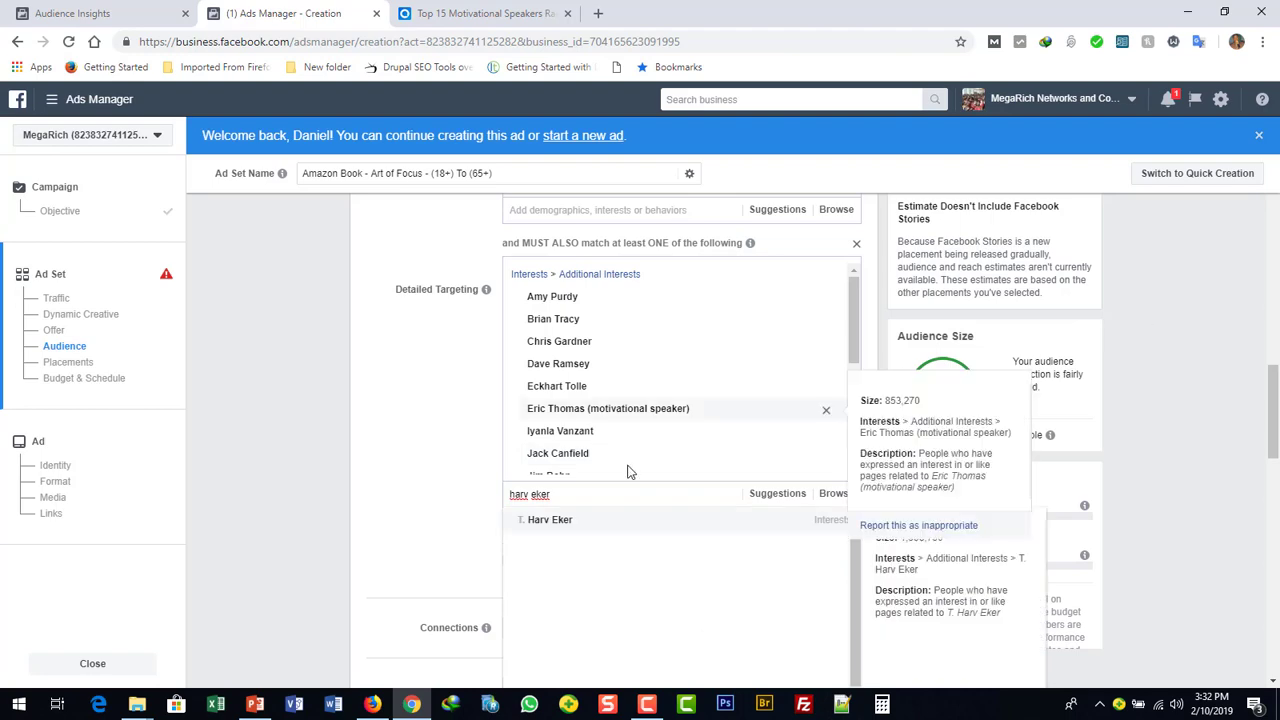
click(557, 533)
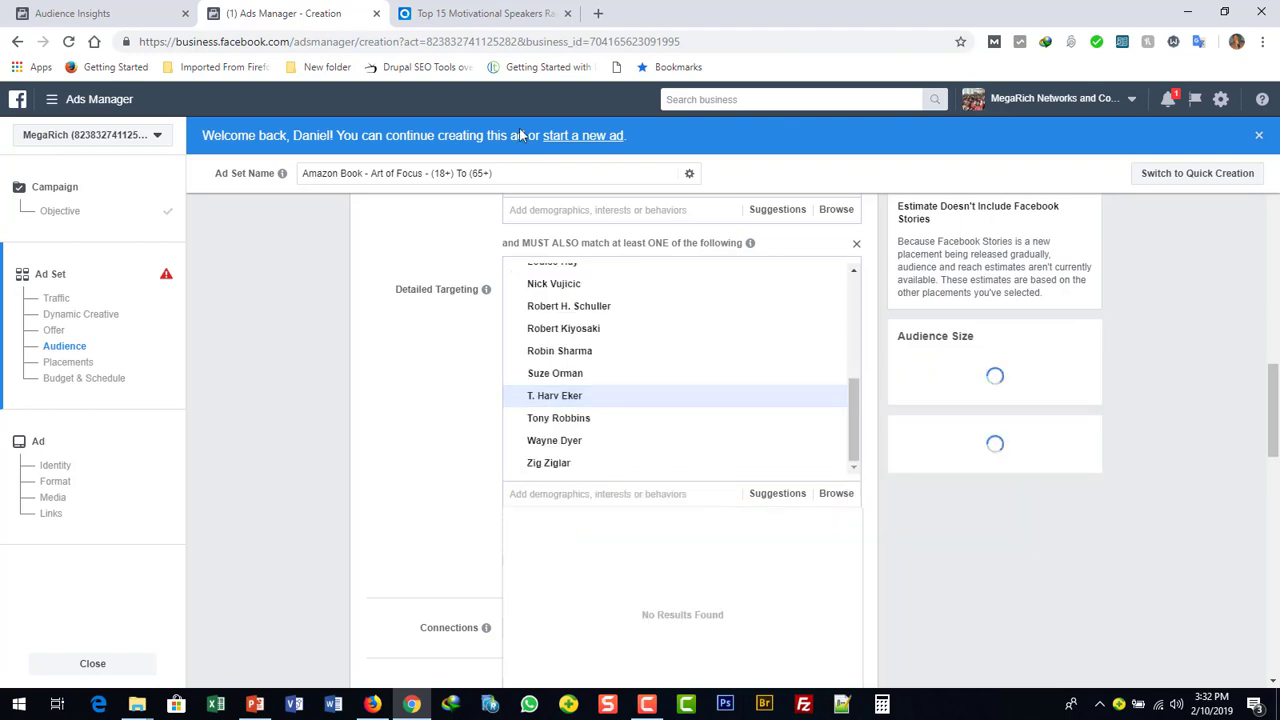
Step: Check speaker number fifteen on VirtualSpeech and add Darren Hardy to the must-also-match interests in Ads Manager
click(488, 14)
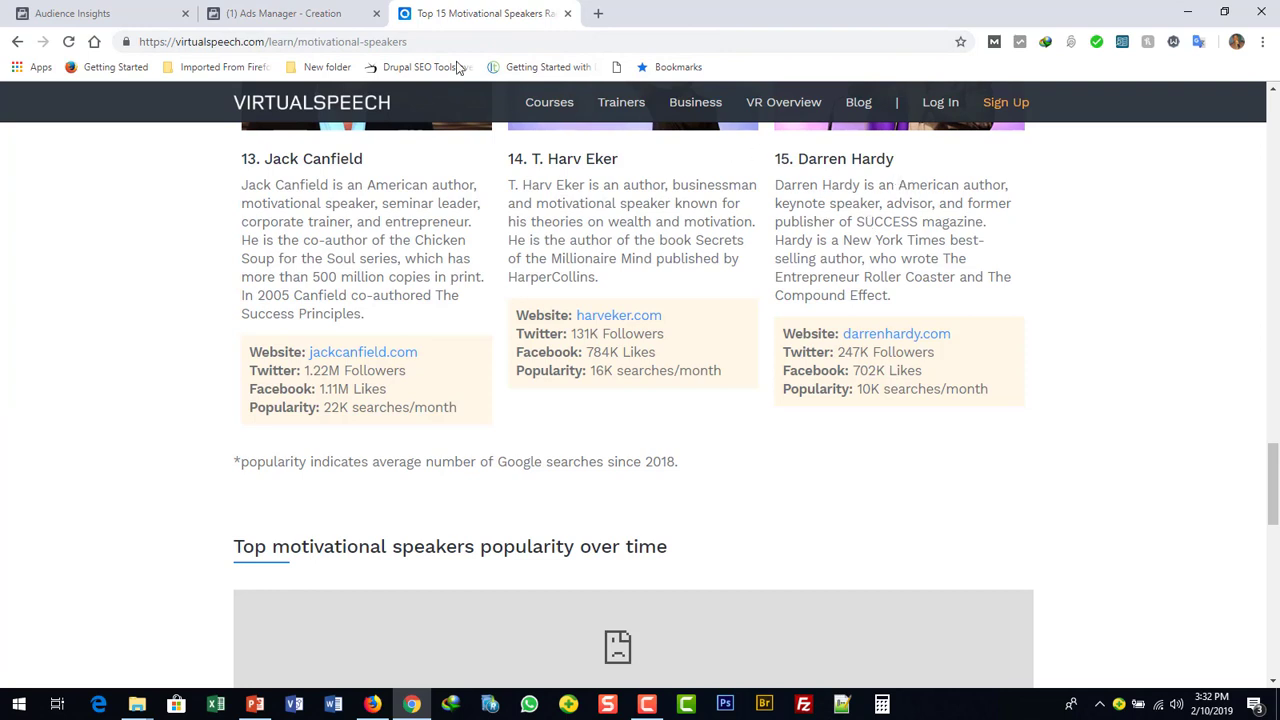
click(305, 12)
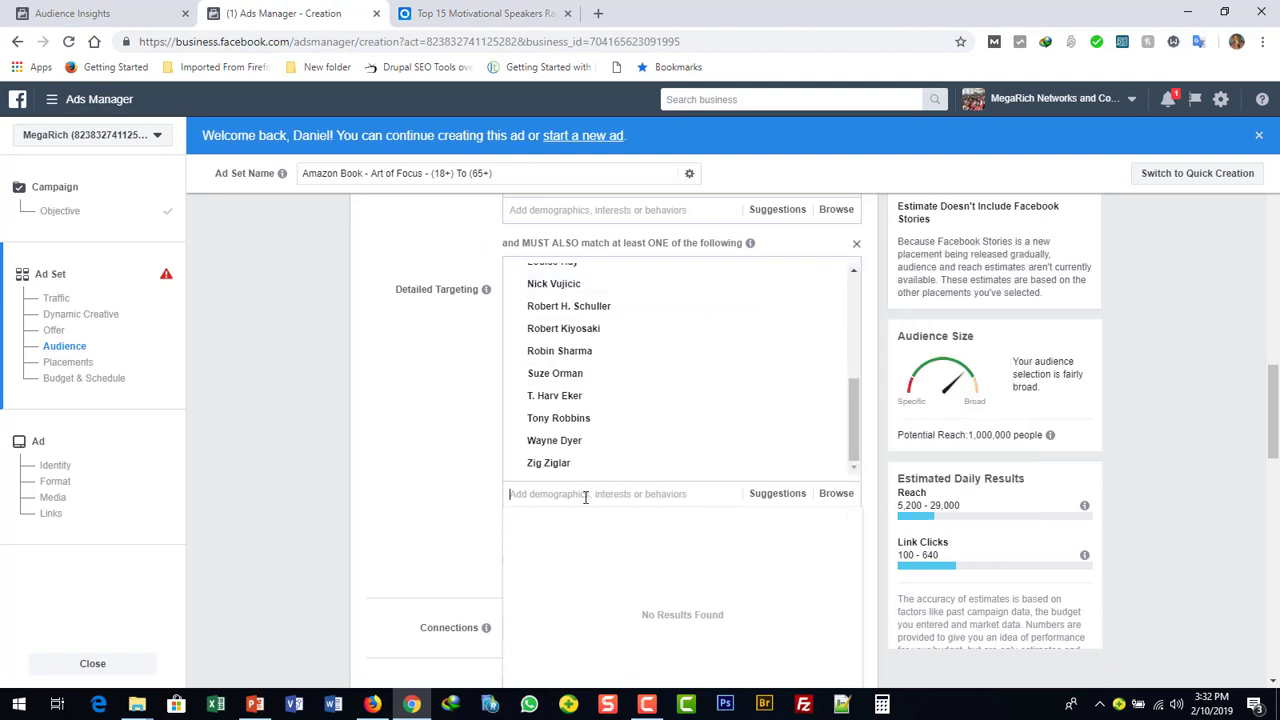
text(darren hardy)
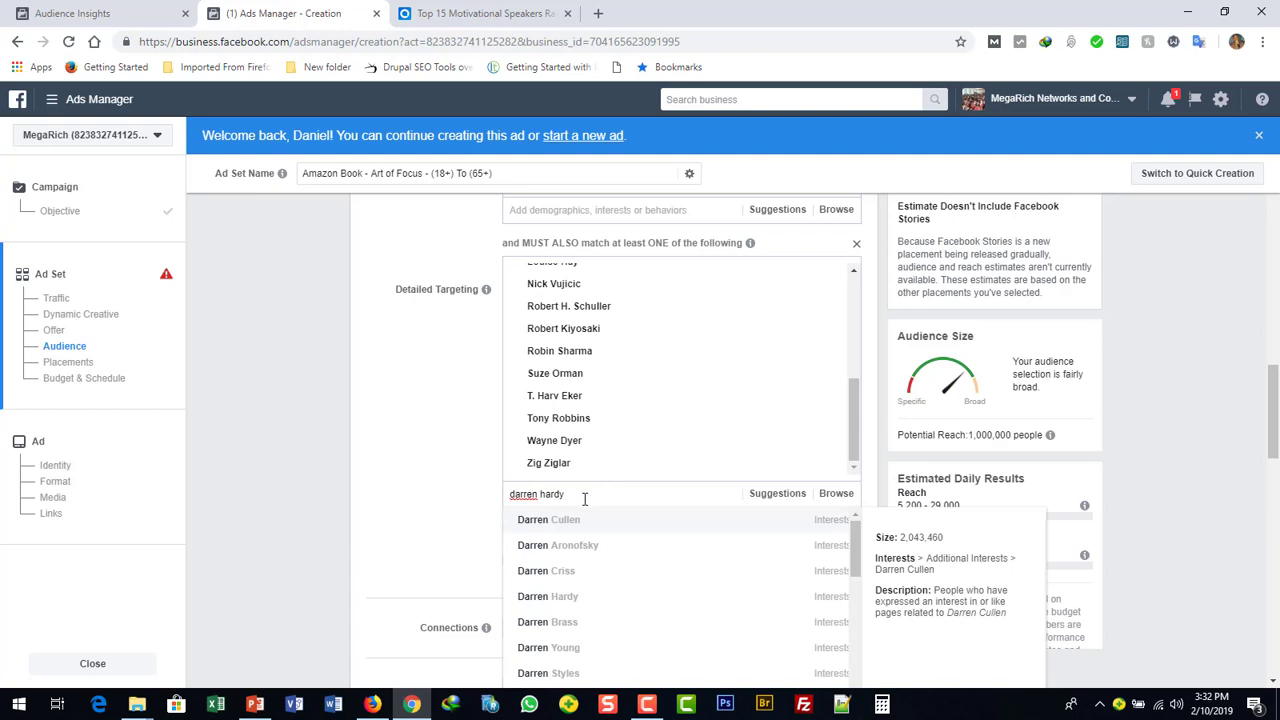
click(580, 520)
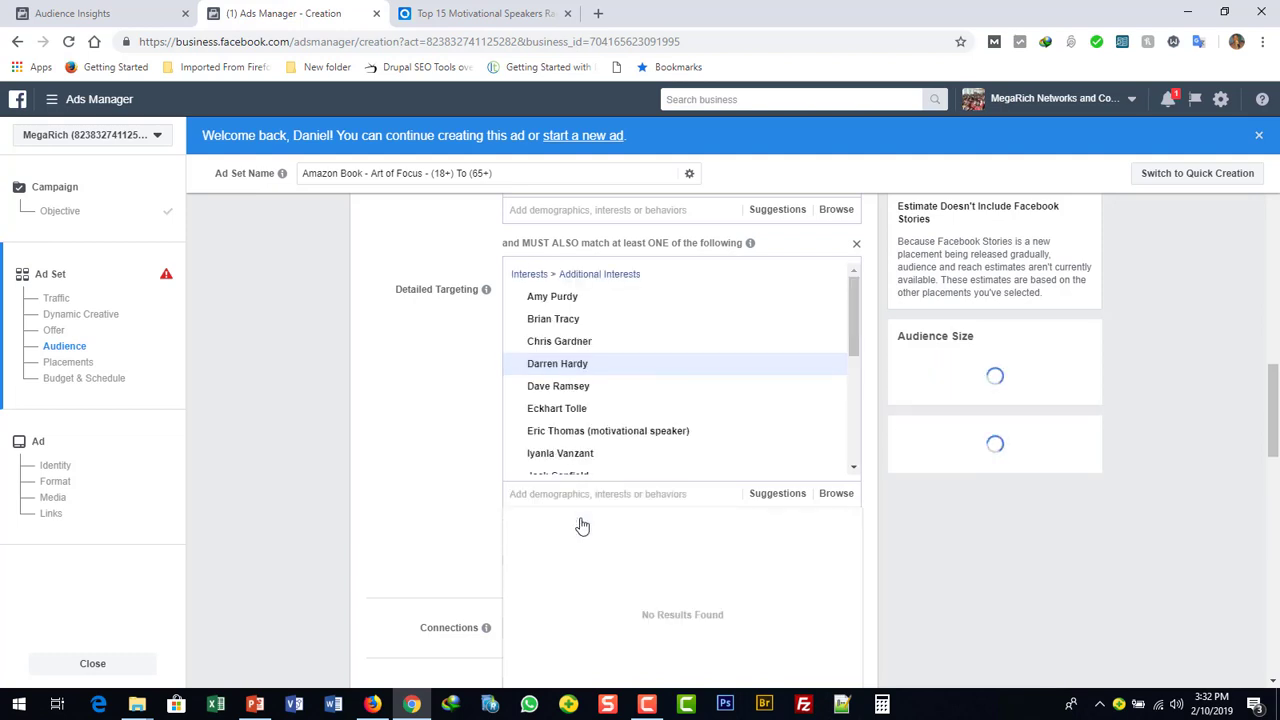
Step: Examine the audience's interest expansion option and the available connection types without applying either
mouse_move(1050, 435)
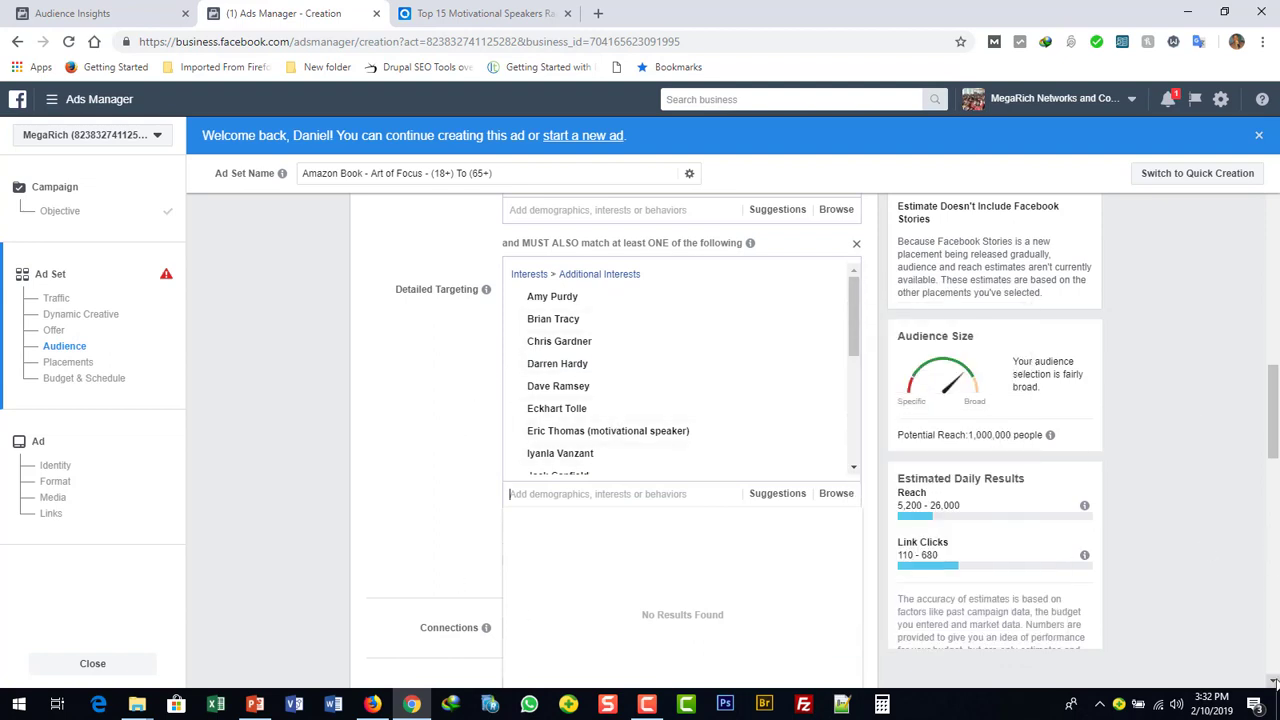
scroll(1273, 683, down, 3)
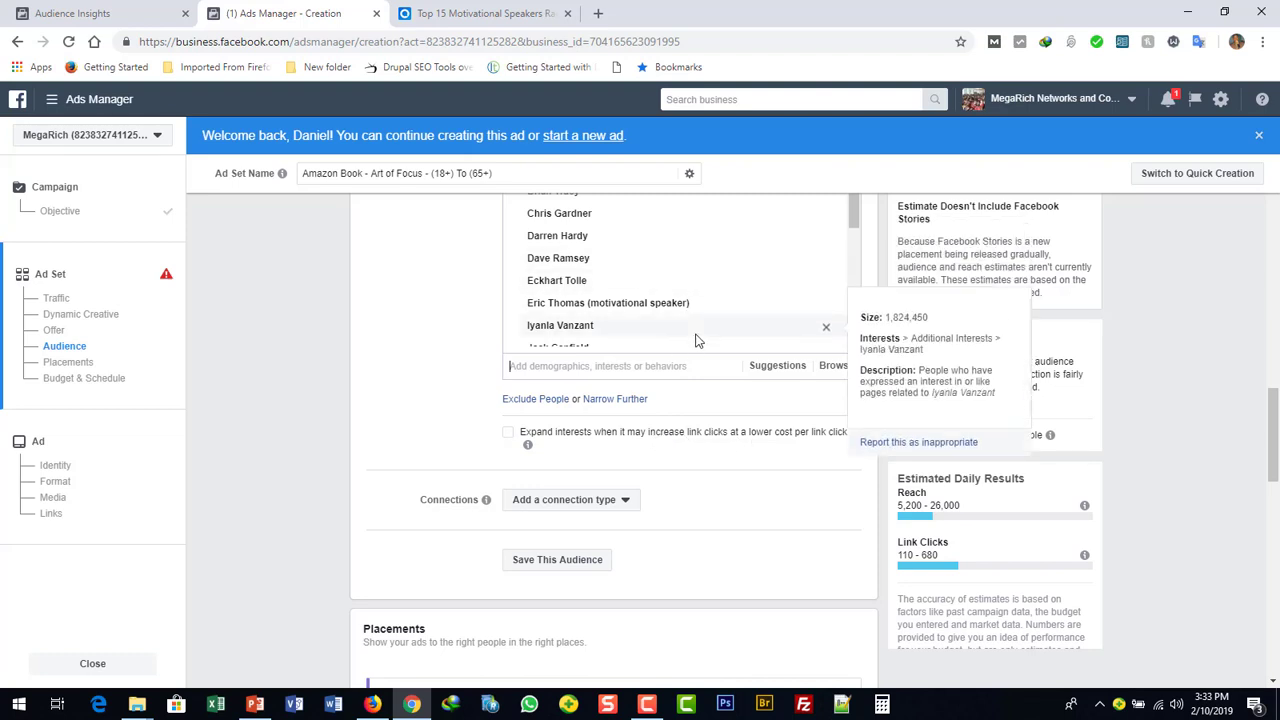
click(508, 436)
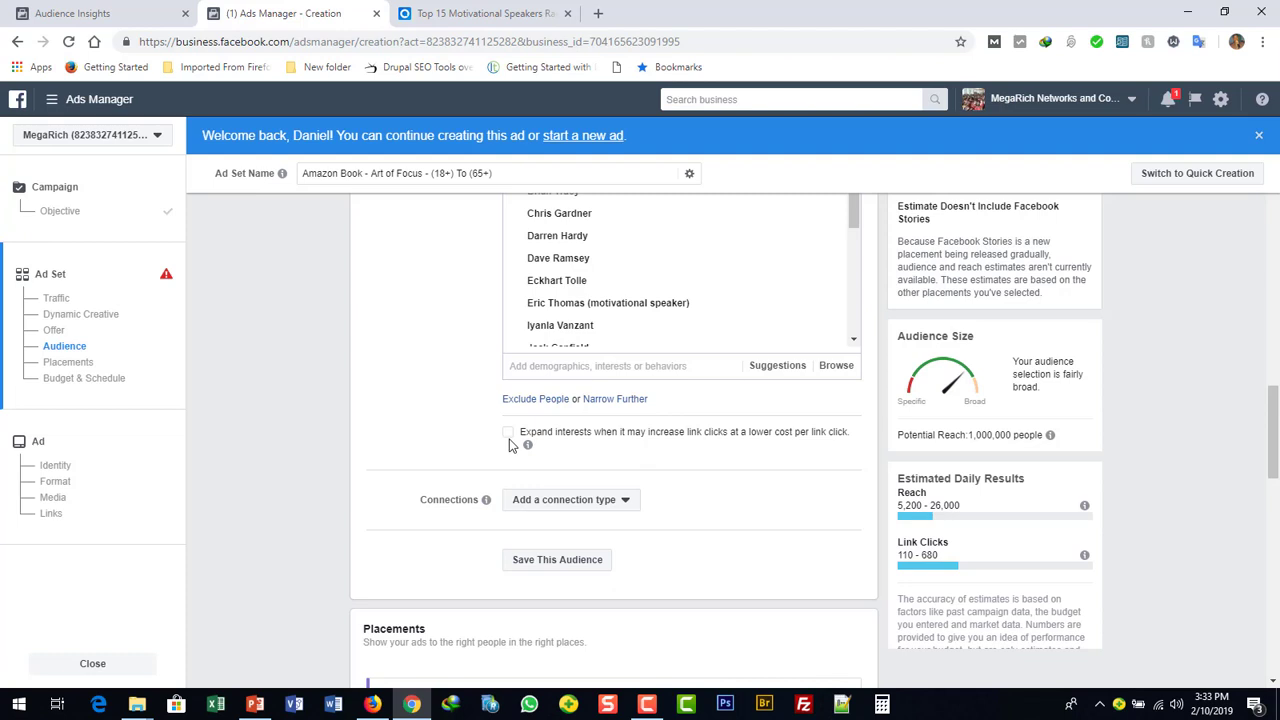
click(509, 439)
drag(1275, 403, 1276, 439)
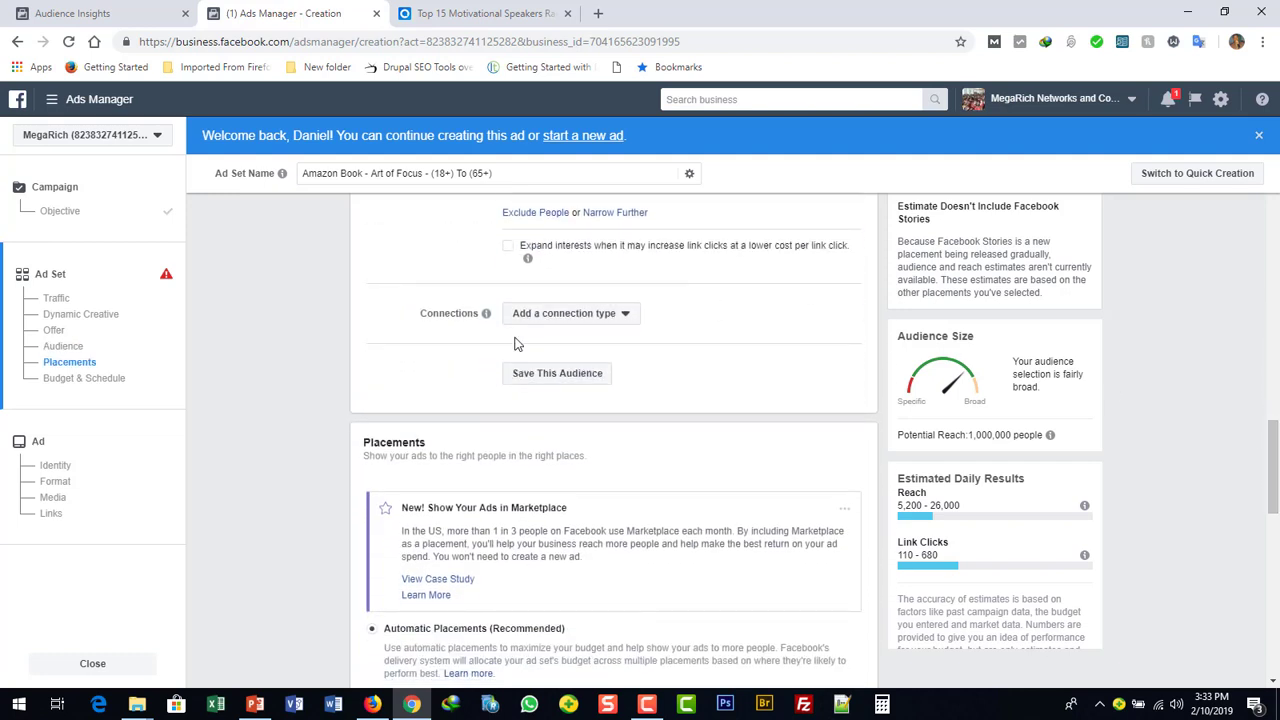
mouse_move(485, 318)
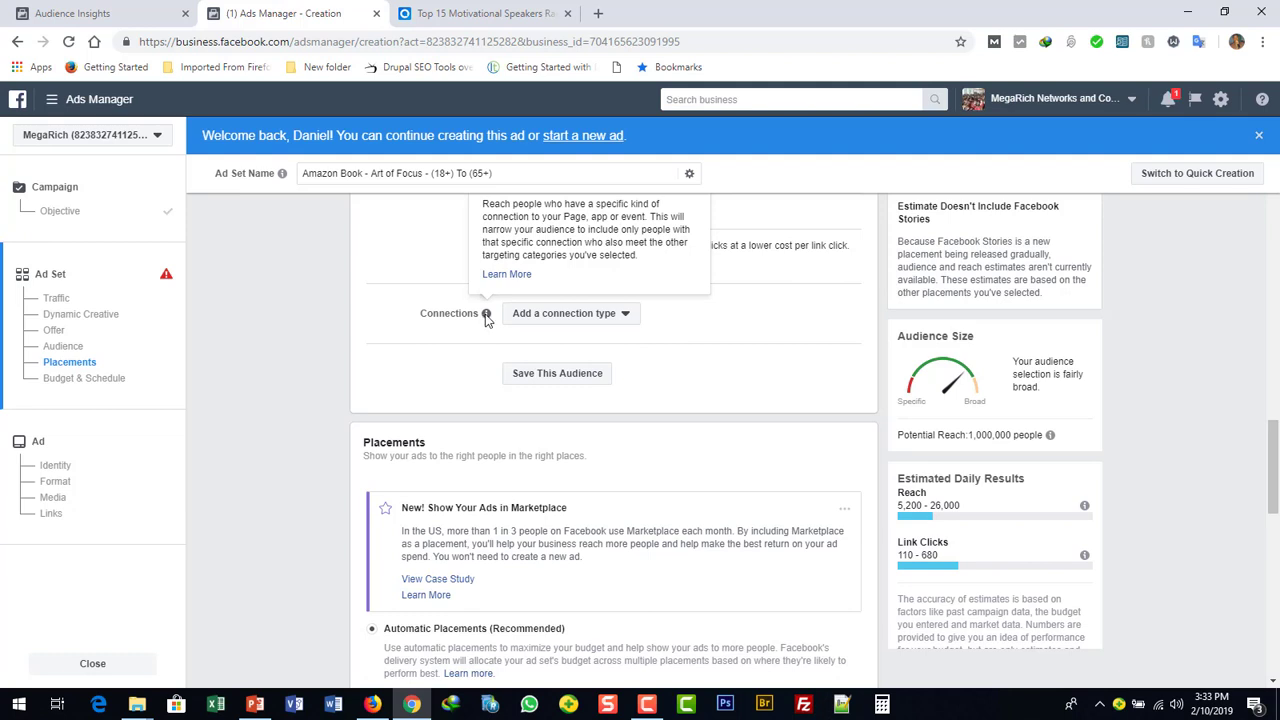
click(620, 322)
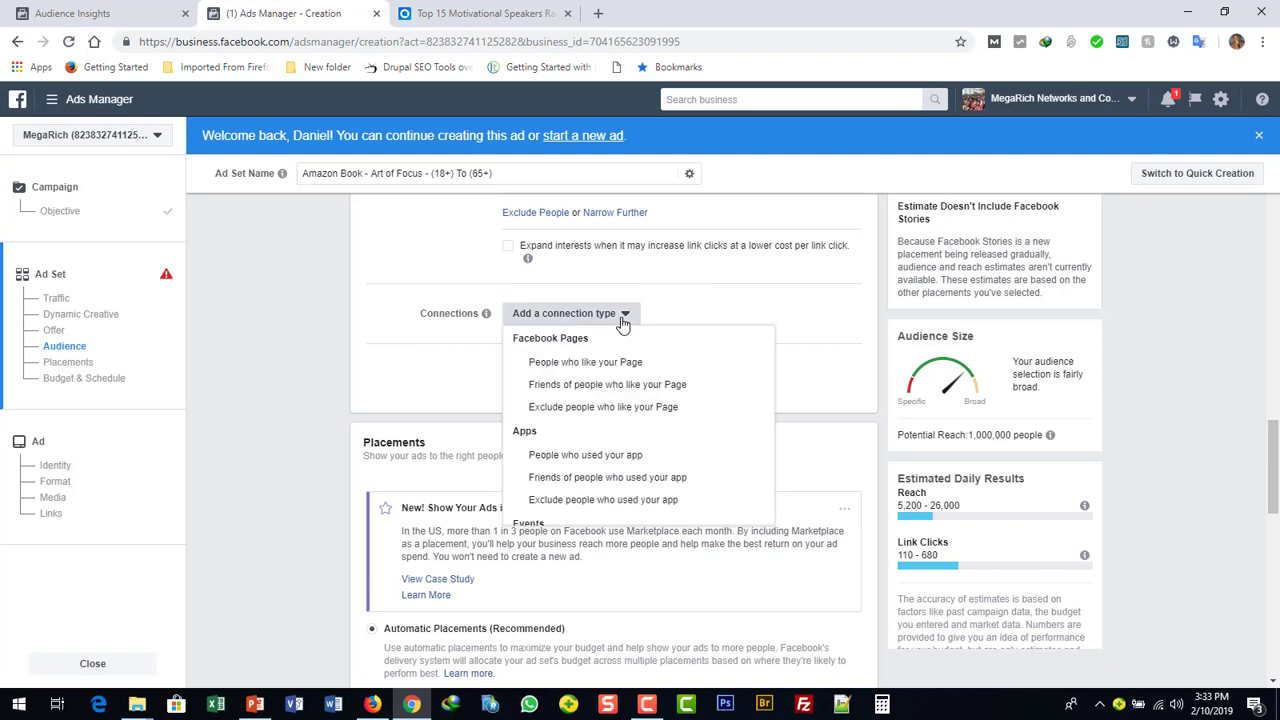
click(621, 320)
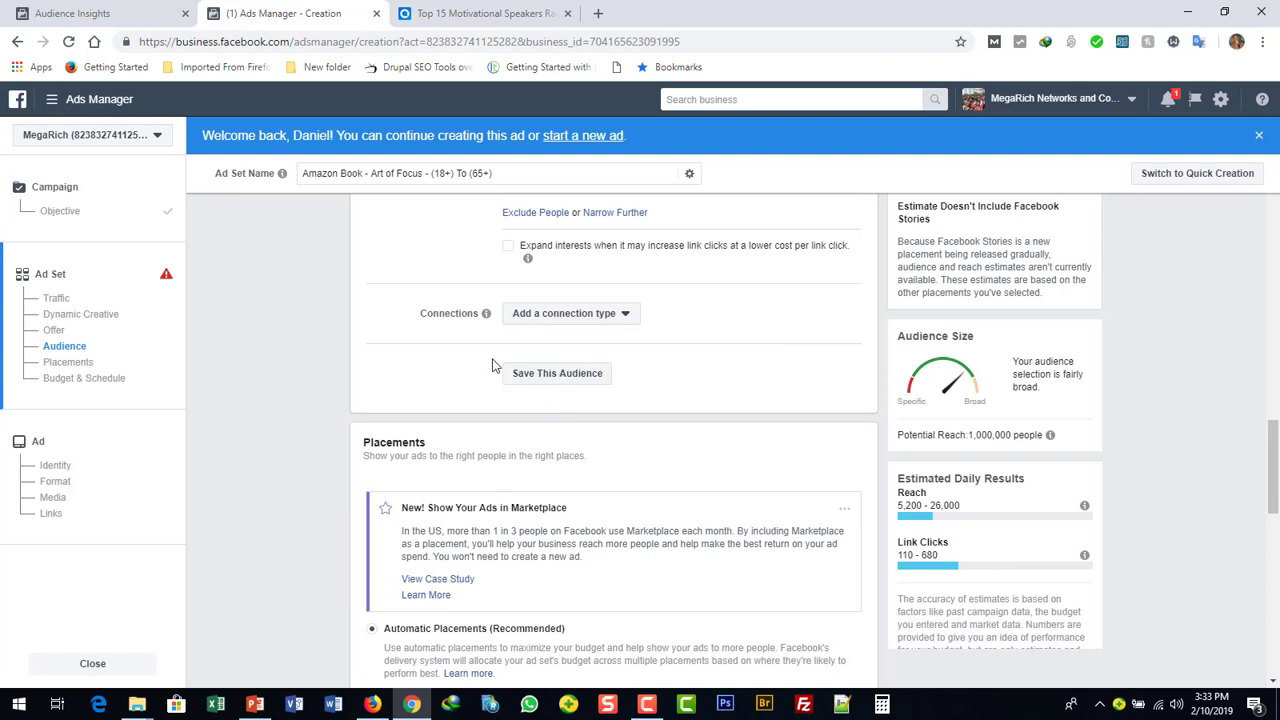
Step: Save the targeting as a reusable audience named "Self Improvement - Traffic Audience"
click(540, 386)
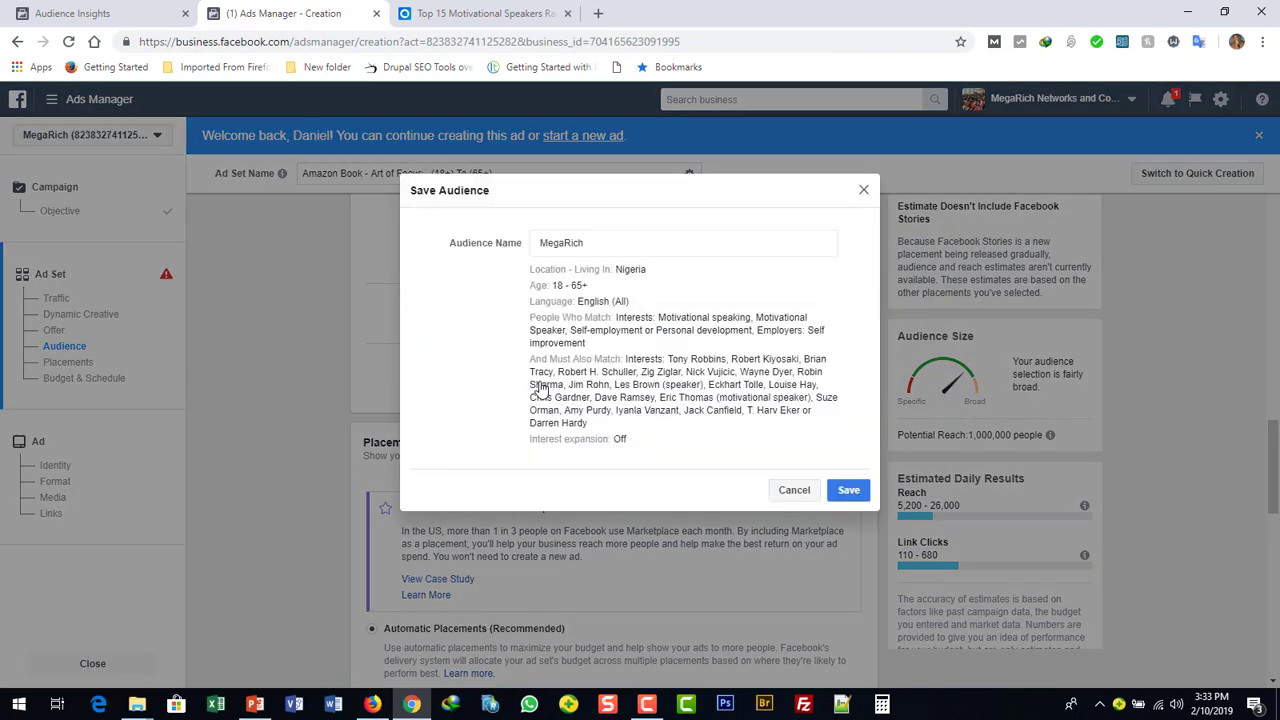
click(586, 243)
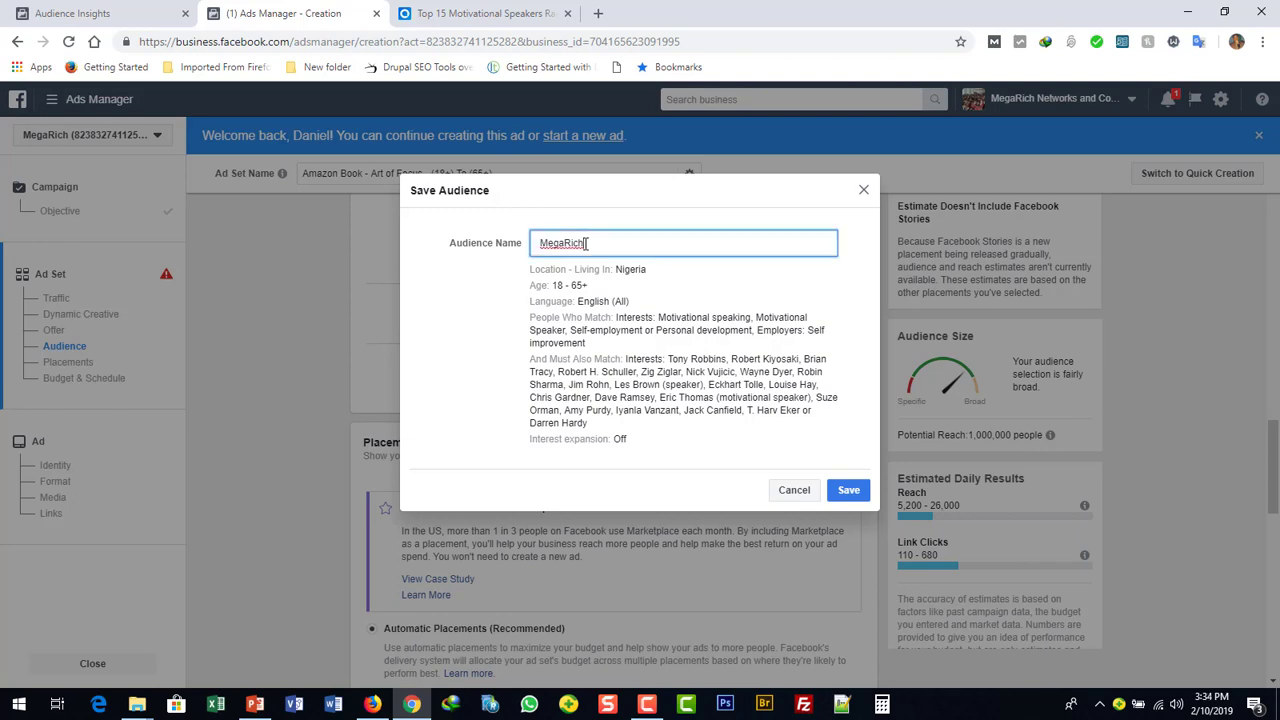
key(BackSpace)
key(BackSpace)
key(BackSpace)
key(BackSpace)
key(BackSpace)
key(BackSpace)
key(BackSpace)
key(BackSpace)
text(Se)
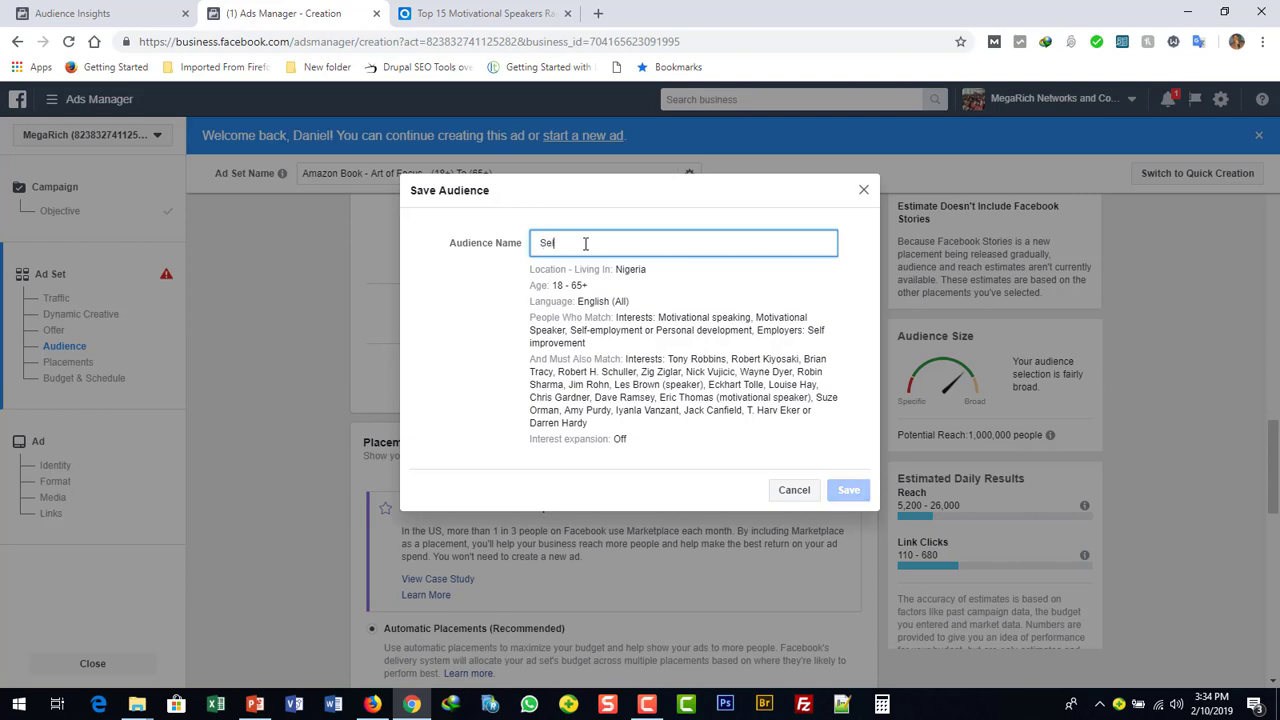
text(lf Improvement - Traffic Audience)
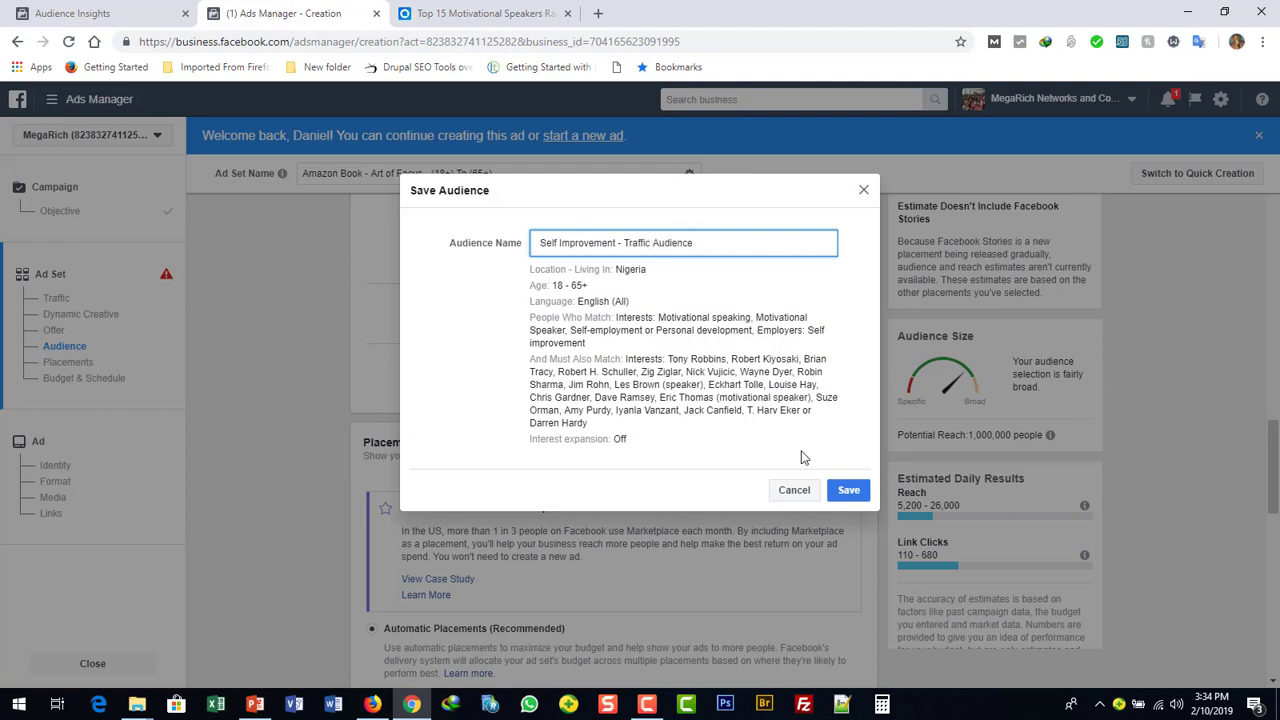
click(846, 490)
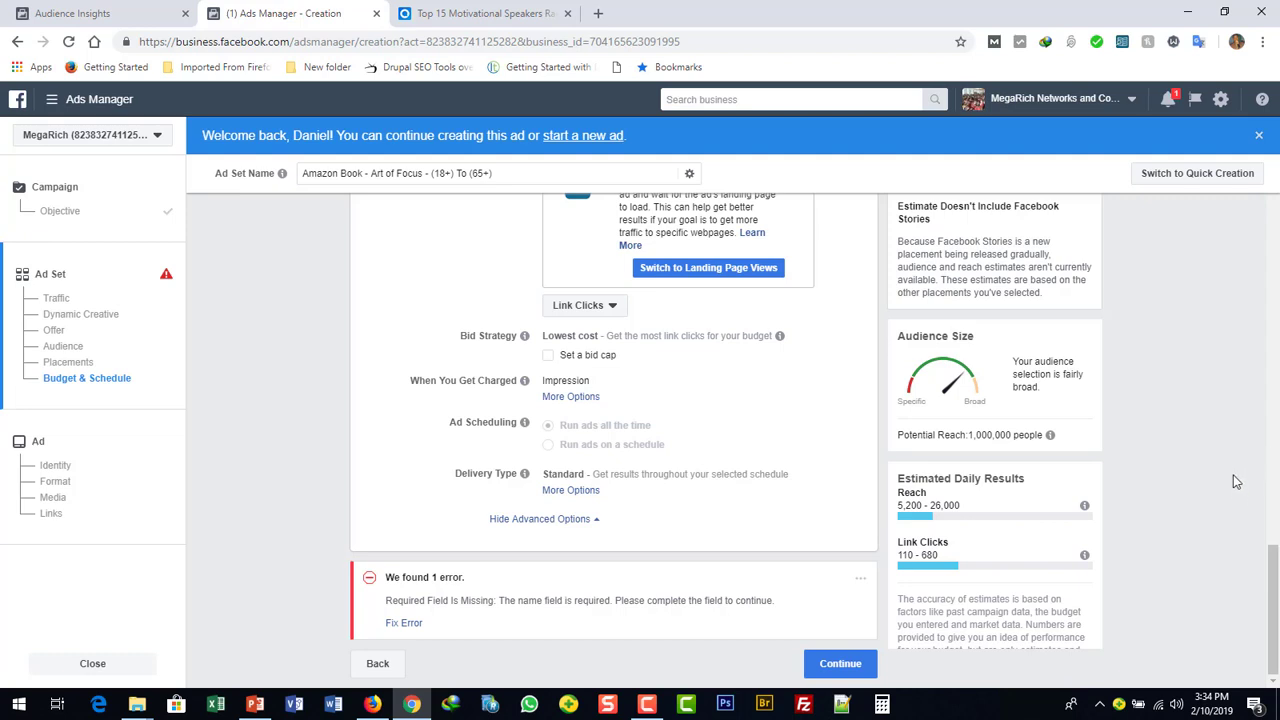
Step: Return to the ad set's audience section and review the saved audience's summary and the interest expansion explanation
drag(1274, 565, 1274, 565)
mouse_move(524, 473)
click(64, 349)
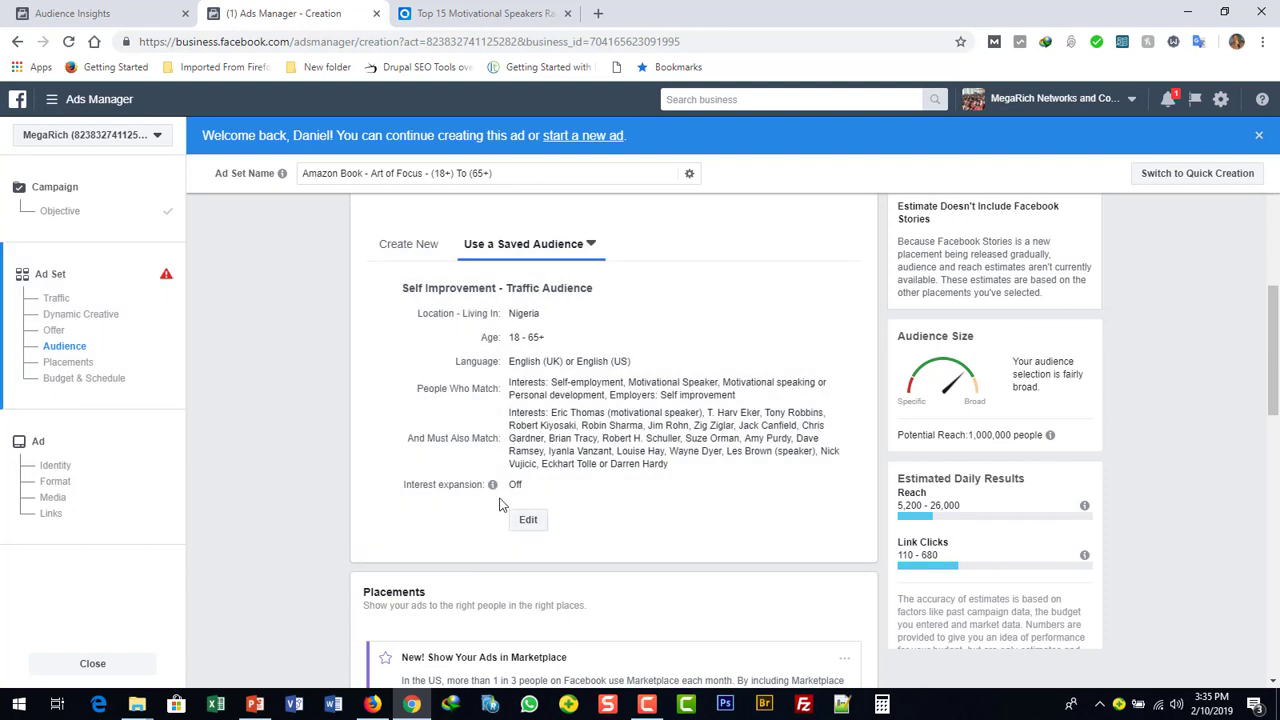
mouse_move(492, 487)
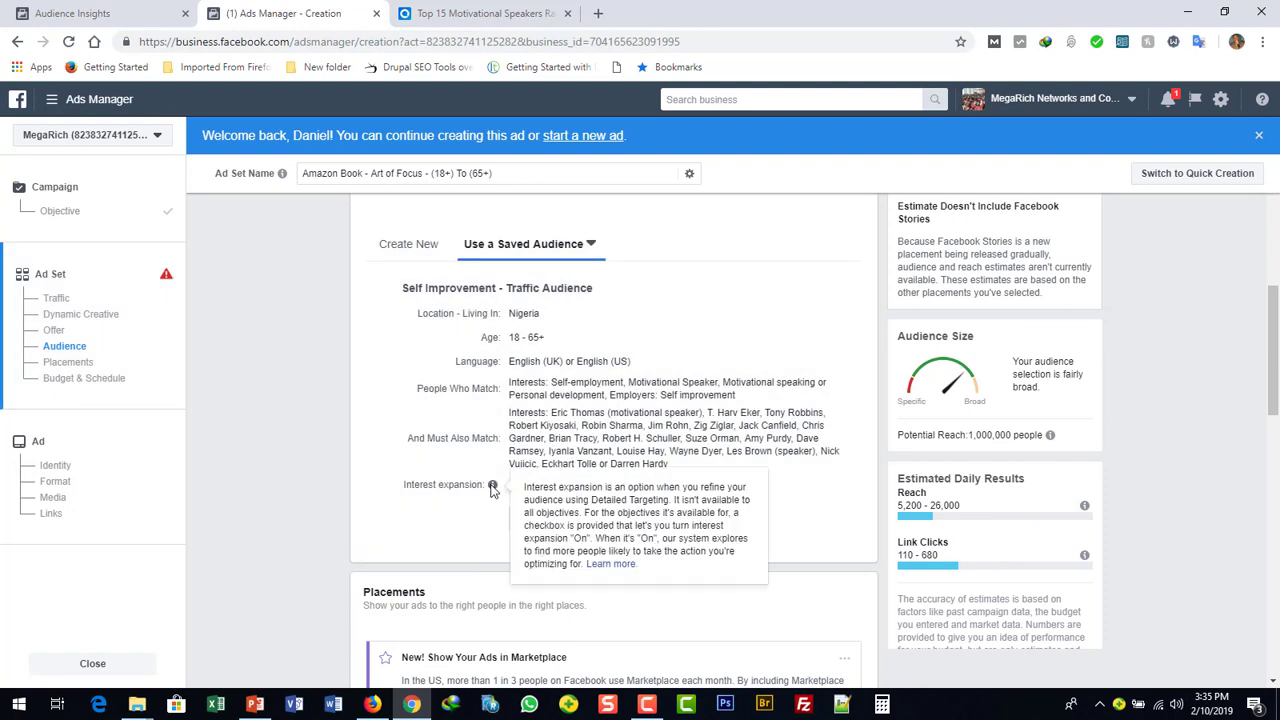
Step: Switch the ad set from automatic placements to manually edited placements
click(1273, 683)
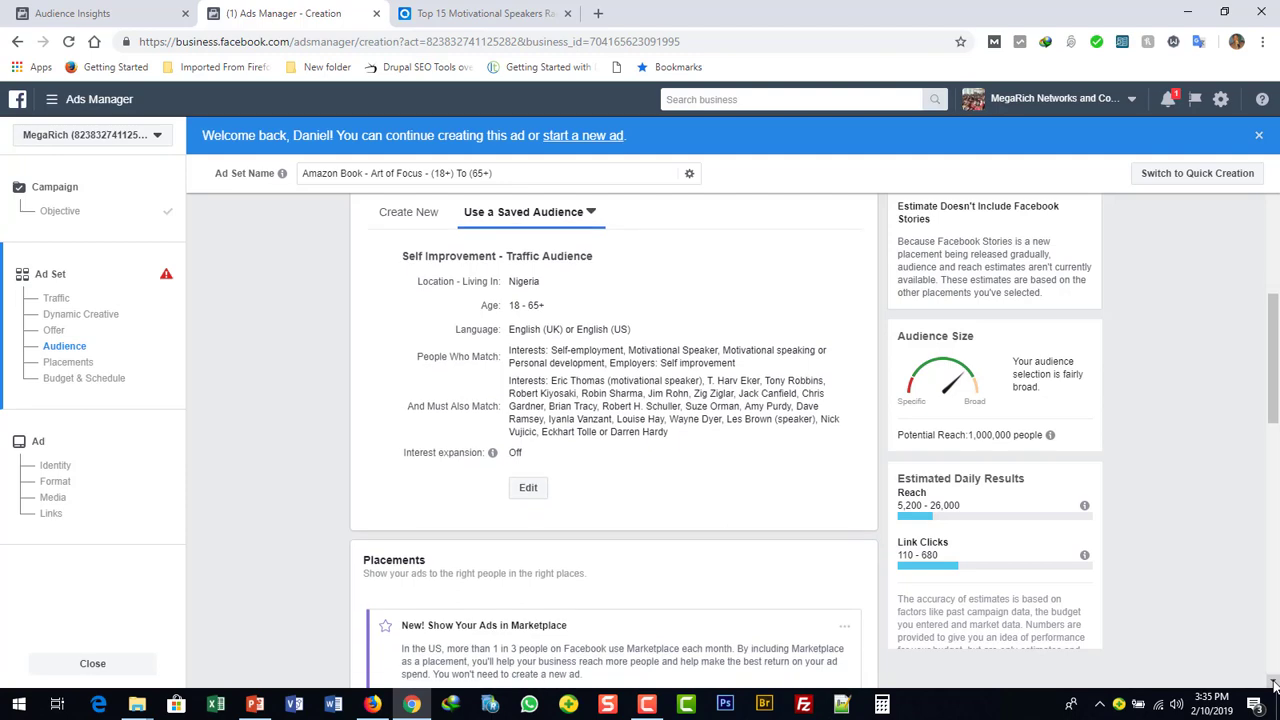
drag(1273, 683, 1273, 683)
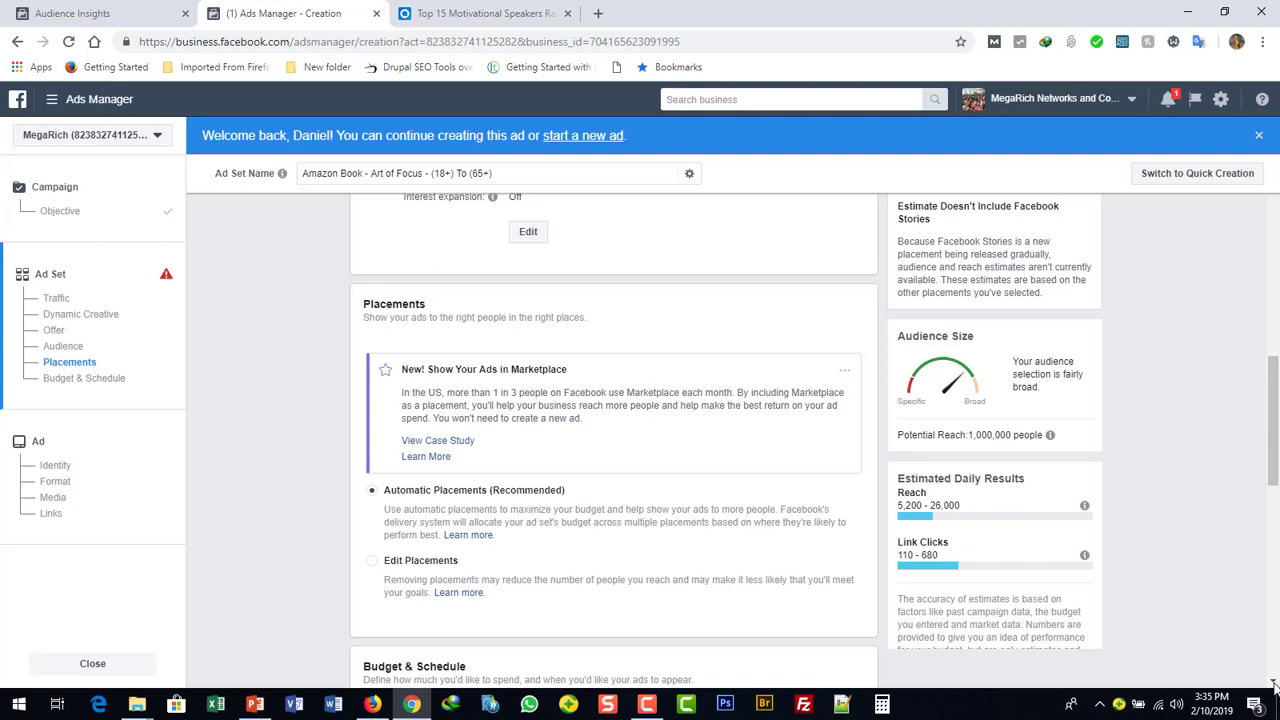
scroll(763, 314, down, 3)
scroll(563, 328, down, 1)
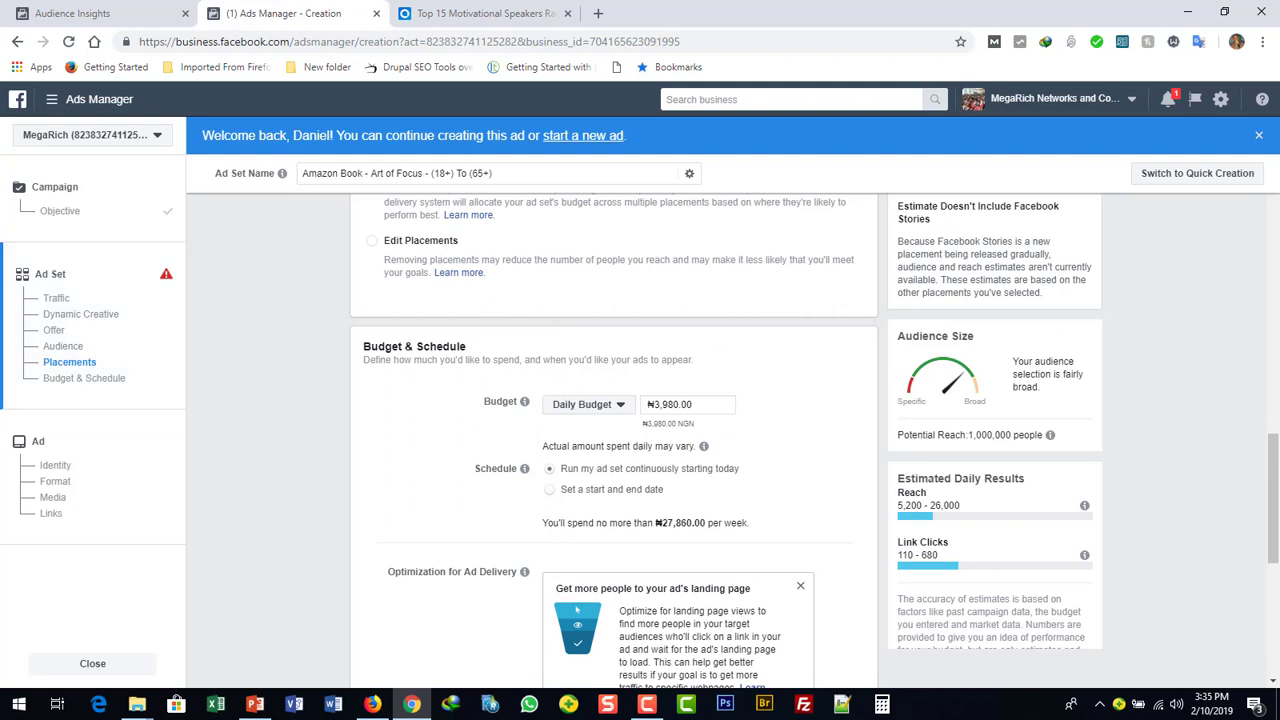
drag(1272, 458, 1265, 400)
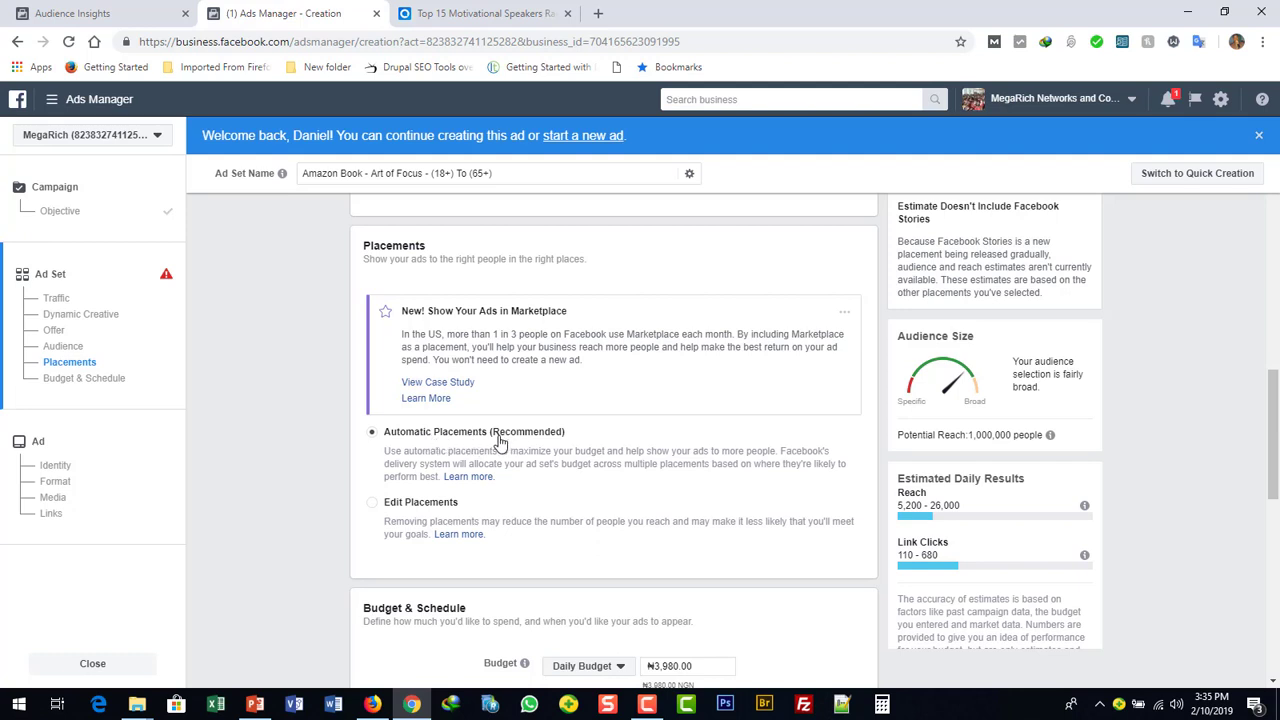
click(372, 506)
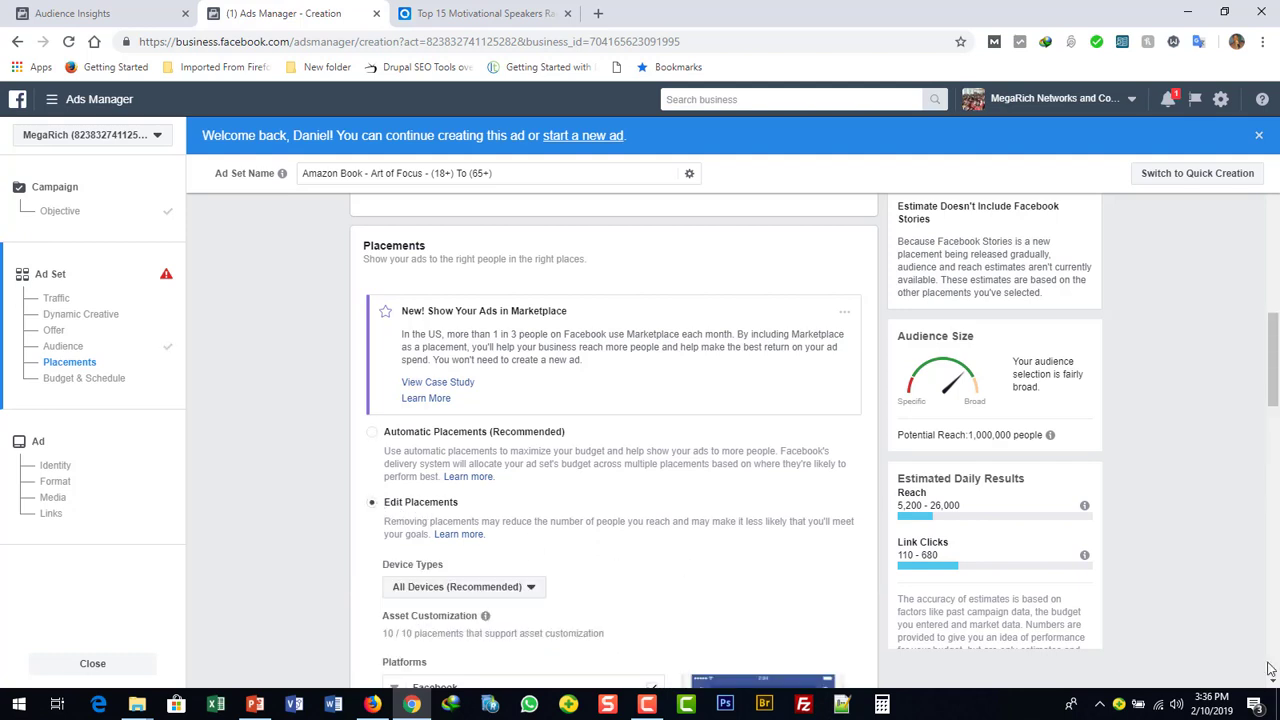
Step: Check the device types available for the placements, leaving all devices selected
scroll(1273, 683, down, 2)
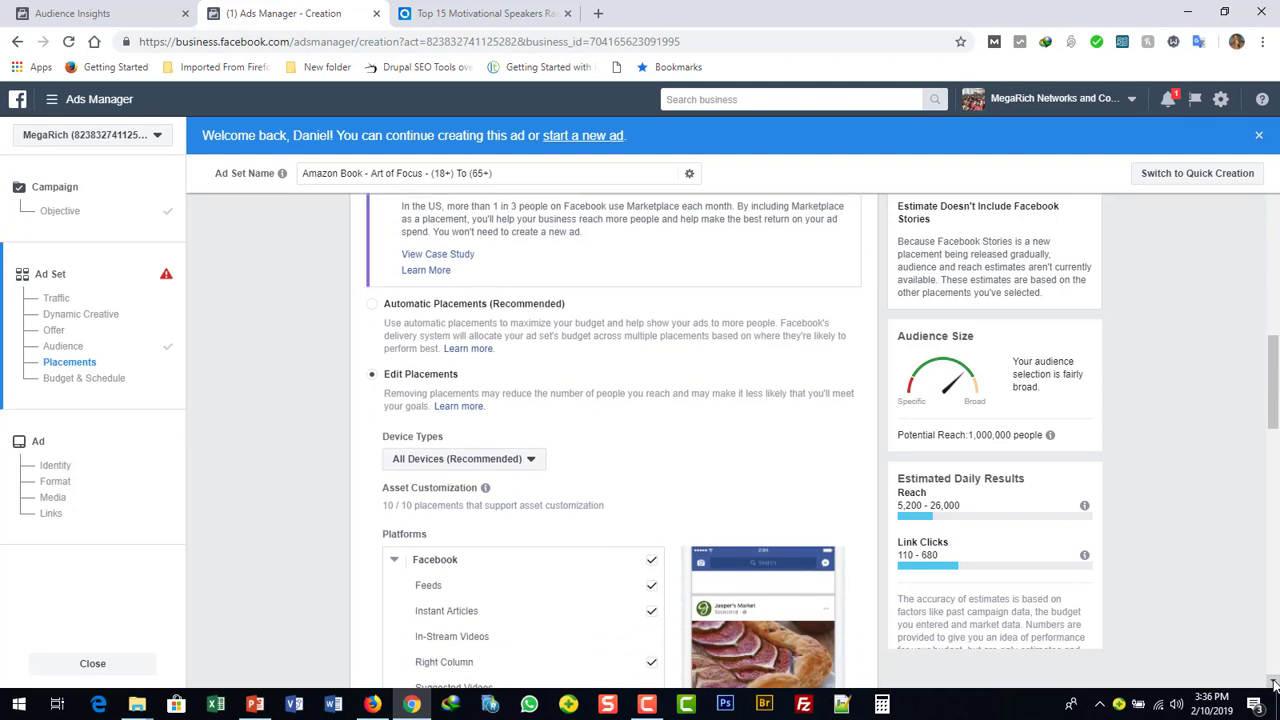
scroll(1273, 683, down, 2)
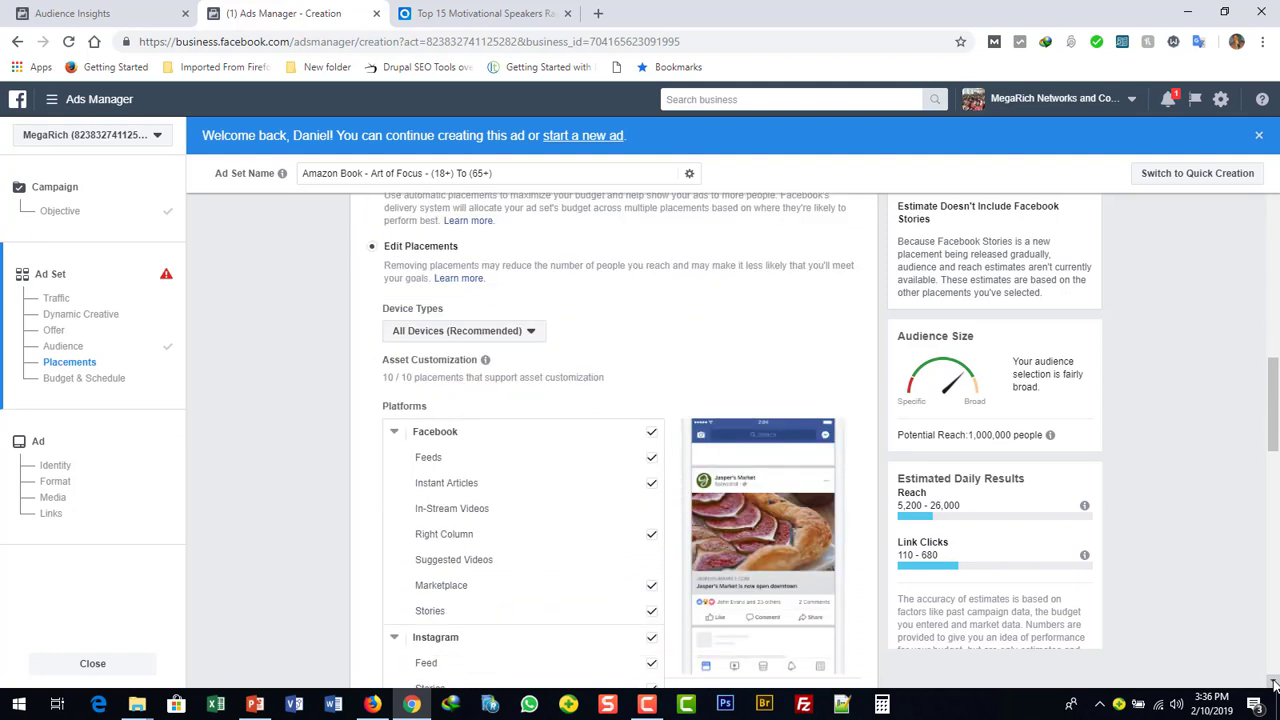
click(522, 335)
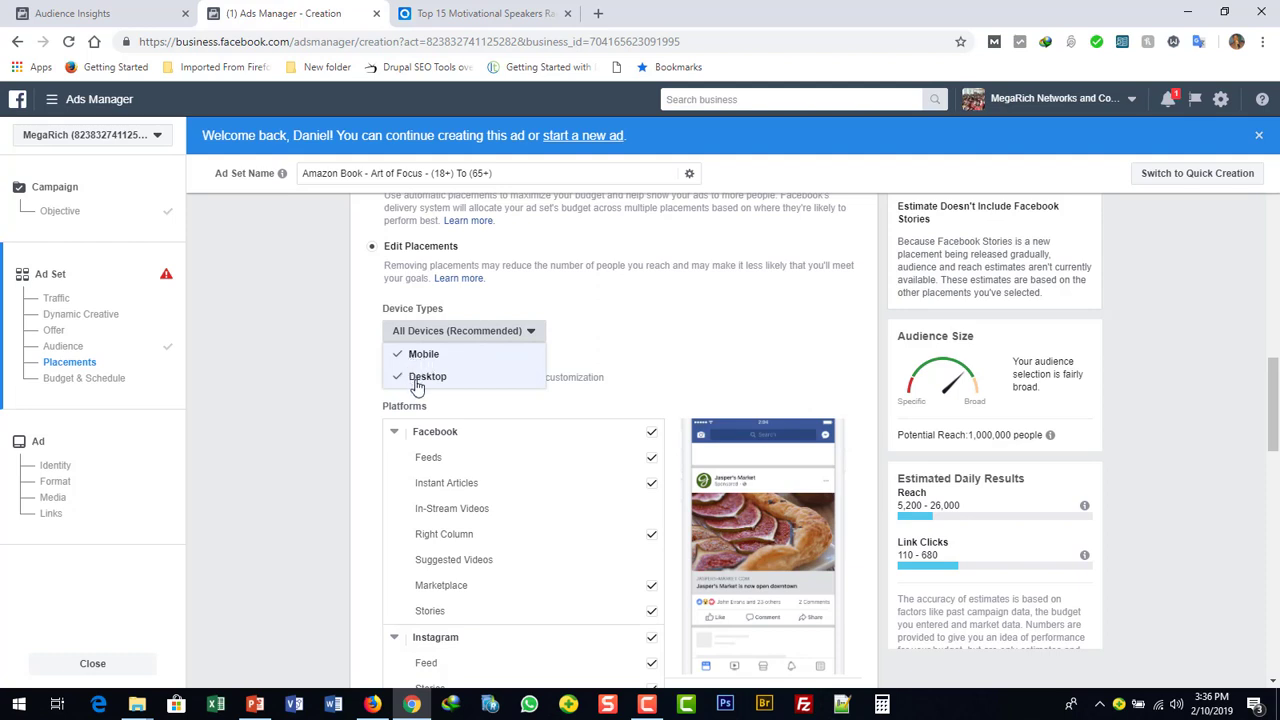
click(481, 393)
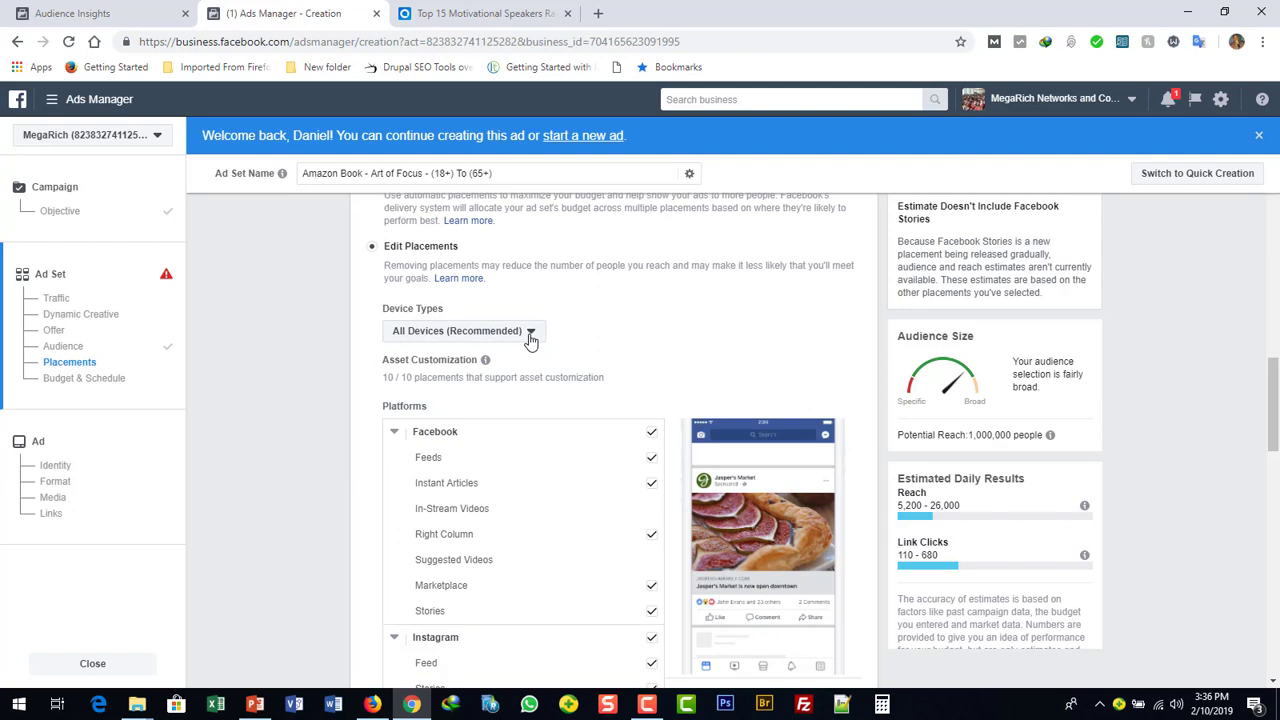
click(530, 336)
click(527, 340)
Step: Limit the Facebook placements to Feeds by deselecting the whole platform and reselecting only Feeds
click(1273, 684)
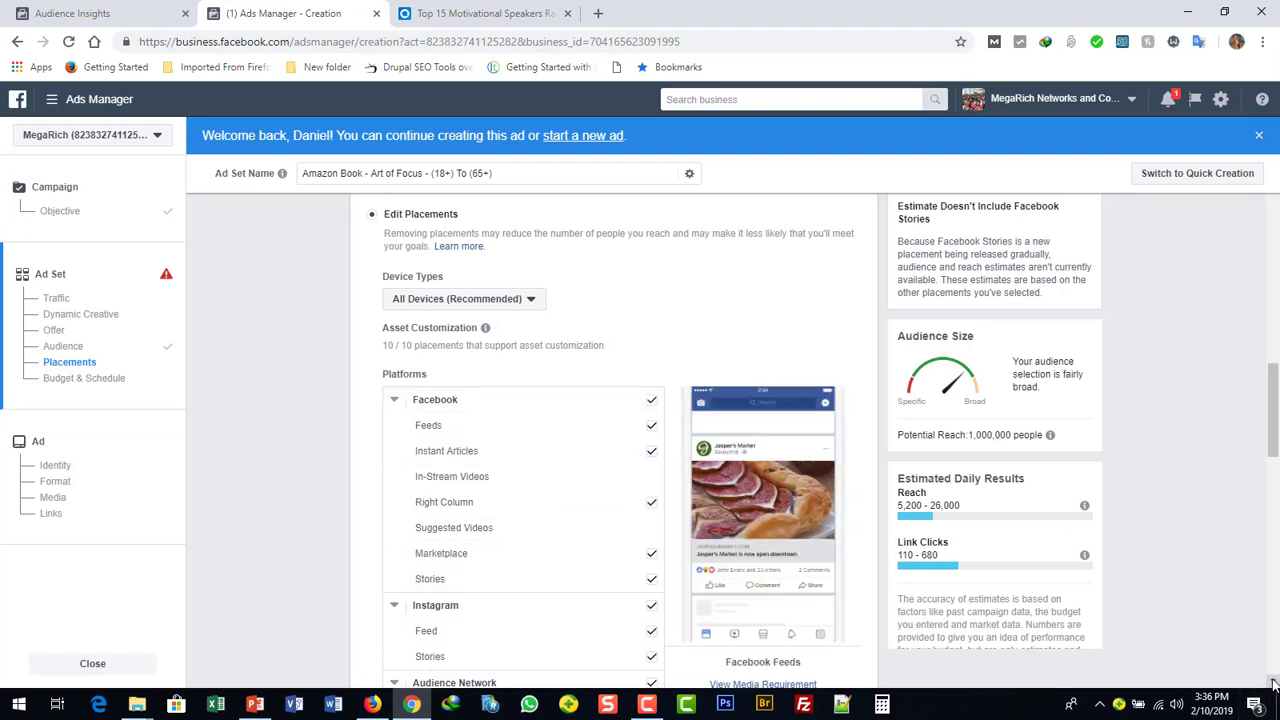
scroll(1273, 683, down, 1)
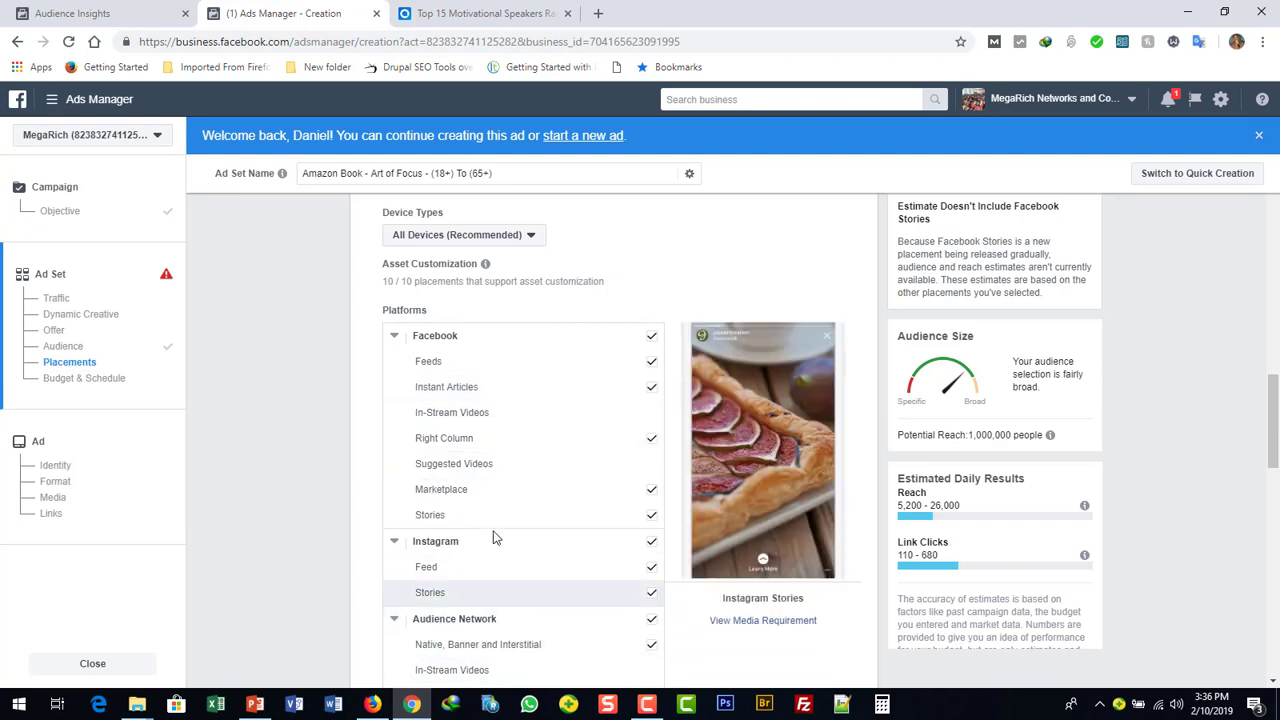
click(651, 338)
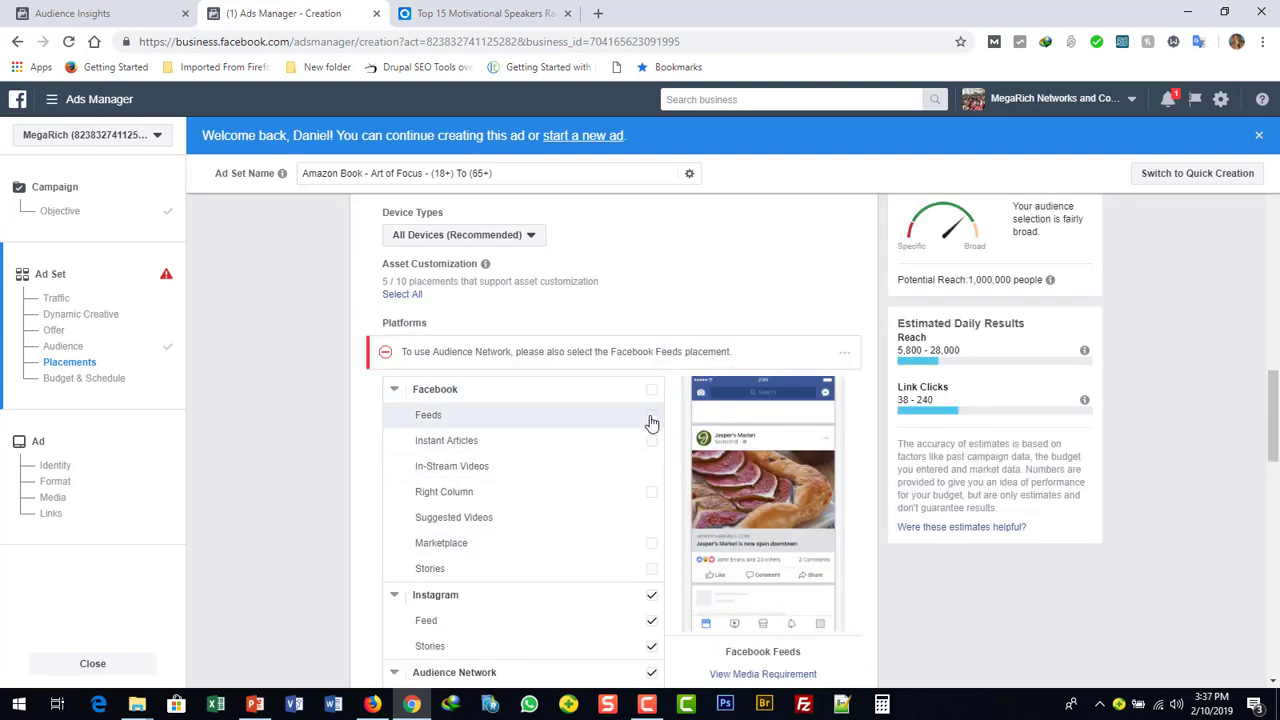
click(651, 418)
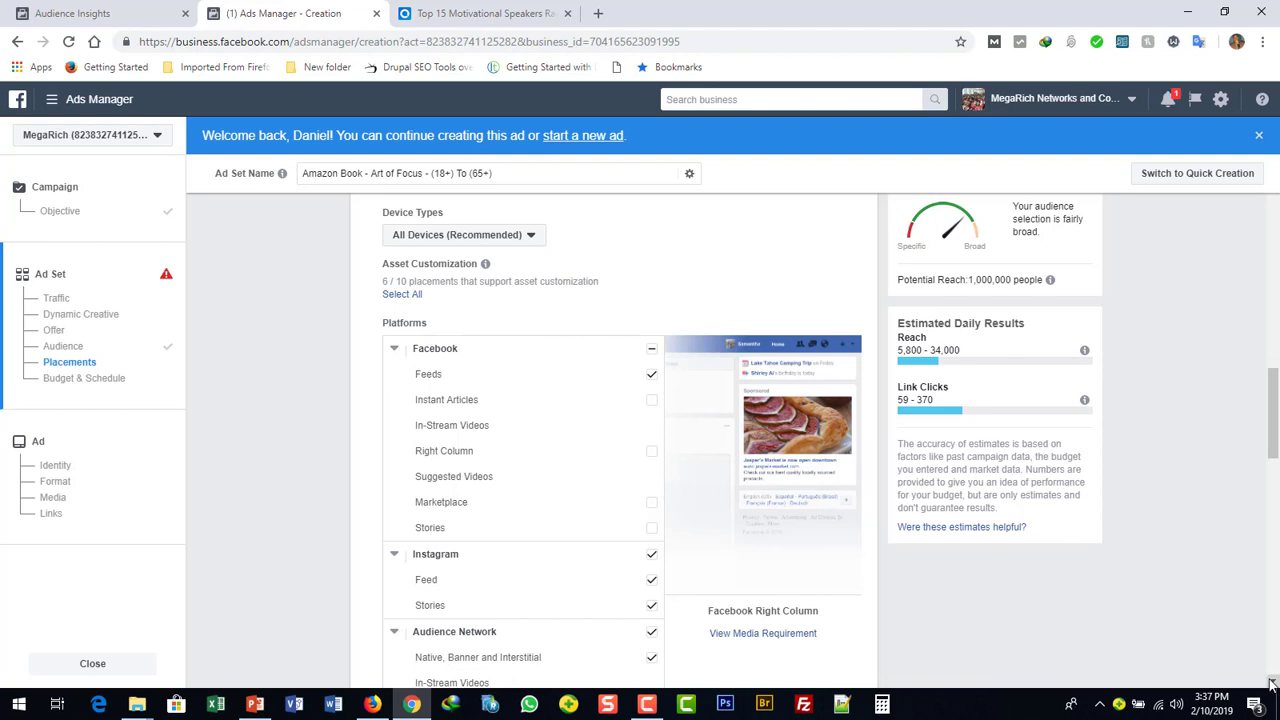
Step: Exclude the Instagram, Audience Network and Messenger platforms from the ad placements
scroll(1271, 683, down, 4)
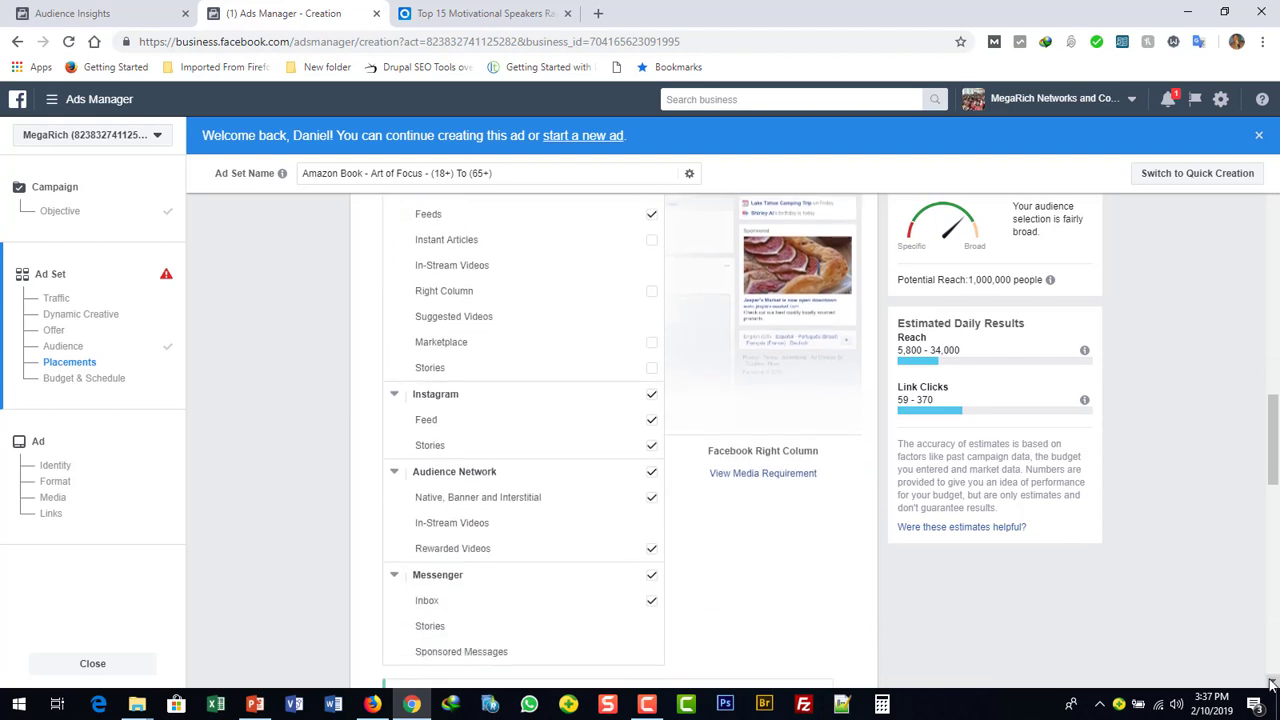
scroll(1271, 683, down, 2)
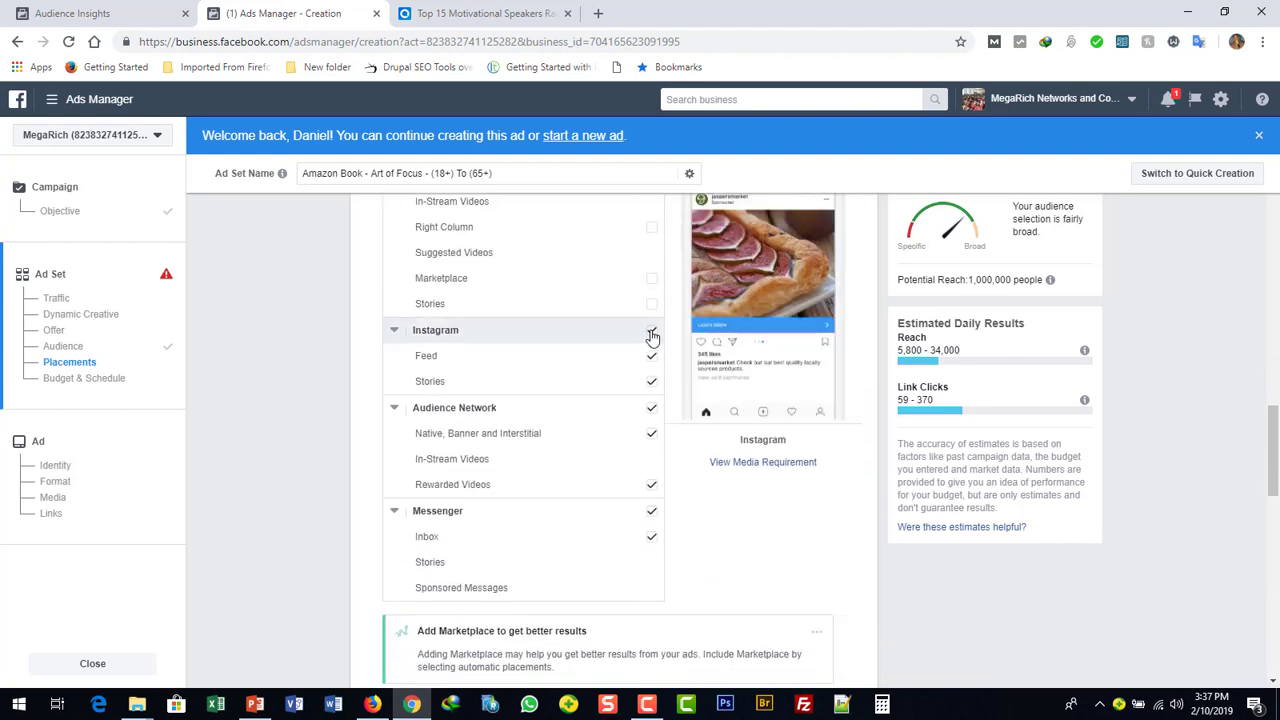
click(651, 331)
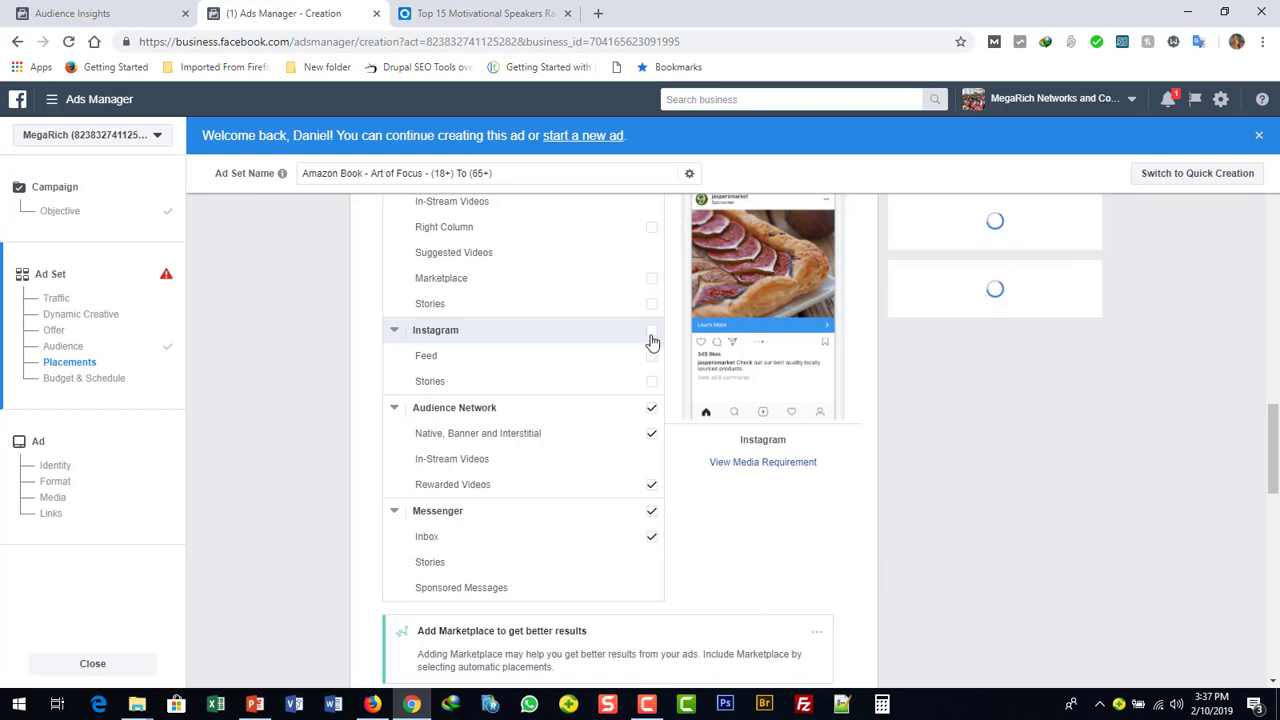
click(651, 409)
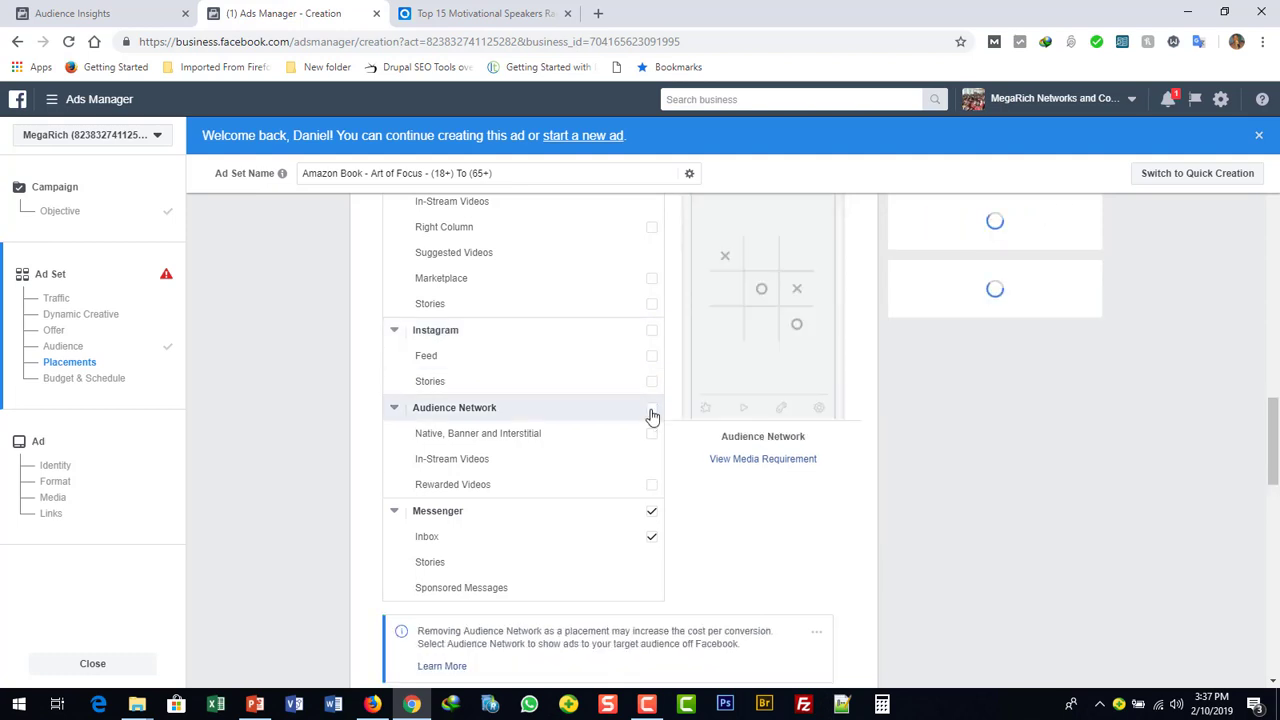
click(652, 517)
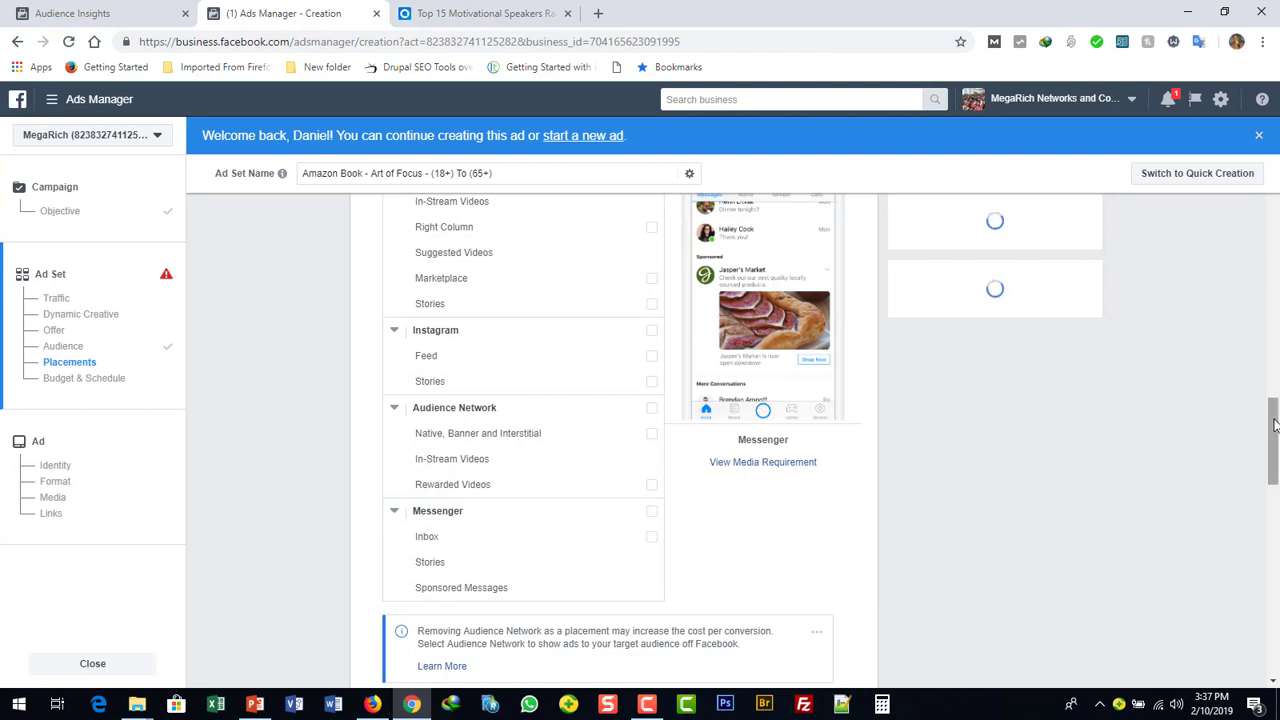
Step: Check the specific mobile device and operating system options for the placements, keeping All Mobile Devices selected
drag(1274, 425, 1274, 400)
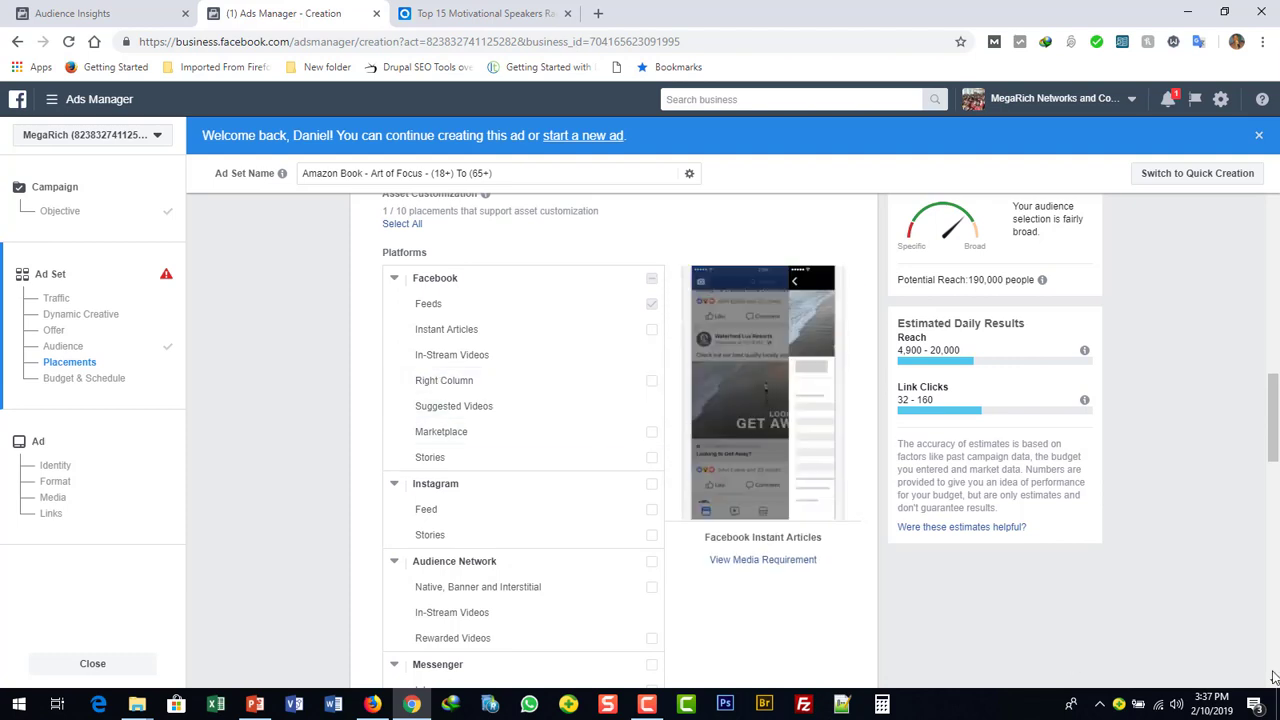
scroll(1273, 683, down, 3)
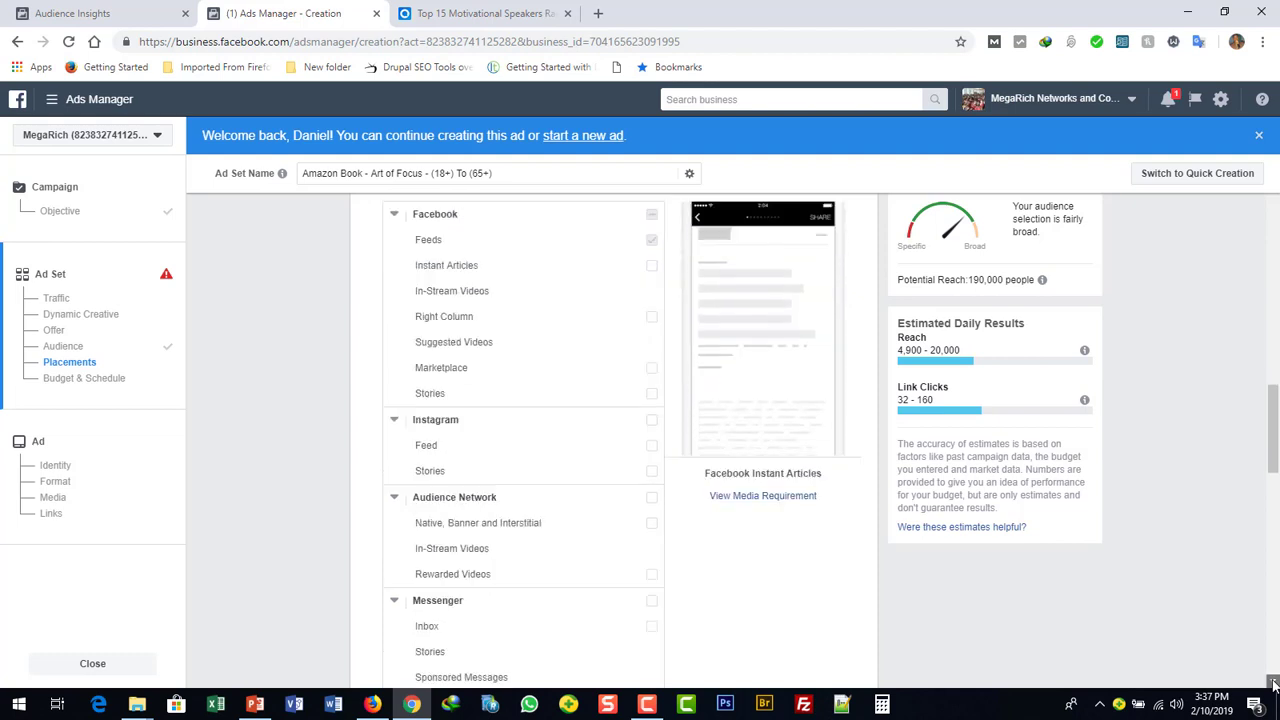
scroll(1273, 683, down, 2)
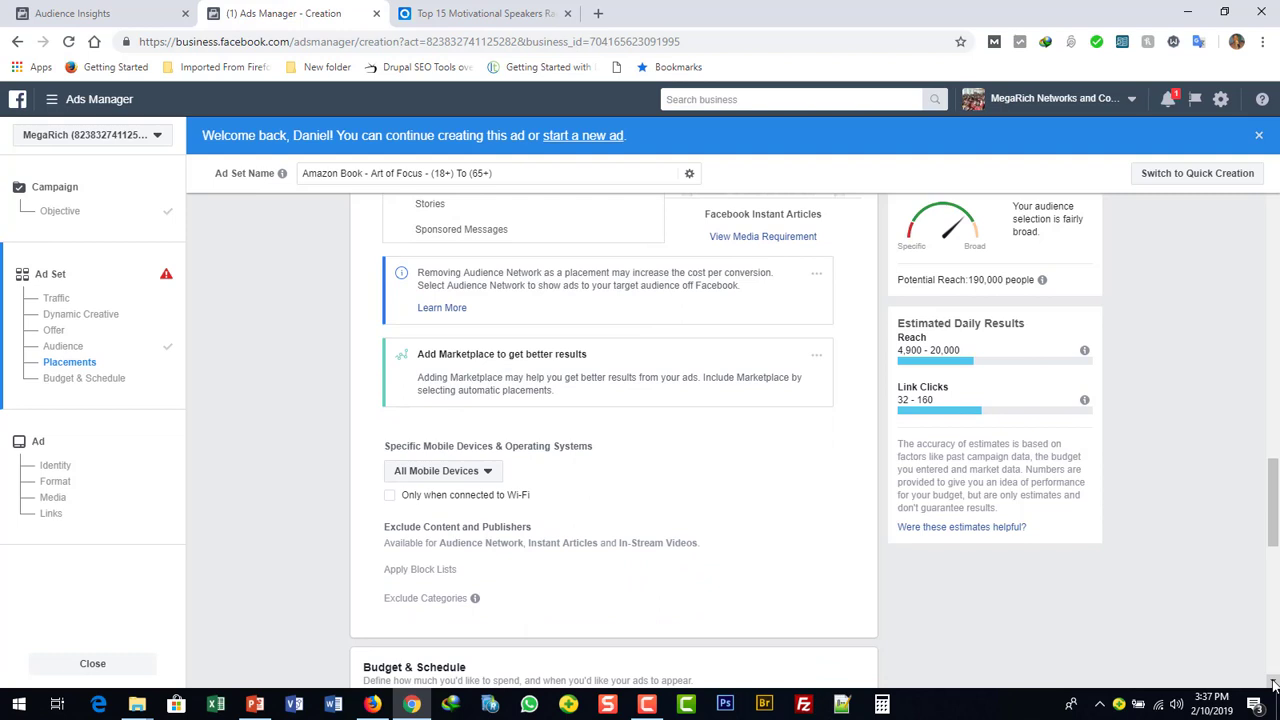
scroll(1273, 683, down, 1)
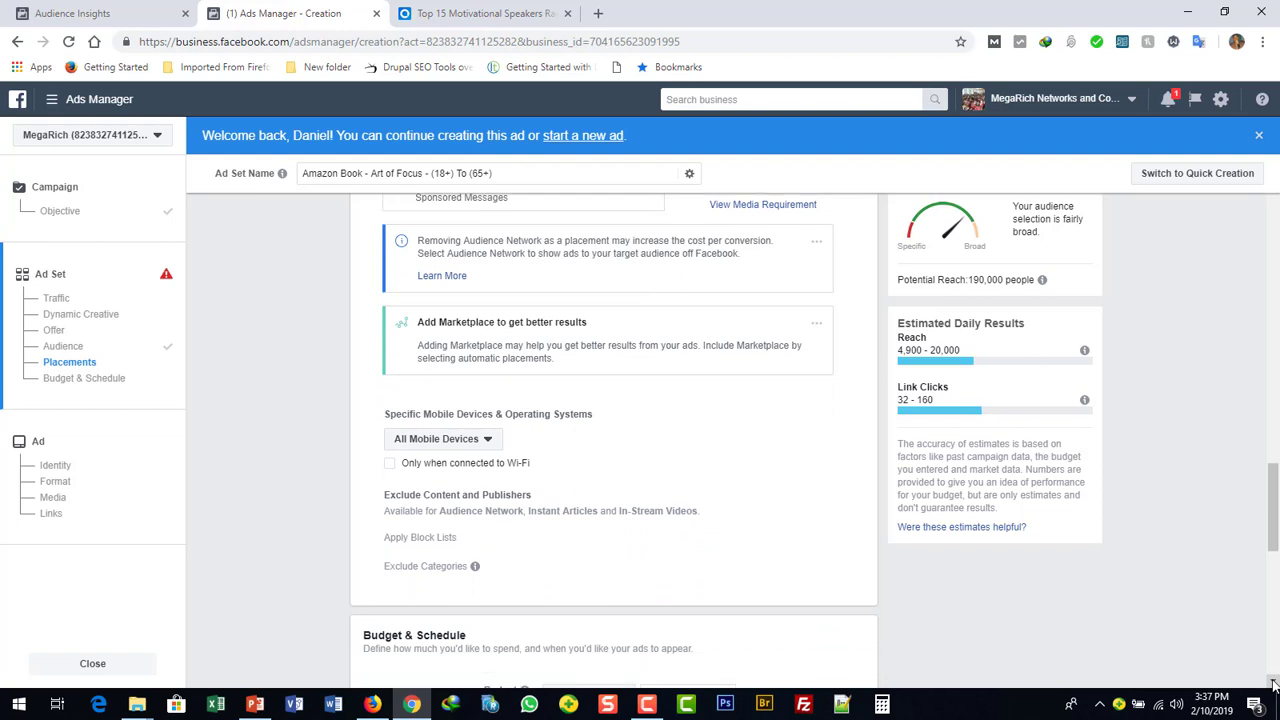
scroll(1273, 683, down, 1)
scroll(1273, 683, down, 3)
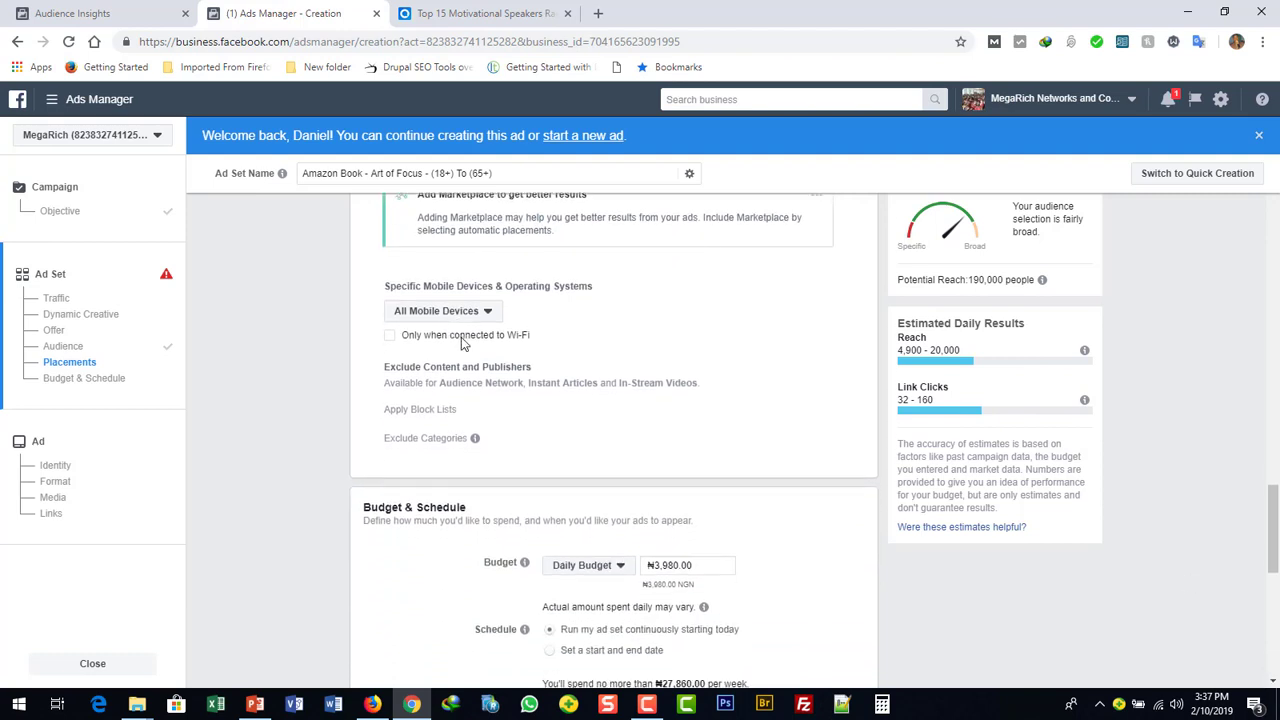
click(489, 316)
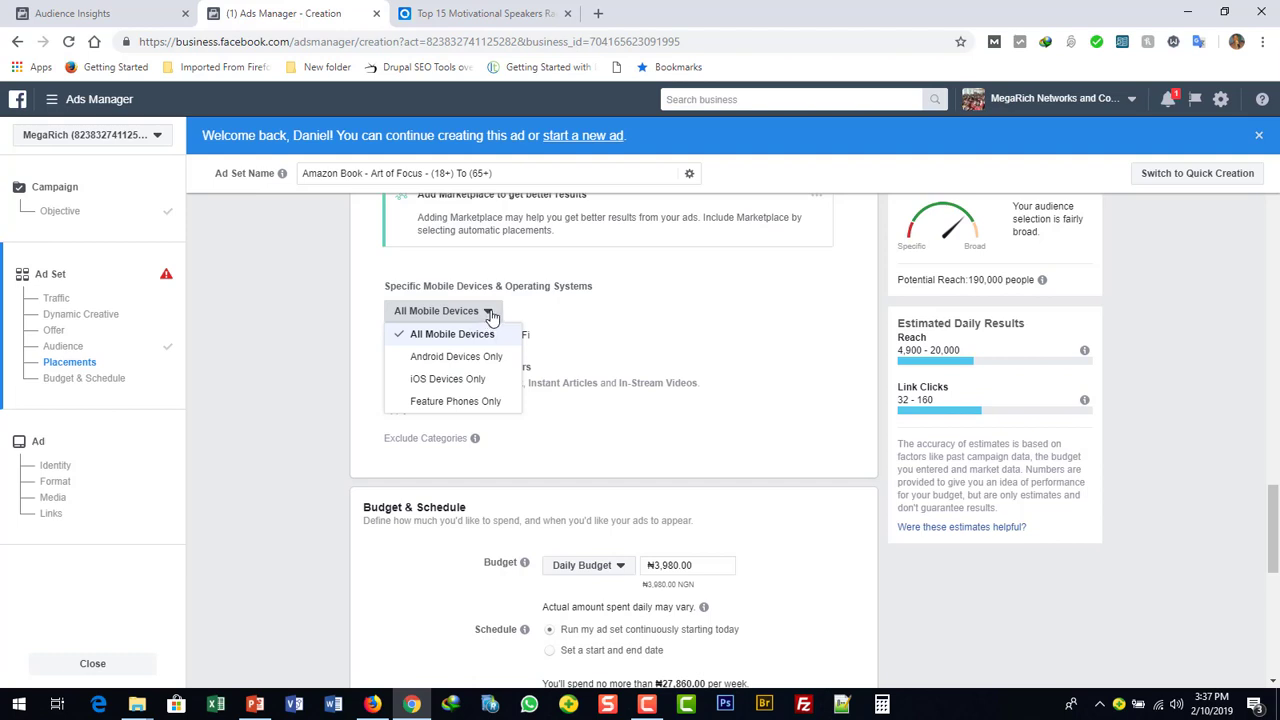
click(491, 316)
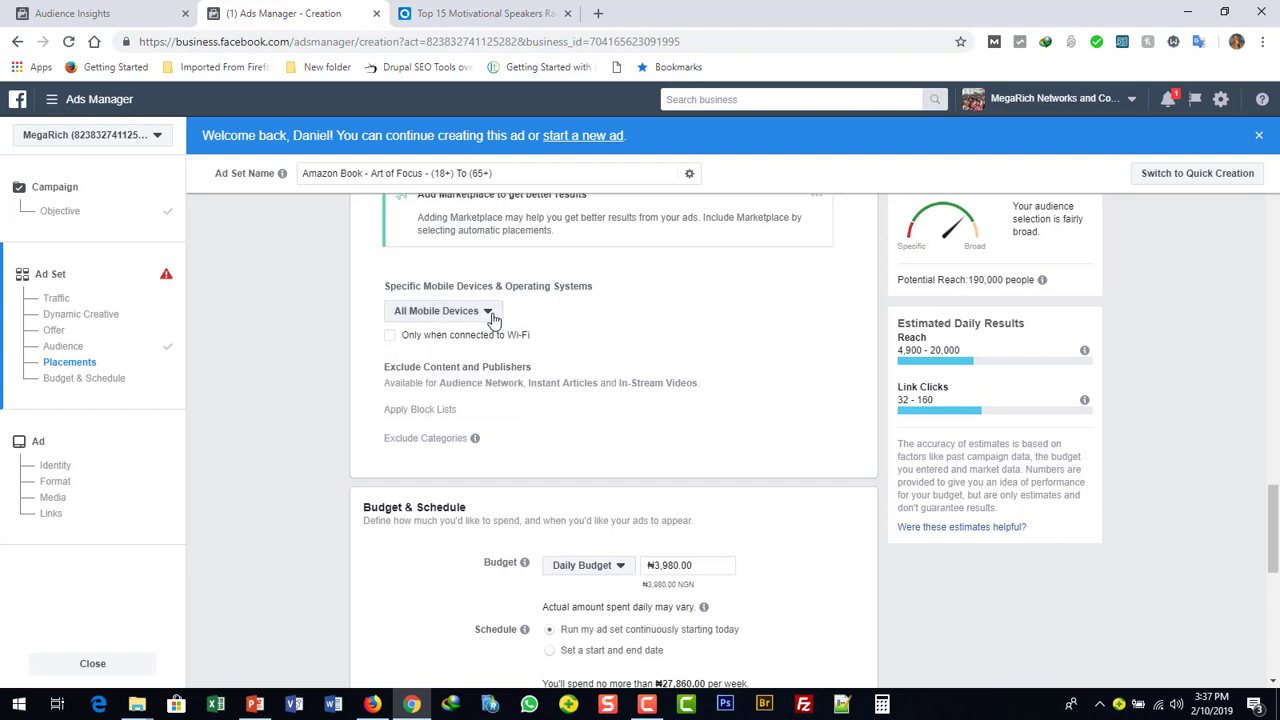
click(491, 316)
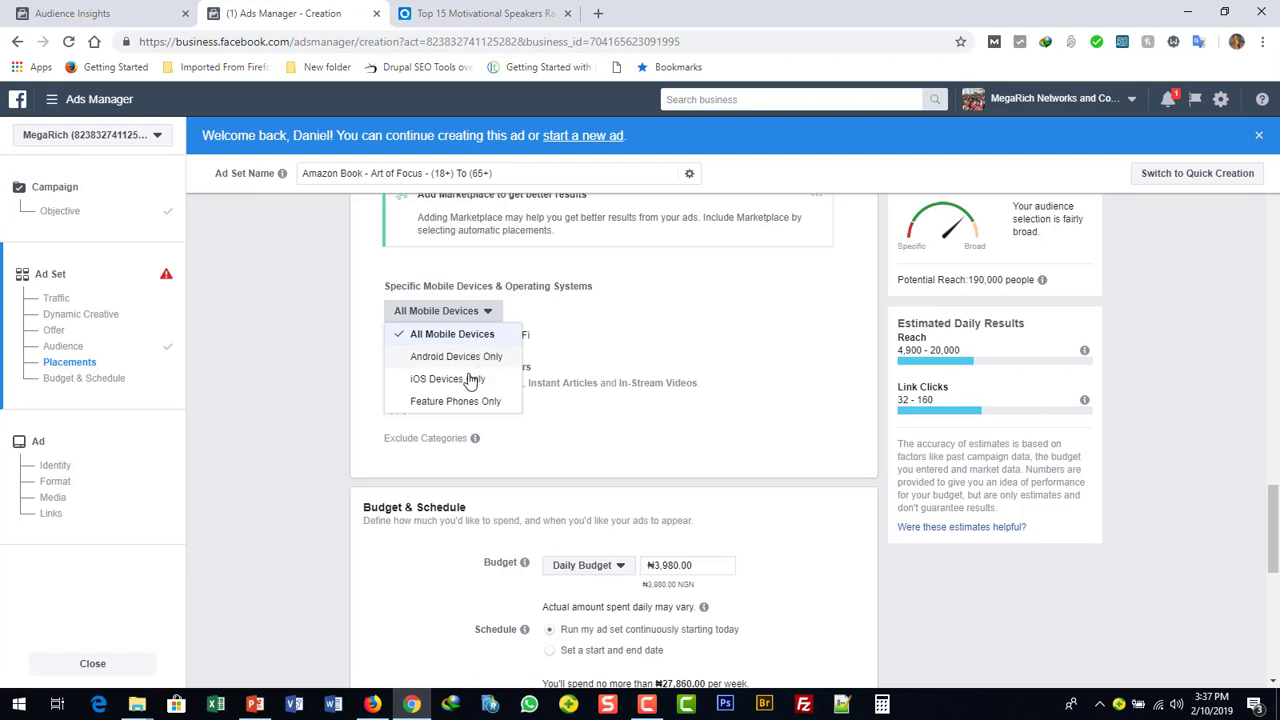
click(490, 316)
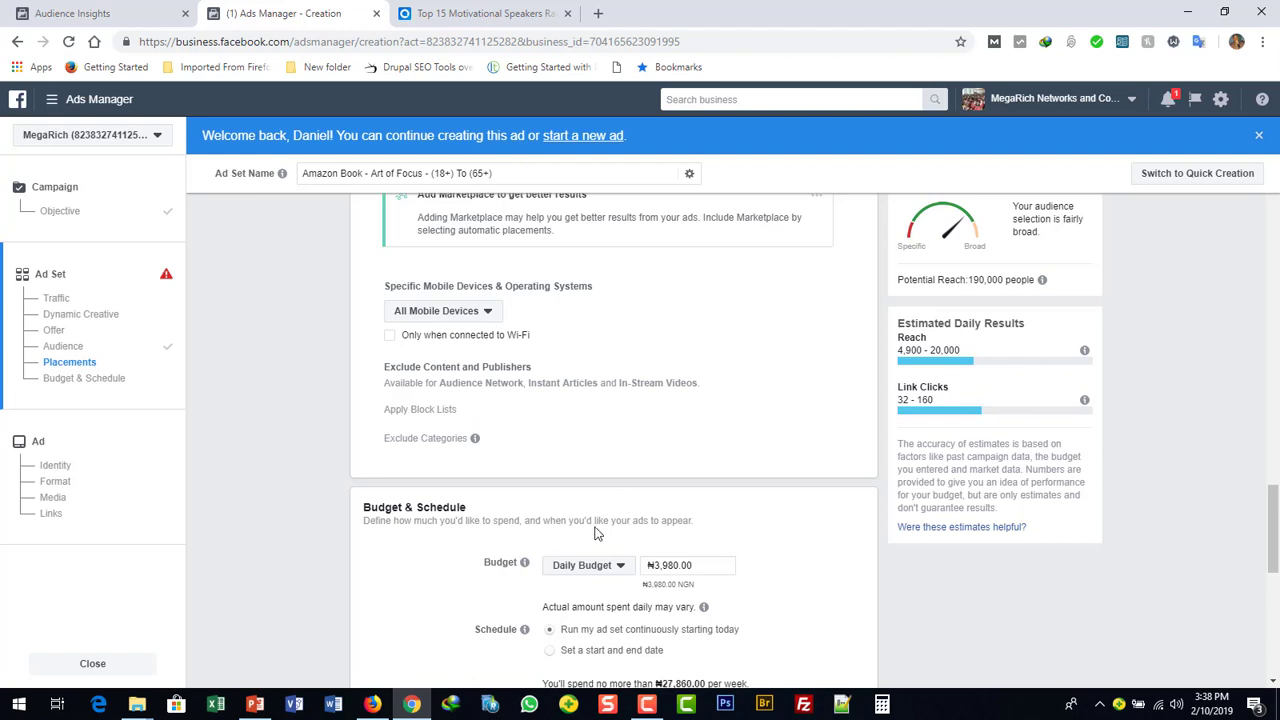
mouse_move(475, 438)
Step: Inspect the ad set's error, follow its suggested fix to the ad level, and return to the ad set
click(1273, 681)
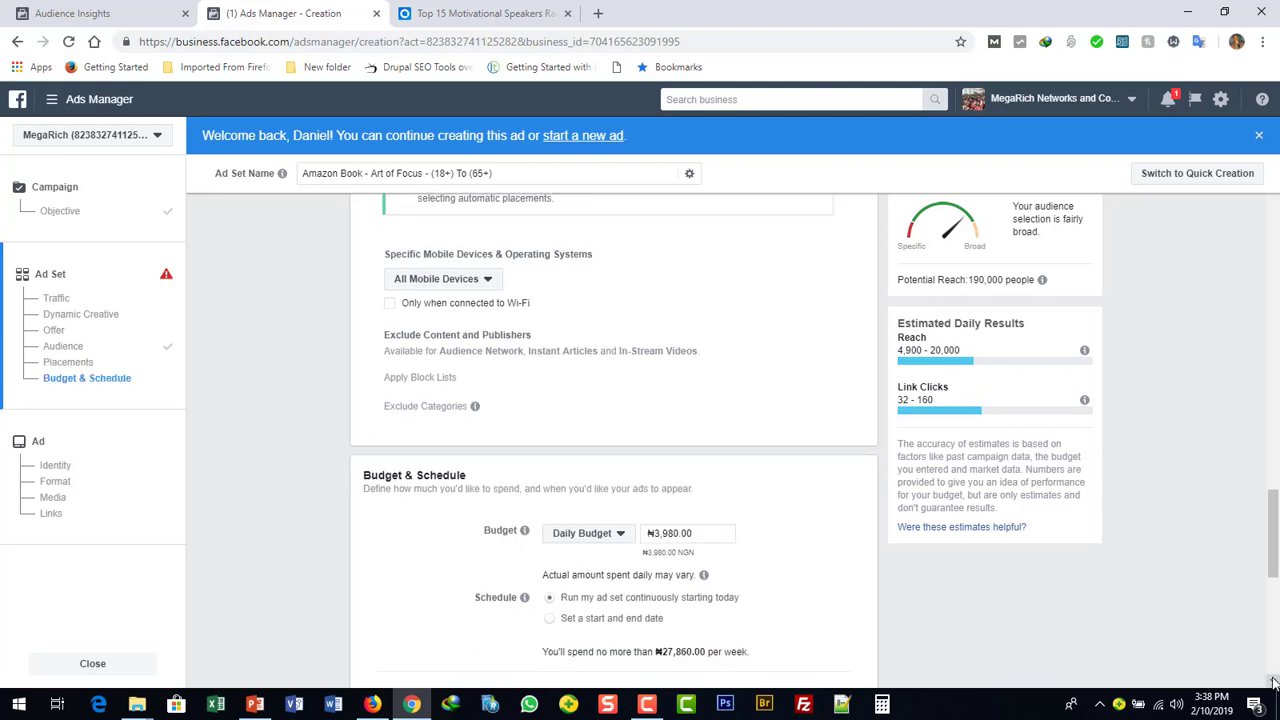
click(1273, 681)
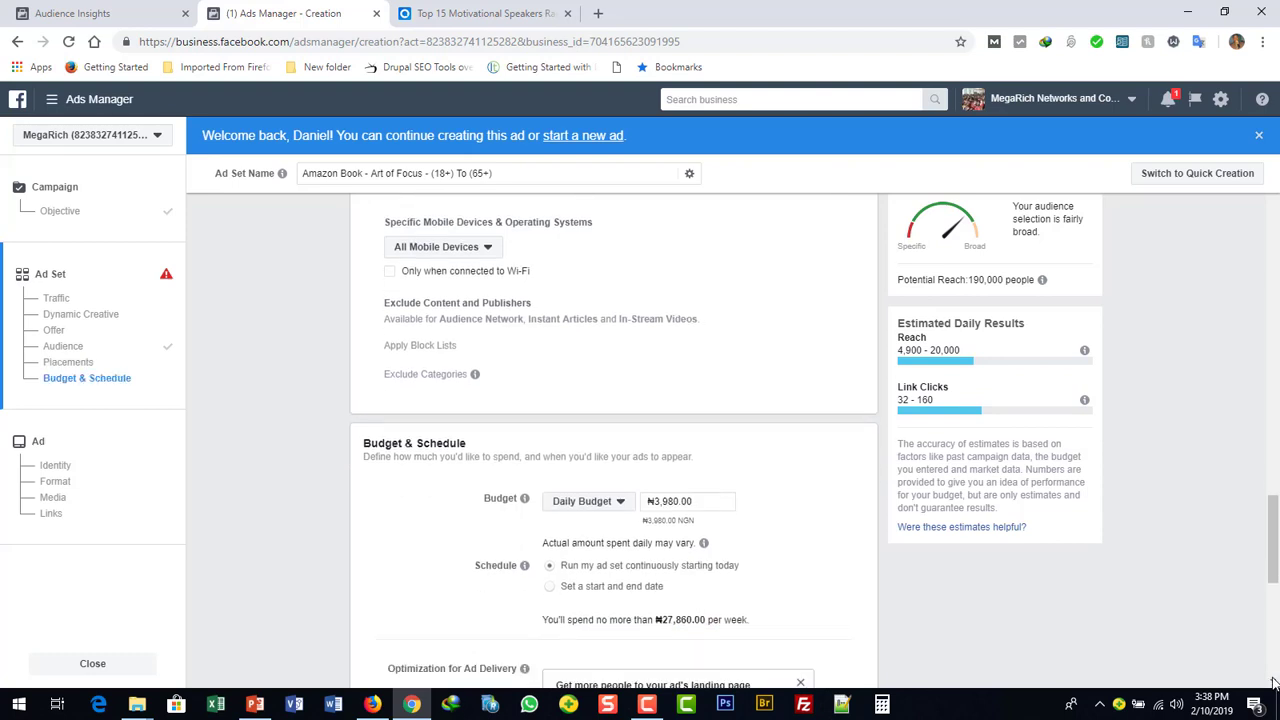
click(1273, 681)
click(1273, 681)
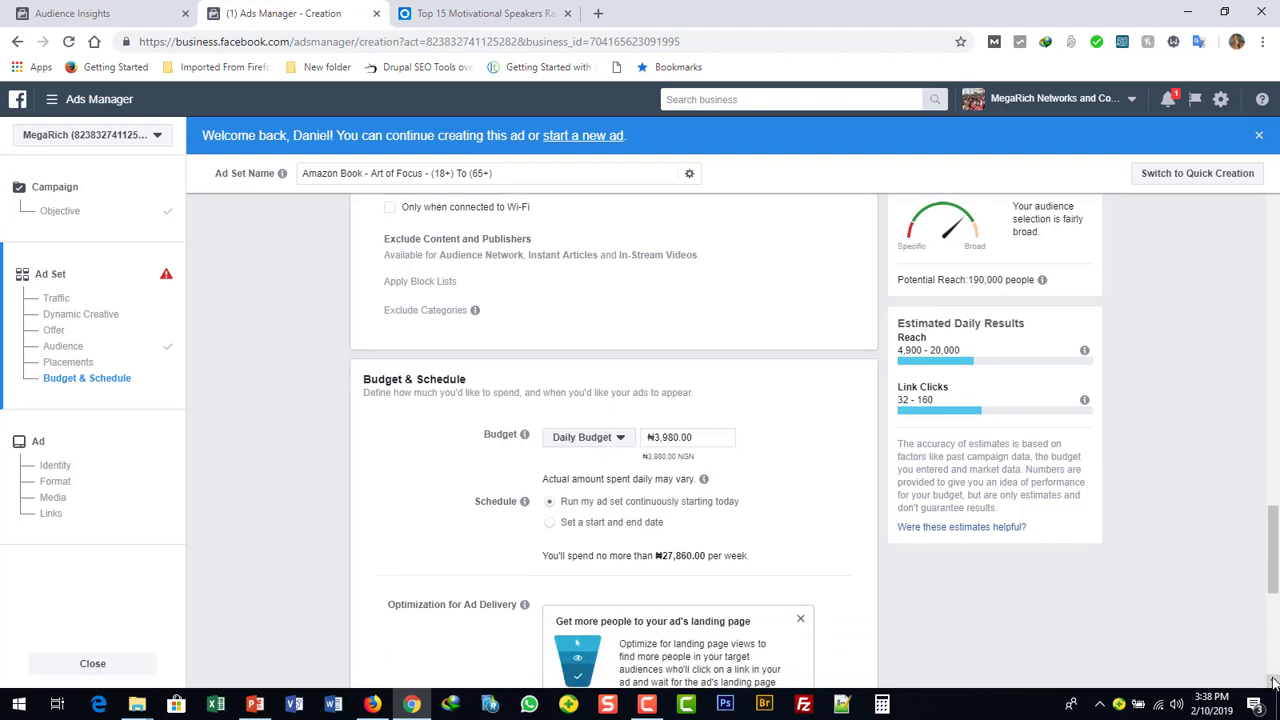
click(166, 277)
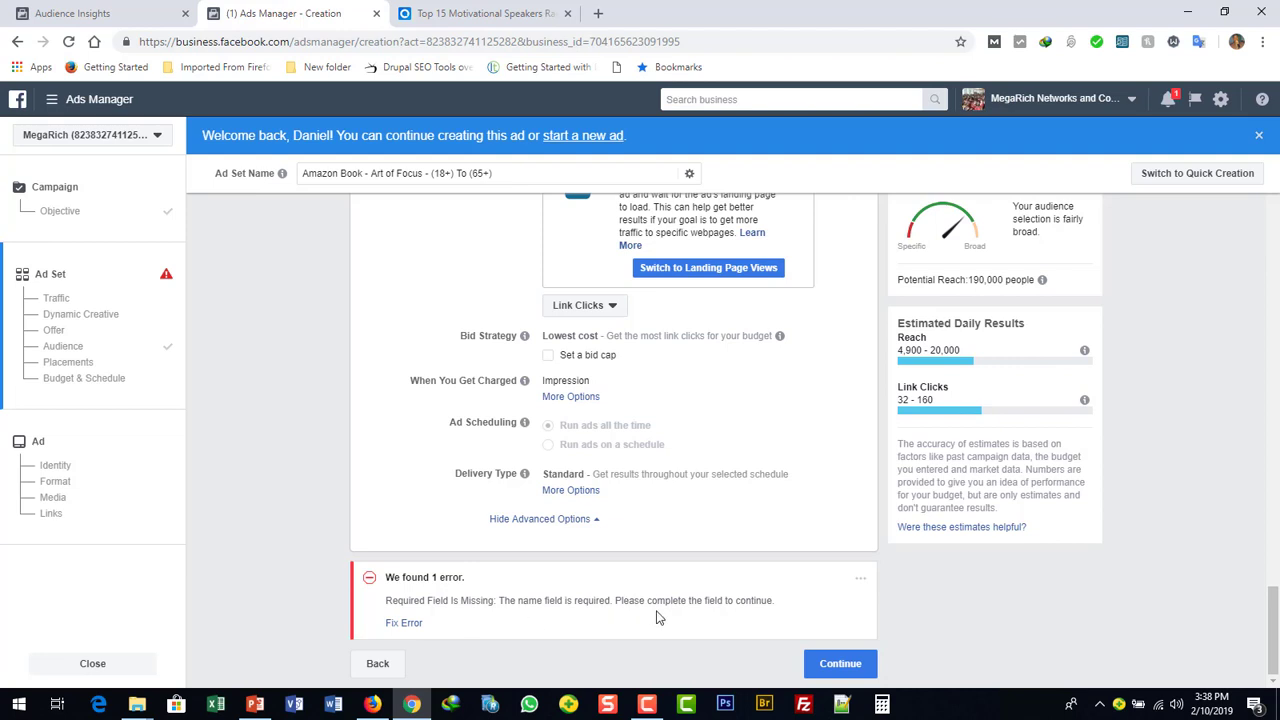
click(404, 628)
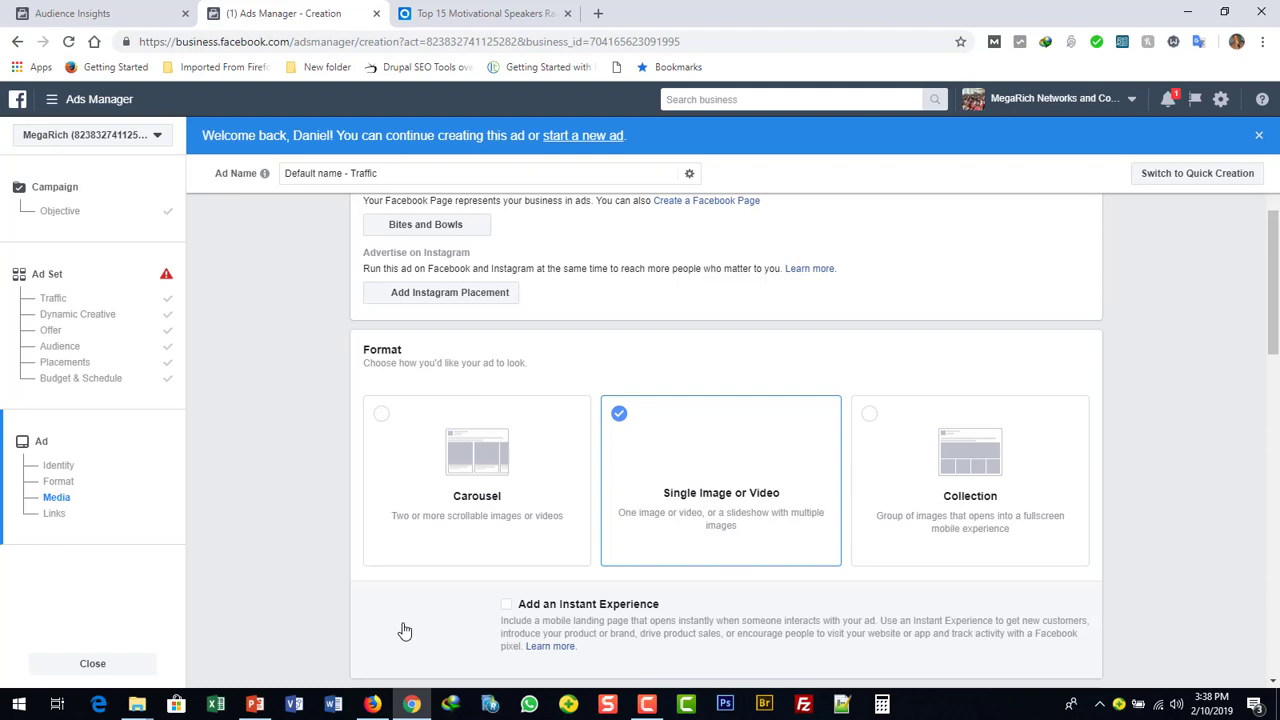
click(165, 278)
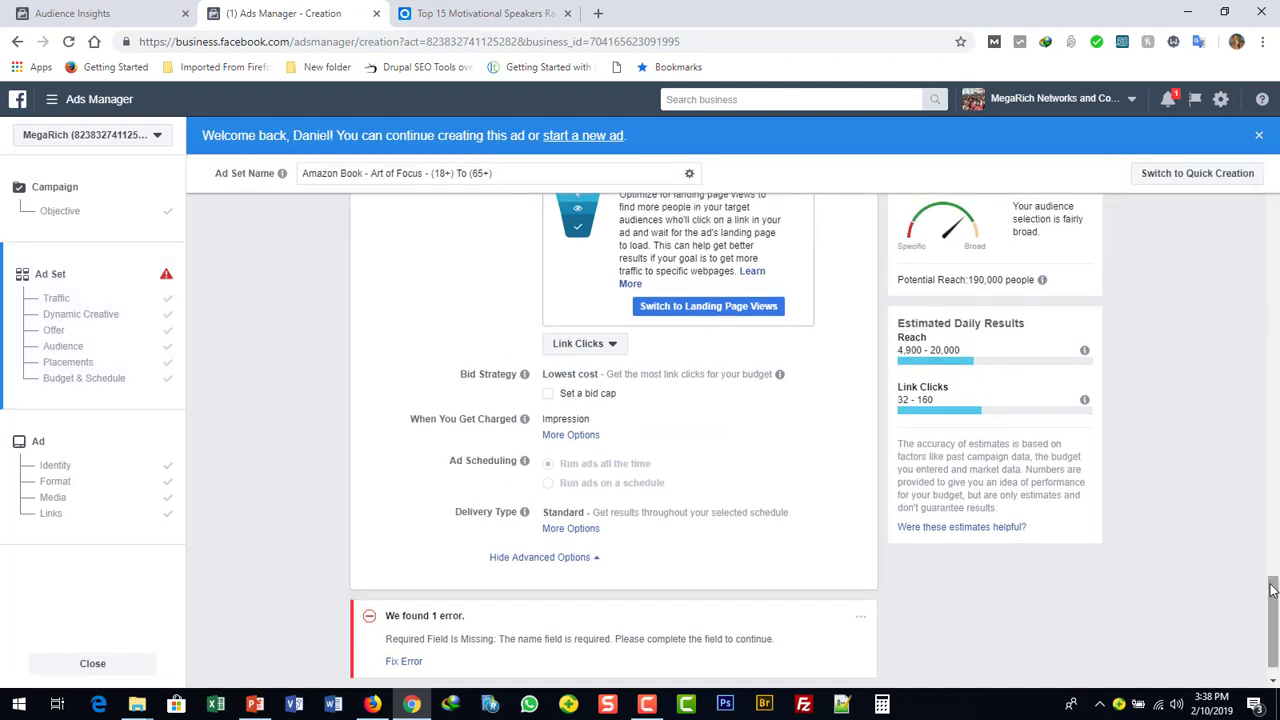
Step: Try the Lifetime Budget option for the ad set and return the budget type to Daily Budget
drag(1273, 591, 1273, 536)
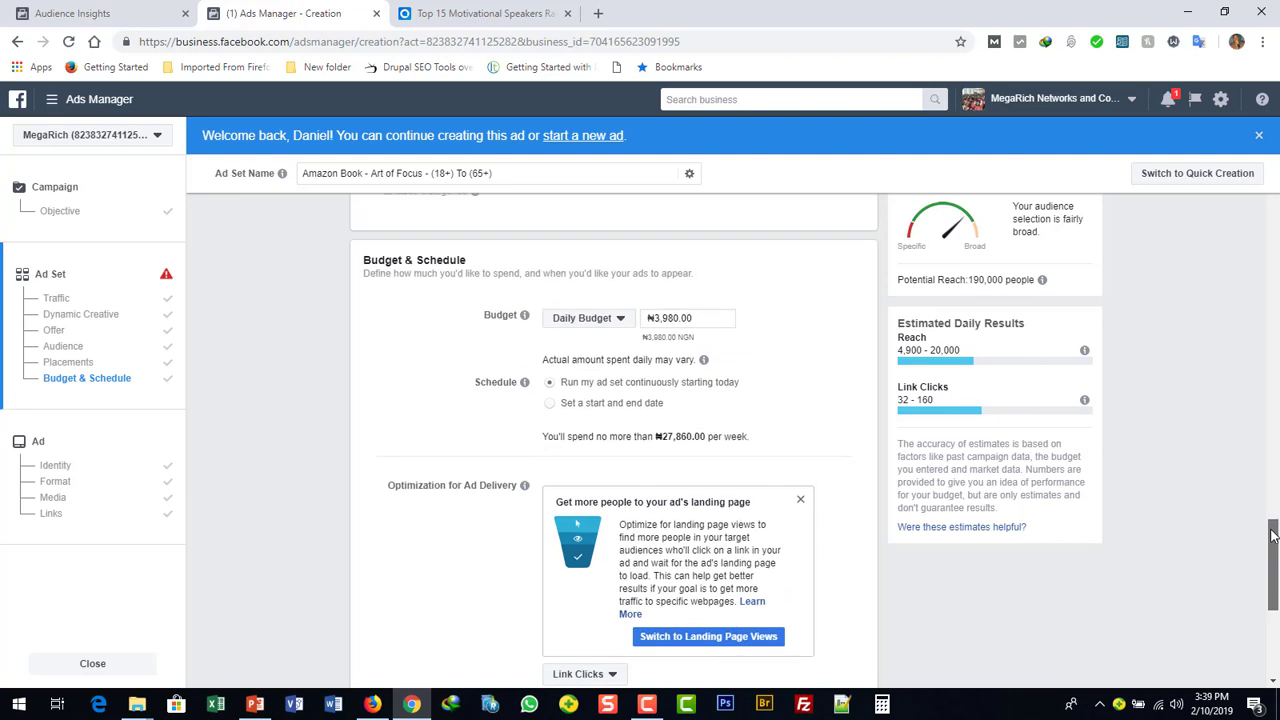
mouse_move(1273, 530)
mouse_down()
mouse_move(1273, 488)
mouse_move(1273, 538)
mouse_up()
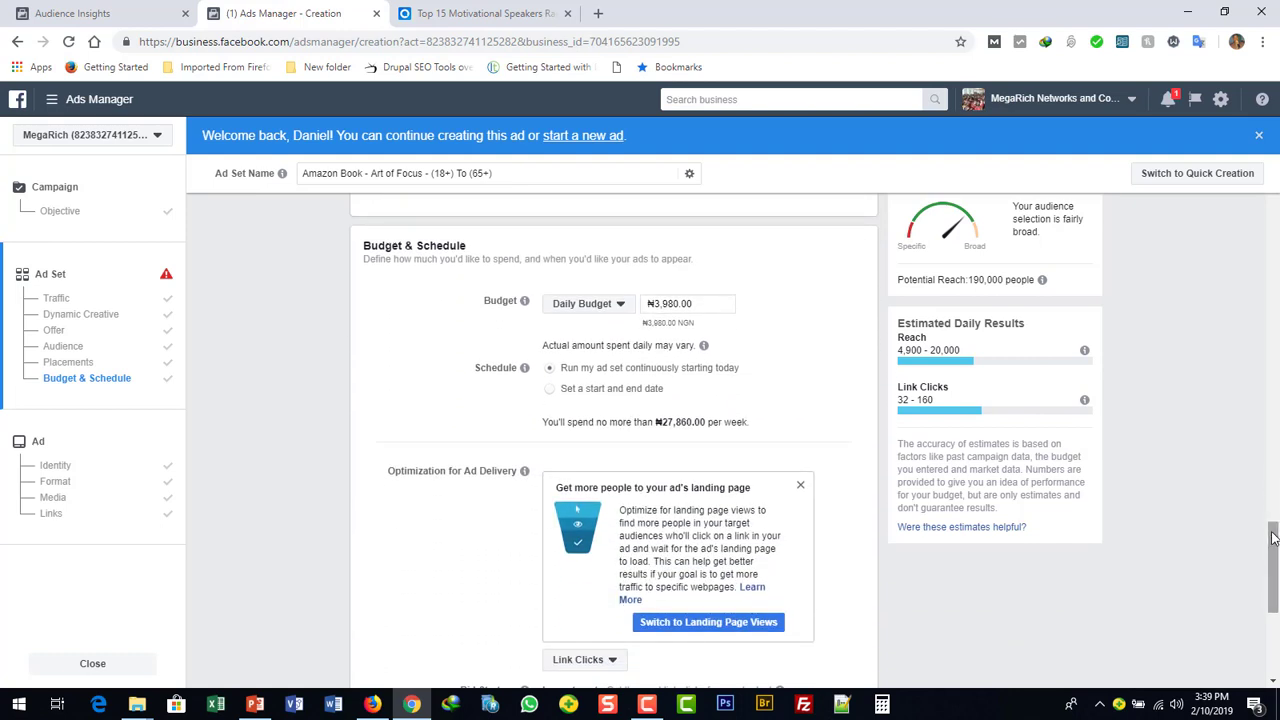
click(621, 306)
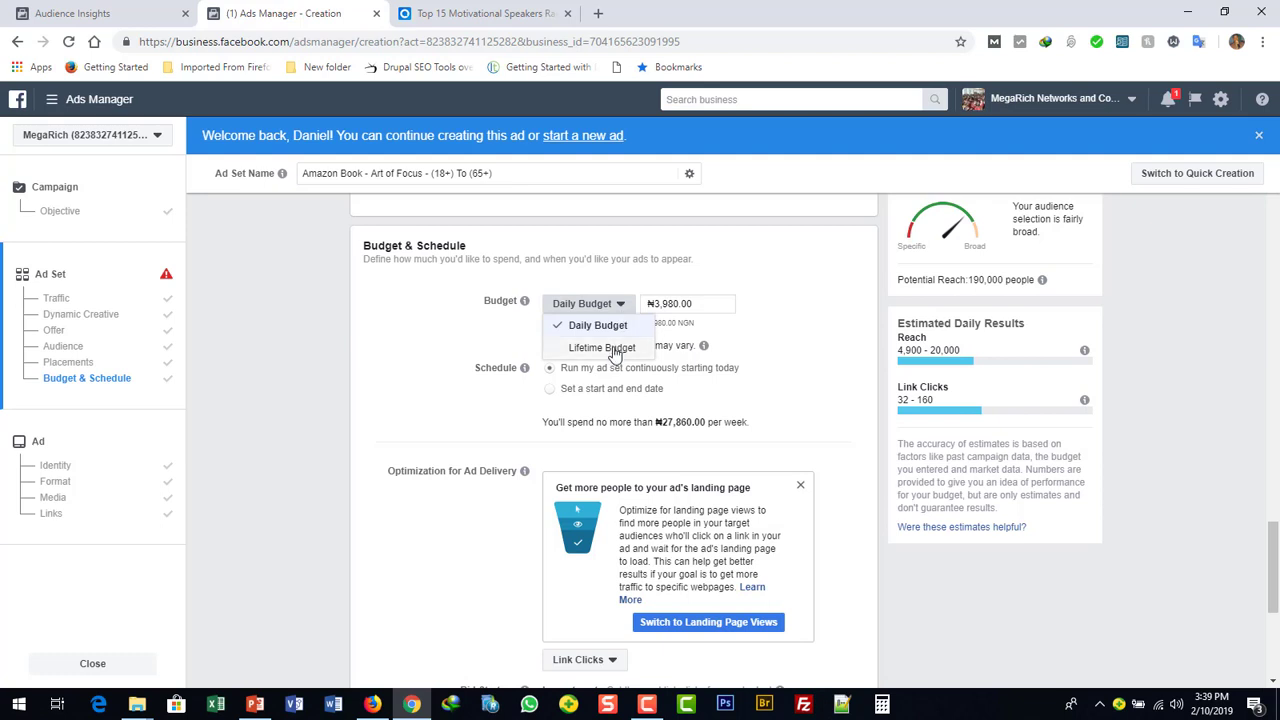
click(612, 348)
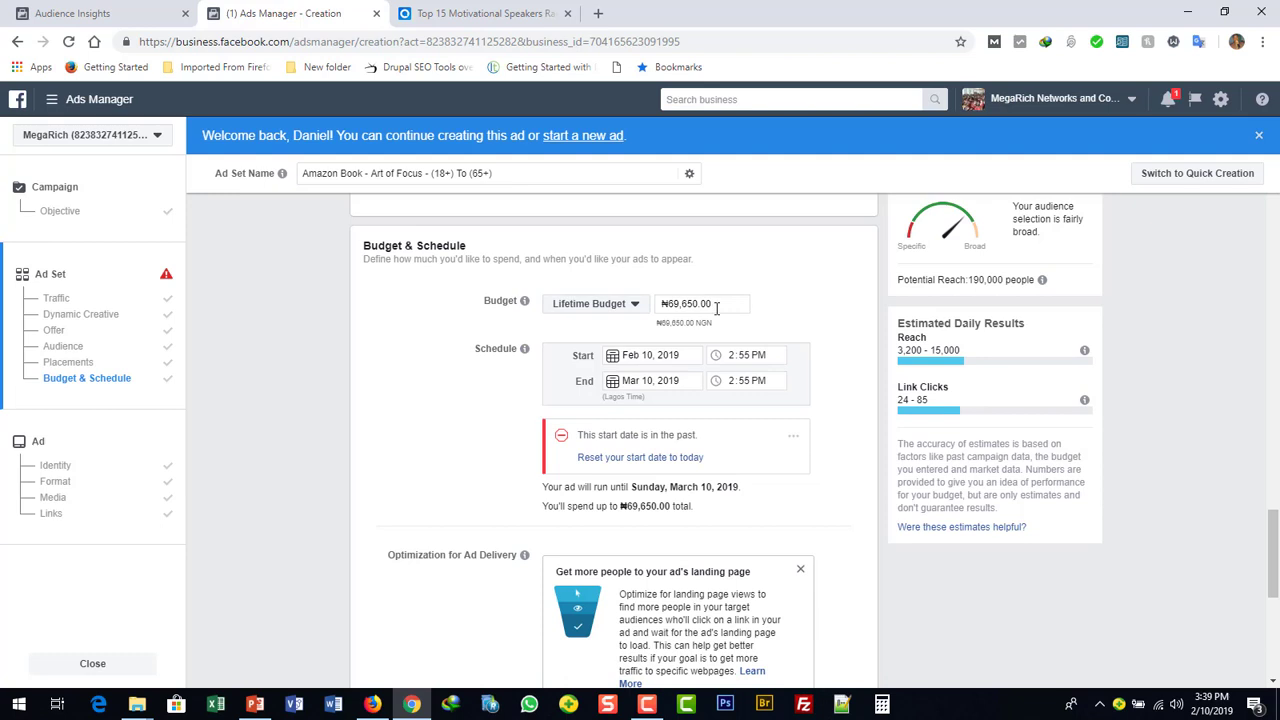
click(636, 310)
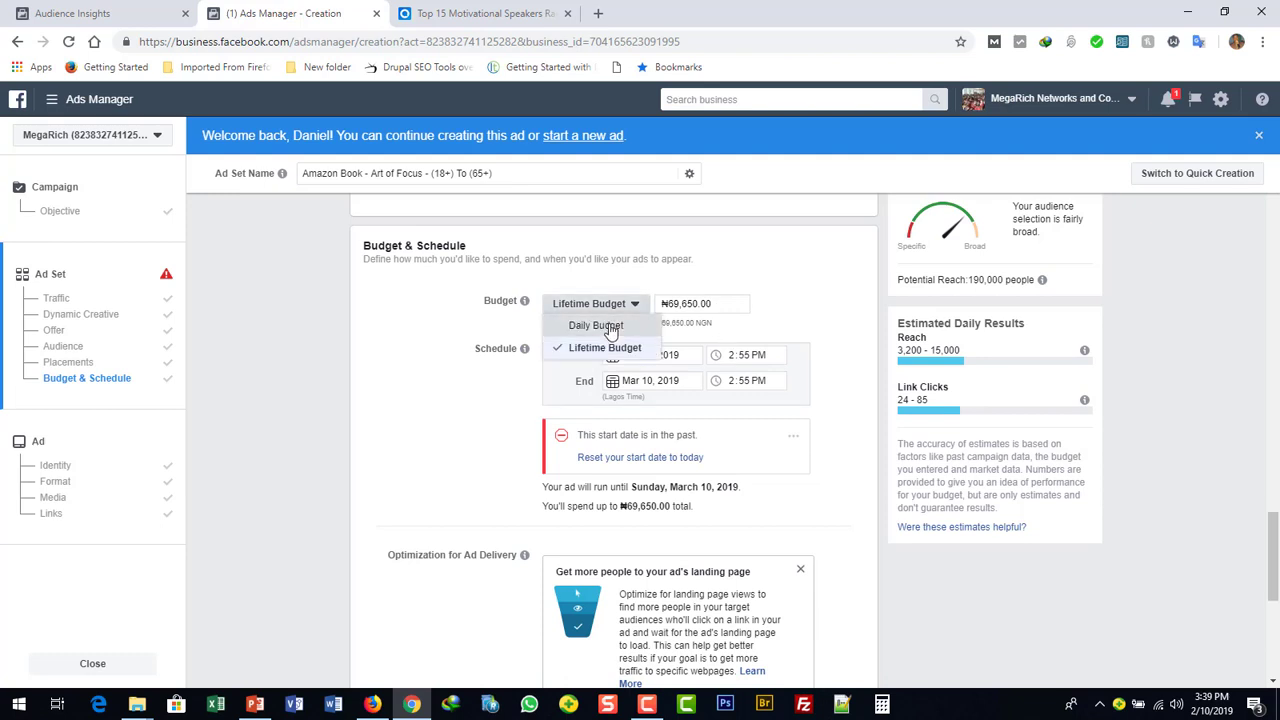
click(600, 326)
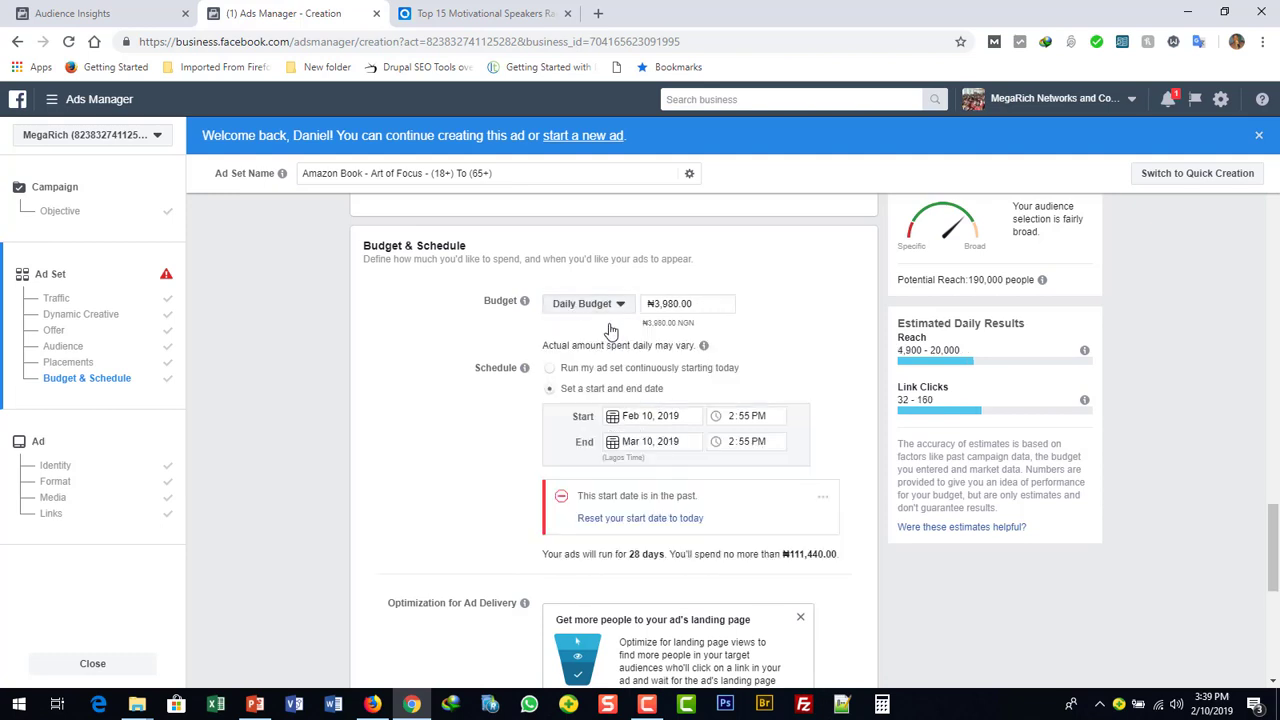
Step: Set the daily budget to ₦1,000.00 and schedule the ad set to run continuously starting today
click(665, 303)
key(BackSpace)
key(BackSpace)
key(BackSpace)
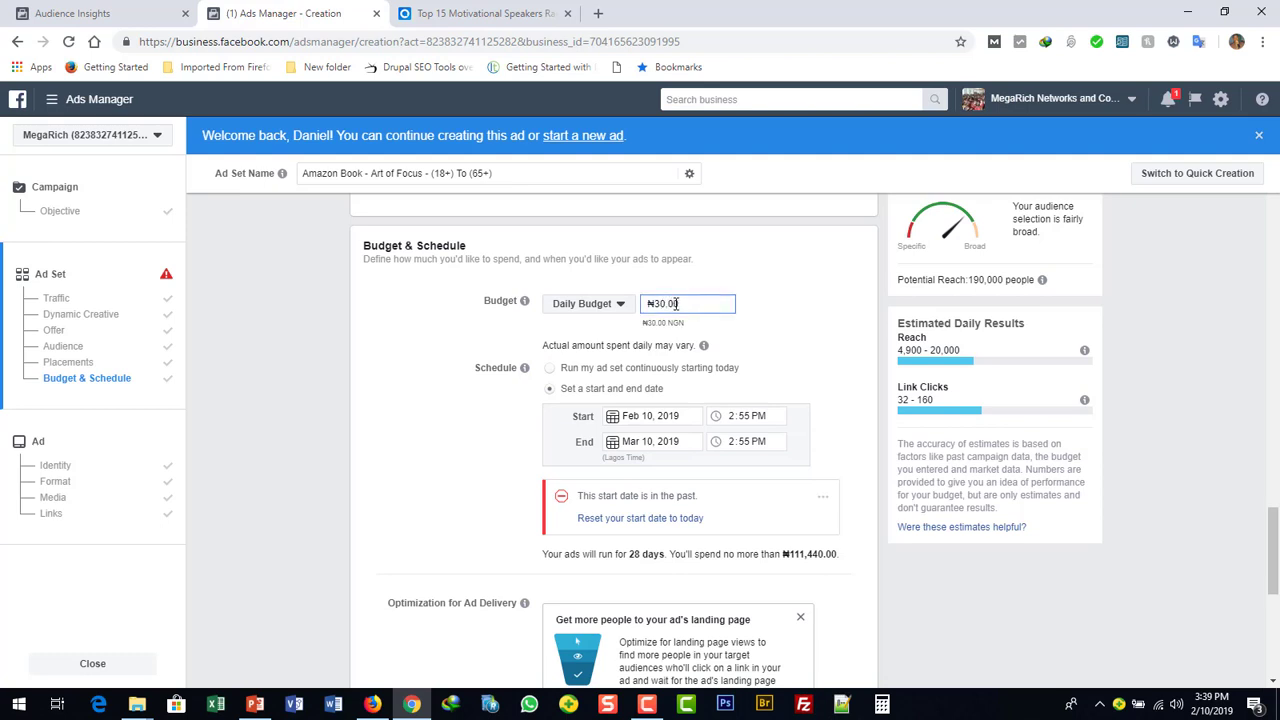
key(BackSpace)
text(100)
click(685, 358)
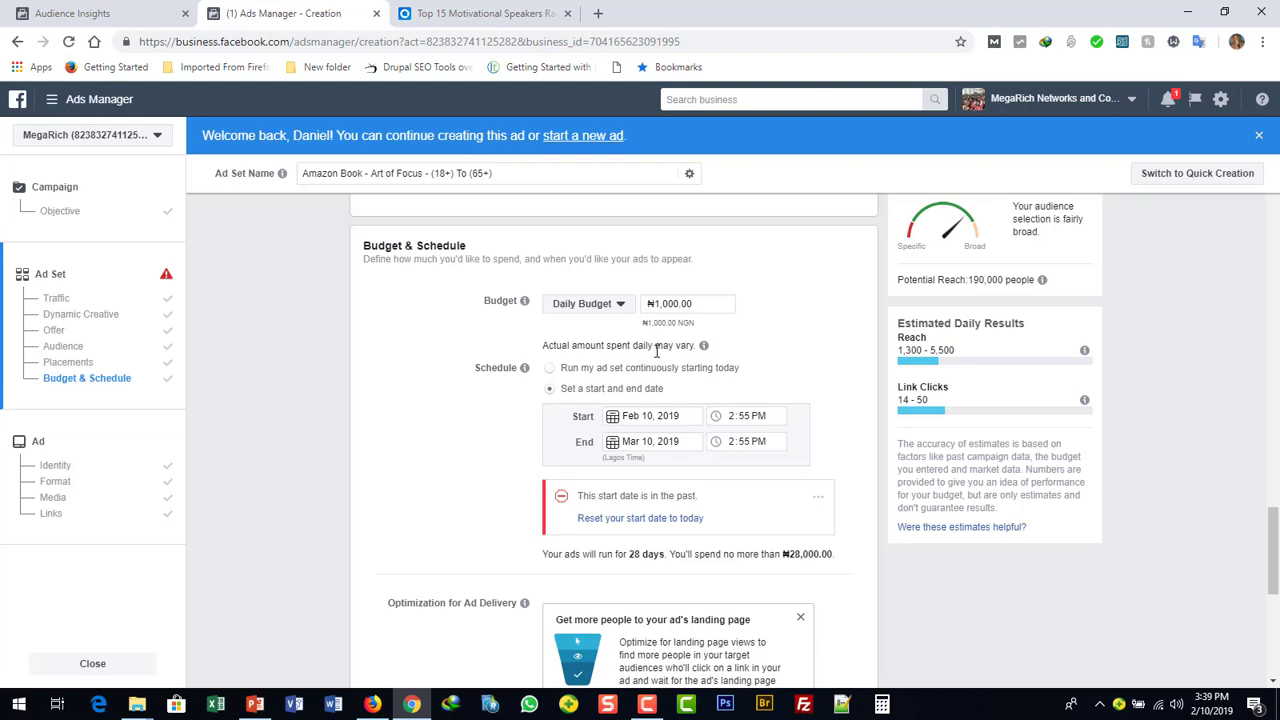
mouse_move(704, 348)
click(551, 370)
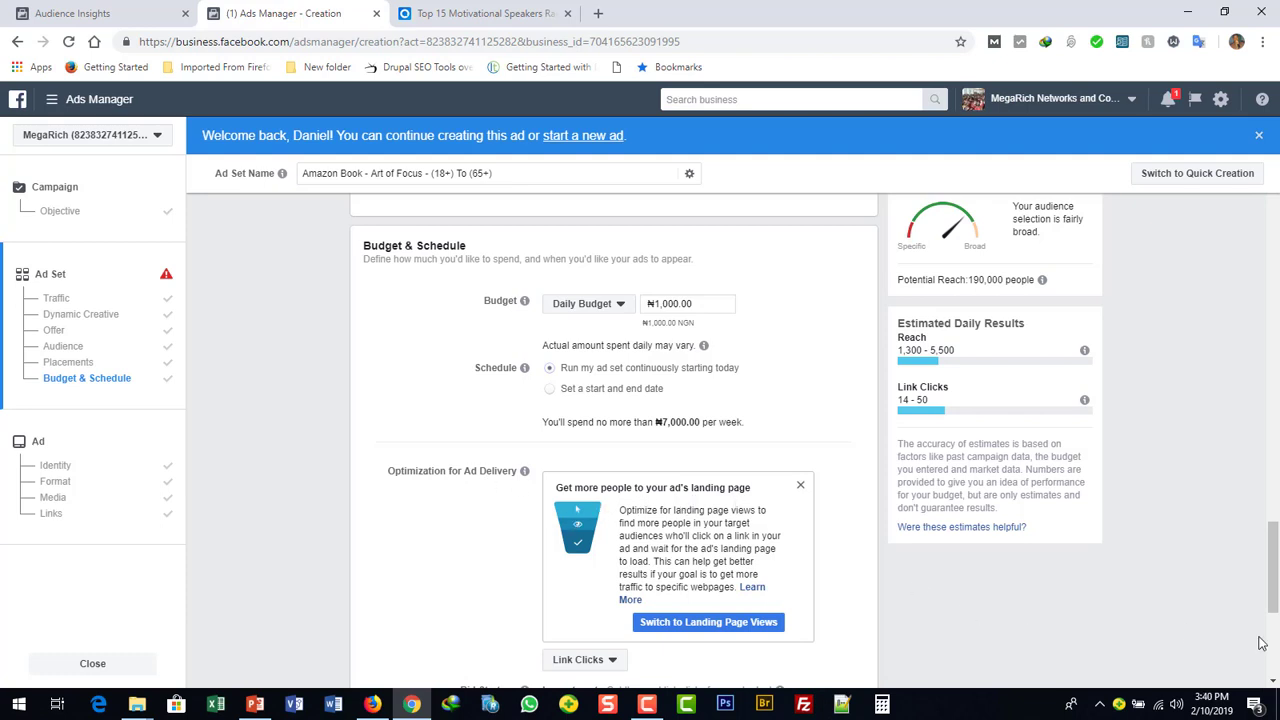
Step: Open the available optimization choices for ad delivery
click(1273, 682)
click(1273, 682)
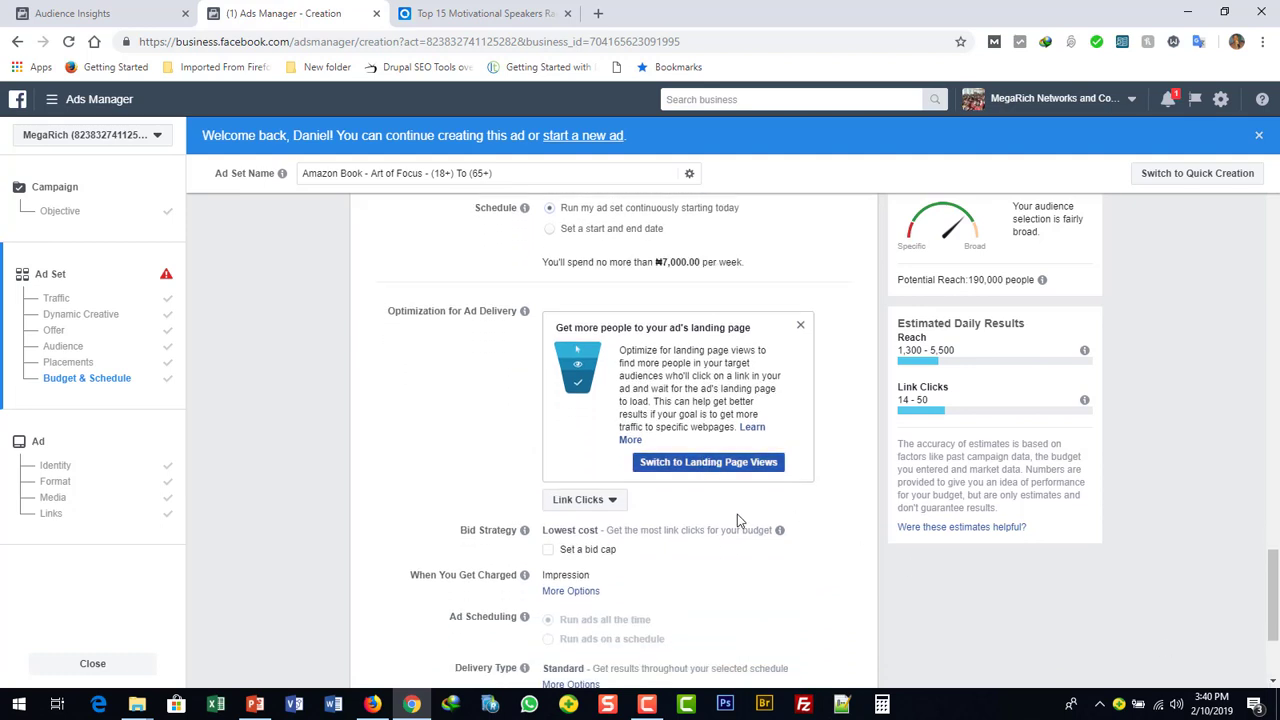
click(612, 503)
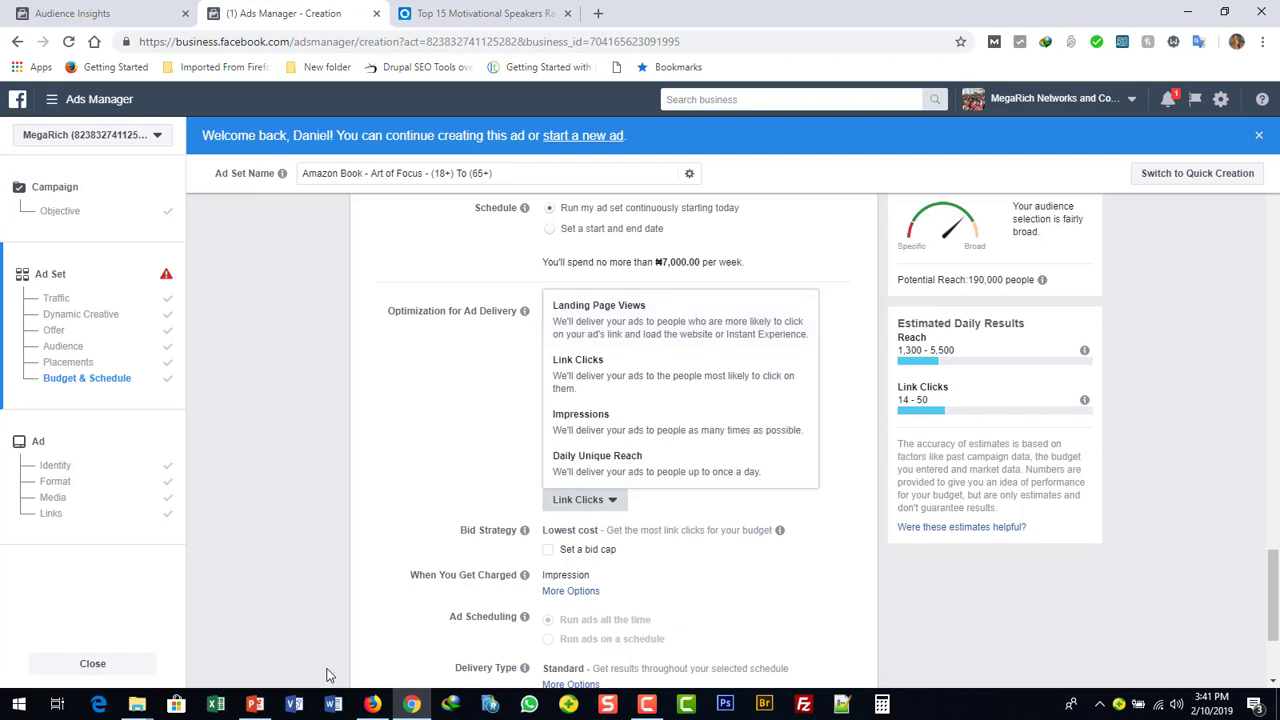
Step: Switch to Firefox, view the Amazon page of The Art of Focus, and close the two pages that failed to load
click(372, 704)
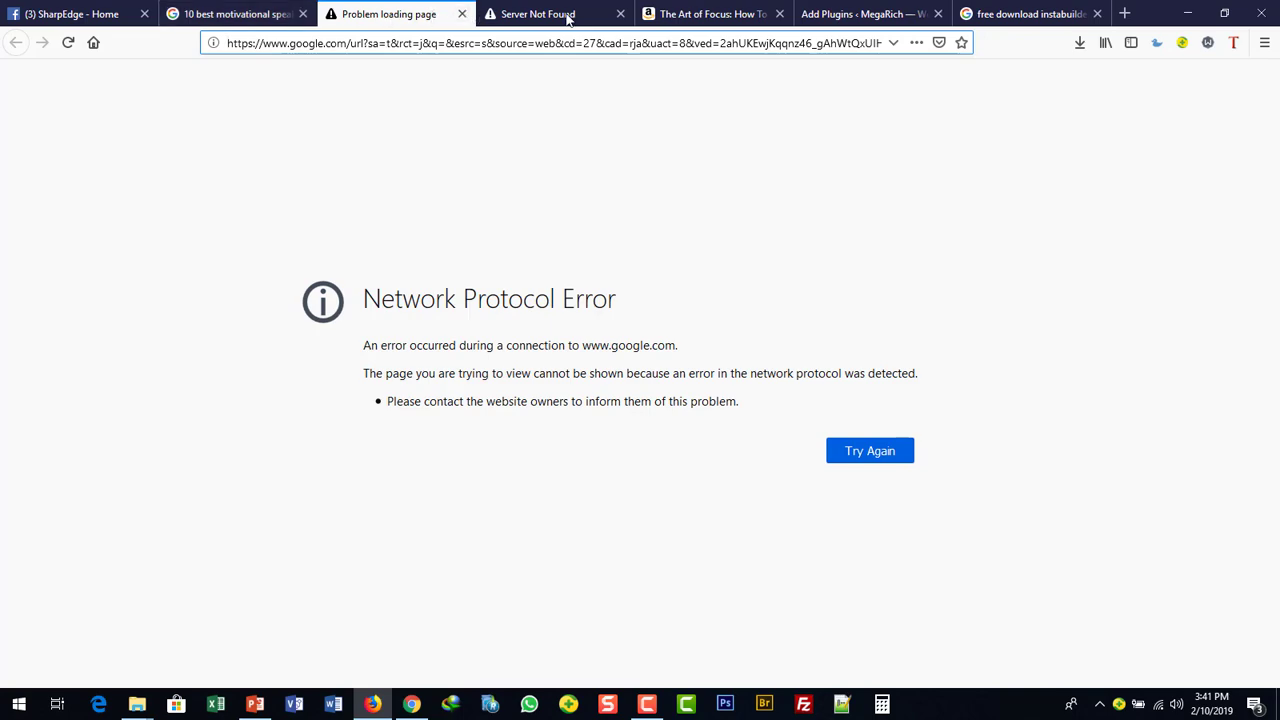
click(676, 18)
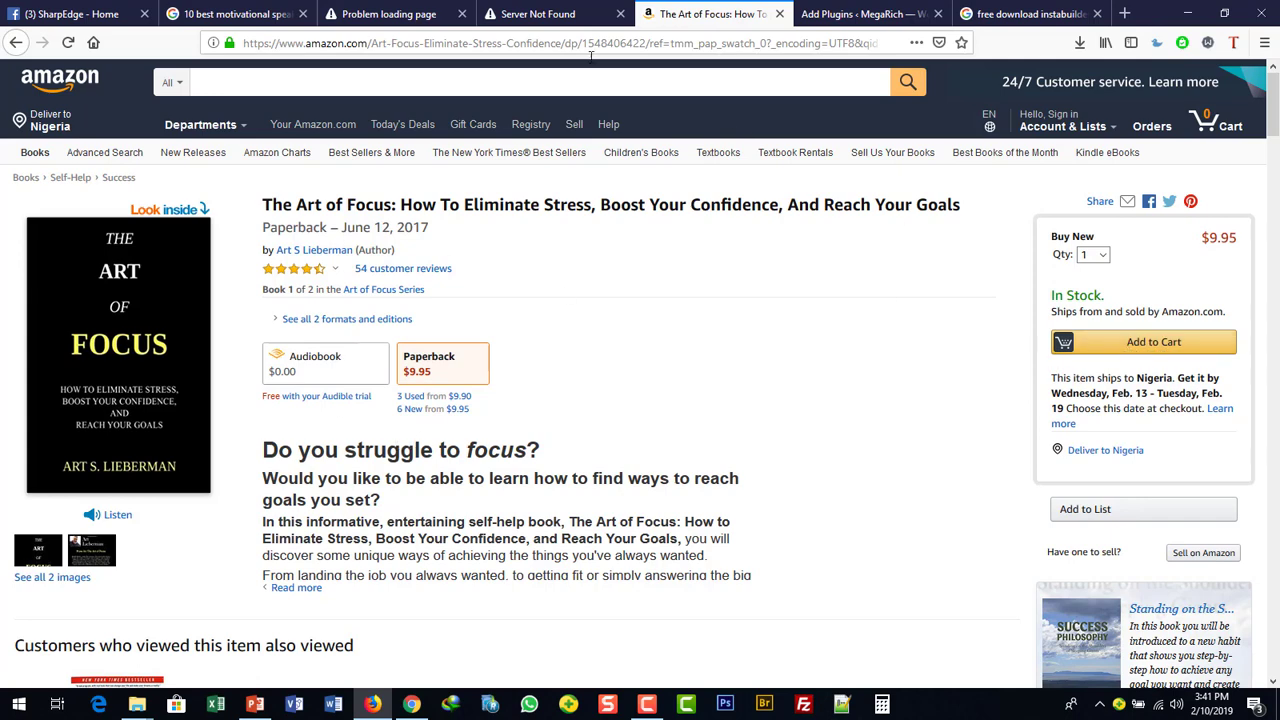
click(422, 14)
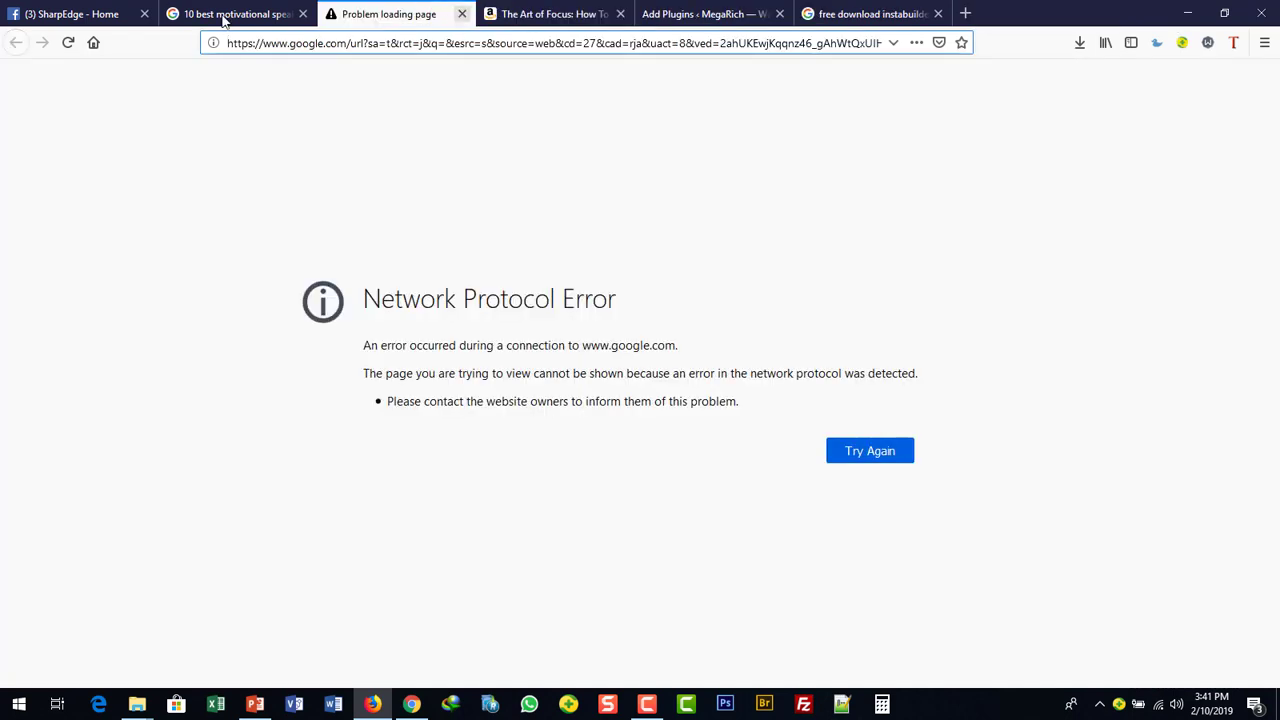
key(ctrl+w)
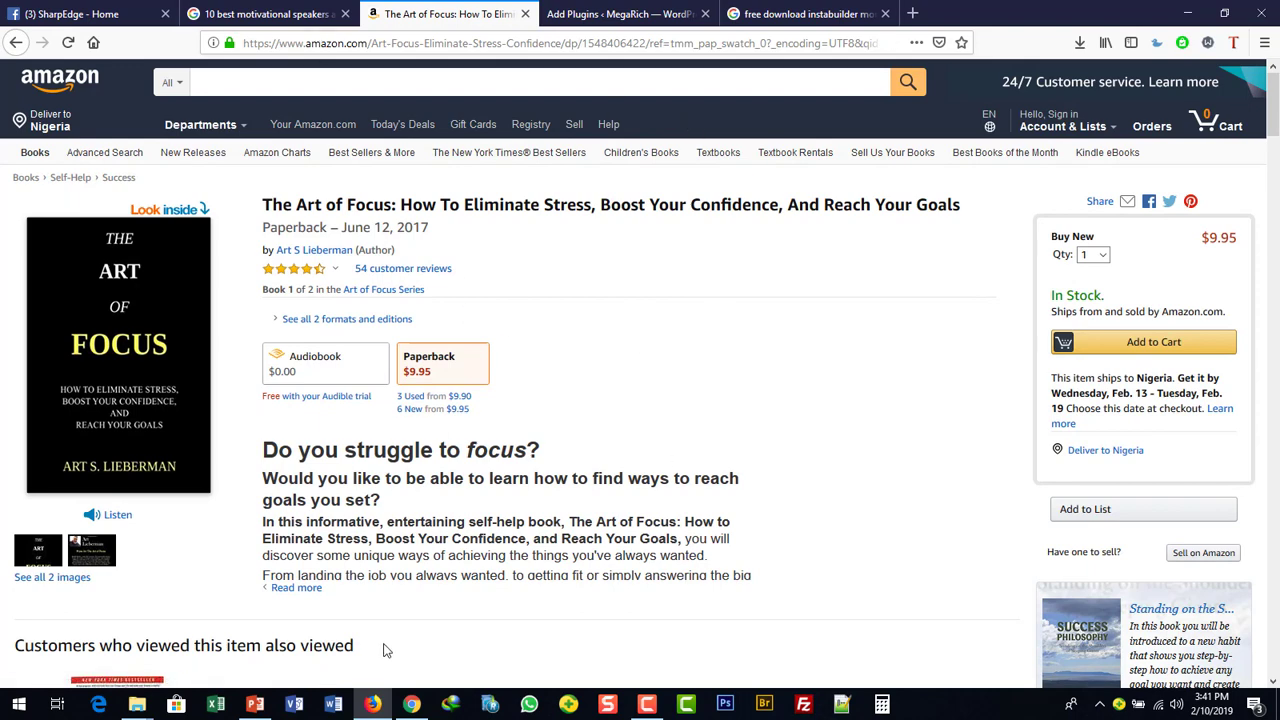
Step: Return to Ads Manager in Chrome and optimize the ad delivery for Landing Page Views
click(411, 705)
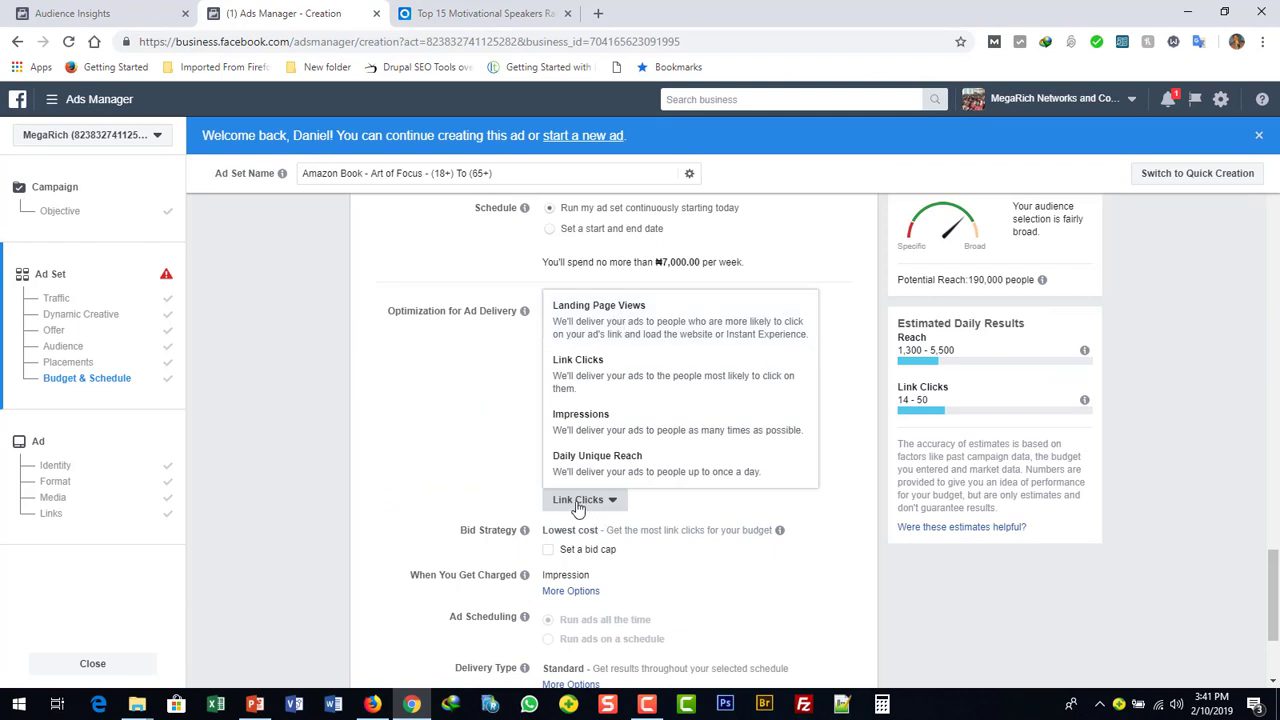
click(597, 329)
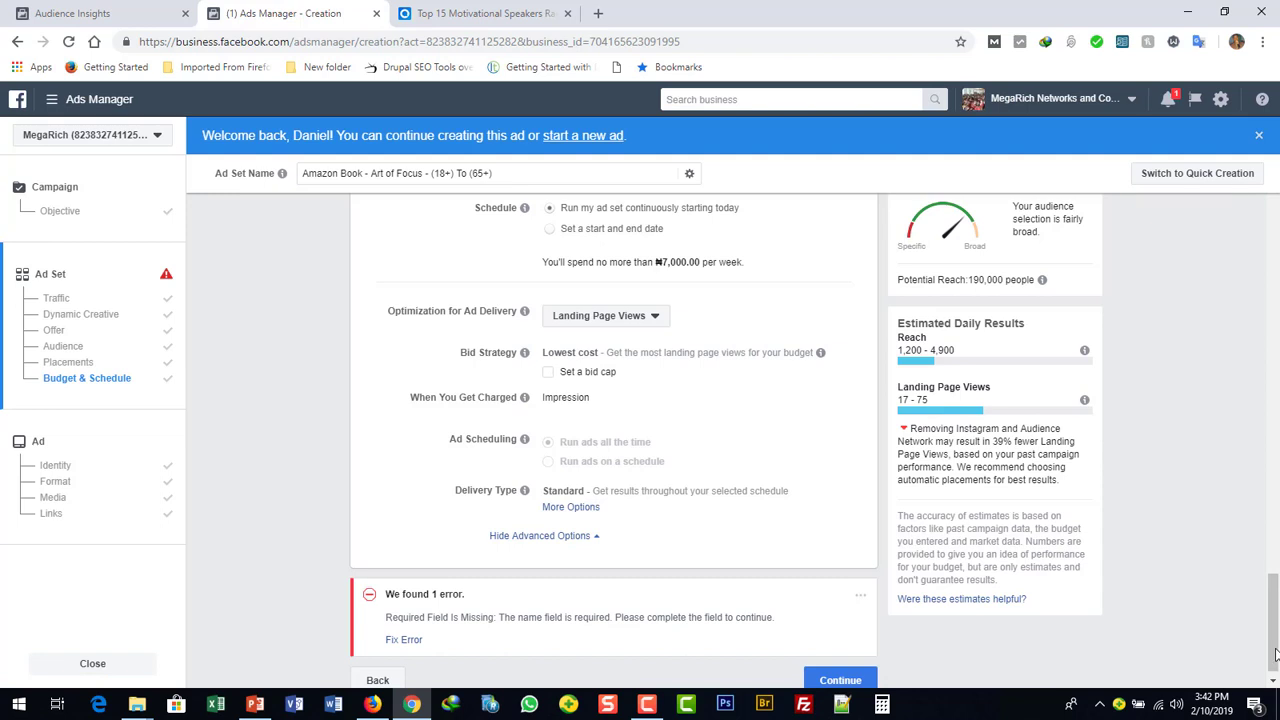
Step: Follow the fix for the missing required name field and return to the ad set's budget and schedule settings
click(1274, 683)
click(1274, 683)
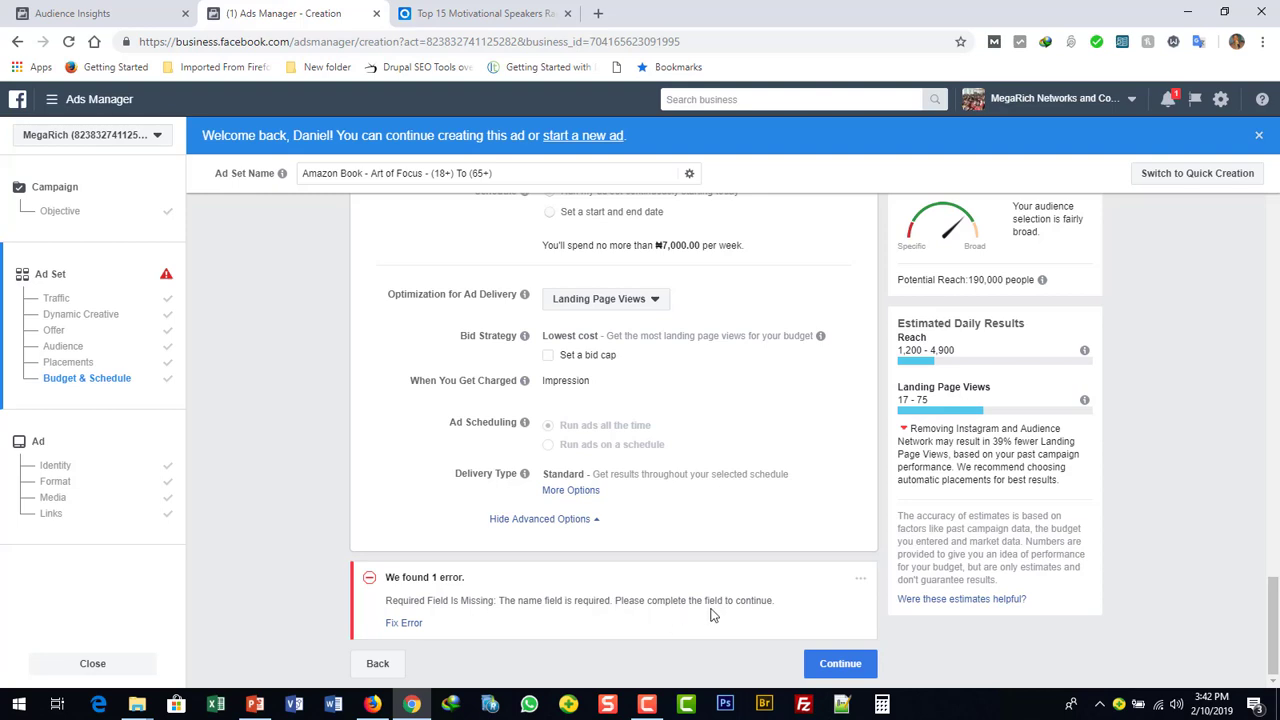
click(403, 624)
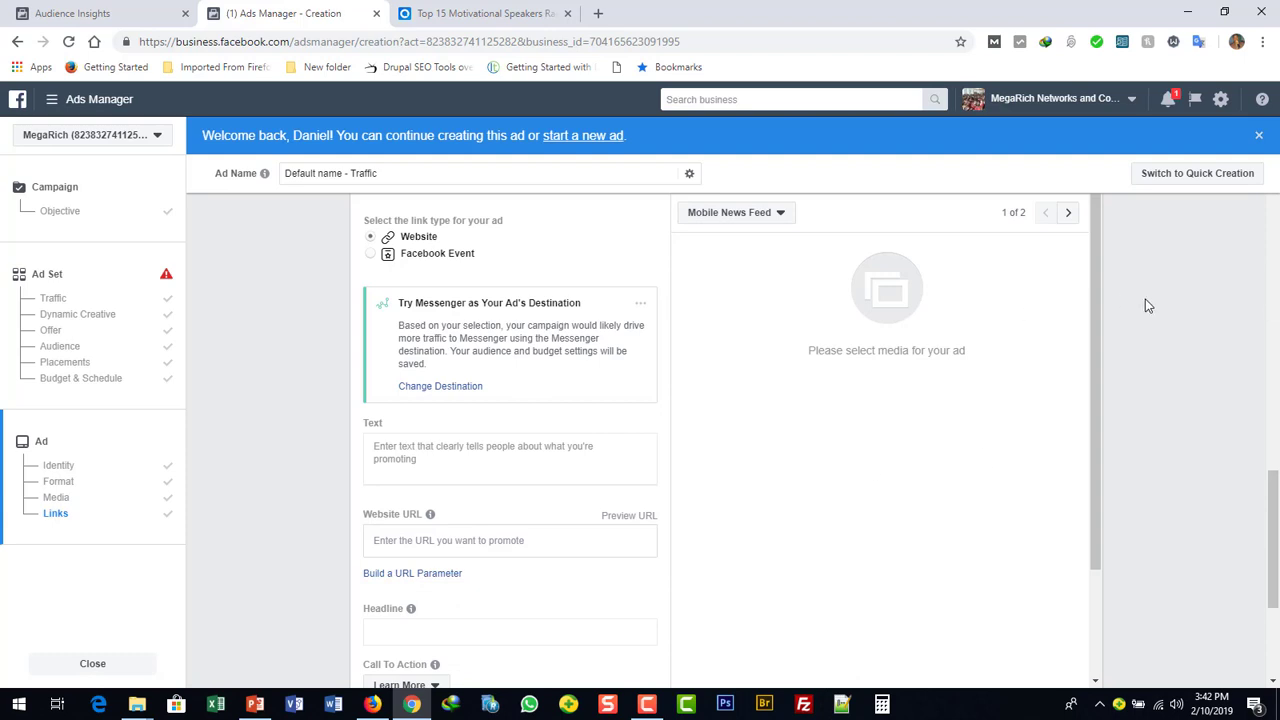
click(97, 378)
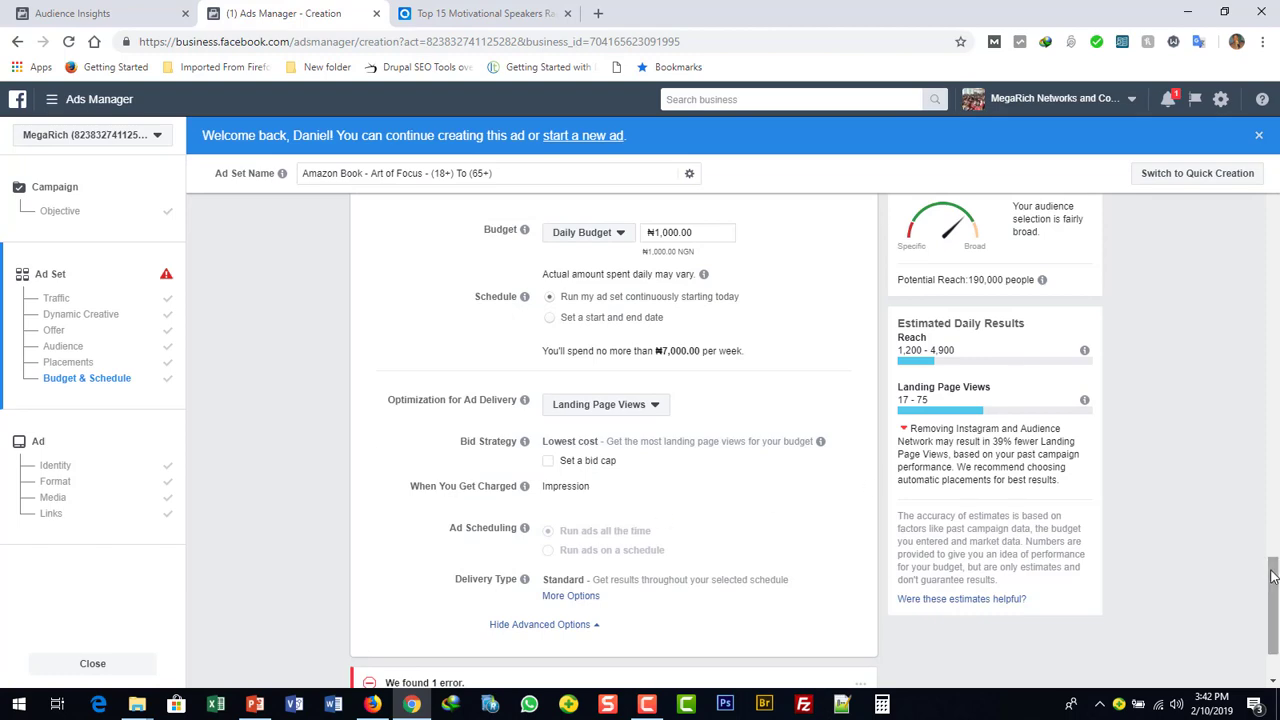
Step: Return to the ad set's placements and add Right Column to the Facebook placements
drag(1272, 575, 1273, 650)
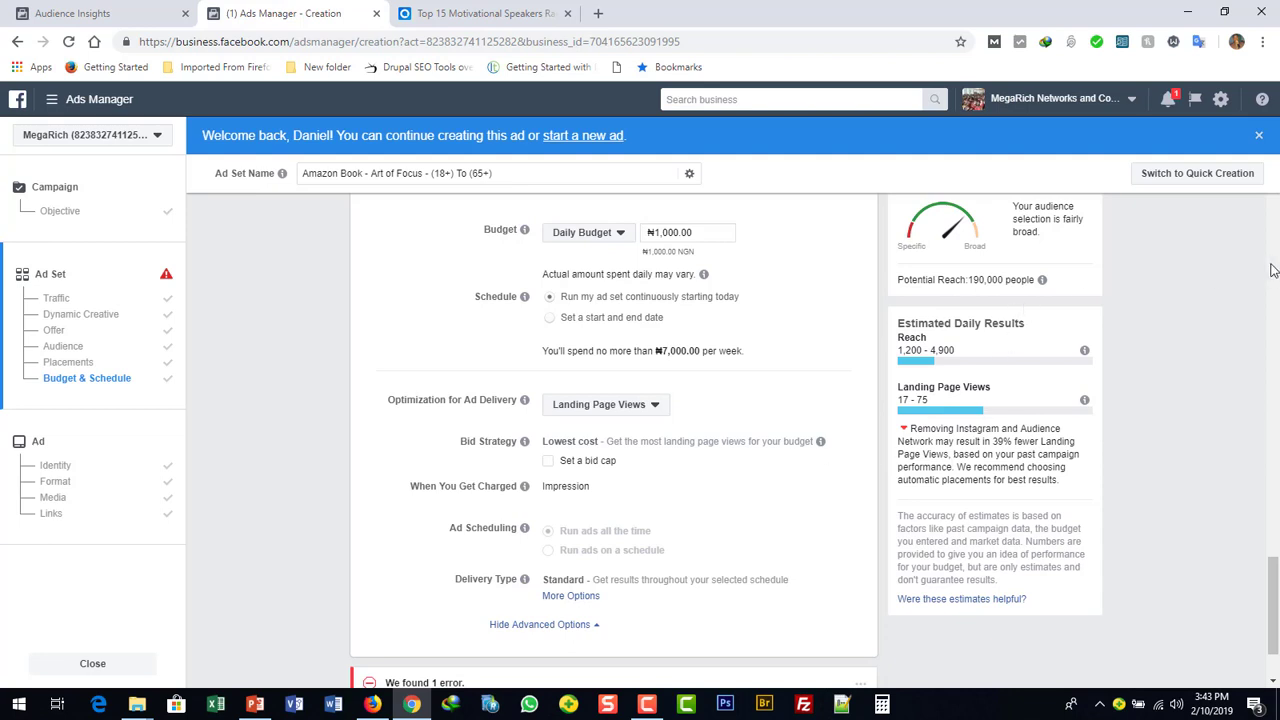
drag(1274, 577, 1274, 569)
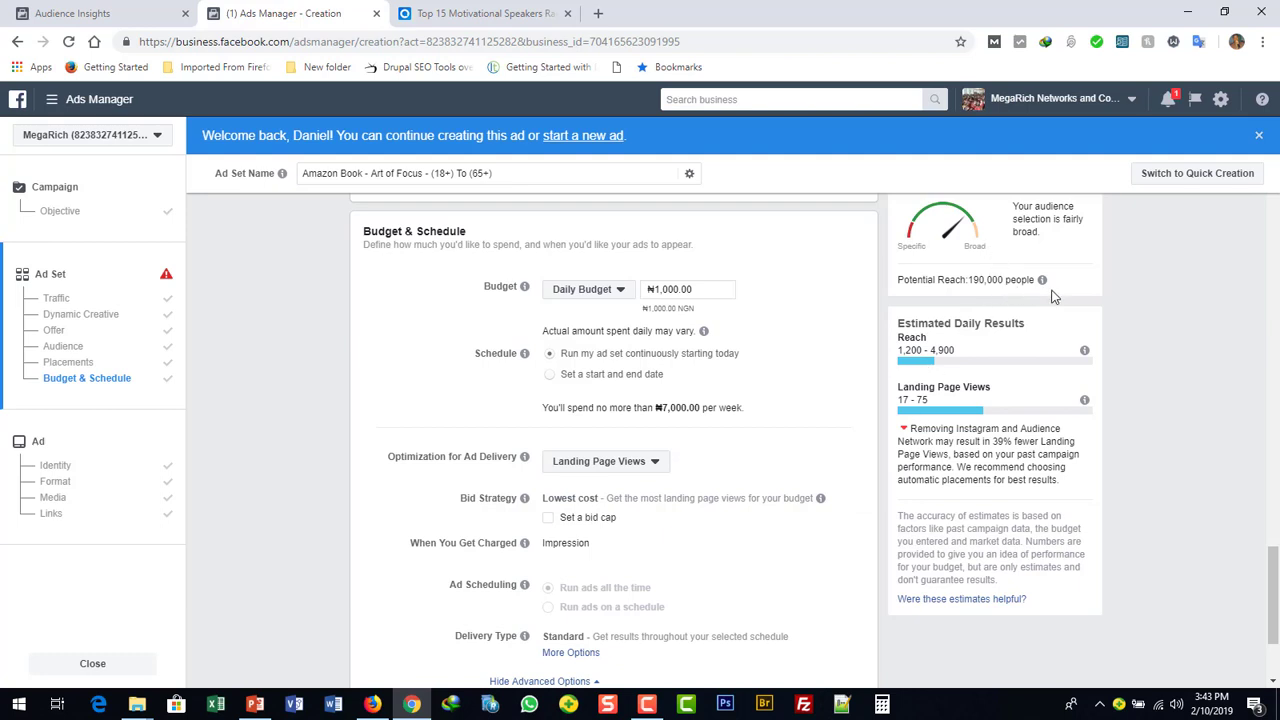
click(72, 363)
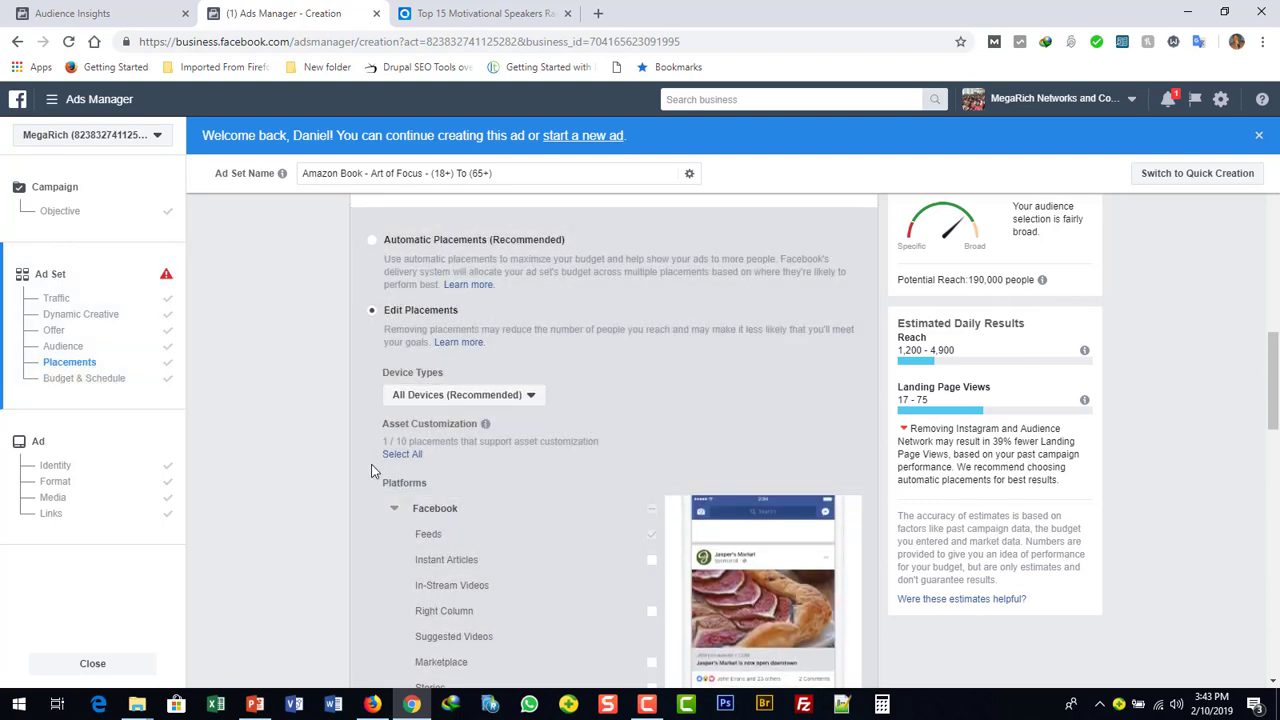
click(651, 611)
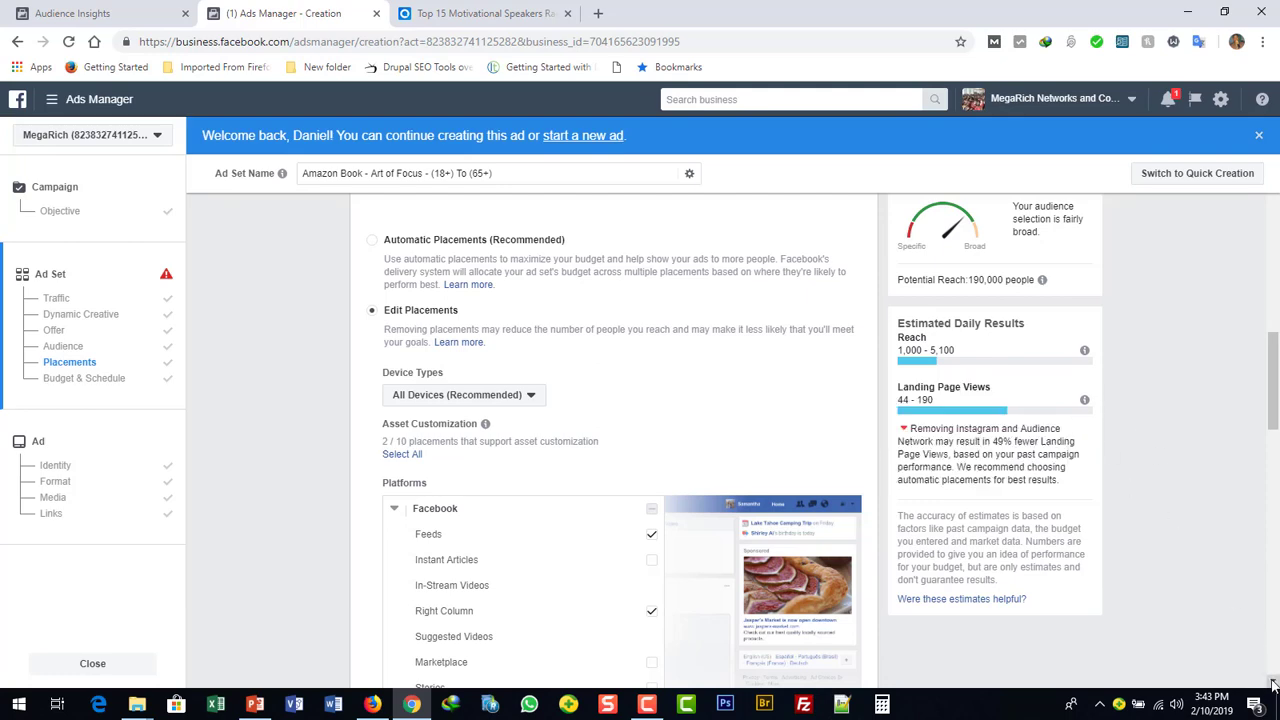
scroll(1260, 680, down, 7)
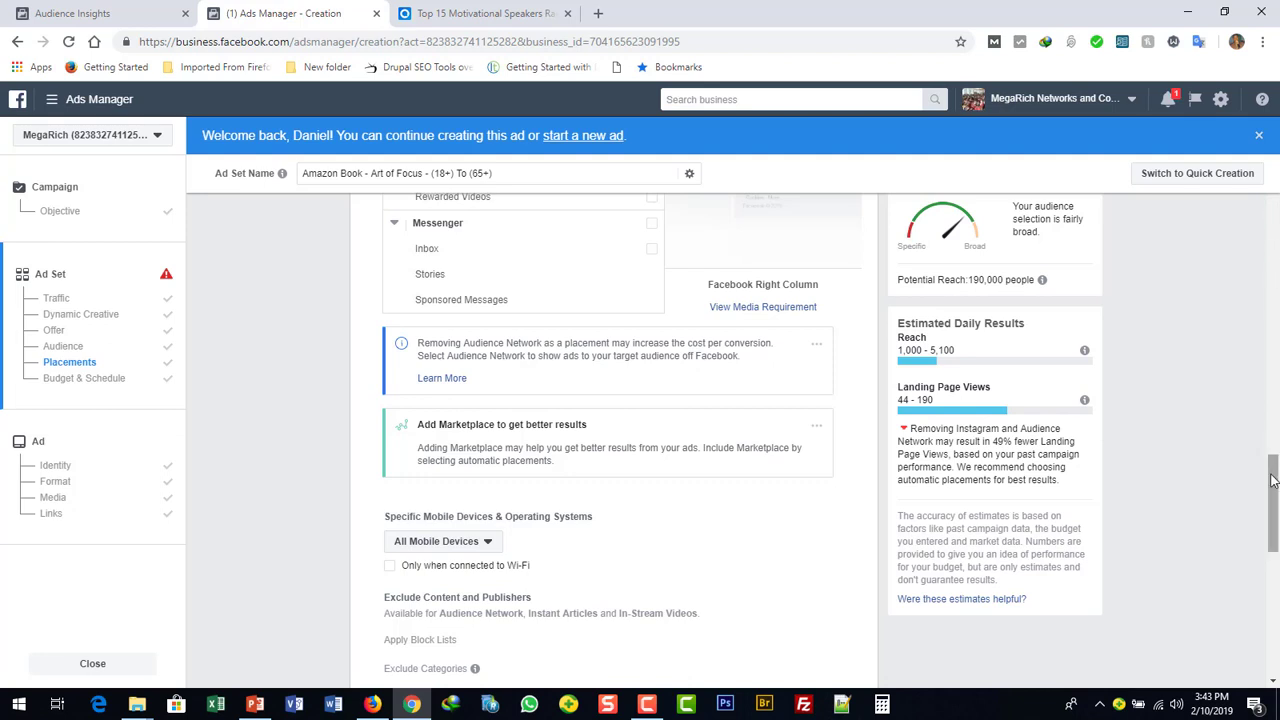
drag(1270, 464, 1268, 429)
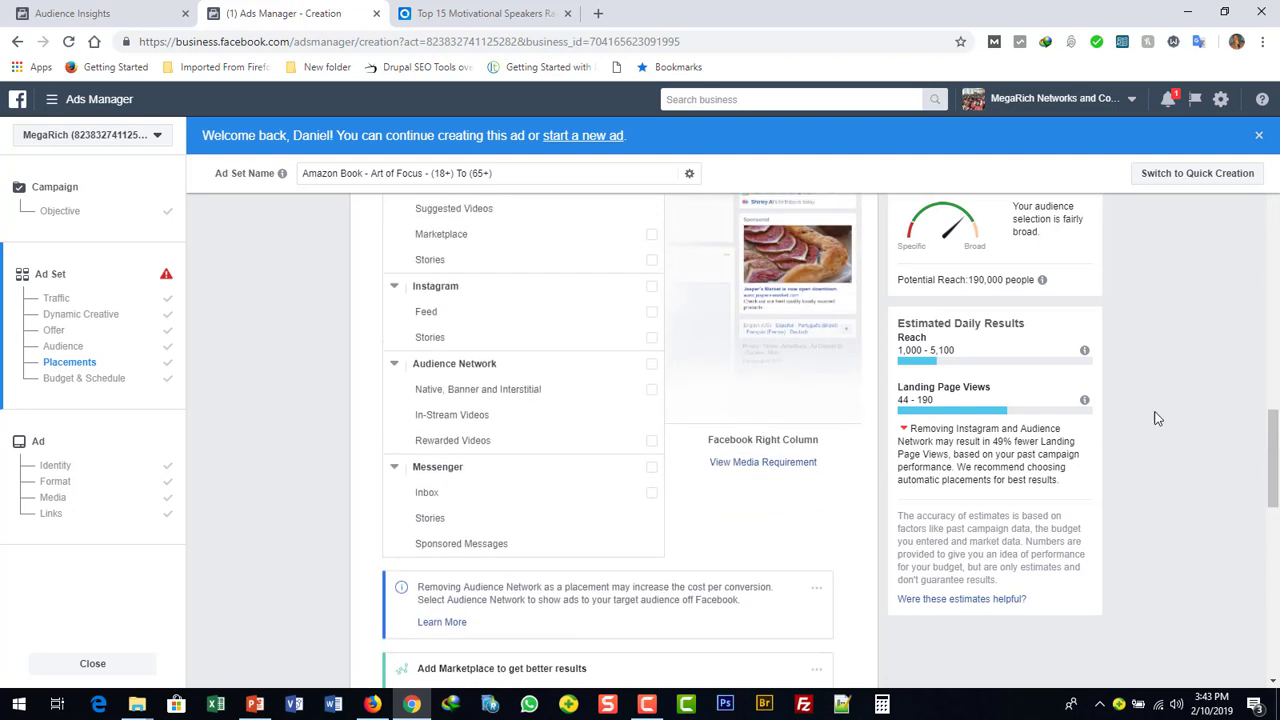
Step: Include Instagram Feed and Stories in the placements and exclude Facebook Right Column
click(651, 287)
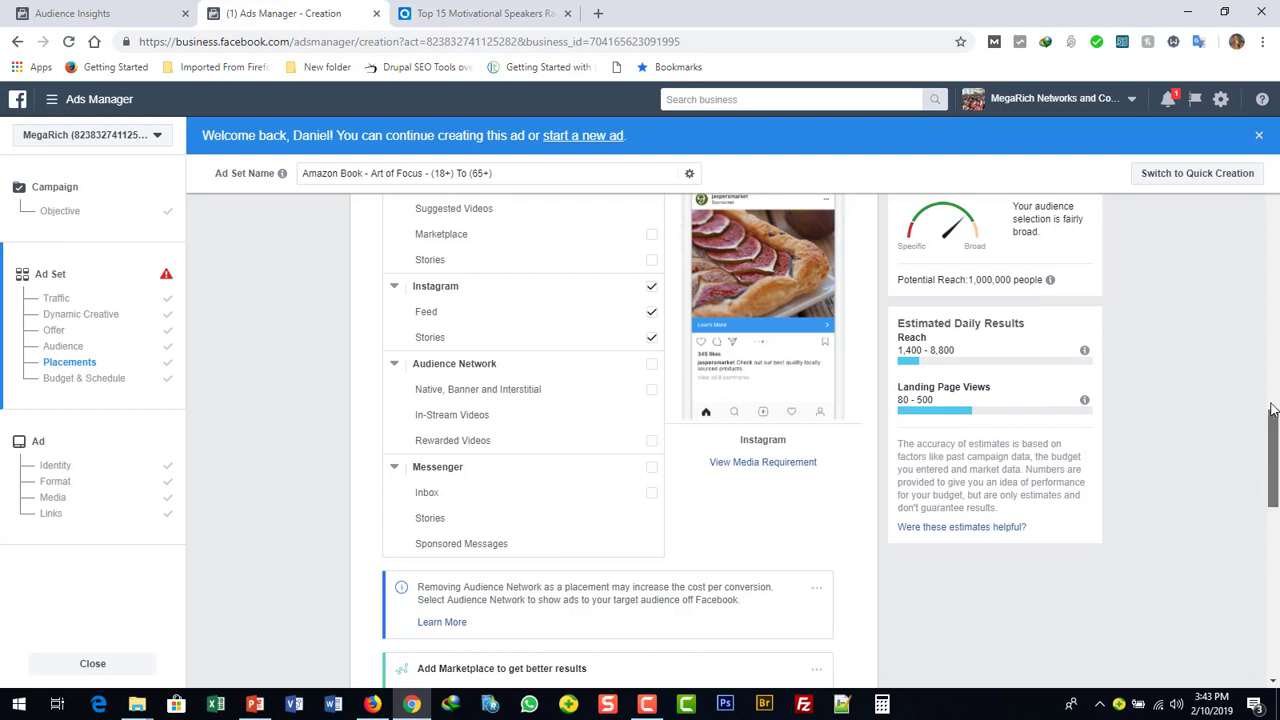
drag(1272, 410, 1272, 370)
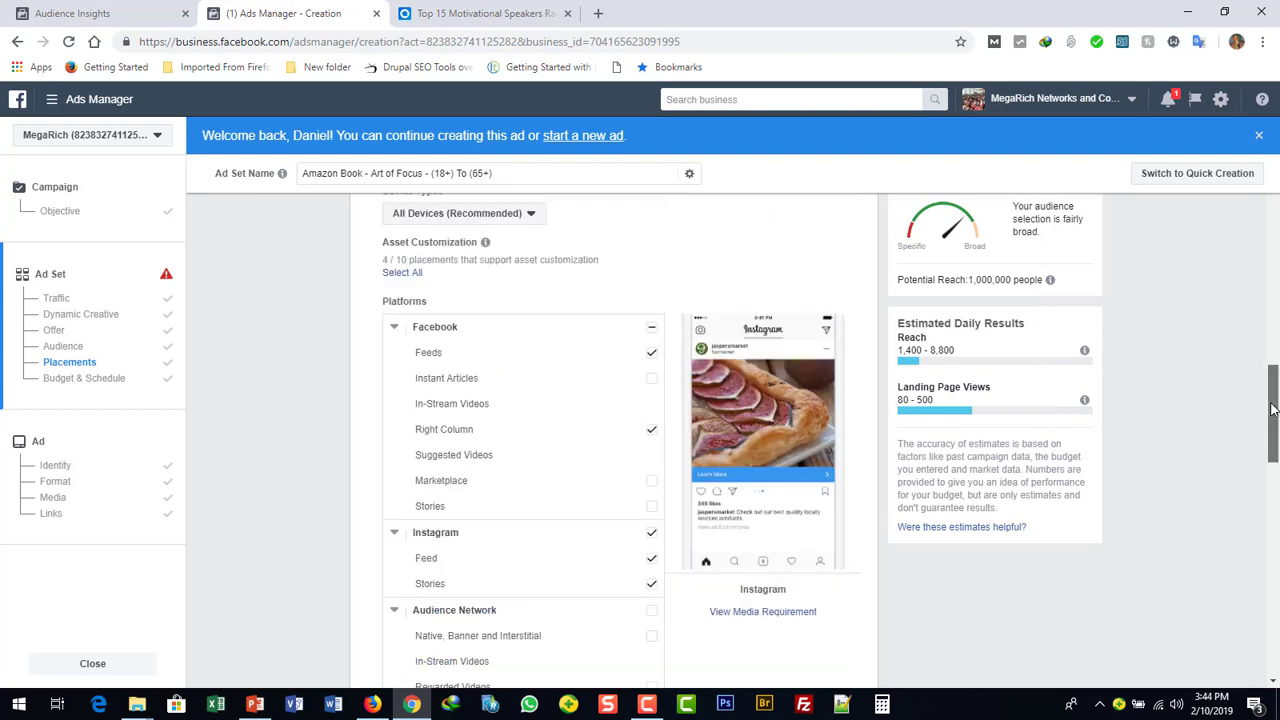
click(651, 432)
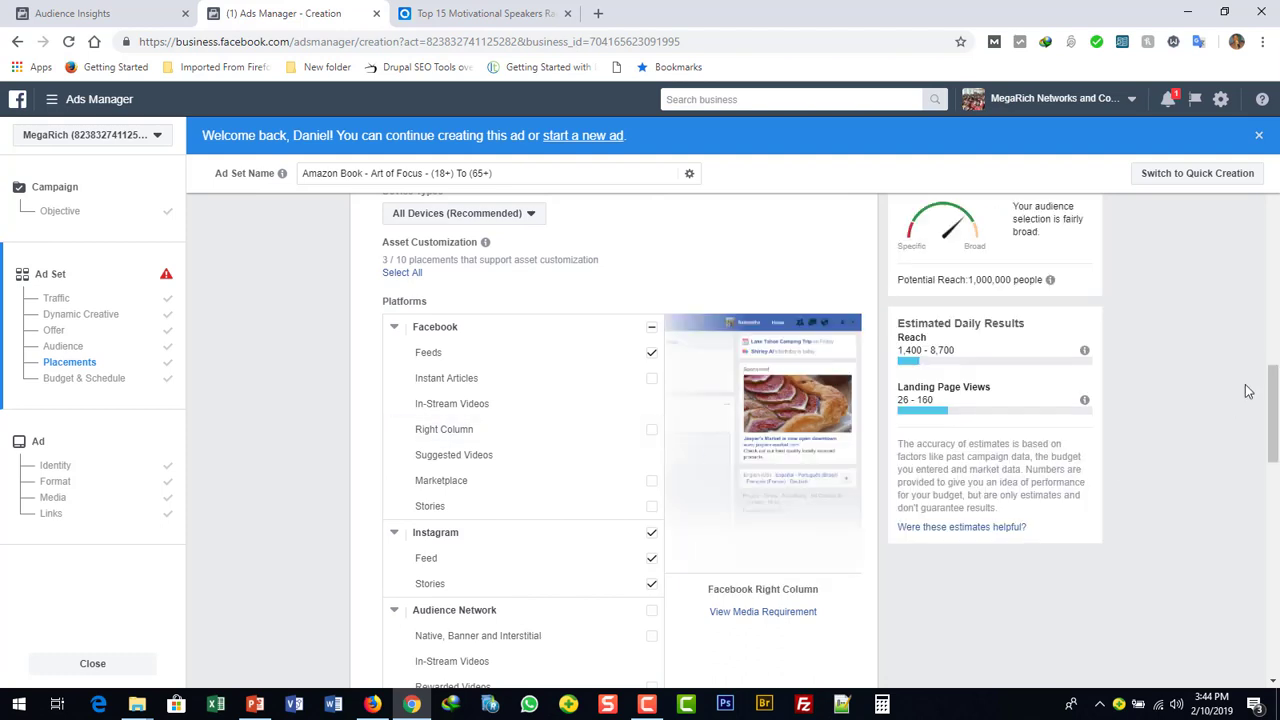
Step: Continue from the ad set to the ad creation page and dismiss the welcome-back banner
drag(1274, 437, 1276, 661)
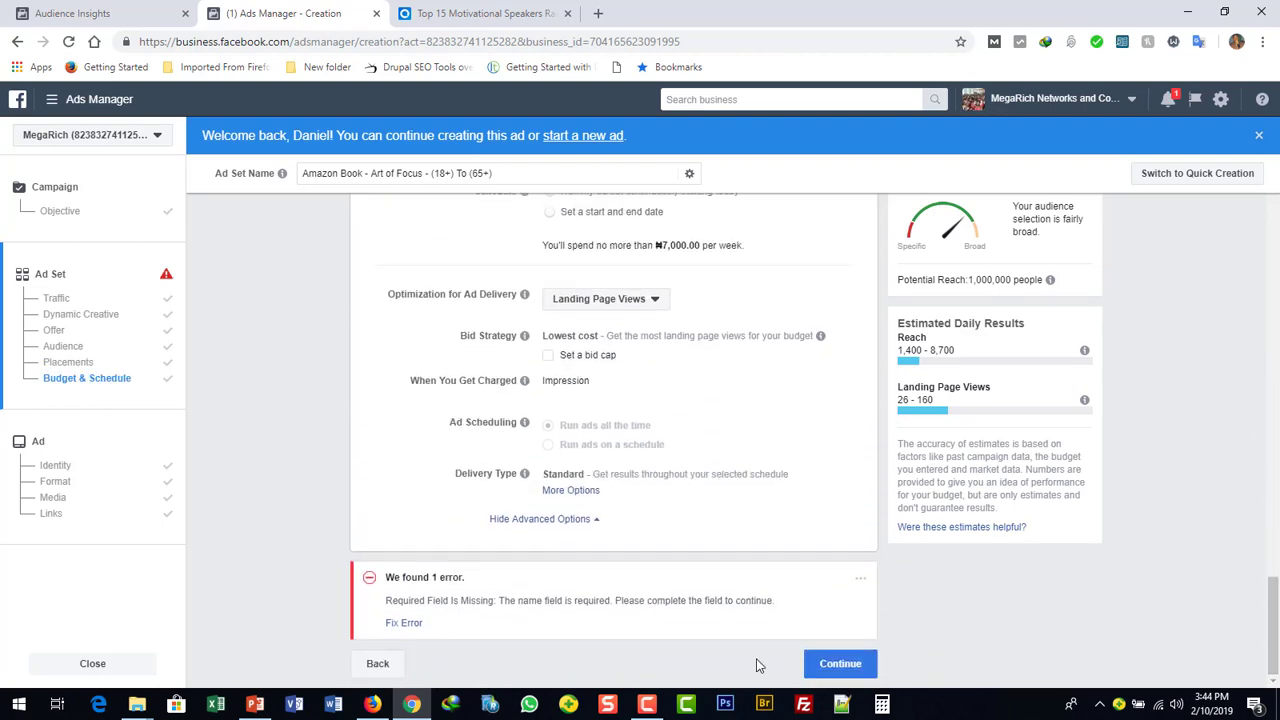
click(826, 670)
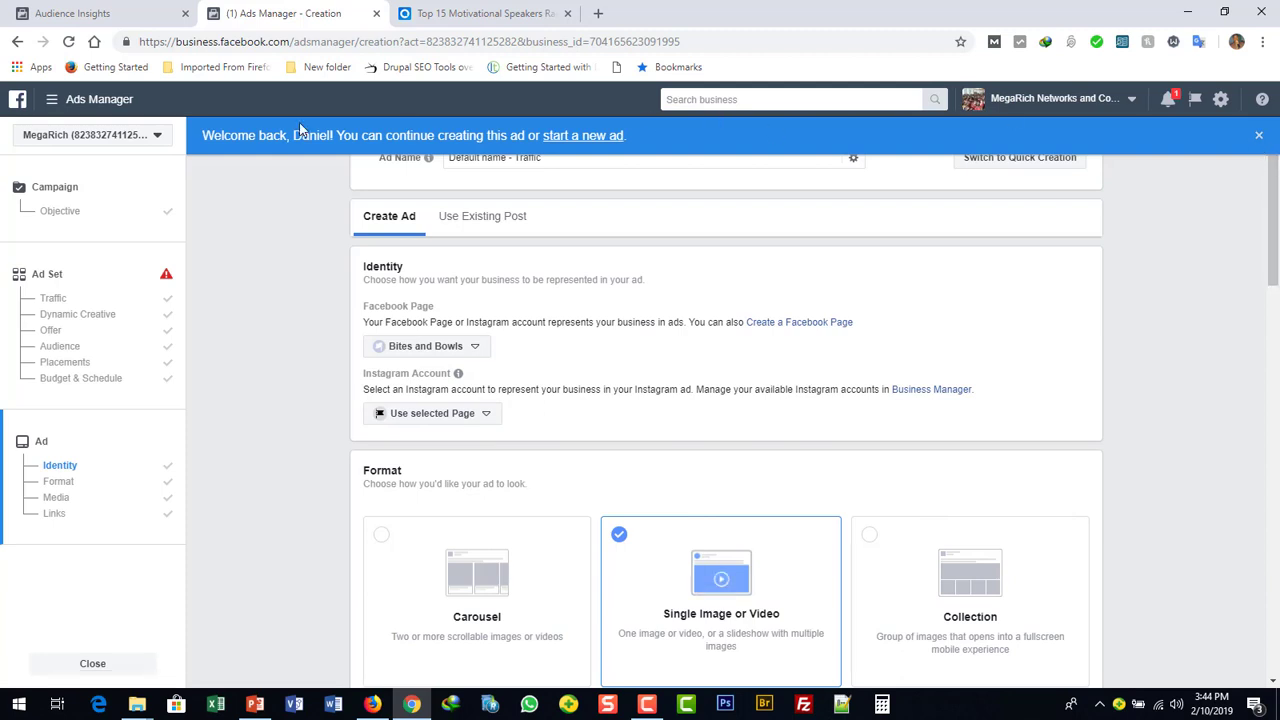
click(1259, 135)
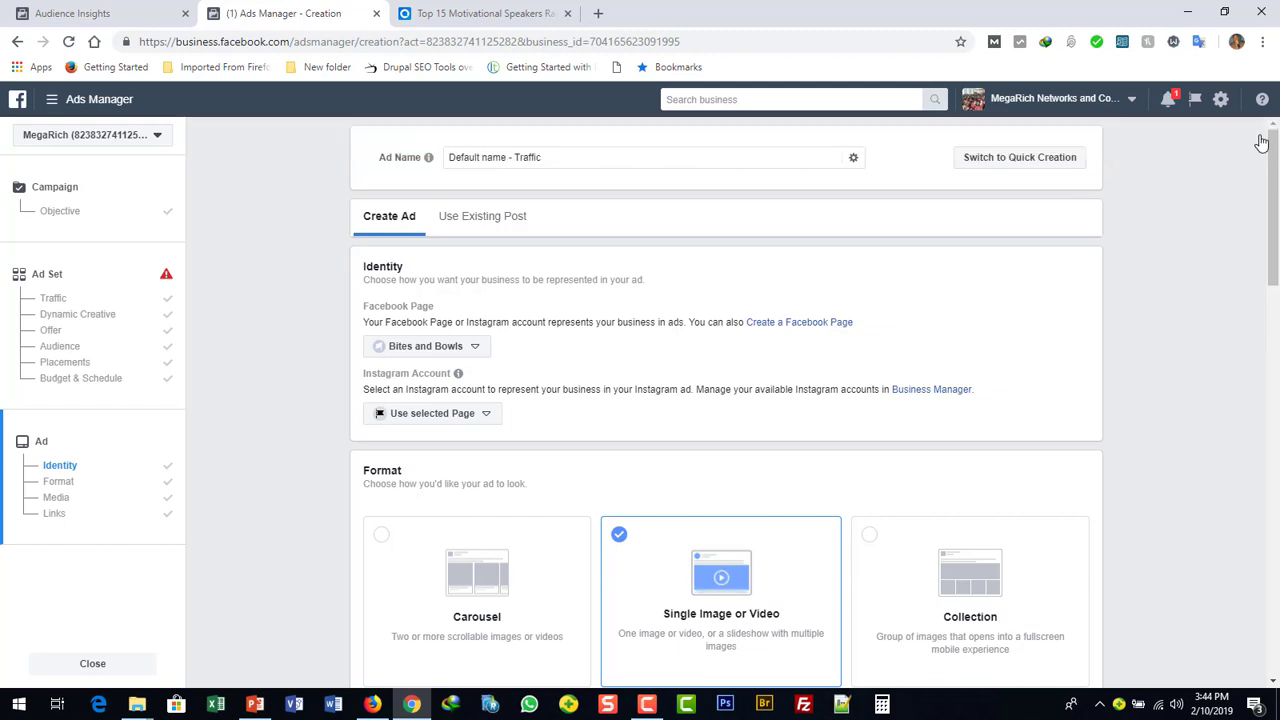
Step: Replace the default ad name with the opening "Traffic -"
click(547, 160)
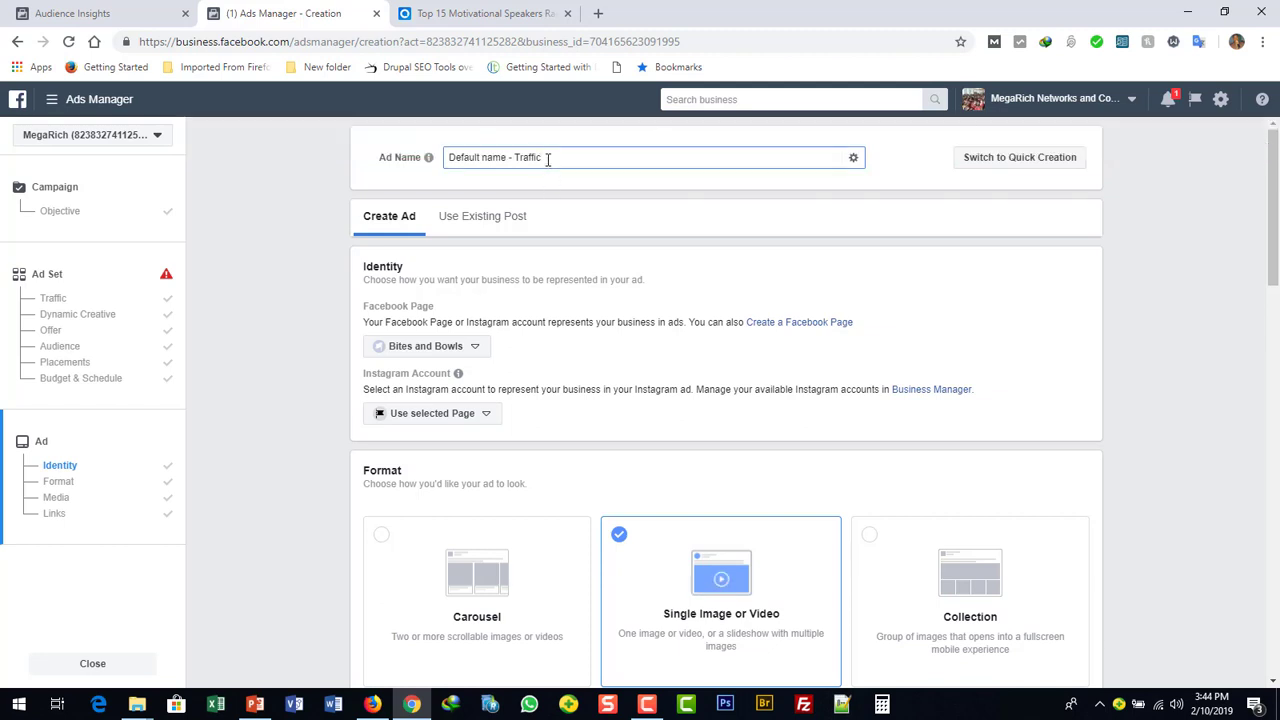
triple_click(547, 160)
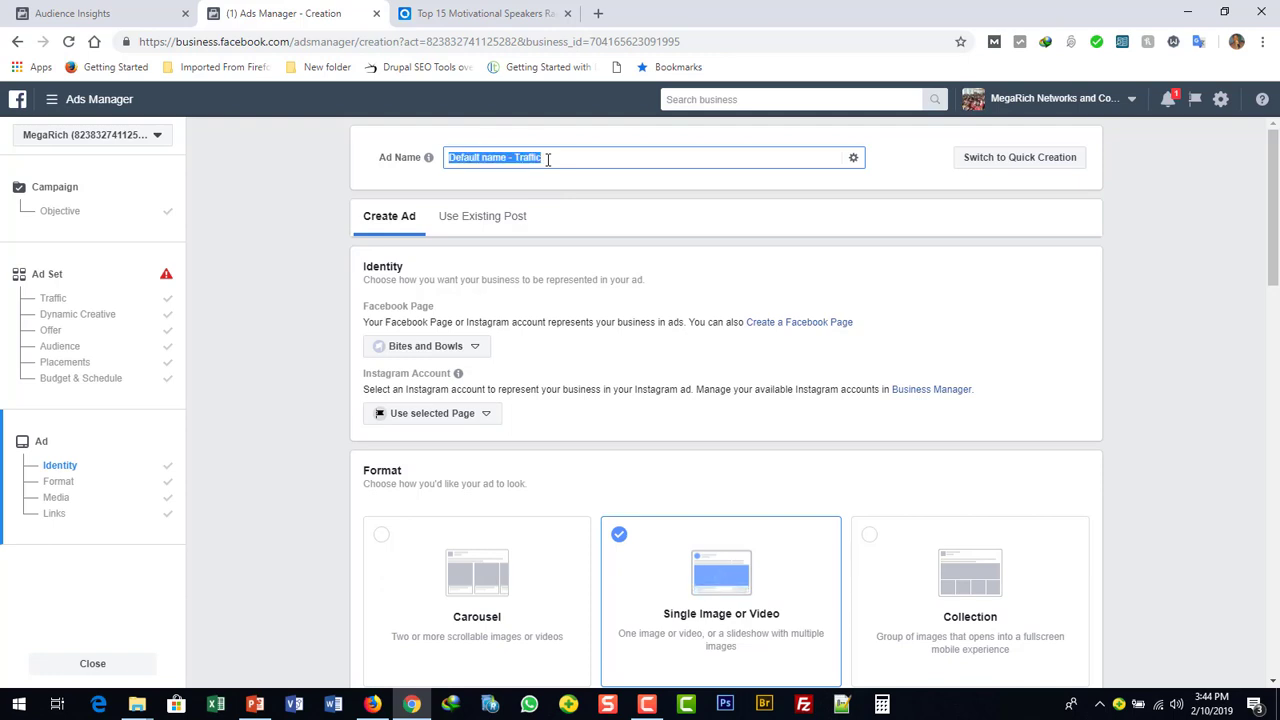
text(Traff)
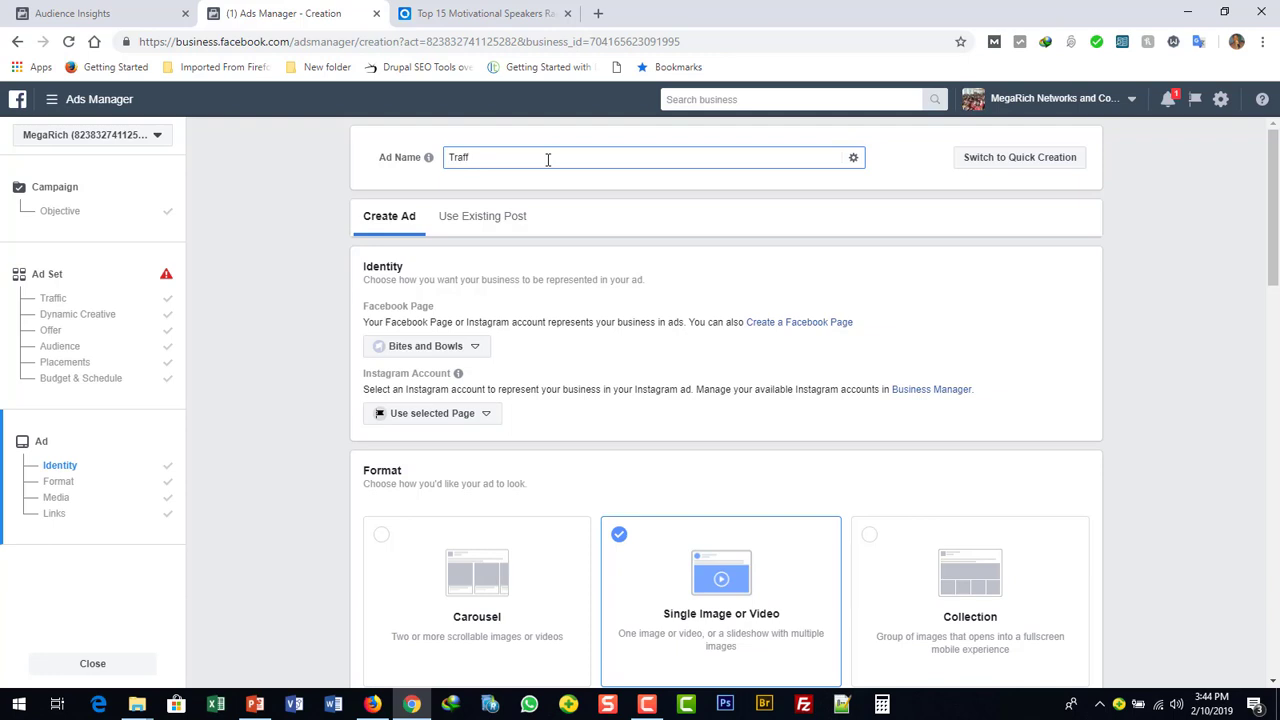
text(ic - Self Im)
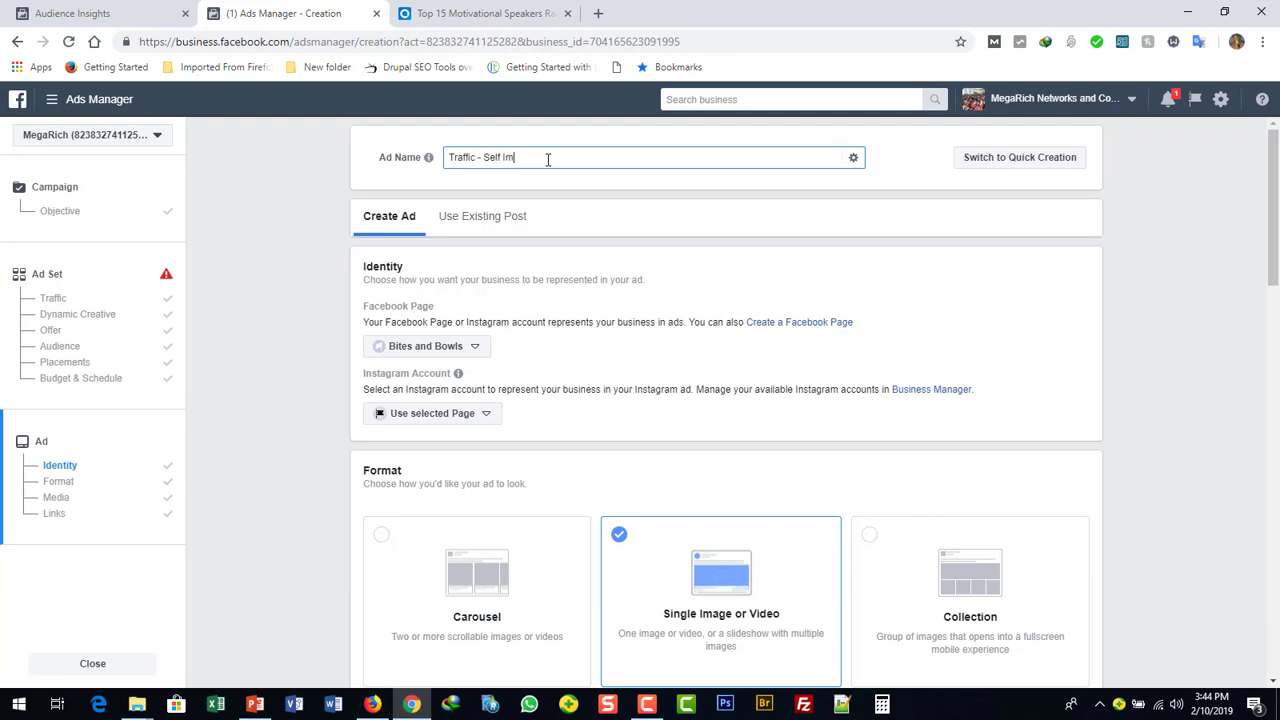
text(prove)
key(BackSpace)
key(BackSpace)
key(BackSpace)
key(BackSpace)
key(BackSpace)
key(BackSpace)
key(BackSpace)
key(BackSpace)
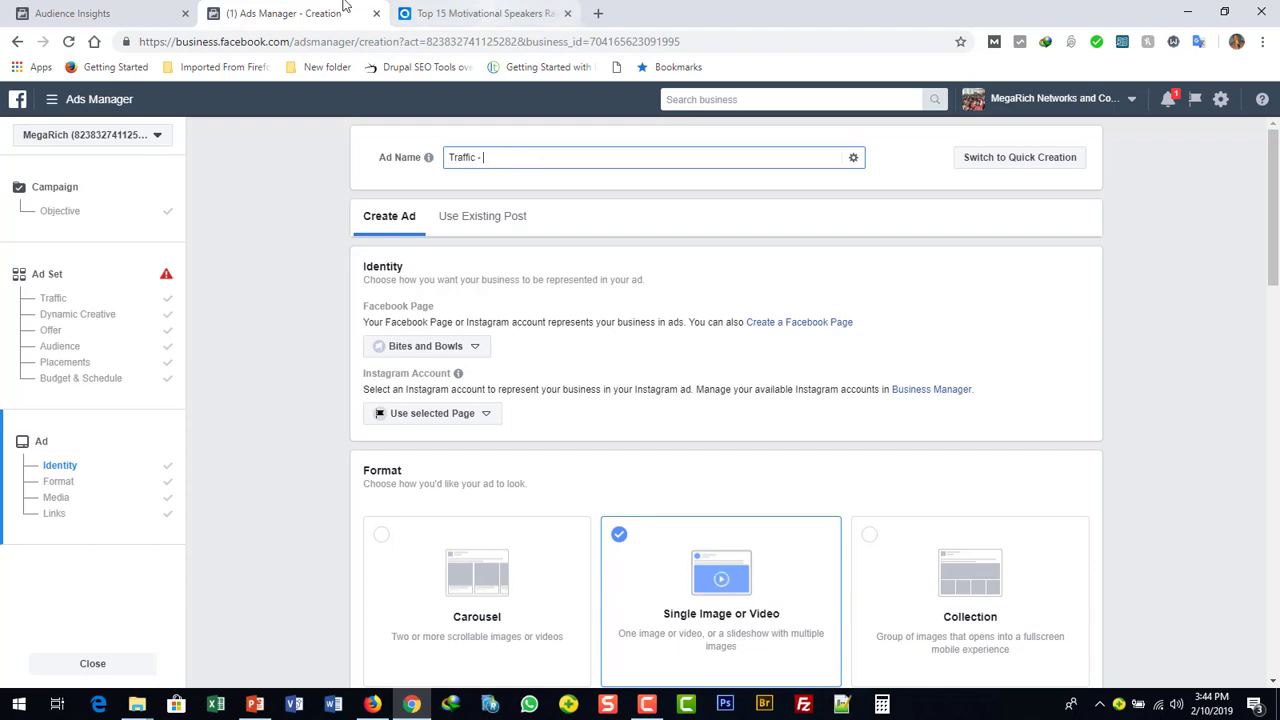
Step: Check the book's Amazon page in Firefox and complete the ad name in Chrome as "Traffic - Amazon Book, Art of Focus - Landing Page Views"
click(371, 705)
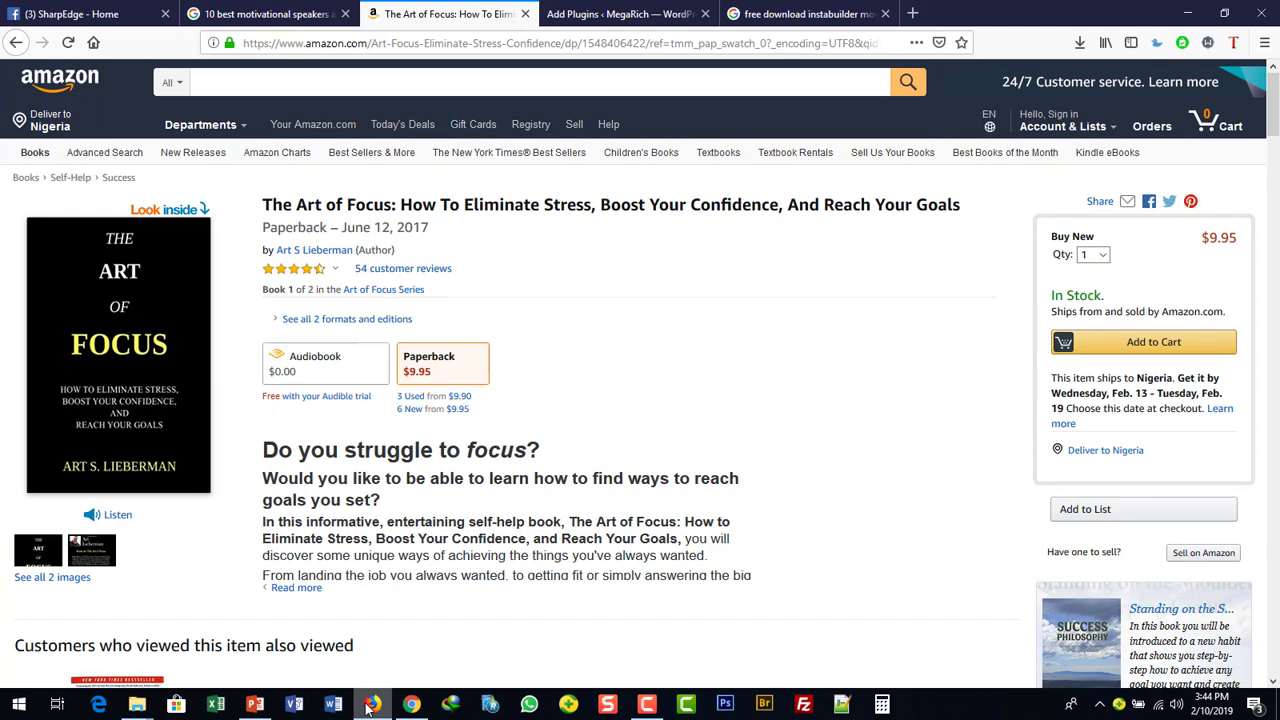
click(369, 705)
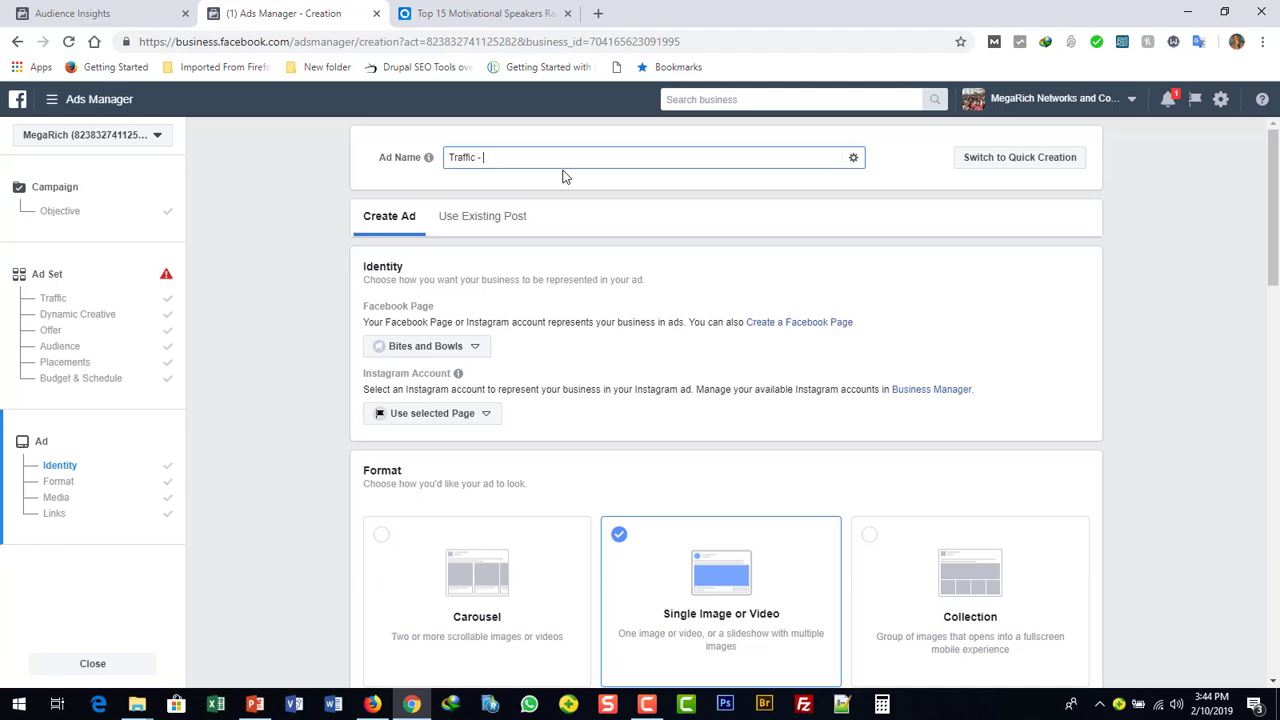
text(A.)
text(mazon Bo)
text(ok, Ar)
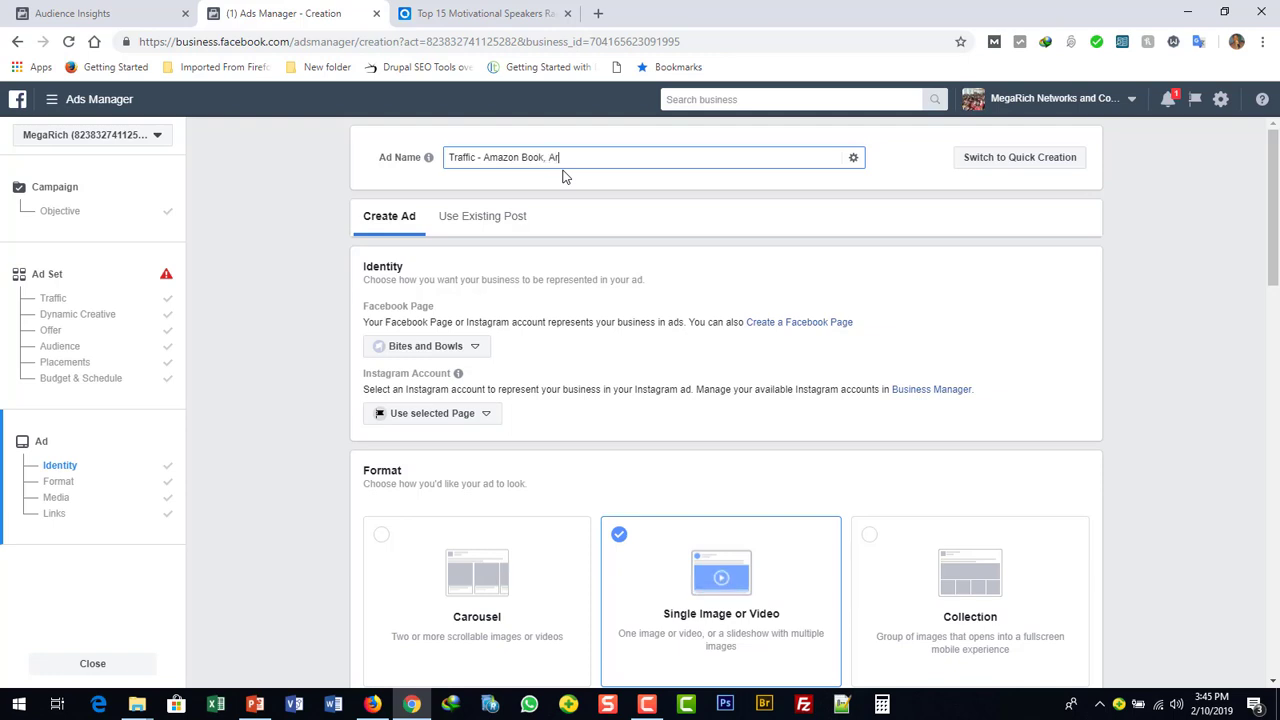
text(t of Fo)
key(BackSpace)
text(cus - Landing Page Views)
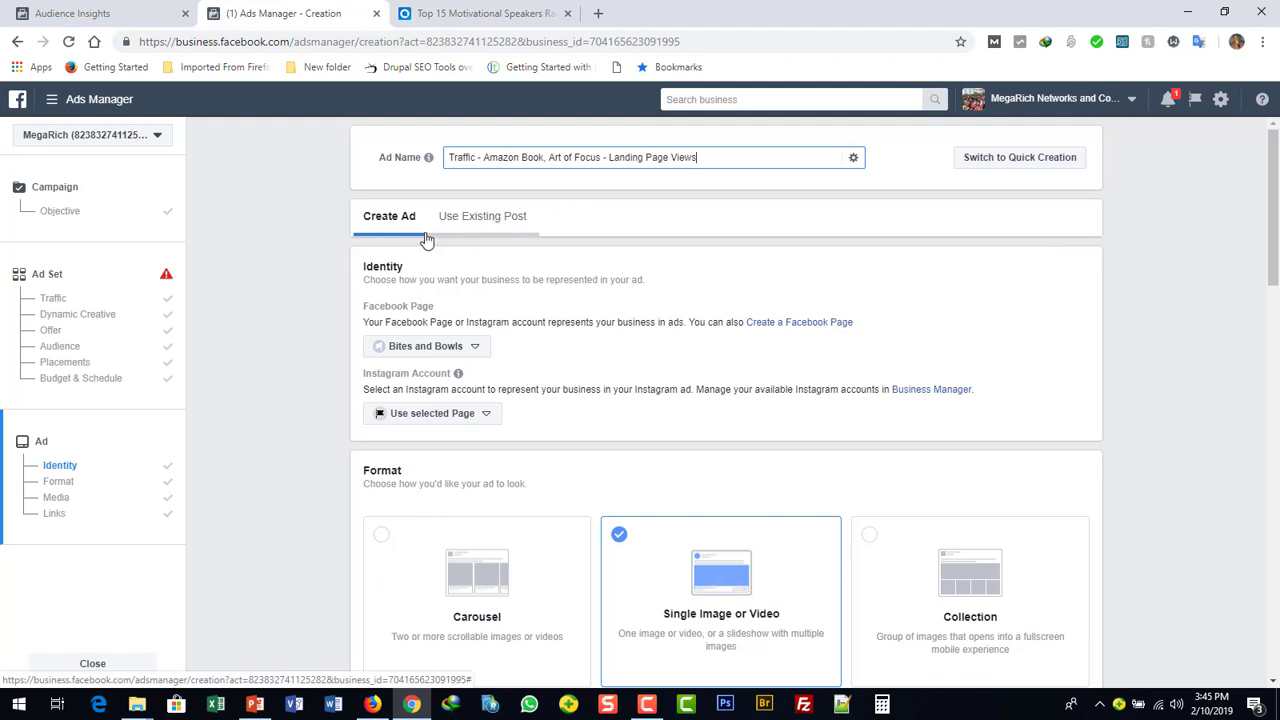
Step: Compare the Use Existing Post setup with Create Ad and return to creating a new ad
click(503, 228)
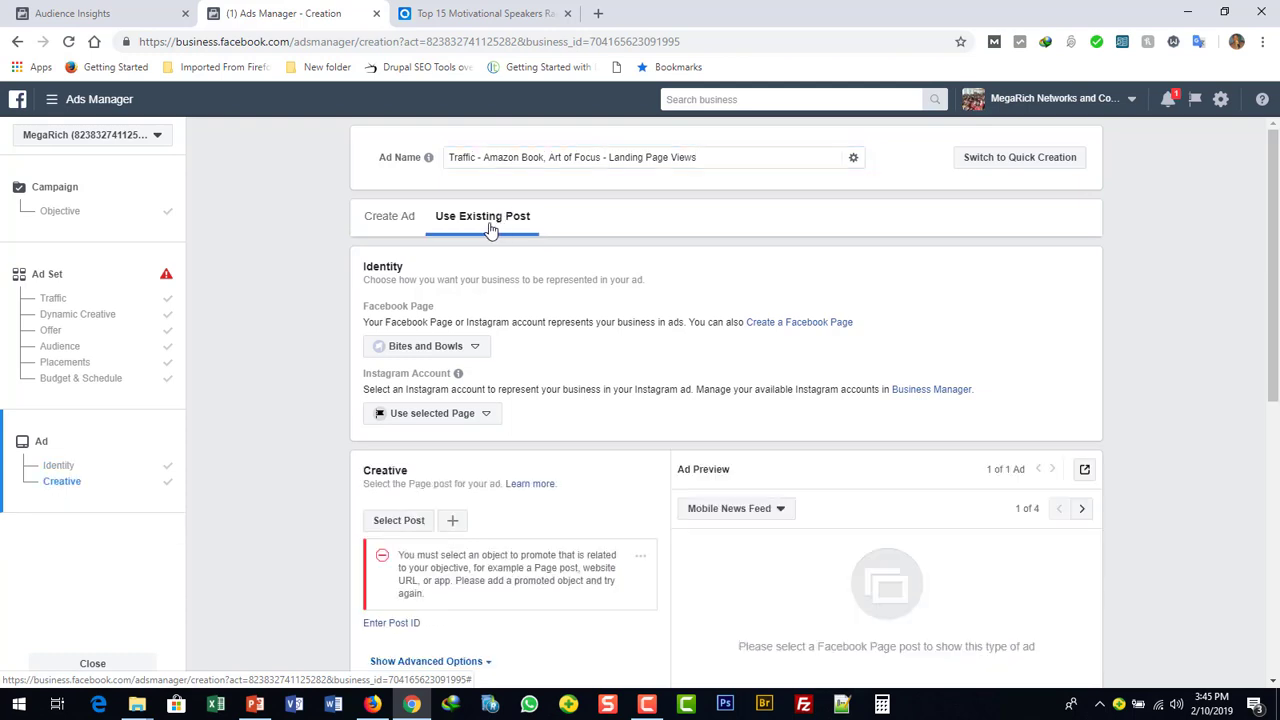
click(397, 229)
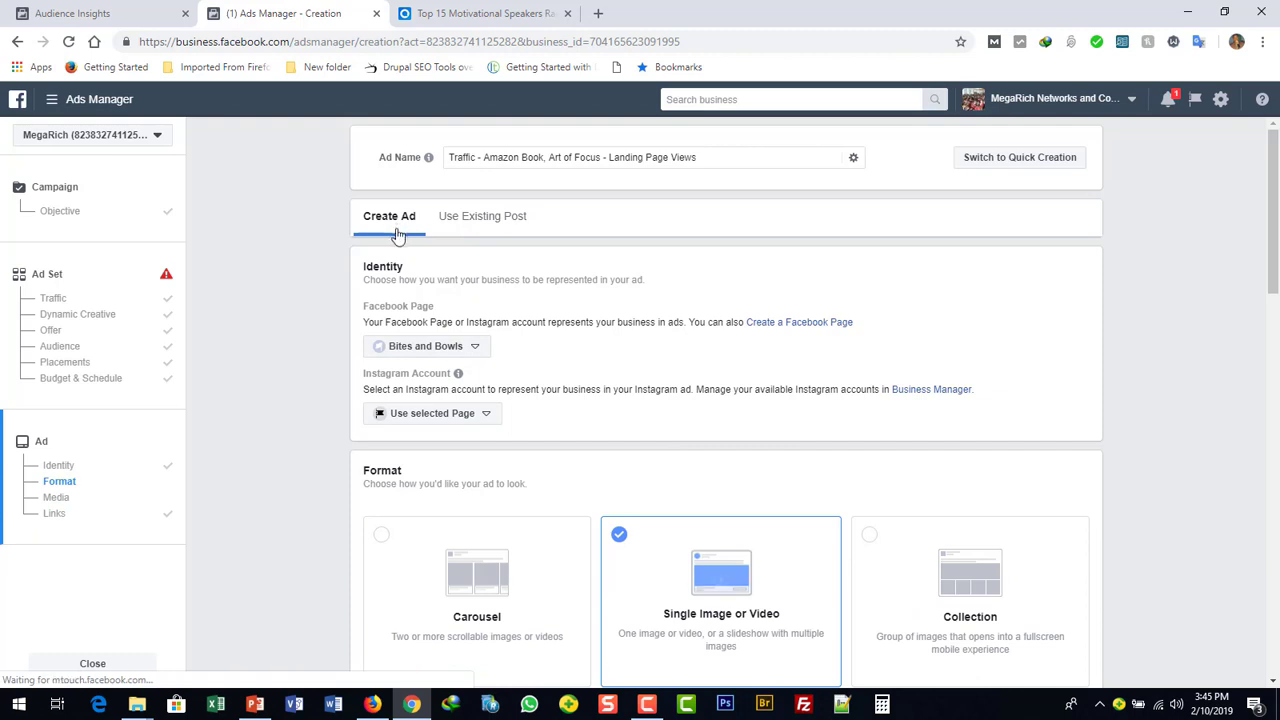
click(471, 228)
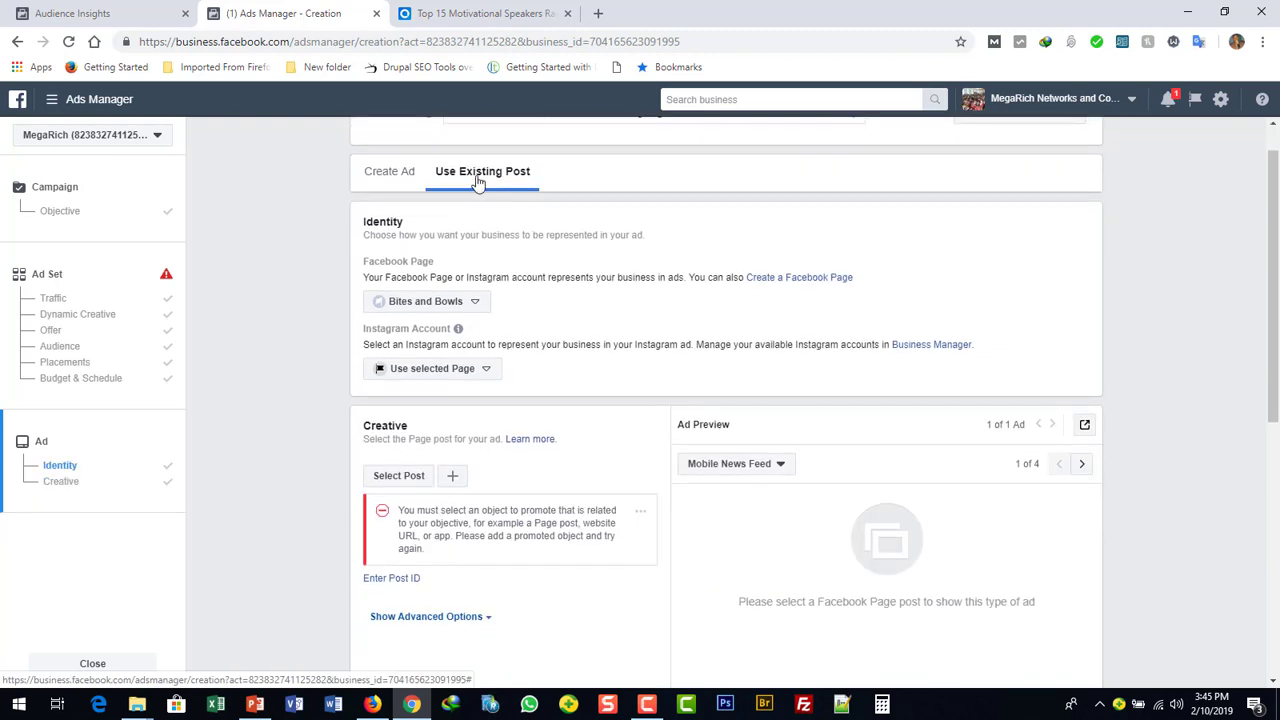
click(383, 174)
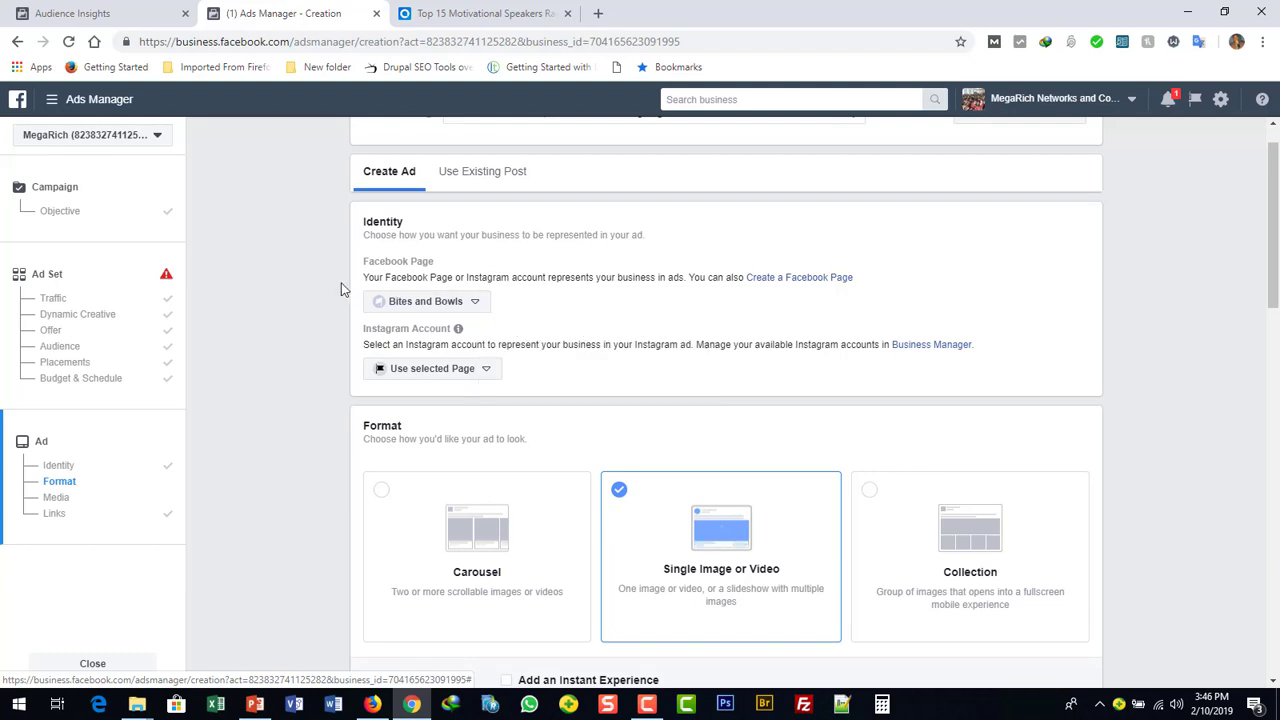
Step: Set the ad's Facebook Page to SharpEdge and use the selected Page as its Instagram account
click(475, 305)
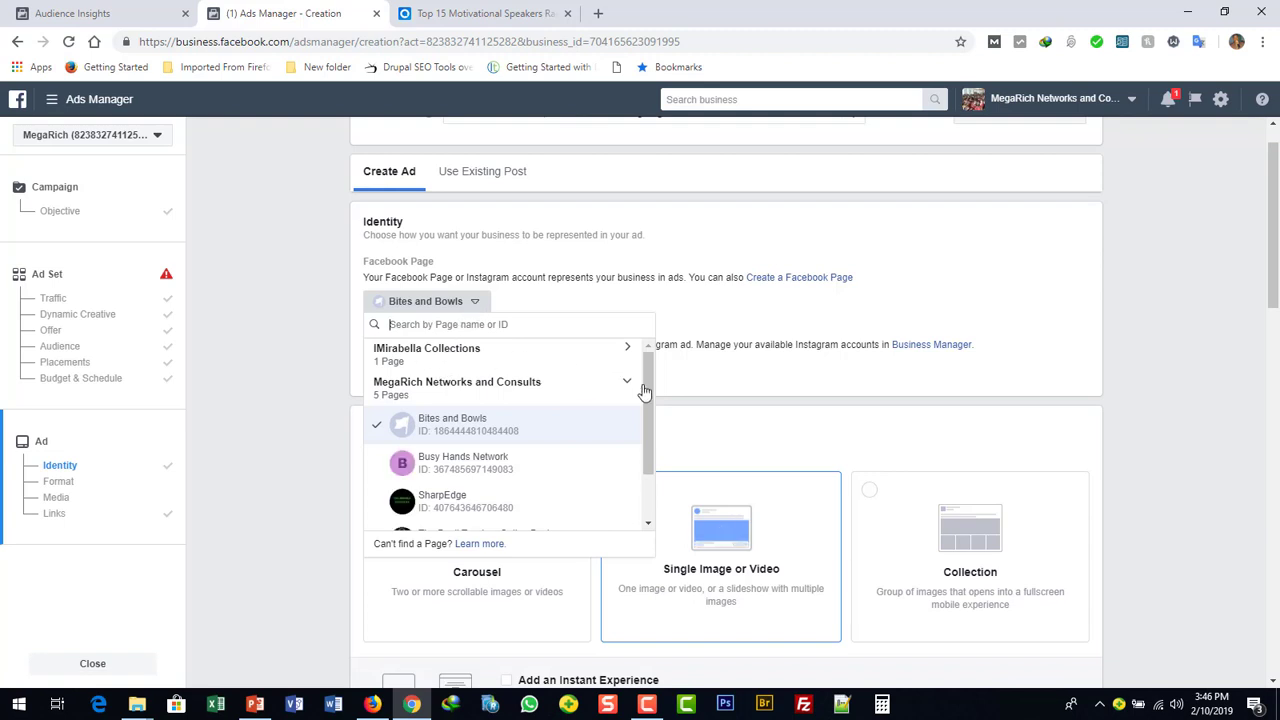
click(455, 502)
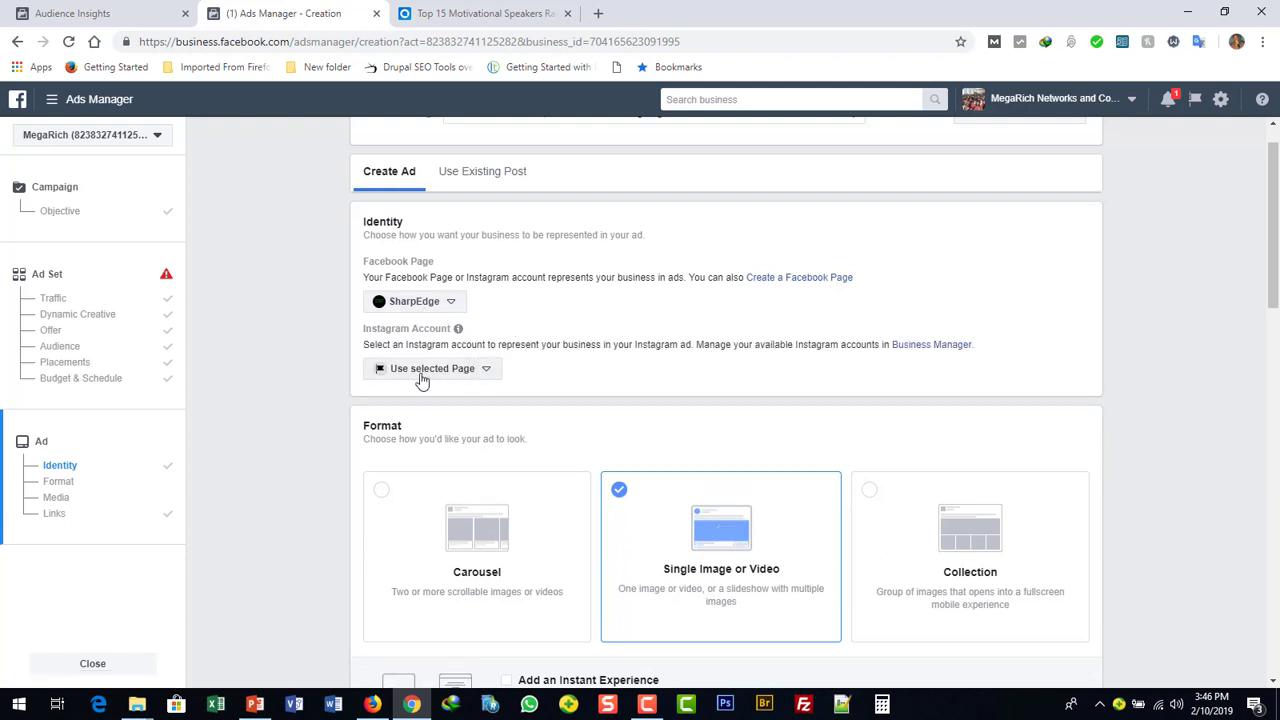
click(486, 372)
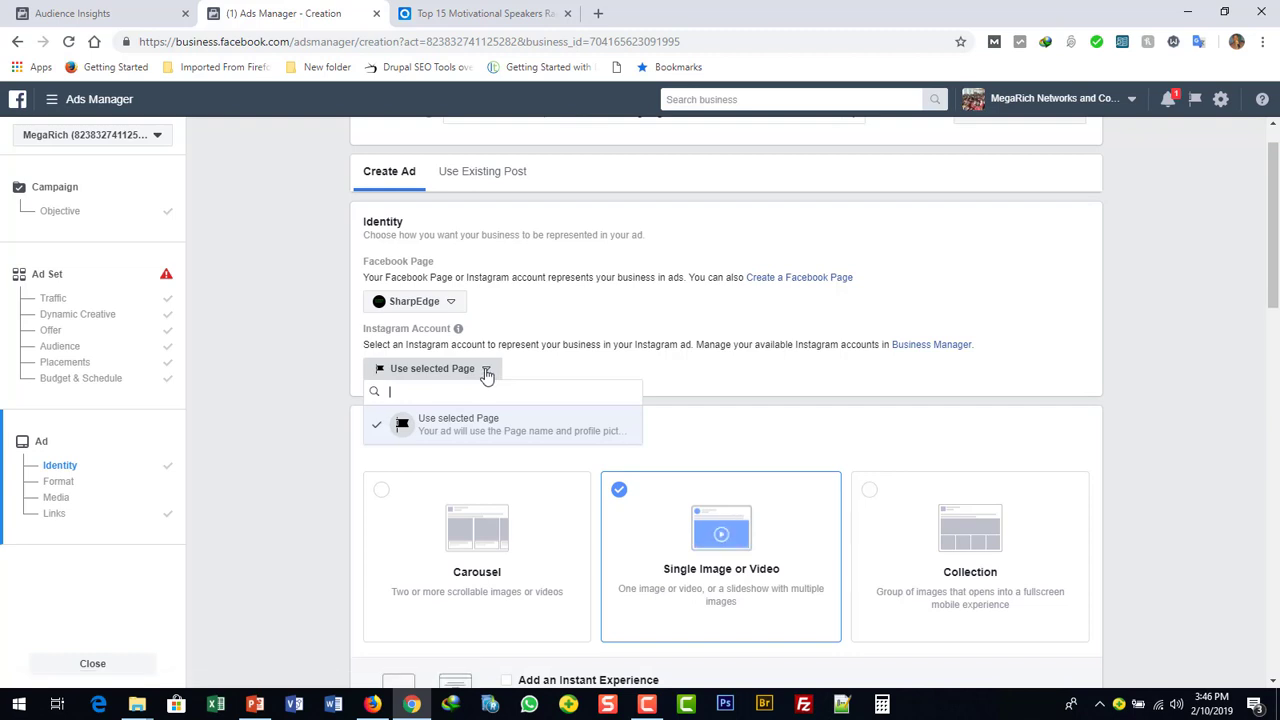
click(486, 370)
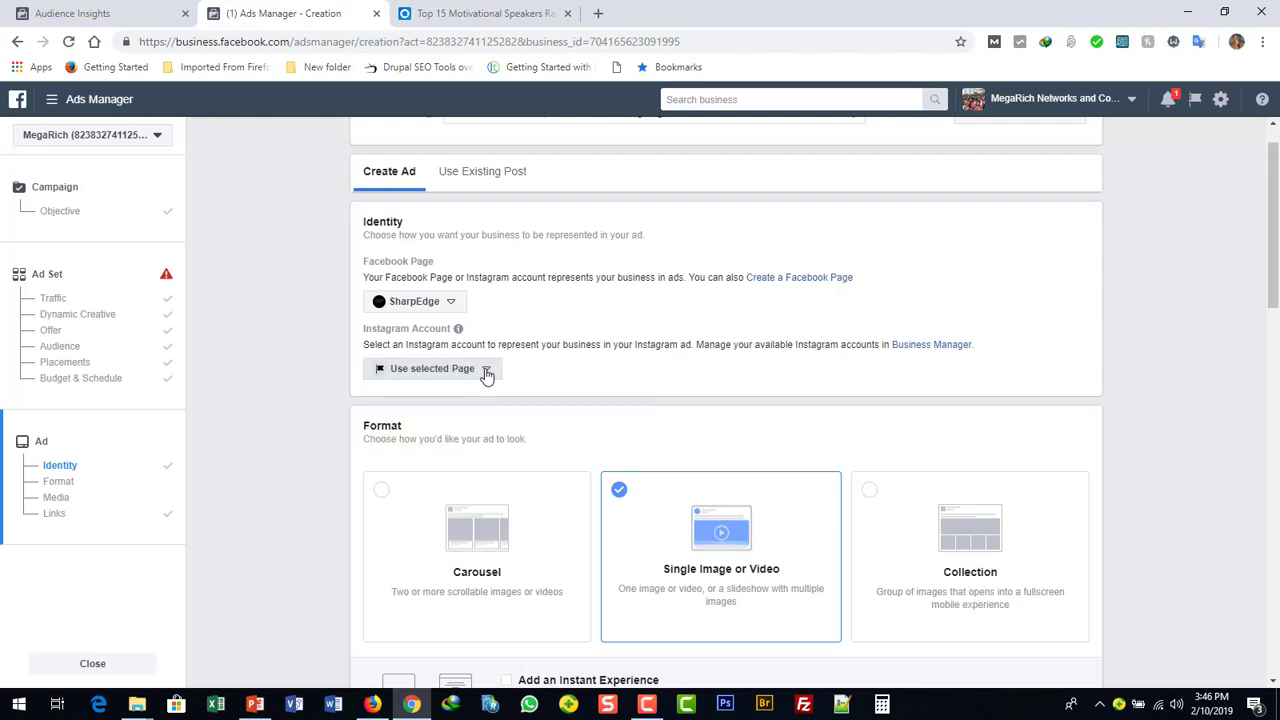
click(487, 370)
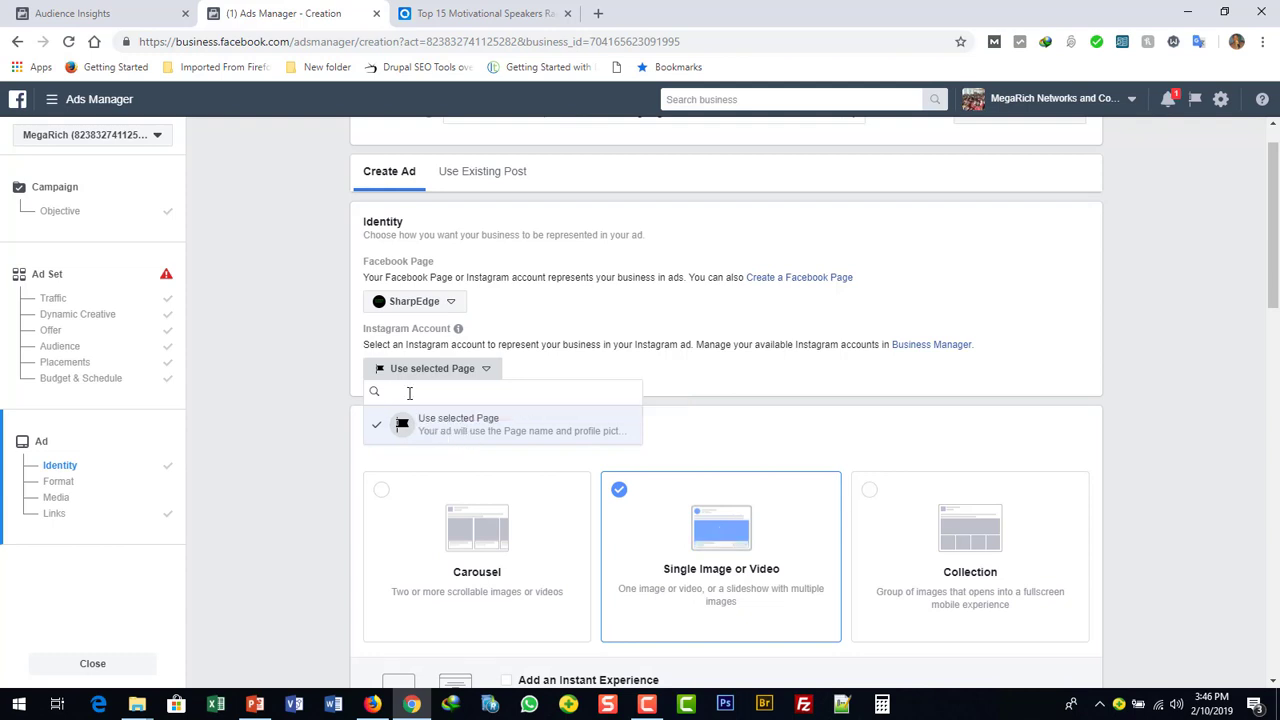
click(459, 422)
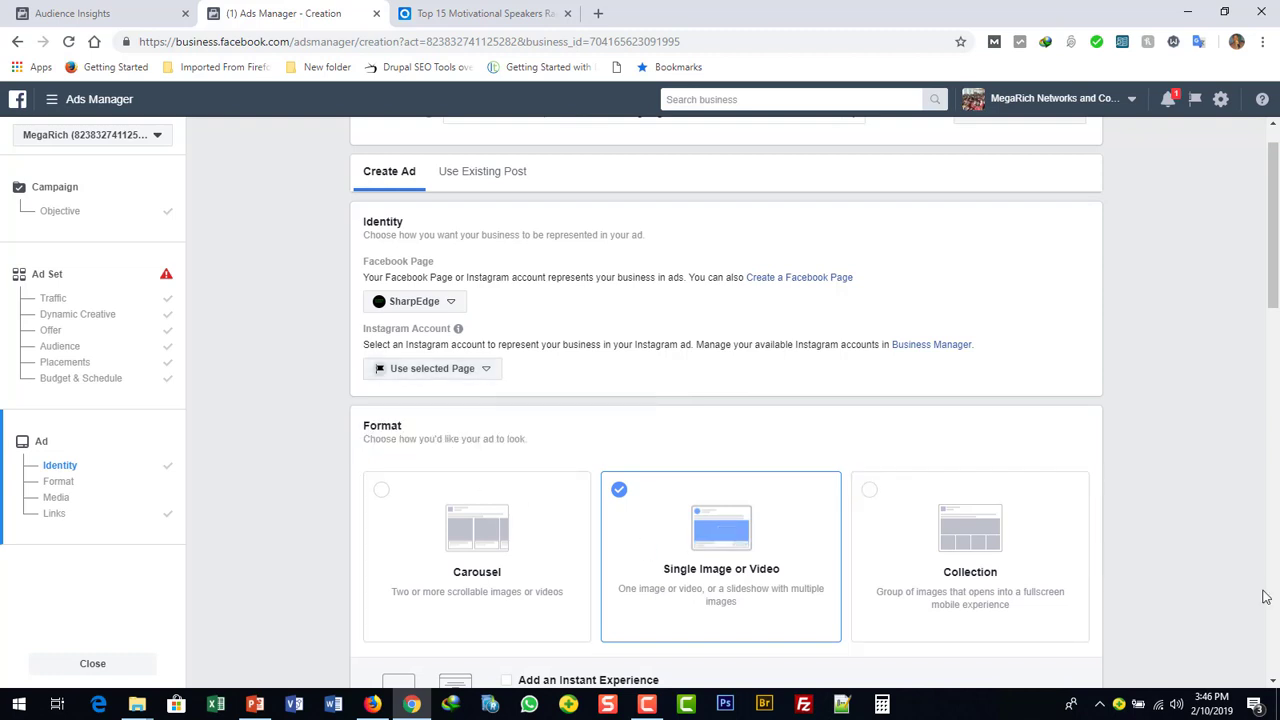
Step: Review the ad's format and media sections and open Facebook in a new browser tab
click(1273, 681)
click(1273, 681)
click(1273, 681)
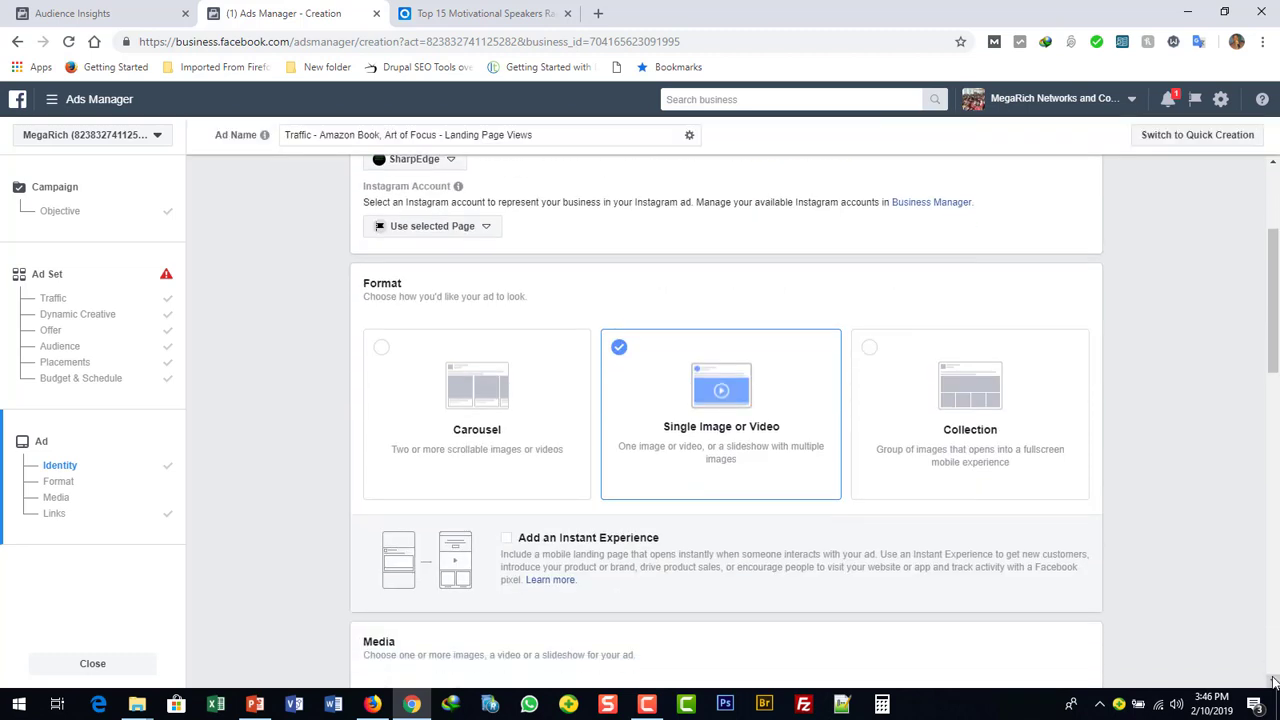
click(1273, 681)
click(1273, 681)
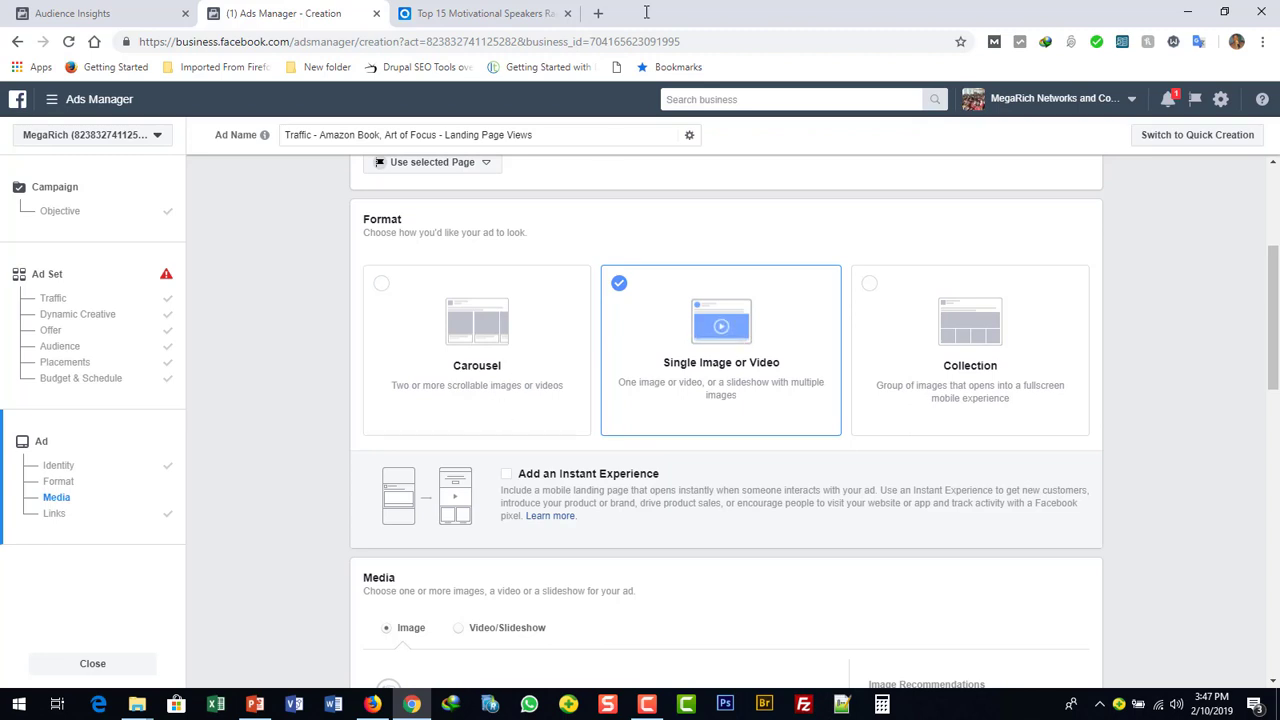
click(599, 13)
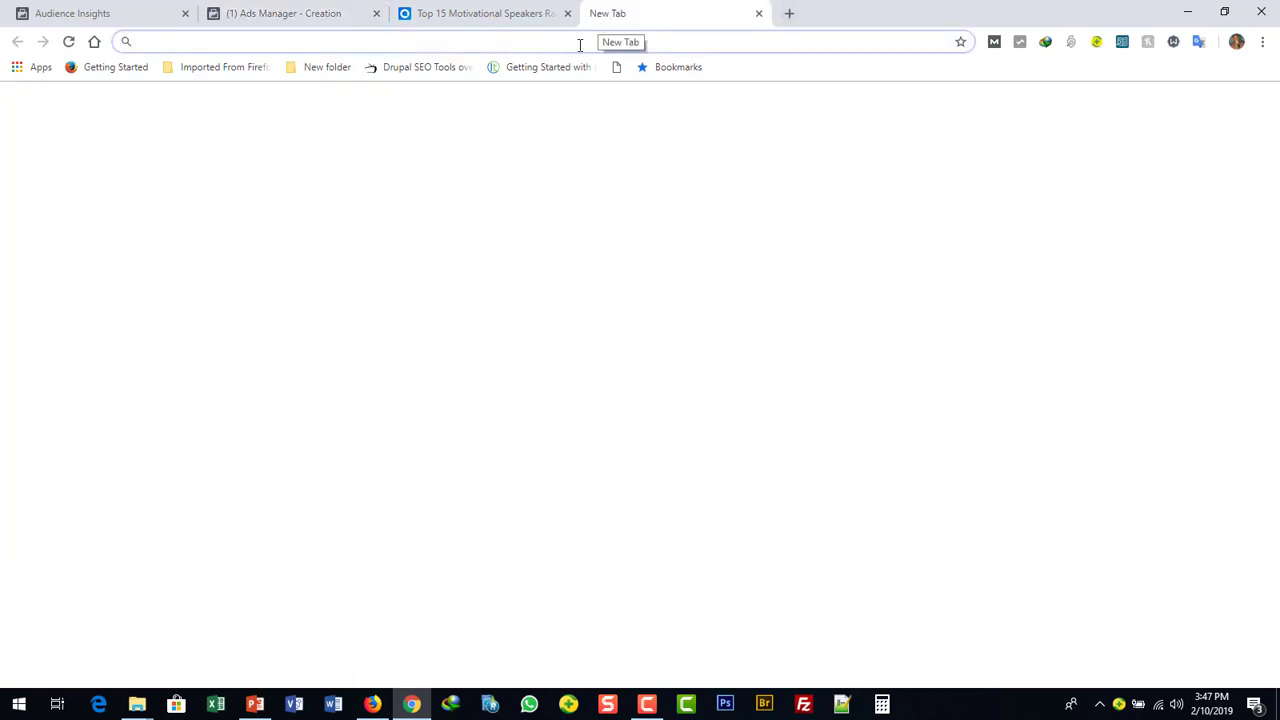
click(460, 412)
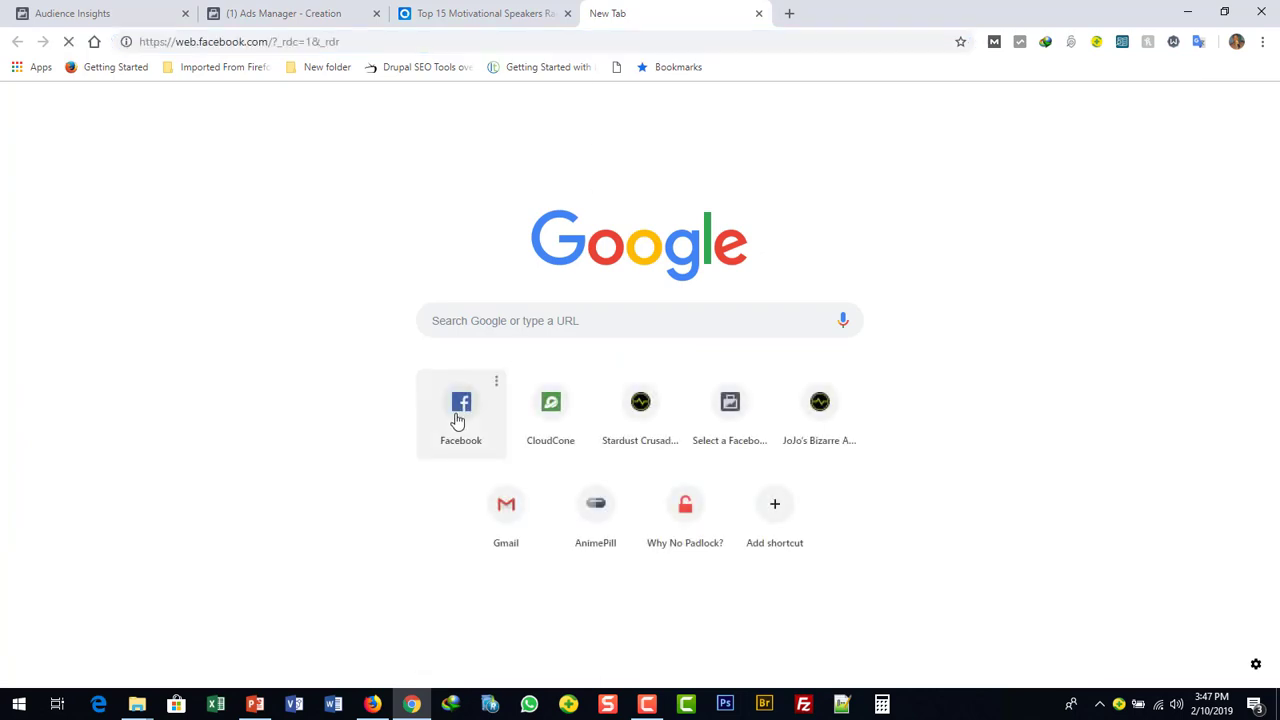
Step: Close the motivational speakers article and return to the ad being created in Ads Manager
click(445, 18)
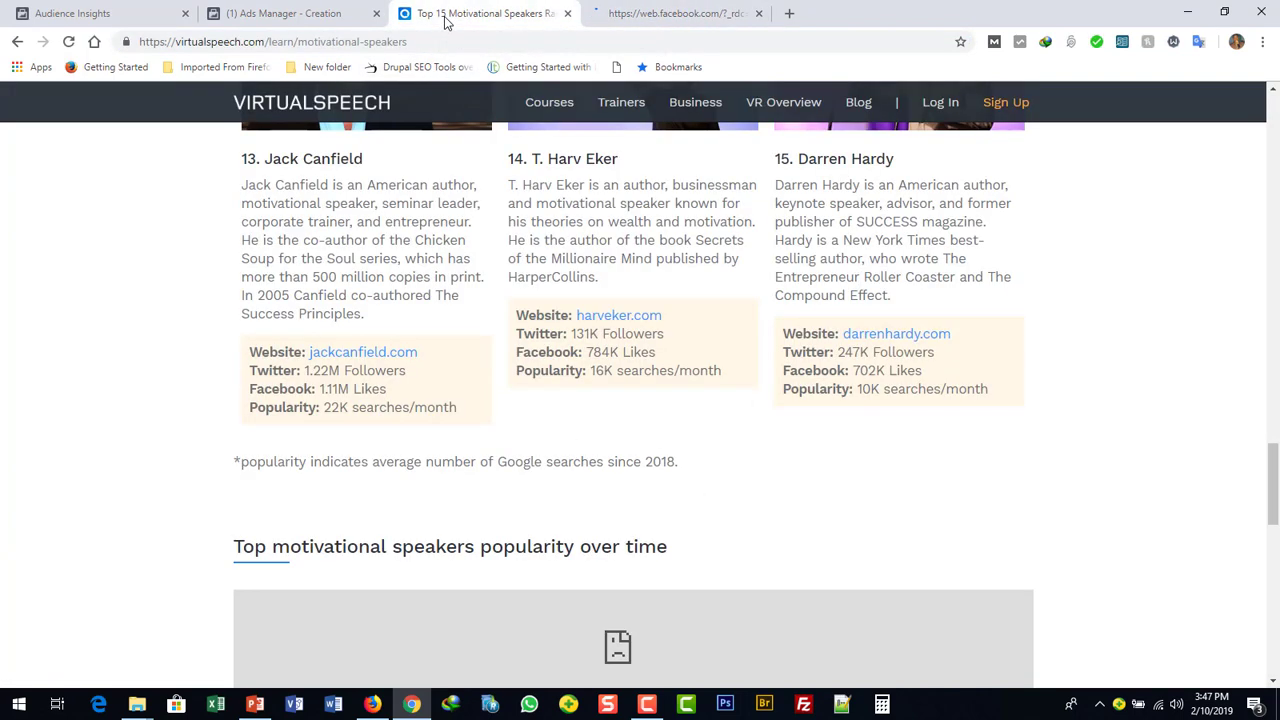
click(567, 14)
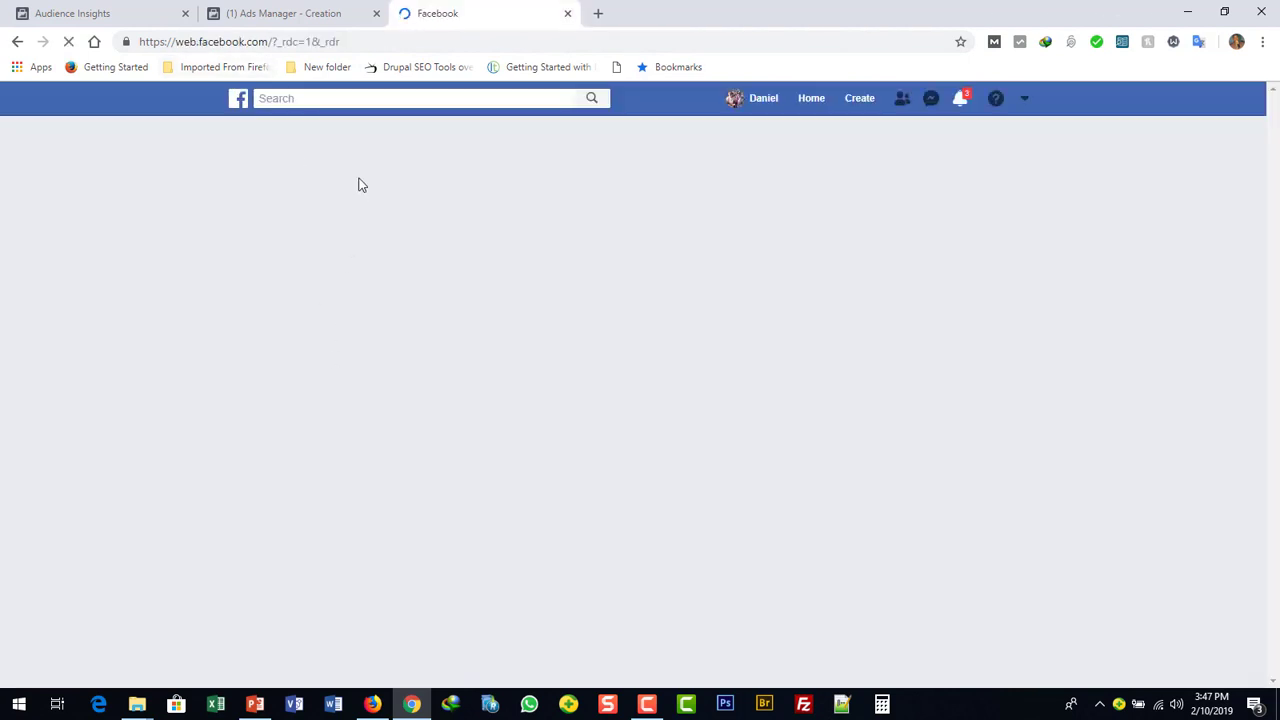
click(323, 14)
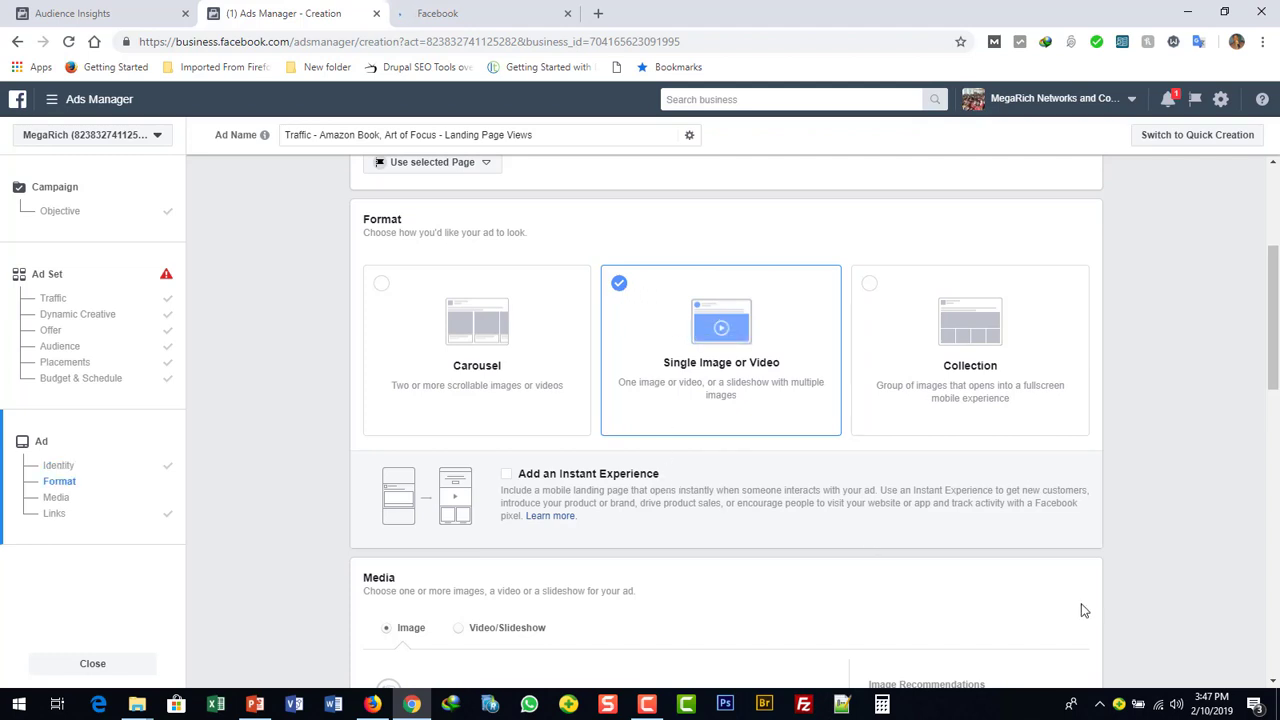
Step: Turn on Add an Instant Experience for the ad to look at its options and turn it off again
click(1273, 682)
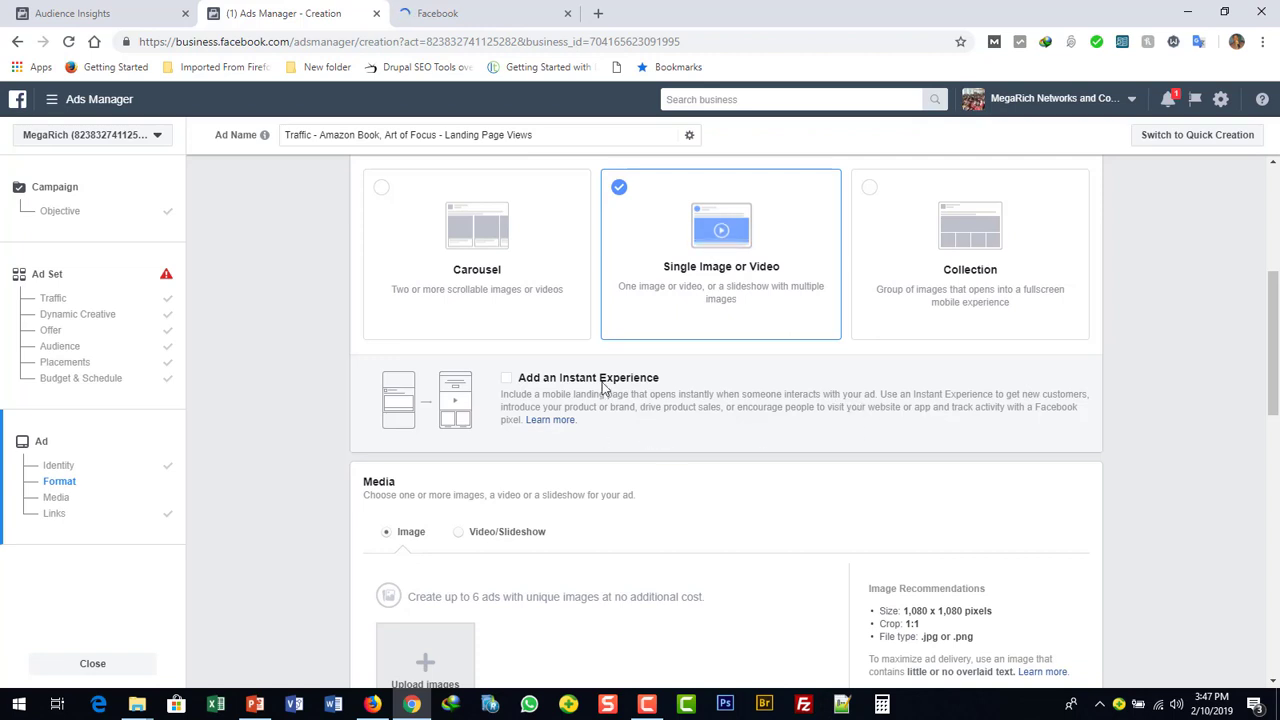
click(507, 381)
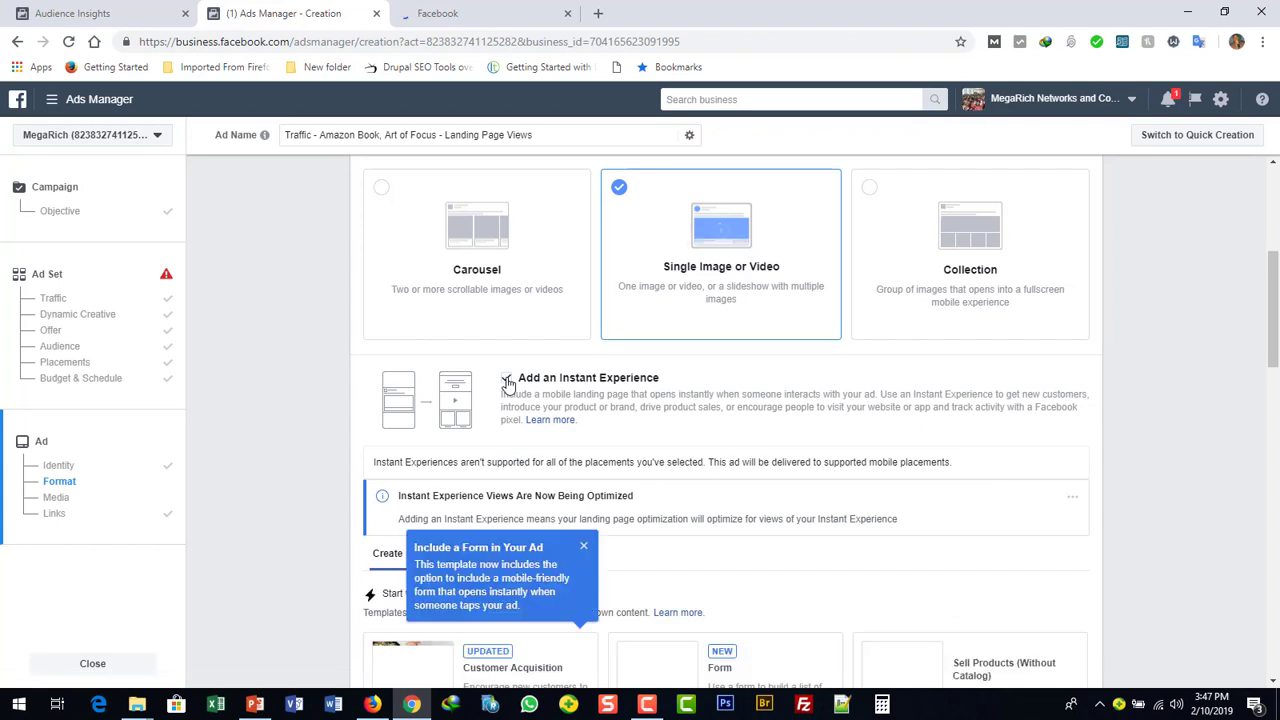
click(507, 381)
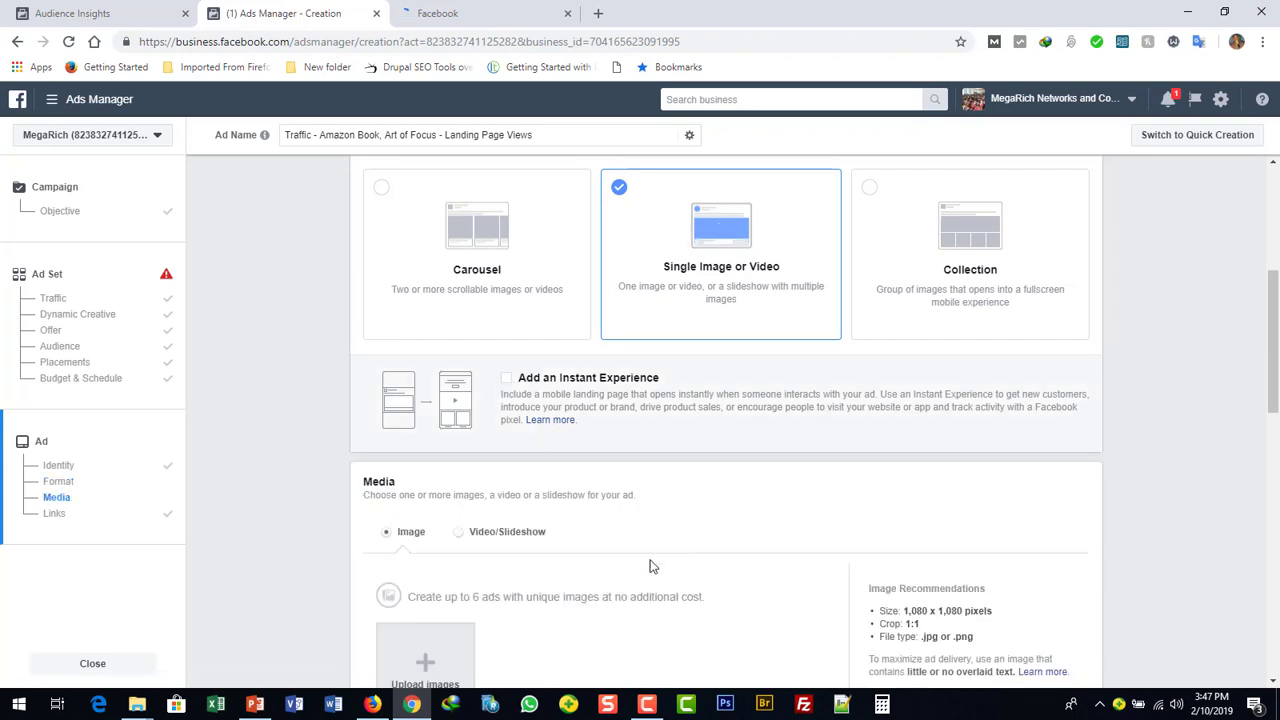
Step: Examine the ad's Media section, including the image upload choices and image recommendations, along with the neighbouring Links and Format sections
click(1274, 683)
click(1274, 683)
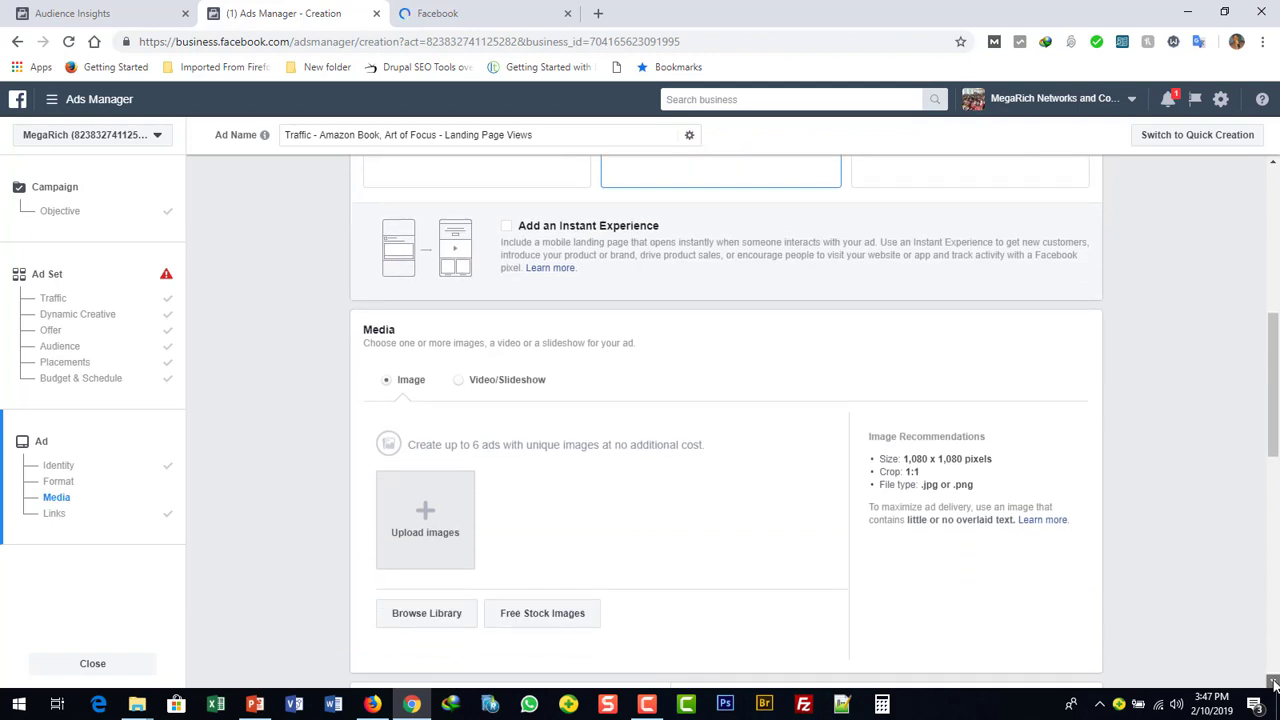
click(1274, 683)
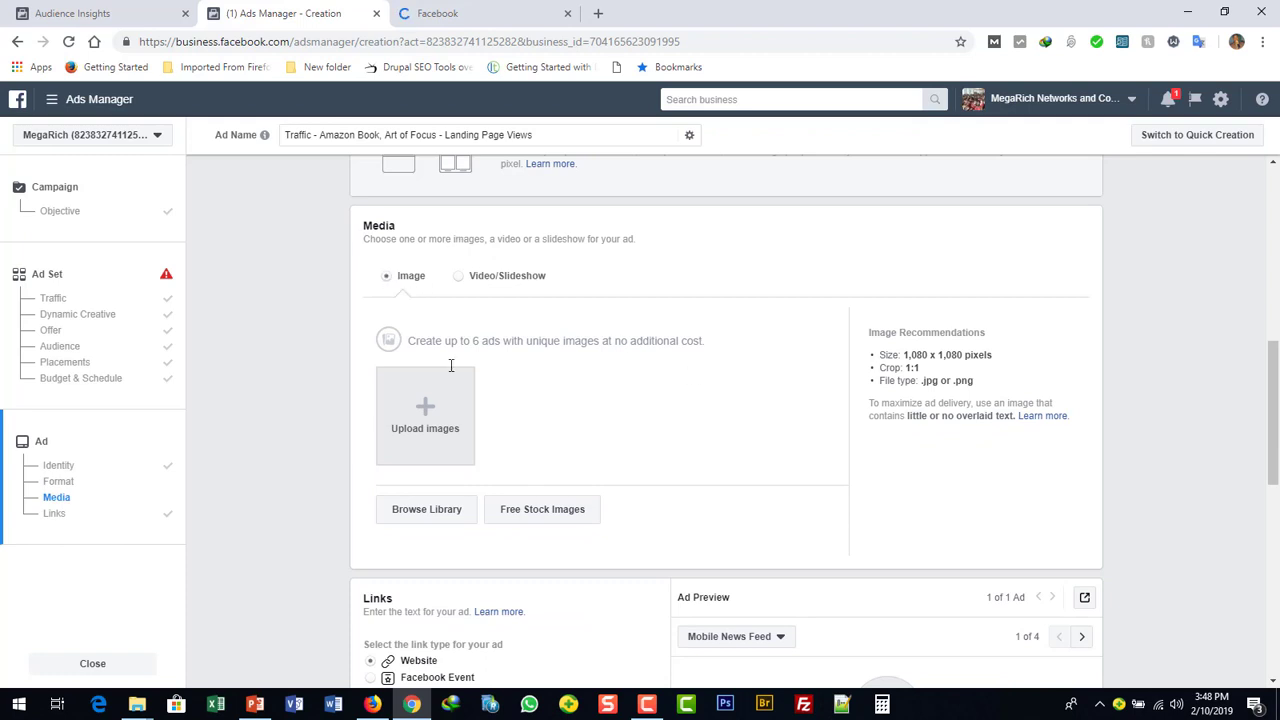
click(647, 704)
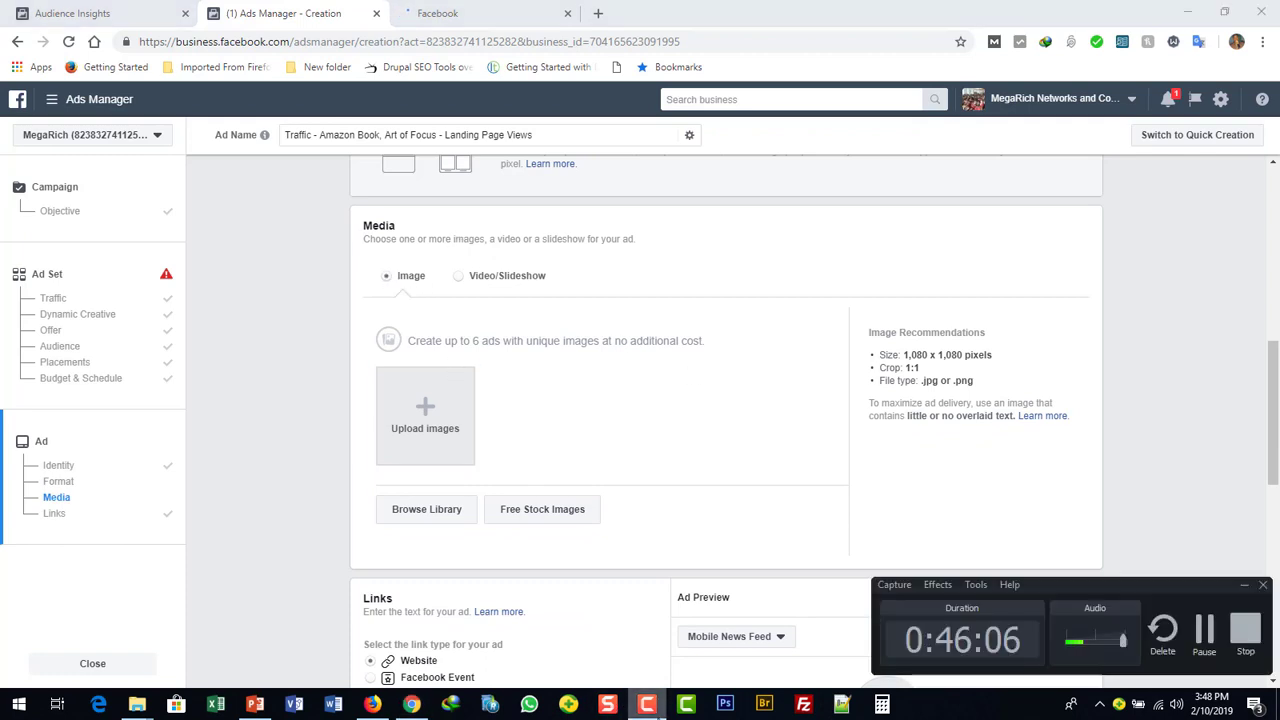
click(647, 704)
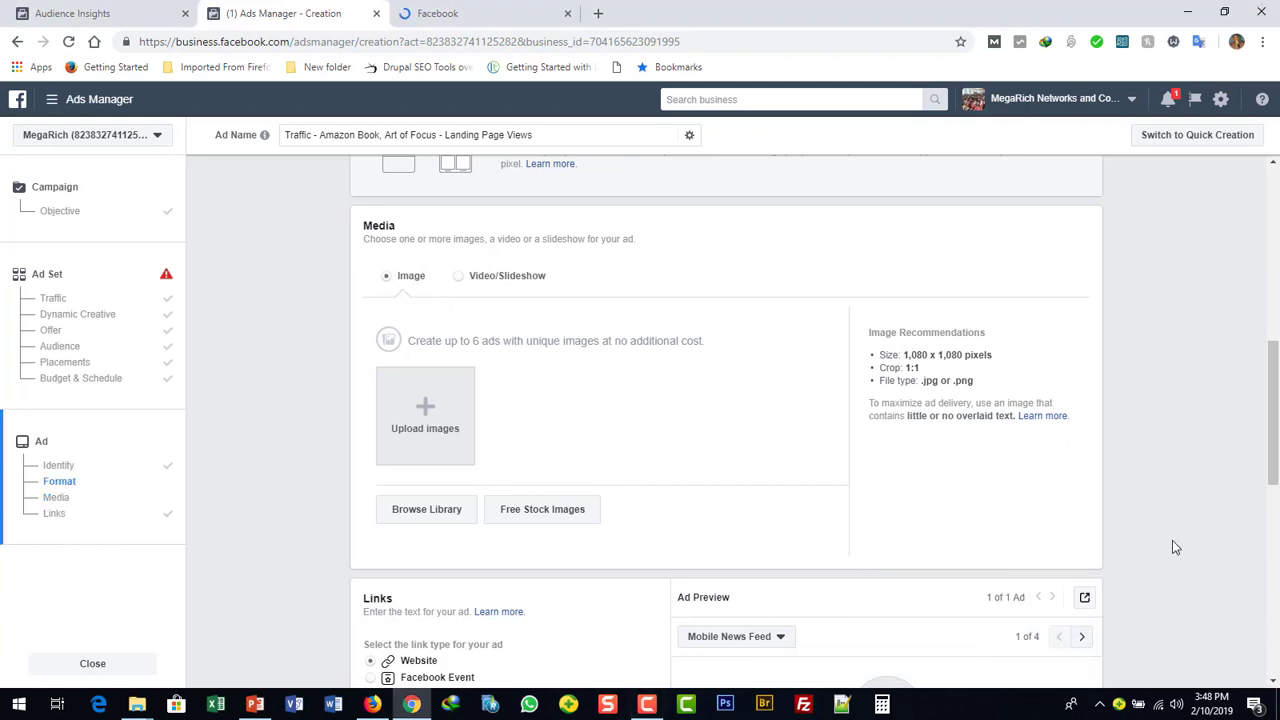
scroll(1274, 684, down, 3)
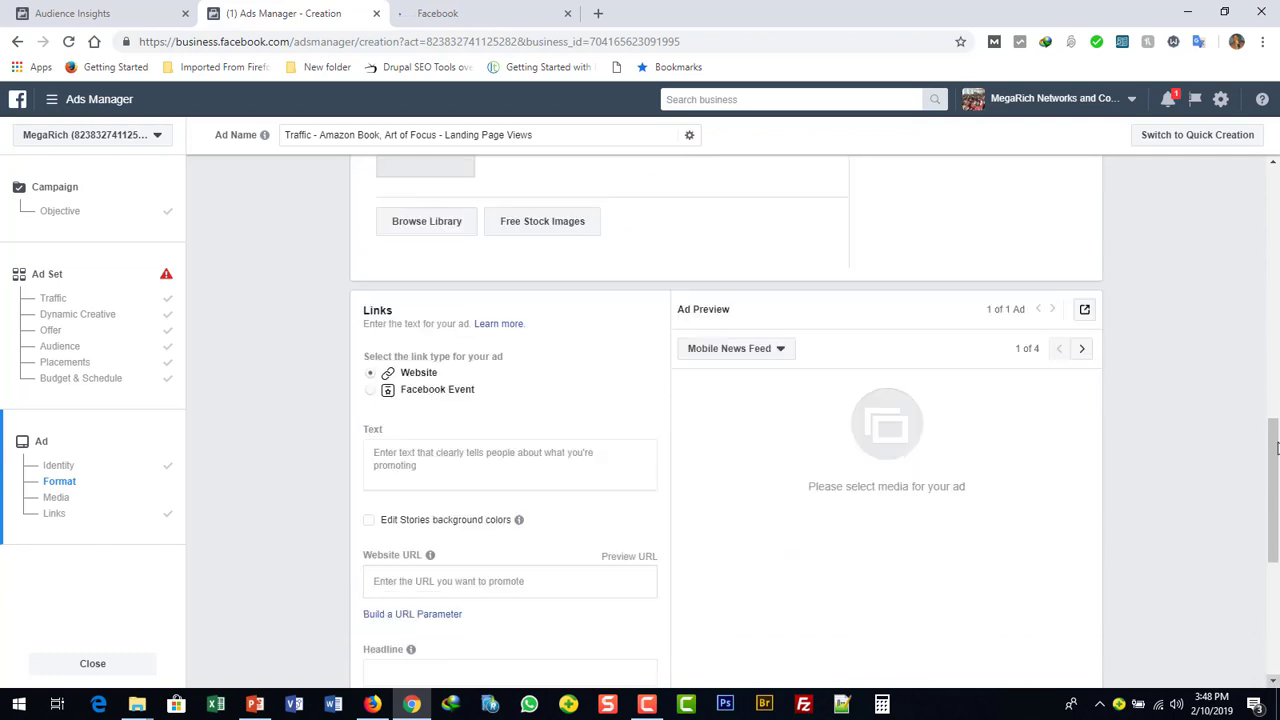
click(1274, 163)
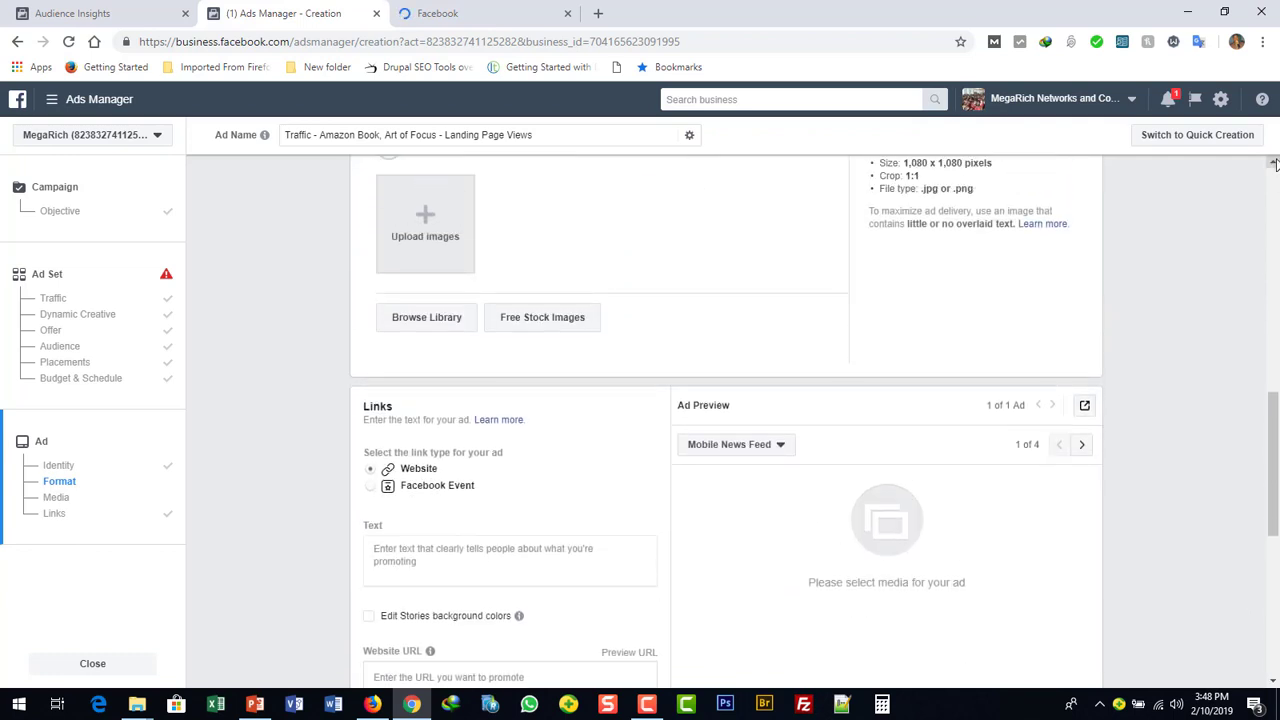
scroll(1274, 163, up, 5)
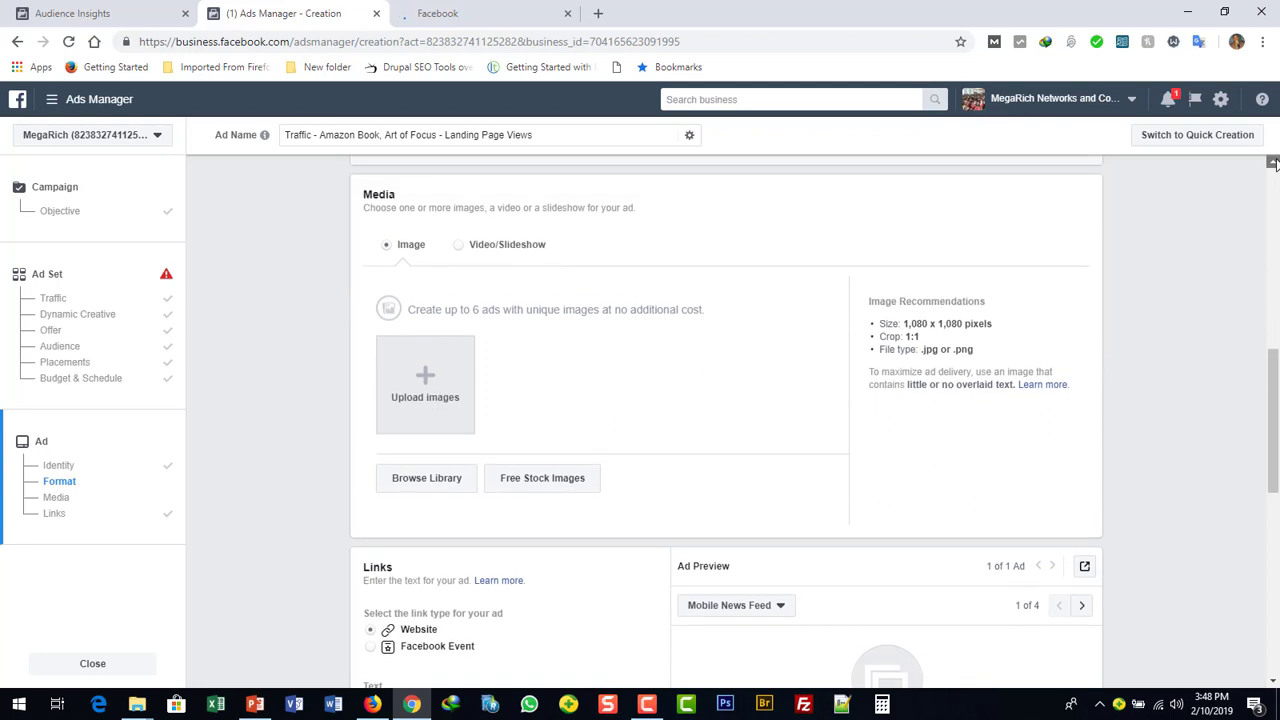
scroll(1274, 163, up, 4)
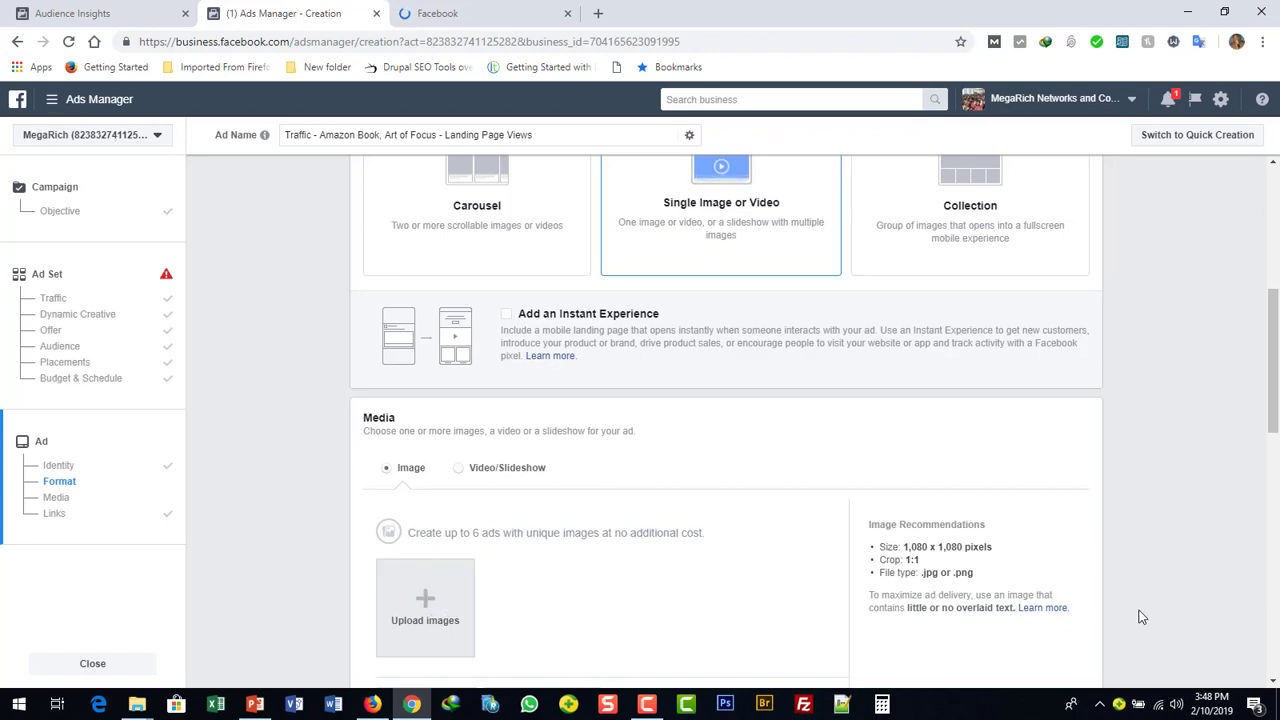
click(1273, 683)
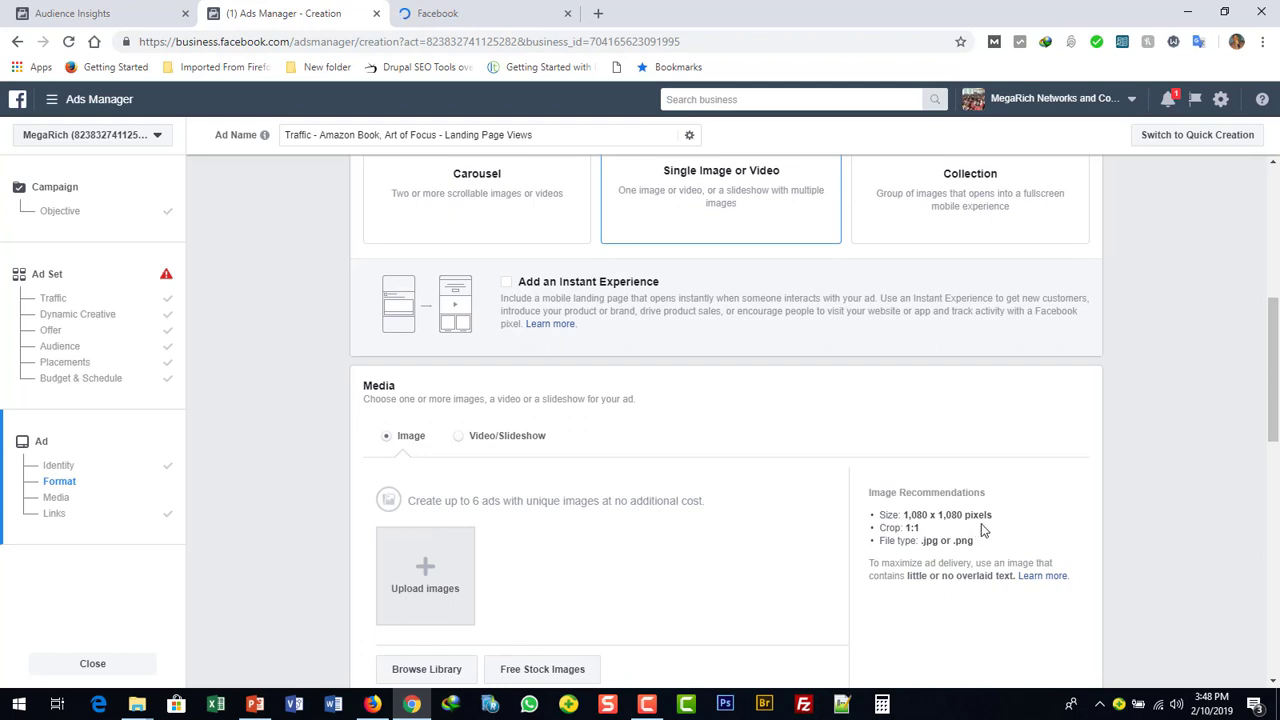
Step: Open canva.com in a new browser tab and return to the ad's Media section in Ads Manager
click(597, 15)
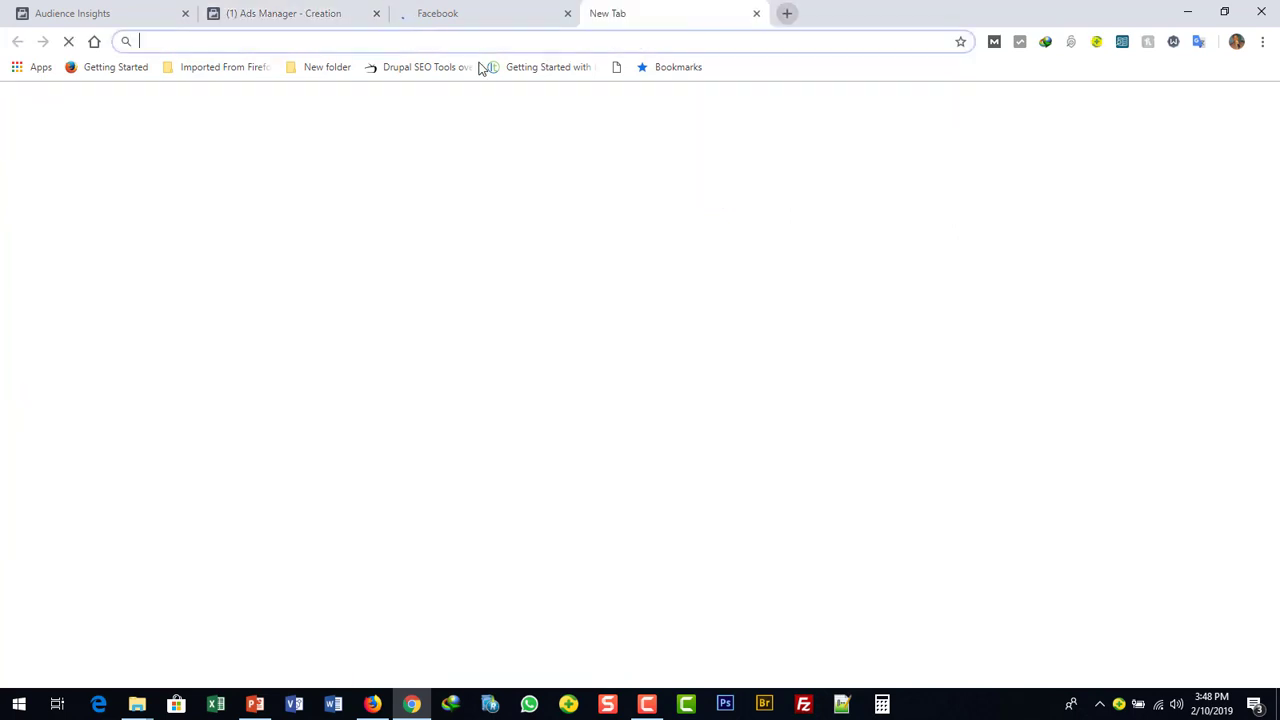
text(canva.com)
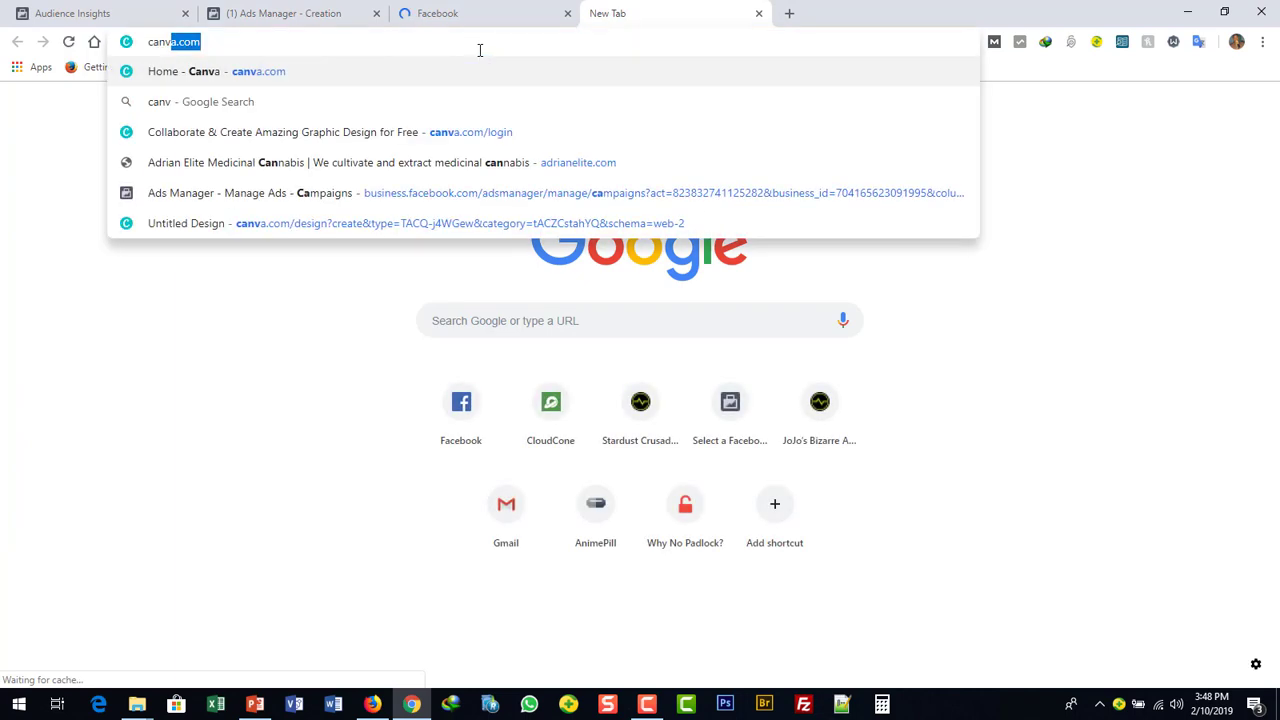
key(Return)
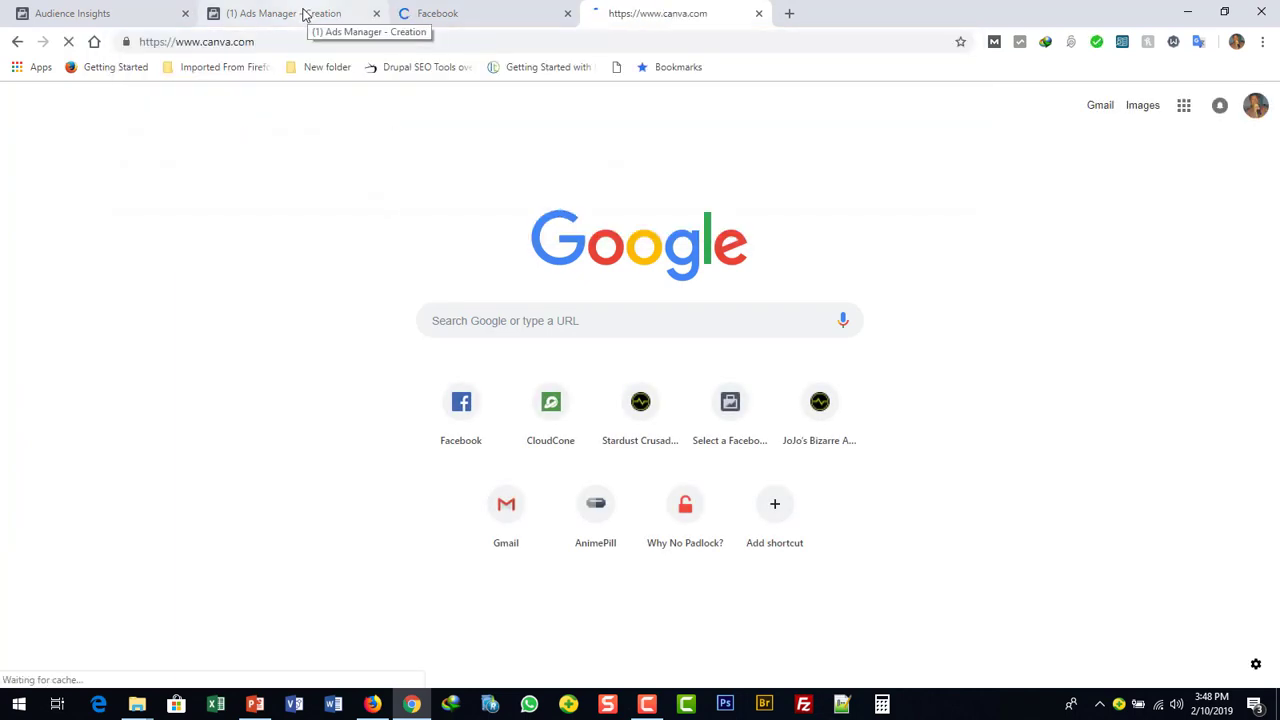
click(268, 14)
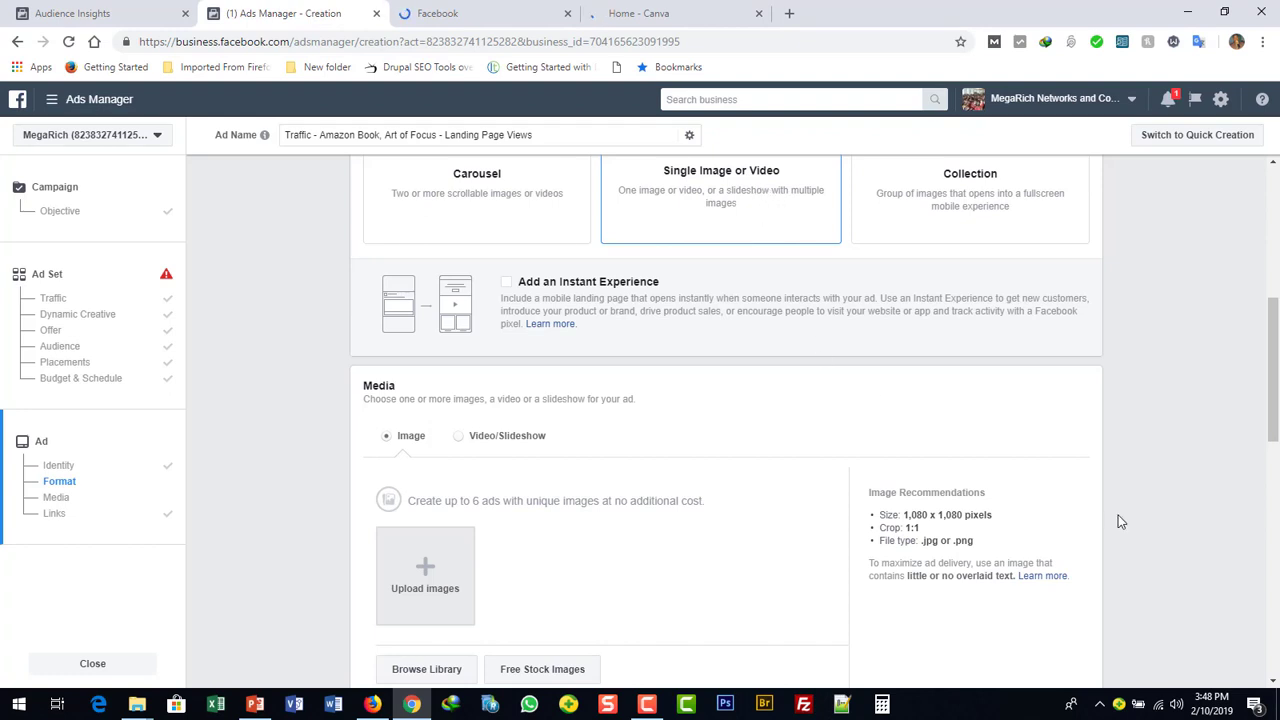
click(1273, 683)
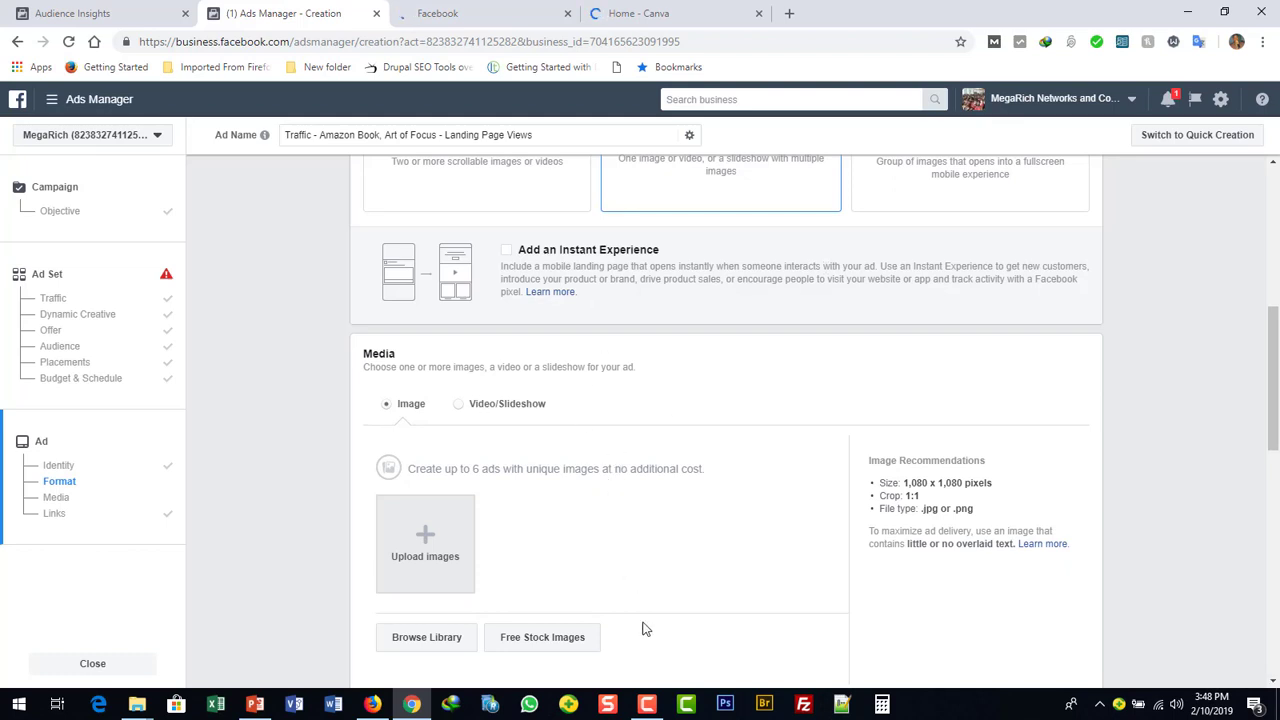
click(647, 704)
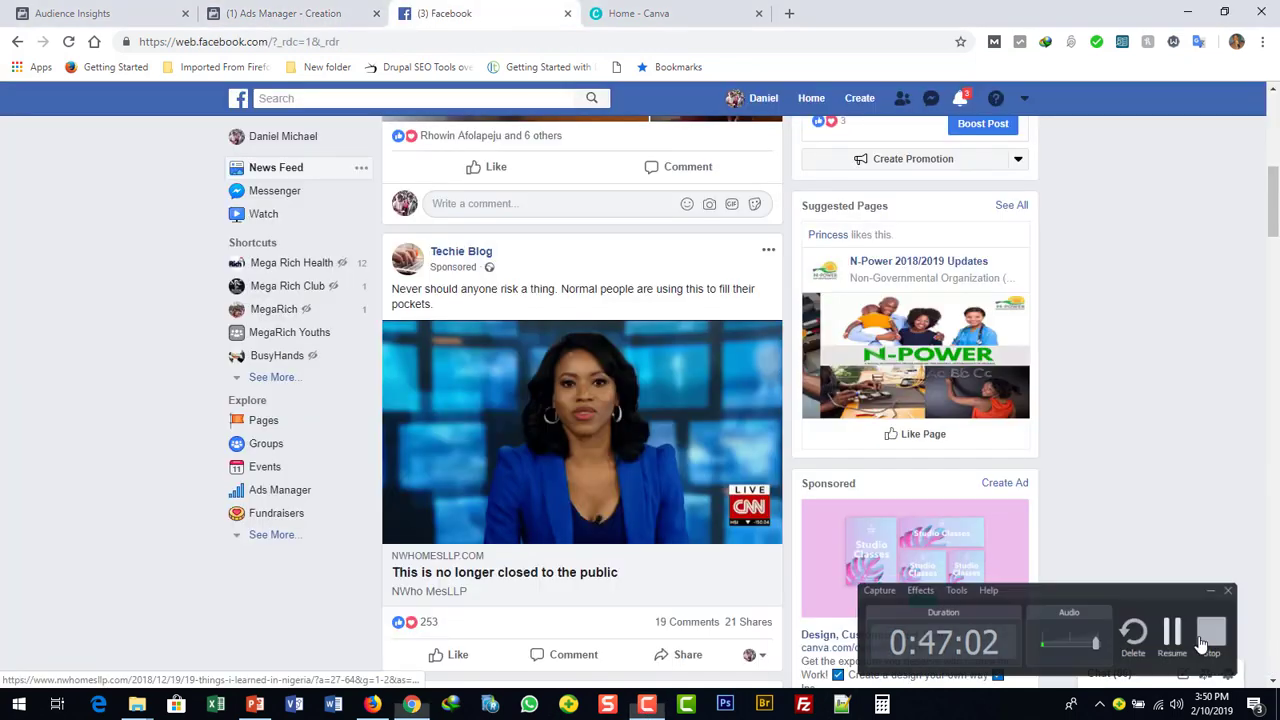
click(1201, 640)
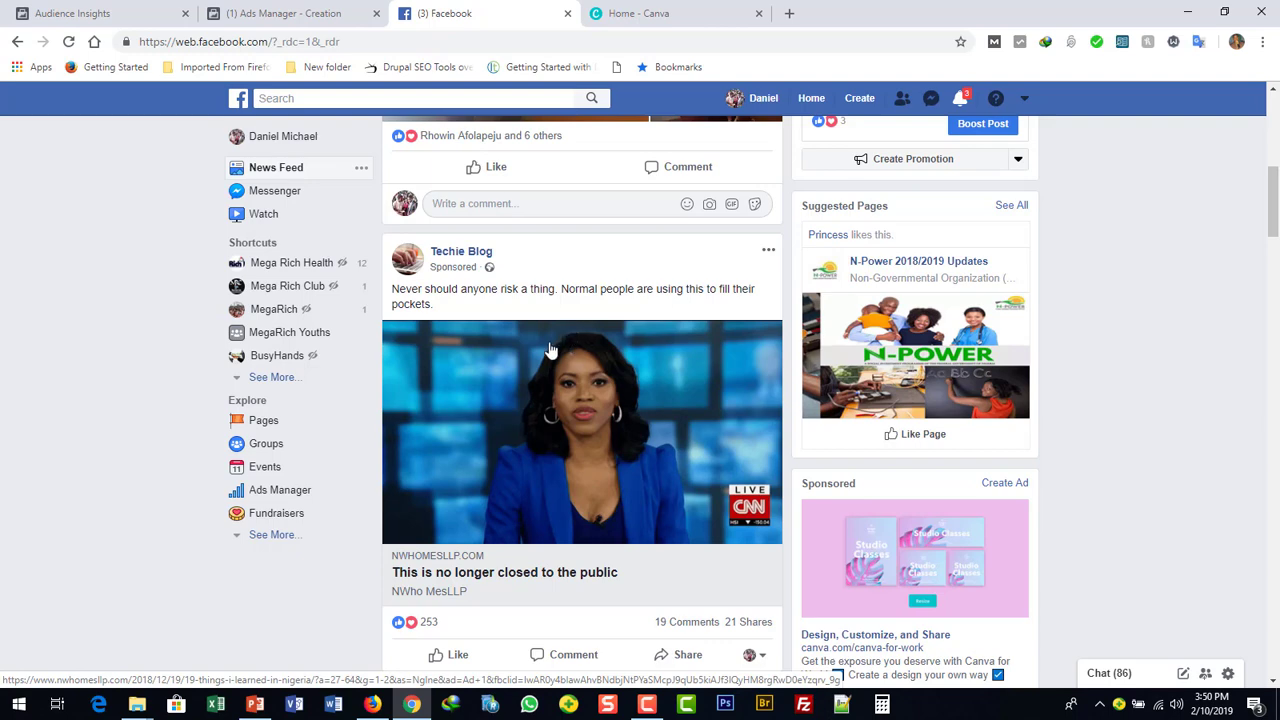
Step: Open the Techie Blog sponsored post's link in its own tab and look further through the Facebook news feed
click(564, 400)
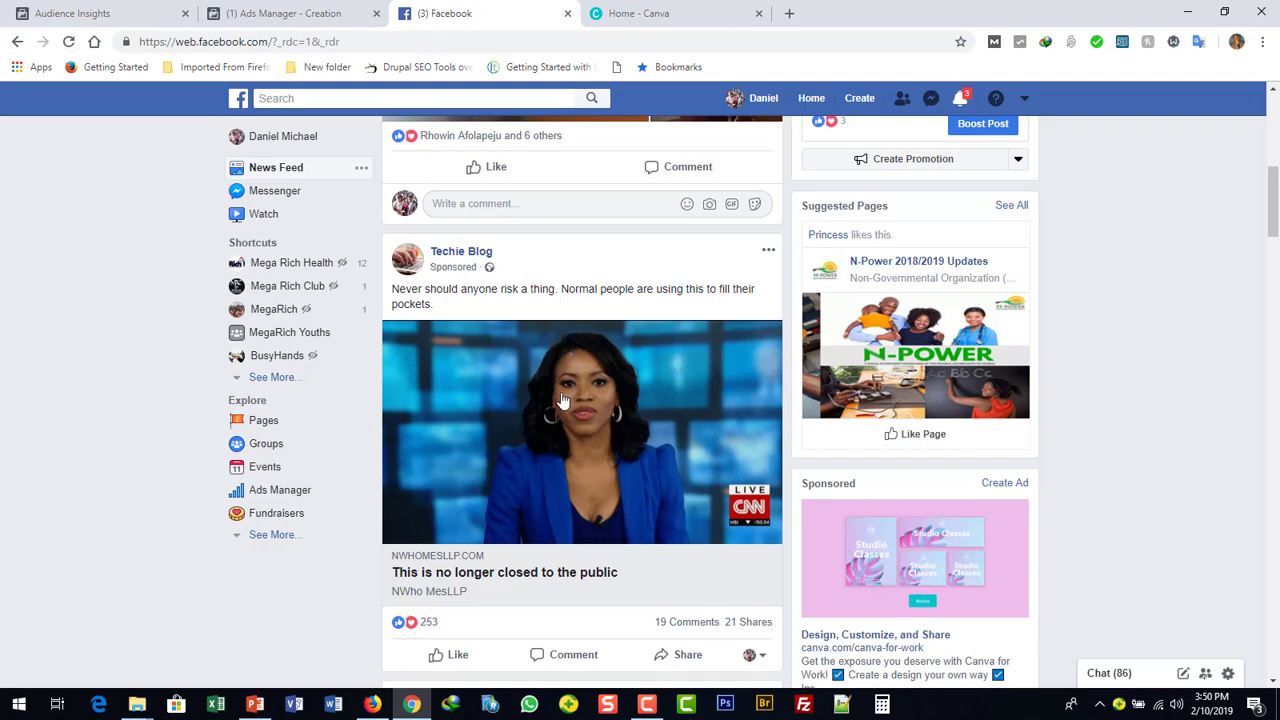
click(489, 12)
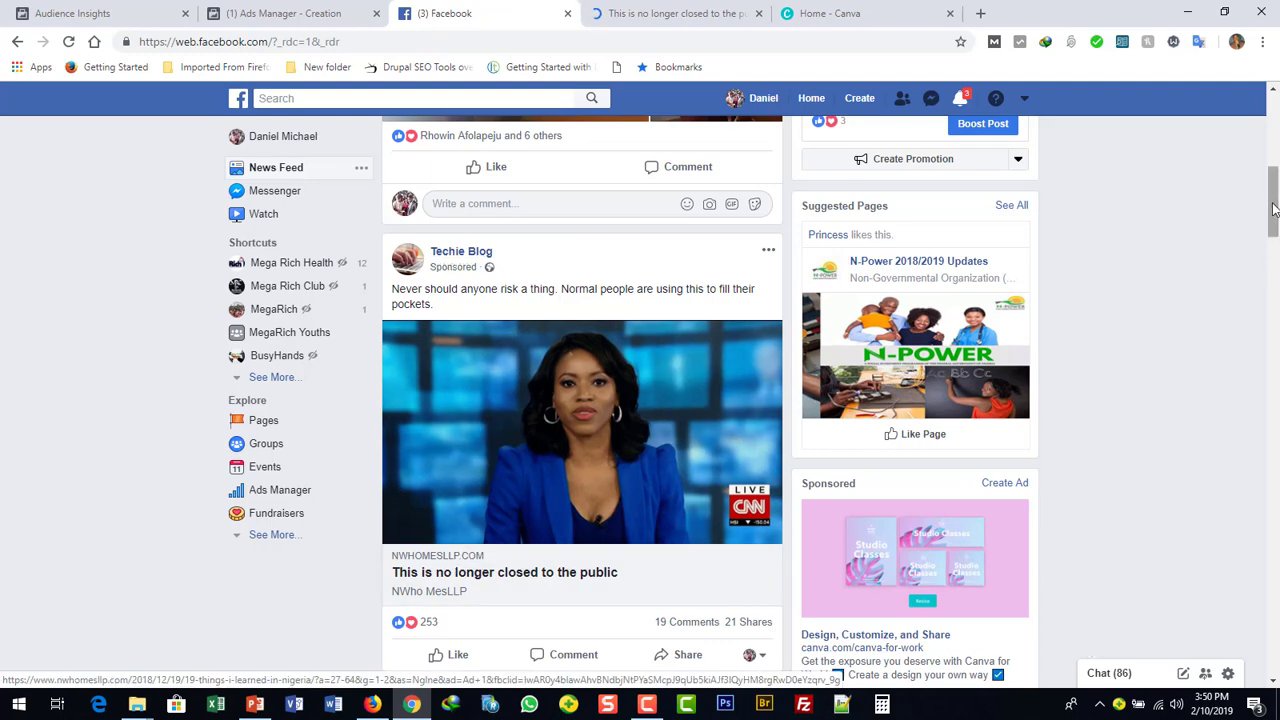
drag(1273, 208, 1278, 690)
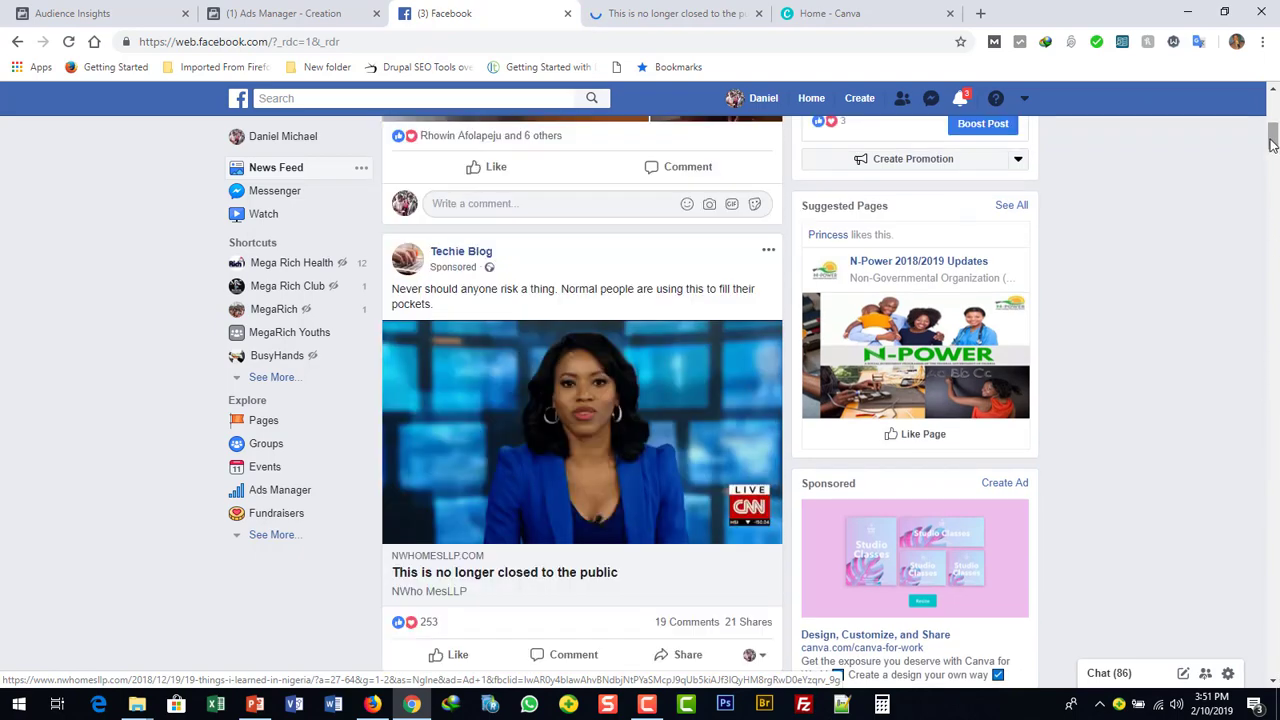
drag(1274, 203, 1277, 541)
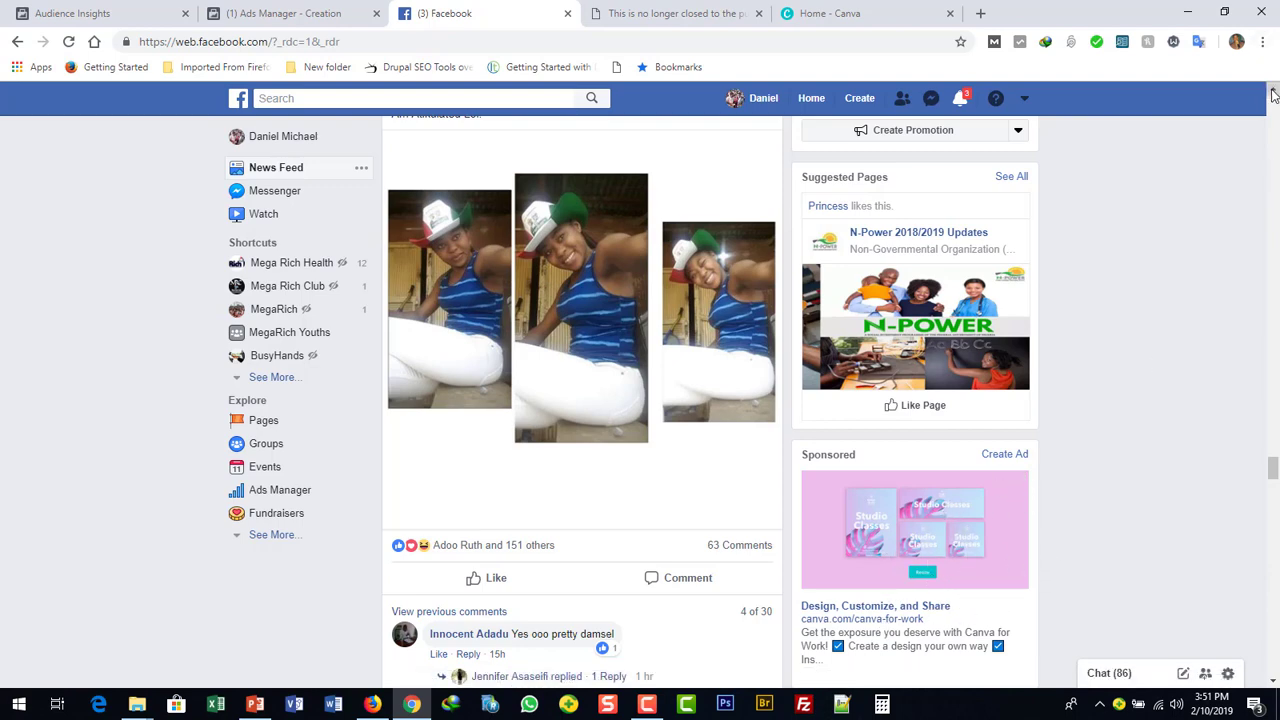
scroll(1273, 93, up, 1)
scroll(1273, 93, up, 1)
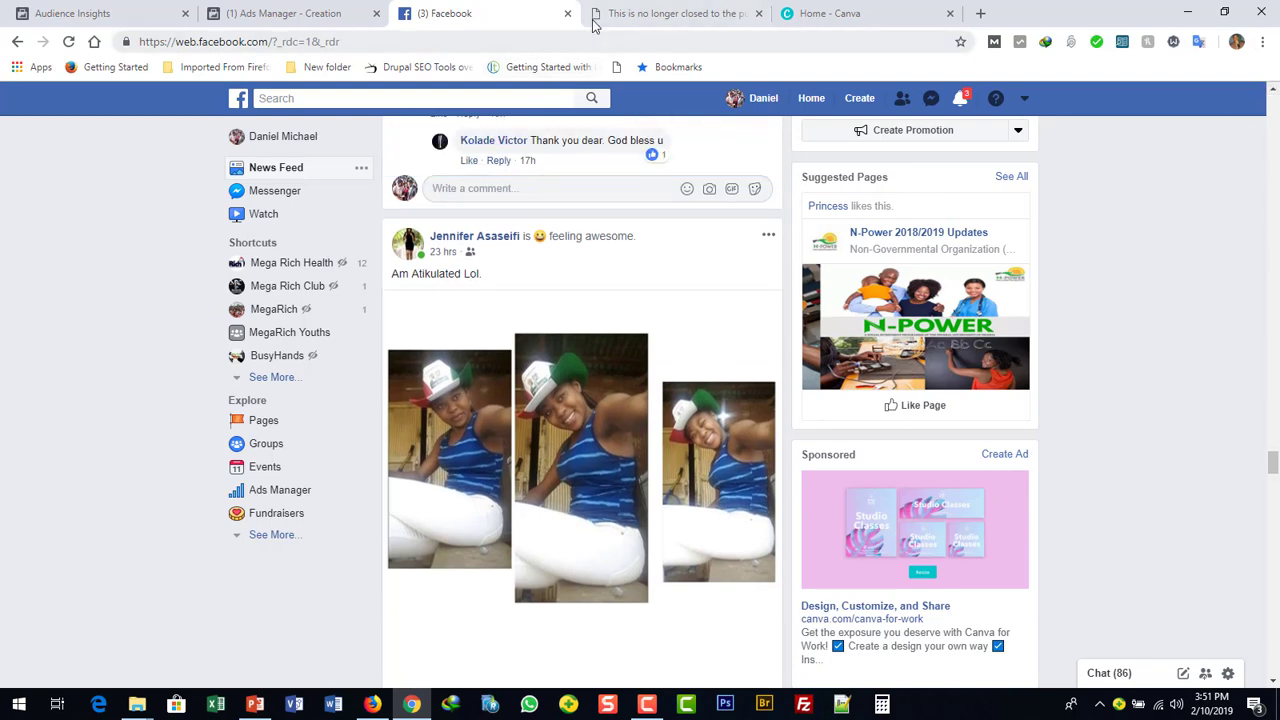
Step: Examine the sponsored post's landing page from its headline to the reader comments
click(643, 20)
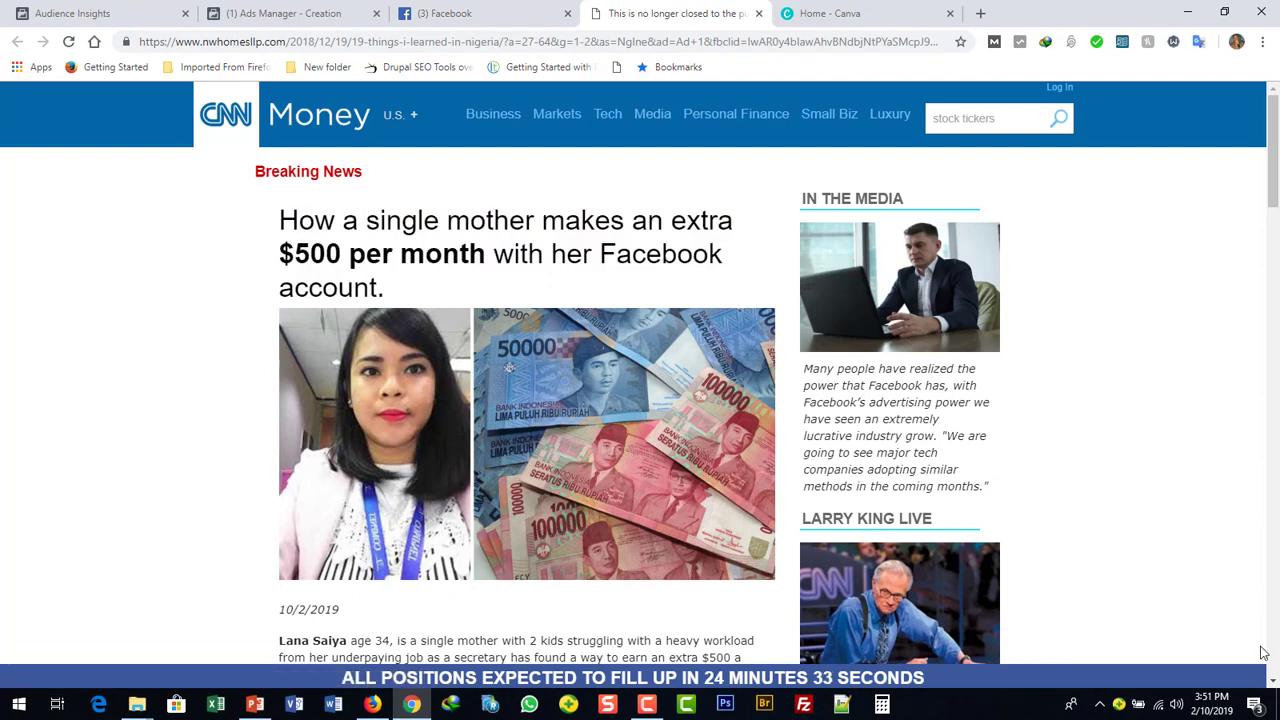
scroll(1273, 684, down, 4)
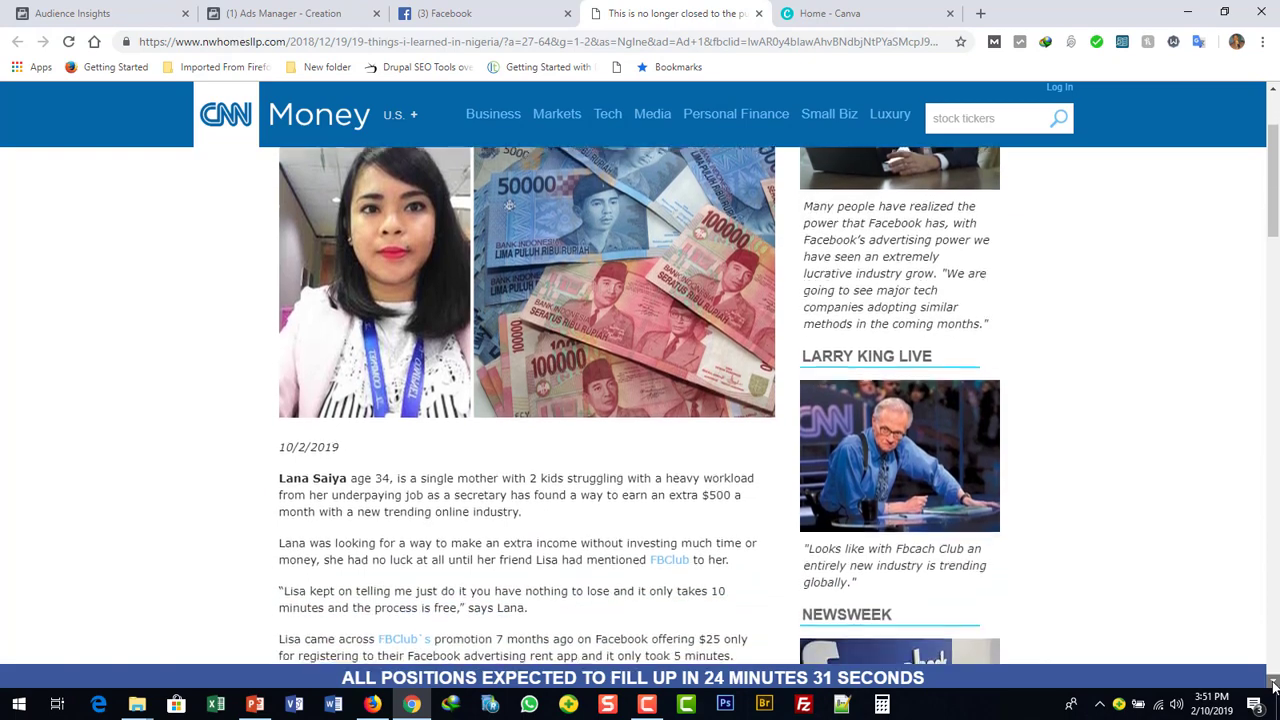
scroll(1273, 684, down, 10)
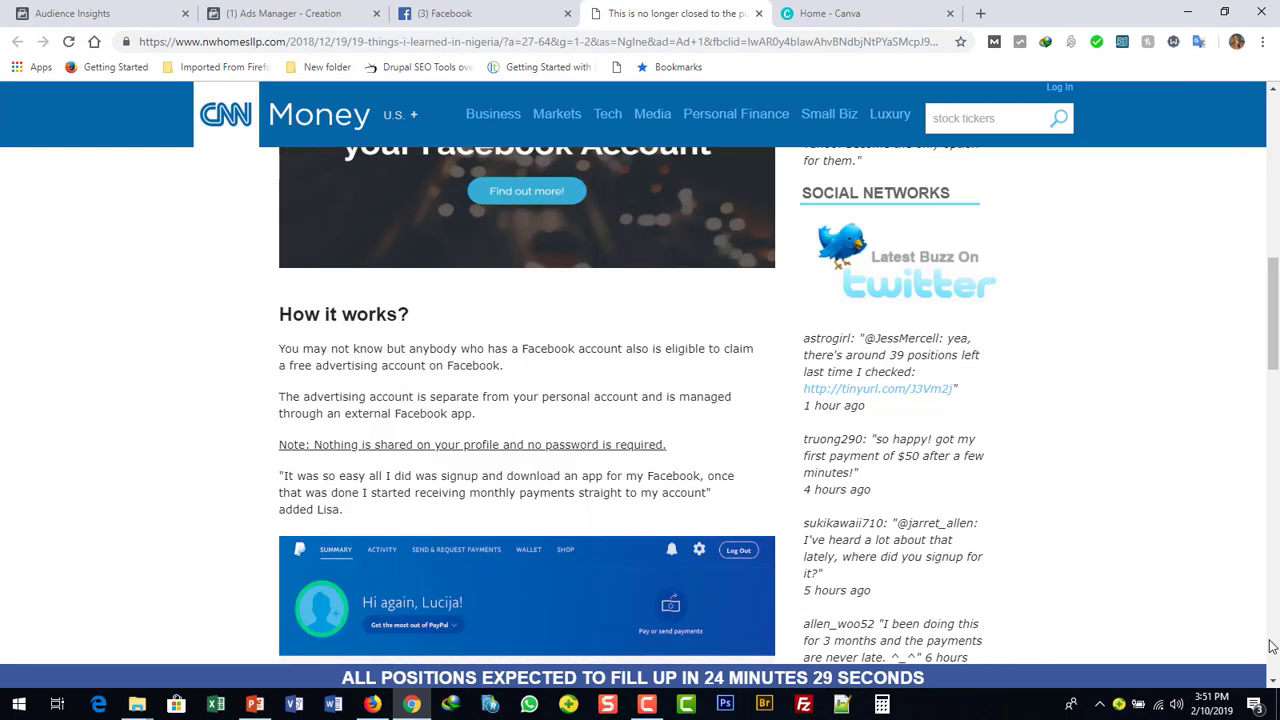
click(1272, 646)
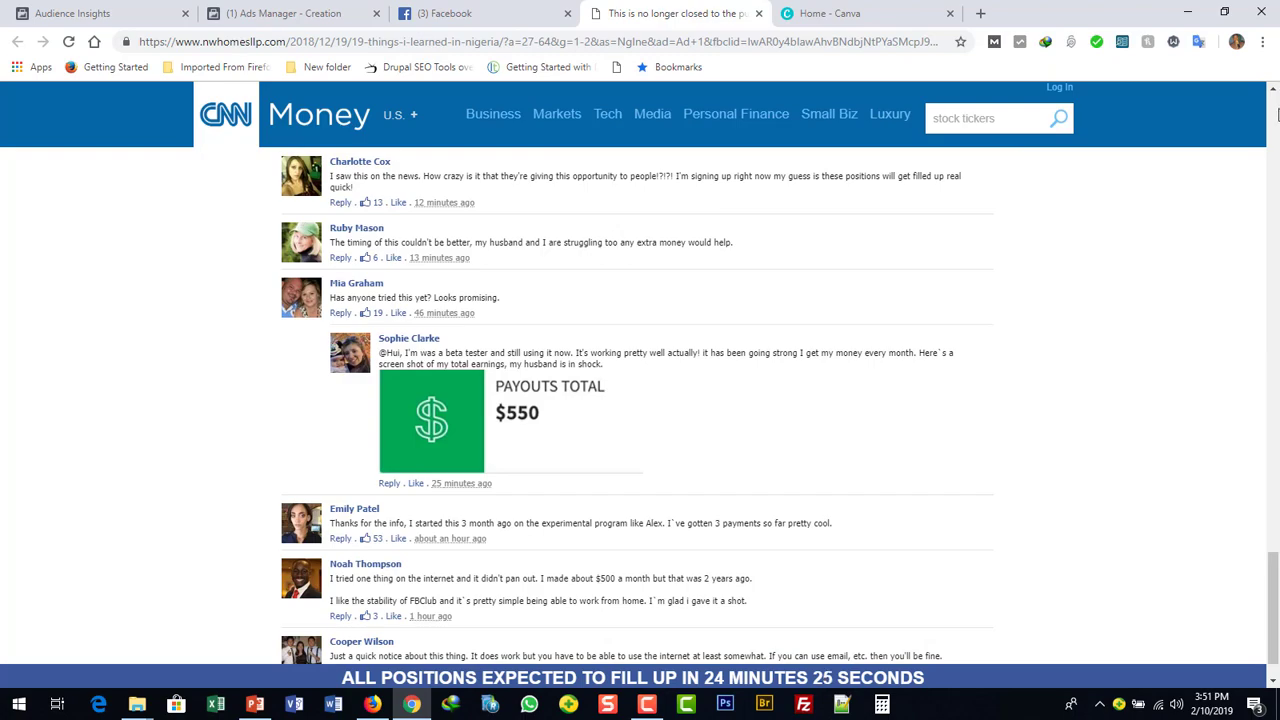
click(1275, 112)
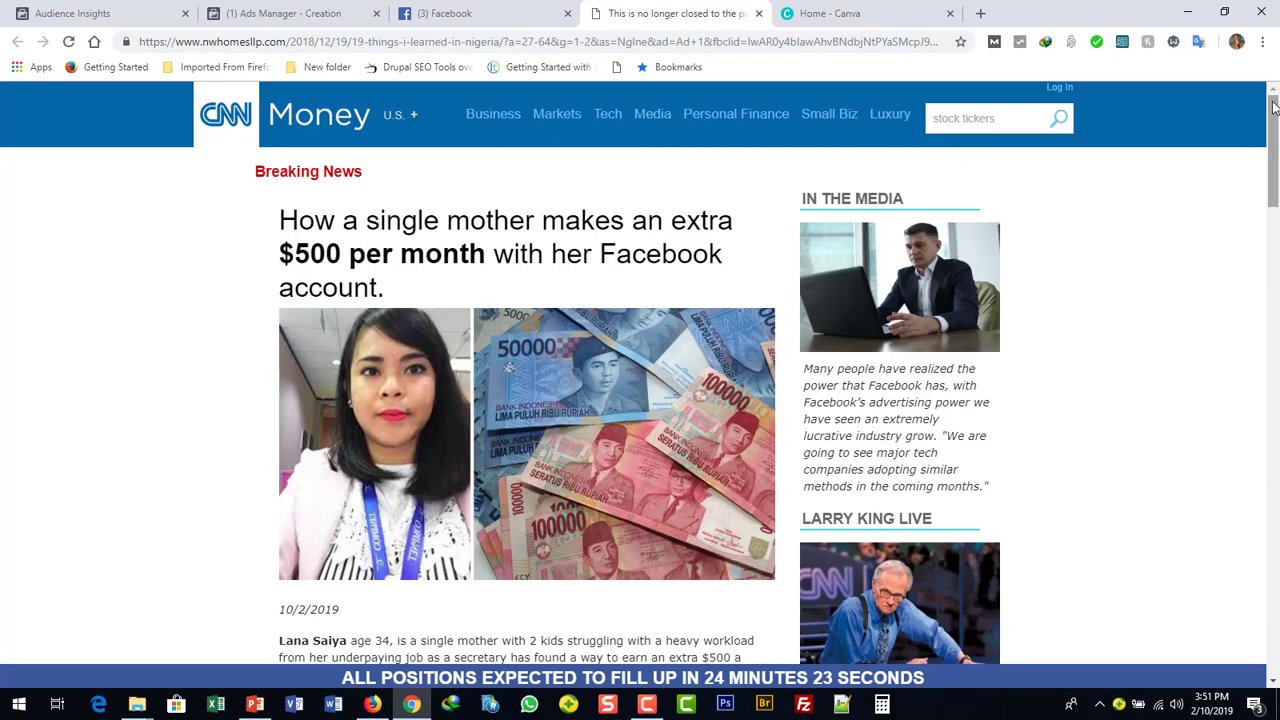
Step: Close the sponsored post's landing page and switch to Canva after rechecking the ad's Media section in Ads Manager
click(759, 14)
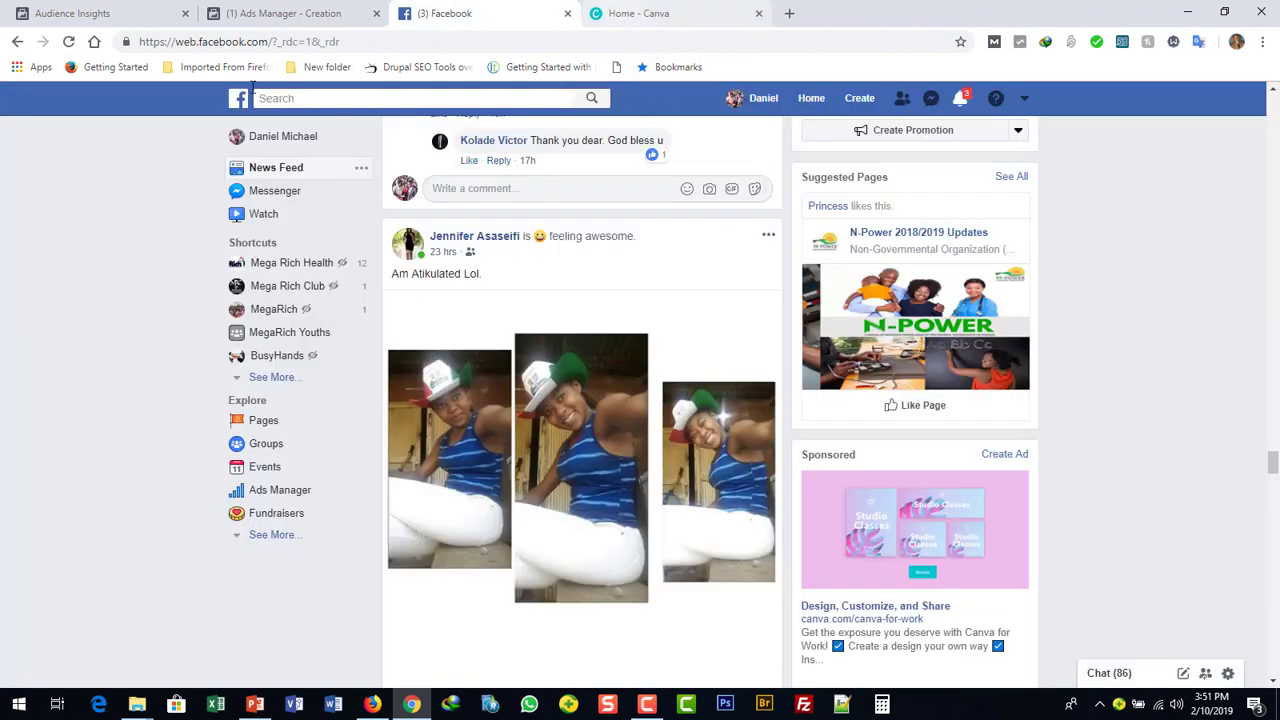
click(280, 14)
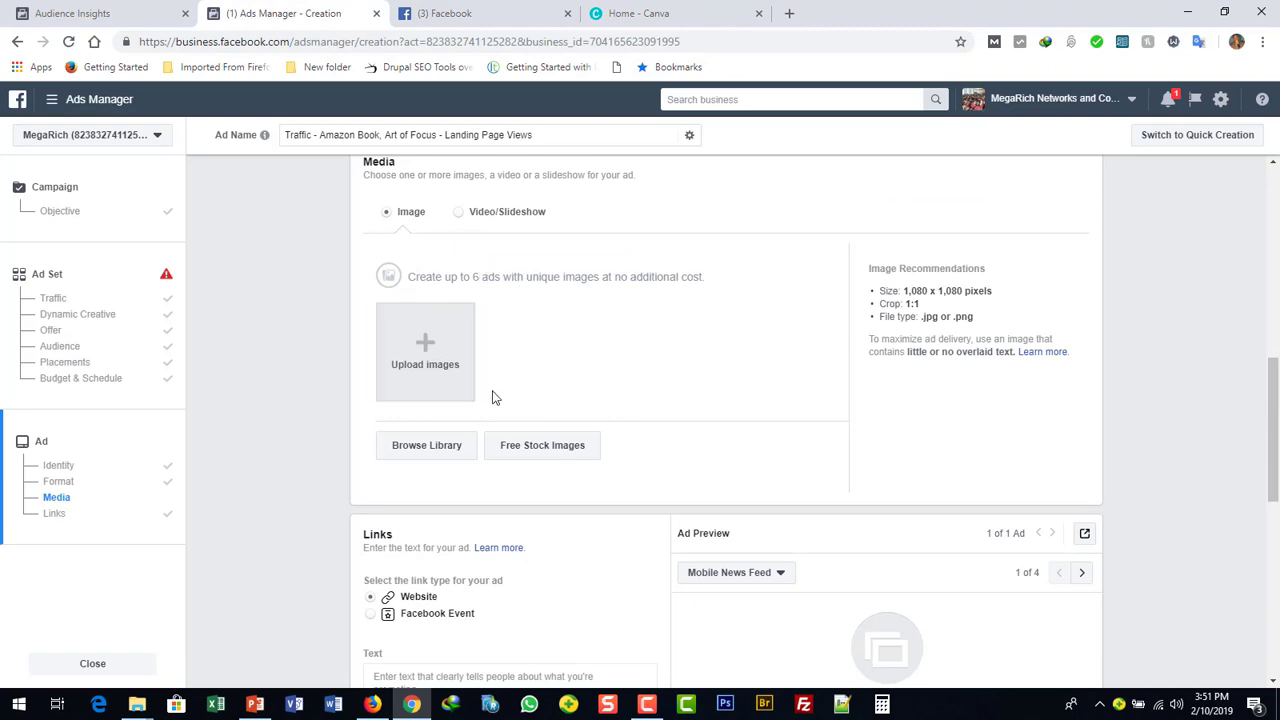
click(657, 12)
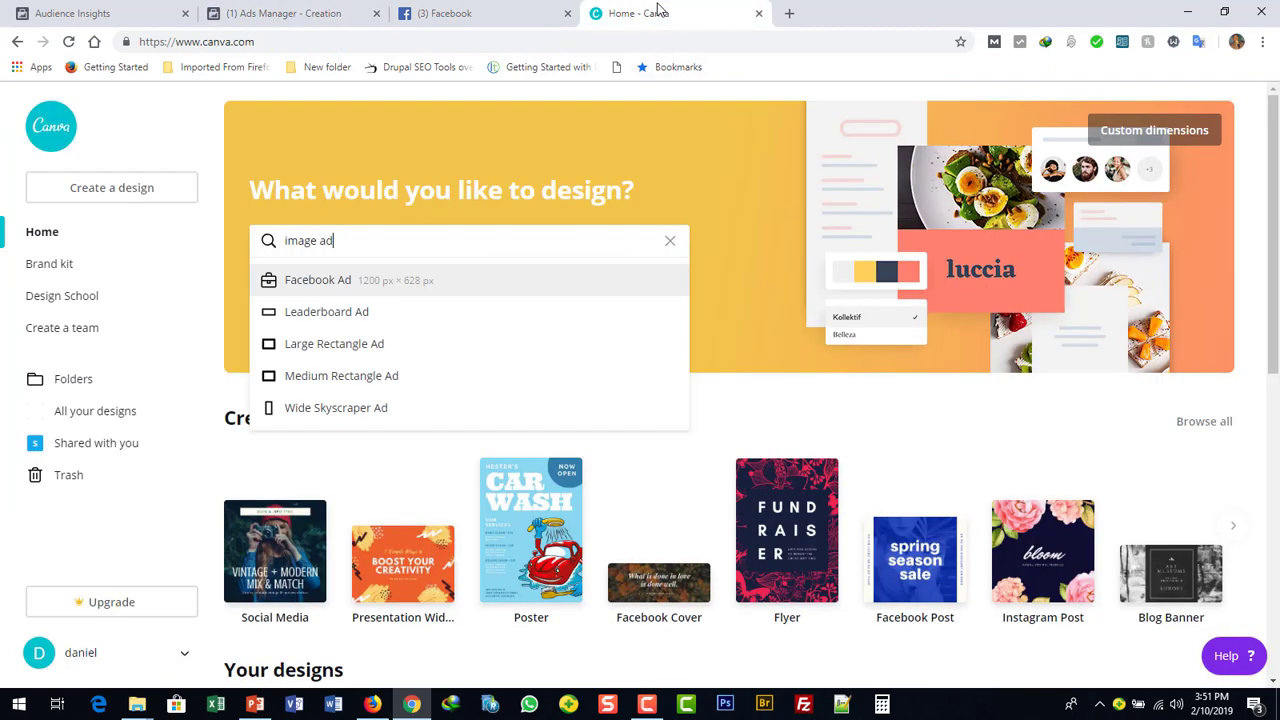
Step: Create a Facebook Ad design and apply the free "Going on a Honeymoon?" template to the blank page
click(321, 283)
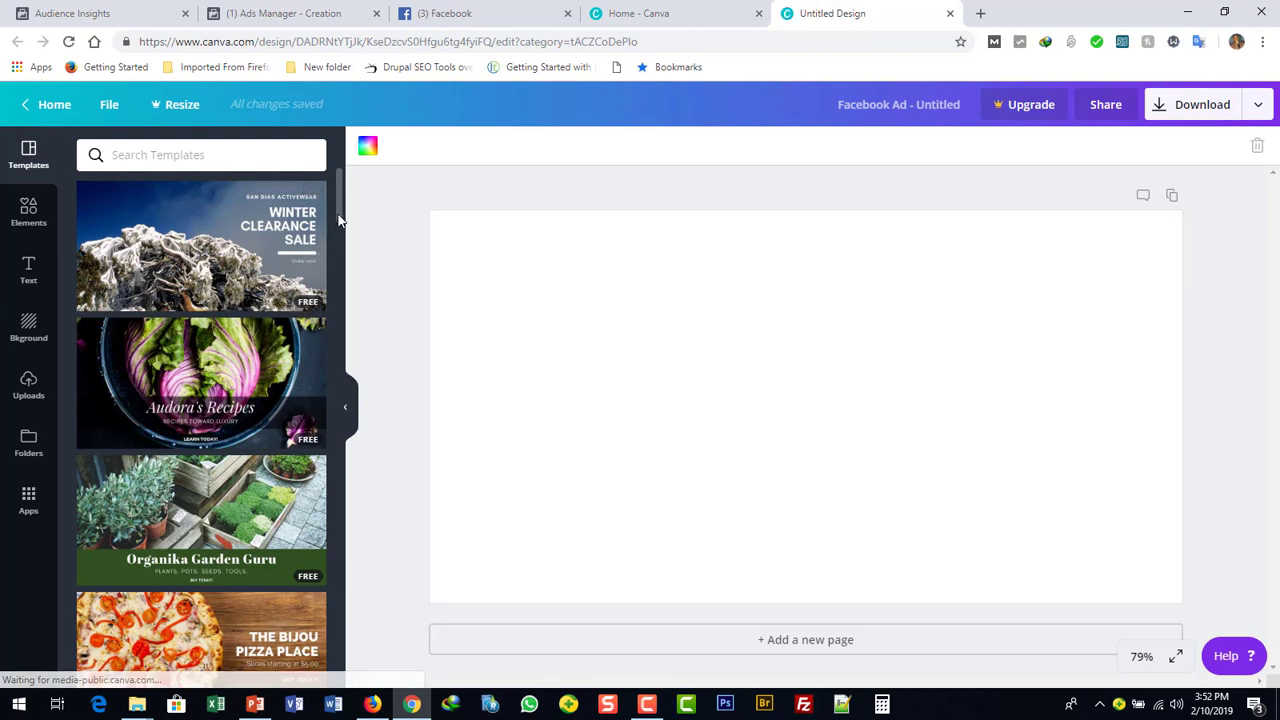
drag(339, 220, 344, 396)
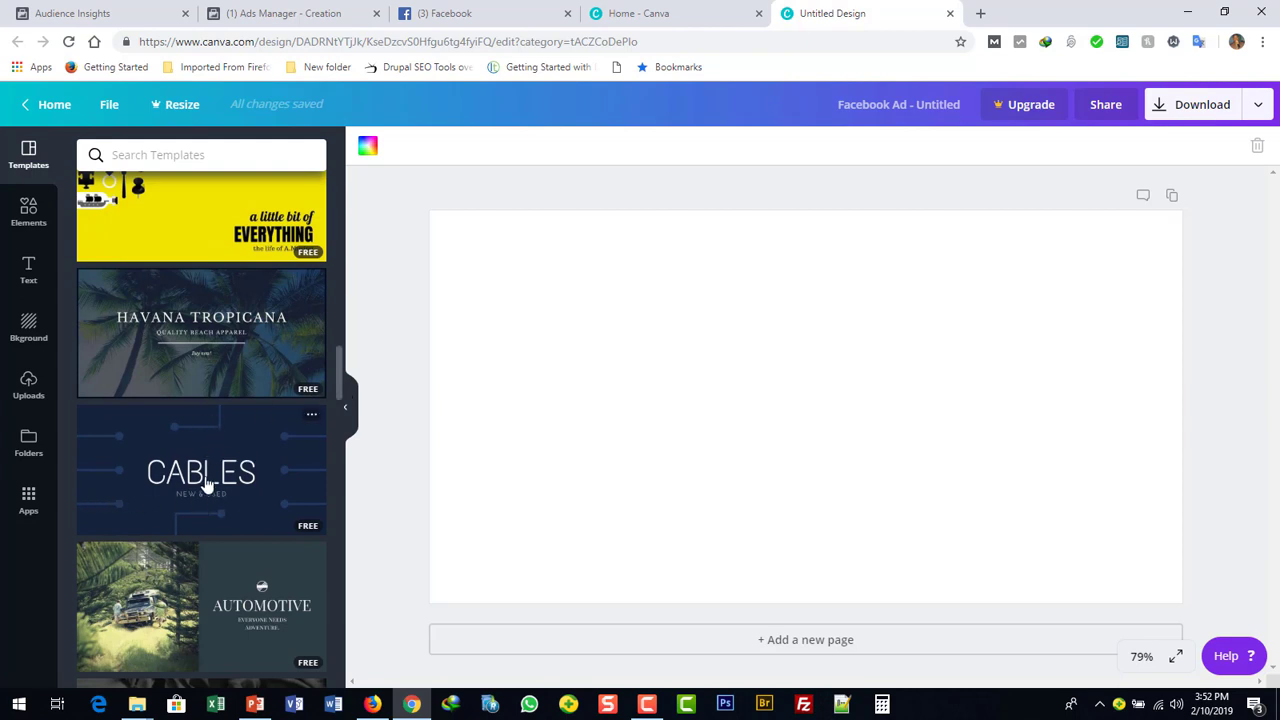
drag(339, 382, 345, 450)
scroll(347, 464, down, 5)
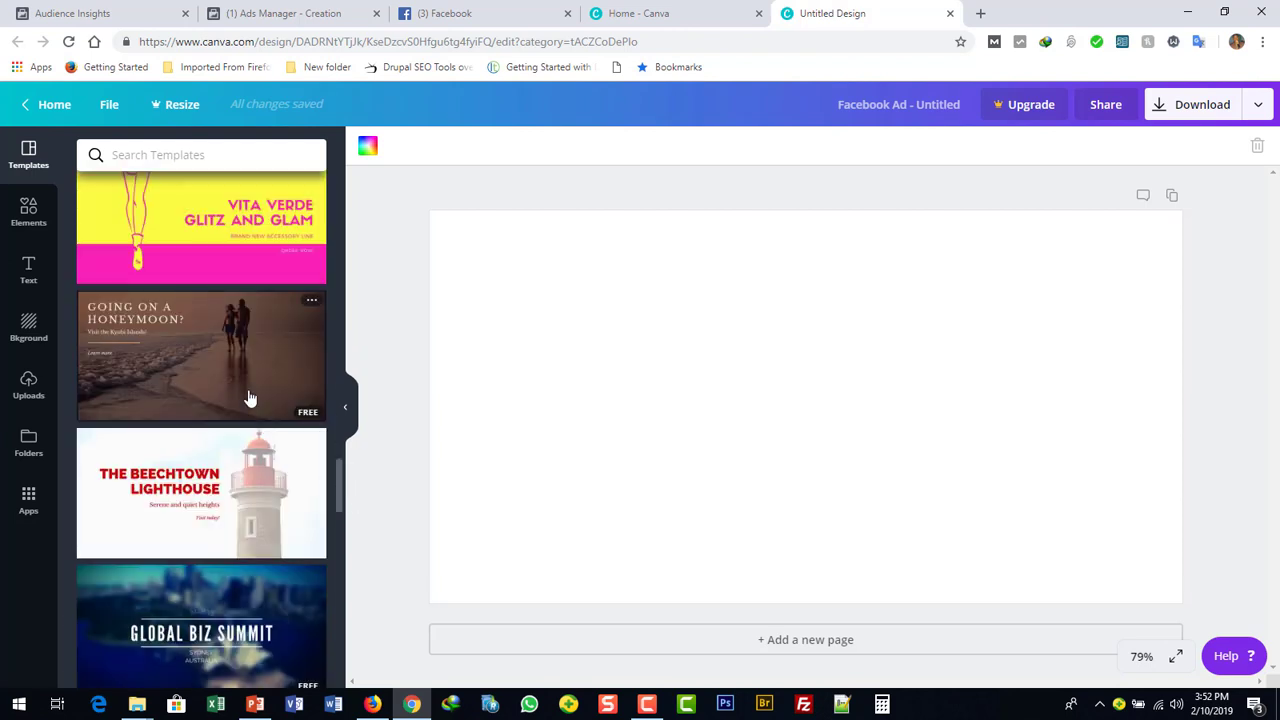
click(239, 360)
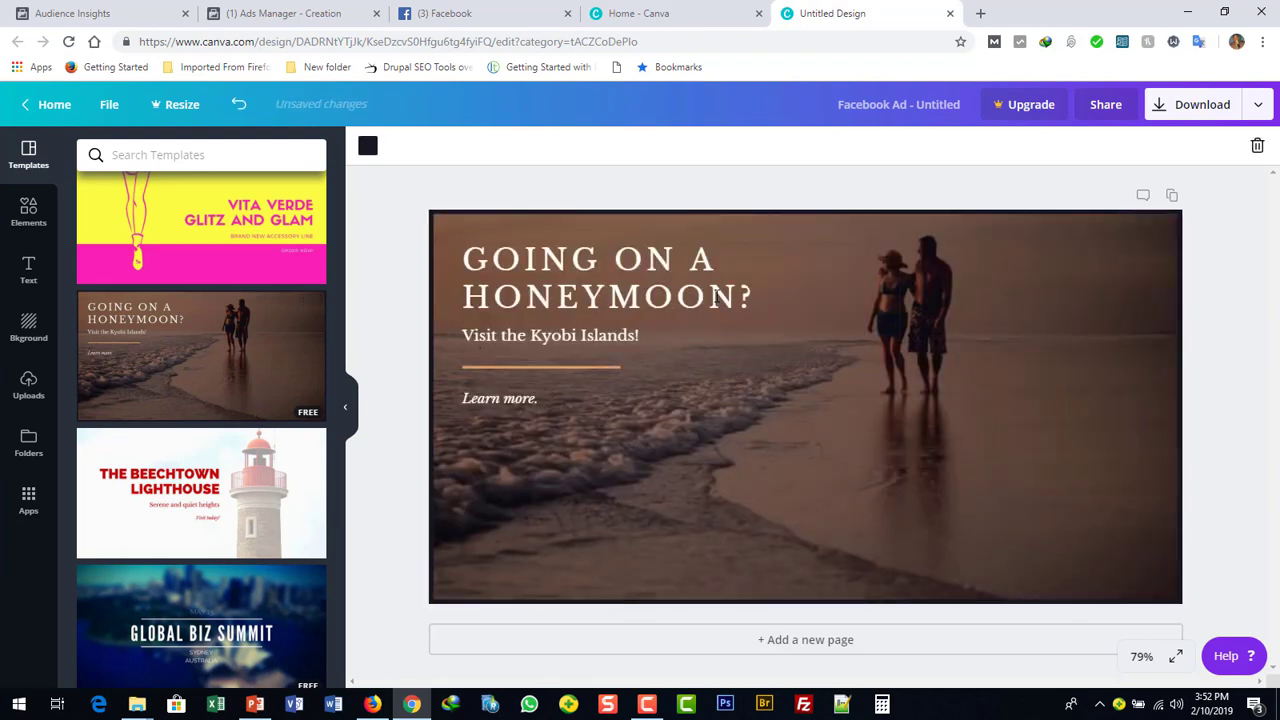
Step: Copy the subtitle "How To Eliminate Stress, Boost Your Confidence, And Reach Your Goals" from the book's Amazon page in Firefox
double_click(718, 297)
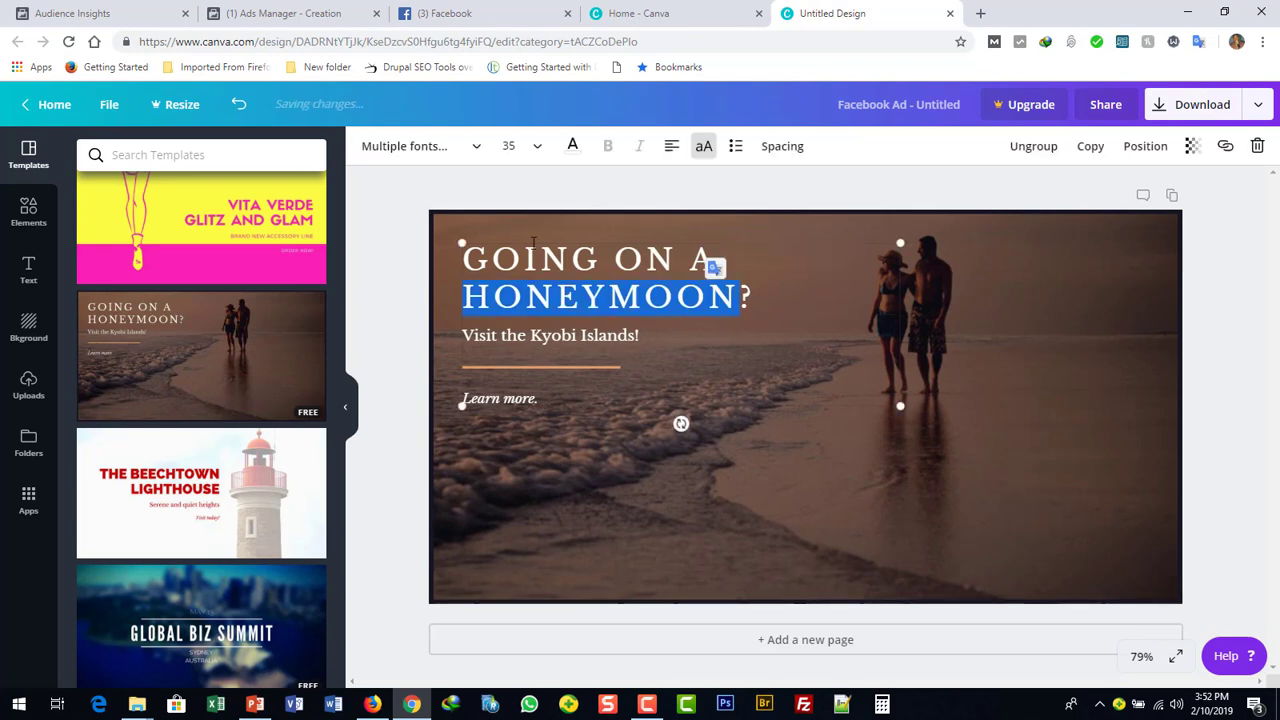
double_click(467, 263)
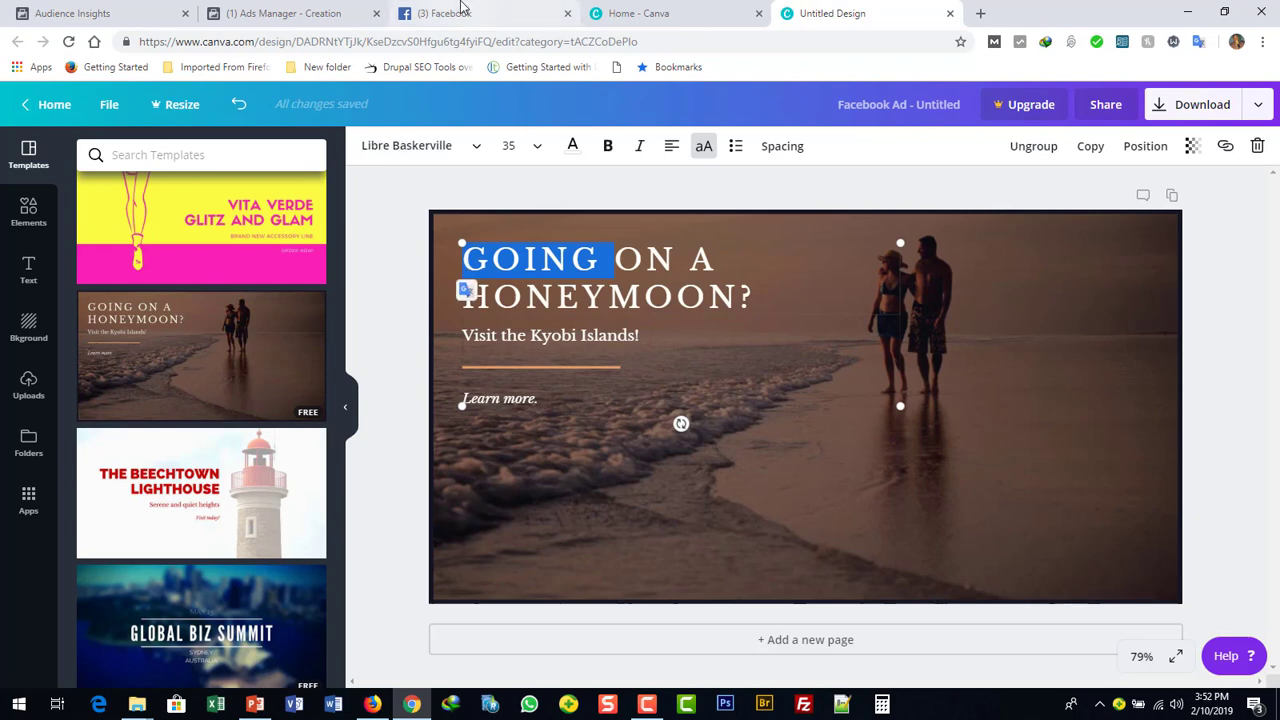
click(376, 706)
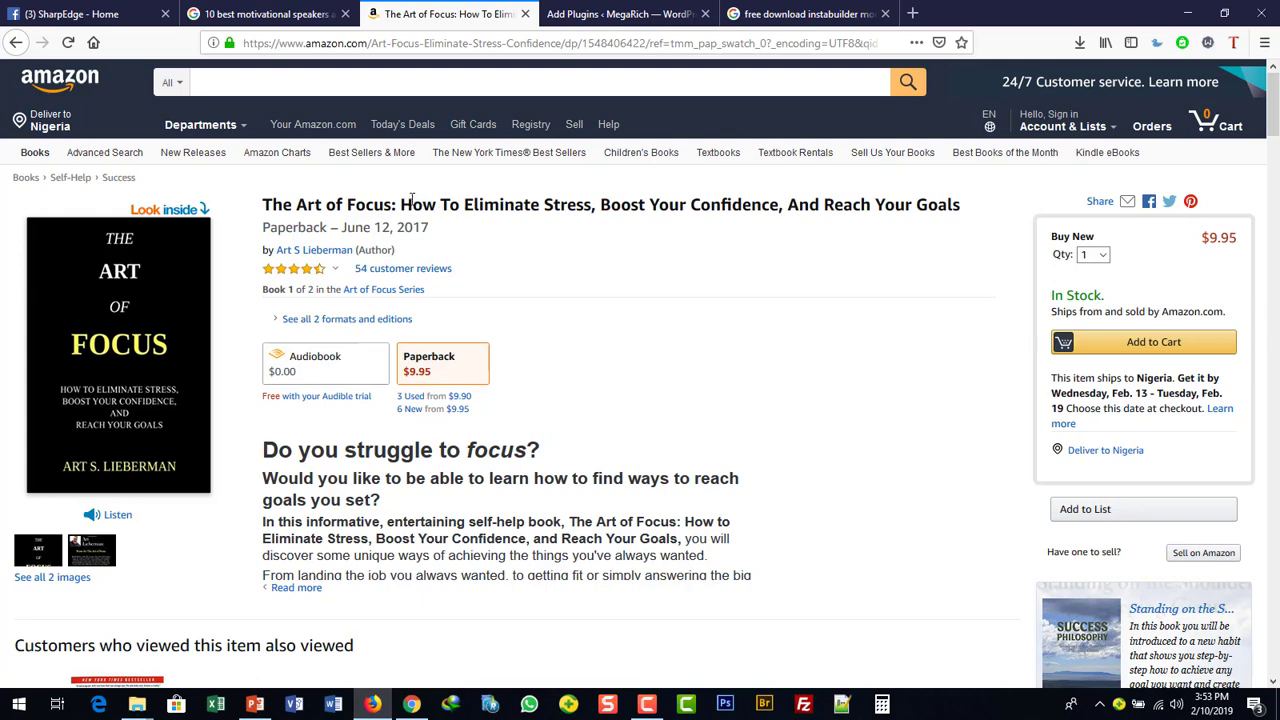
drag(401, 204, 958, 205)
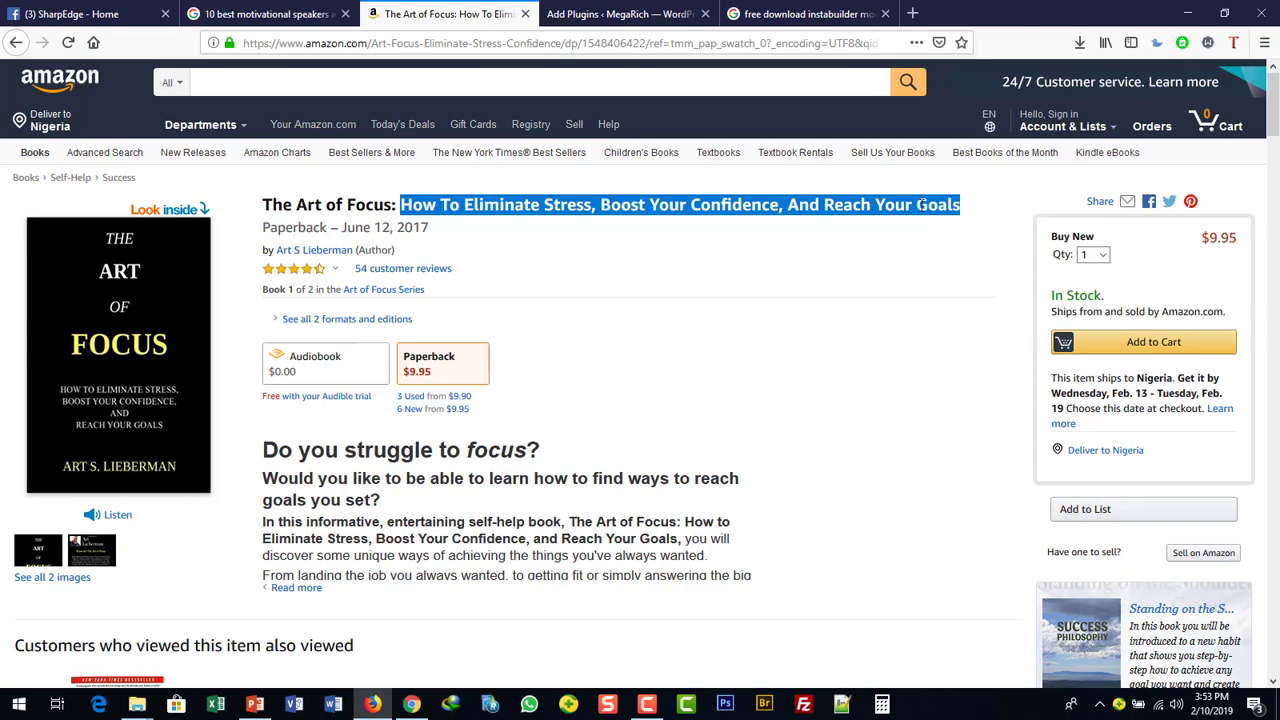
right_click(922, 204)
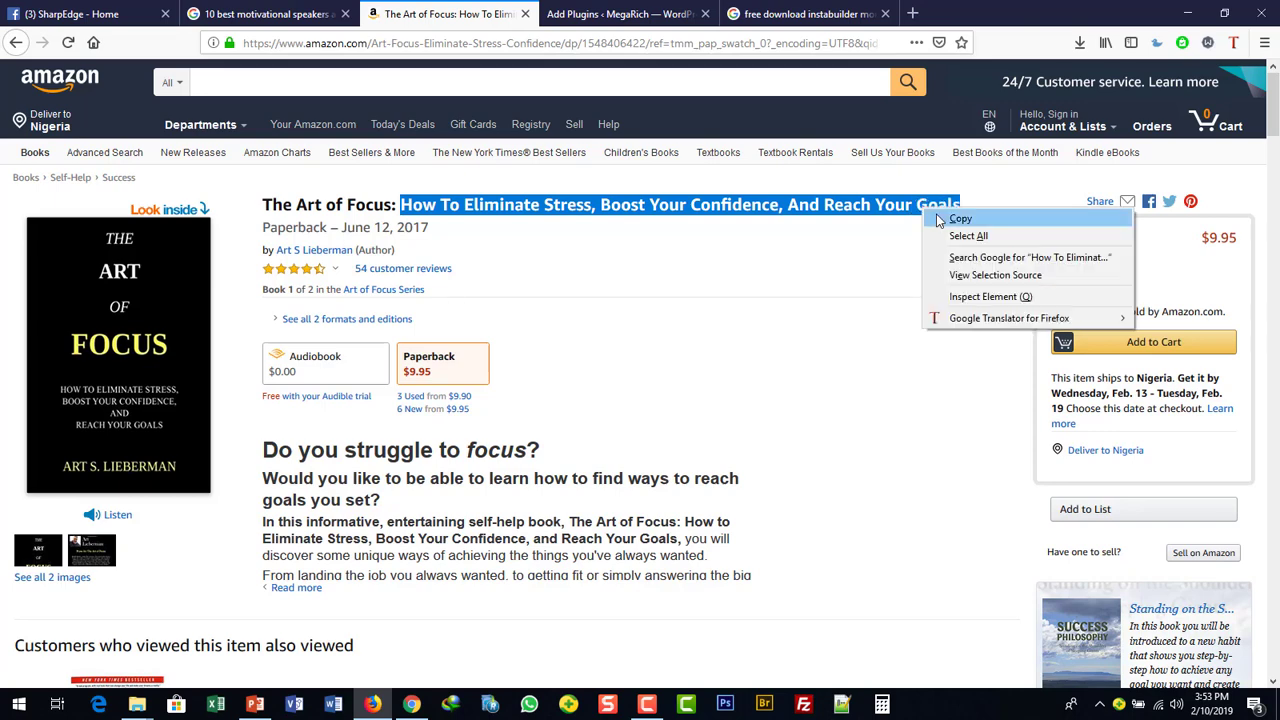
click(940, 218)
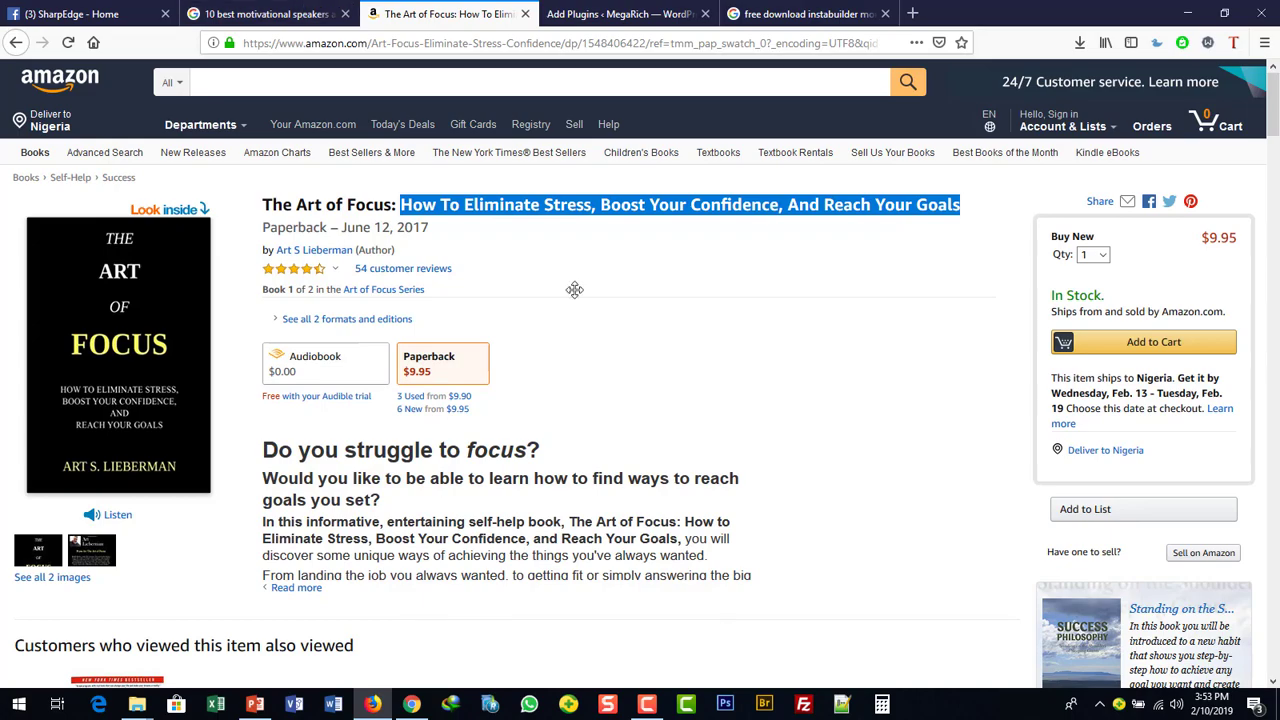
Step: Return to the Canva design and replace the "Going on a Honeymoon?" headline with the copied subtitle
key(alt+Tab)
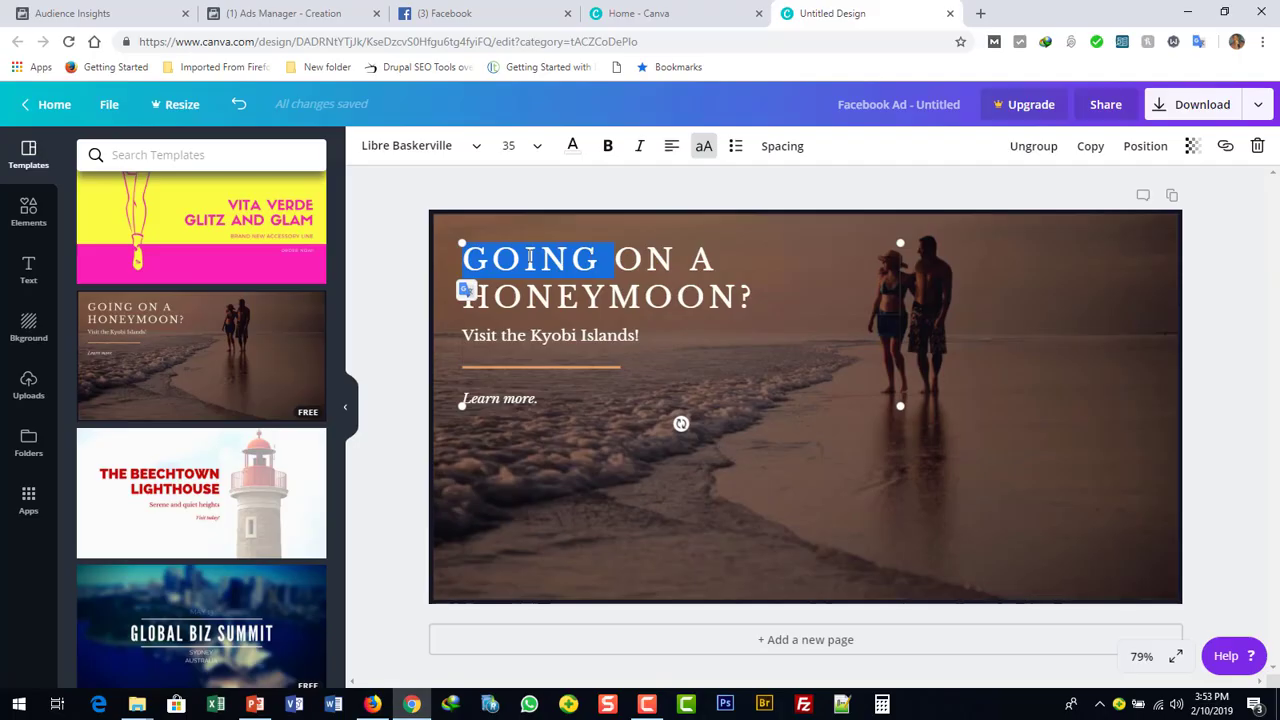
click(472, 258)
drag(470, 258, 637, 315)
drag(741, 306, 753, 306)
key(ctrl+v)
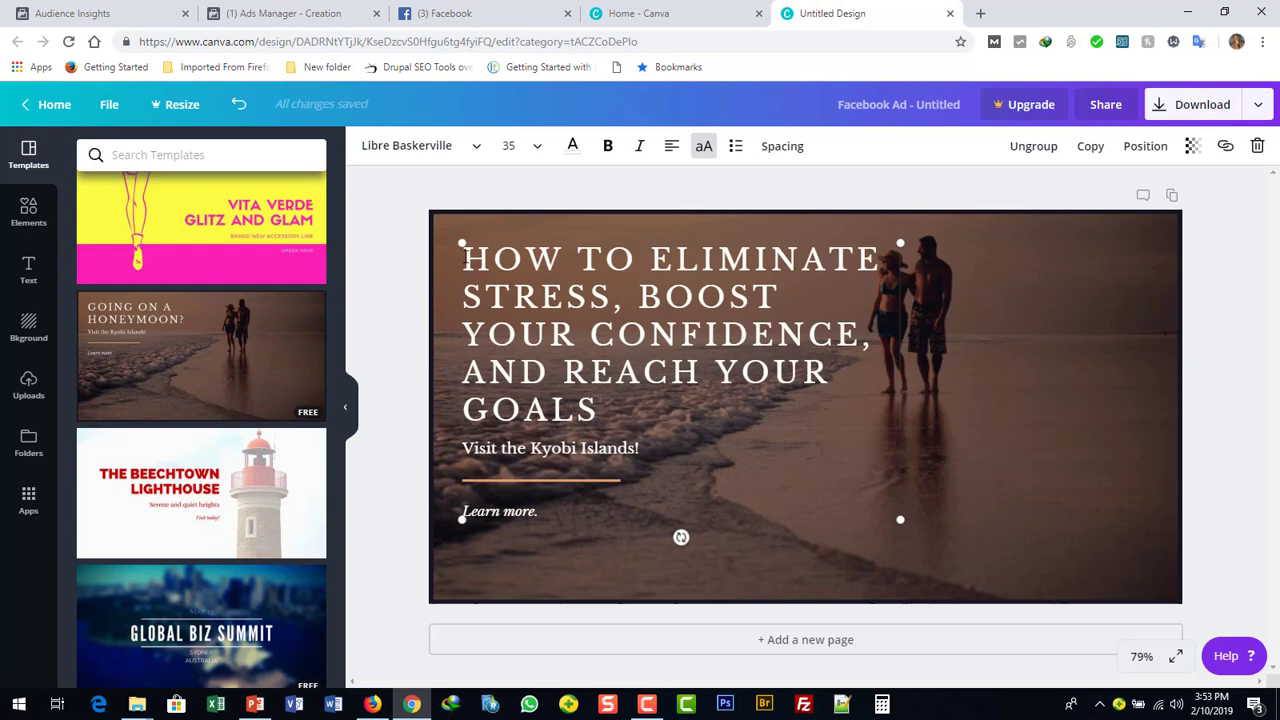
Step: Remove the words "How To" so the headline starts with "Eliminate Stress"
drag(463, 258, 541, 292)
drag(626, 255, 639, 253)
key(BackSpace)
key(Delete)
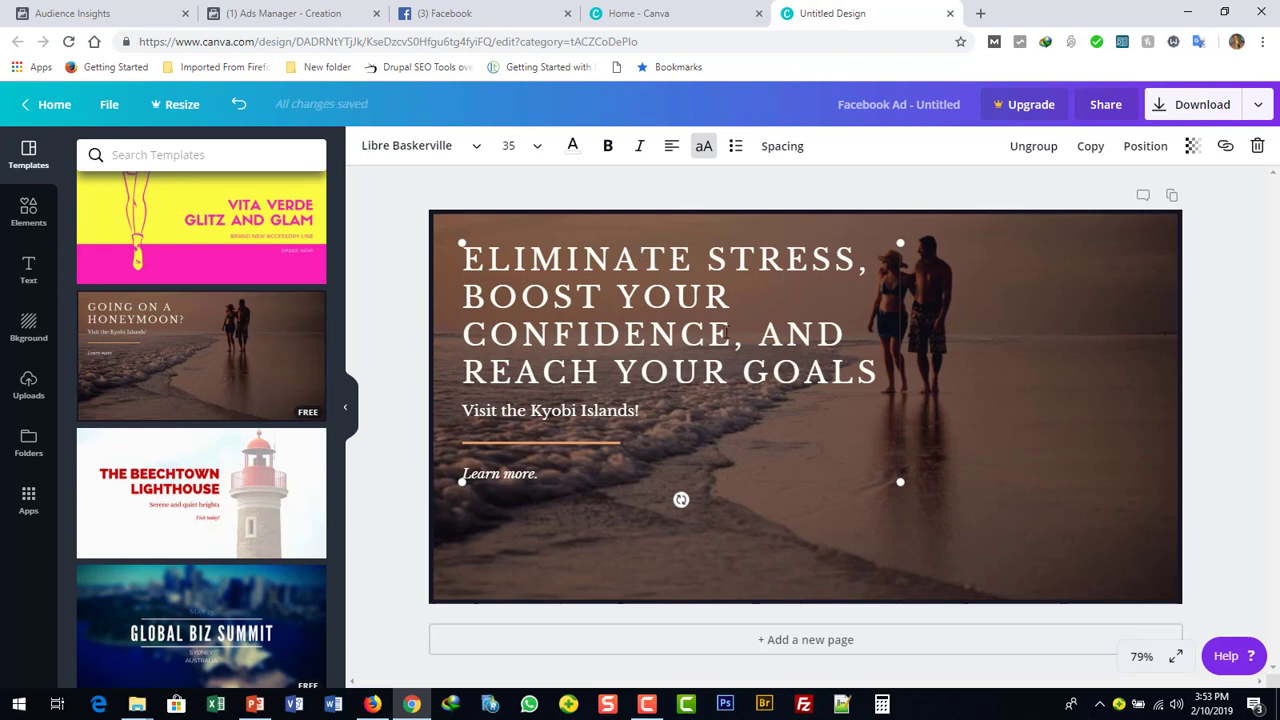
Step: Delete the "Visit the Kyobi Islands!" line and the orange divider below the headline
click(487, 408)
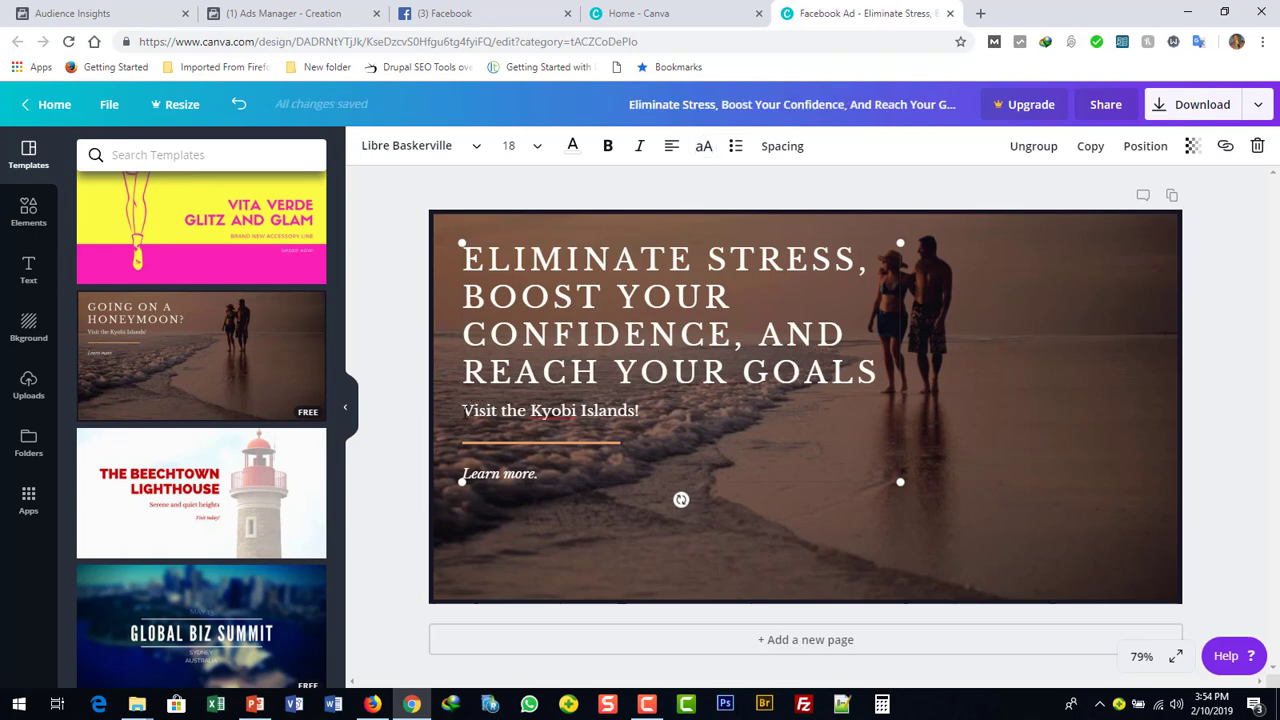
drag(462, 410, 640, 410)
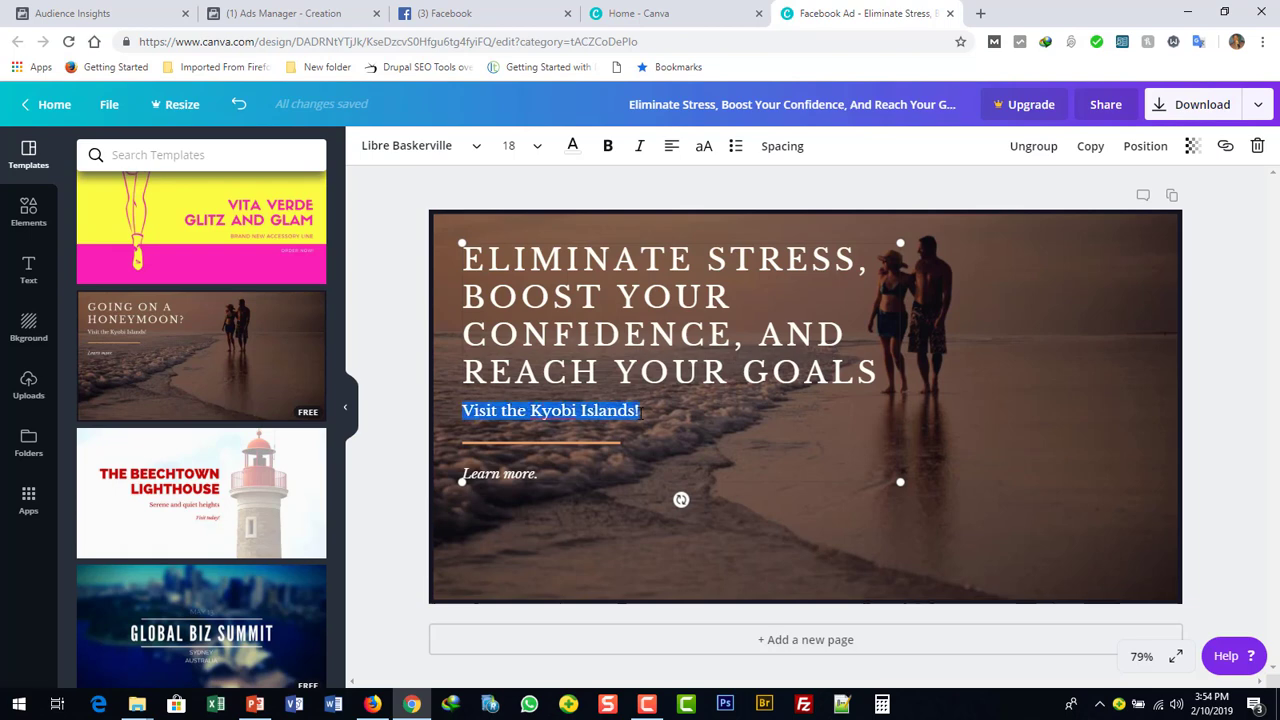
key(BackSpace)
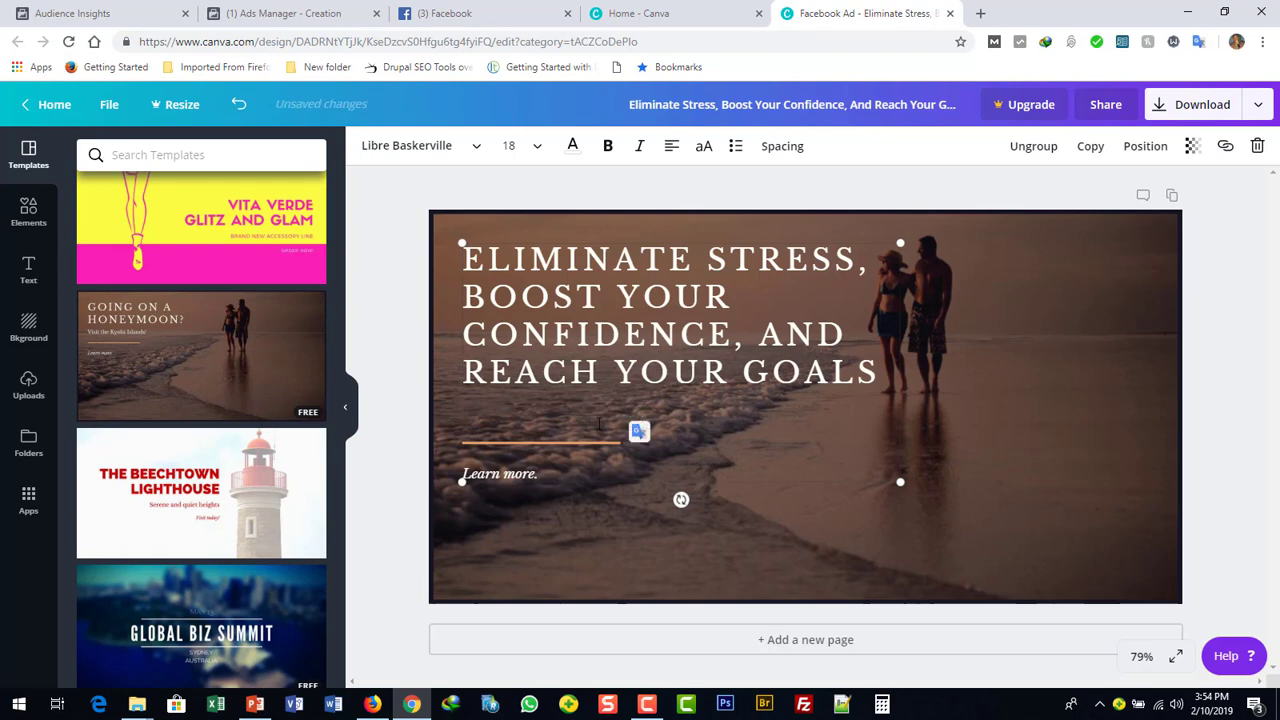
click(605, 443)
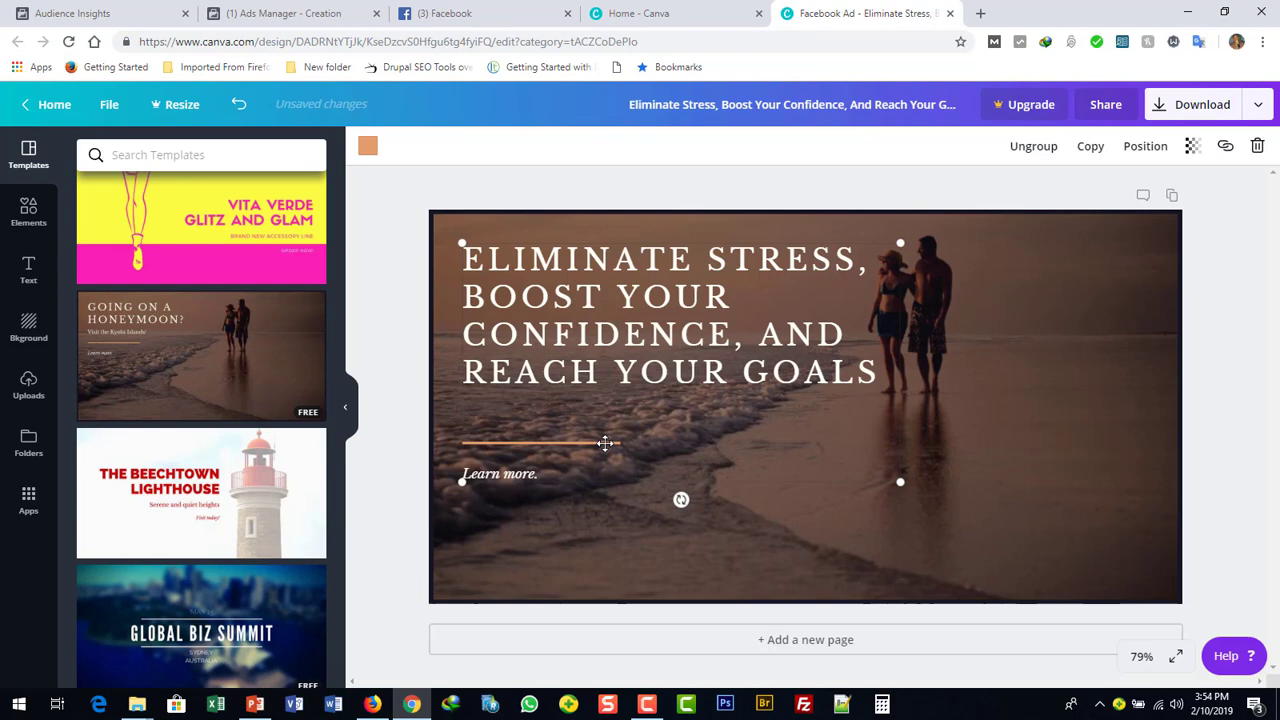
mouse_move(598, 443)
mouse_down()
mouse_move(608, 425)
mouse_move(587, 437)
mouse_up()
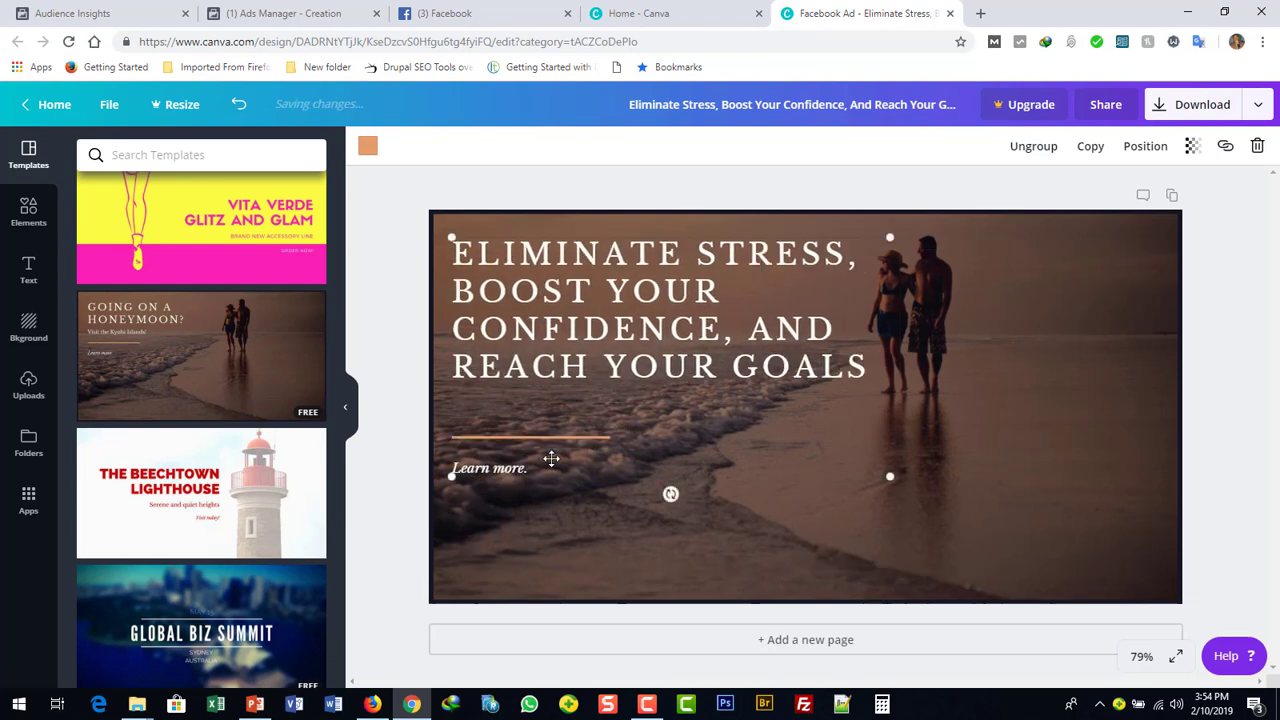
double_click(530, 467)
click(549, 438)
key(Delete)
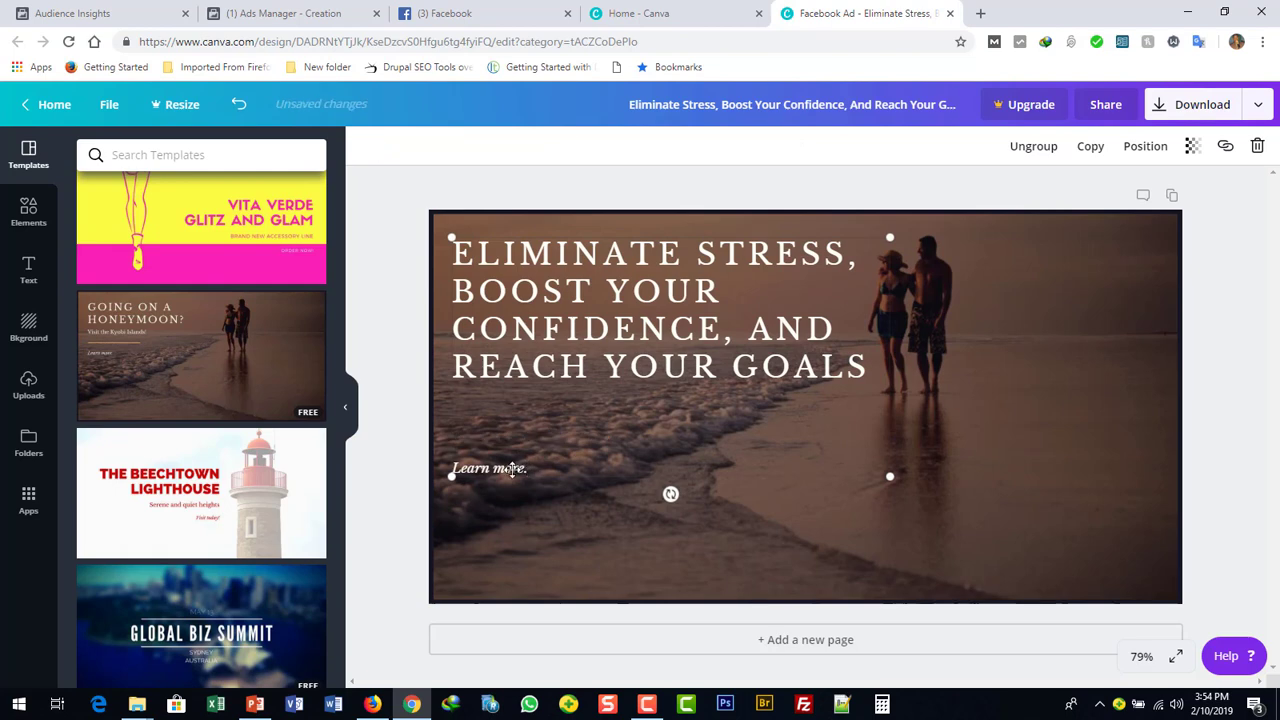
Step: Delete the "Learn more." text below the headline
click(512, 470)
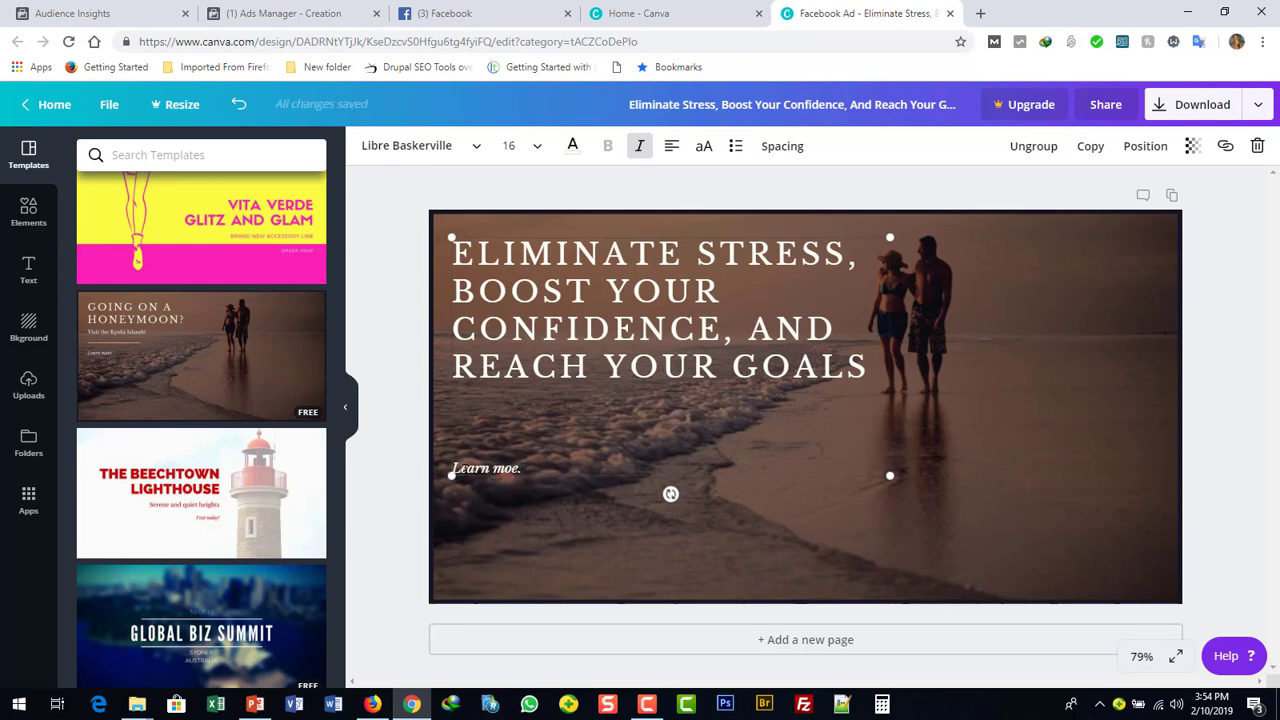
click(520, 467)
drag(521, 467, 443, 477)
key(BackSpace)
Step: Move the headline slightly down the image and replace the word "AND" in it with "&"
drag(513, 257, 512, 302)
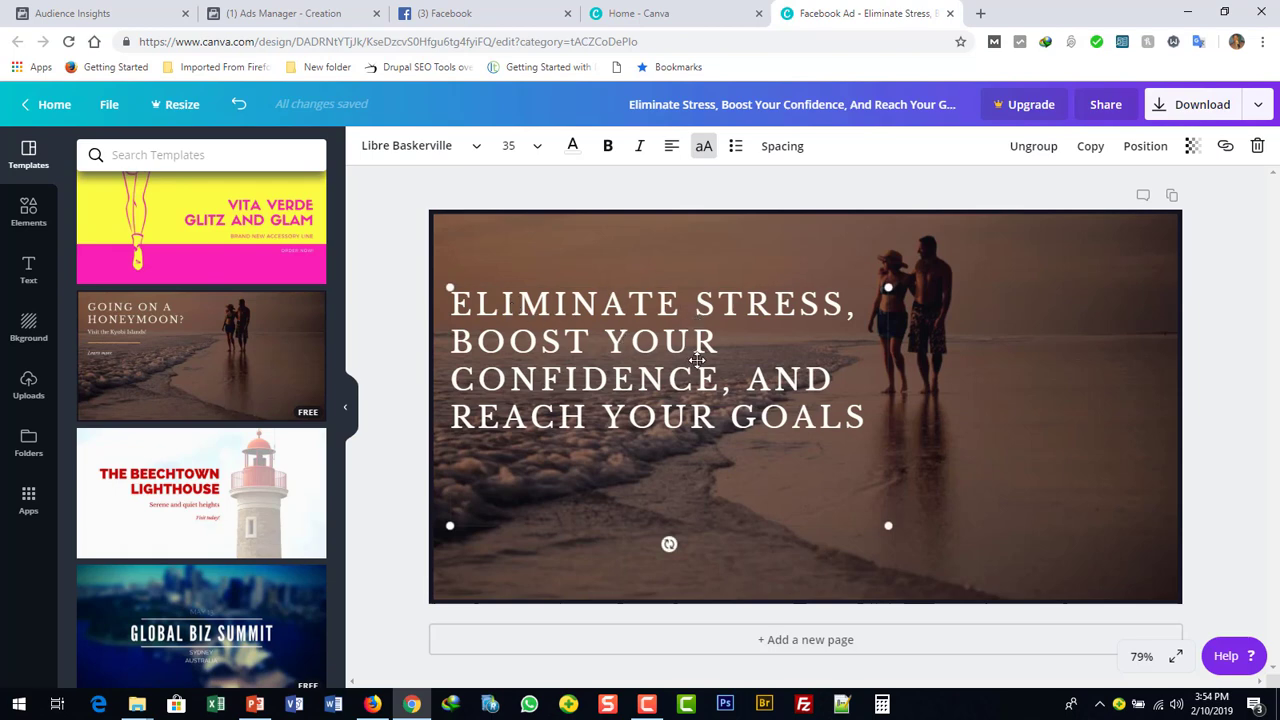
double_click(754, 384)
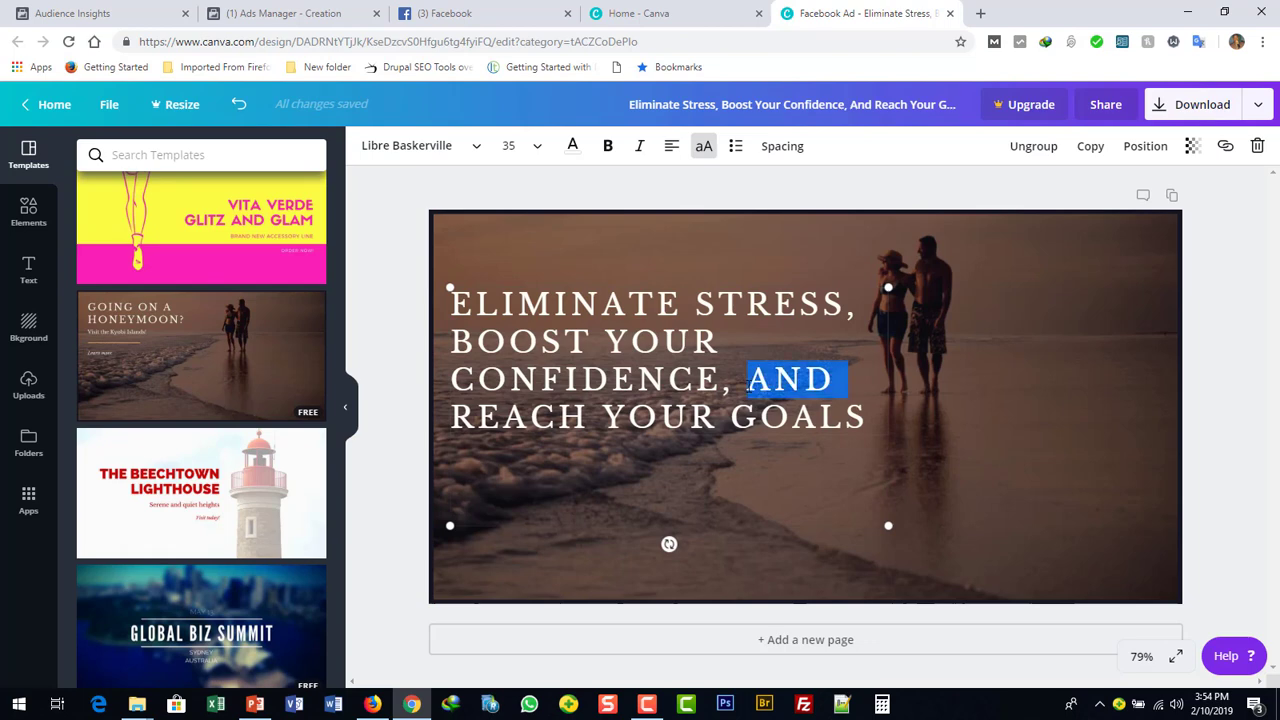
text(&)
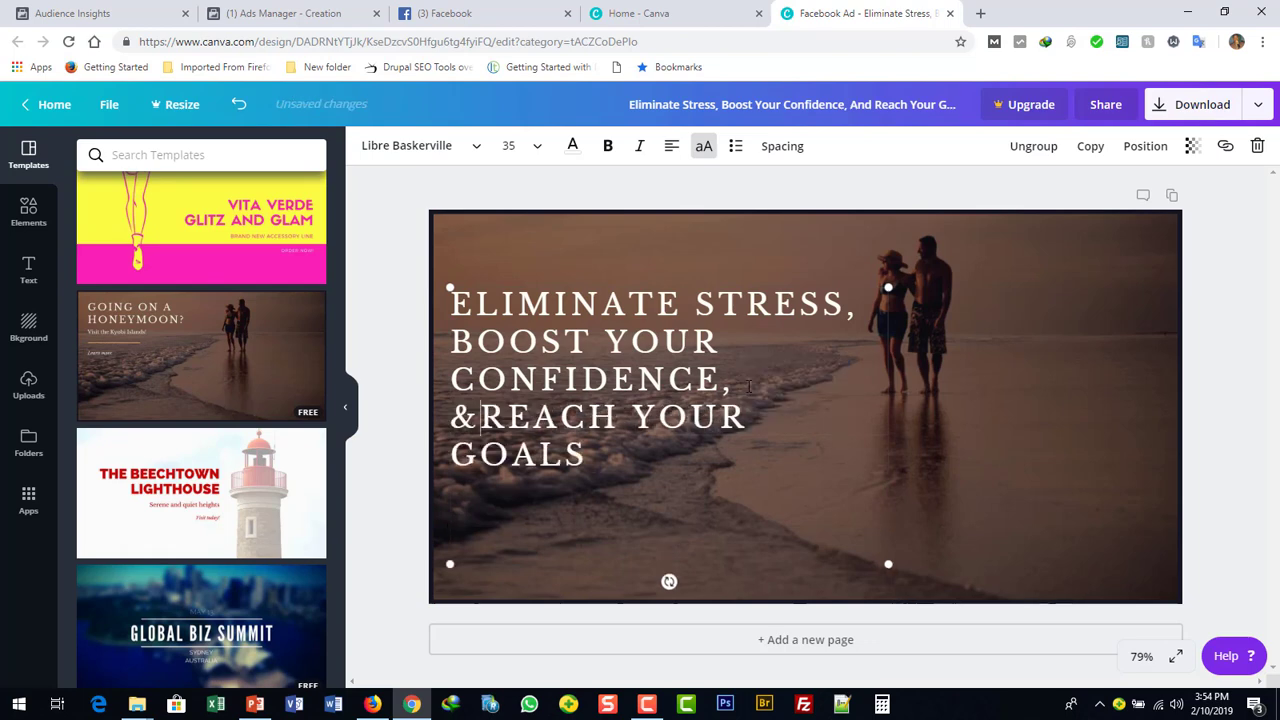
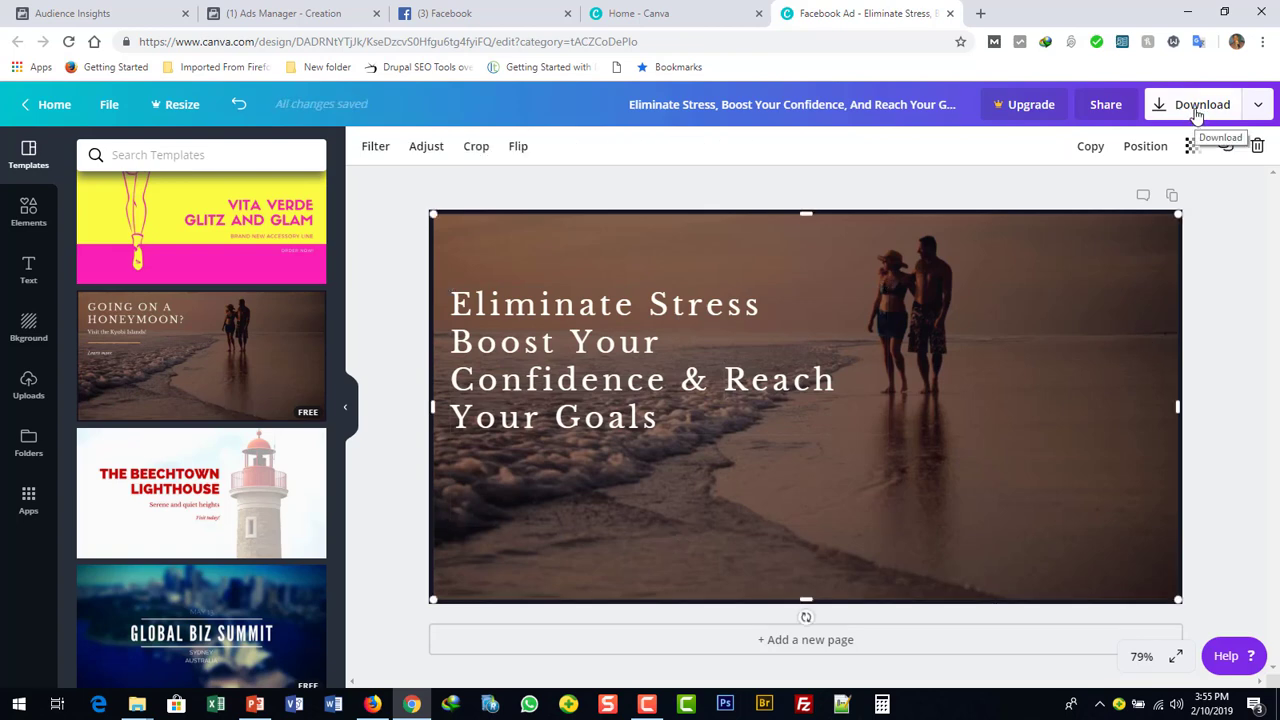
Step: Download the finished ad design as a PNG file
click(1260, 106)
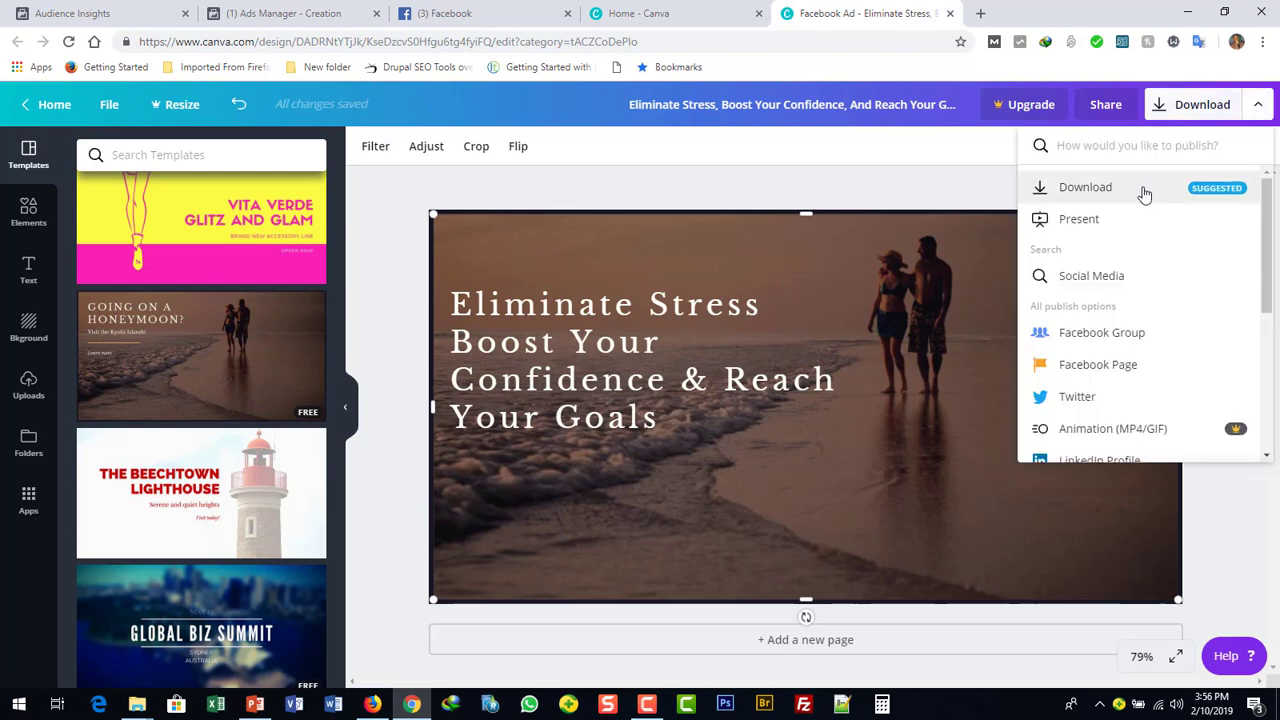
click(1085, 188)
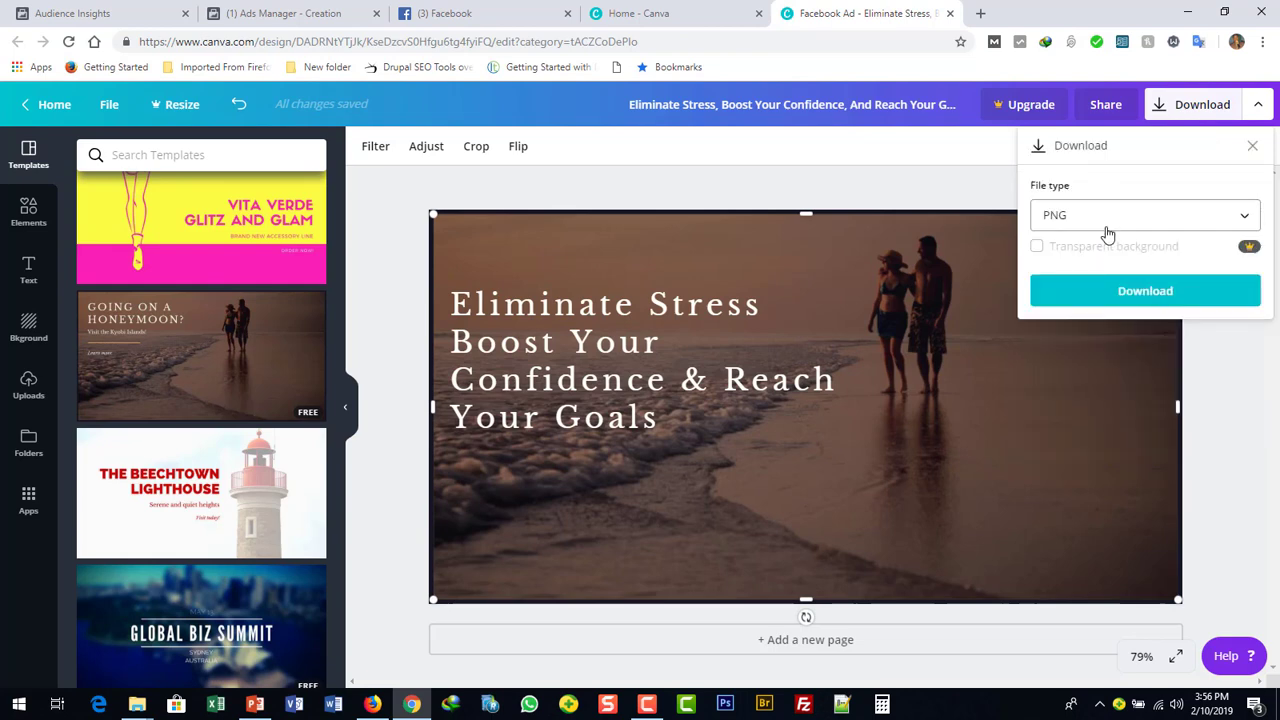
click(1133, 292)
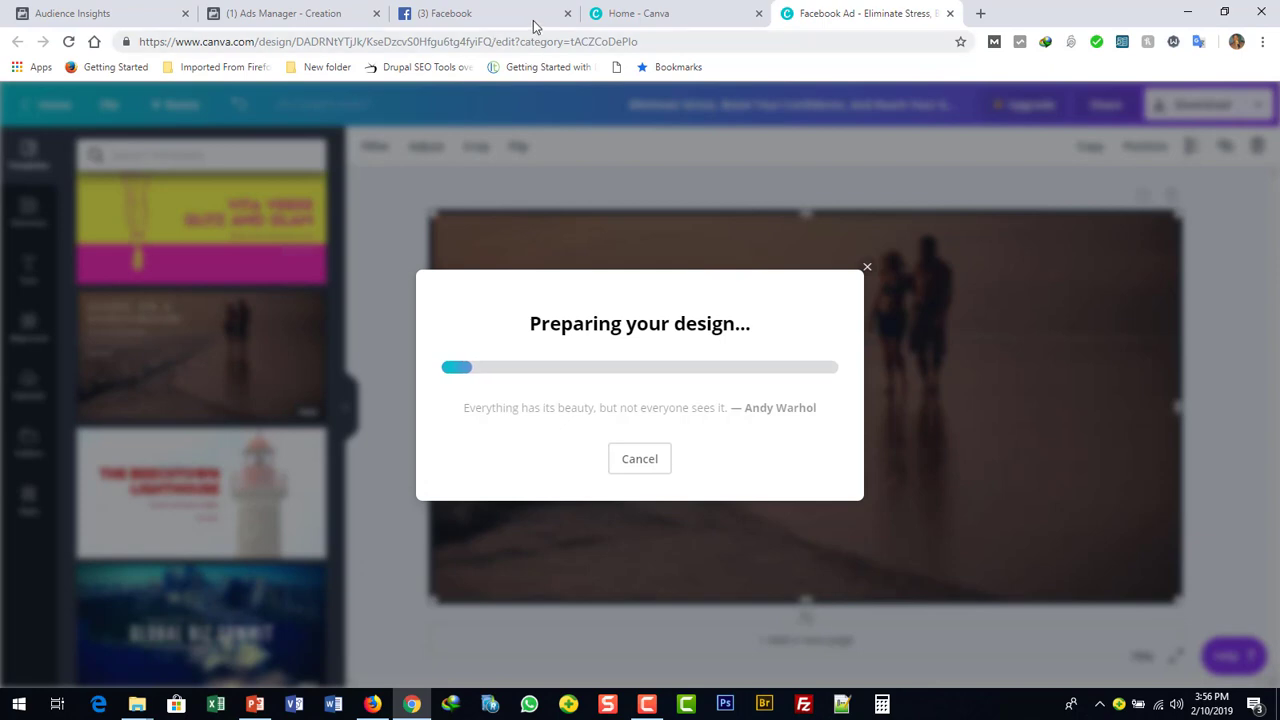
Step: Switch to Ads Manager and add the 1200 × 628 campaign image from the account's image library to the ad's media
click(305, 24)
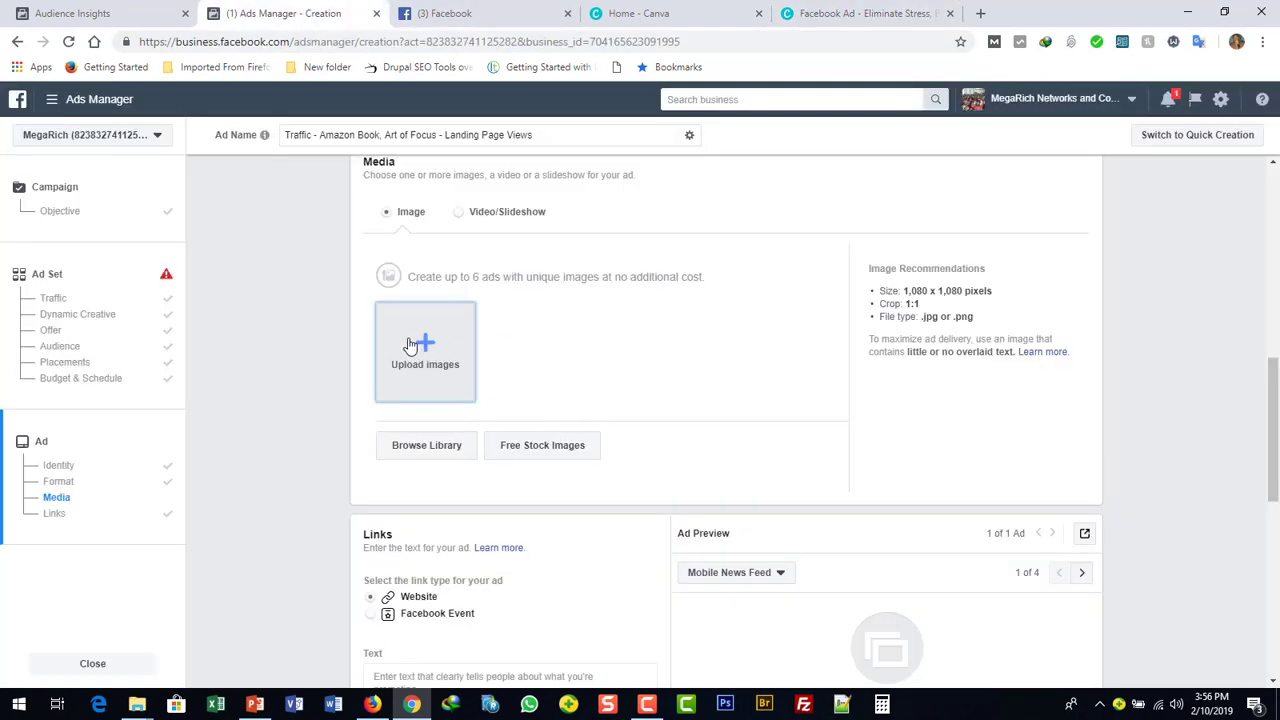
click(432, 448)
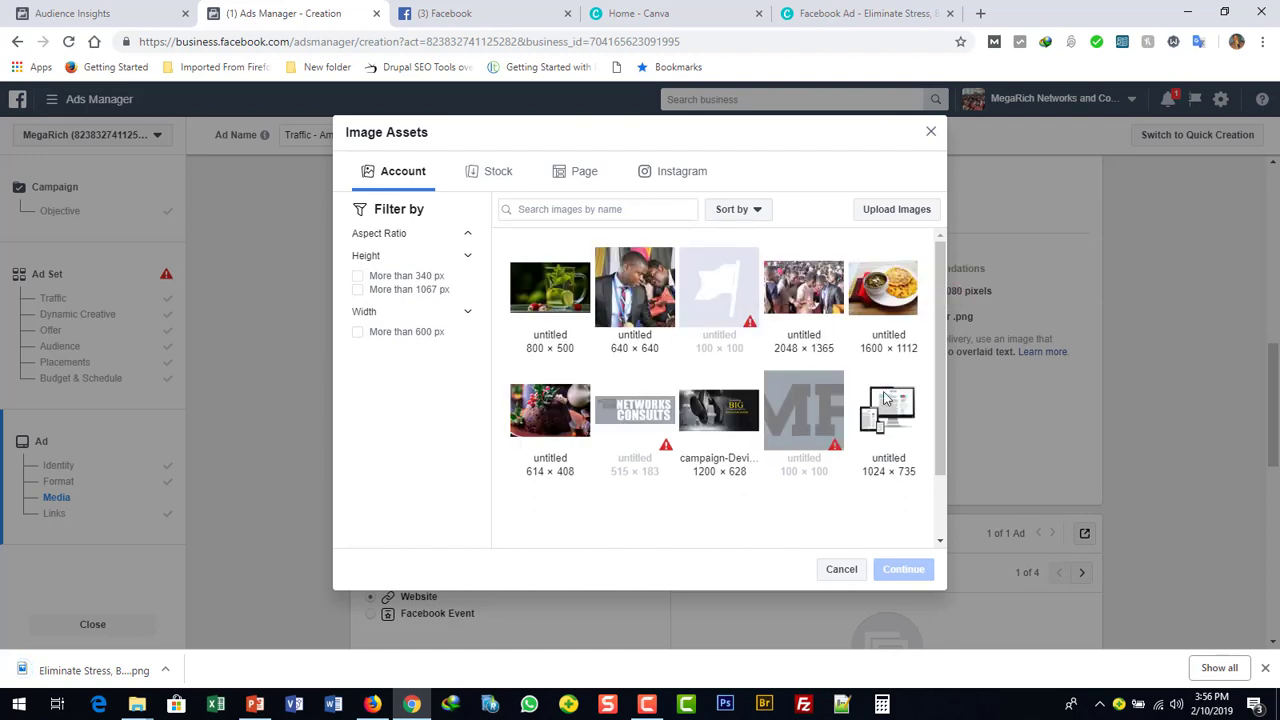
click(940, 516)
click(940, 250)
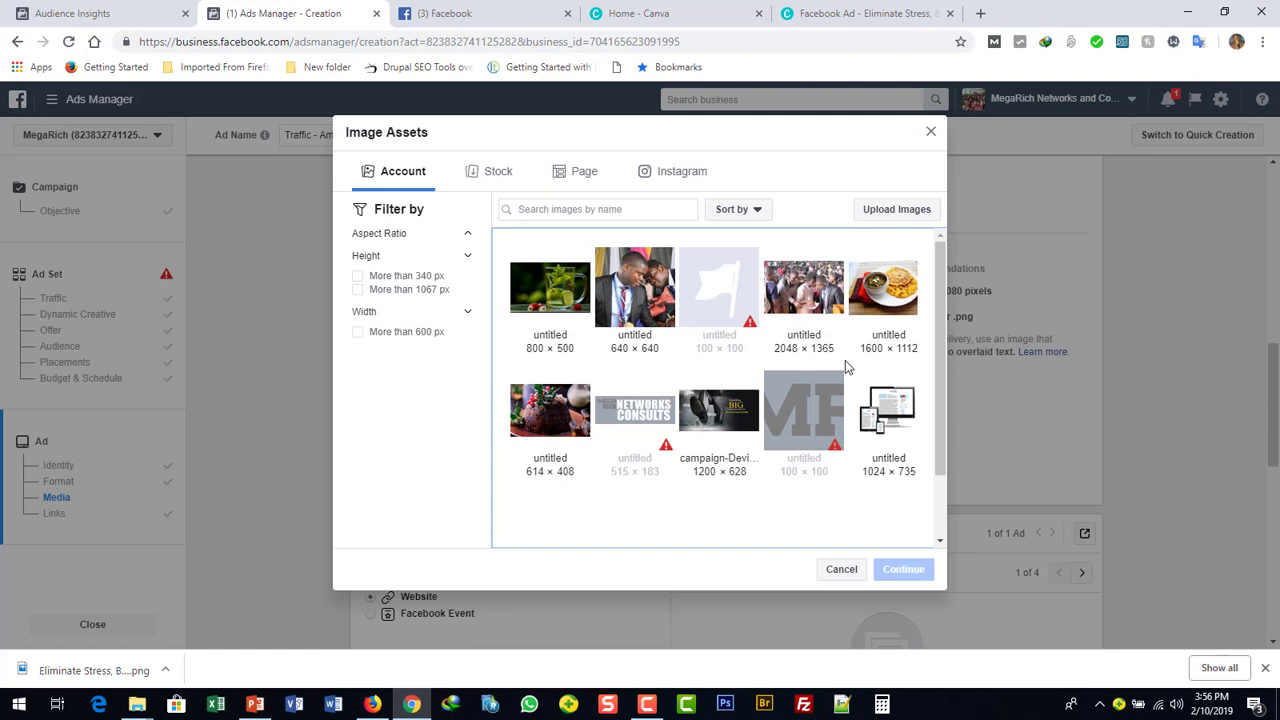
click(720, 420)
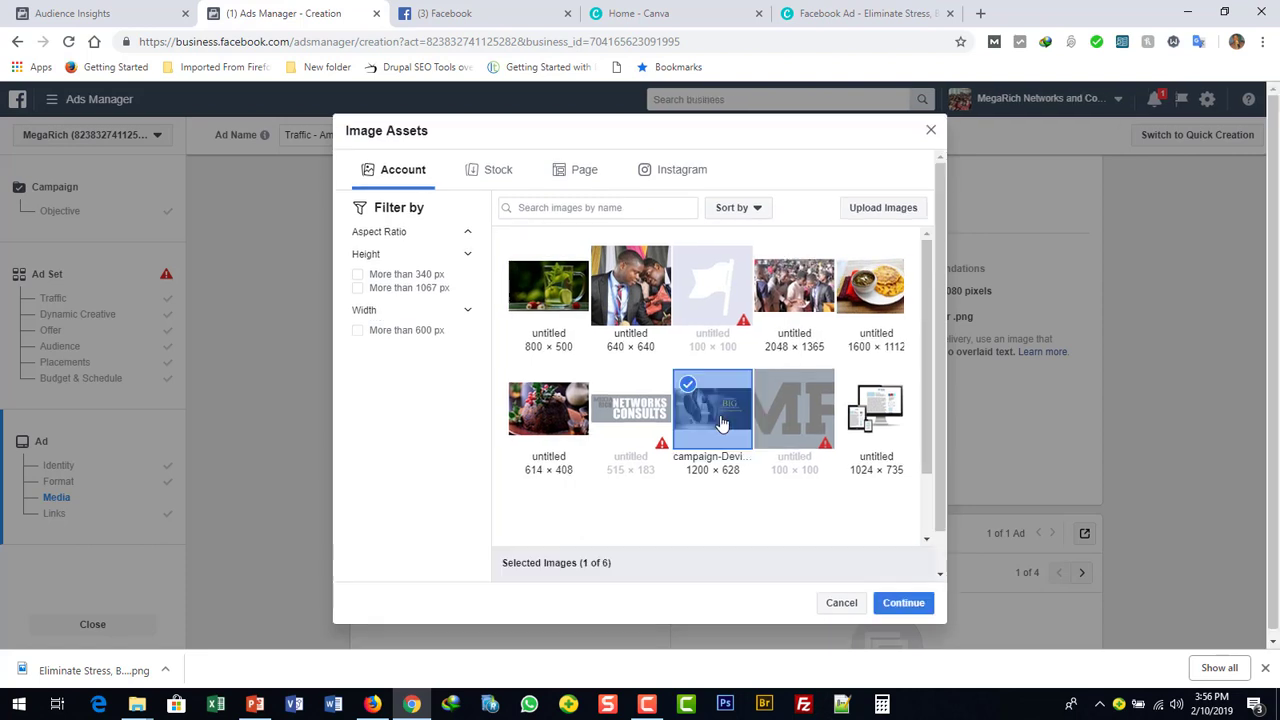
click(900, 603)
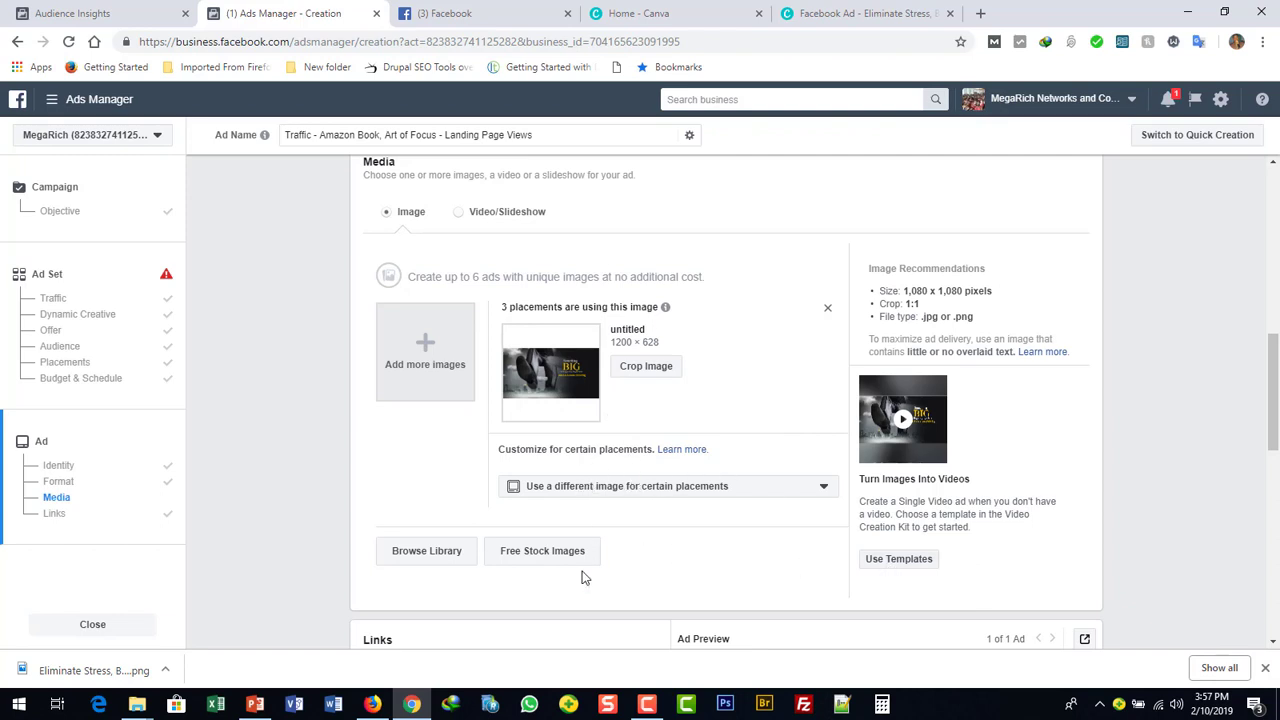
Step: Switch to the Canva design, dismiss the trial offer, and set downloaded PNG files to always open automatically
click(846, 14)
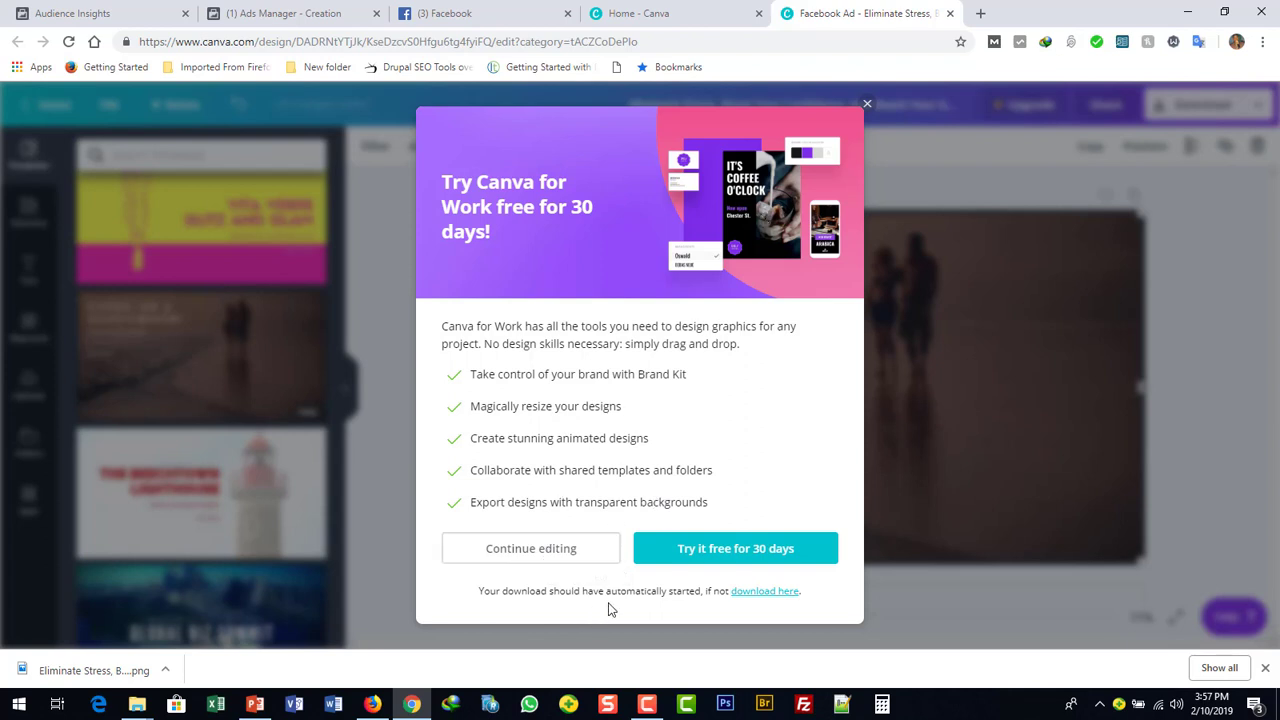
click(563, 557)
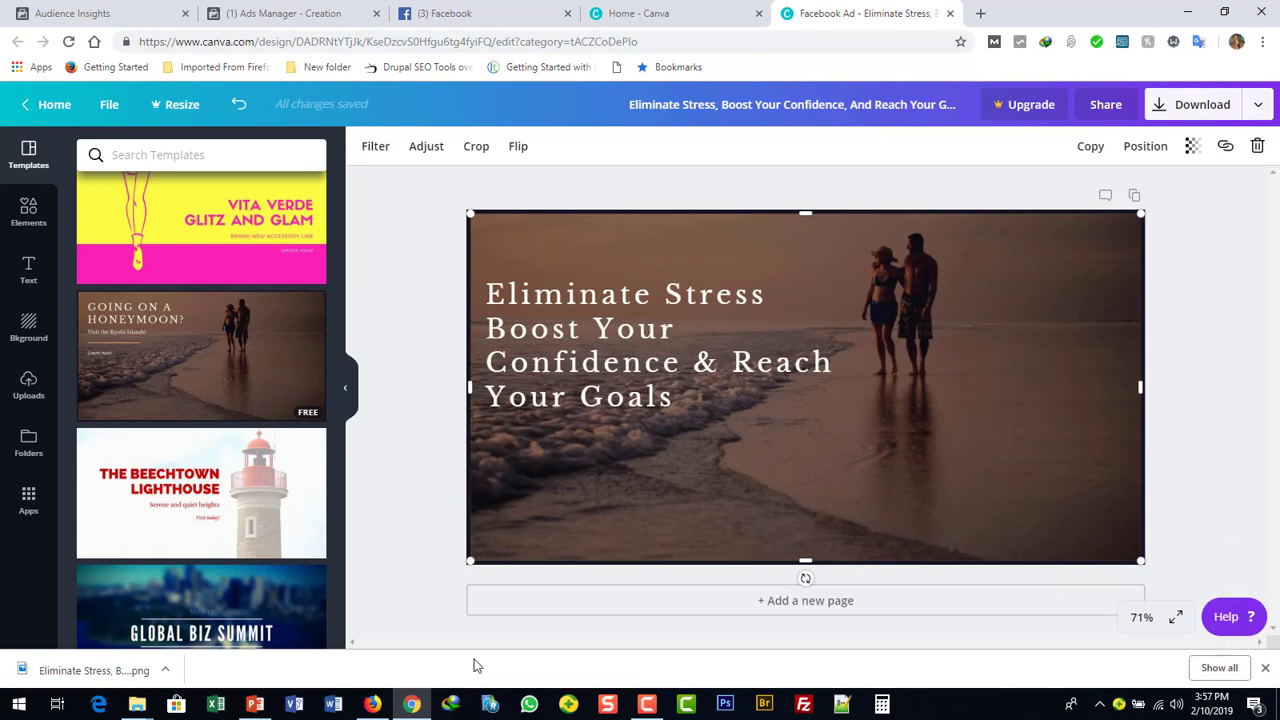
right_click(122, 676)
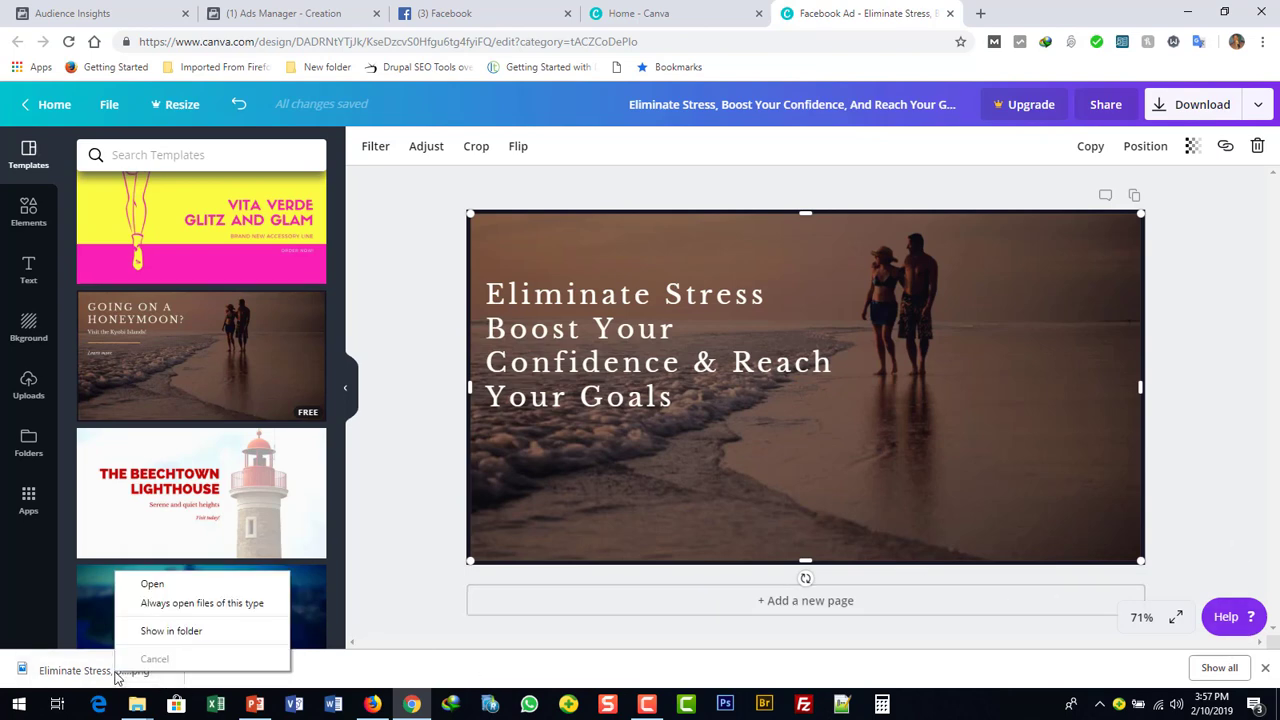
click(201, 604)
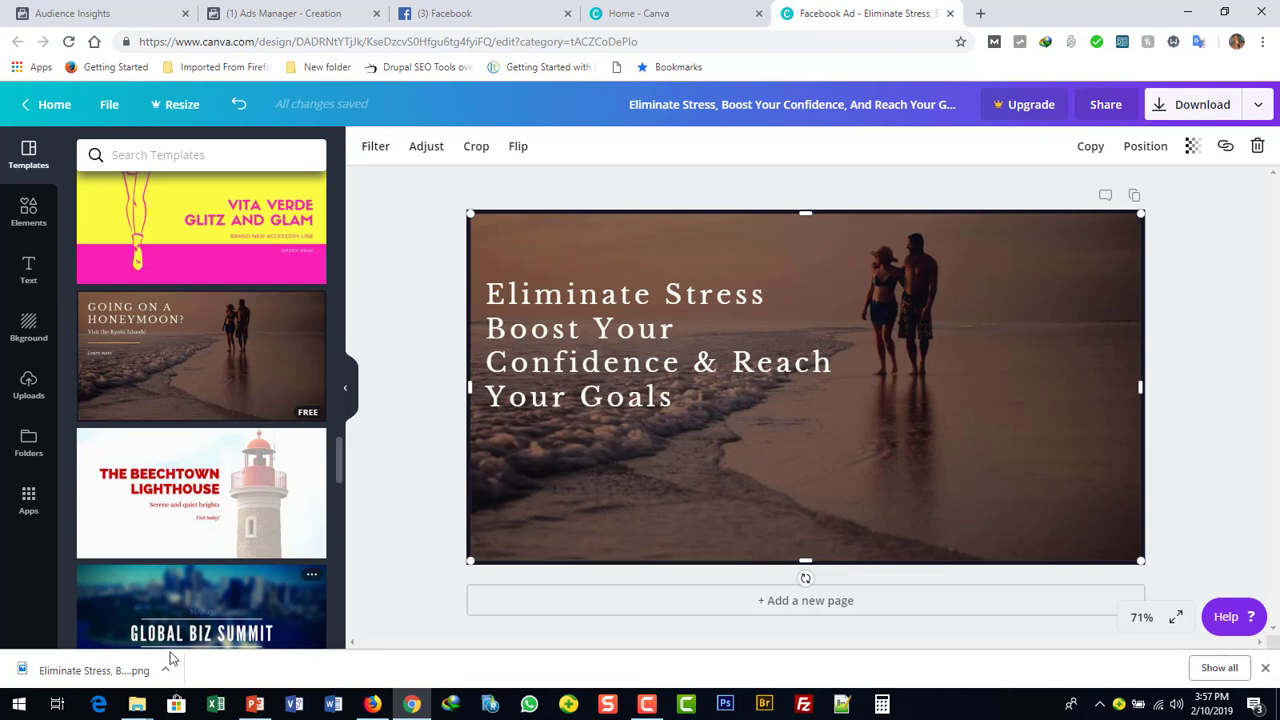
Step: Show the downloaded "Eliminate Stress, Boost Your Confidence, And Reach Your Goals" file in its folder and put it on the Desktop
right_click(113, 676)
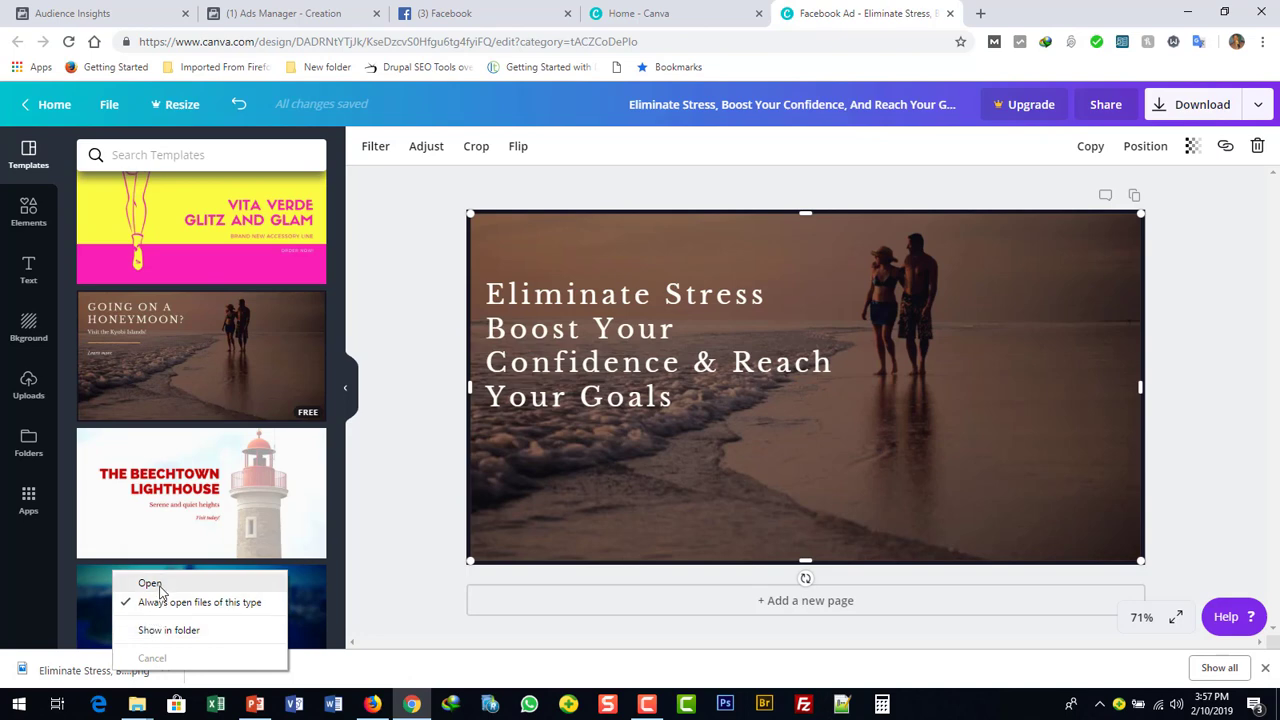
click(160, 630)
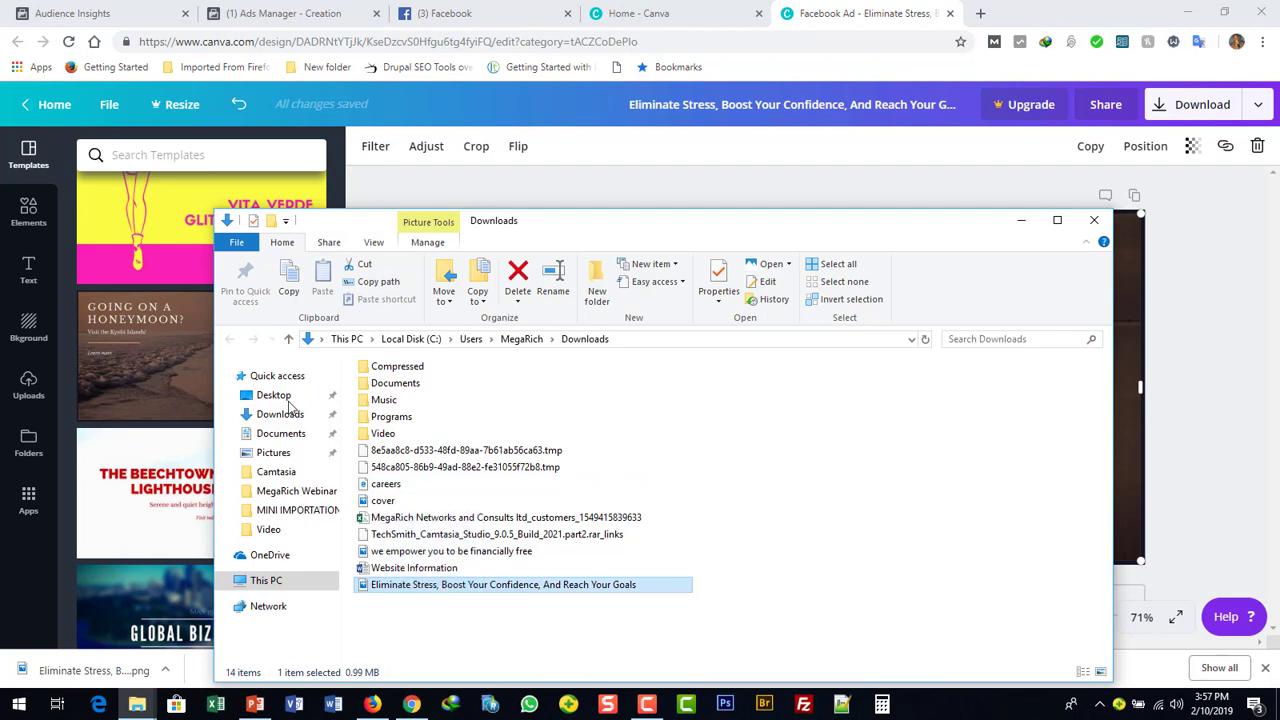
drag(288, 405, 283, 400)
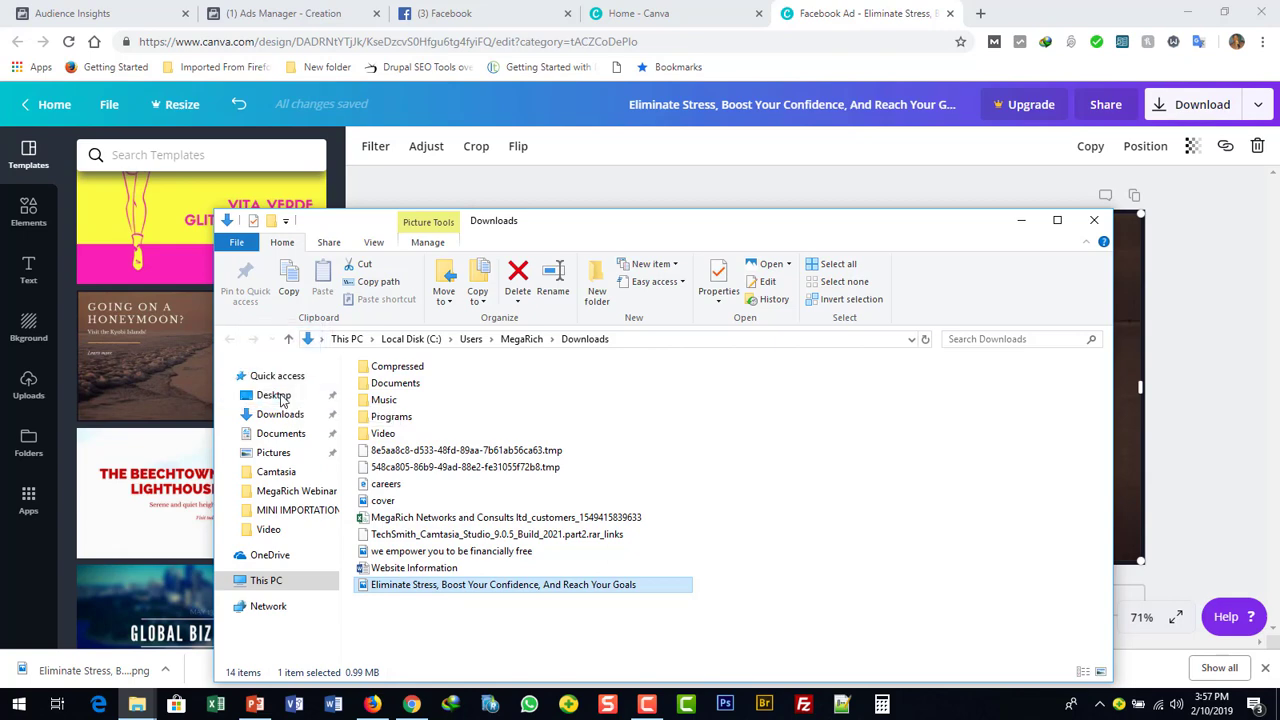
click(1188, 237)
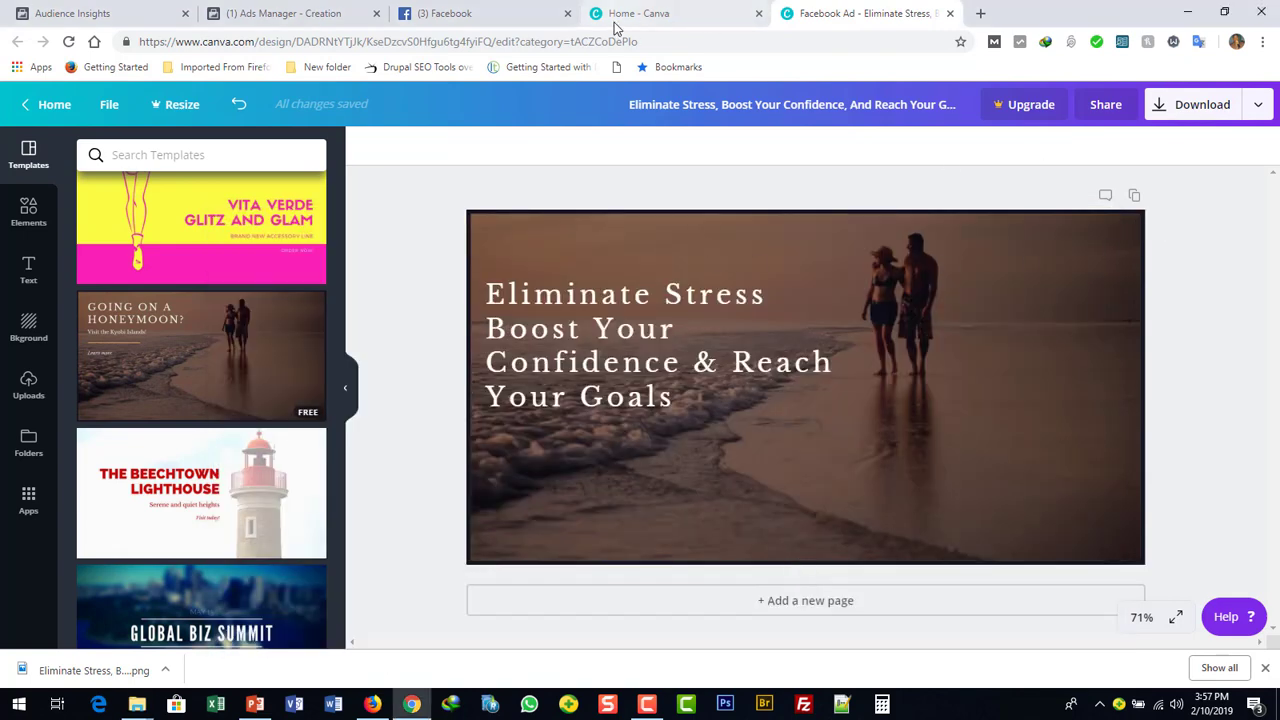
Step: Switch to Ads Manager and add a free stock image of people working with papers at a desk to the ad's media
click(323, 13)
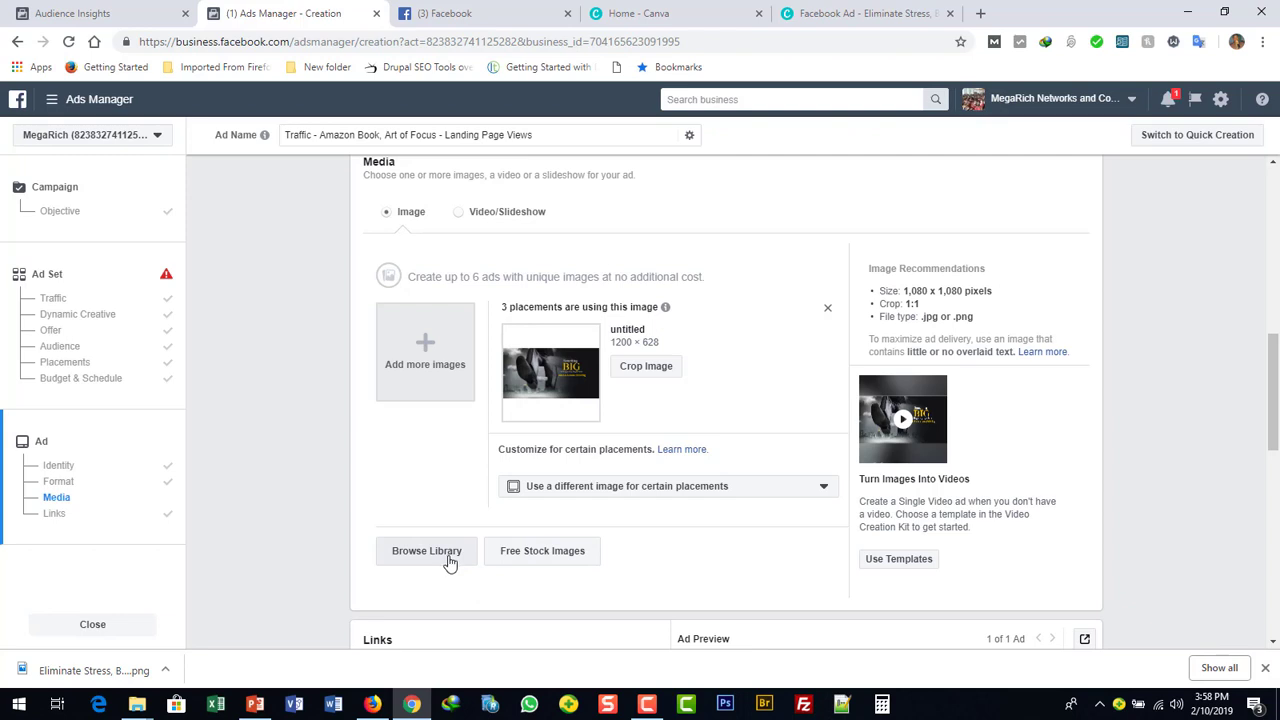
click(545, 556)
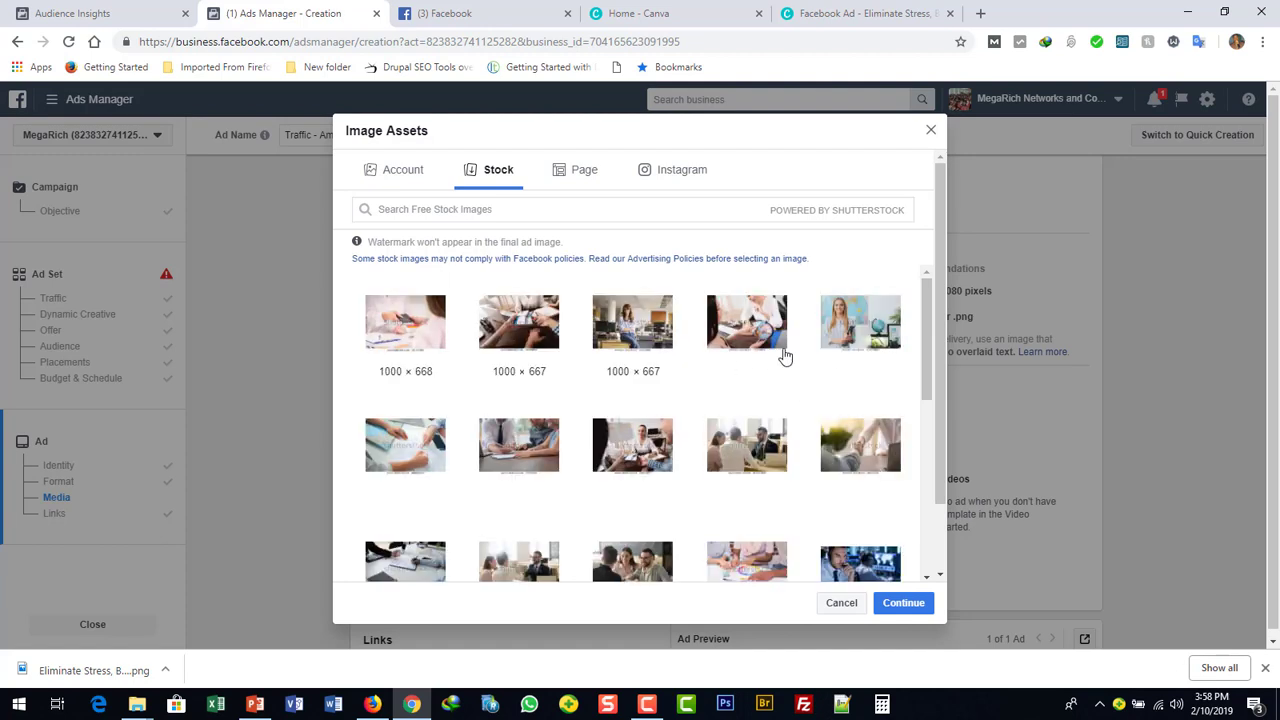
drag(927, 360, 927, 406)
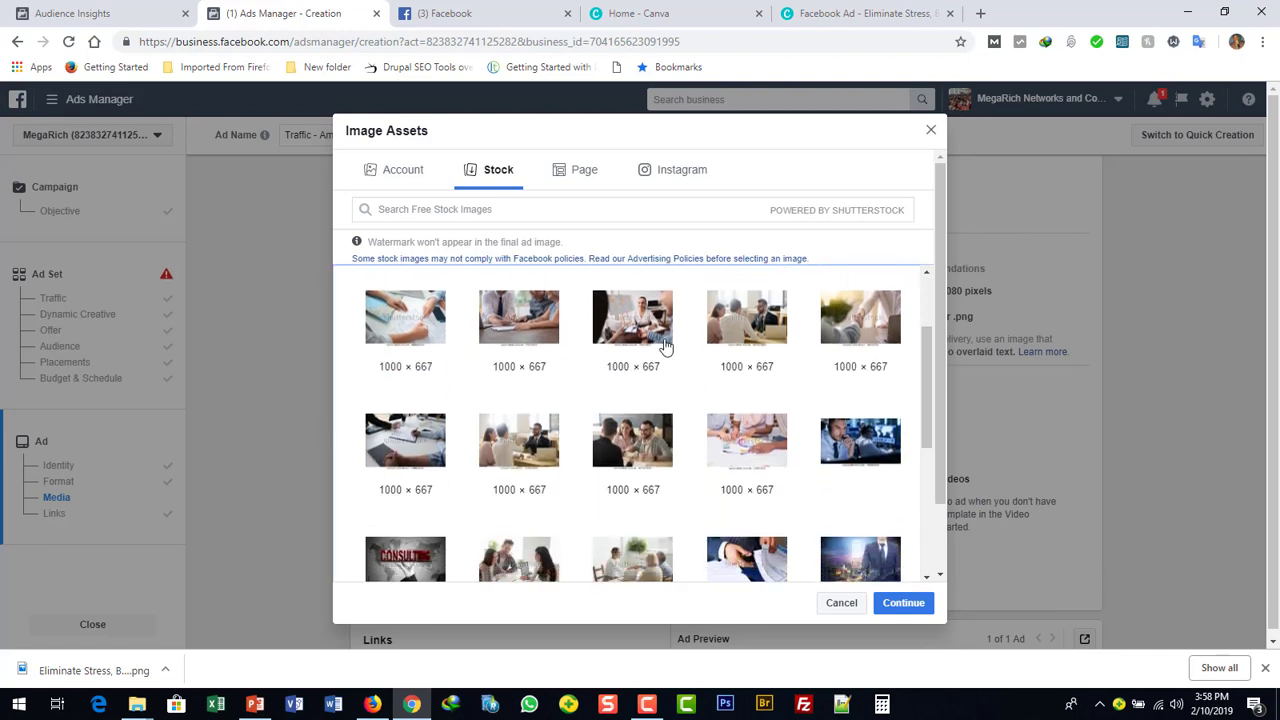
drag(925, 369, 935, 498)
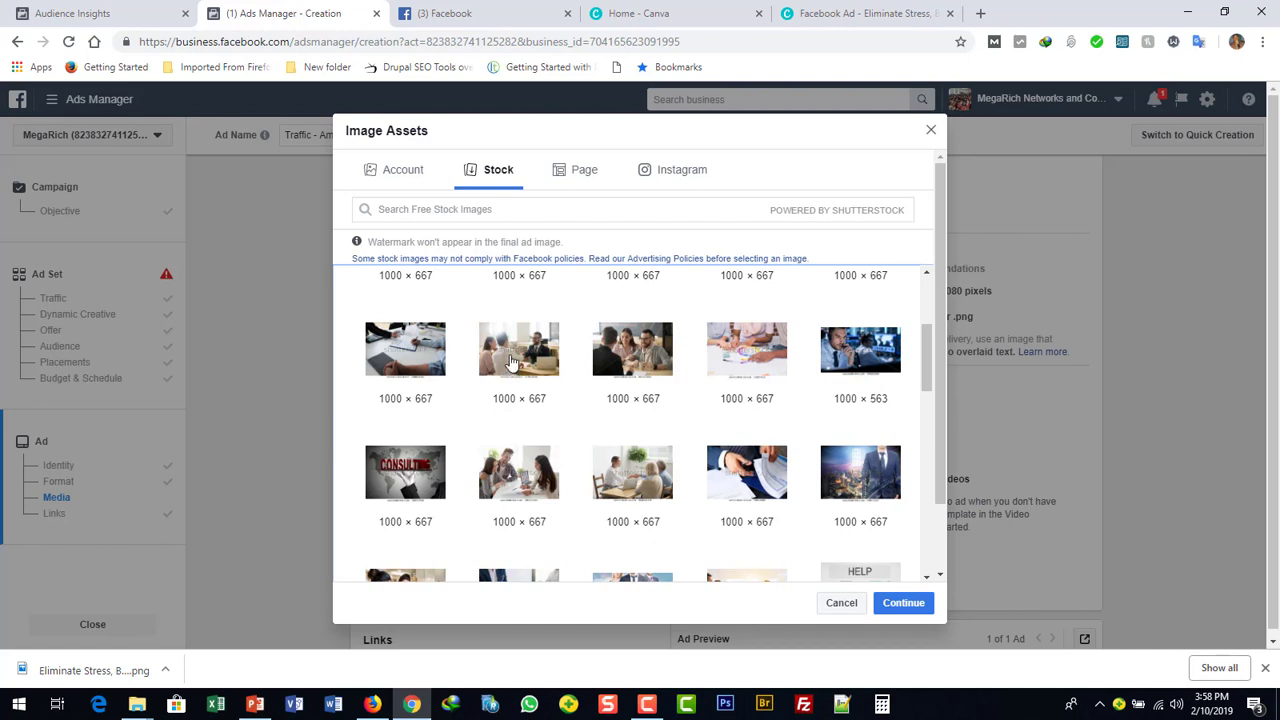
click(405, 348)
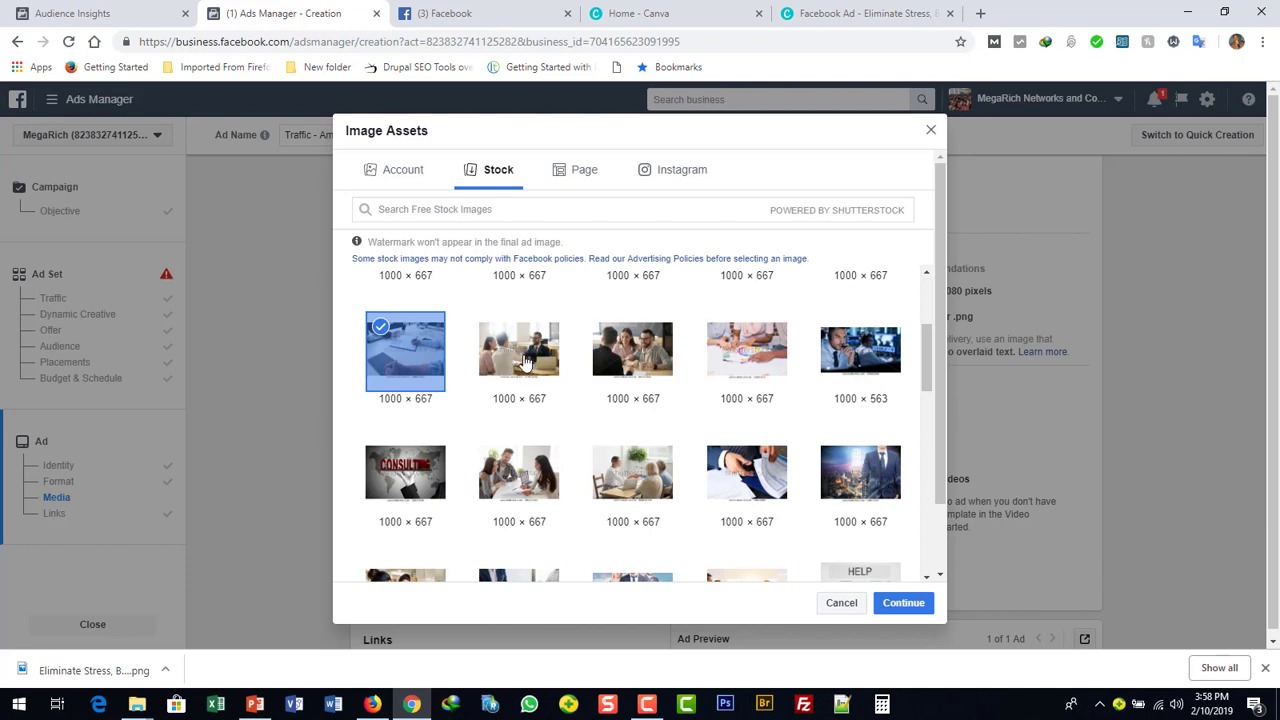
click(904, 605)
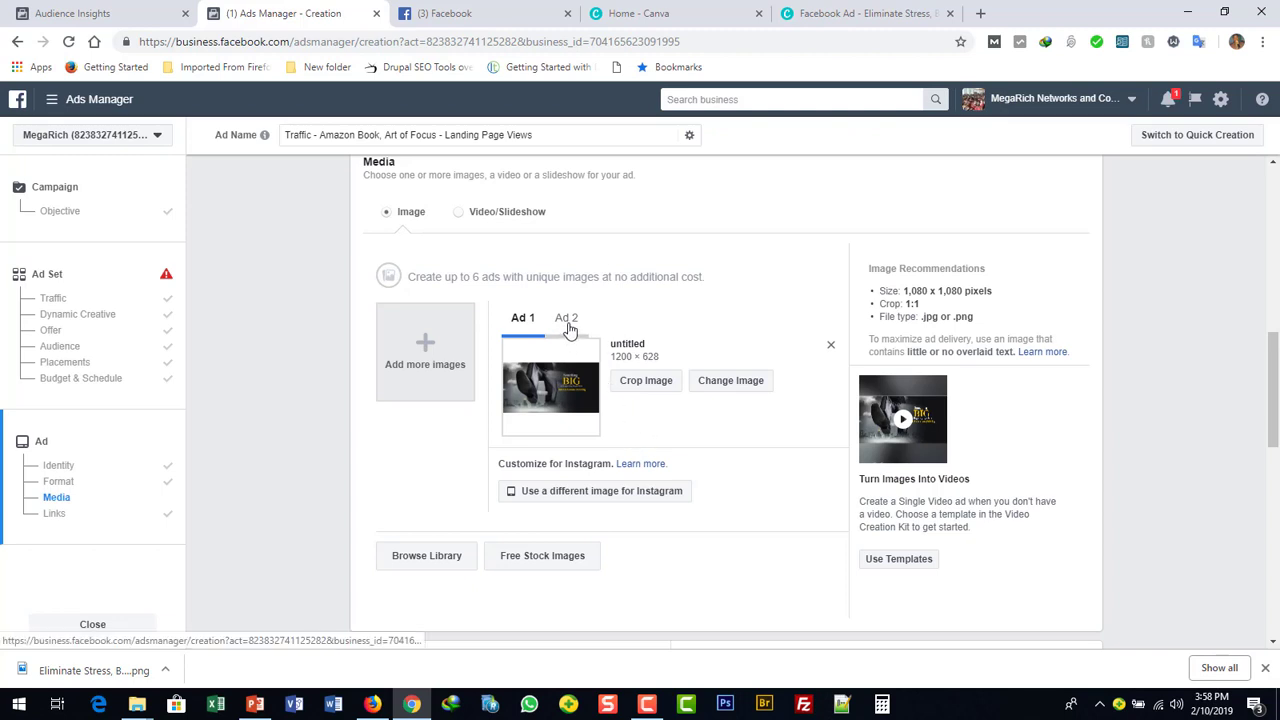
Step: Remove both the 1200 × 628 campaign image and the 1000 × 667 stock image from the ad's media
click(830, 347)
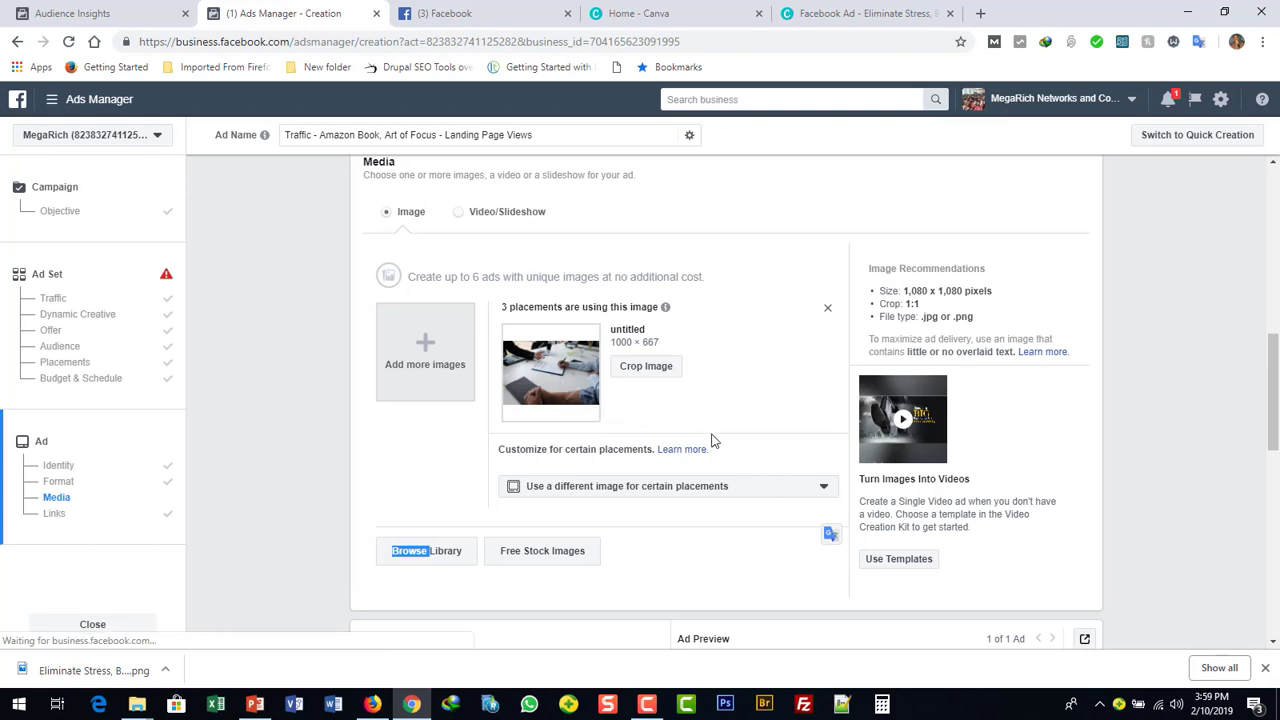
click(772, 401)
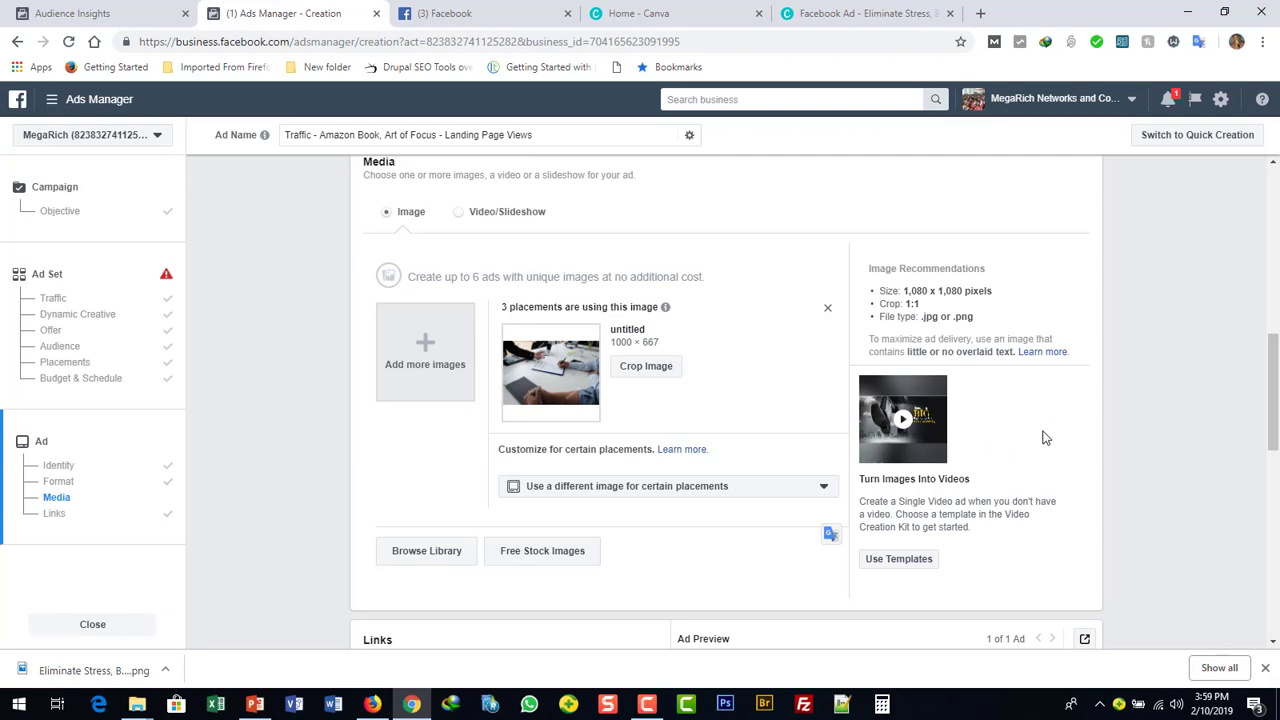
click(828, 311)
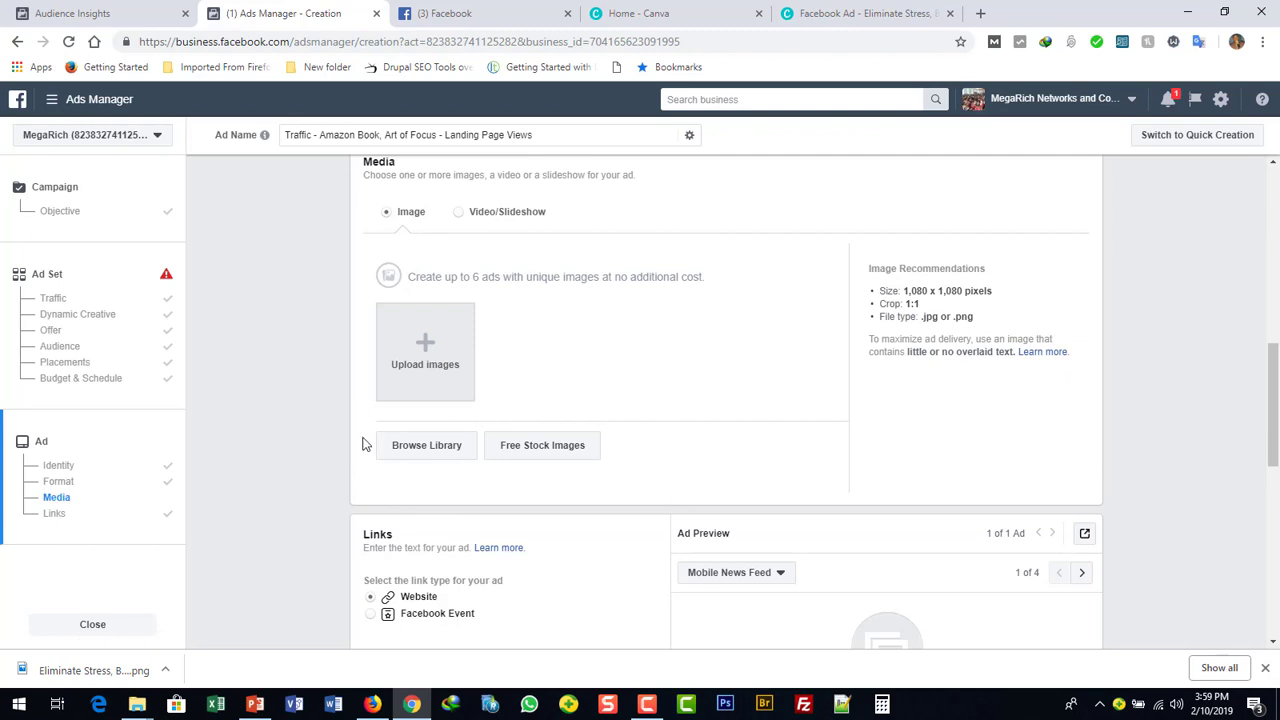
Step: Try to upload "Eliminate Stress, Boost Your Confidence, And Reach Your Goals" from the Desktop as the ad image
click(427, 365)
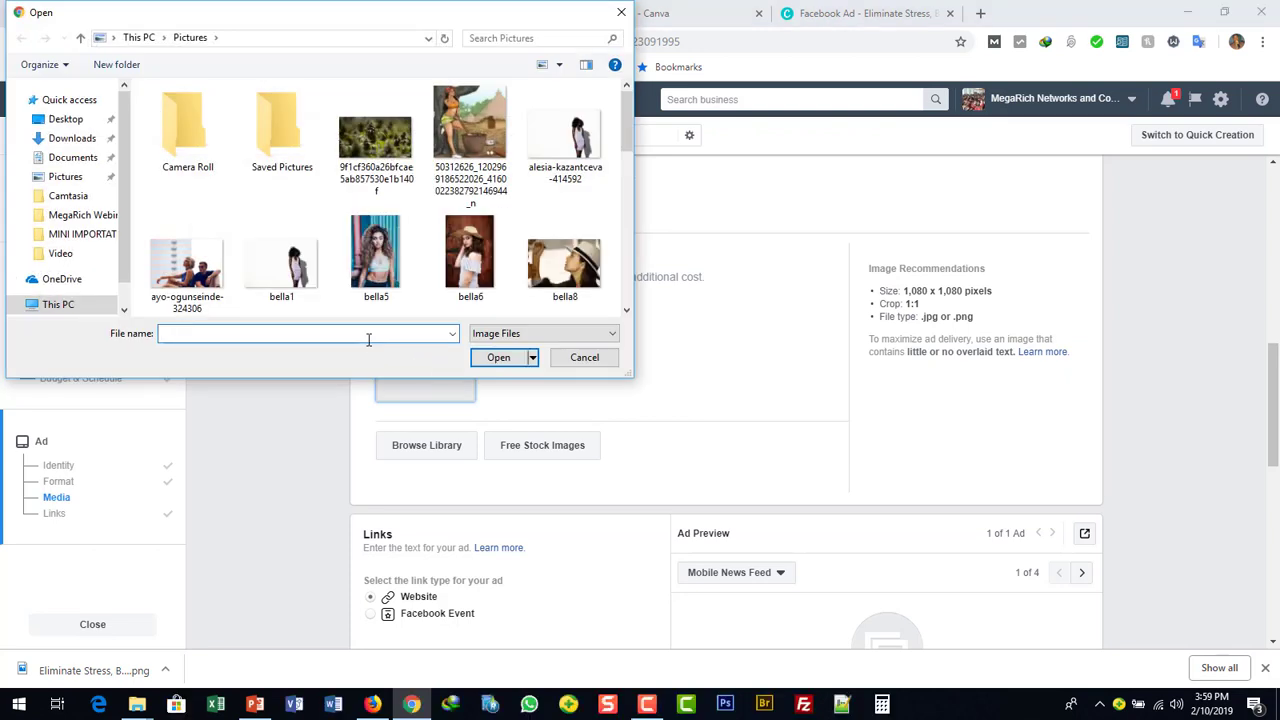
text(eli)
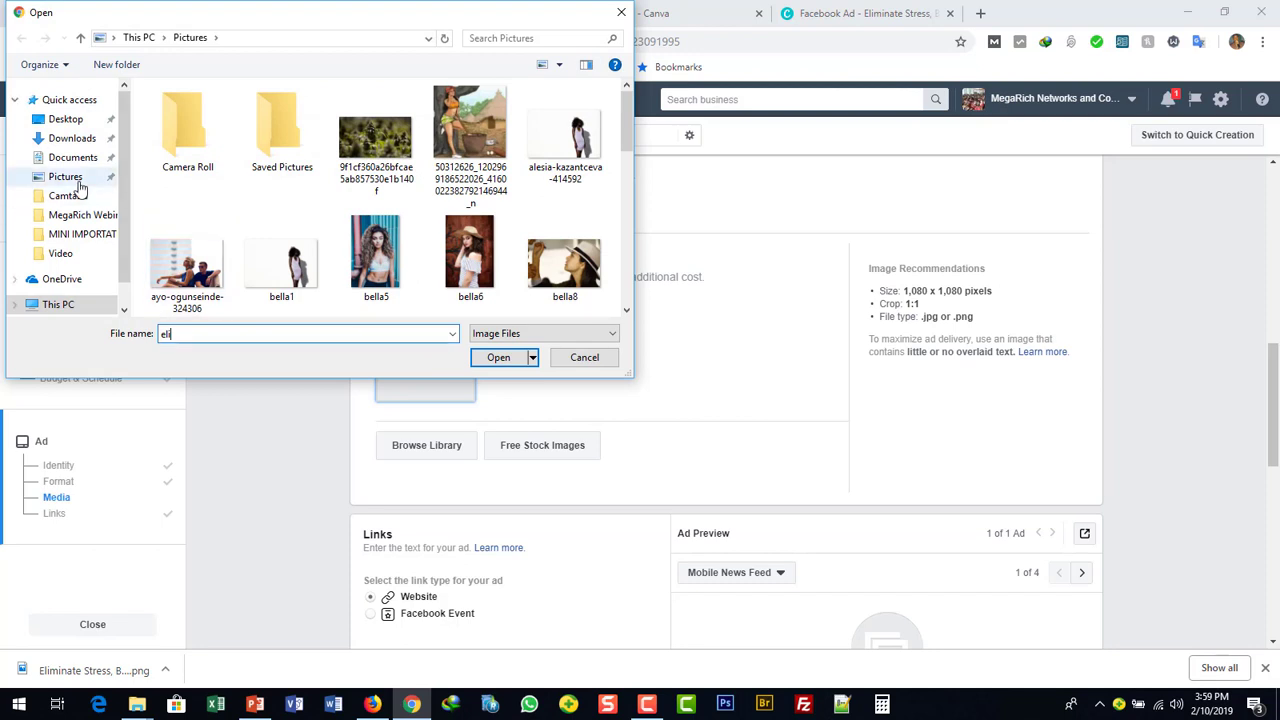
click(66, 119)
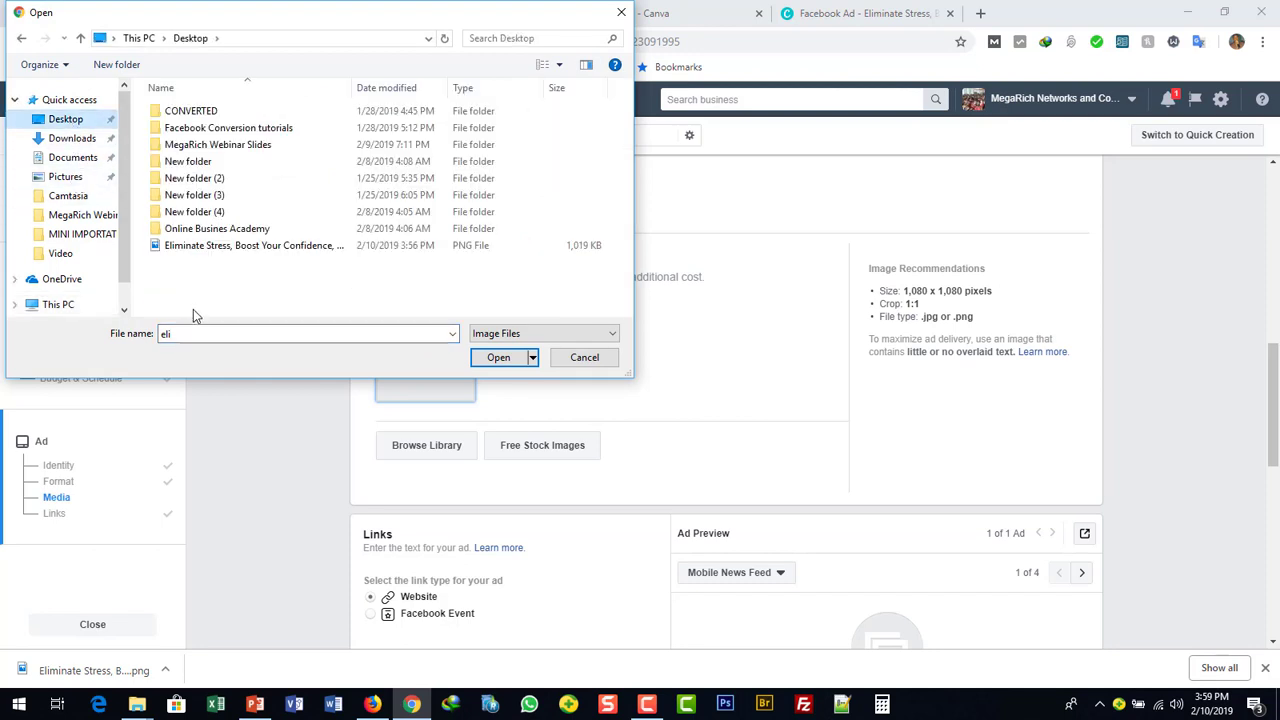
click(194, 252)
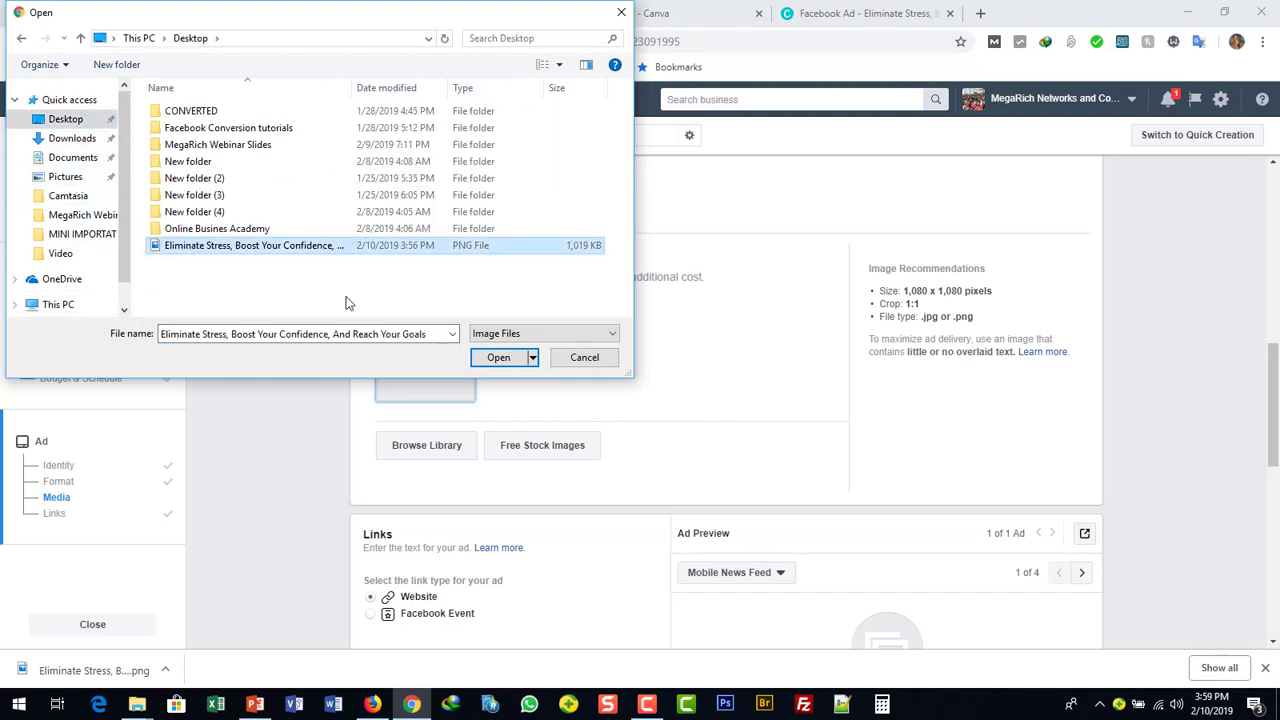
click(492, 360)
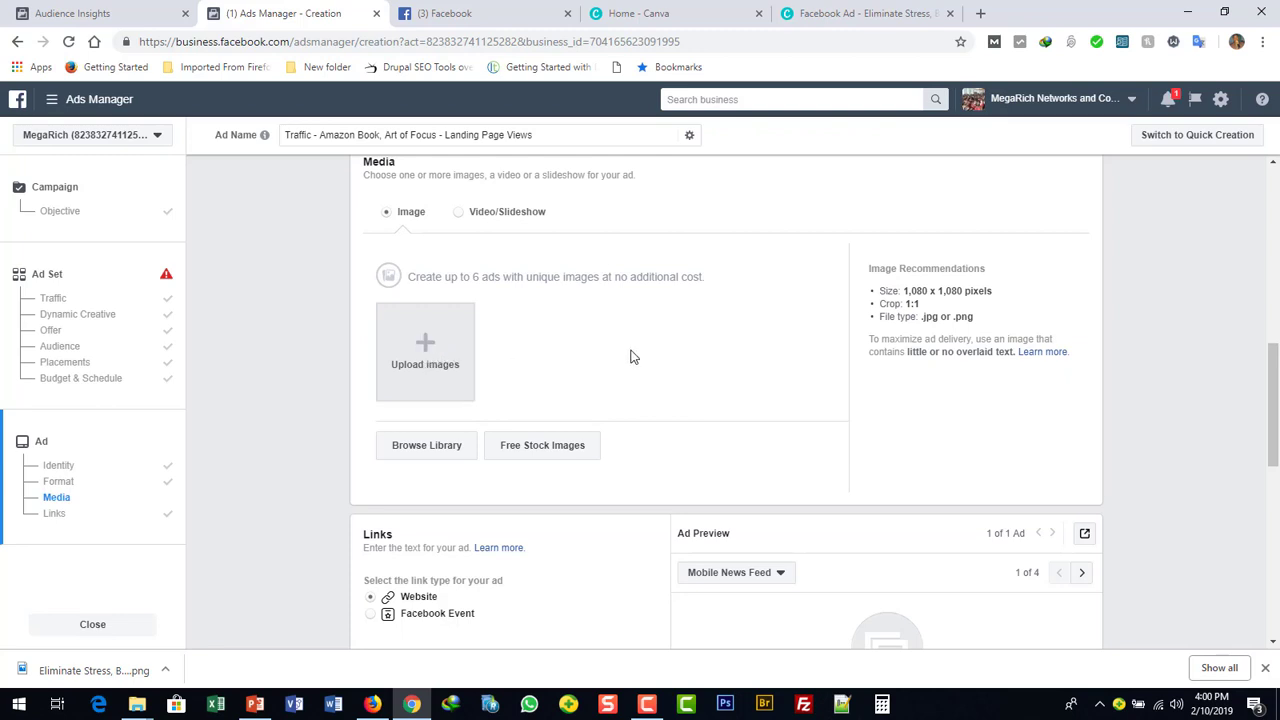
Step: Retry uploading the "Eliminate Stress" PNG from the Desktop to the ad's media
click(422, 348)
click(254, 248)
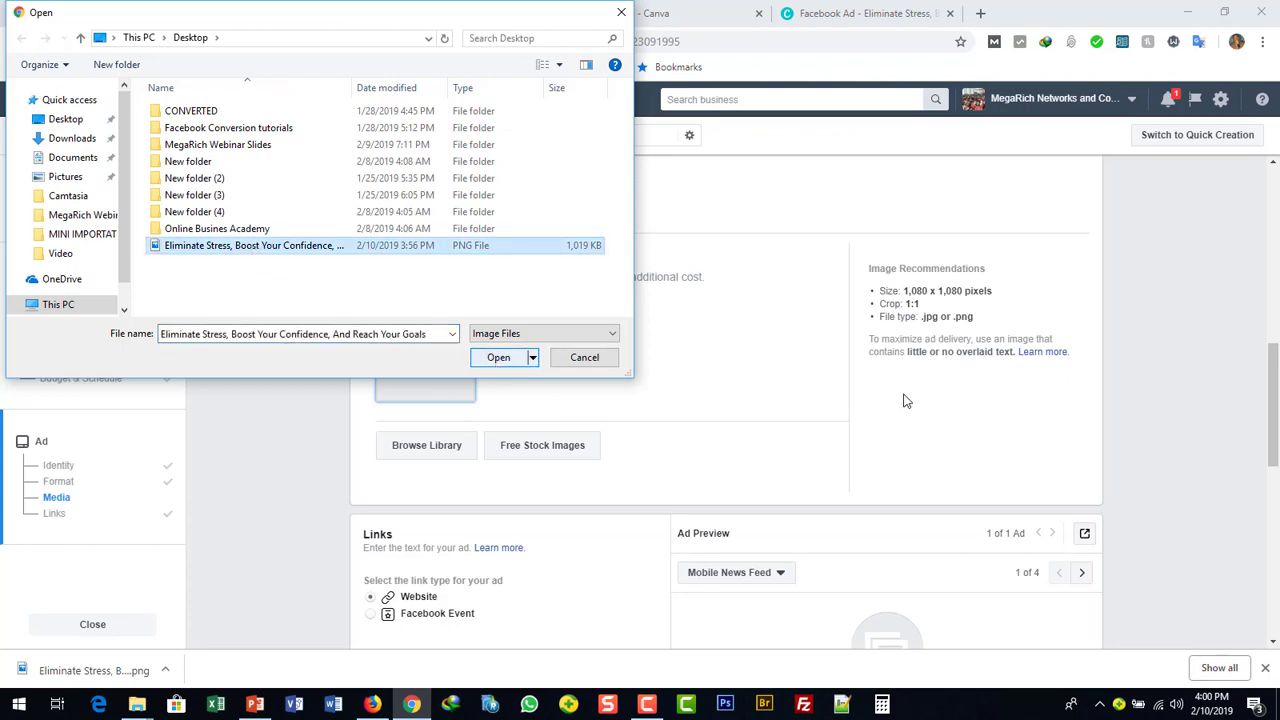
key(Return)
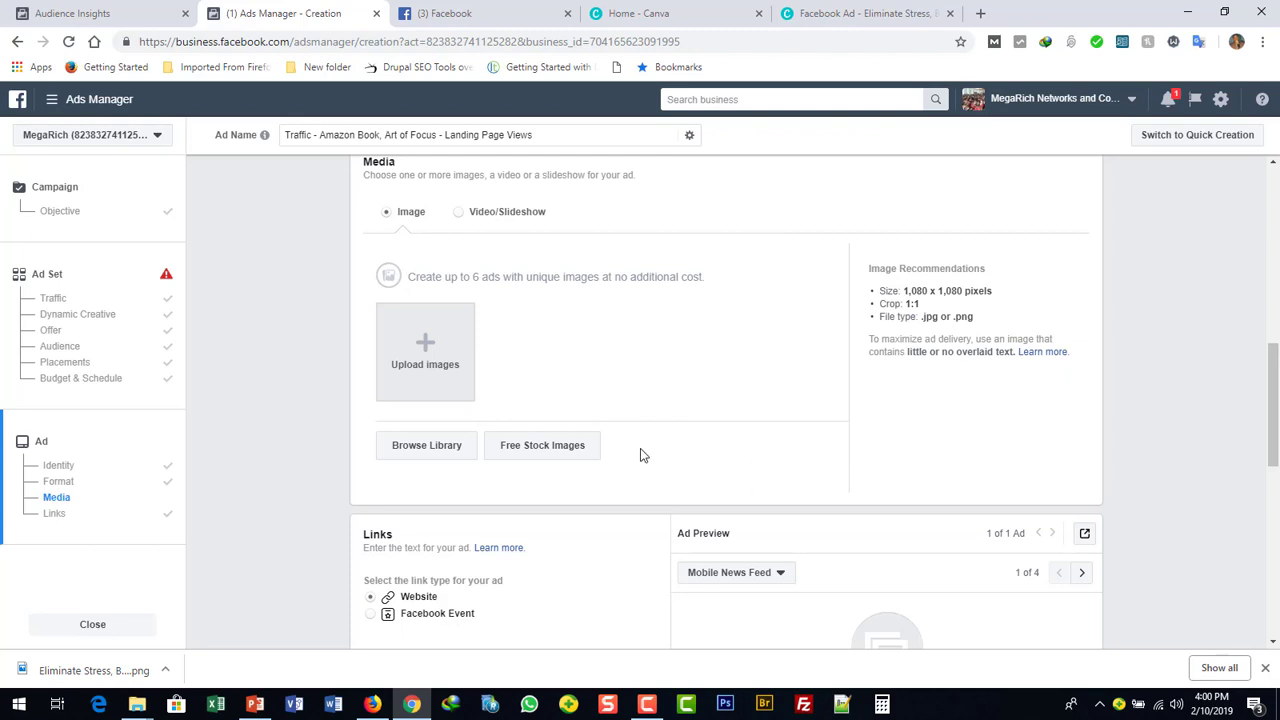
click(1274, 643)
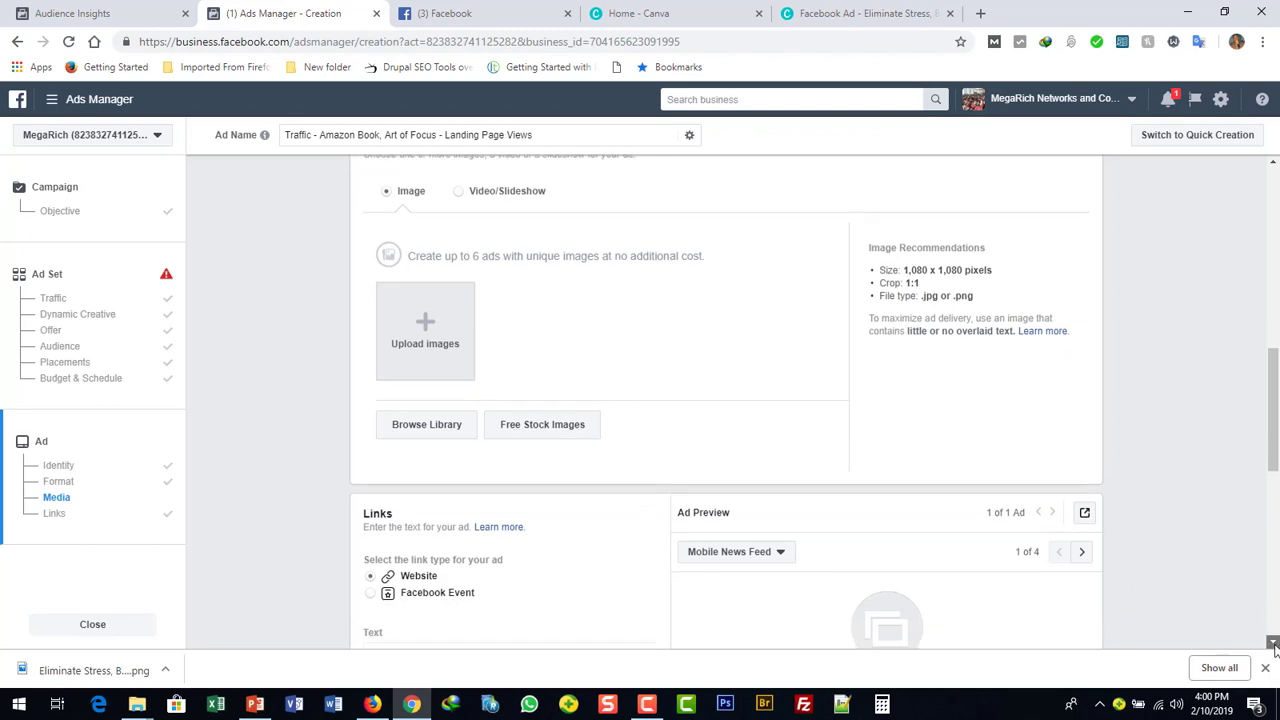
click(1275, 189)
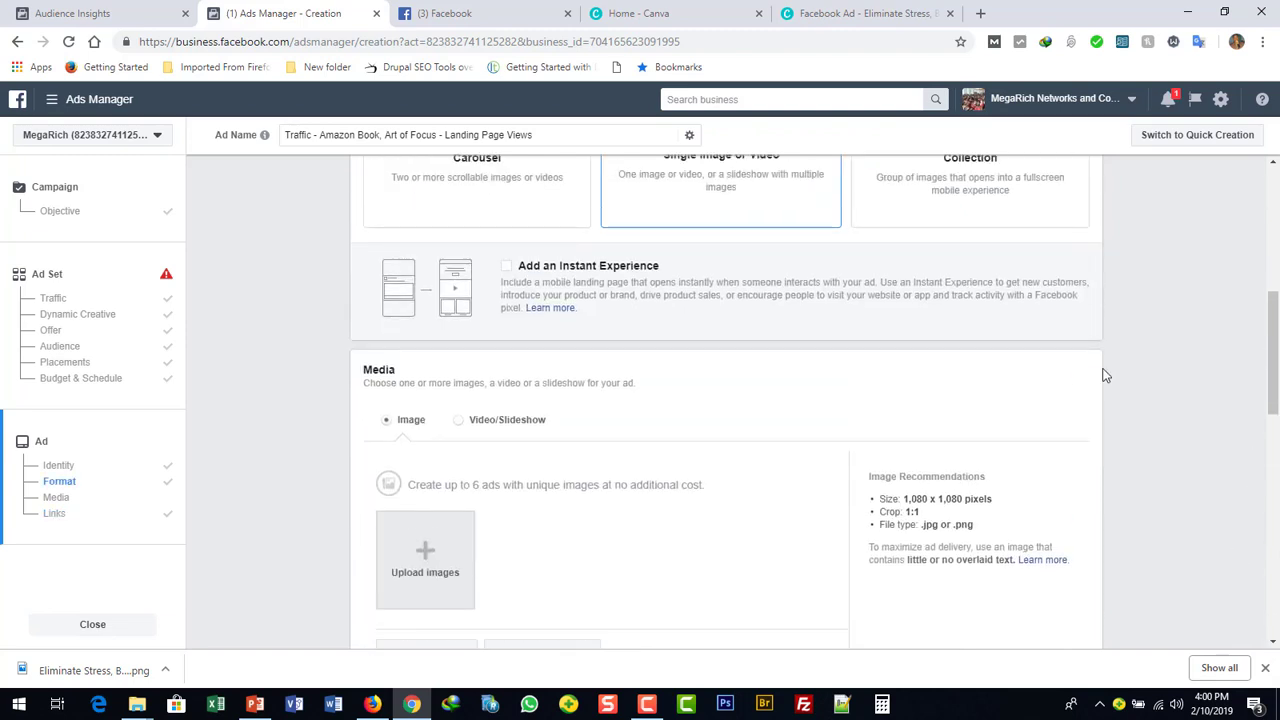
click(426, 553)
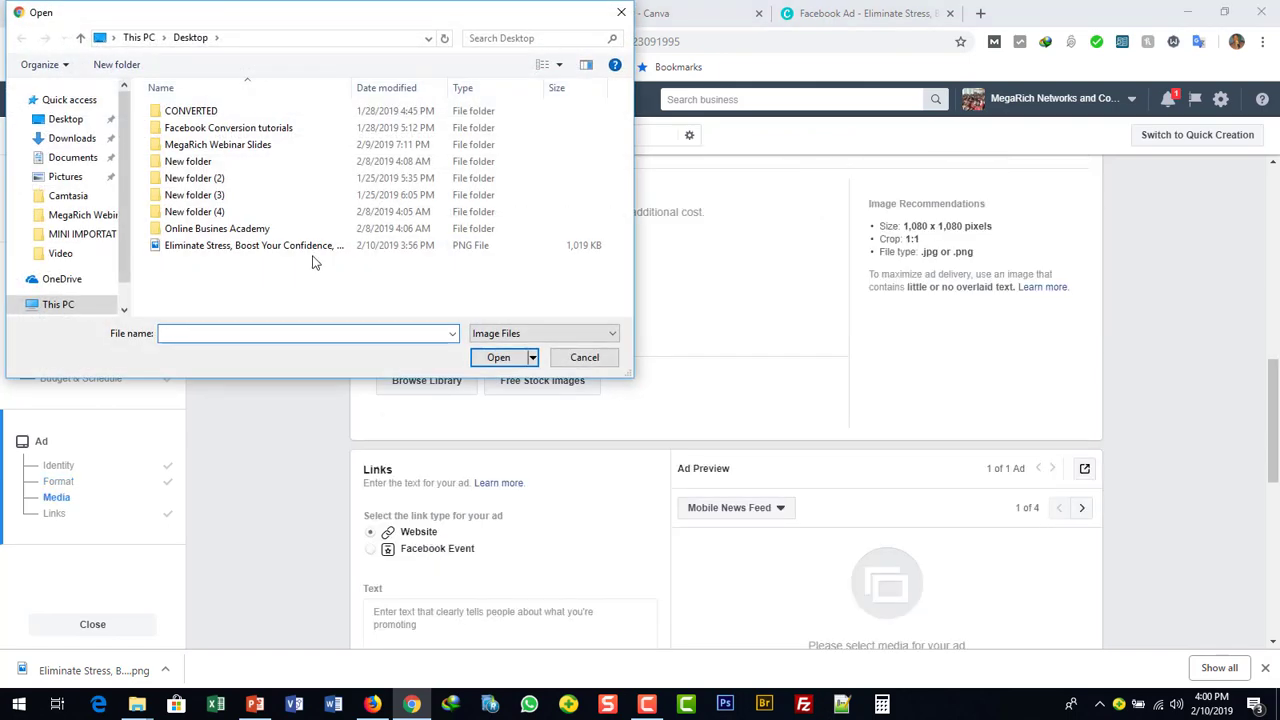
click(311, 250)
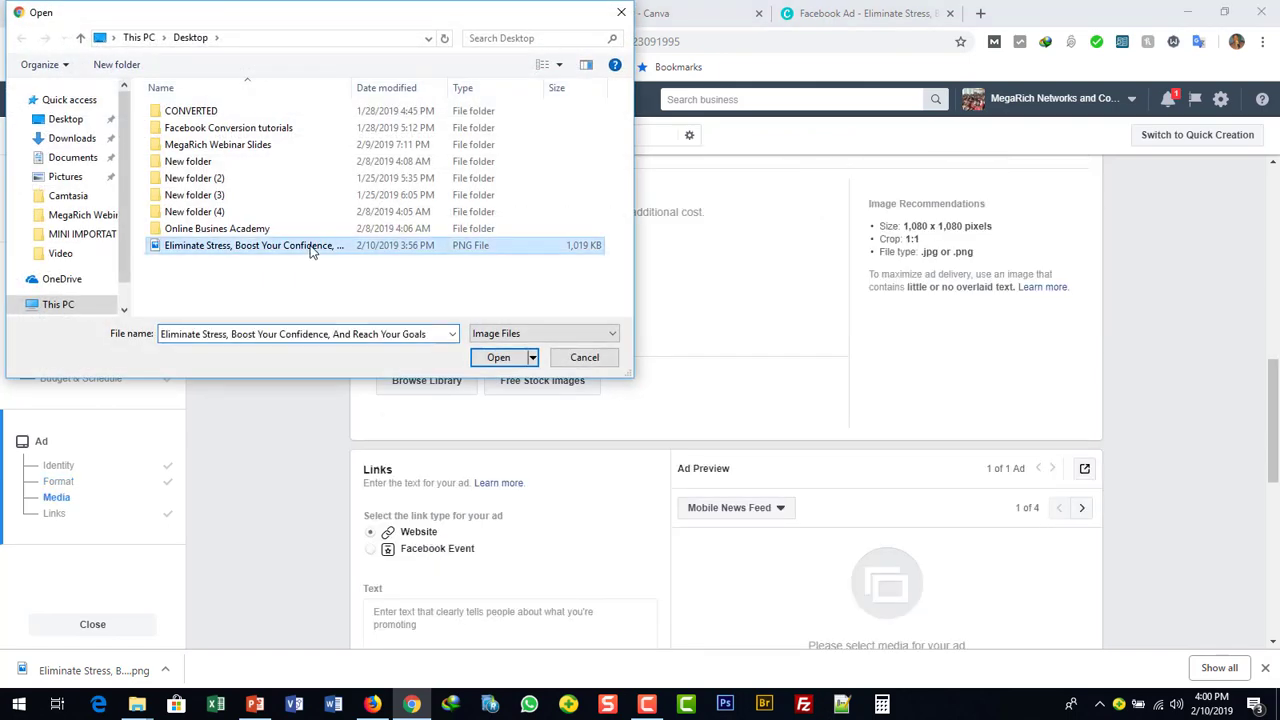
click(553, 340)
click(553, 340)
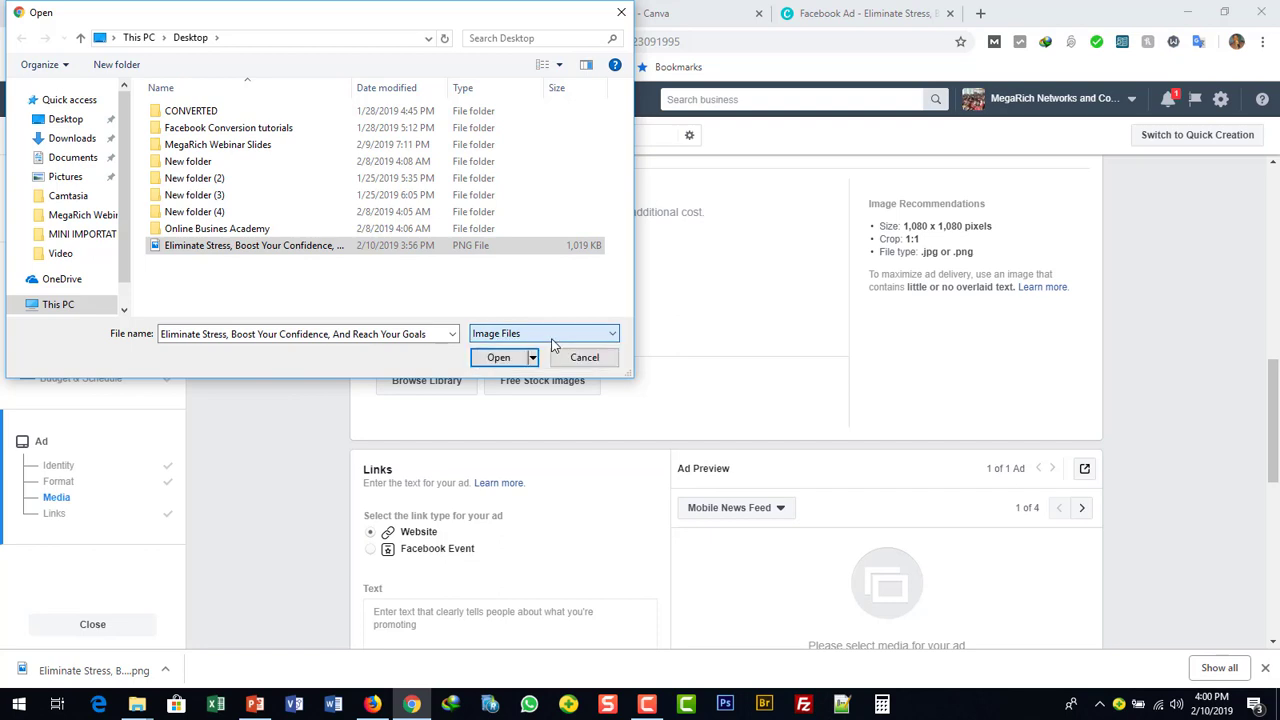
click(498, 358)
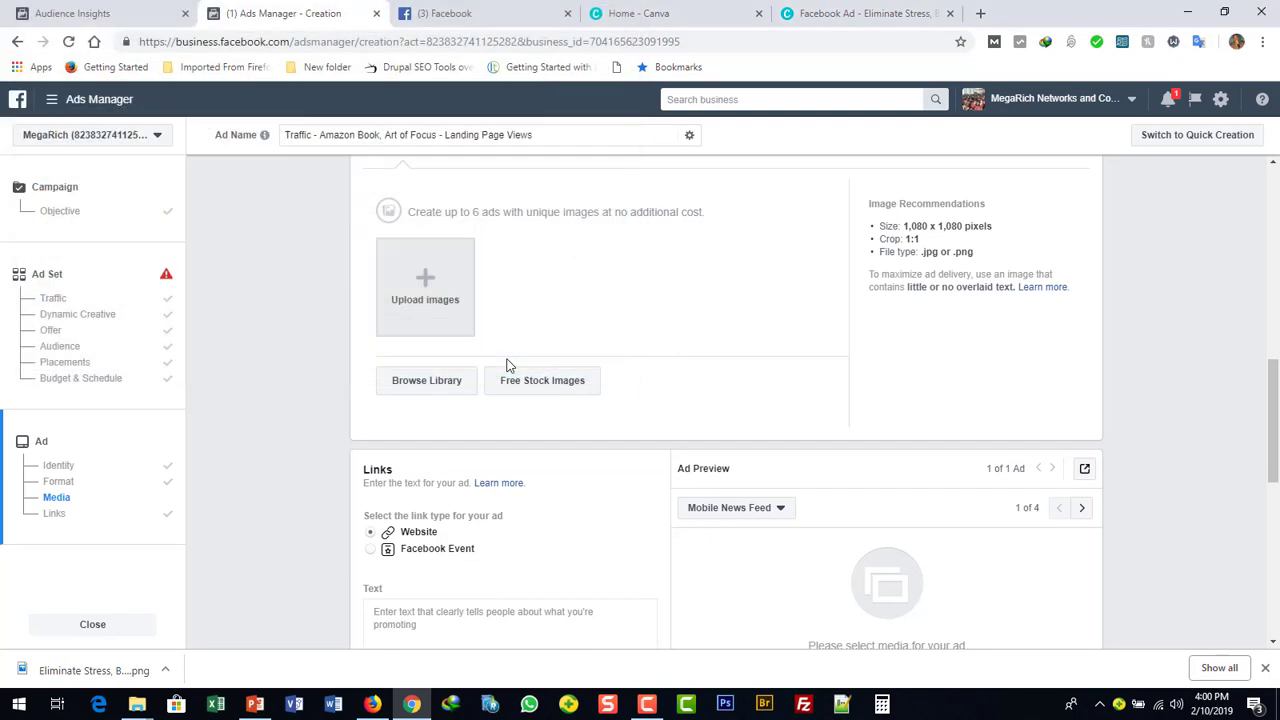
click(1267, 676)
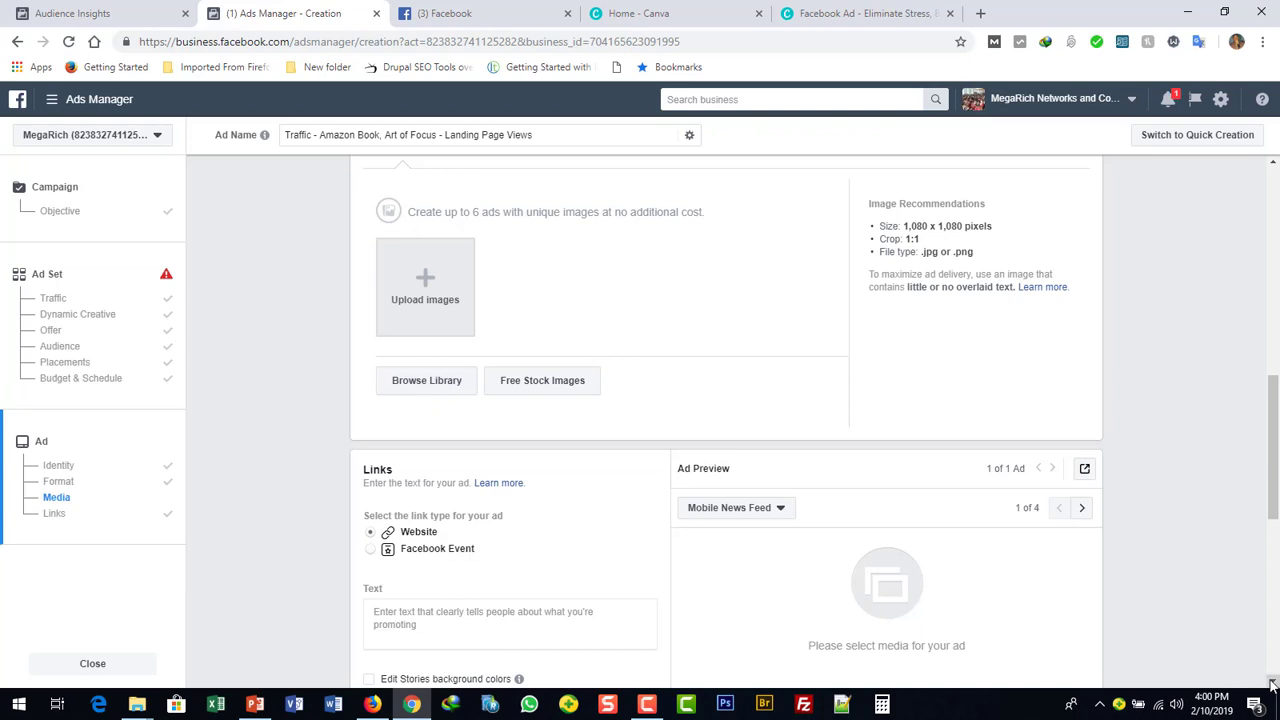
click(425, 388)
click(68, 41)
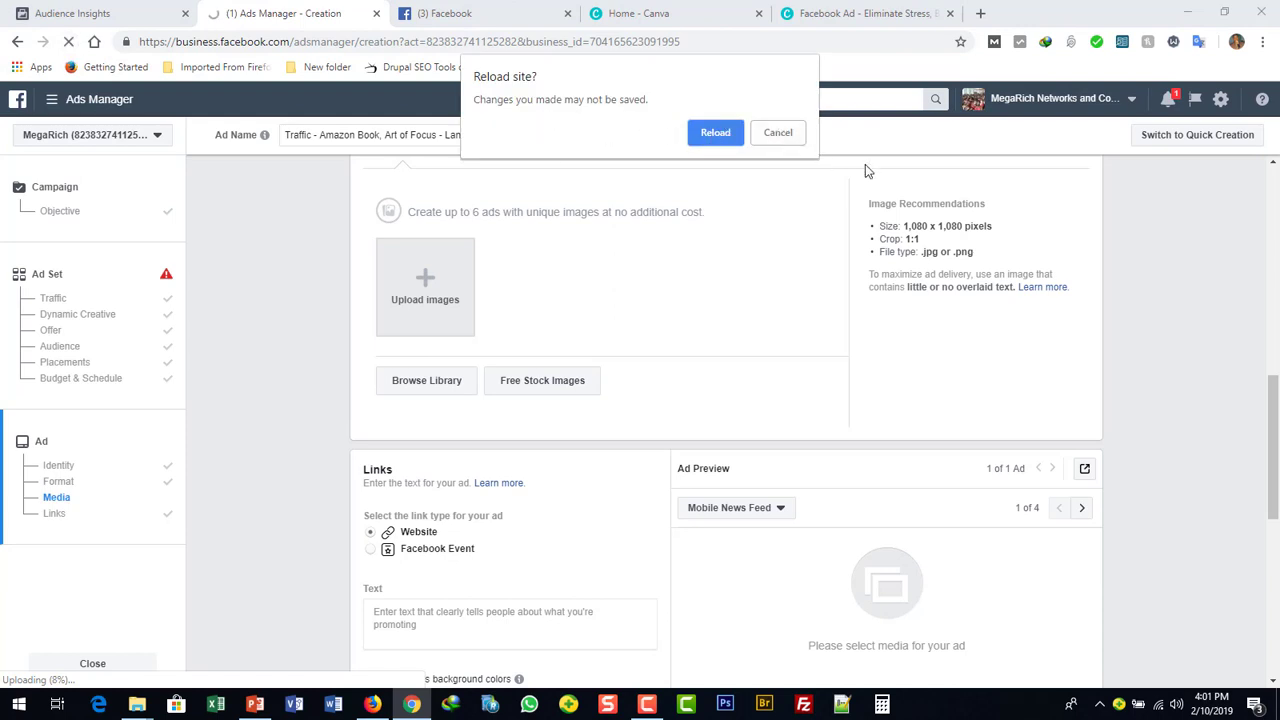
click(790, 133)
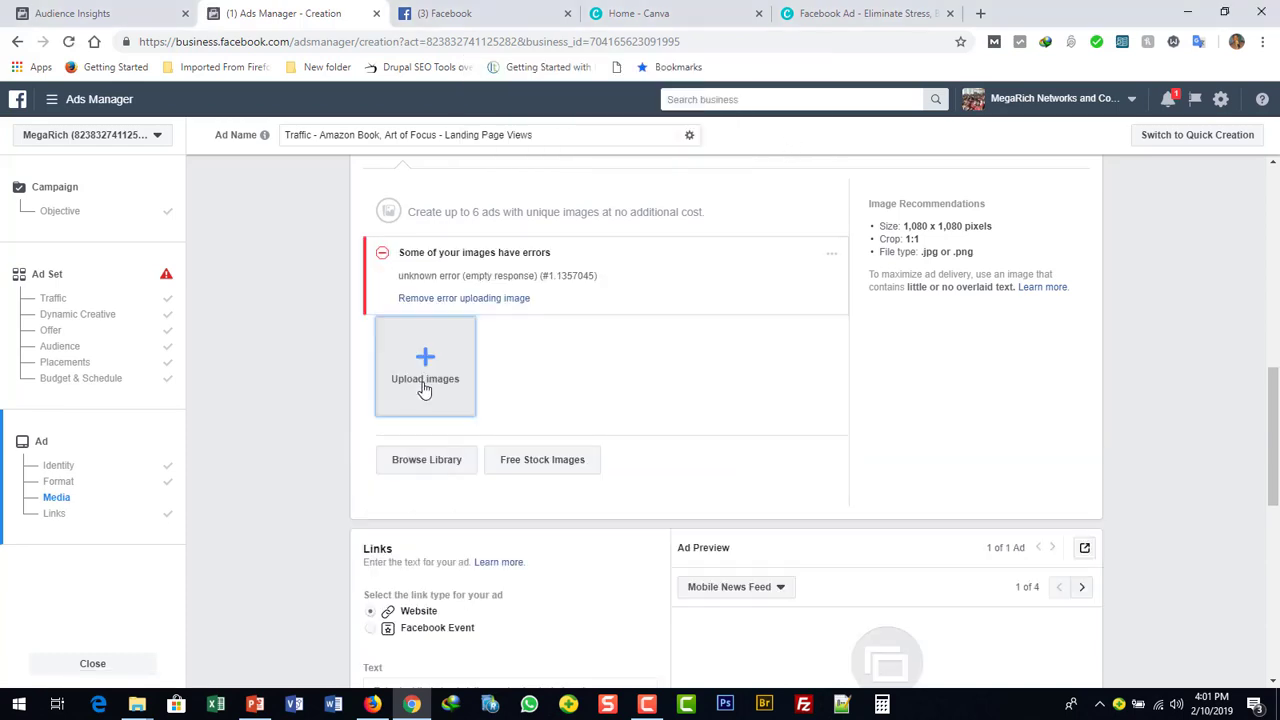
click(426, 388)
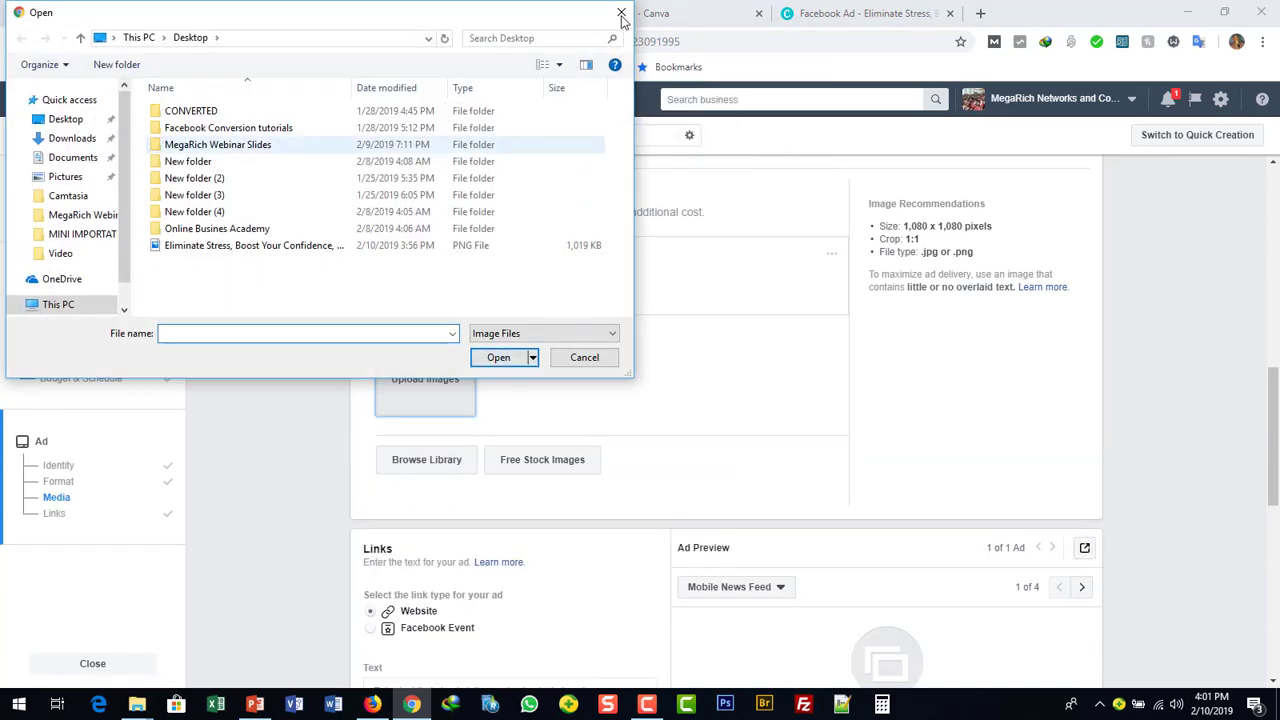
click(621, 14)
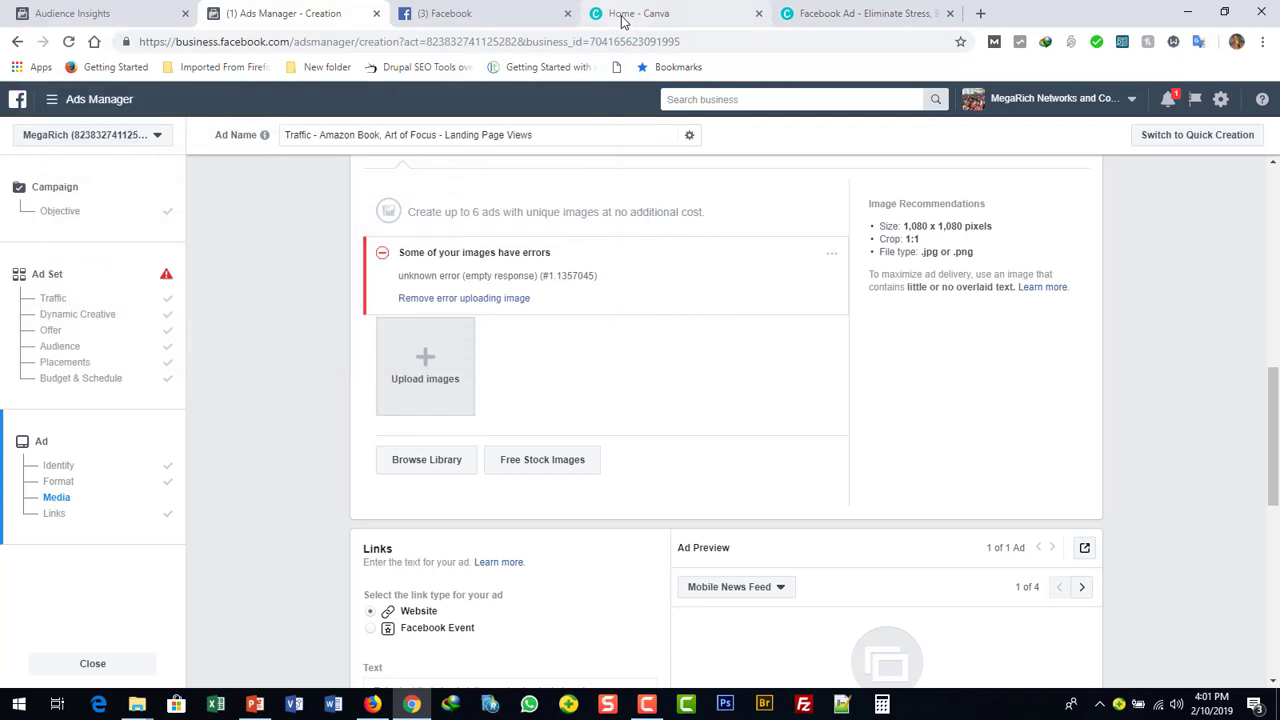
Step: Clear the failed upload from the ad's media and try again to upload the "Eliminate Stress" PNG from the Desktop
click(477, 303)
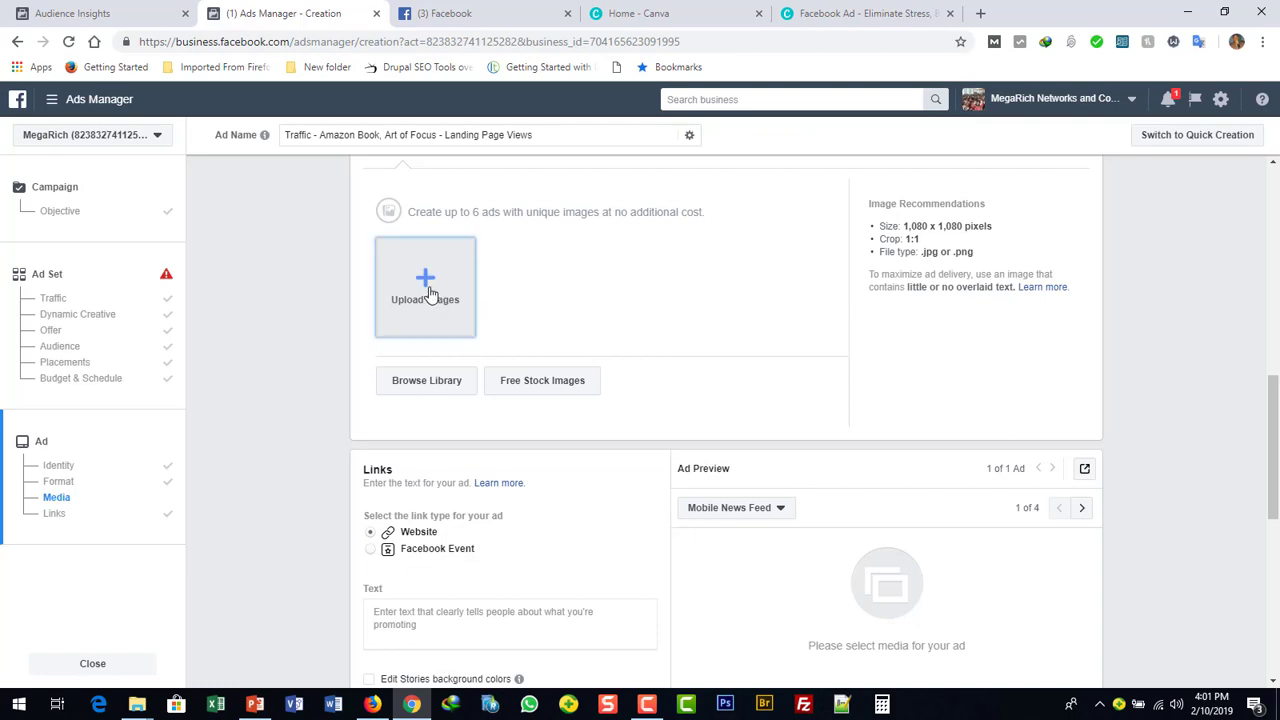
click(428, 292)
click(278, 252)
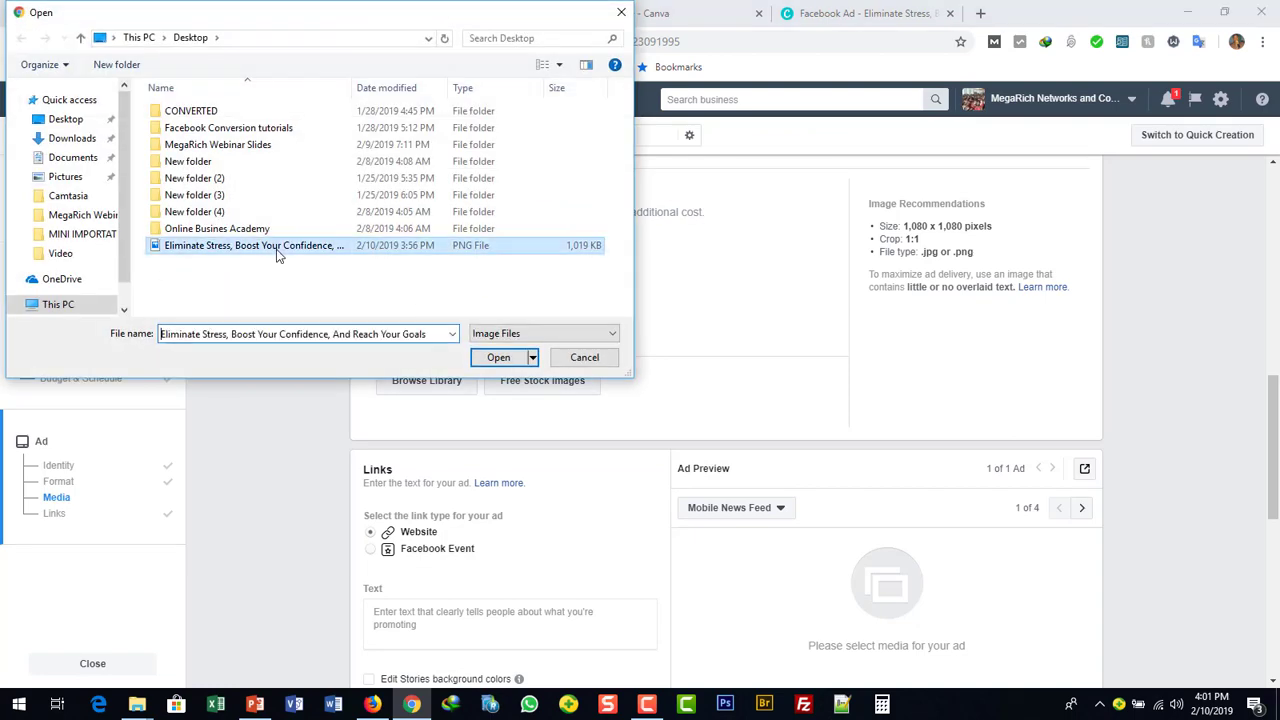
click(497, 358)
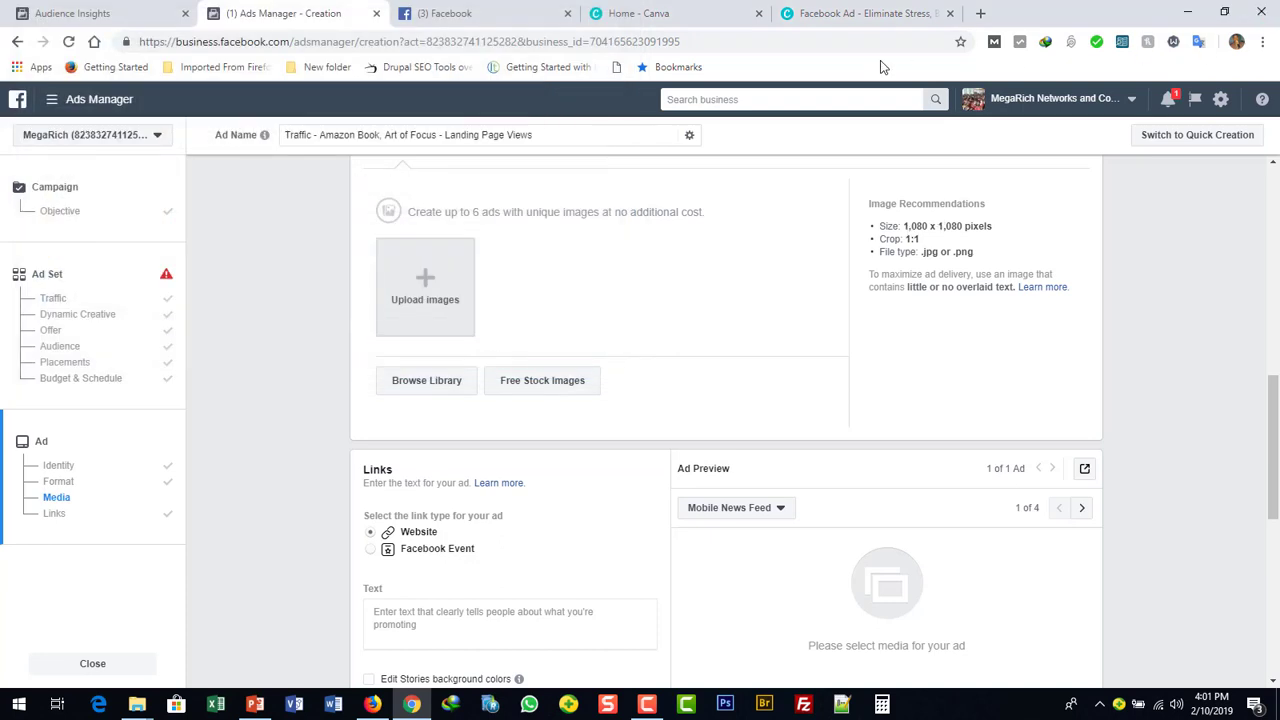
Step: Add the 1200 × 628 campaign image from the account's image library to the ad's media and check the ad preview
click(413, 390)
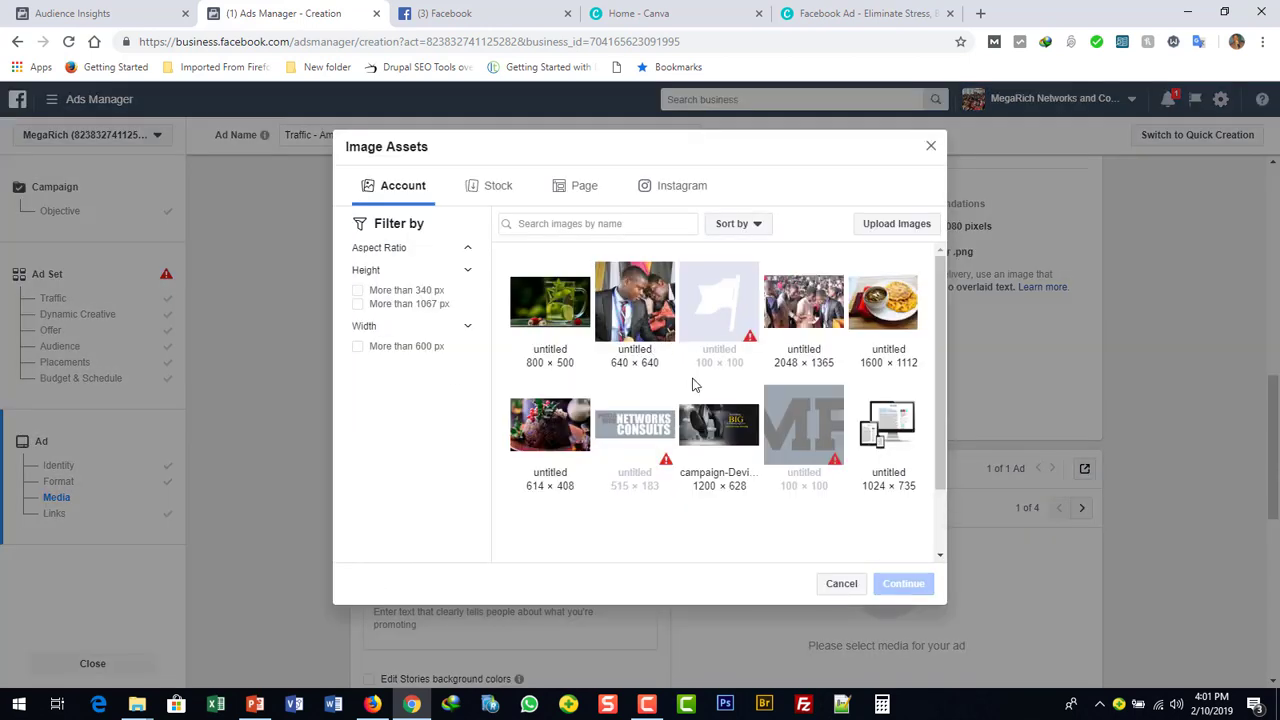
click(746, 436)
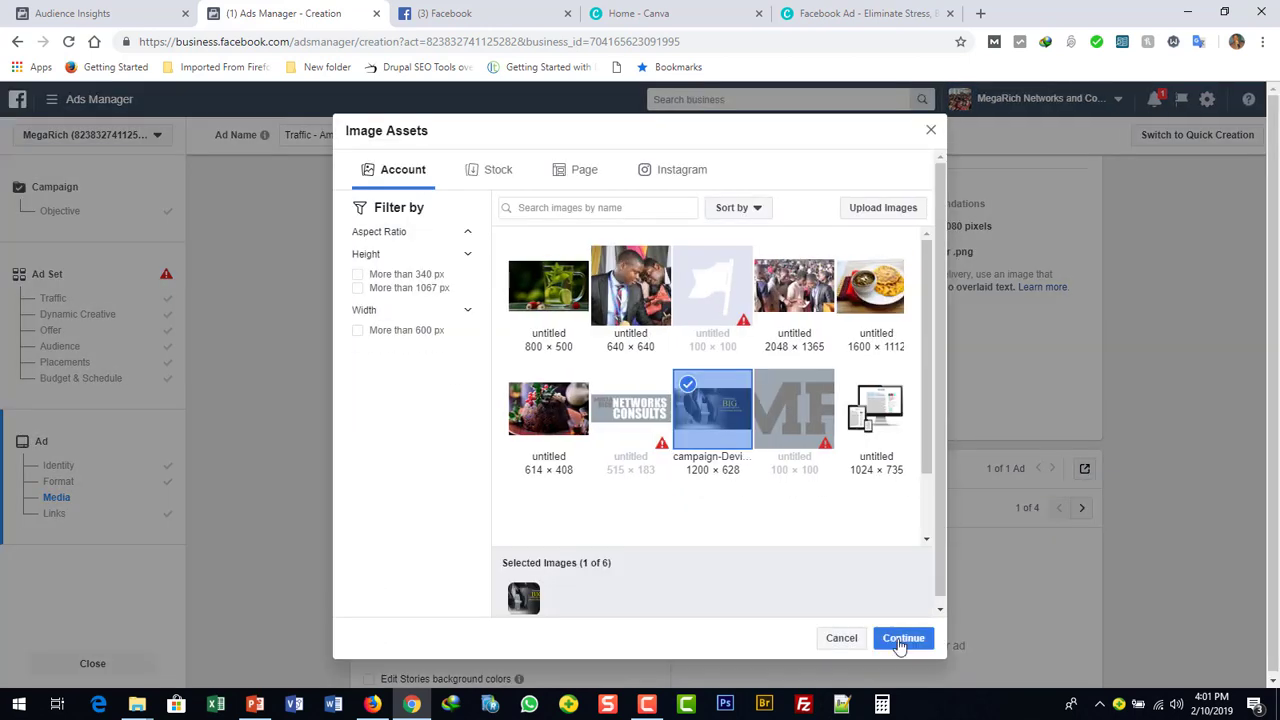
click(899, 646)
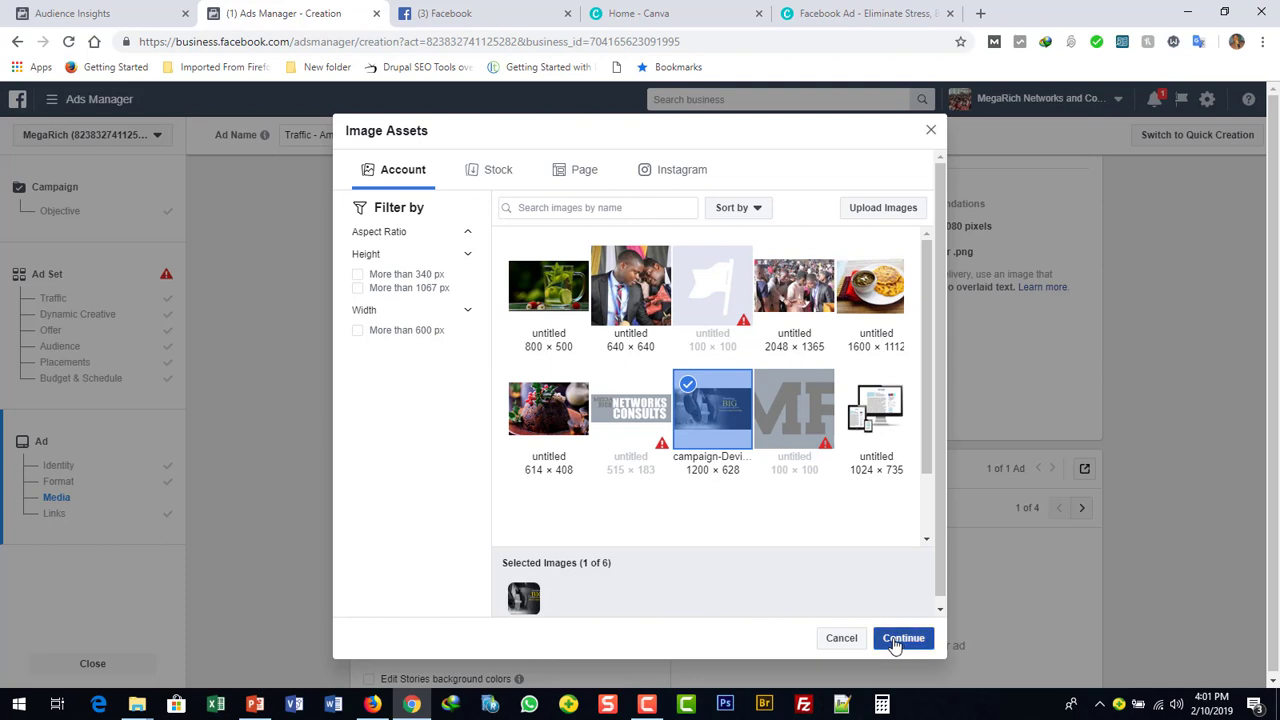
click(896, 646)
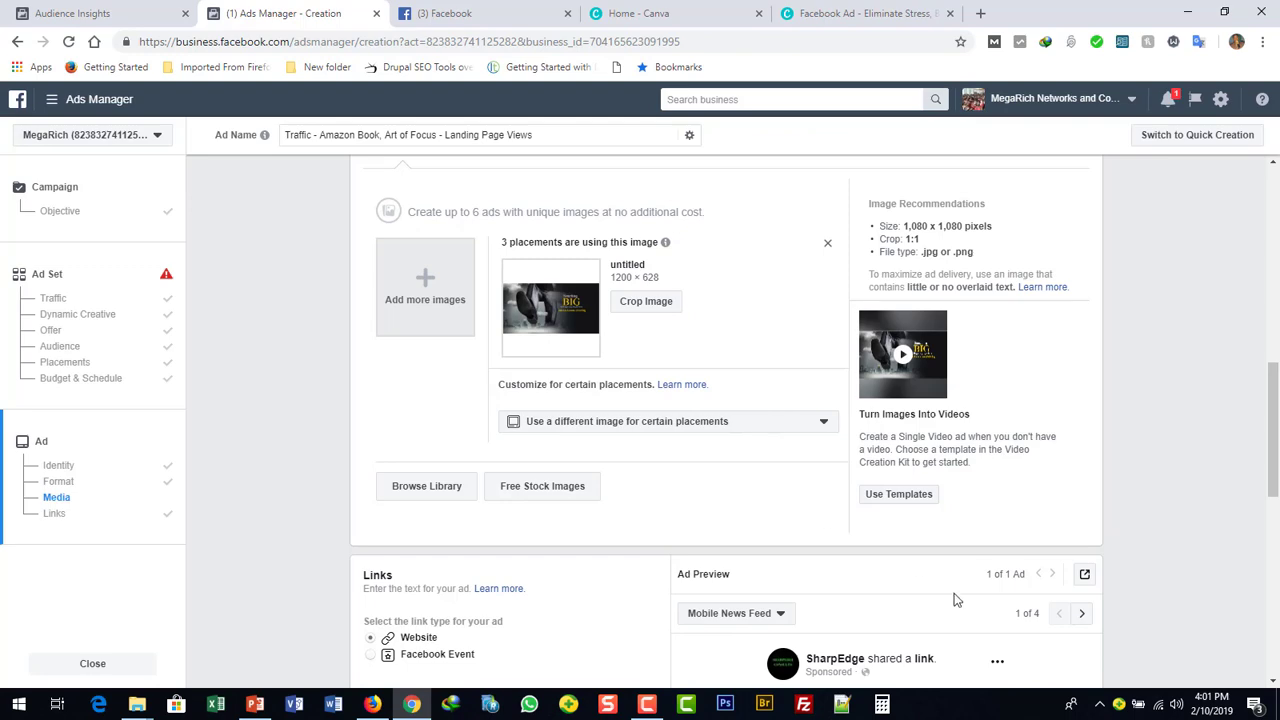
scroll(1273, 683, down, 6)
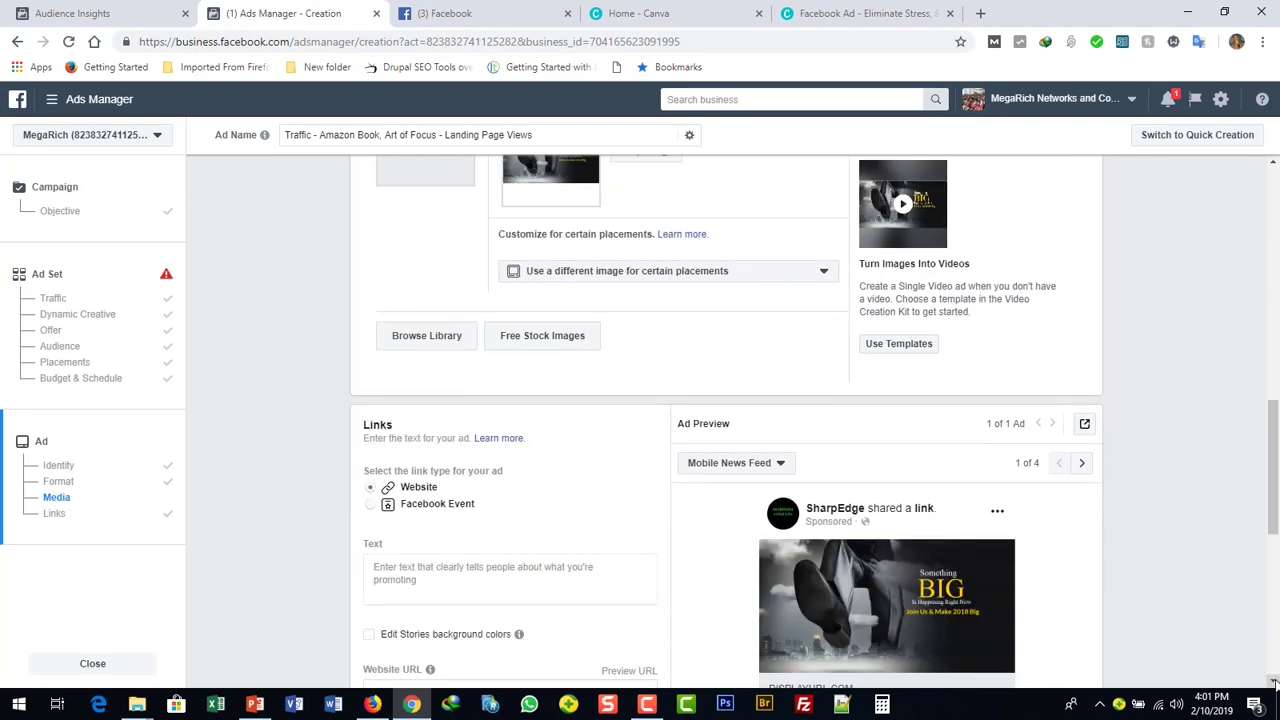
scroll(1273, 166, up, 2)
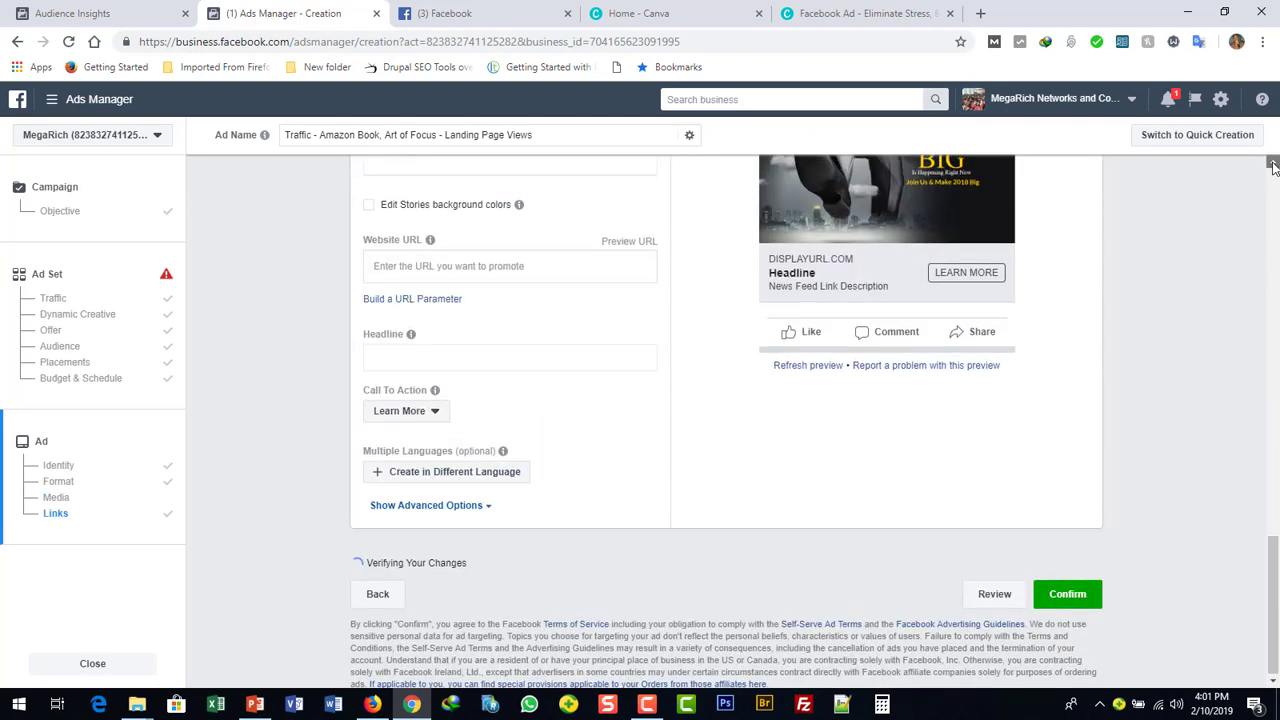
scroll(1273, 166, up, 2)
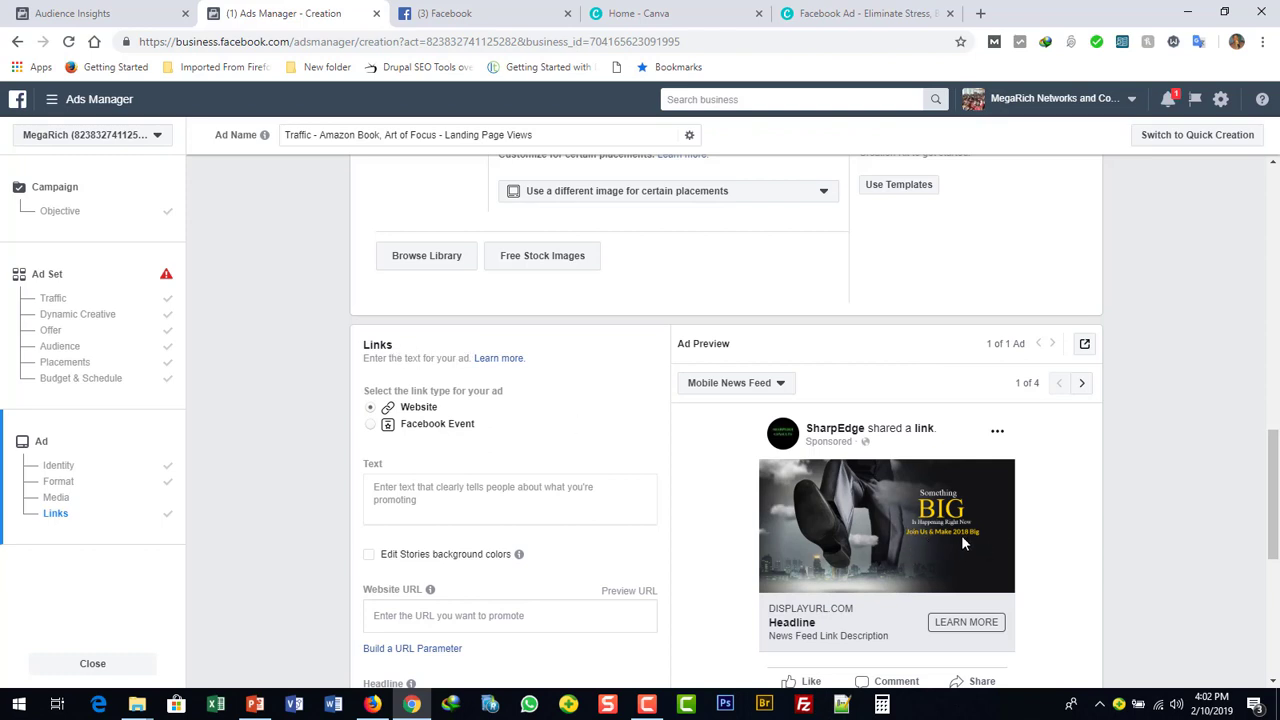
Step: Try Facebook Event as the ad's link type, and return it to Website
click(1272, 682)
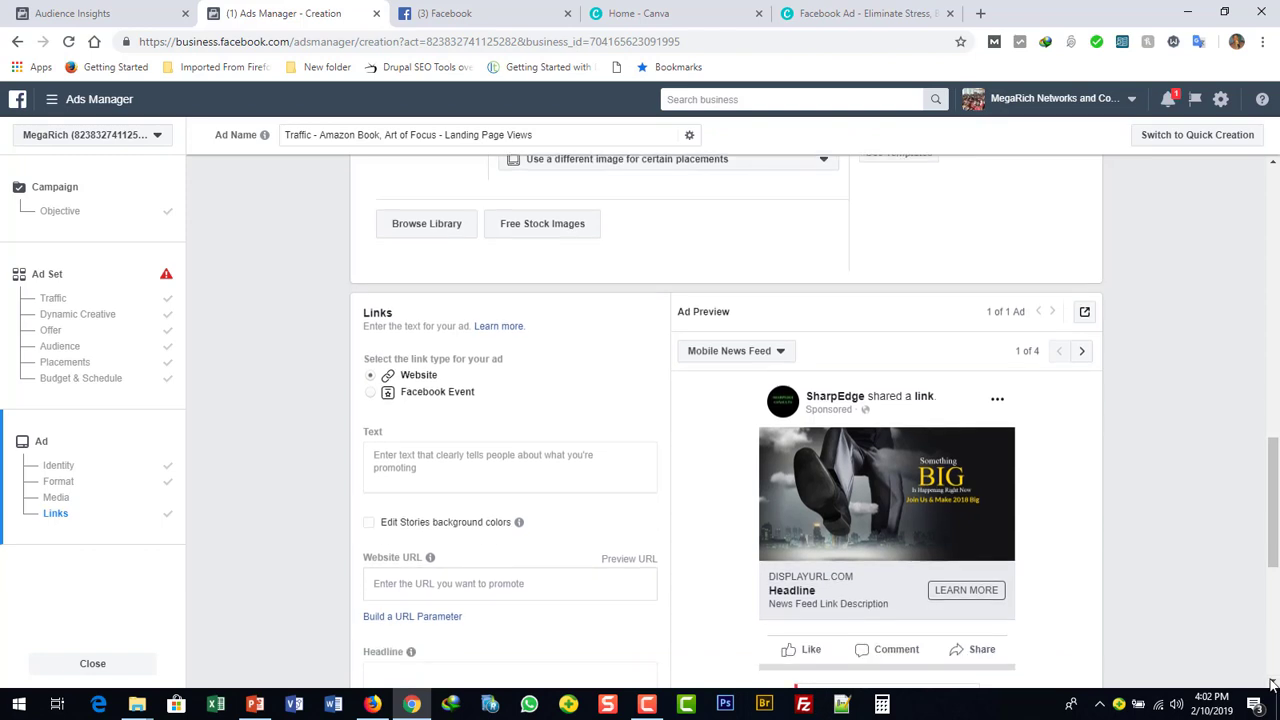
click(1272, 682)
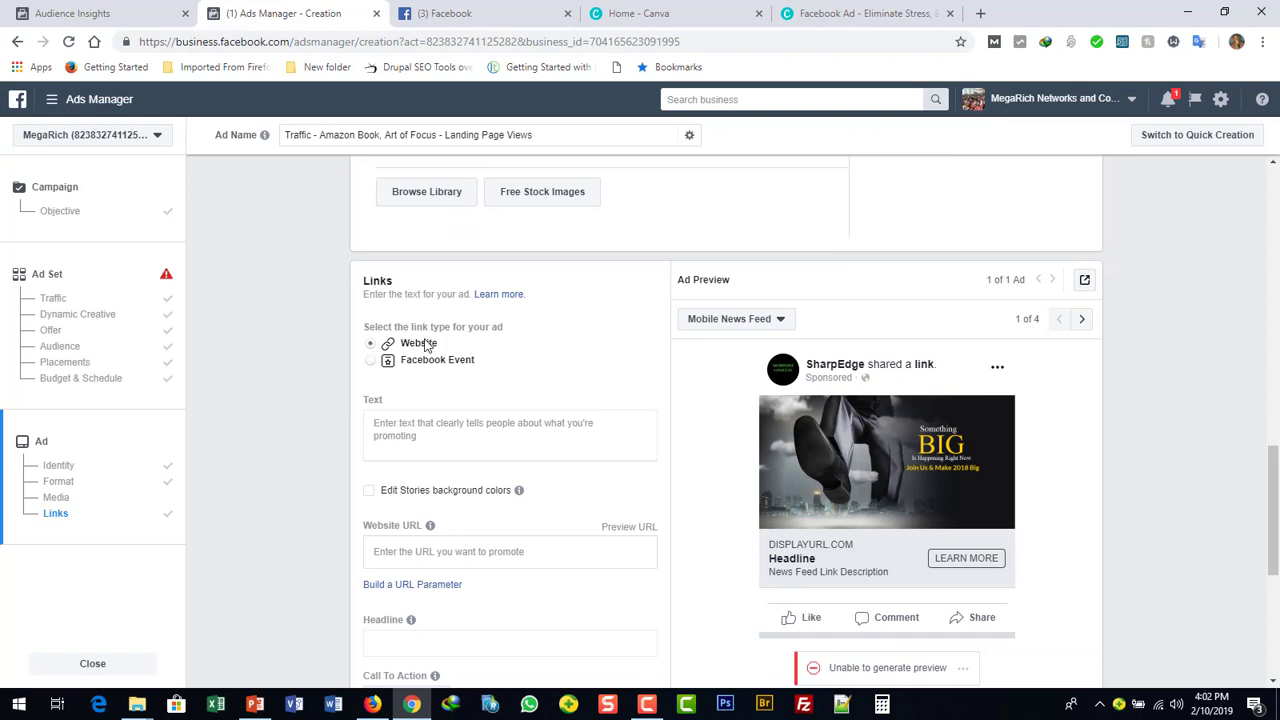
click(371, 364)
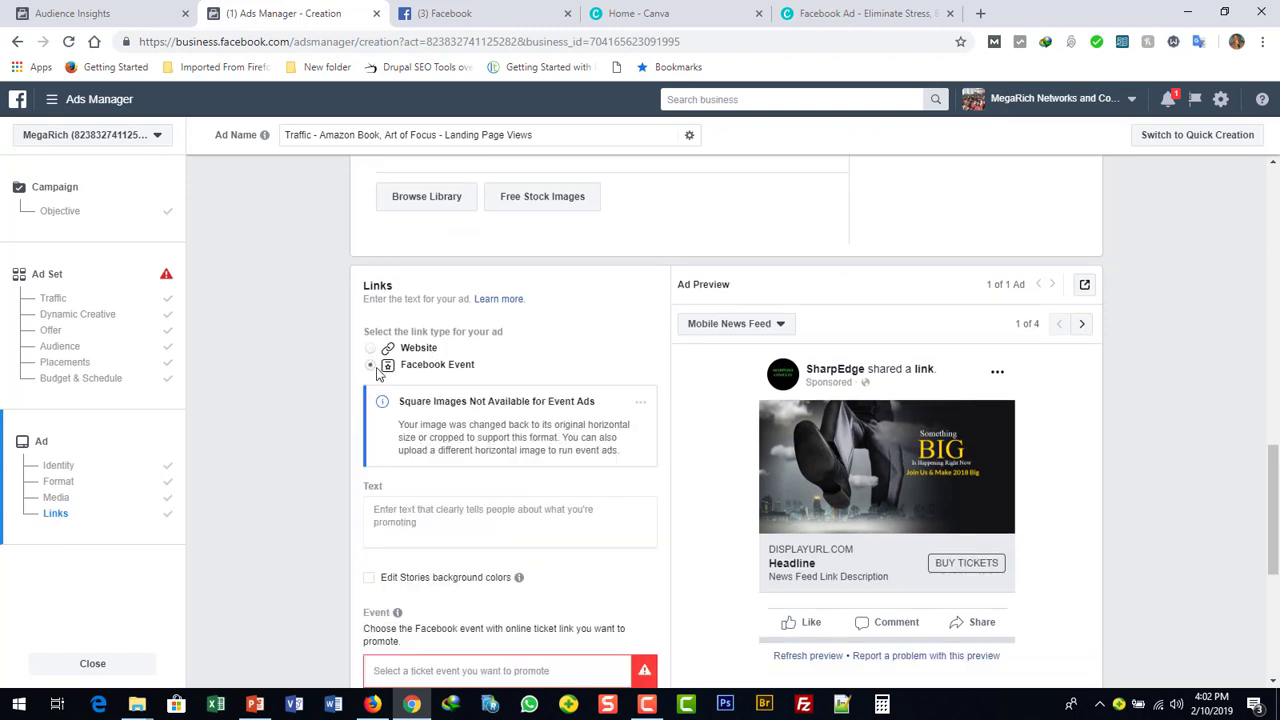
click(371, 348)
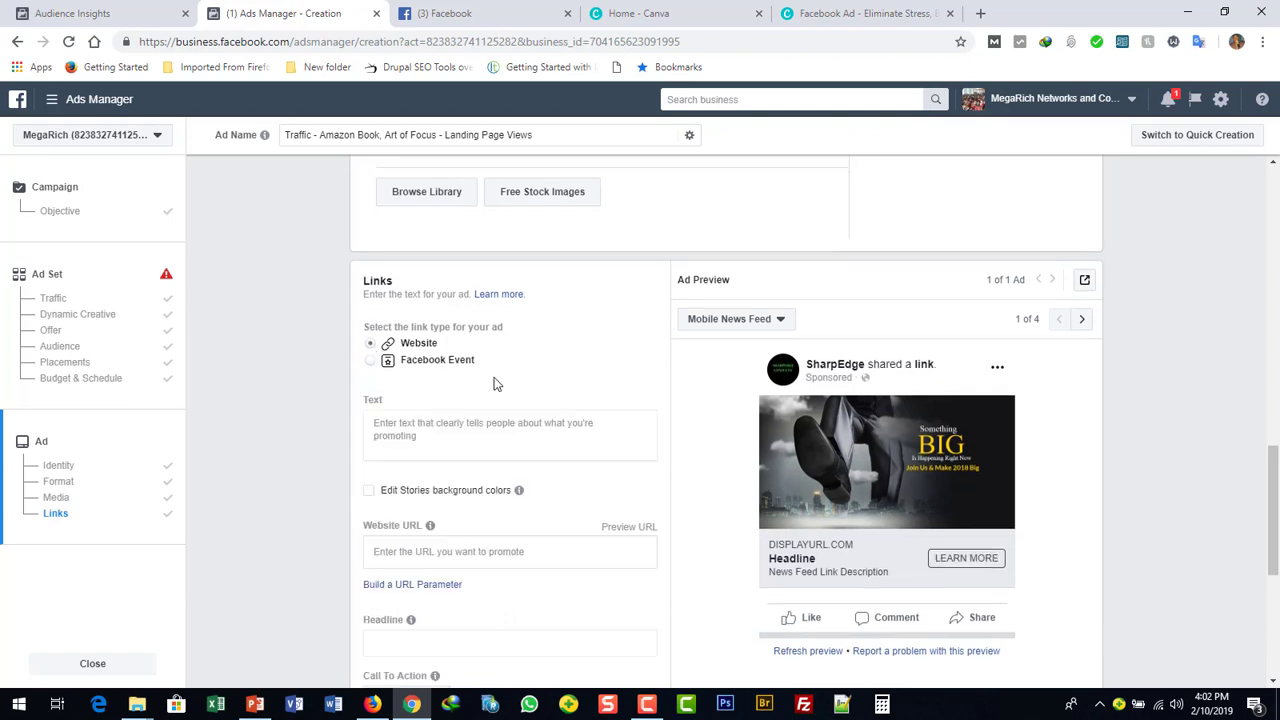
mouse_move(519, 491)
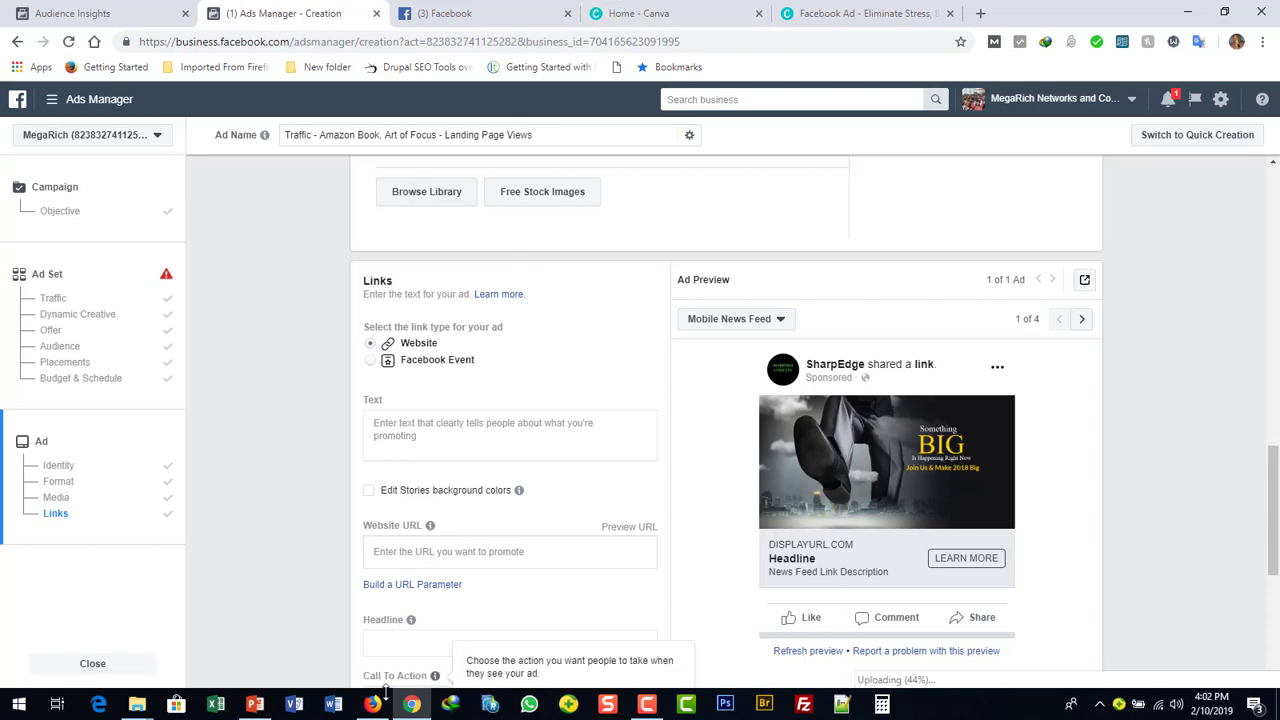
Step: Switch to the Amazon book page in Firefox and copy the subtitle "How To Eliminate Stress, Boost Your Confidence, And Reach Your Goals"
key(alt+Tab)
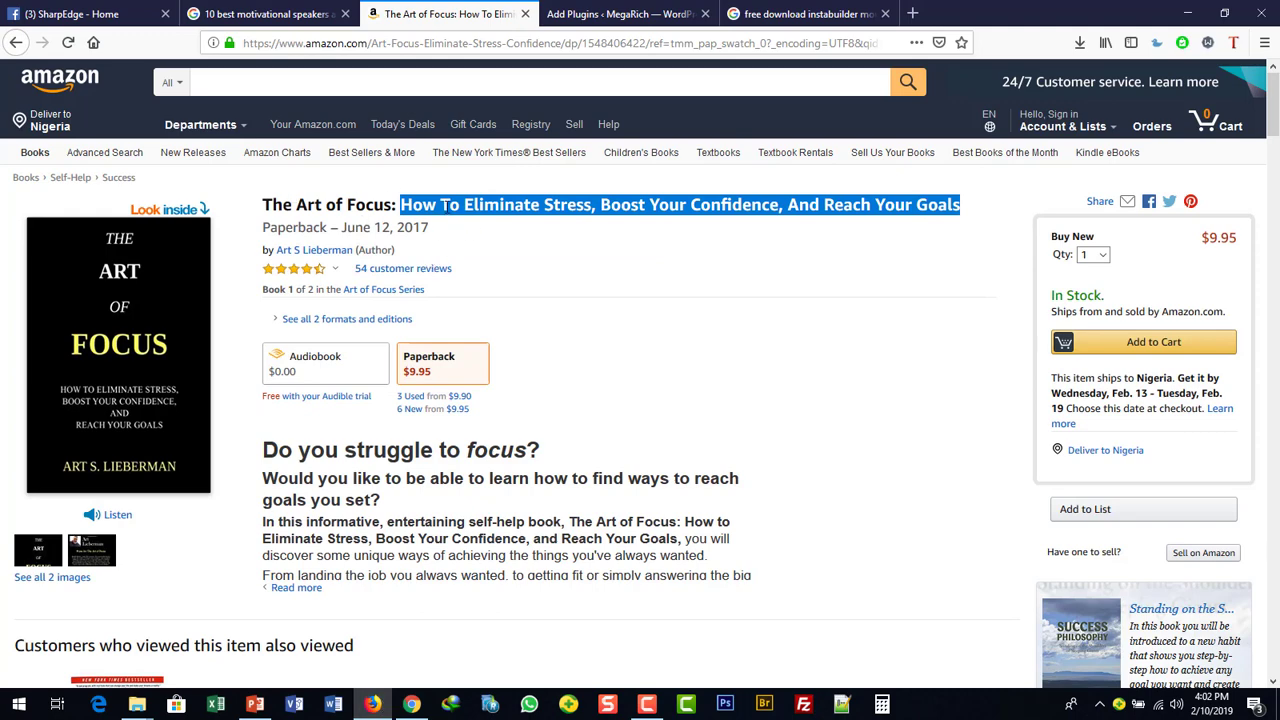
right_click(445, 205)
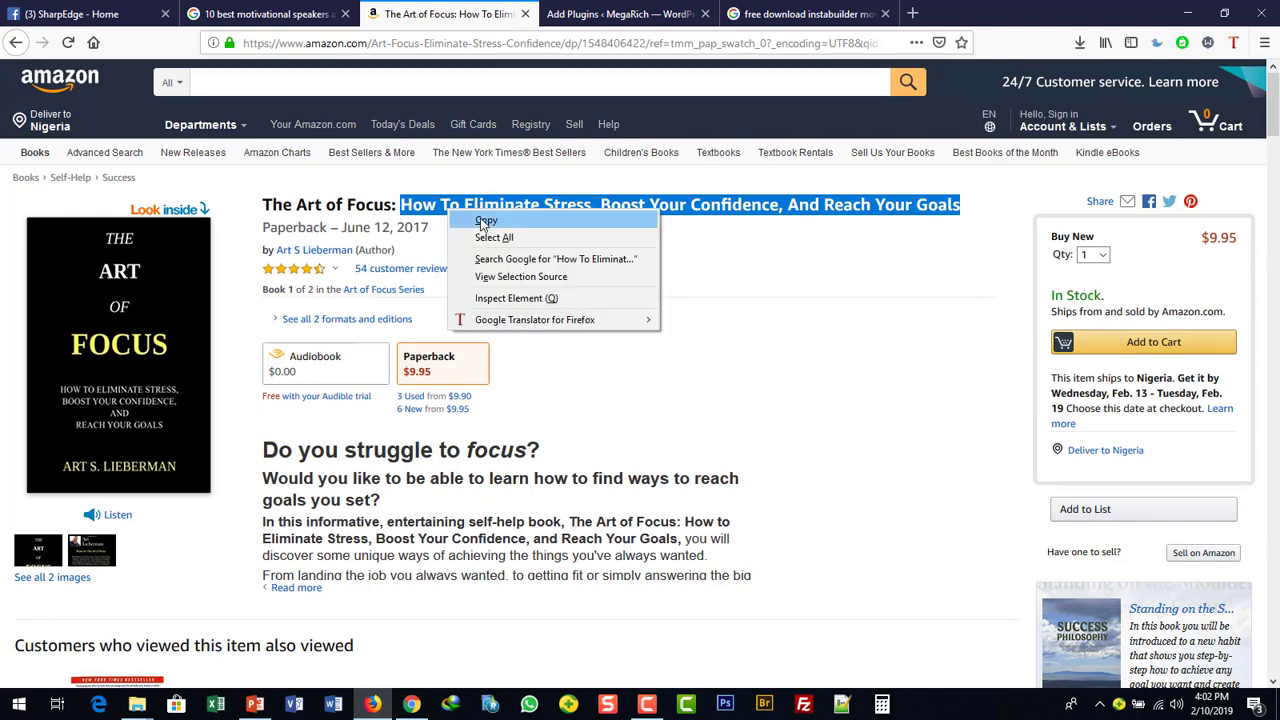
click(486, 221)
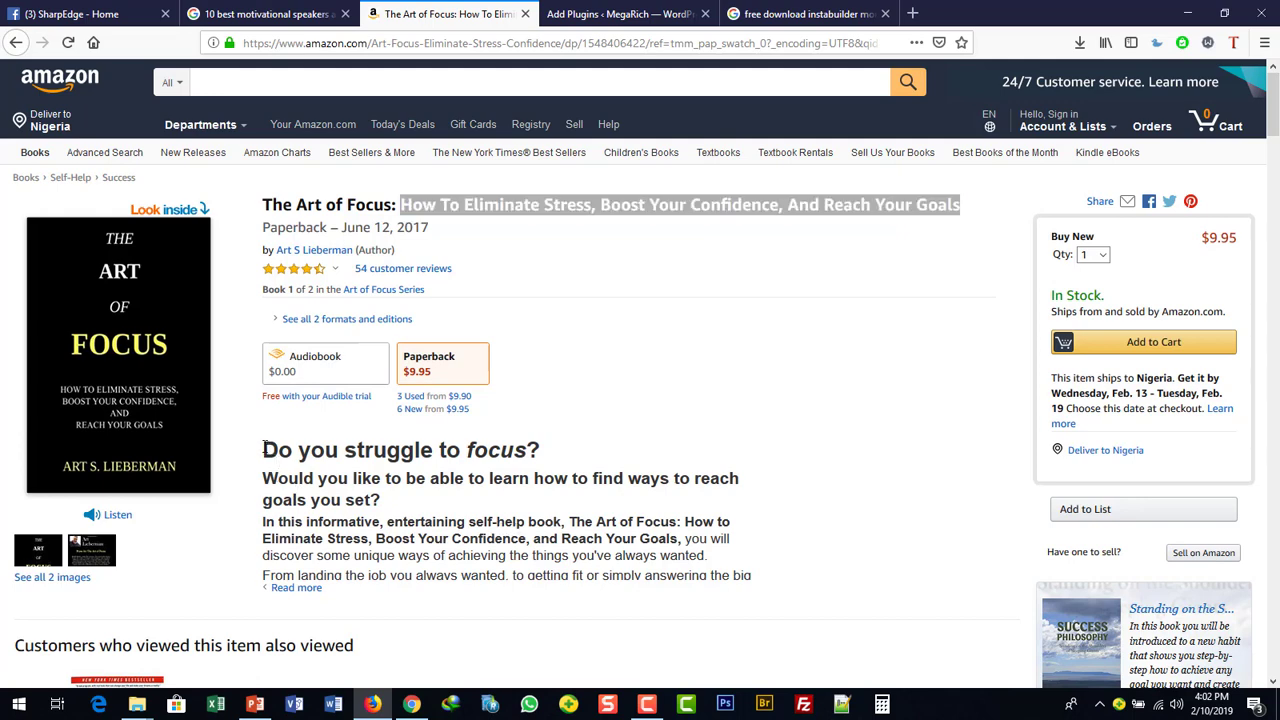
Step: Copy the Amazon description from "Do you struggle to focus?" to "always wanted." and paste it into the ad's Text in Ads Manager
drag(263, 449, 709, 556)
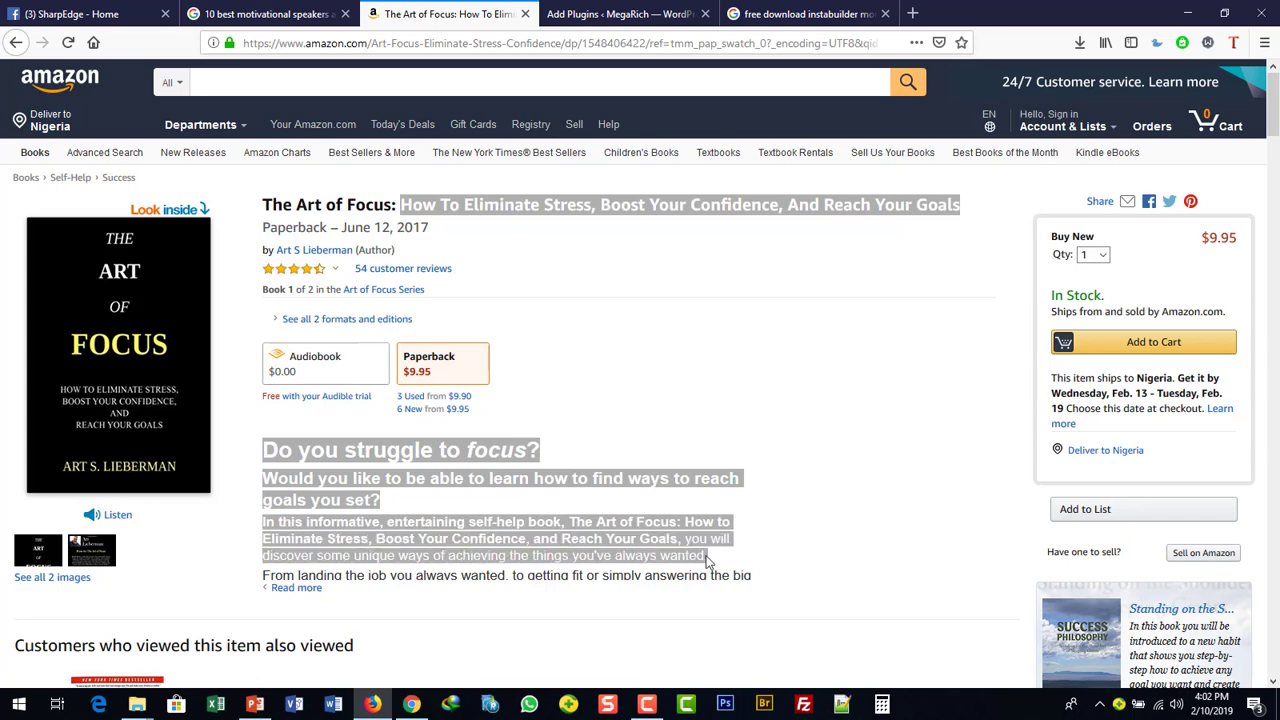
right_click(604, 544)
click(632, 557)
click(410, 705)
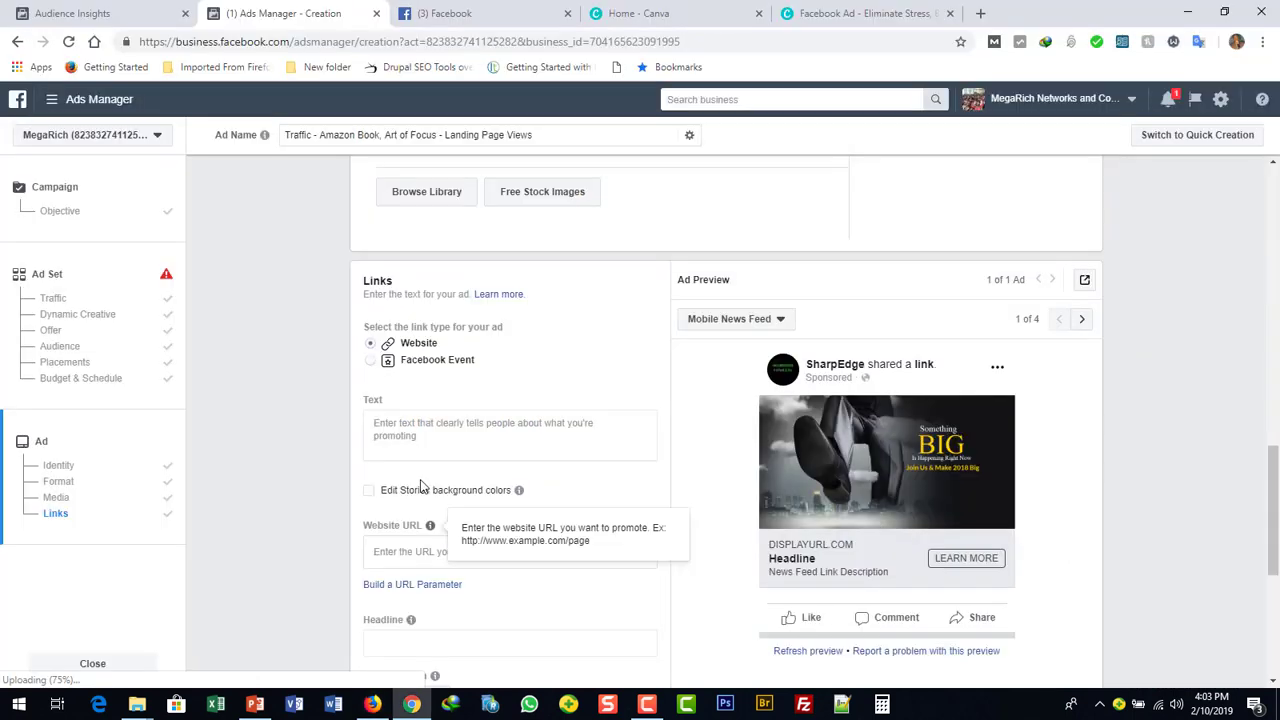
click(386, 427)
key(ctrl+v)
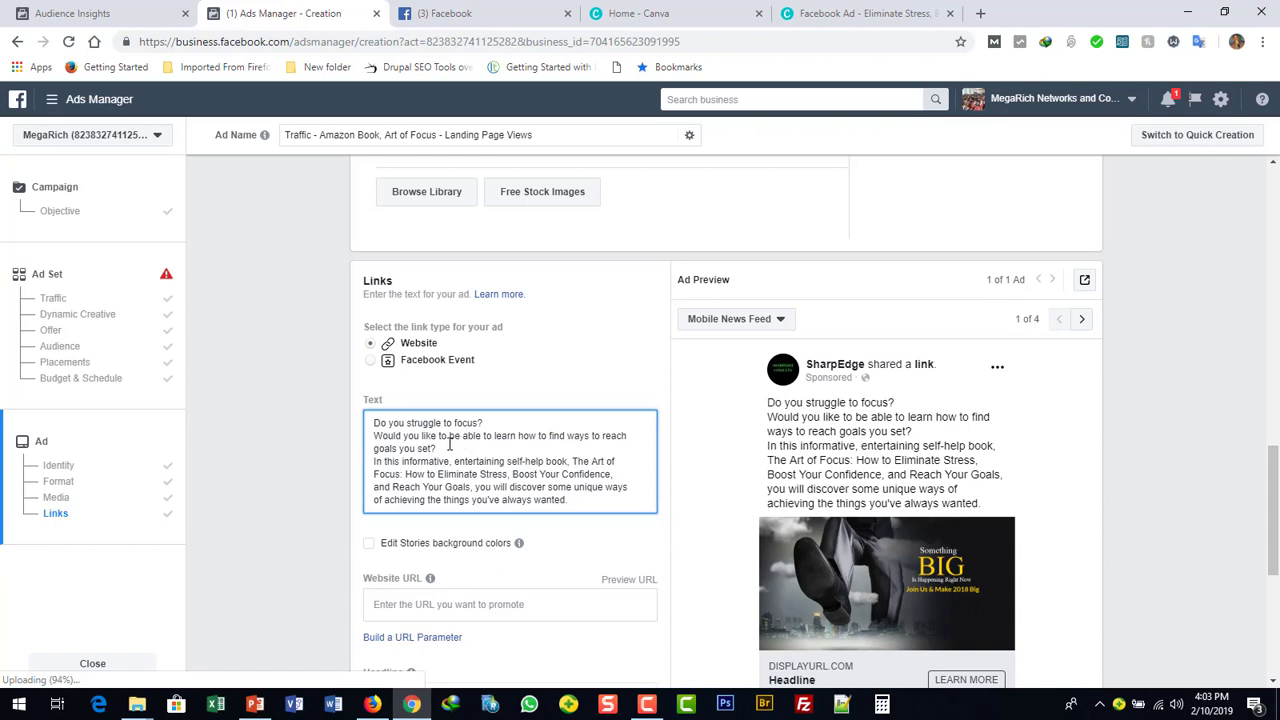
Step: Insert a blank line after "Do you struggle to focus?" and another after "goals you set?" in the ad text
click(487, 423)
key(Return)
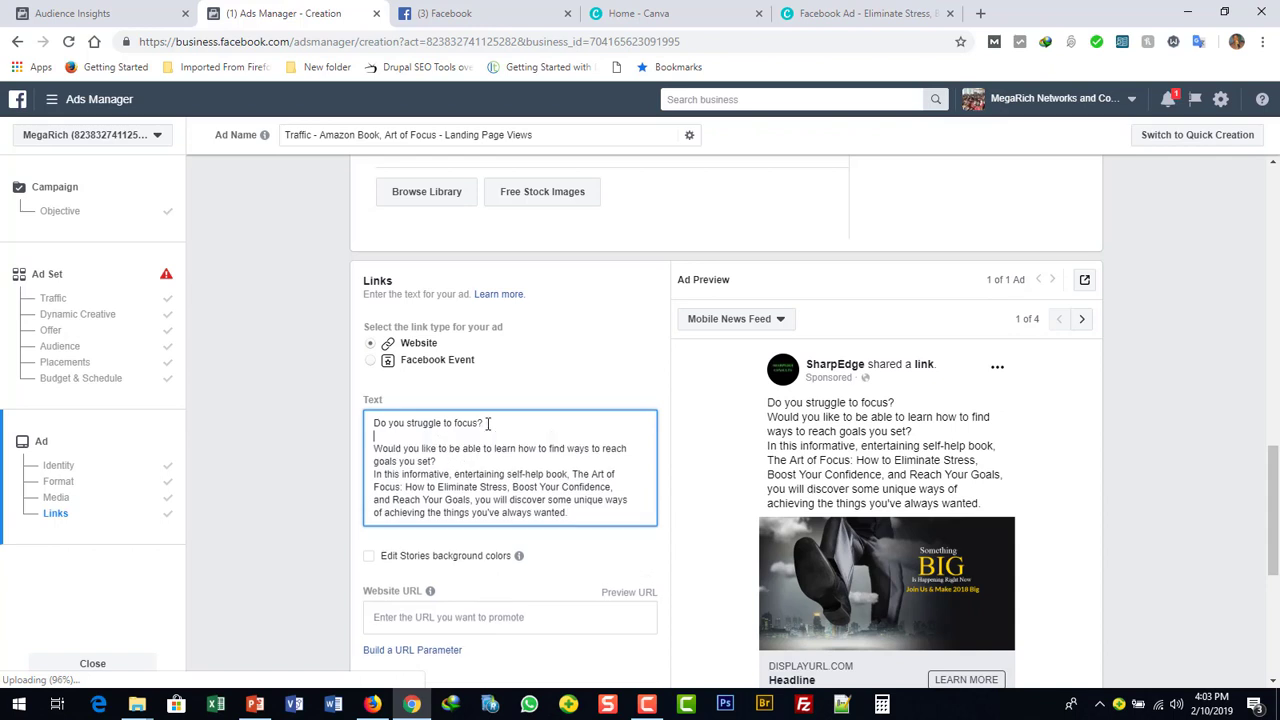
click(441, 461)
key(Return)
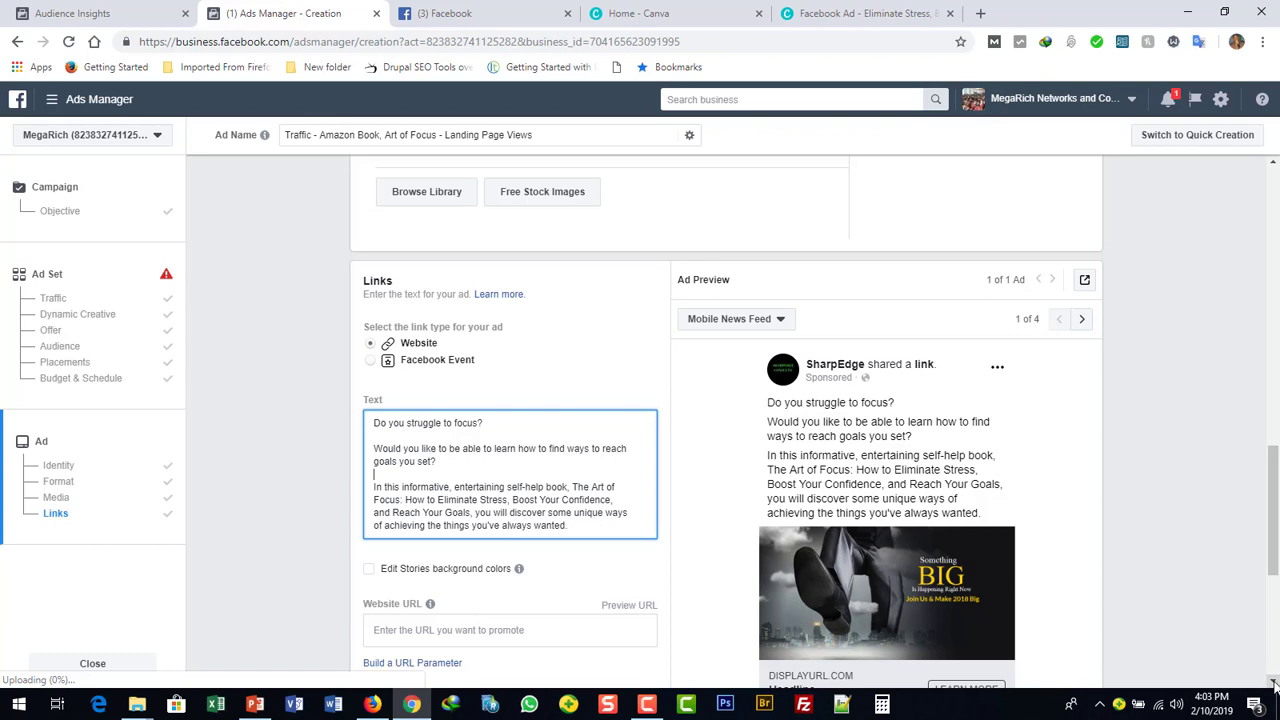
Step: Enable editing of the Stories background colors to view the top and bottom color options, and disable it again
scroll(425, 504, down, 1)
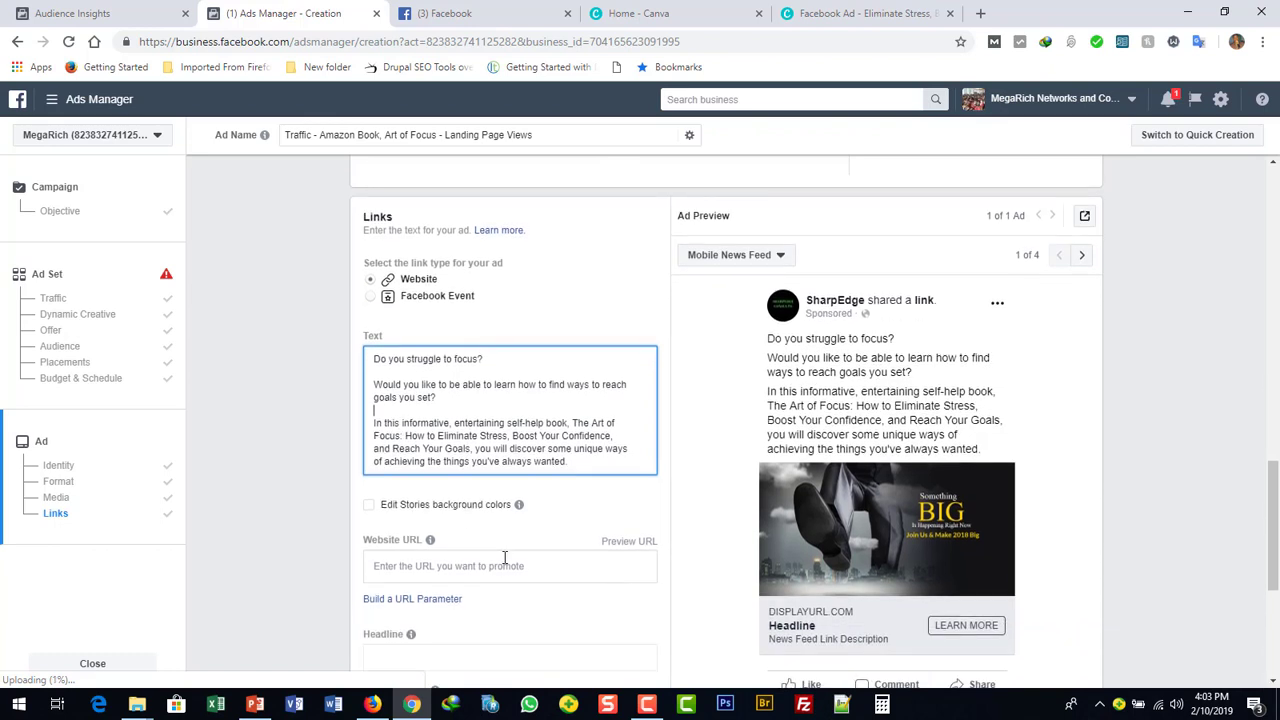
click(369, 506)
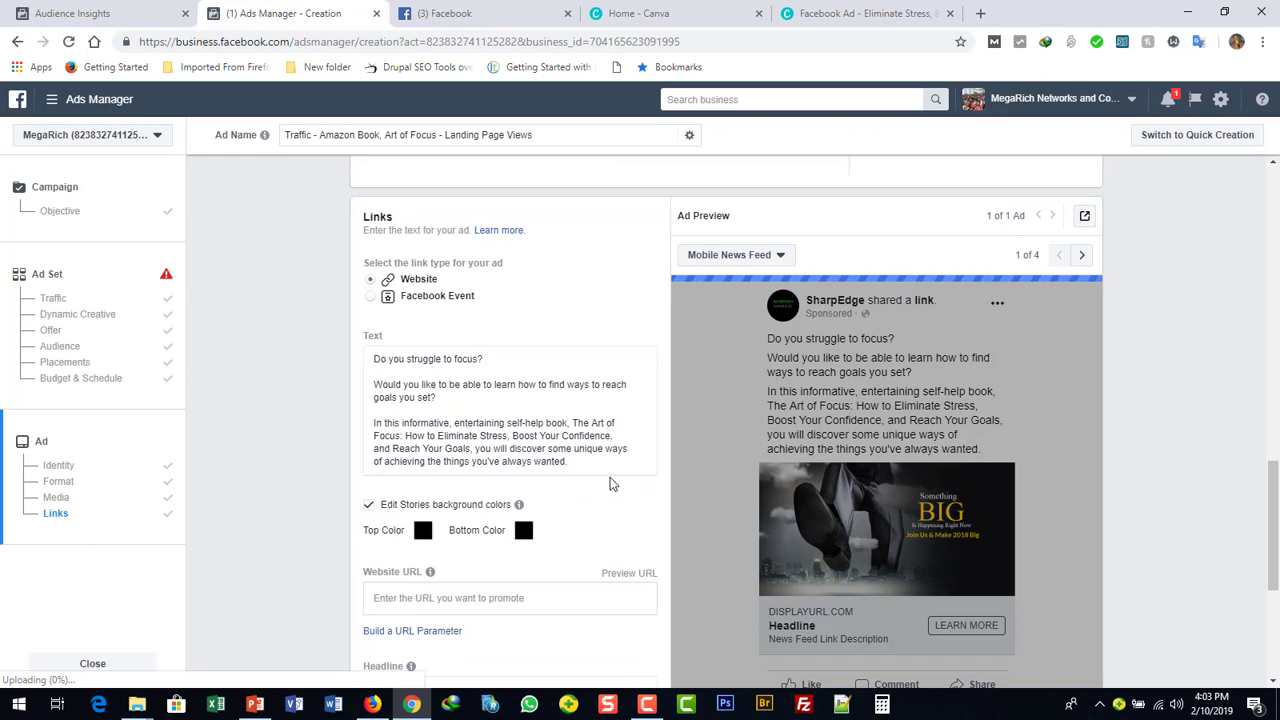
click(368, 508)
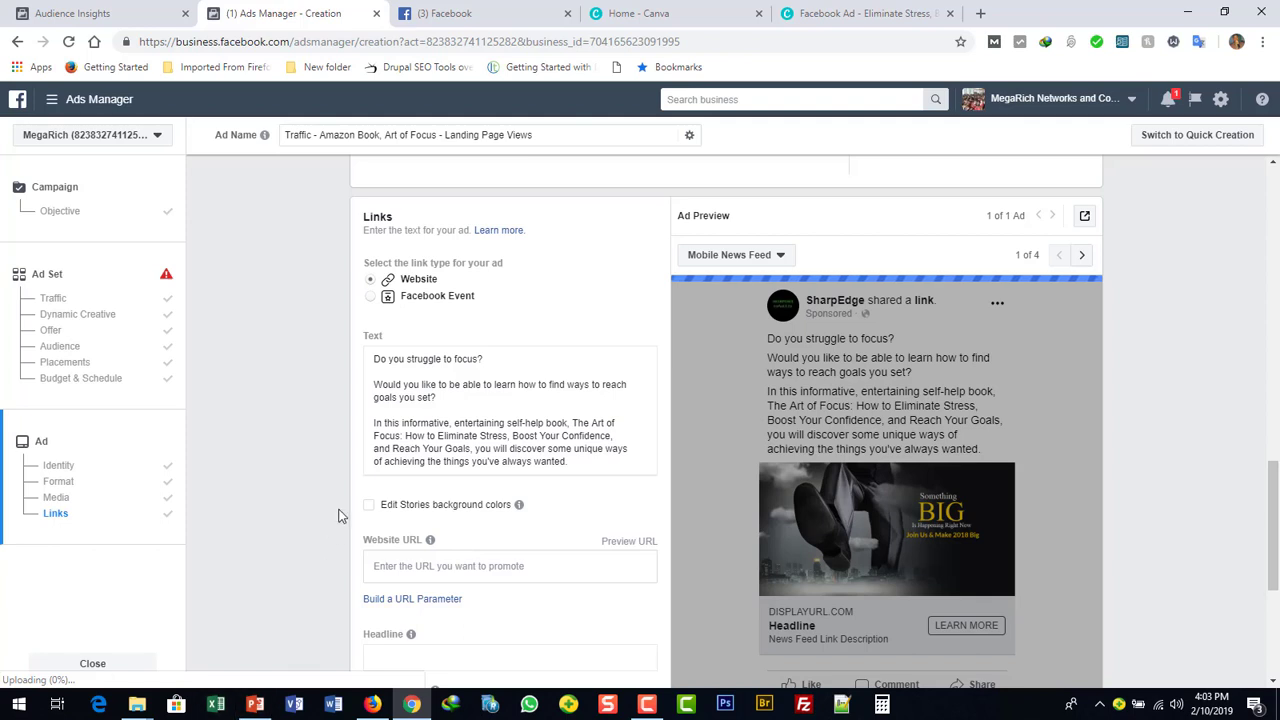
Step: Add the line "Find out Here>>>" below "goals you set?" in the ad text, set off by a blank line
click(447, 394)
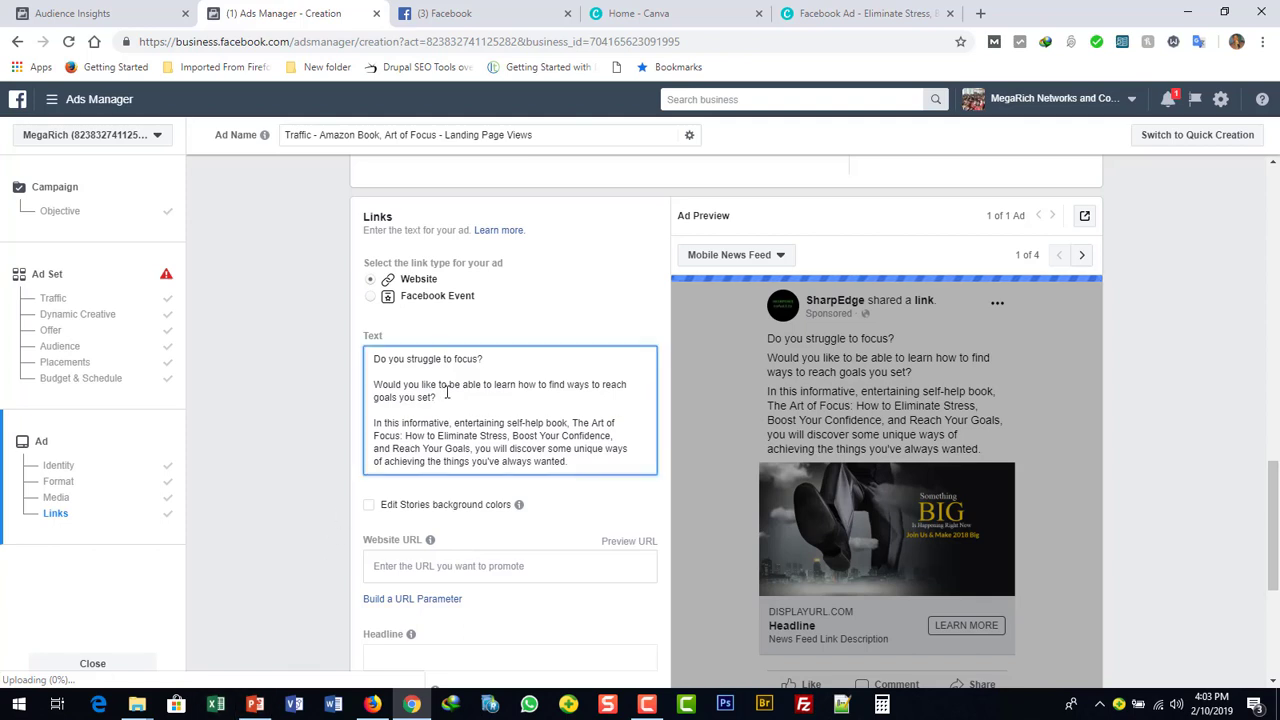
key(Return)
key(Return)
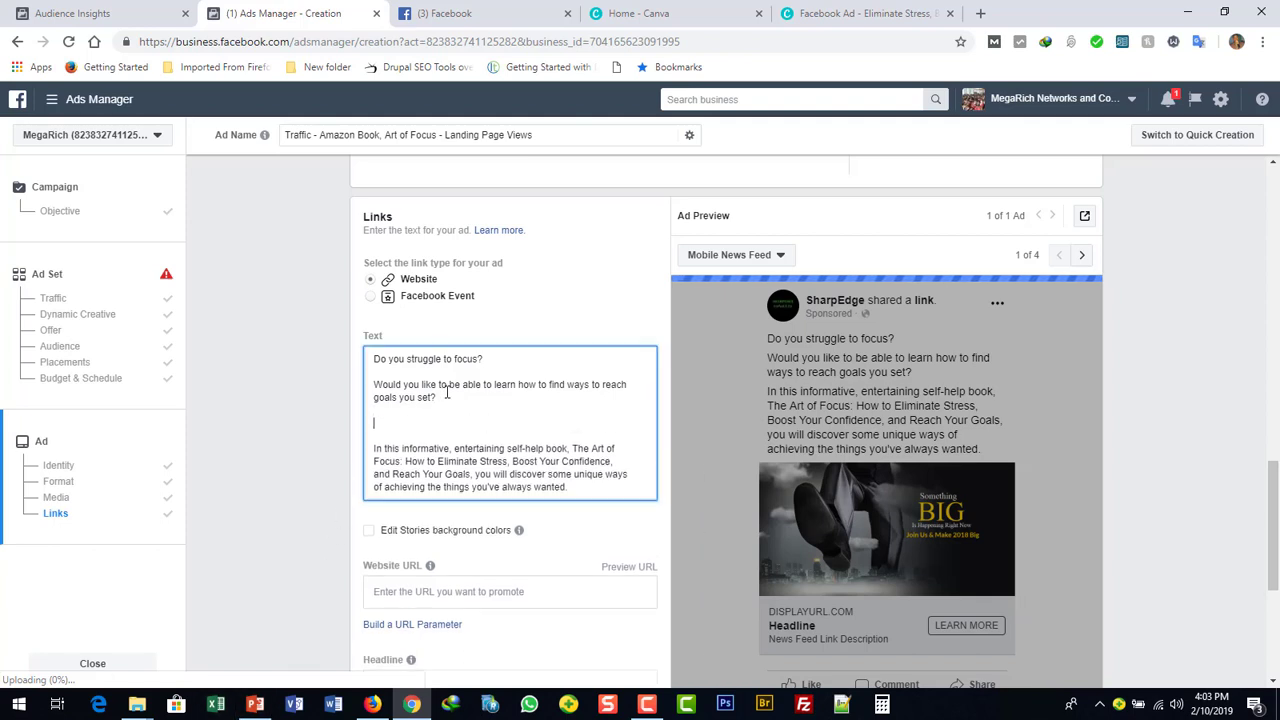
text(Fidn)
key(BackSpace)
key(BackSpace)
key(BackSpace)
text(nd out Here)
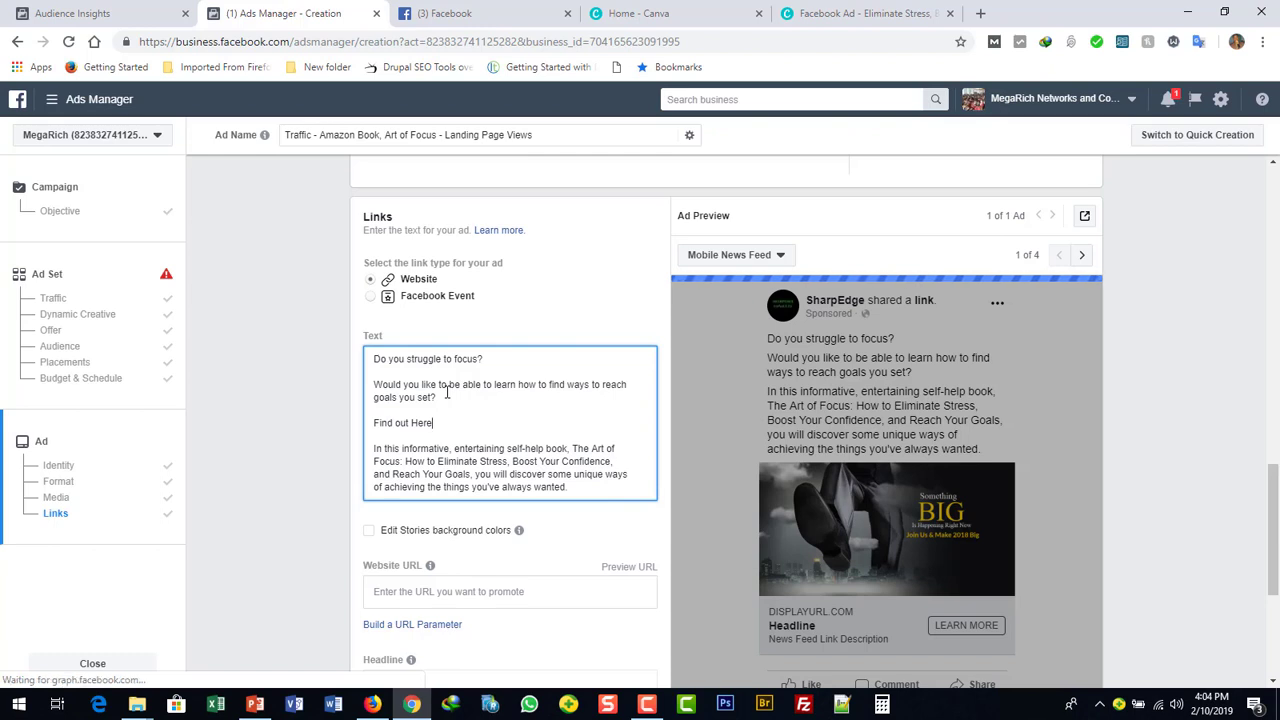
text(>>>)
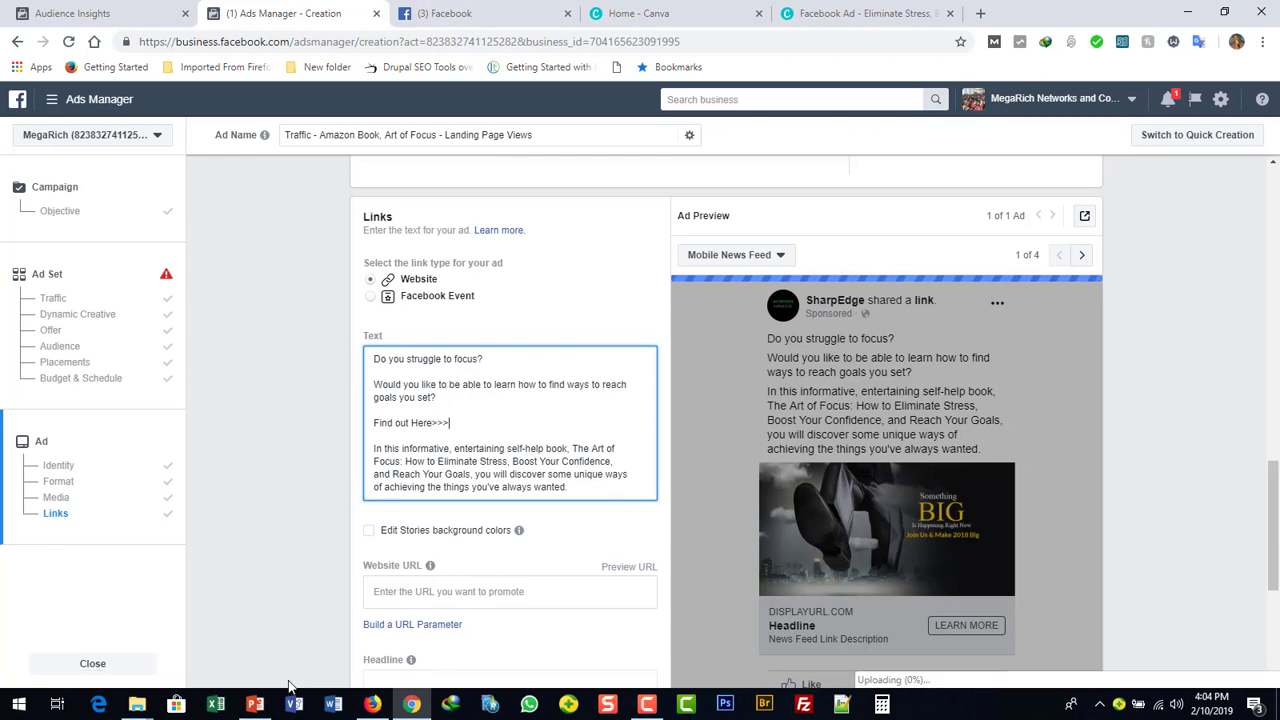
Step: Switch to Firefox and copy the full web address of the Amazon page for The Art of Focus
click(375, 706)
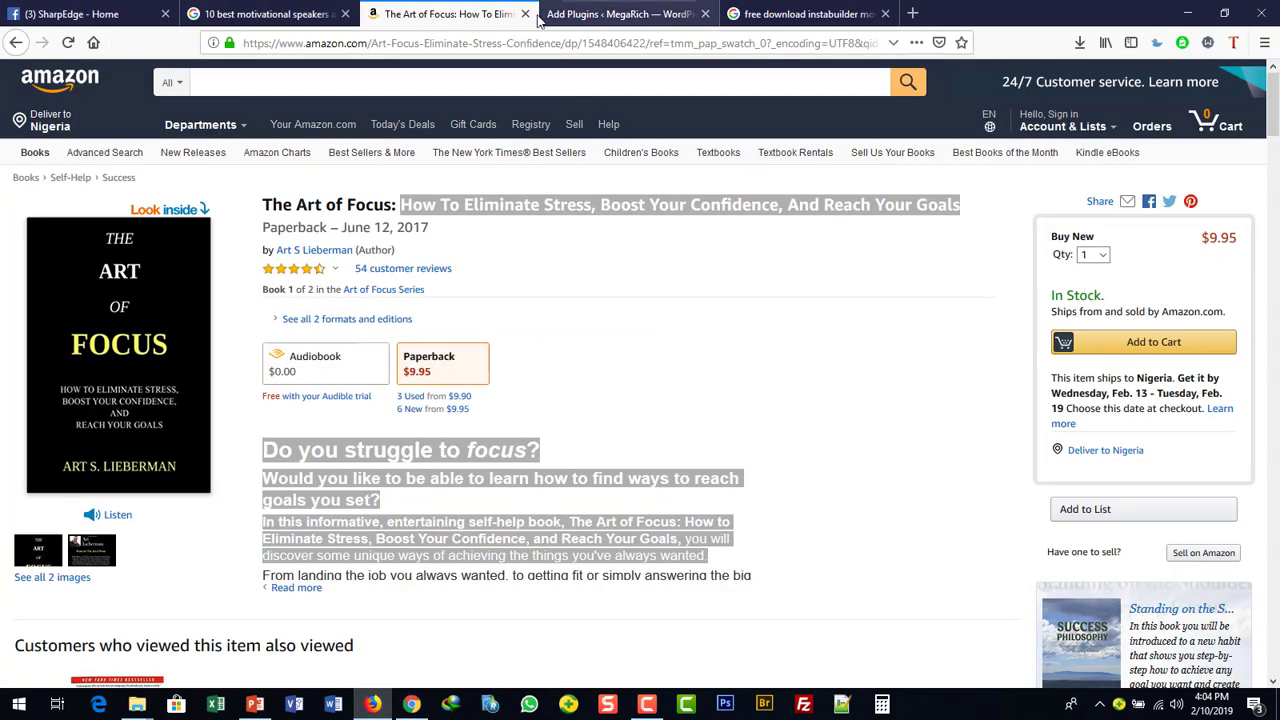
click(477, 34)
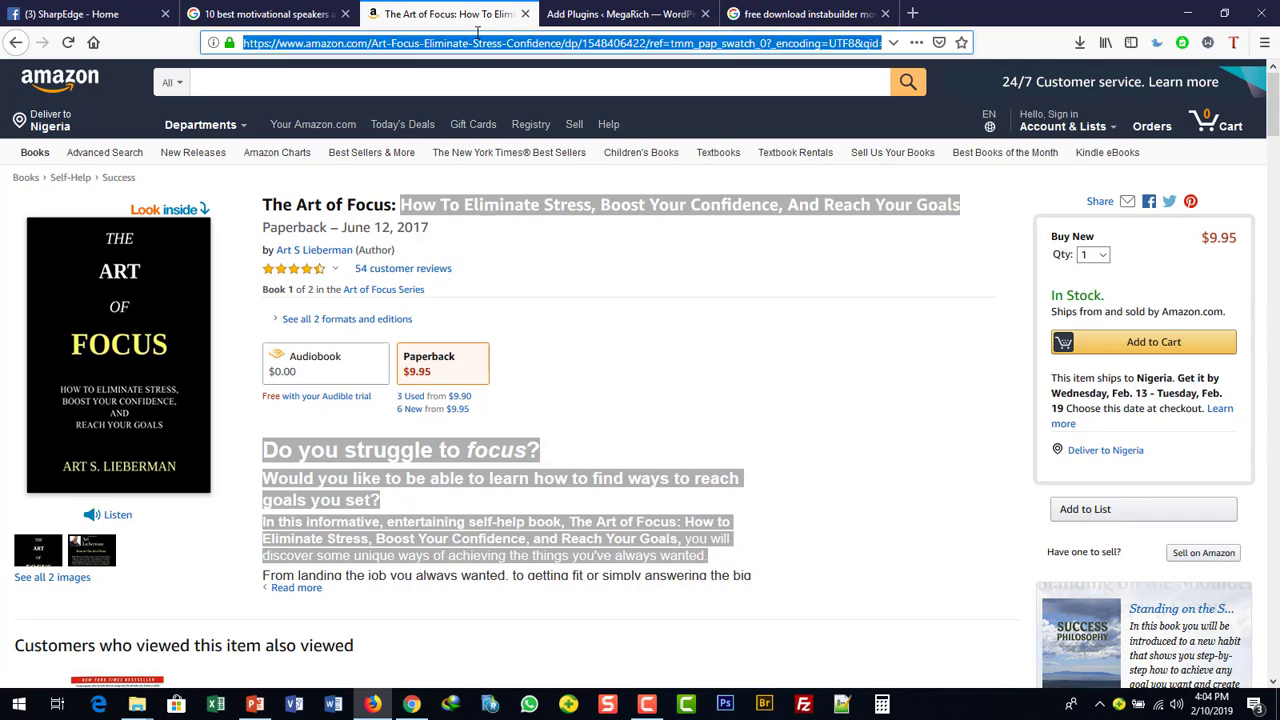
right_click(477, 42)
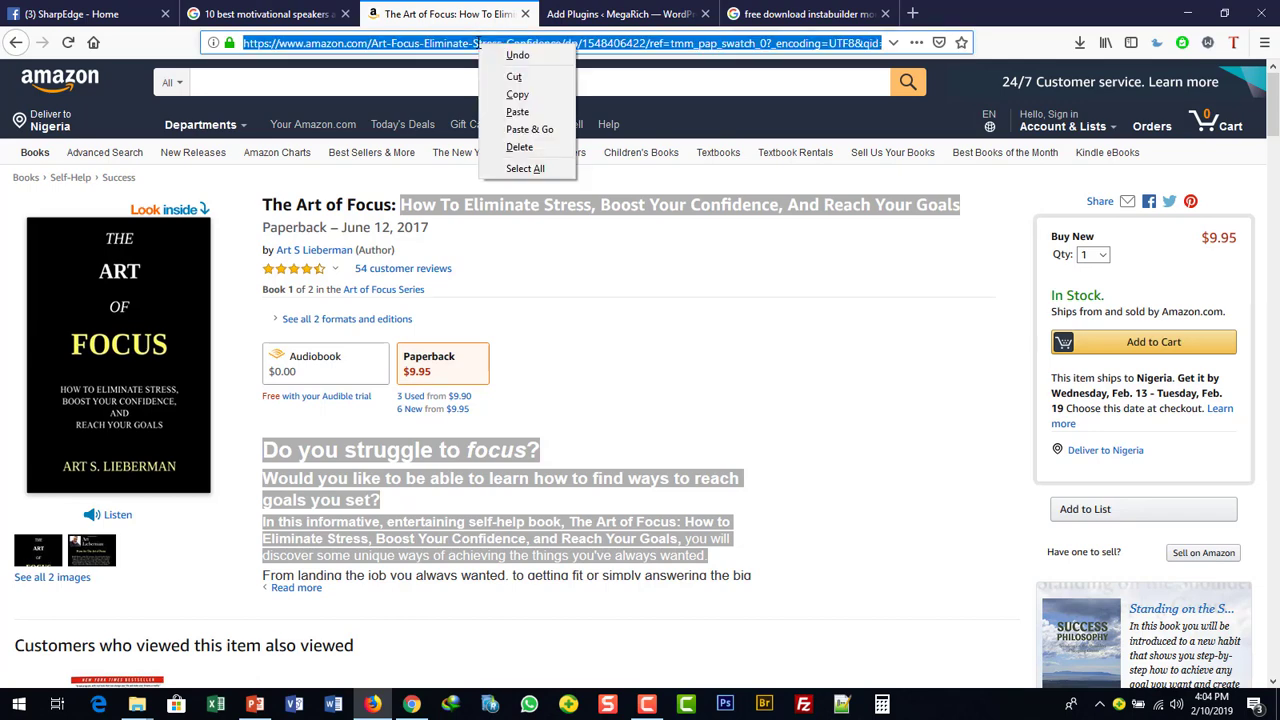
click(512, 92)
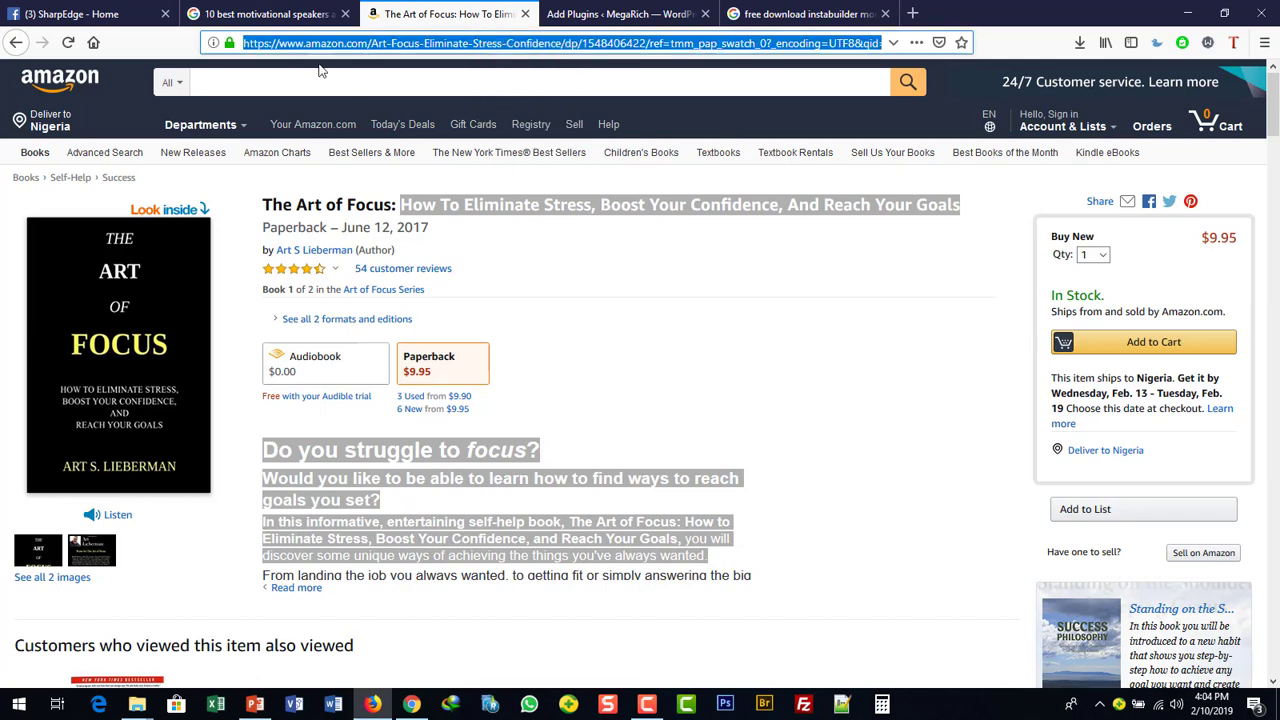
Step: Switch to Chrome and open bit.ly in a new tab
click(414, 706)
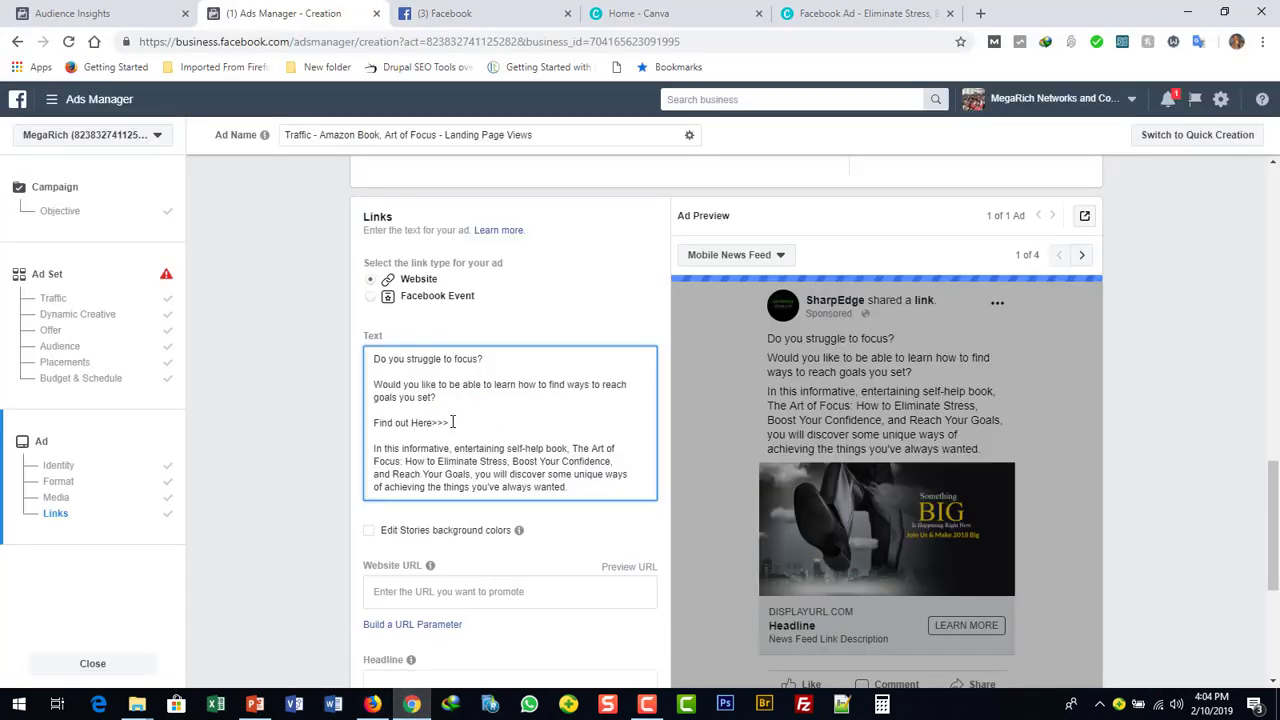
click(980, 13)
text(bit.ly)
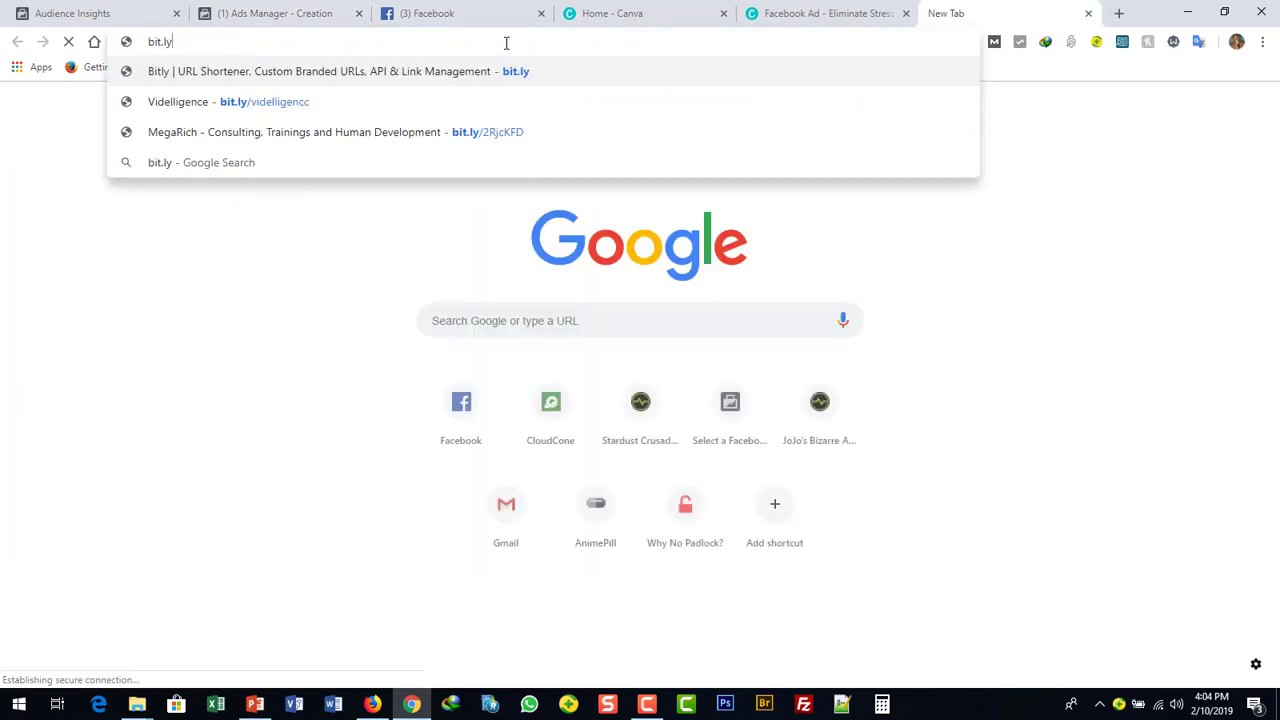
key(Return)
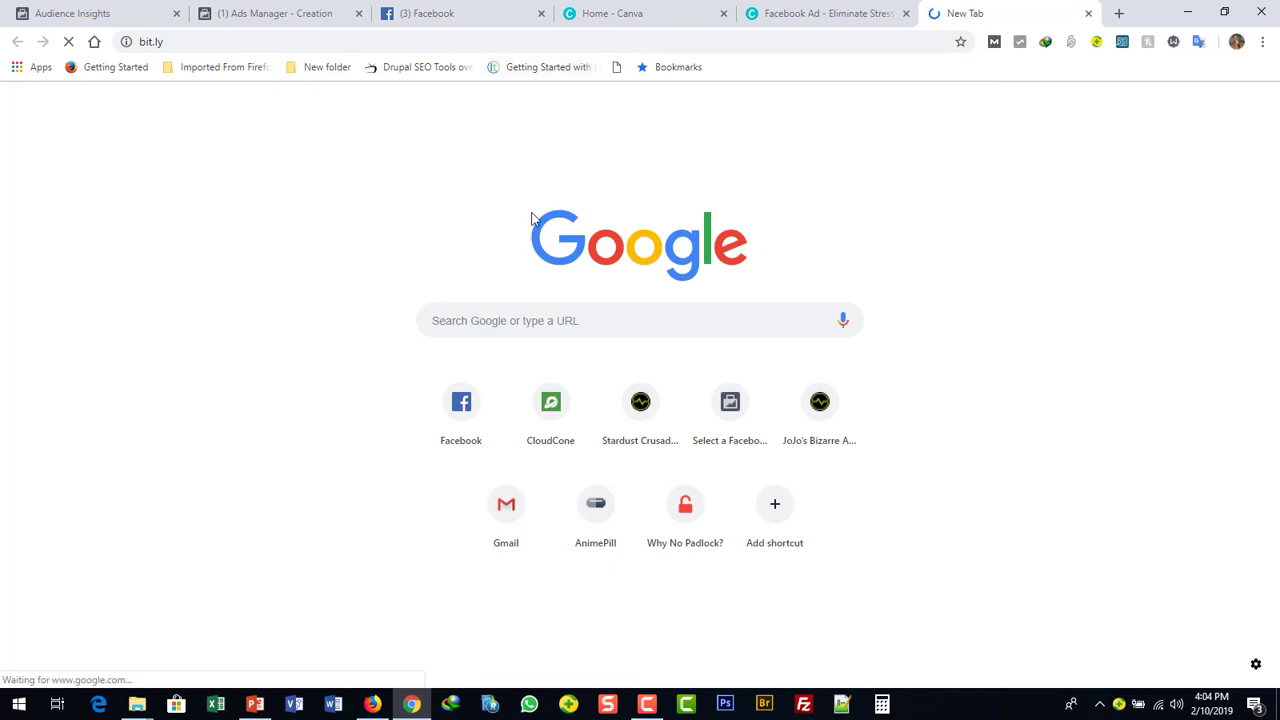
Step: Close the Canva Facebook Ad design and the Canva home page, and return to the loading bit.ly page
click(766, 20)
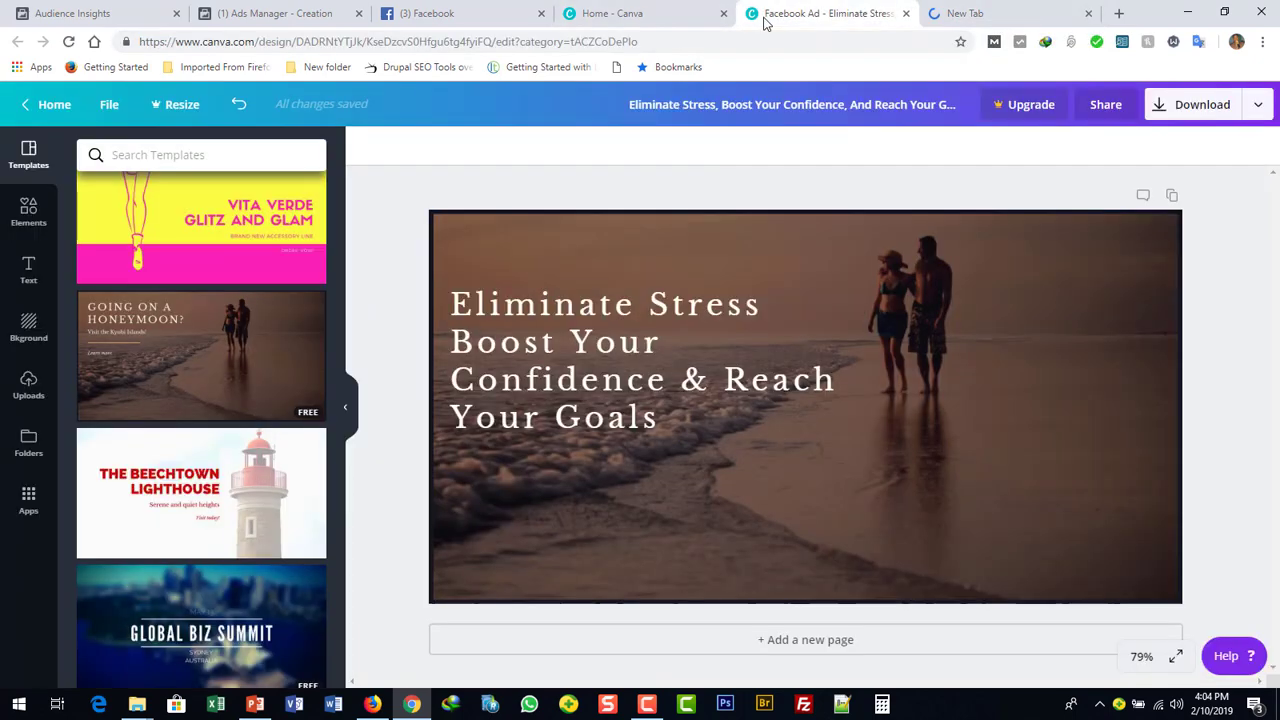
click(906, 13)
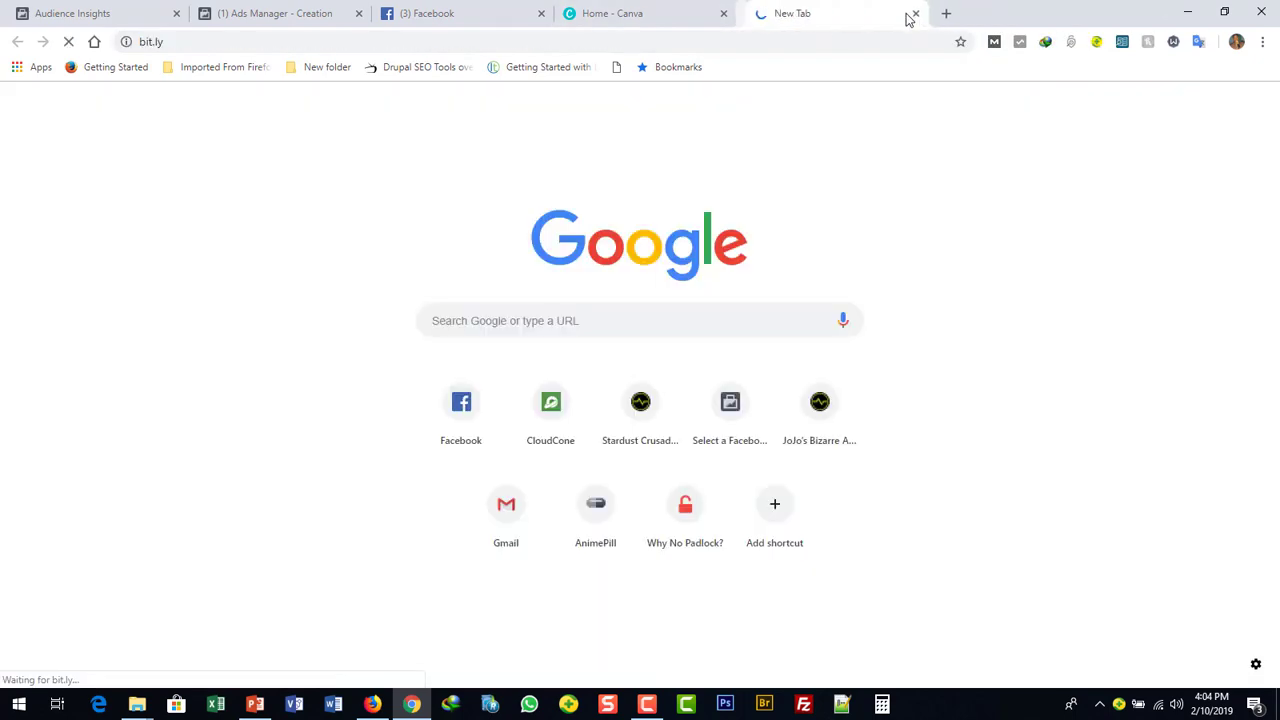
click(636, 20)
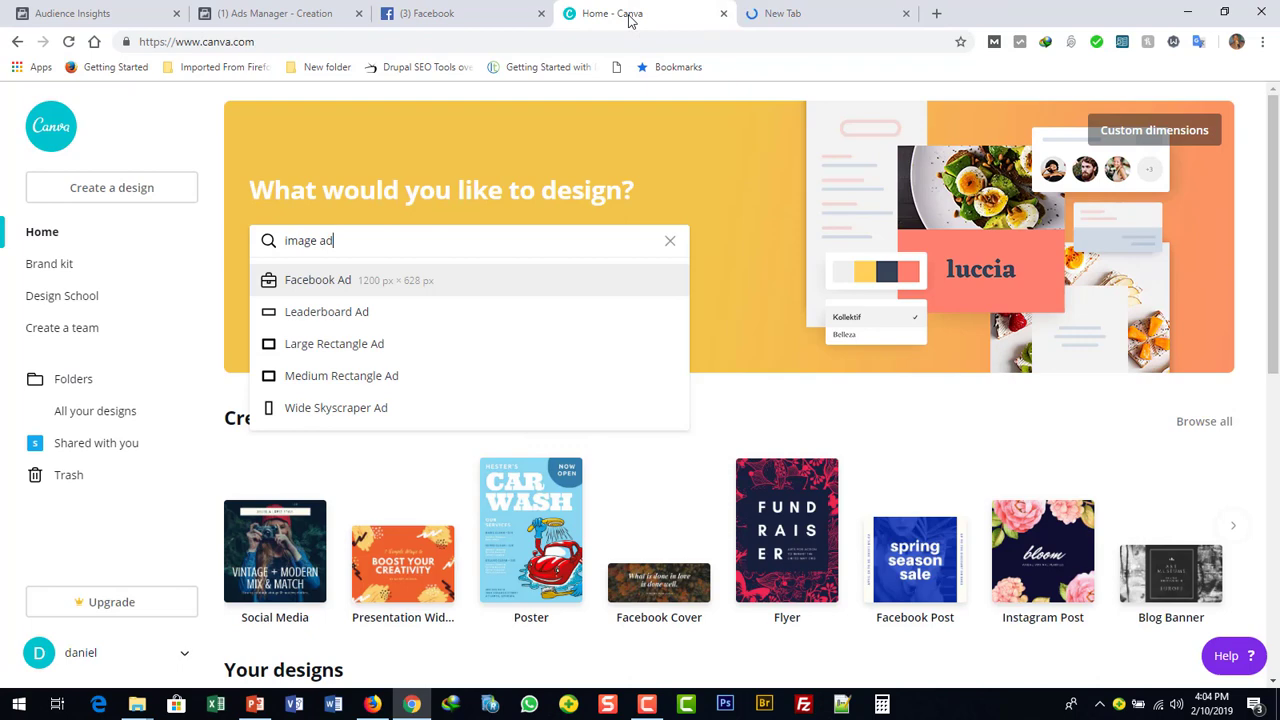
click(723, 14)
click(470, 18)
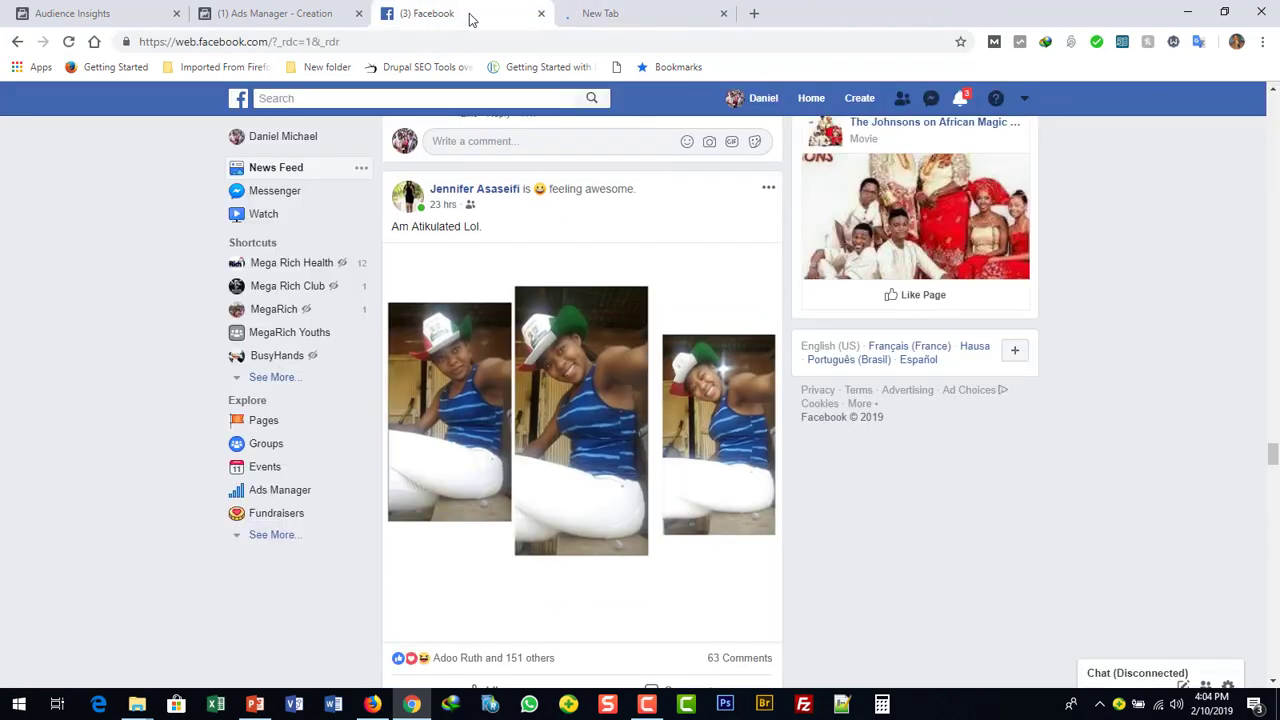
click(658, 14)
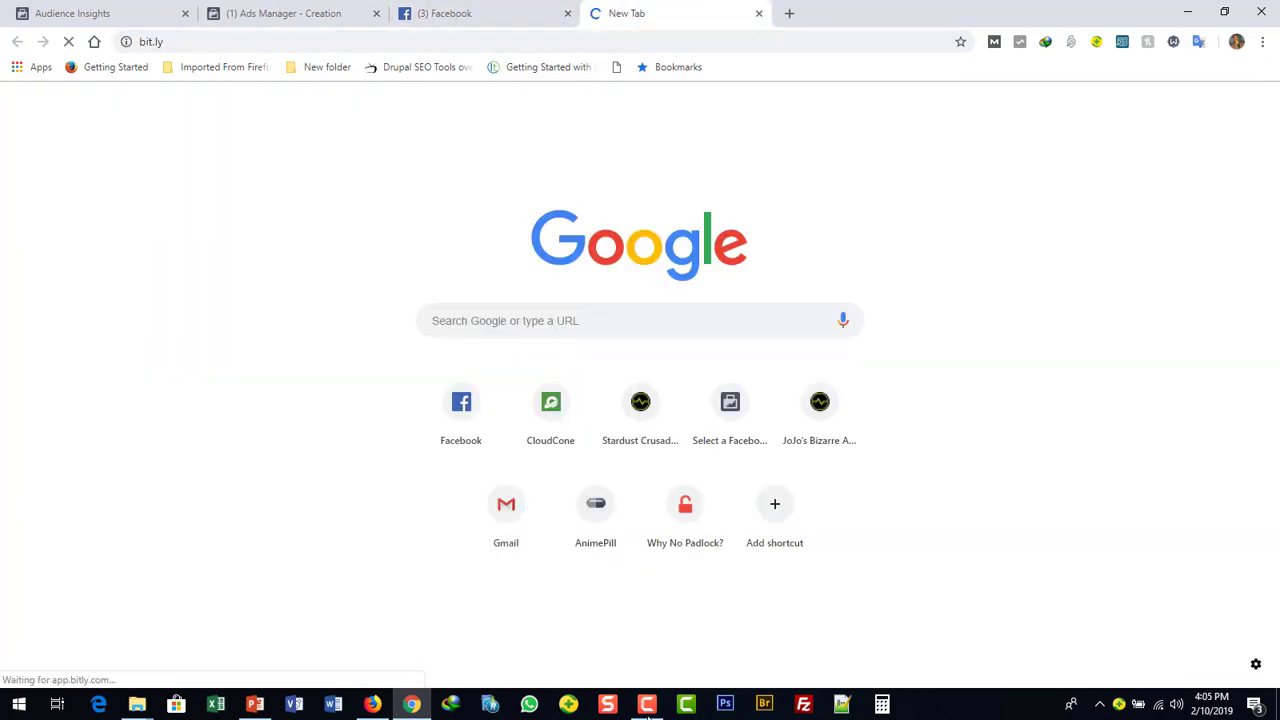
mouse_move(650, 712)
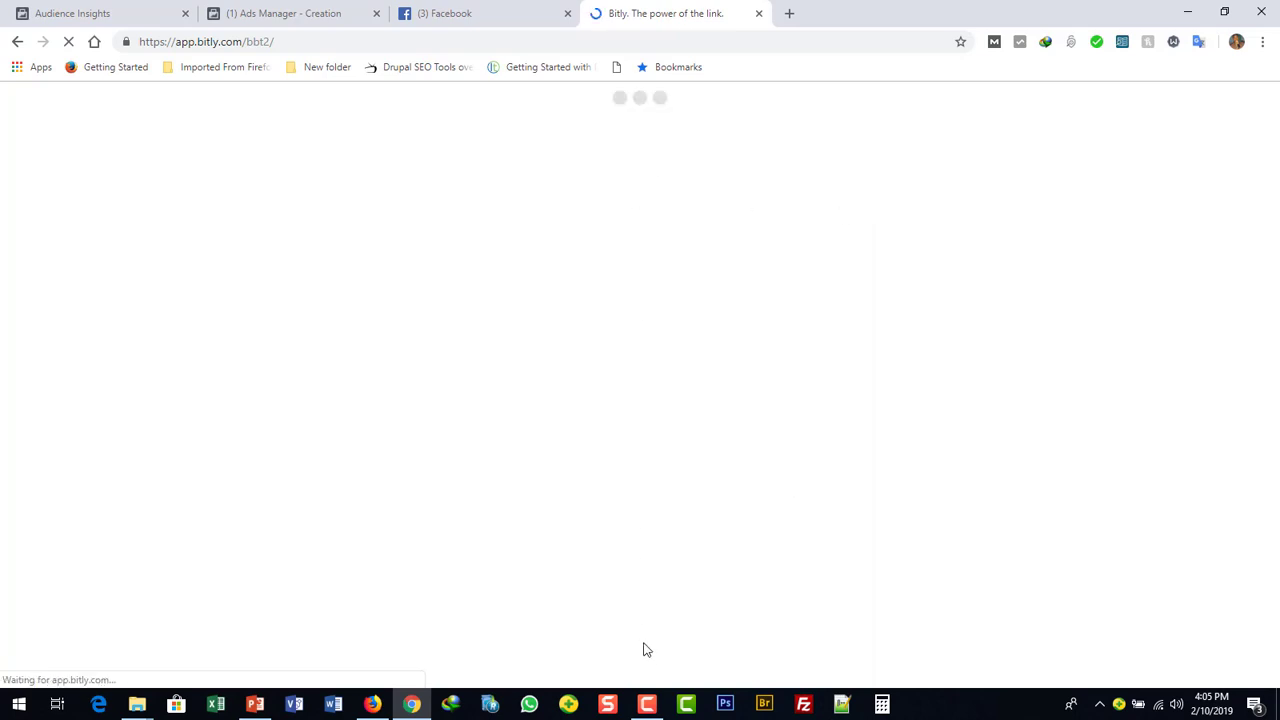
click(649, 706)
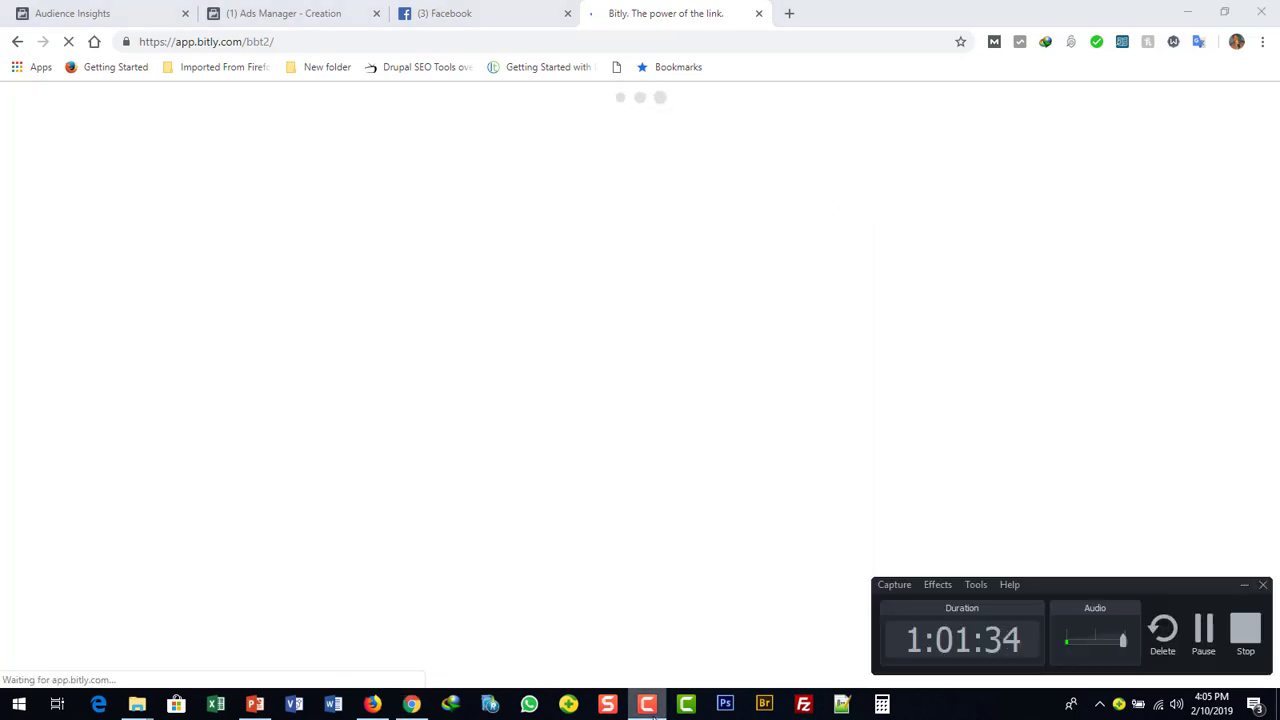
click(1201, 645)
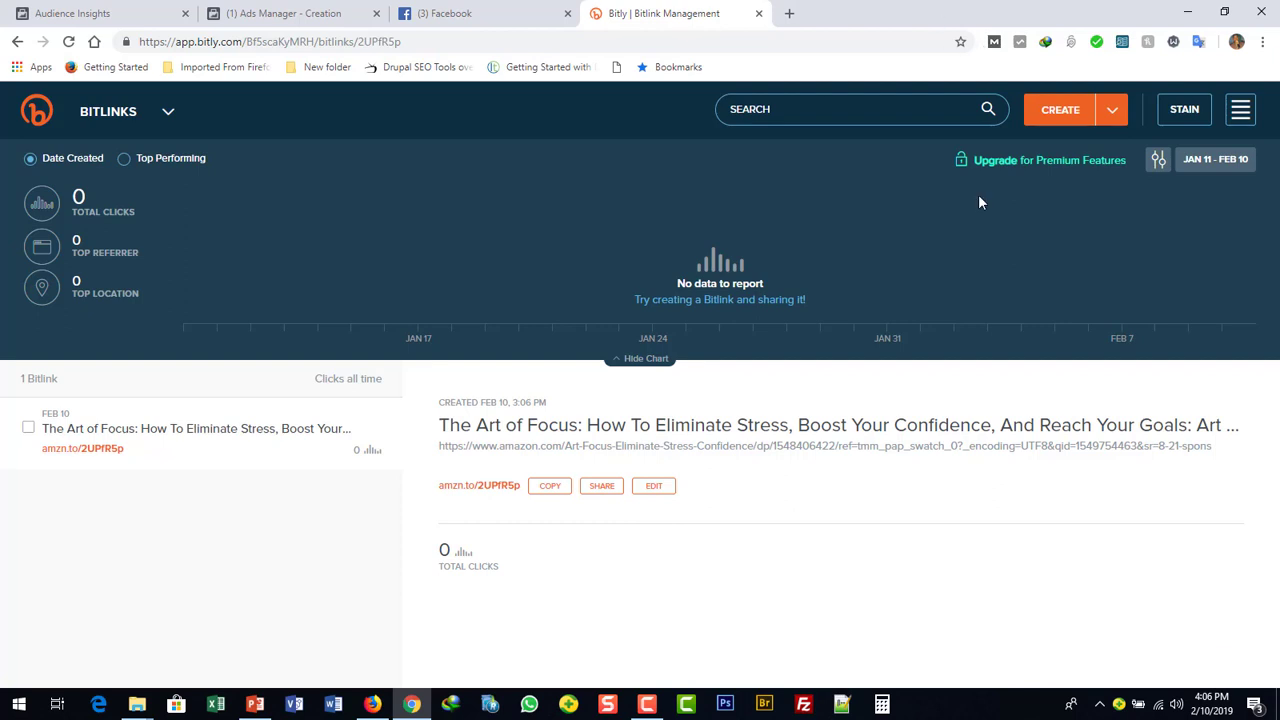
click(167, 116)
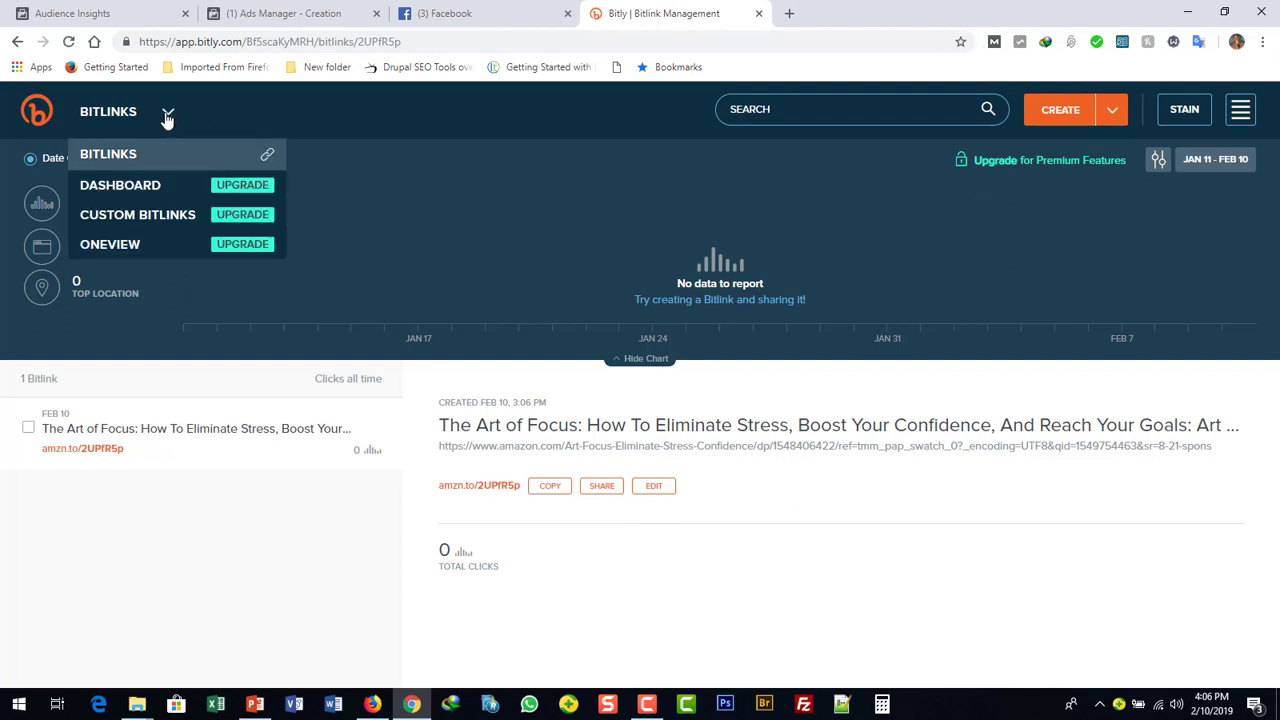
click(377, 175)
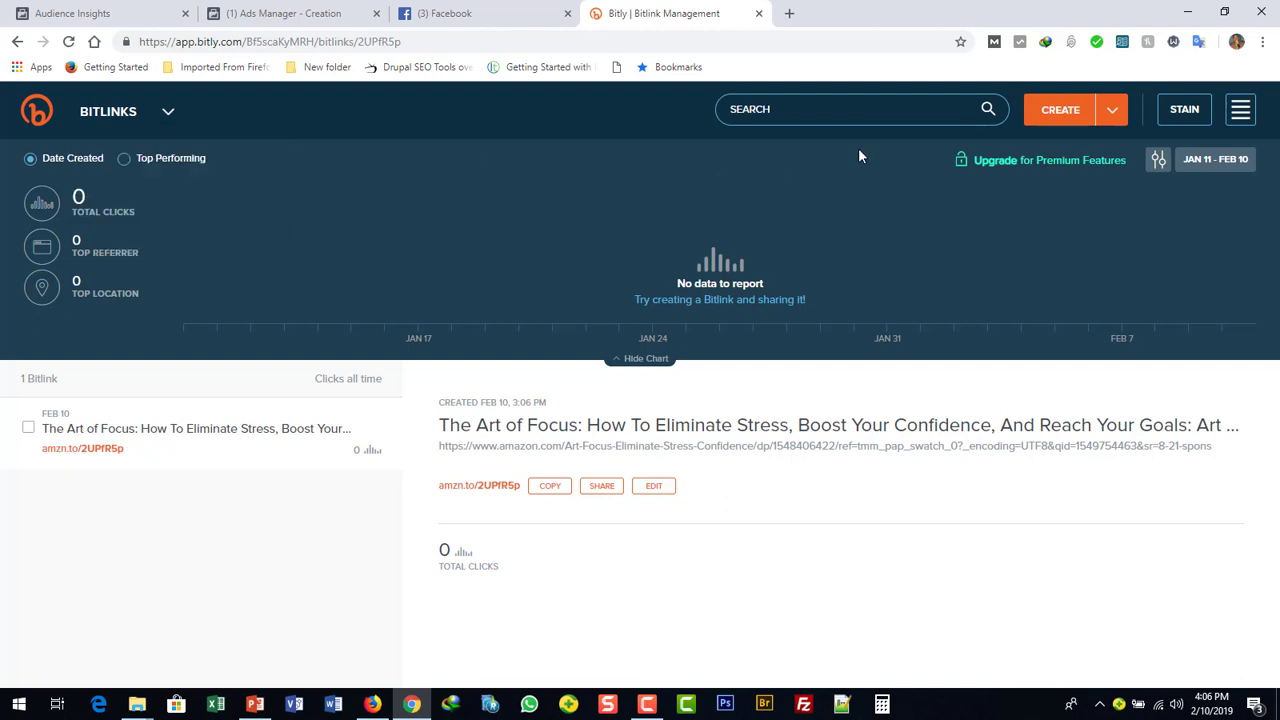
Step: Create a Bitlink from the copied Amazon address, copy the shortened link and save the Bitlink
click(1070, 114)
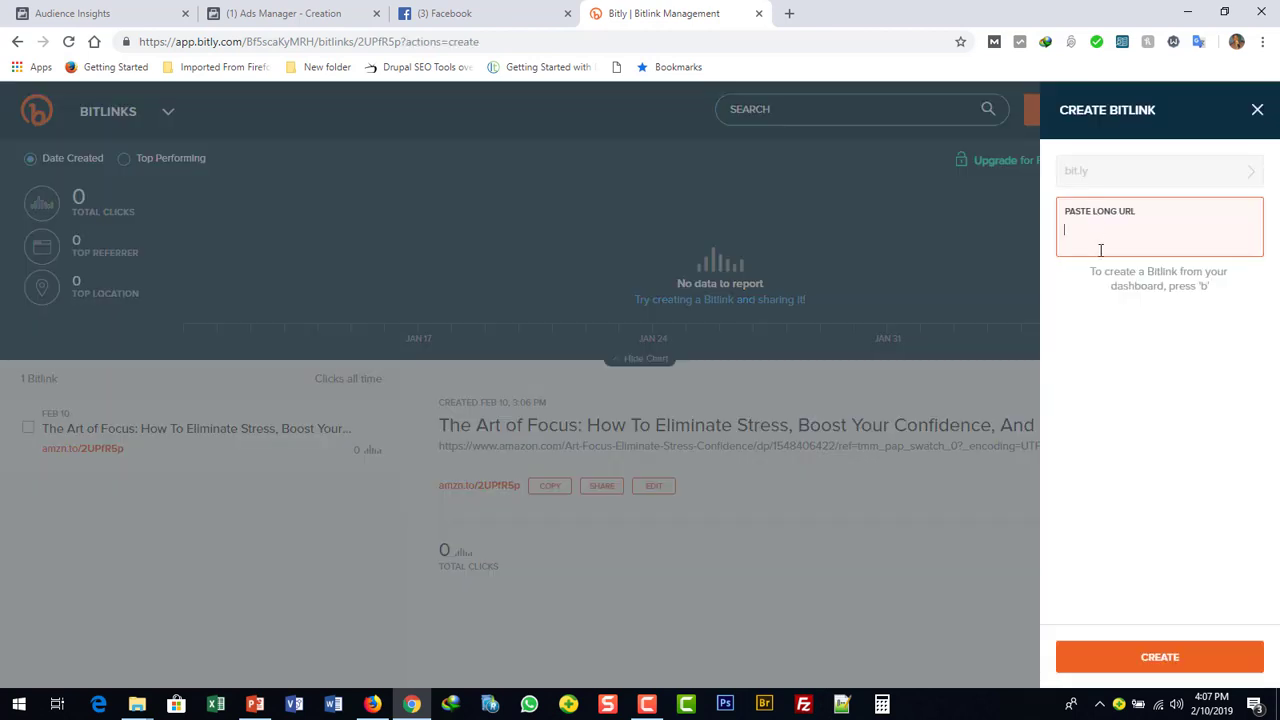
key(ctrl+v)
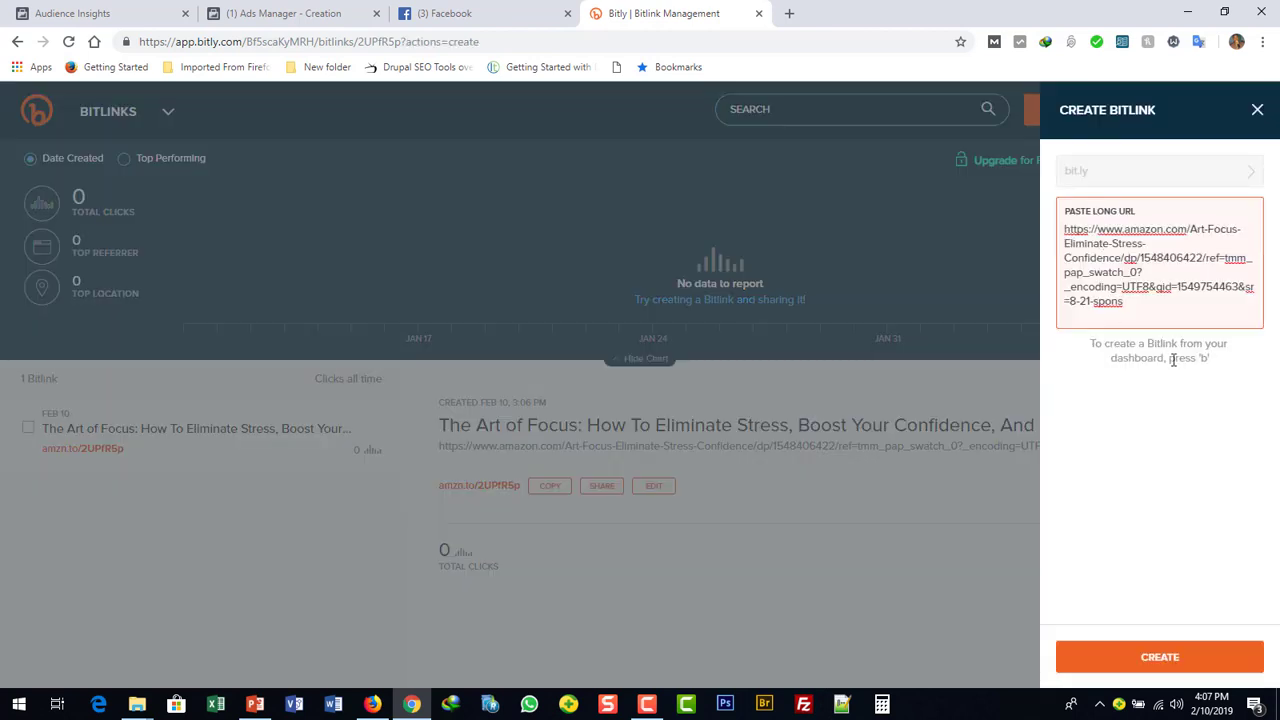
click(1147, 668)
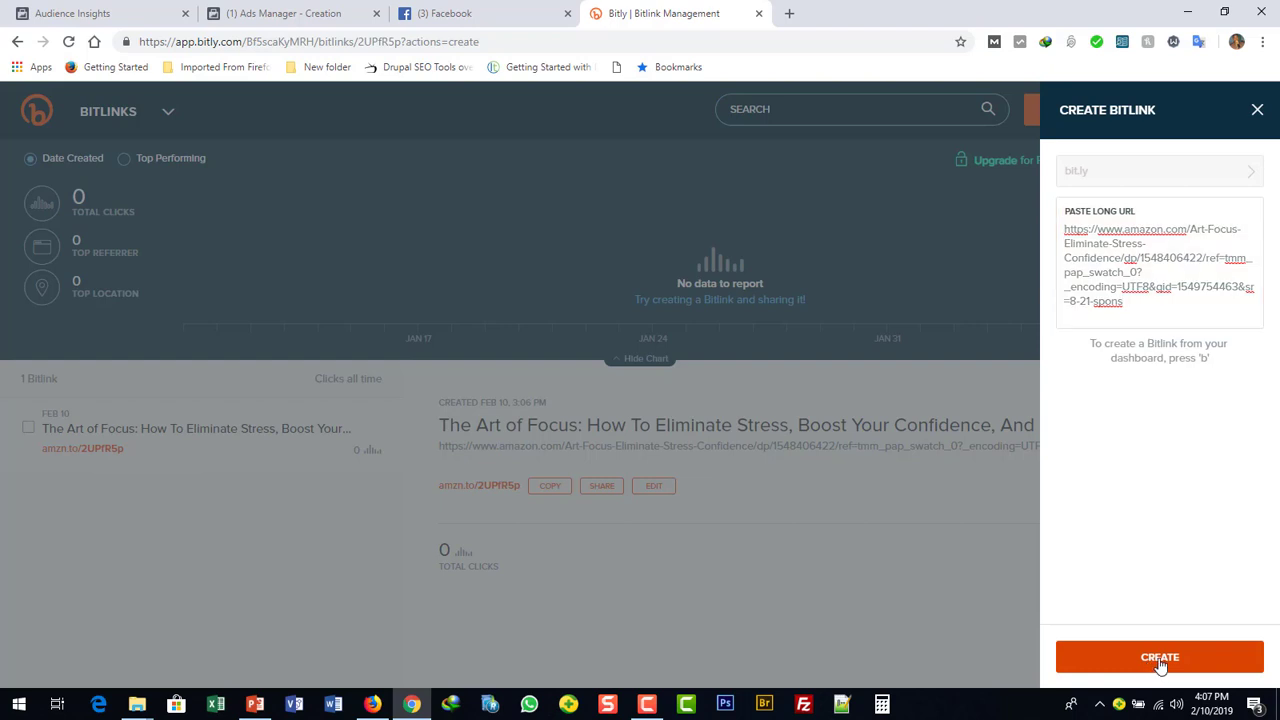
click(1160, 662)
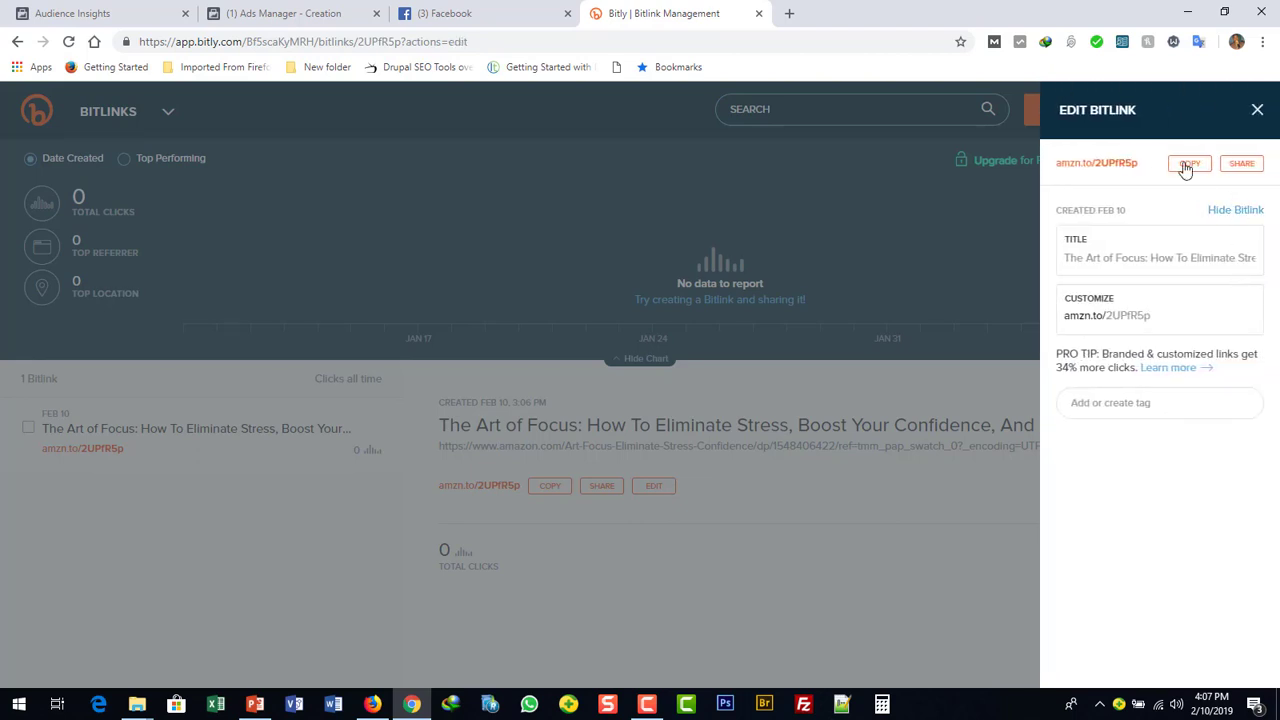
click(1186, 166)
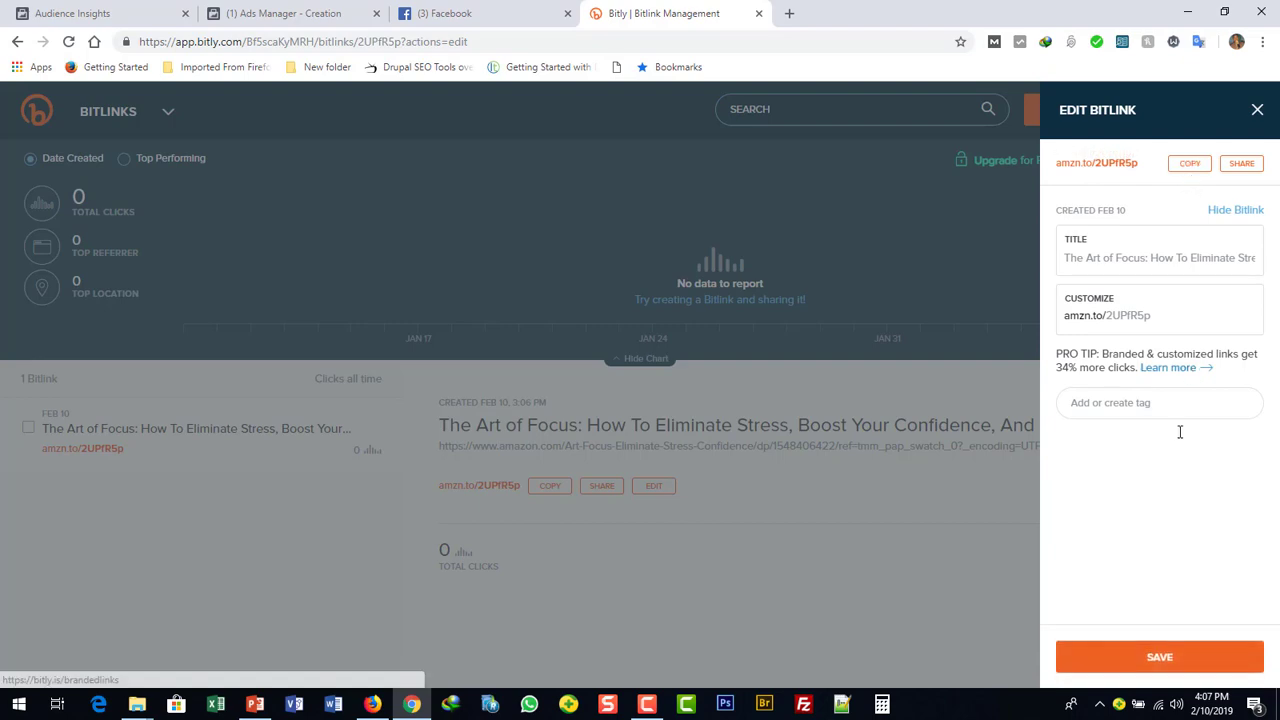
click(1163, 658)
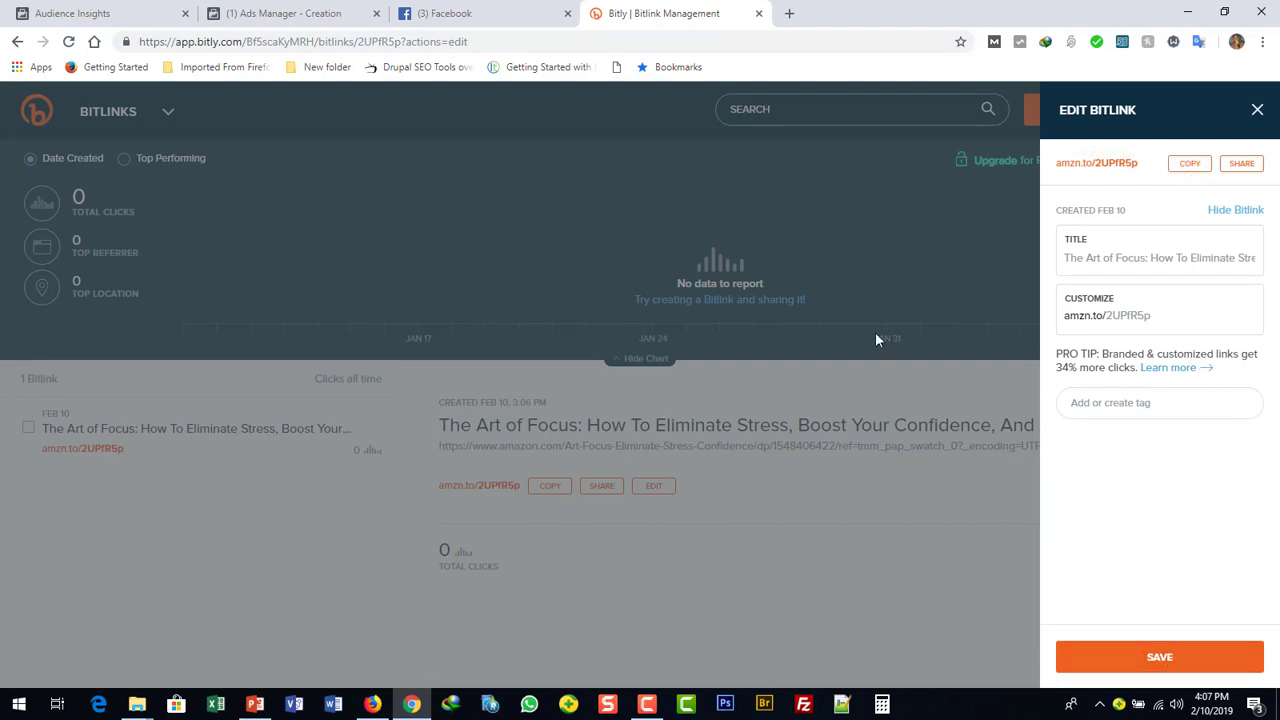
click(460, 16)
click(290, 15)
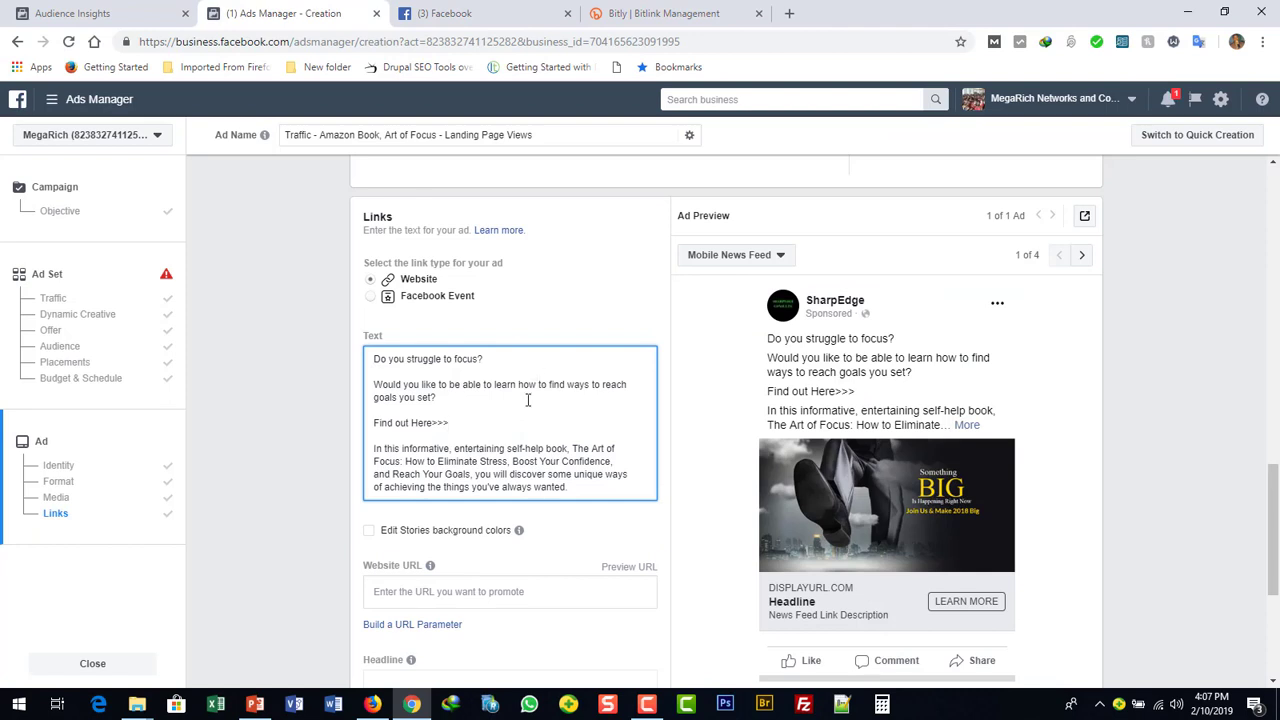
key(ctrl+v)
click(793, 14)
right_click(666, 41)
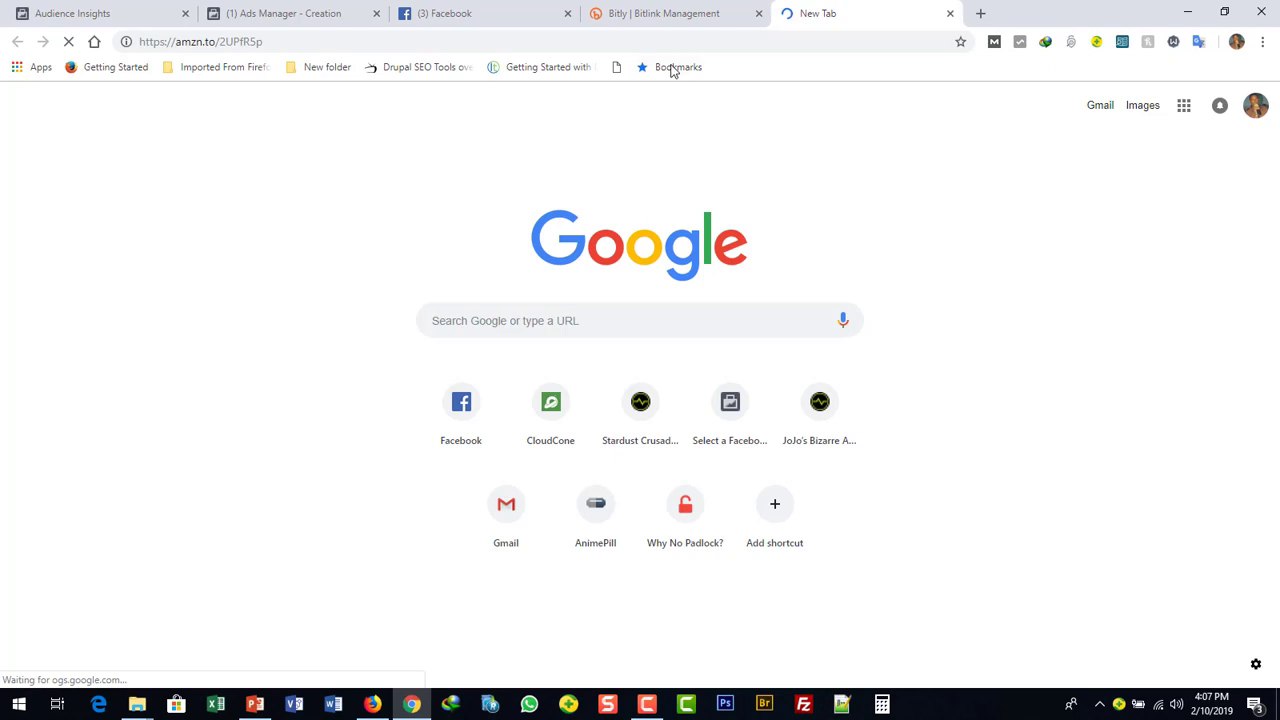
click(670, 14)
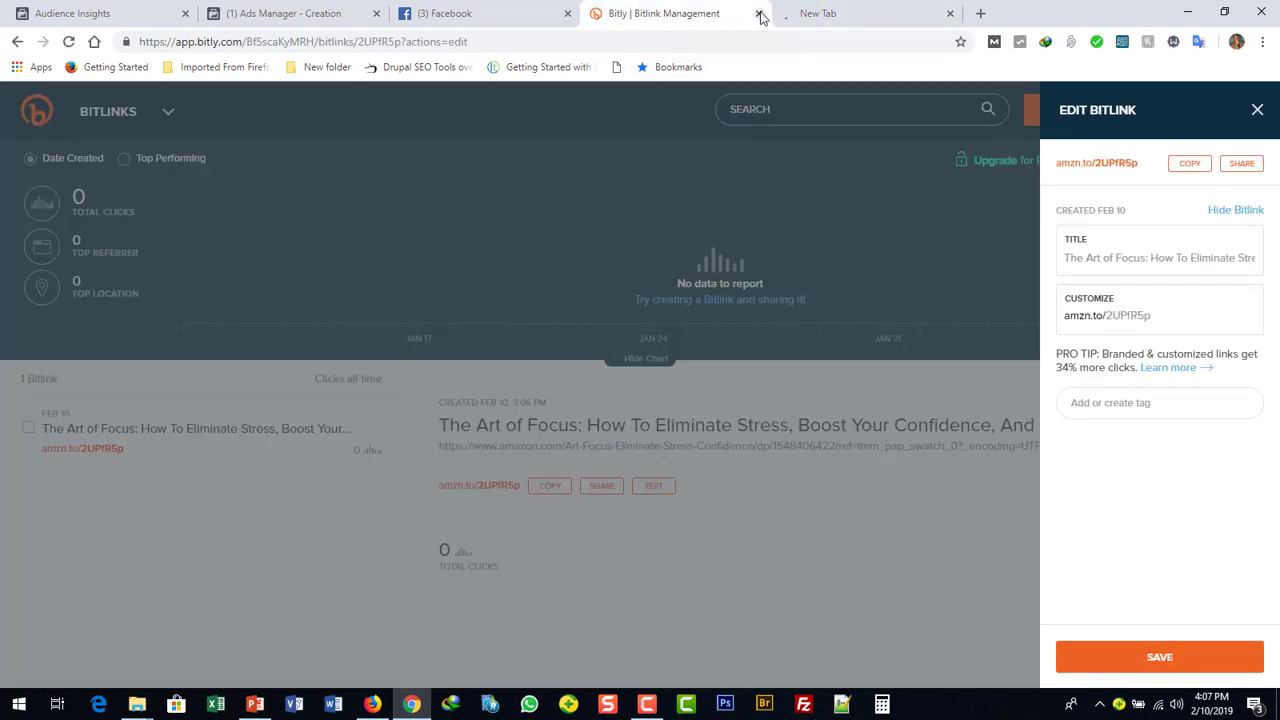
click(759, 14)
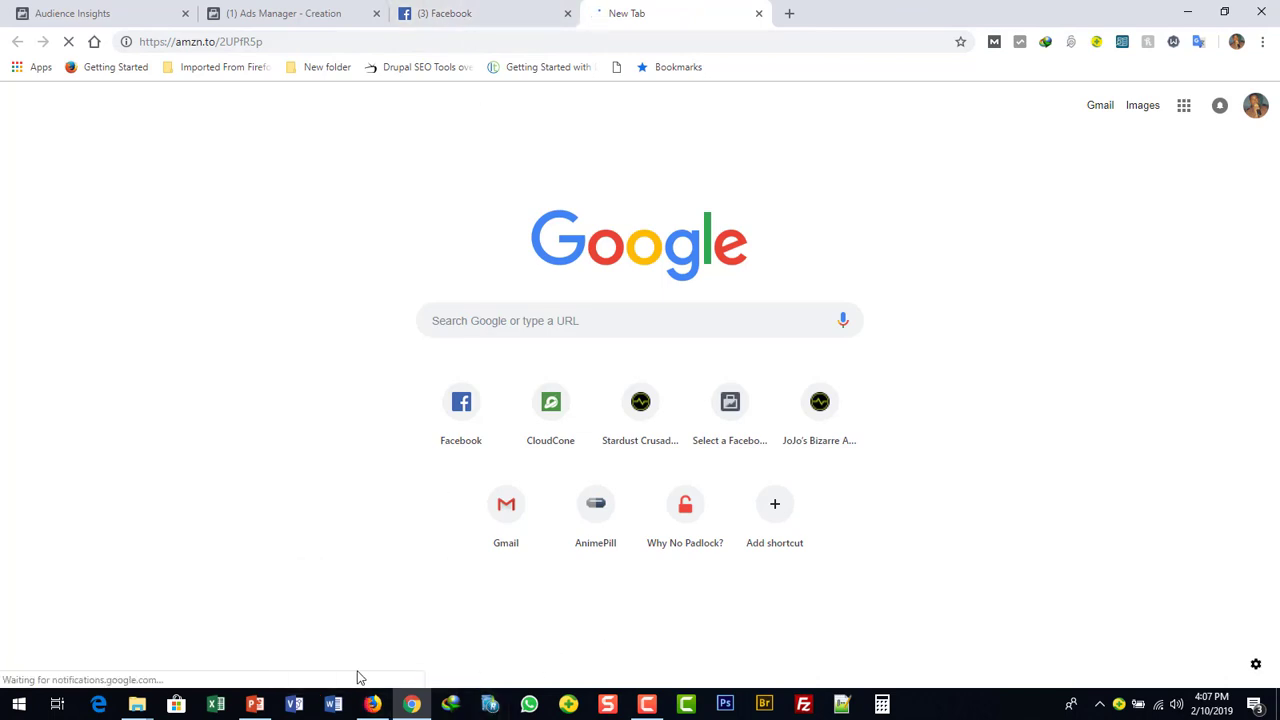
Step: Compare the original Amazon page with the one the short link opens, and review the ad preview in Ads Manager
click(373, 704)
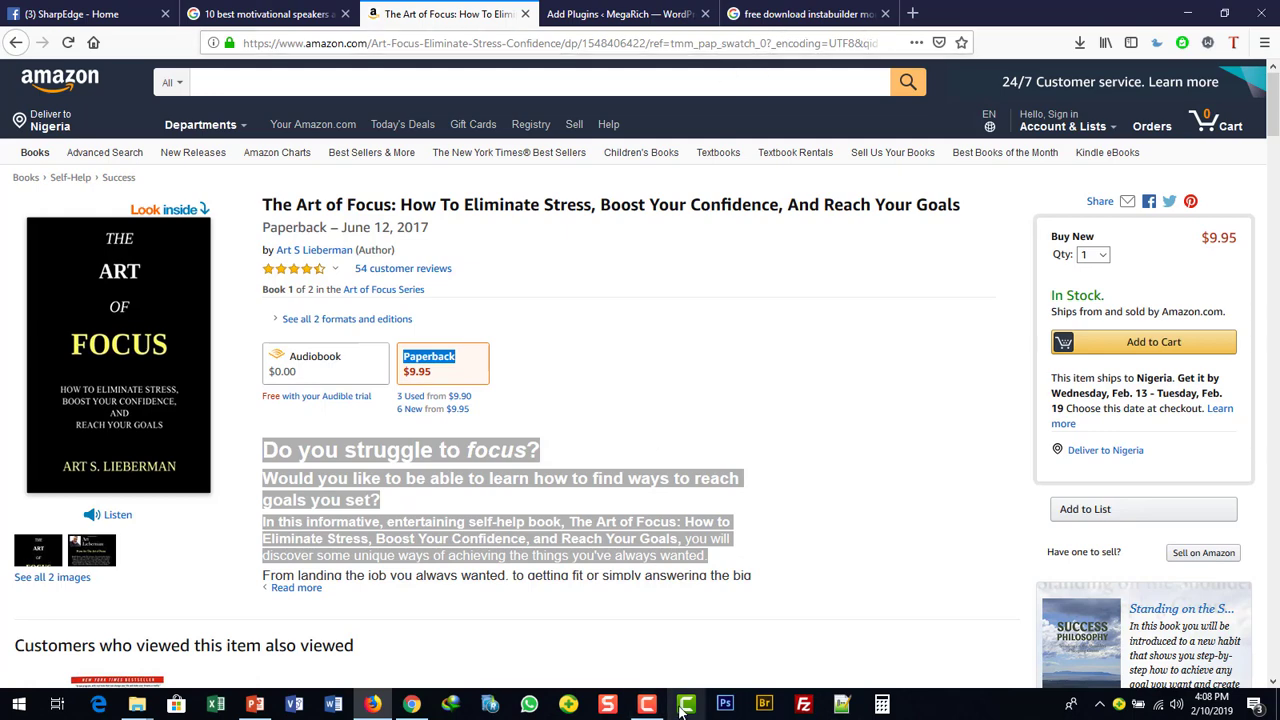
click(410, 706)
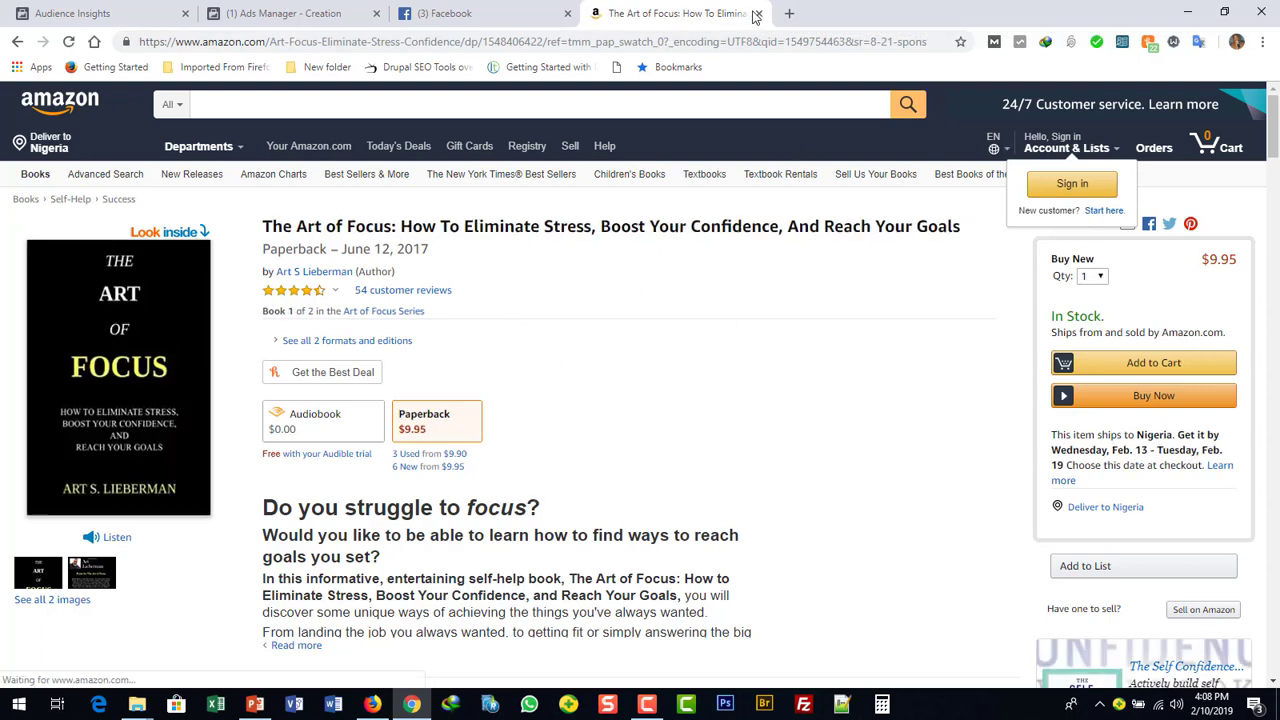
click(440, 18)
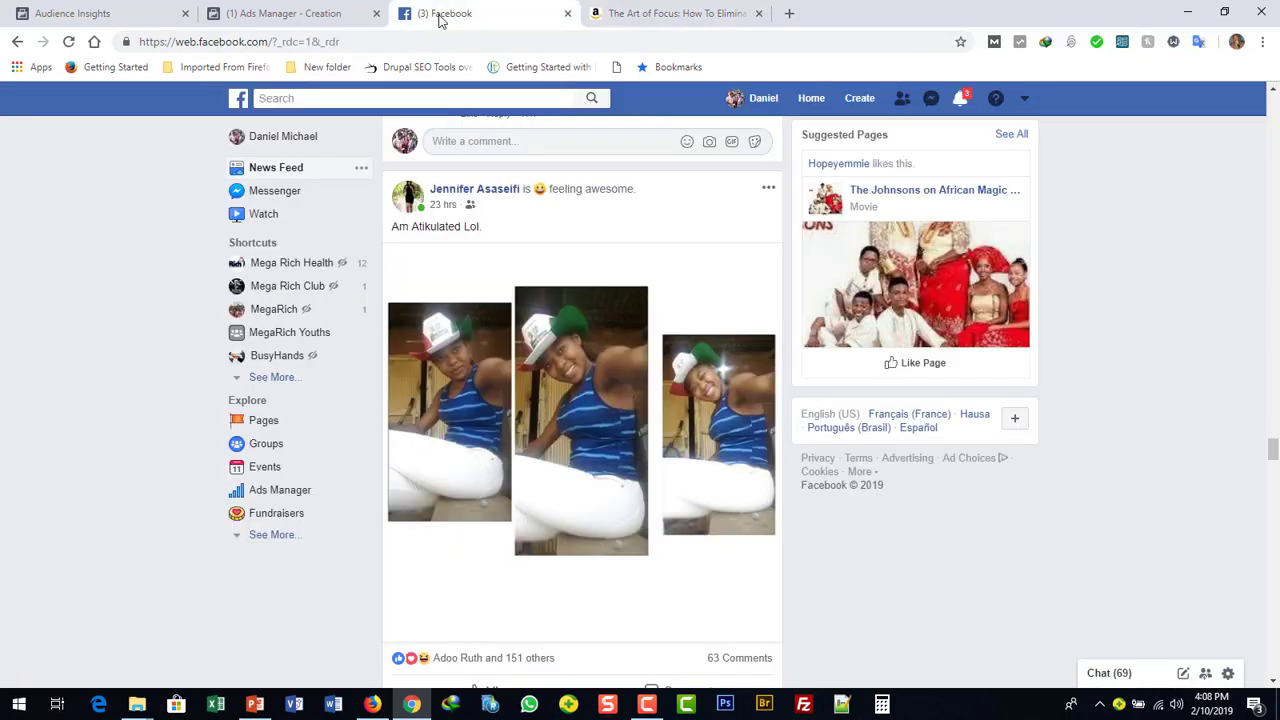
click(322, 12)
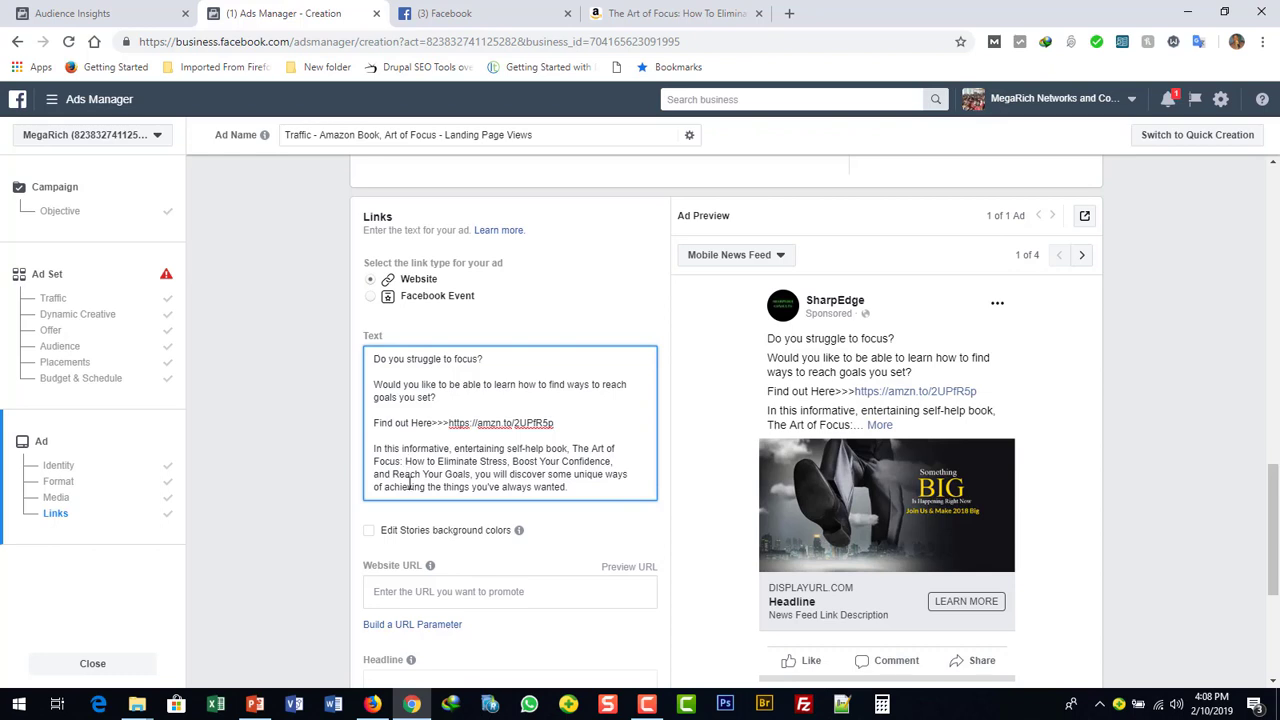
click(880, 428)
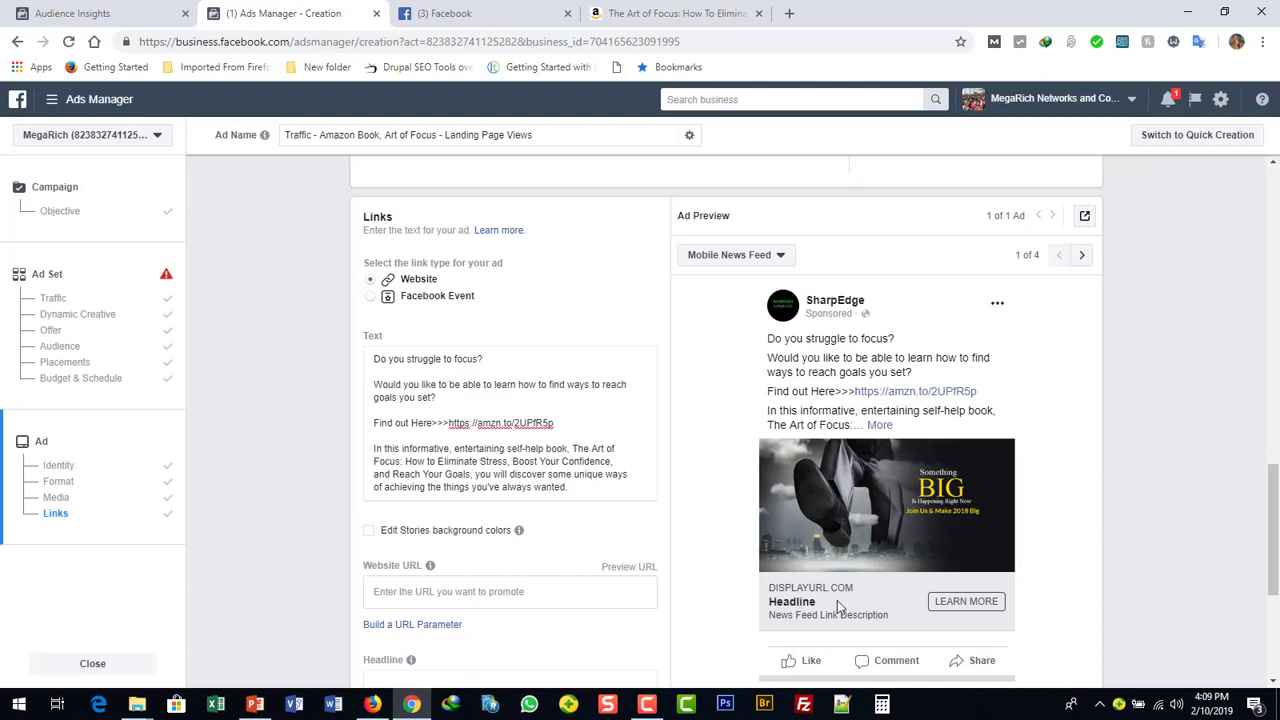
click(432, 591)
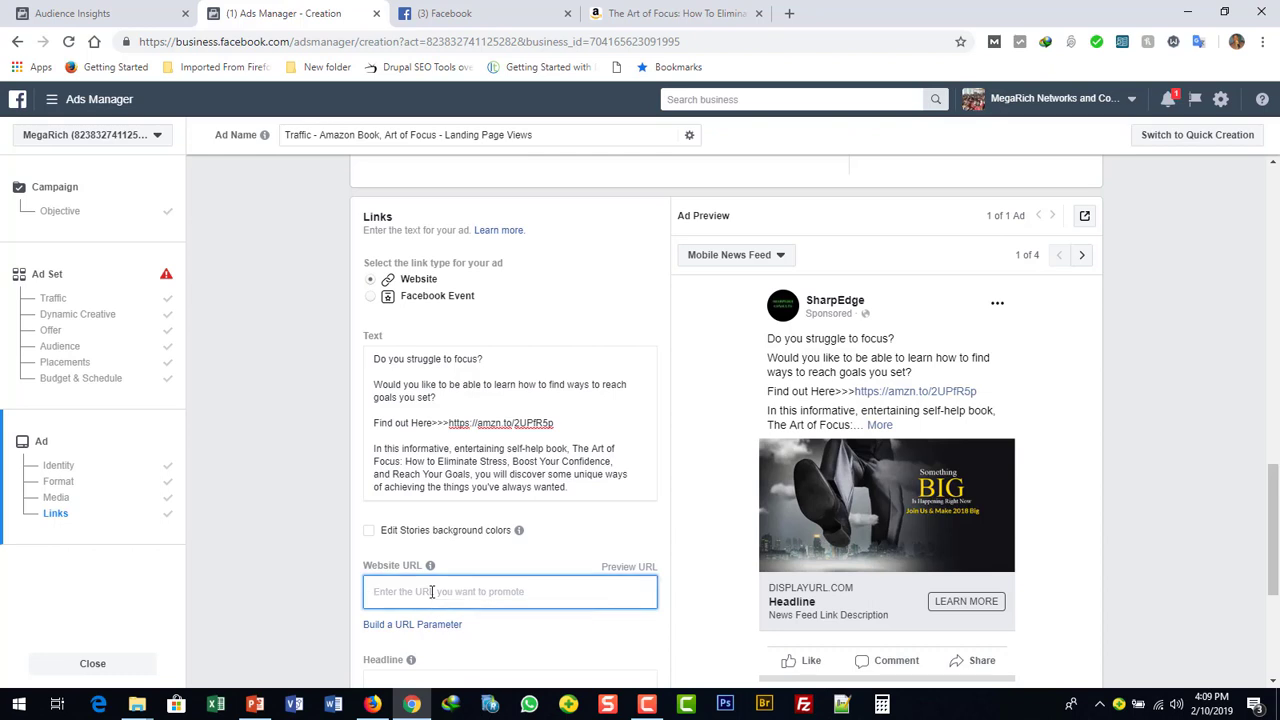
key(ctrl+v)
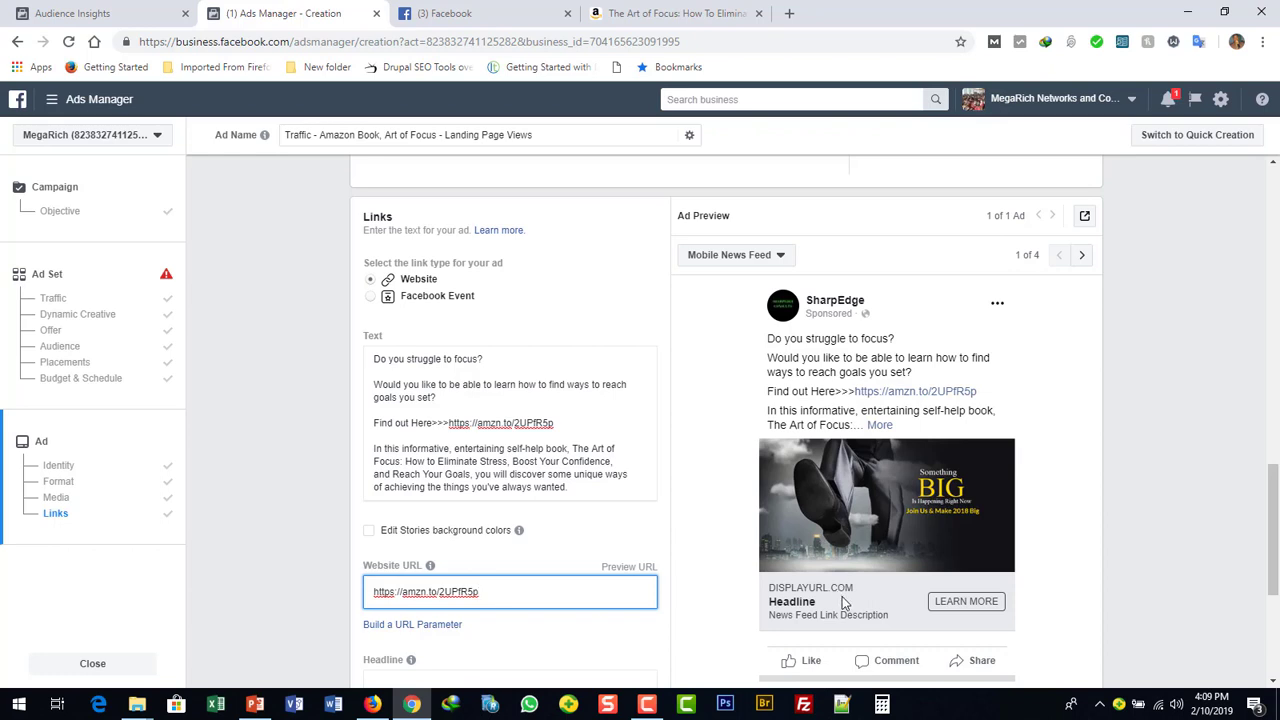
scroll(490, 505, down, 2)
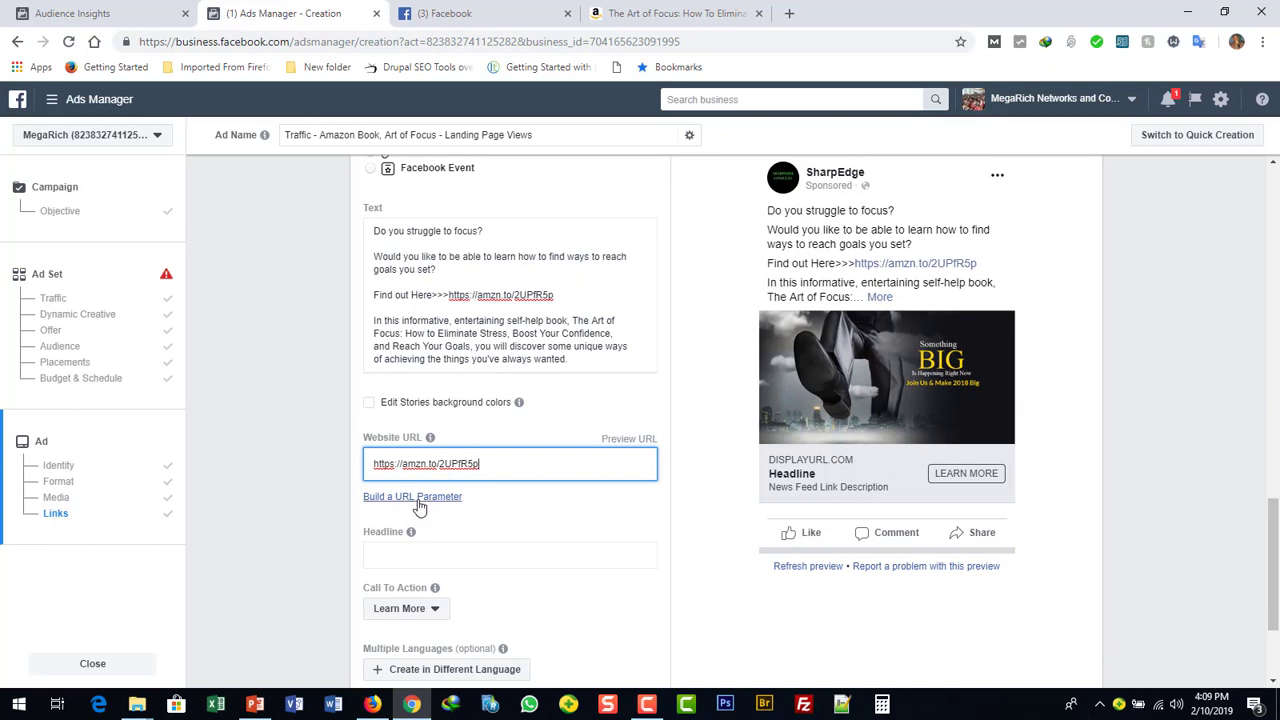
Step: Enter "Eliminate Stress & Learn to Focus" as the ad's headline
mouse_move(410, 545)
click(381, 552)
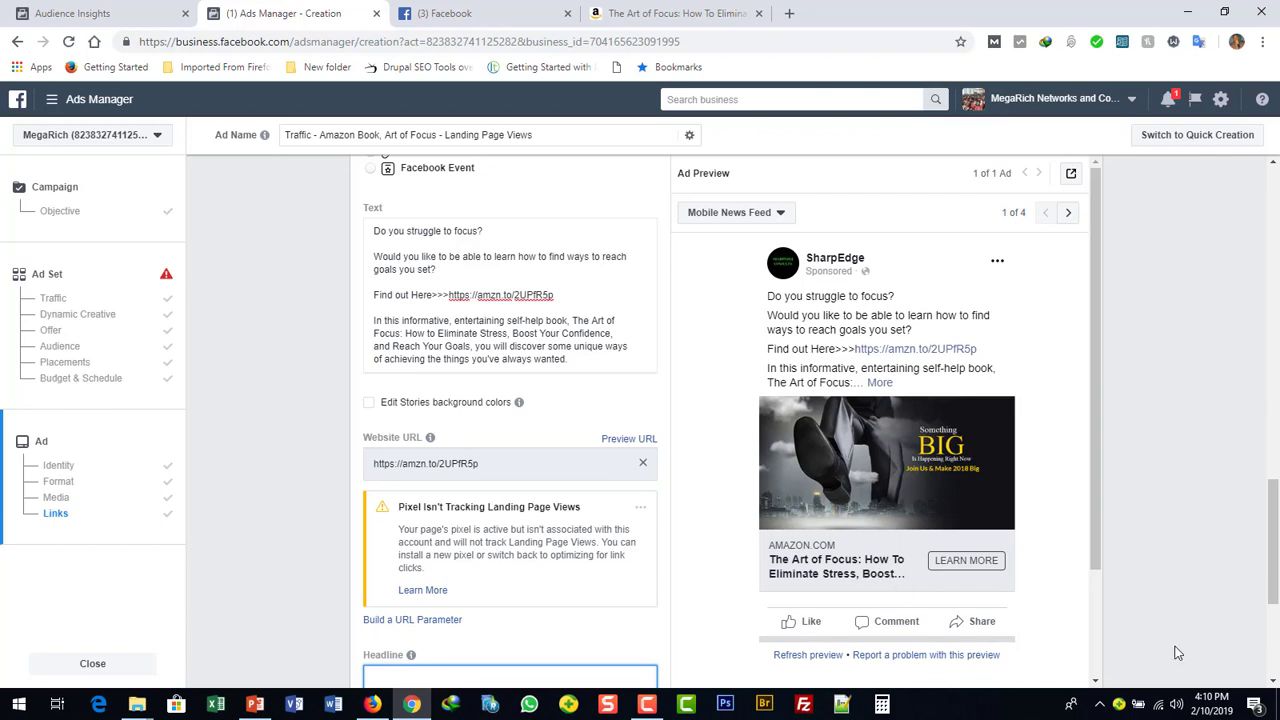
scroll(1274, 683, down, 2)
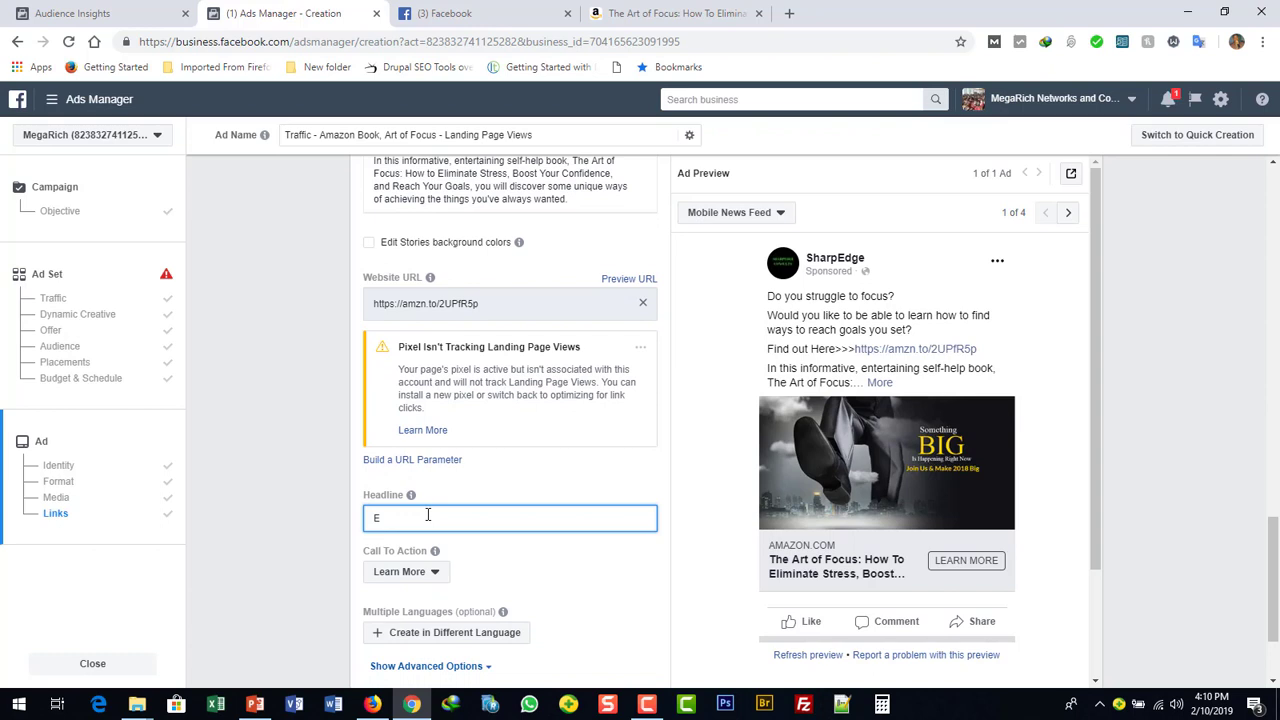
text(L)
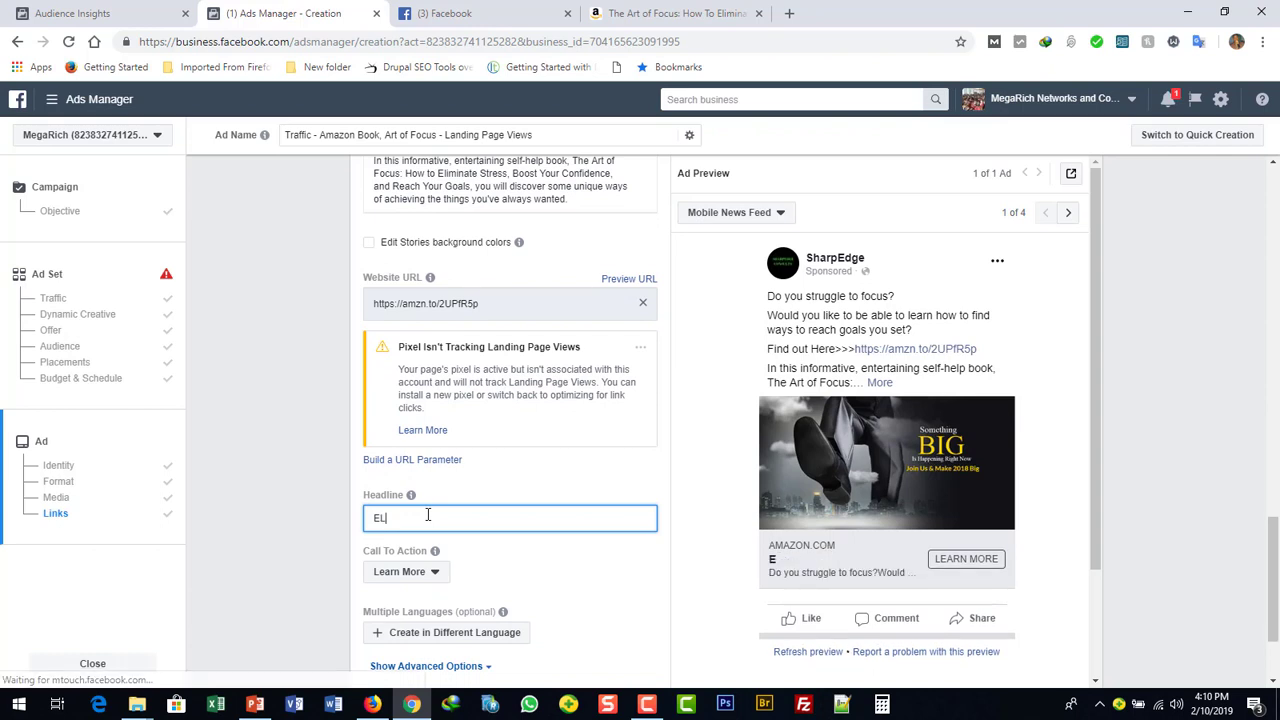
text(IMI)
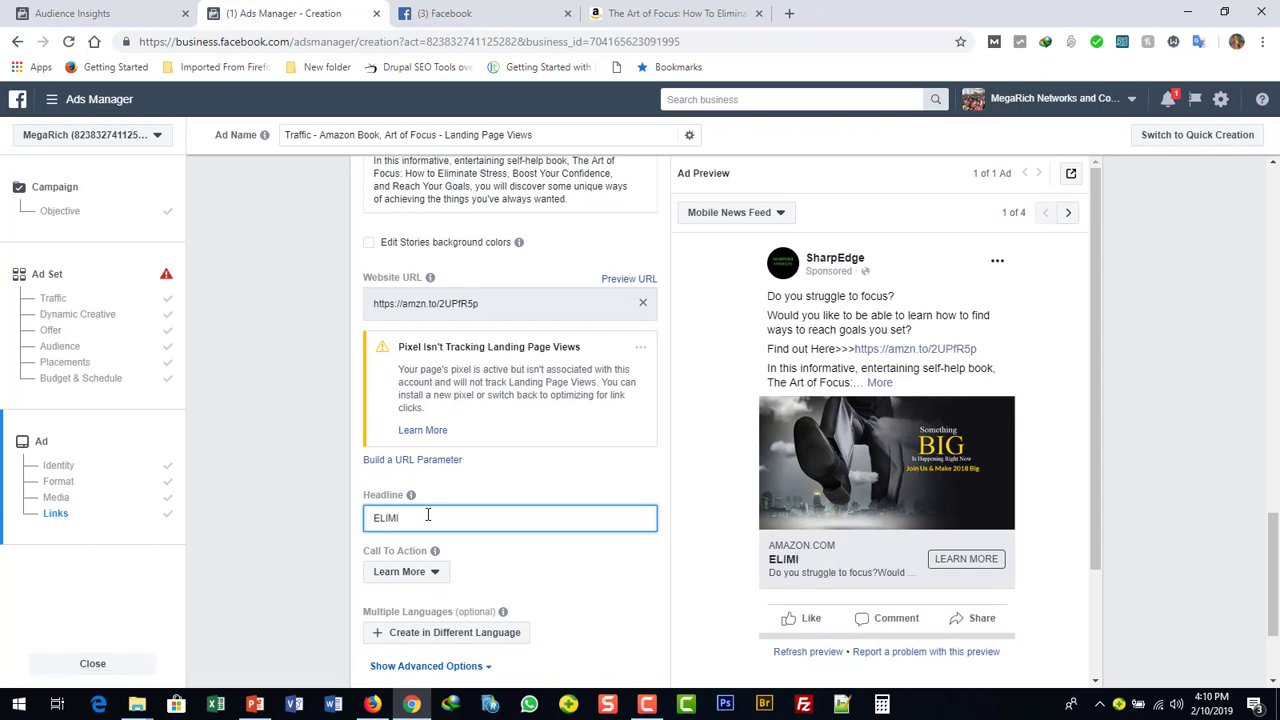
key(BackSpace)
key(BackSpace)
key(BackSpace)
text(liminate Stress)
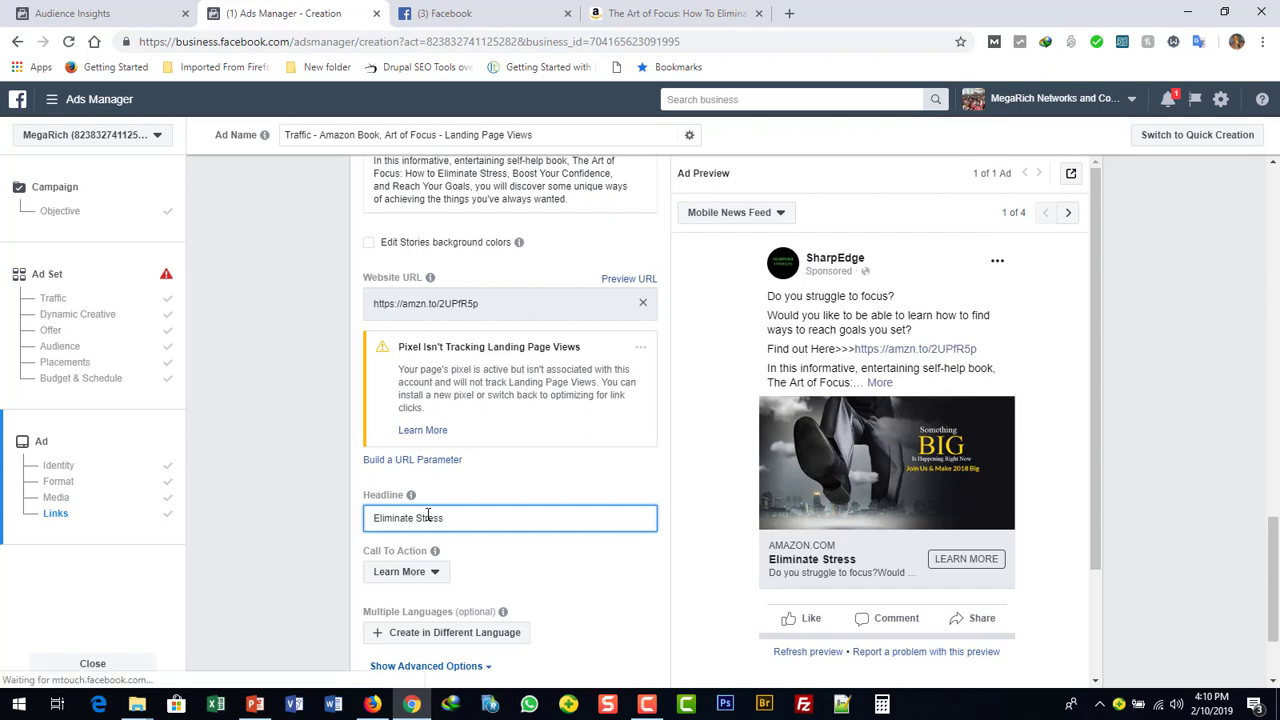
text(&)
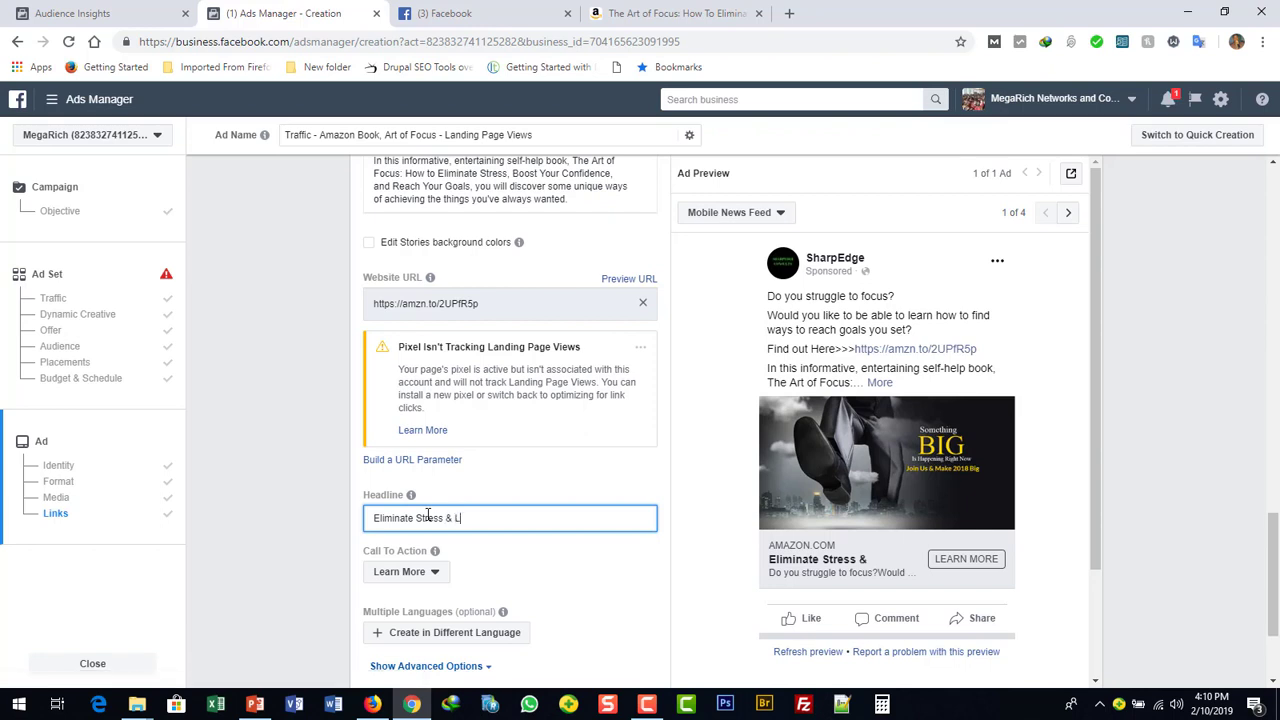
text( Learn to Foc)
text(us)
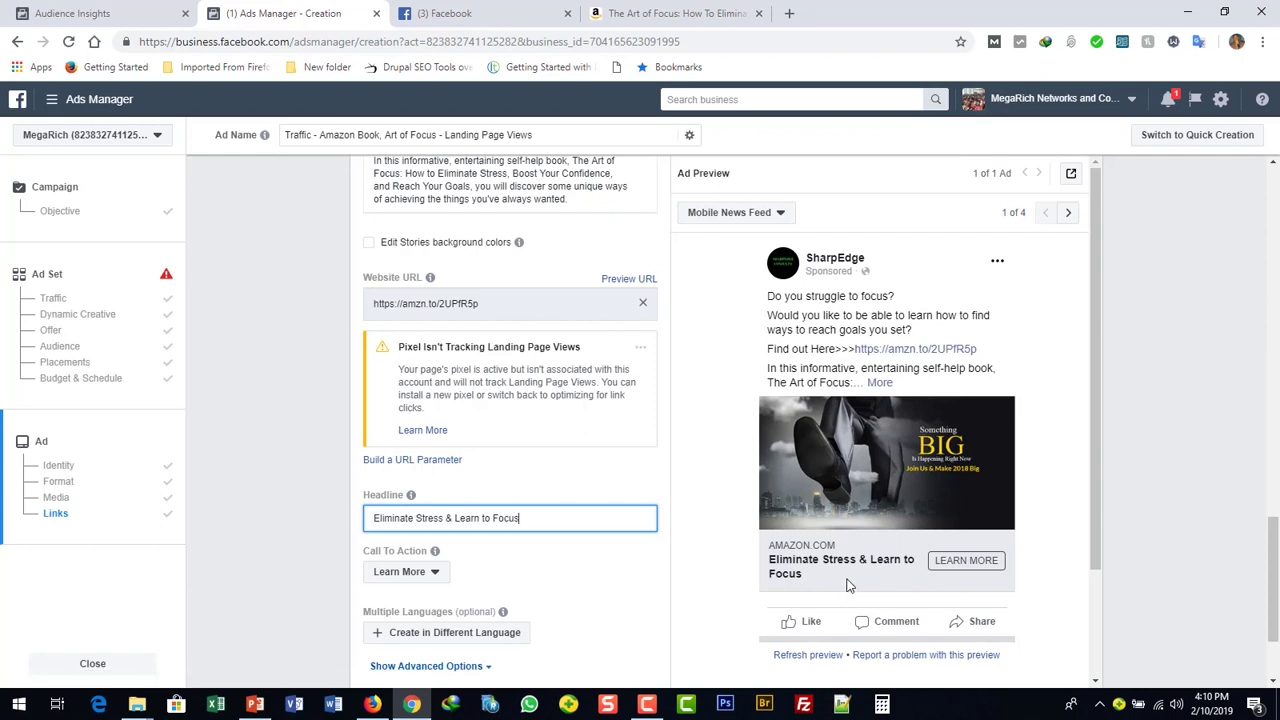
Step: Extend the headline to "How To Eliminate Stress & Learn to Focus FAST!" and keep Learn More as the call to action
click(375, 517)
text(How )
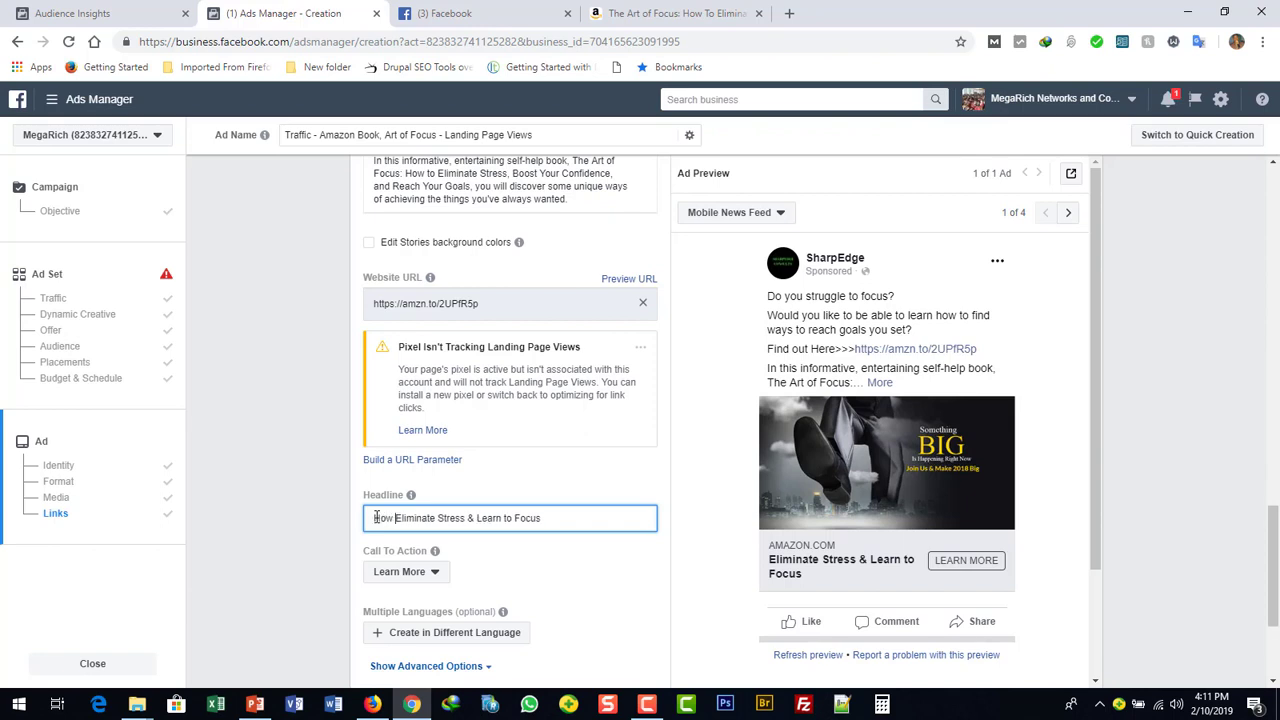
text(To)
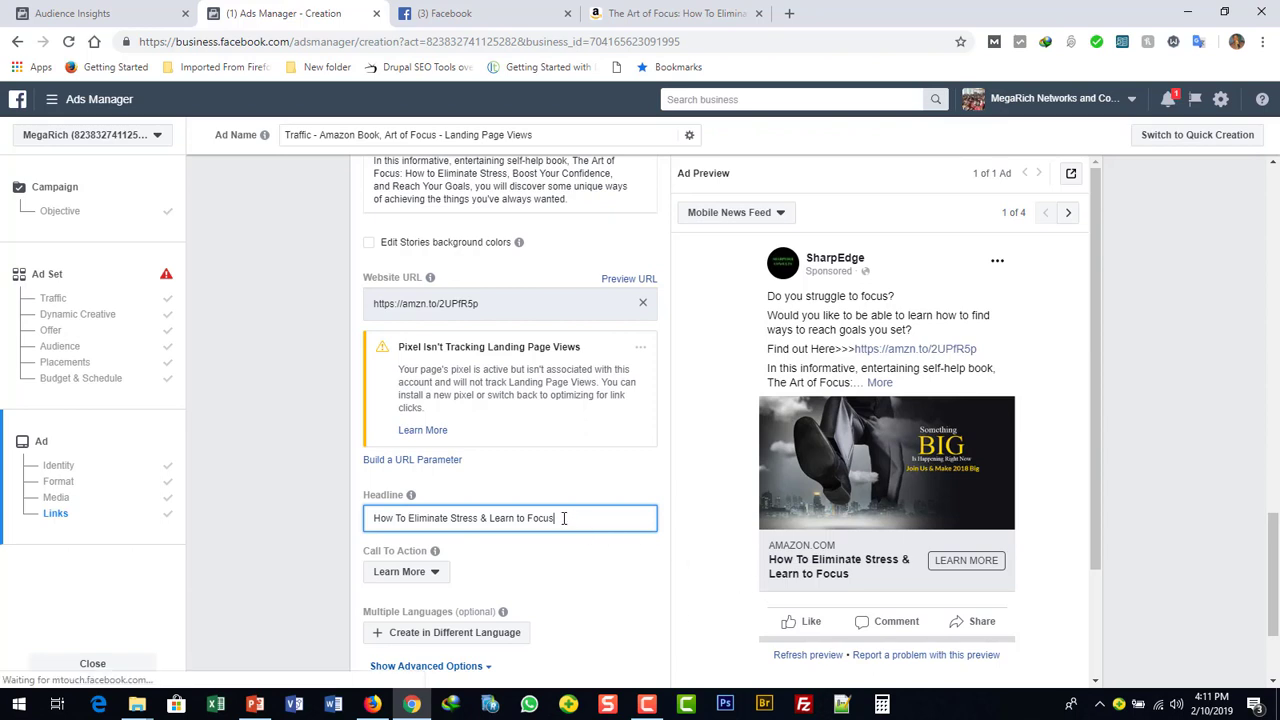
text(F)
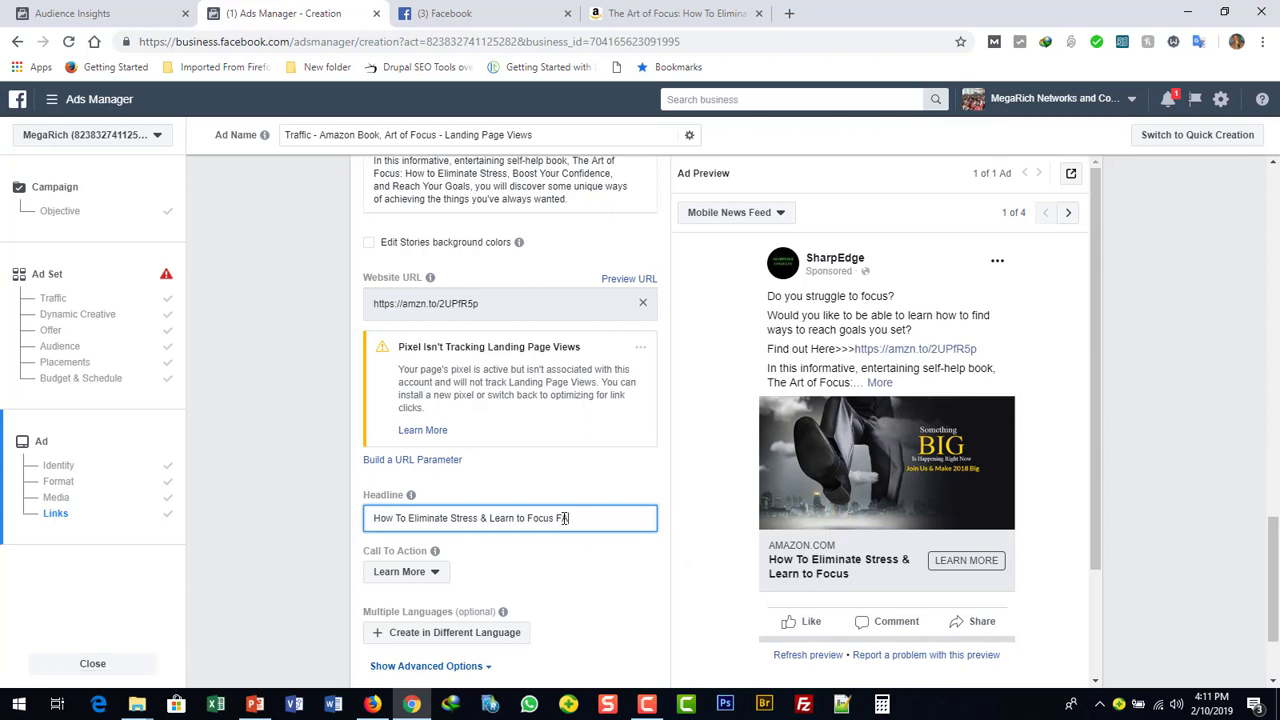
text(ATS)
key(BackSpace)
text(ST!)
click(435, 574)
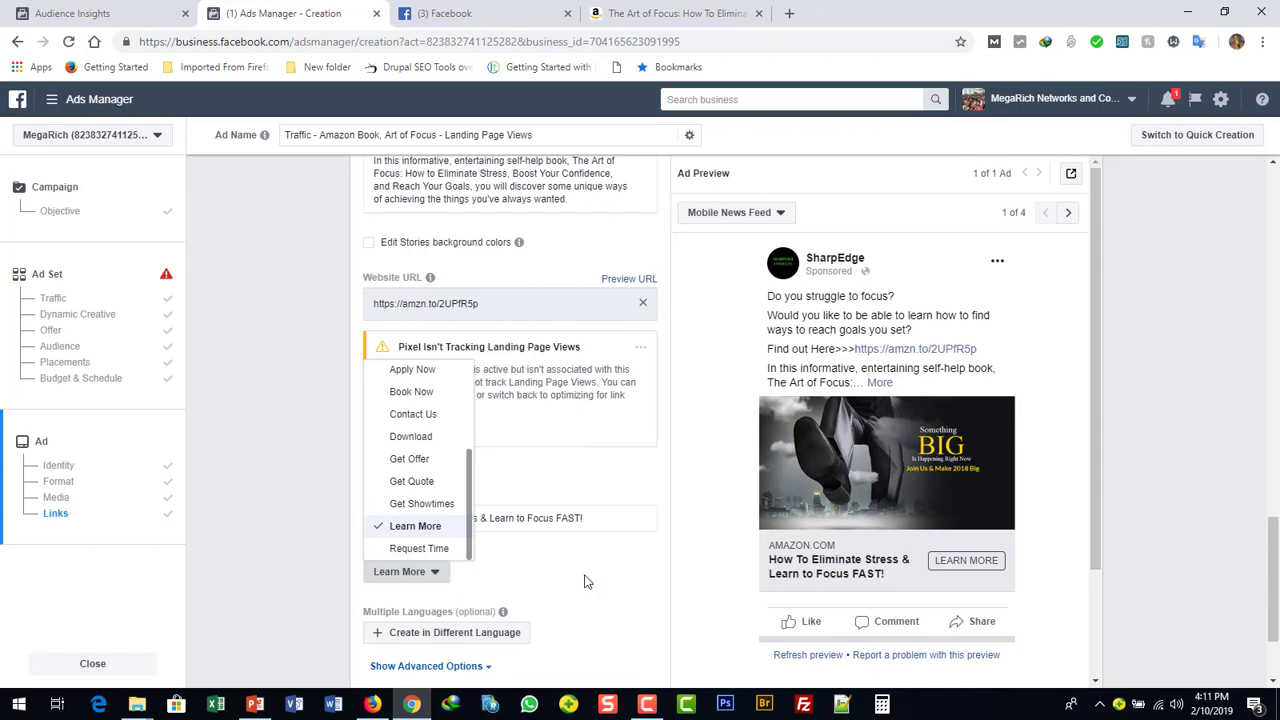
click(379, 535)
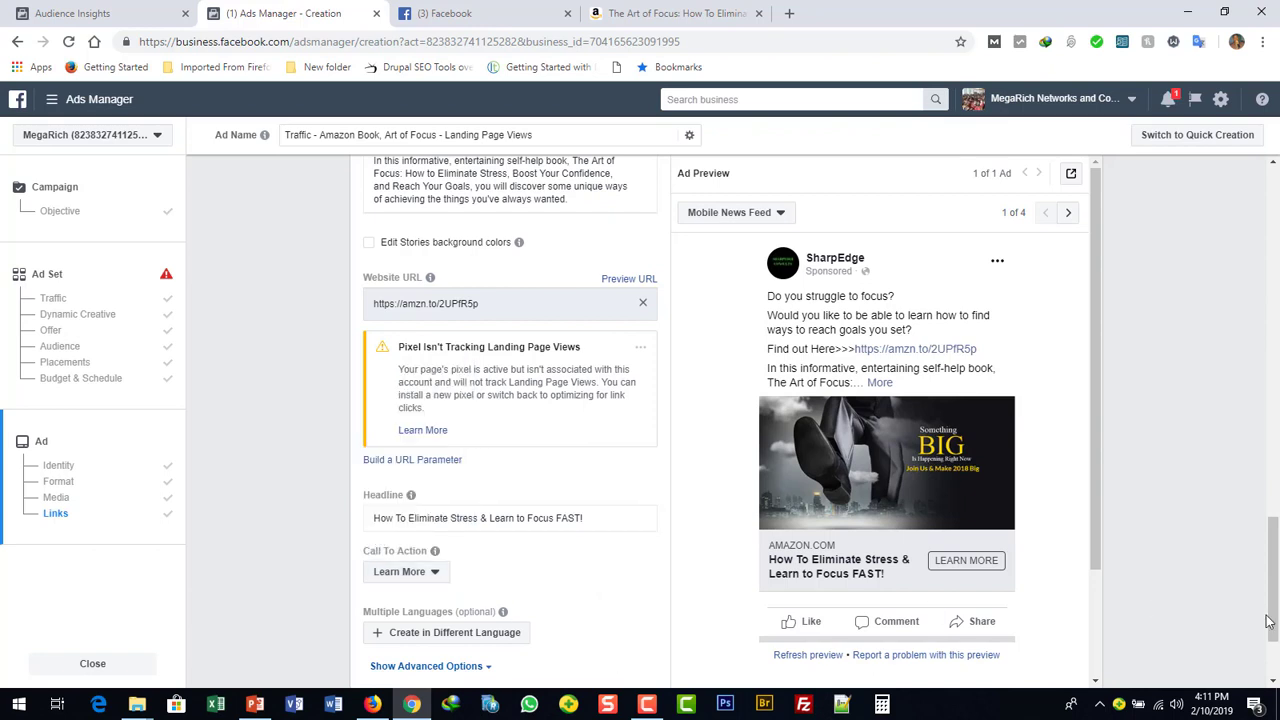
Step: Show the advanced options and set the ad's display link to Megarichconsults.com
scroll(1272, 684, down, 2)
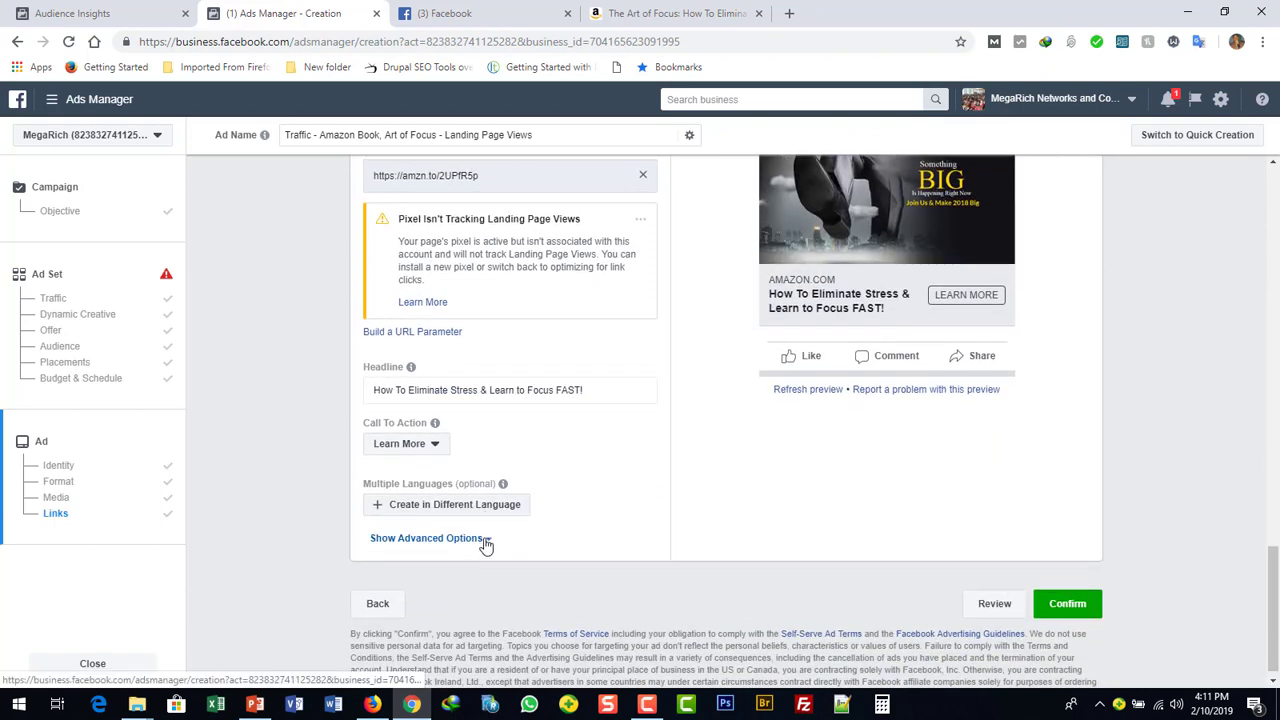
click(484, 541)
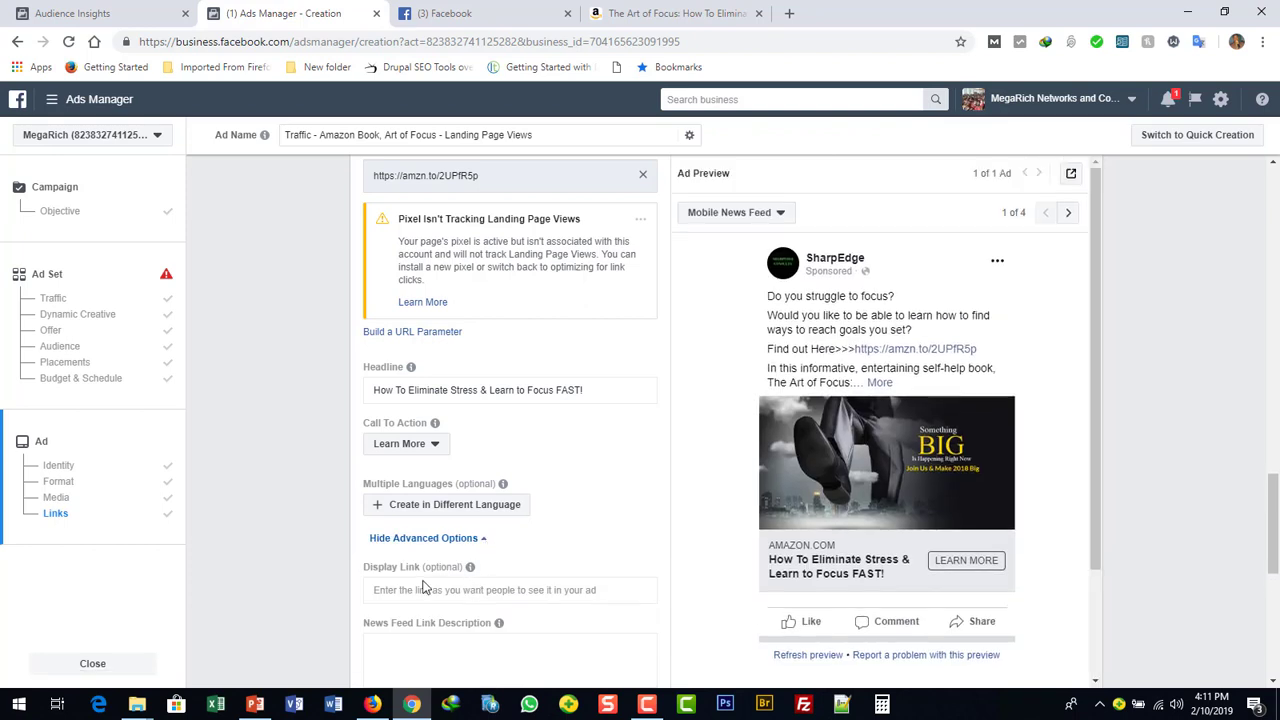
click(1274, 683)
click(1274, 683)
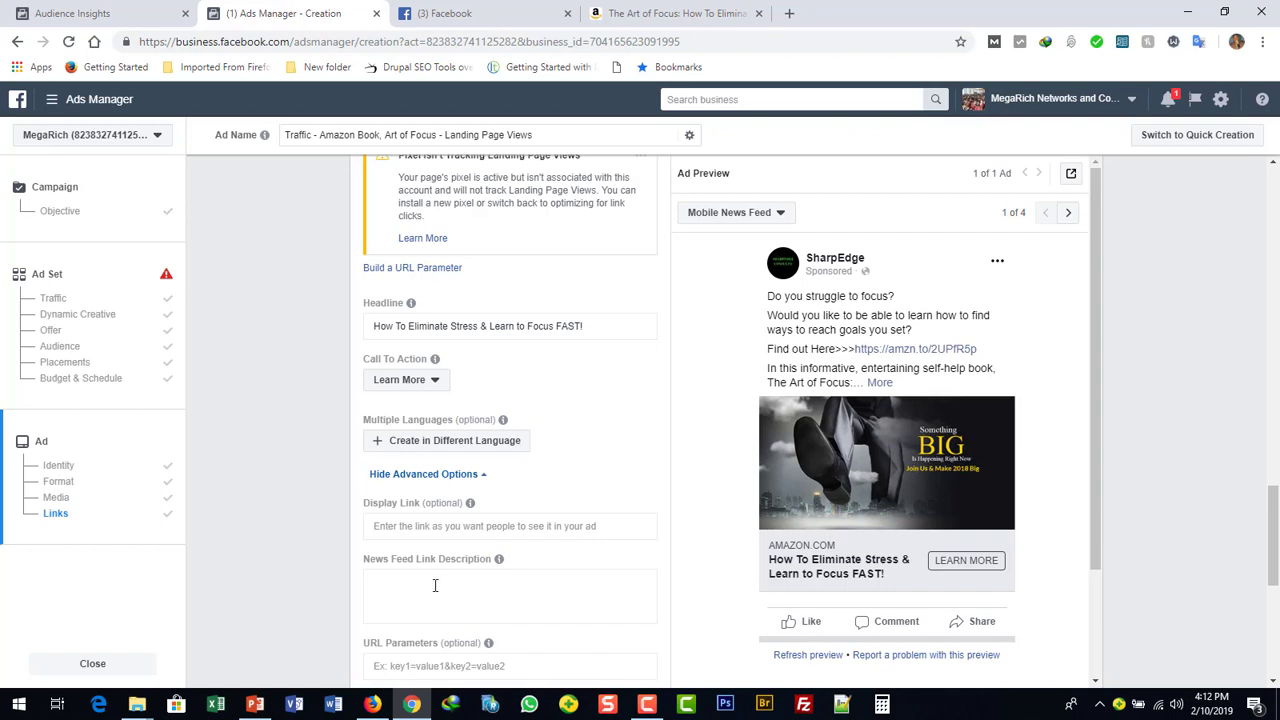
click(424, 527)
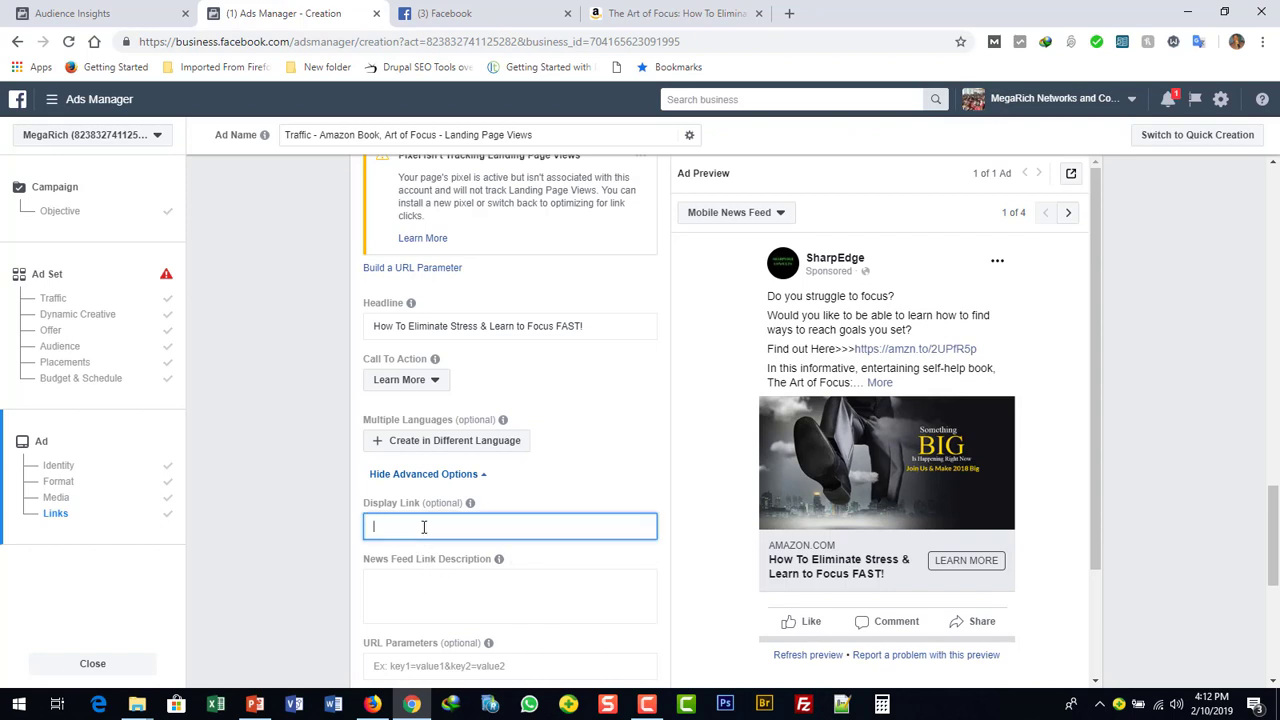
text(Me)
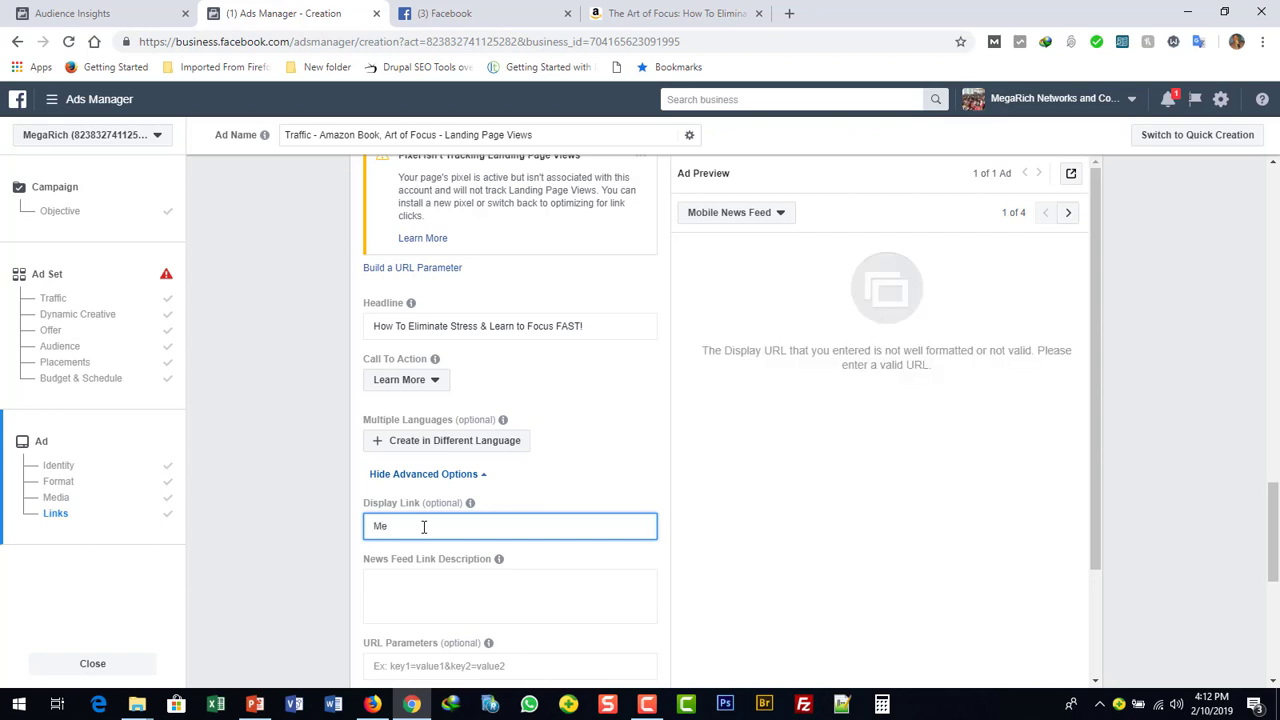
text(garich)
mouse_move(470, 503)
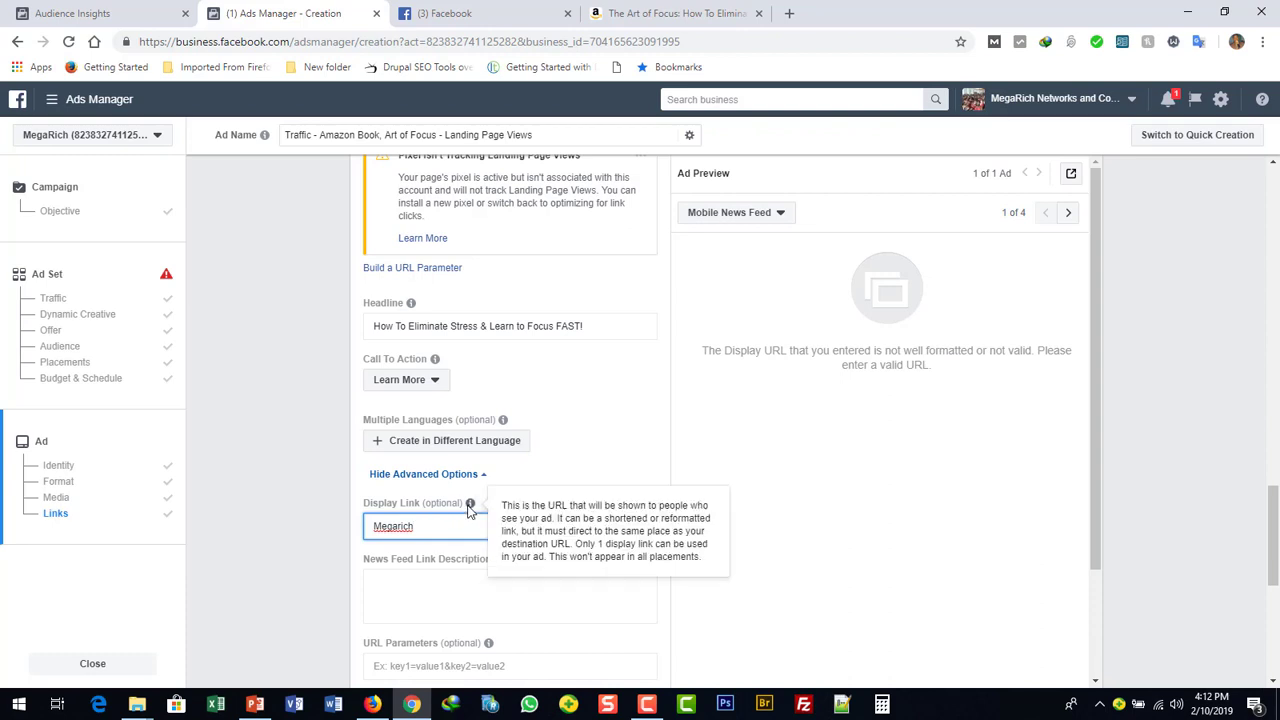
click(418, 525)
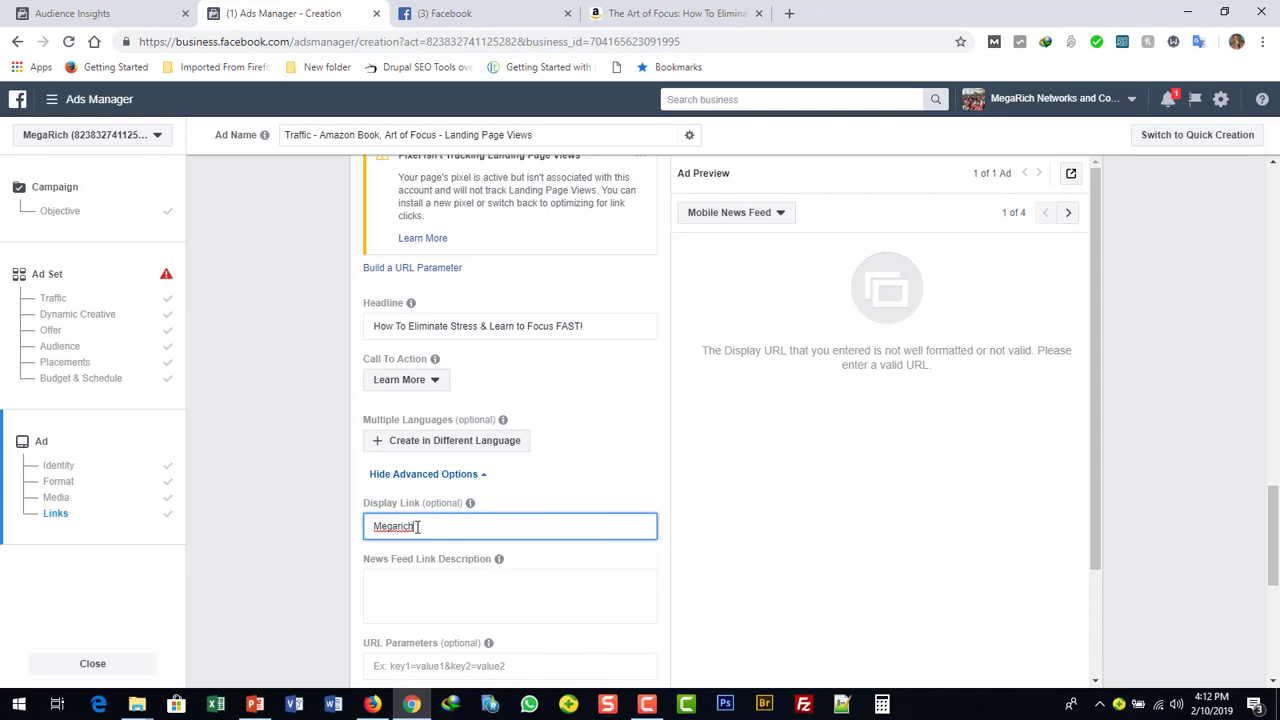
text(consults.com)
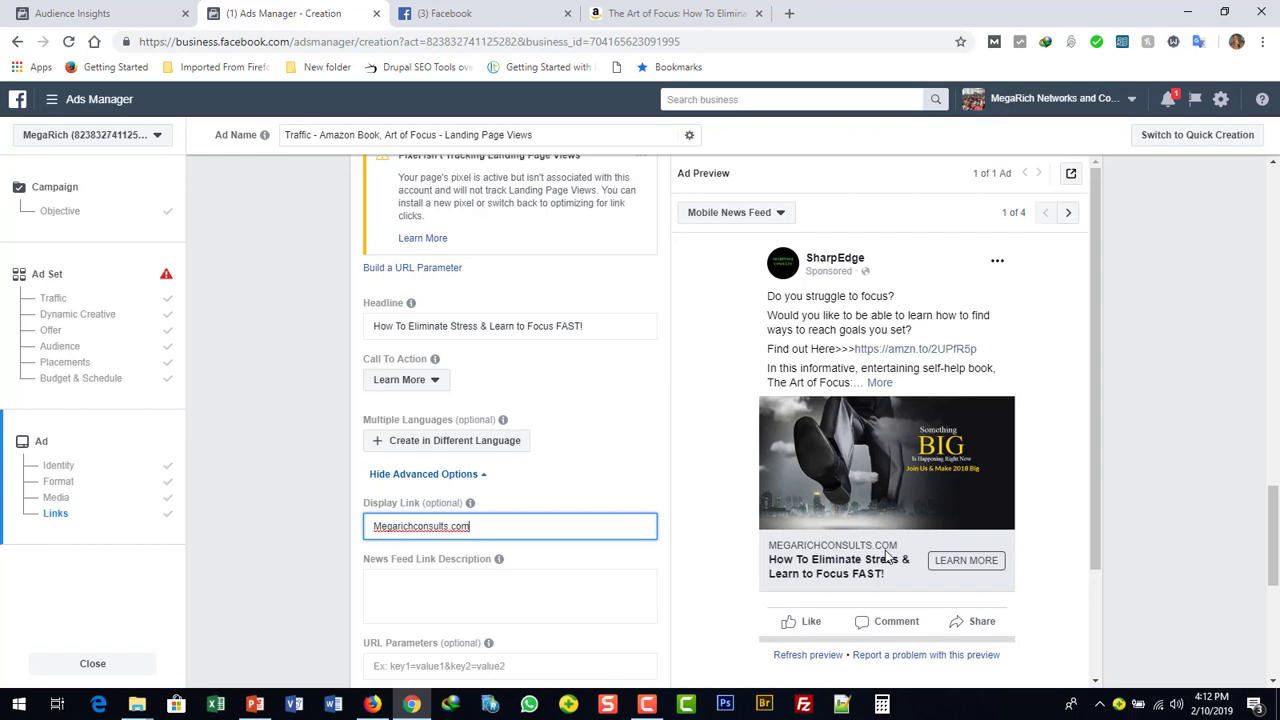
Step: Review the ad preview, the conversion tracking settings and the completed text, website URL, headline and display link
mouse_move(492, 563)
click(1095, 681)
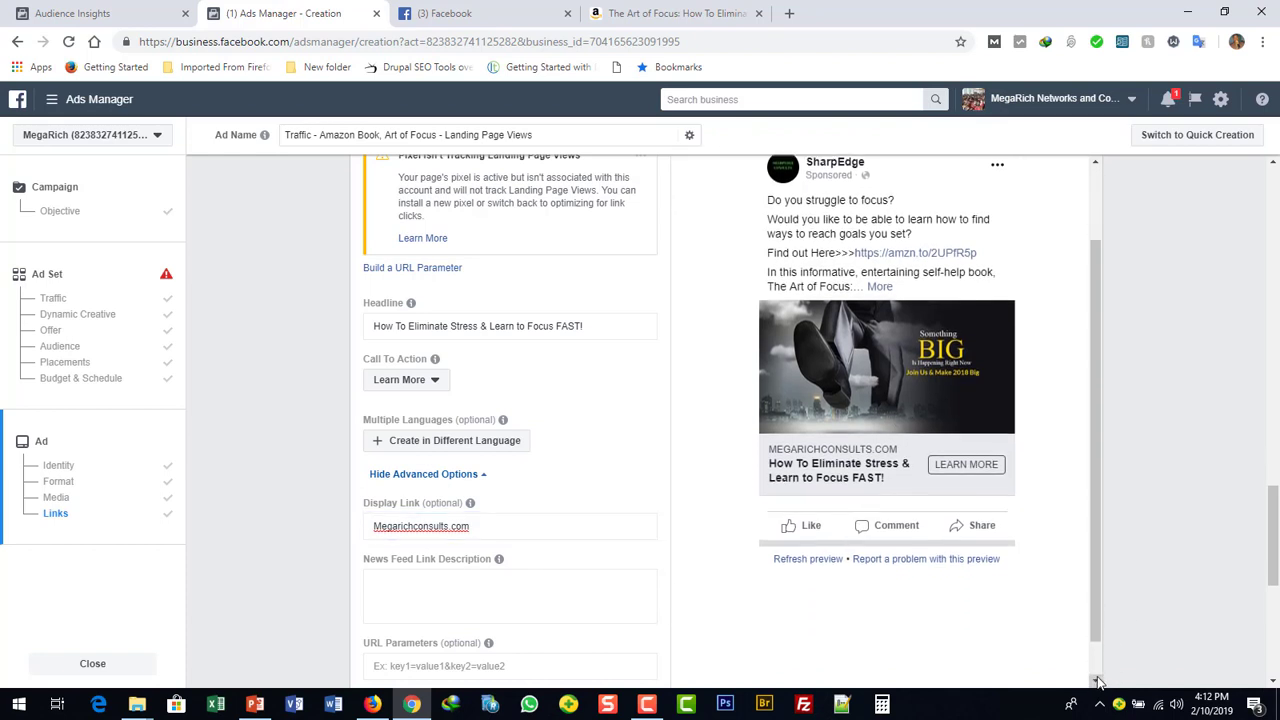
click(1096, 681)
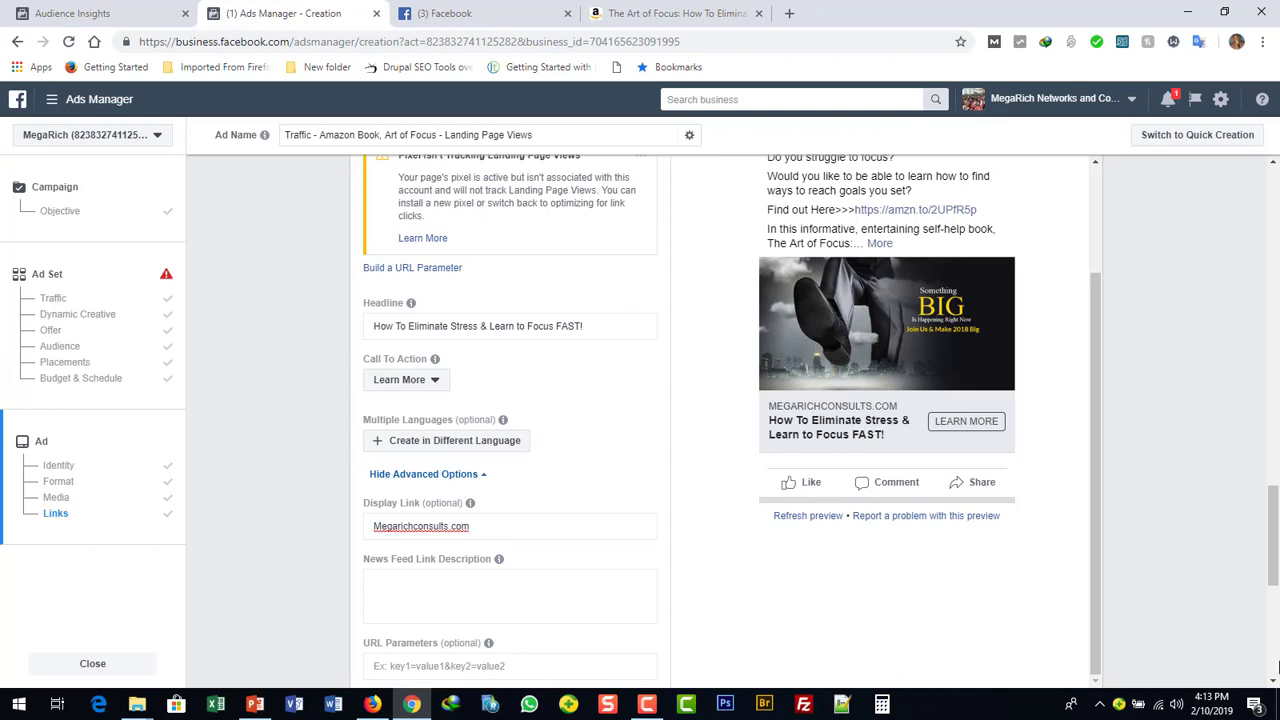
click(1274, 680)
scroll(714, 426, down, 3)
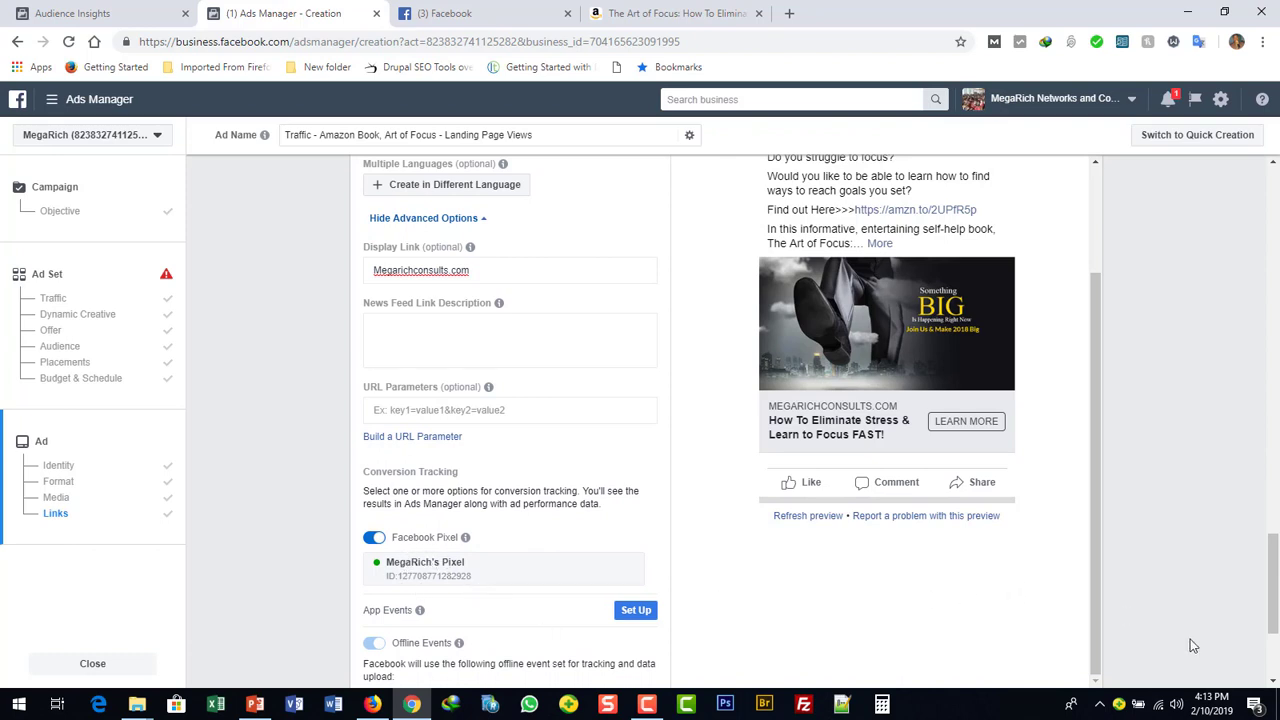
scroll(1272, 683, down, 2)
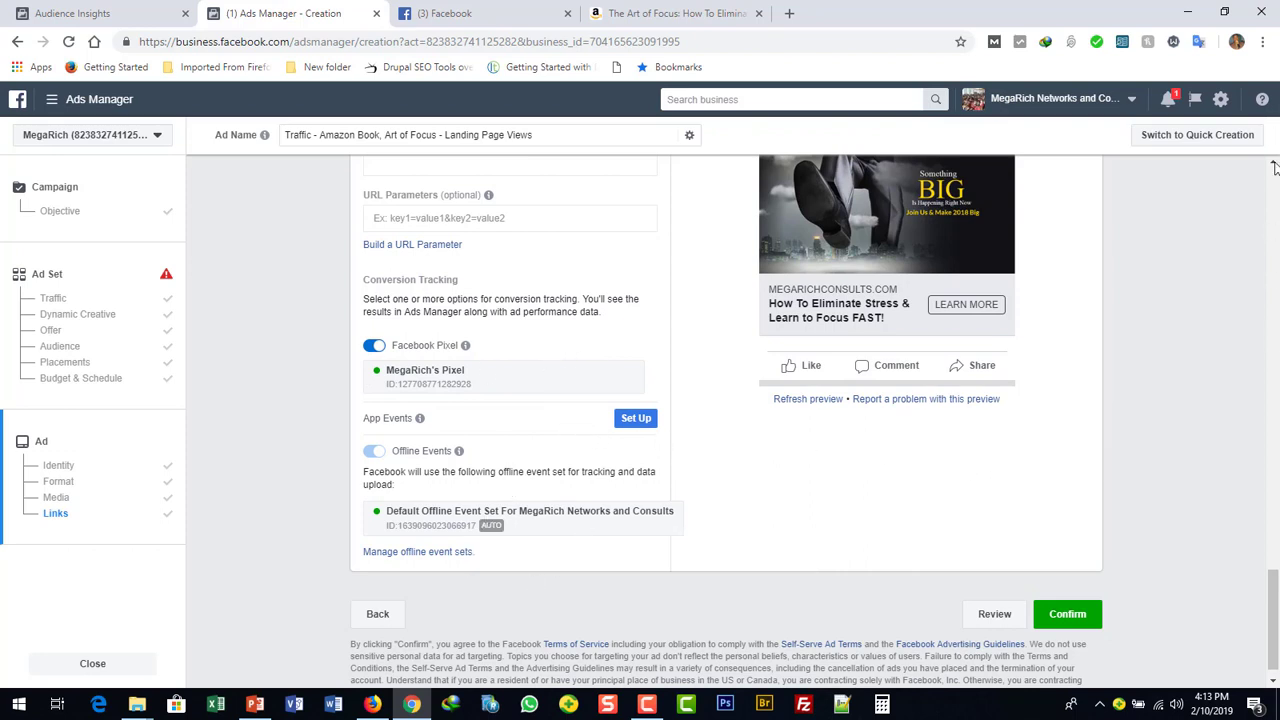
scroll(1274, 166, up, 3)
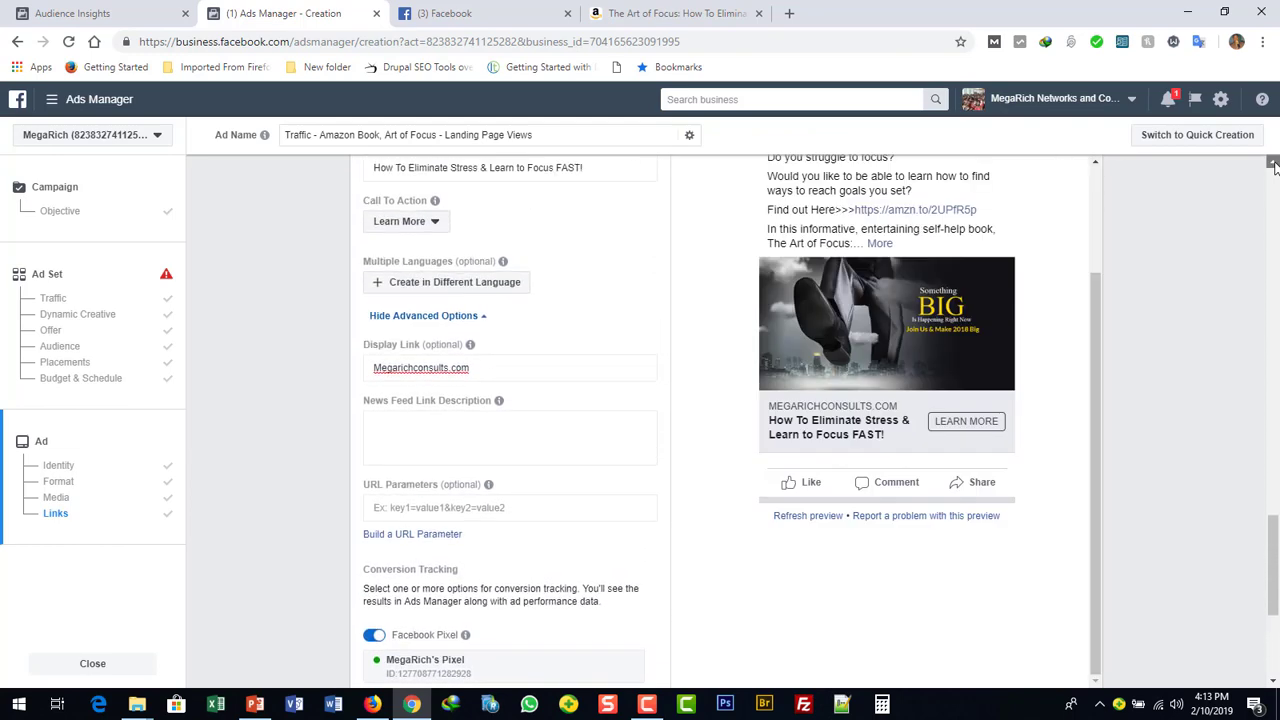
scroll(1274, 166, up, 2)
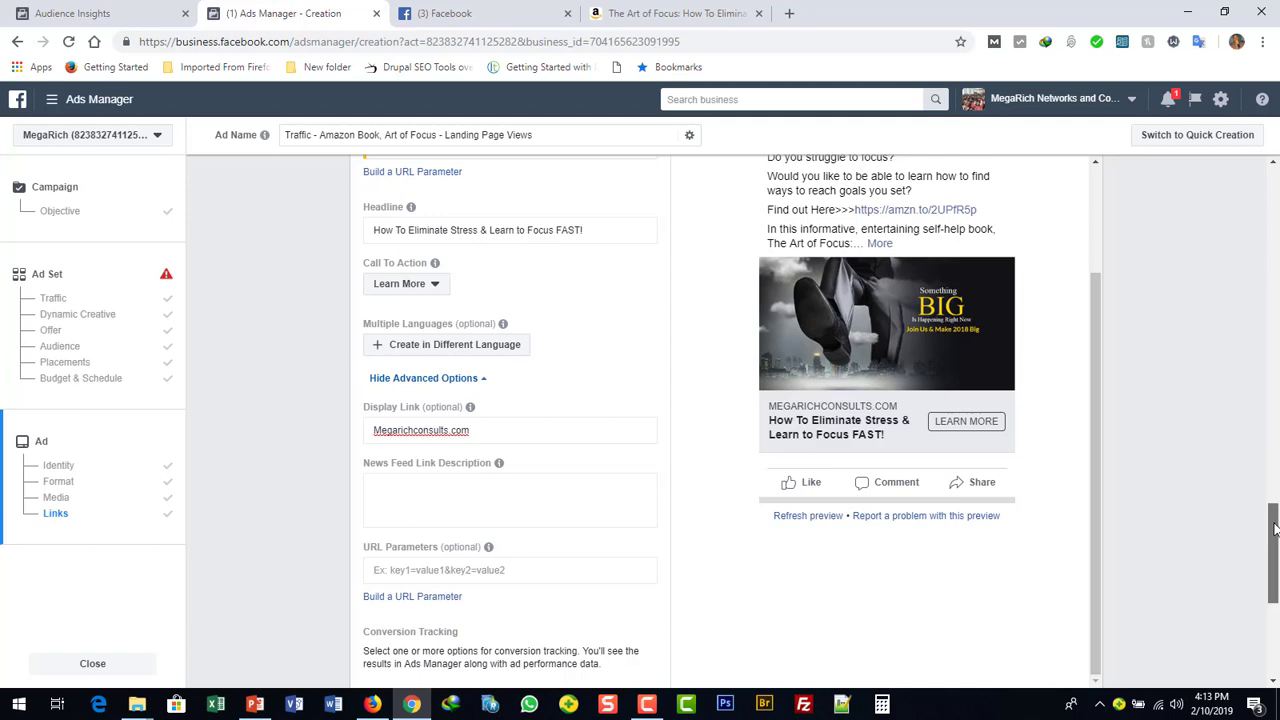
scroll(1274, 530, up, 2)
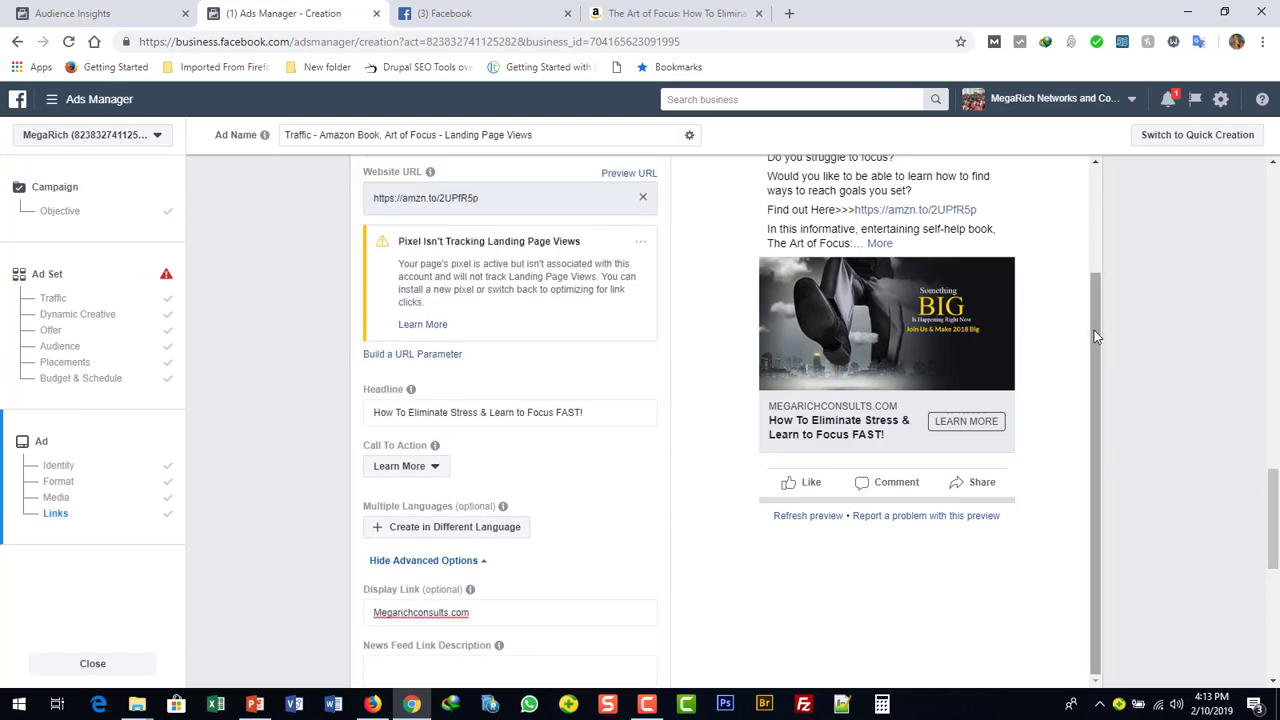
drag(1094, 330, 1094, 234)
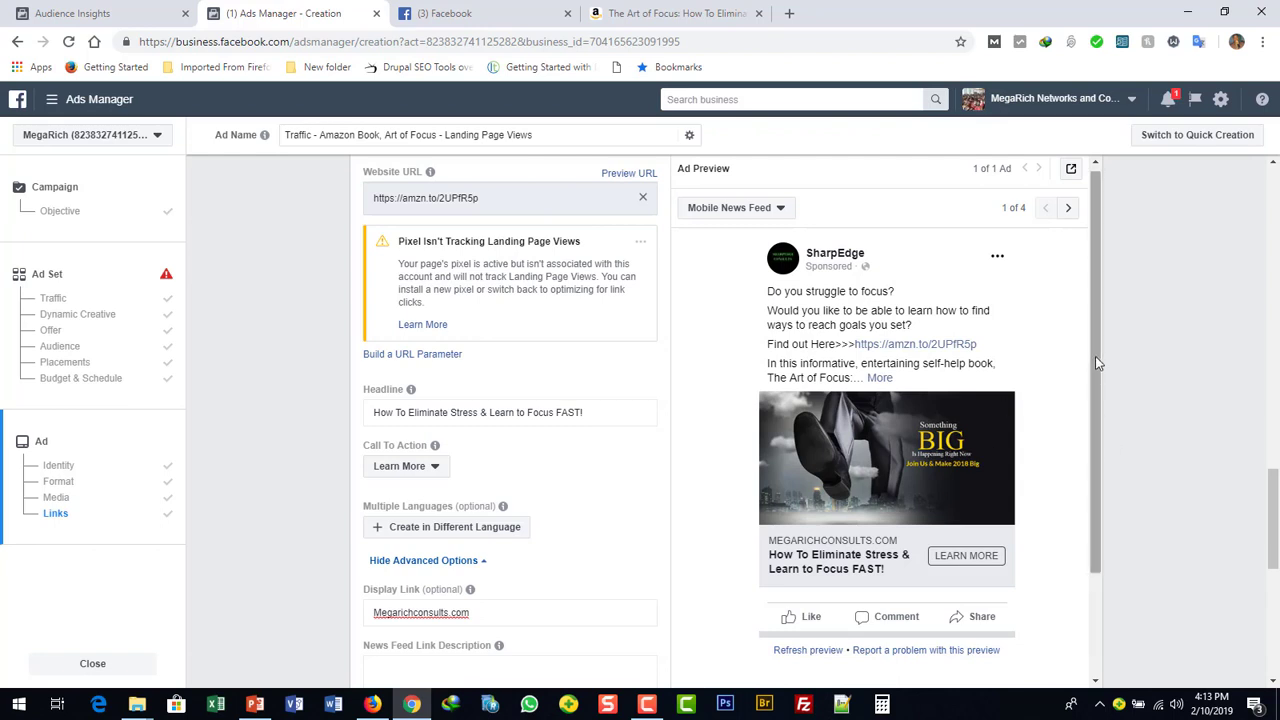
drag(1092, 218, 1095, 221)
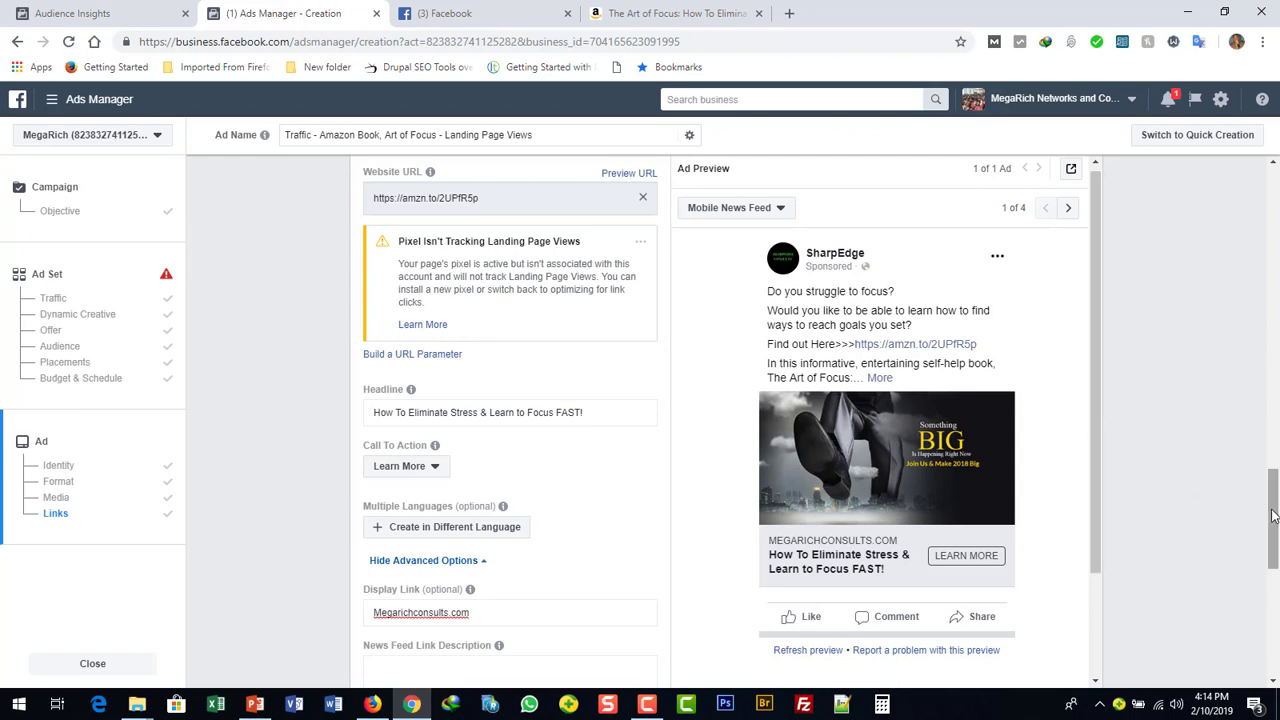
drag(1272, 515, 1272, 472)
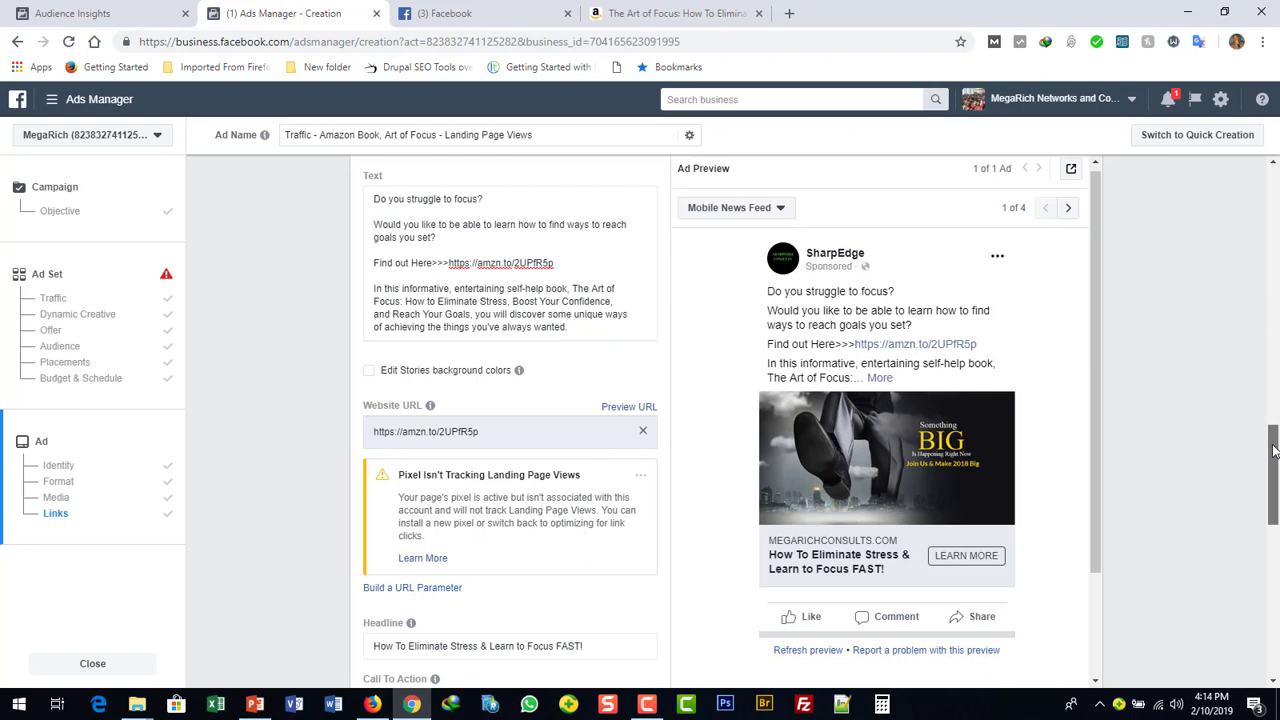
drag(1273, 452, 1273, 390)
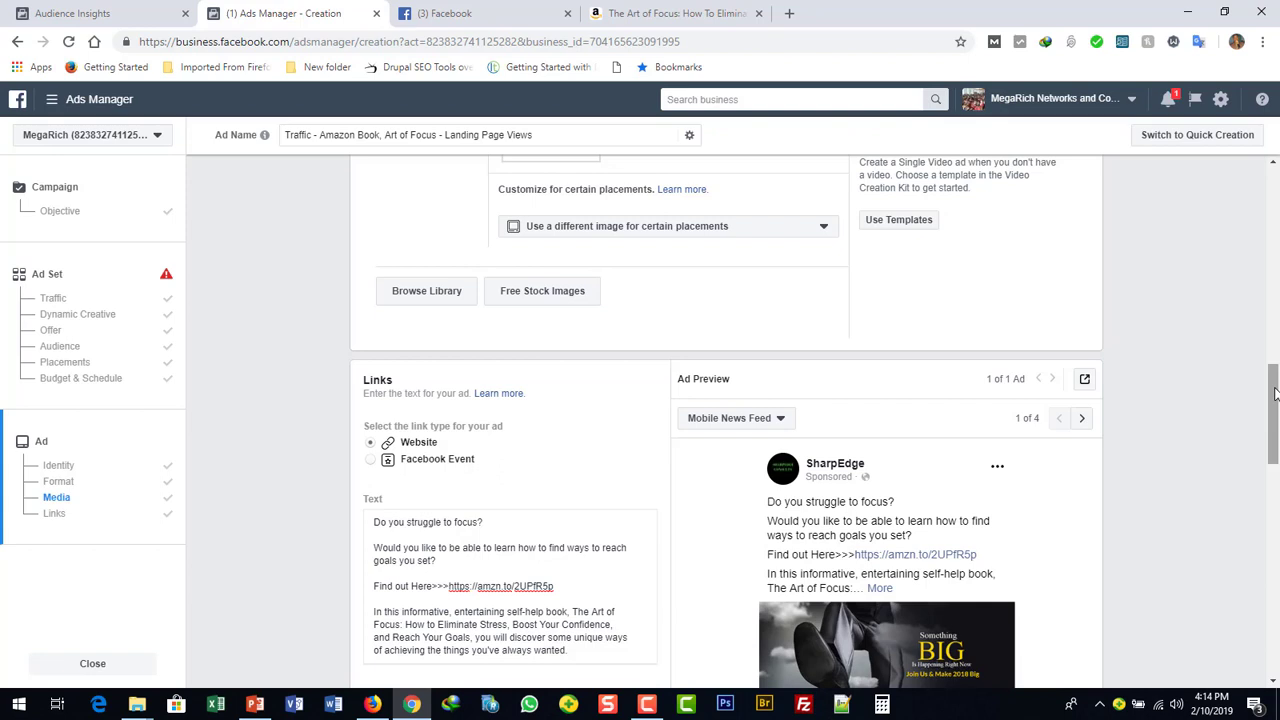
Step: Open the review of the draft campaign, check its ad set and ad details, and confirm the campaign
drag(1274, 393, 1276, 638)
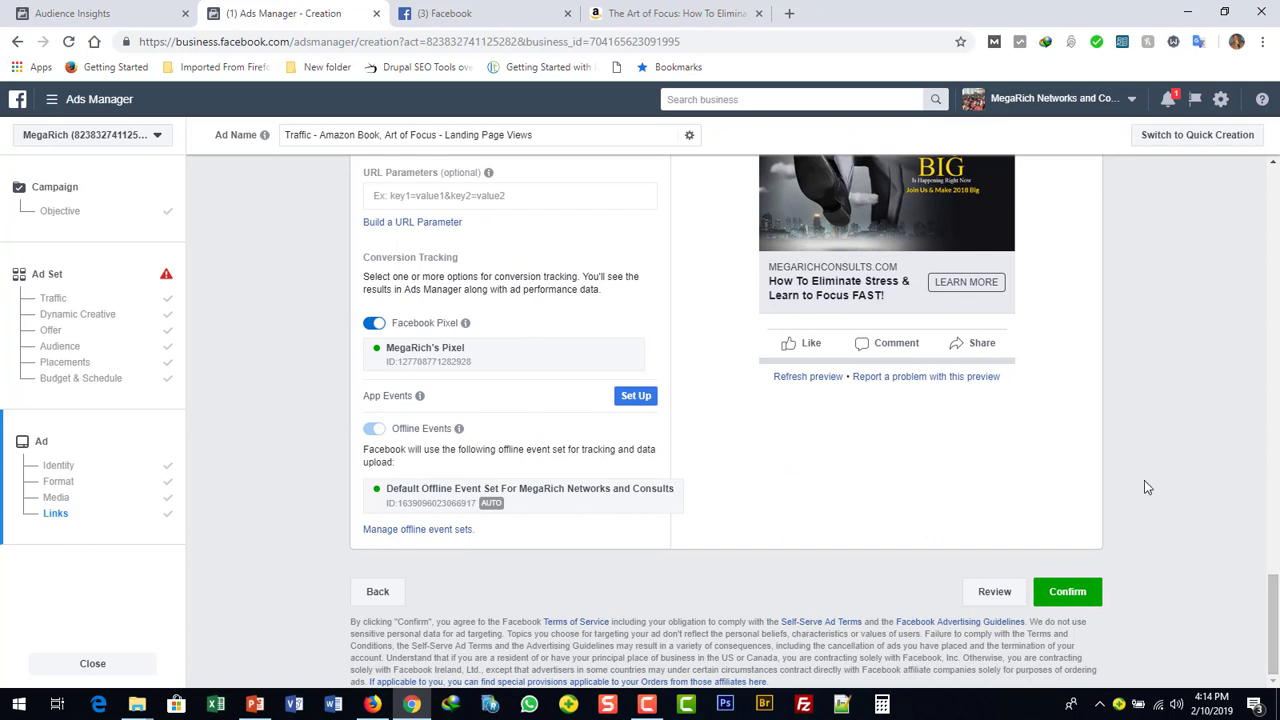
click(997, 594)
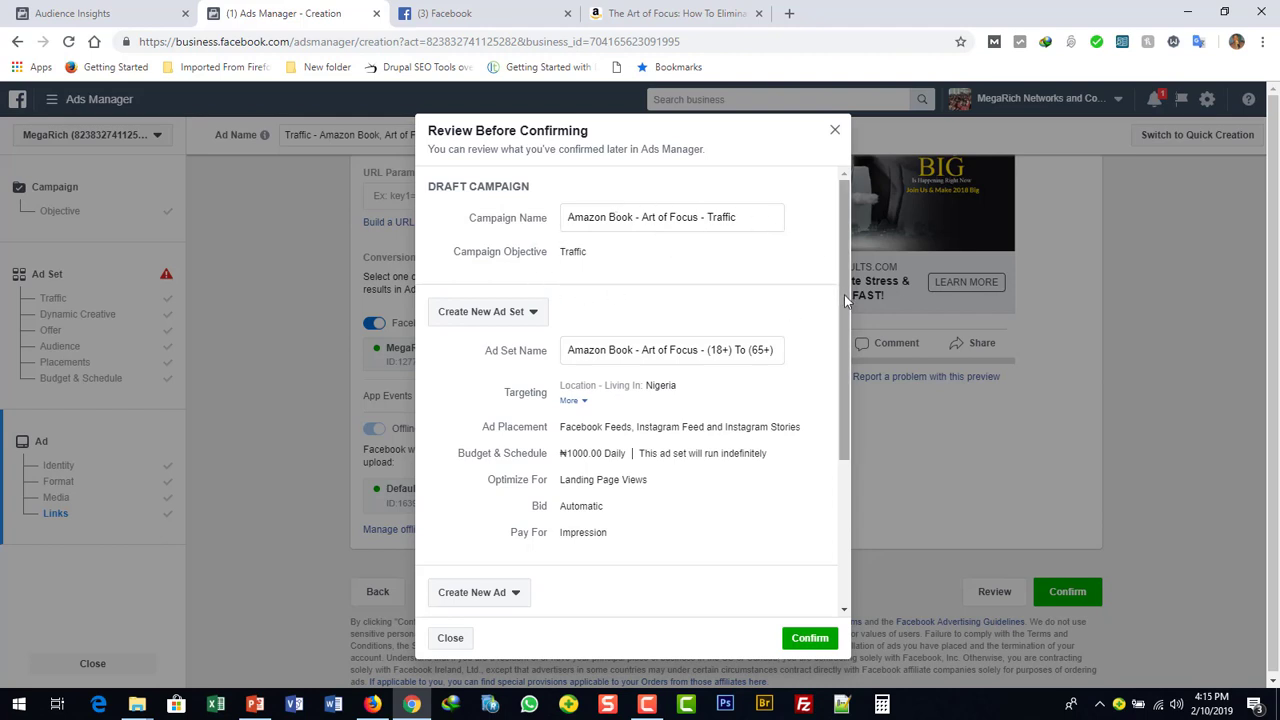
drag(844, 294, 856, 504)
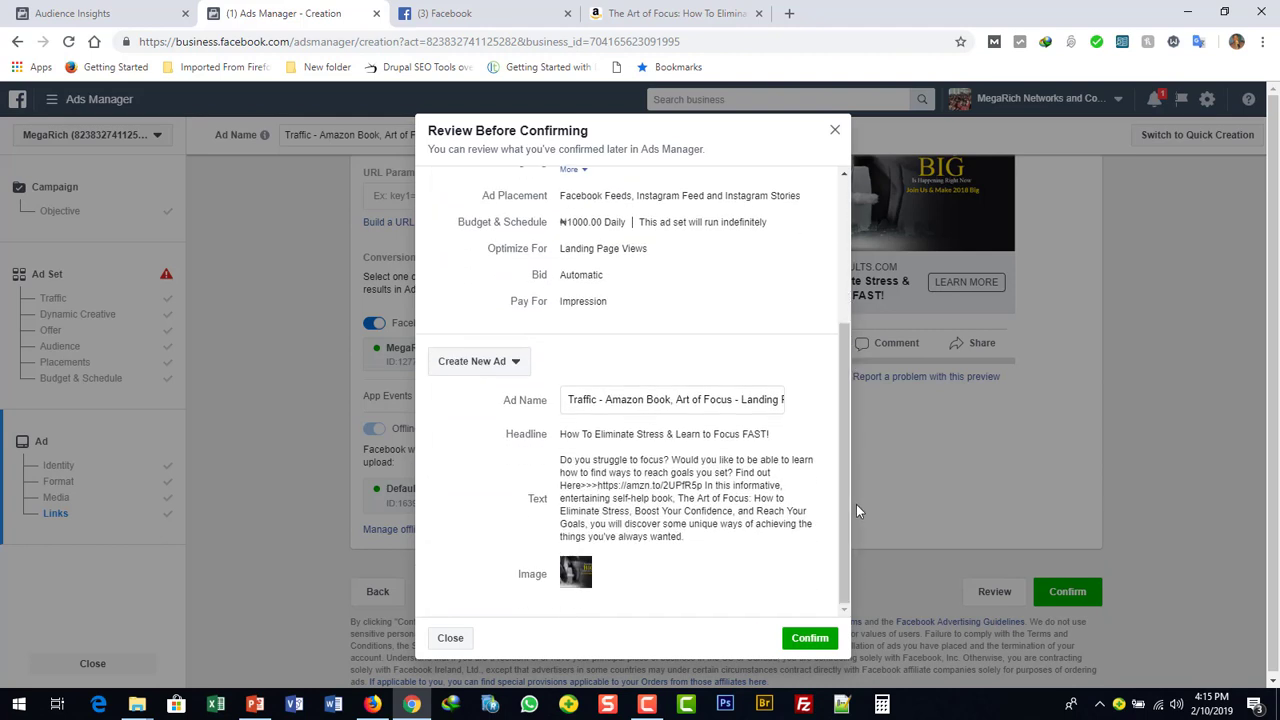
click(797, 647)
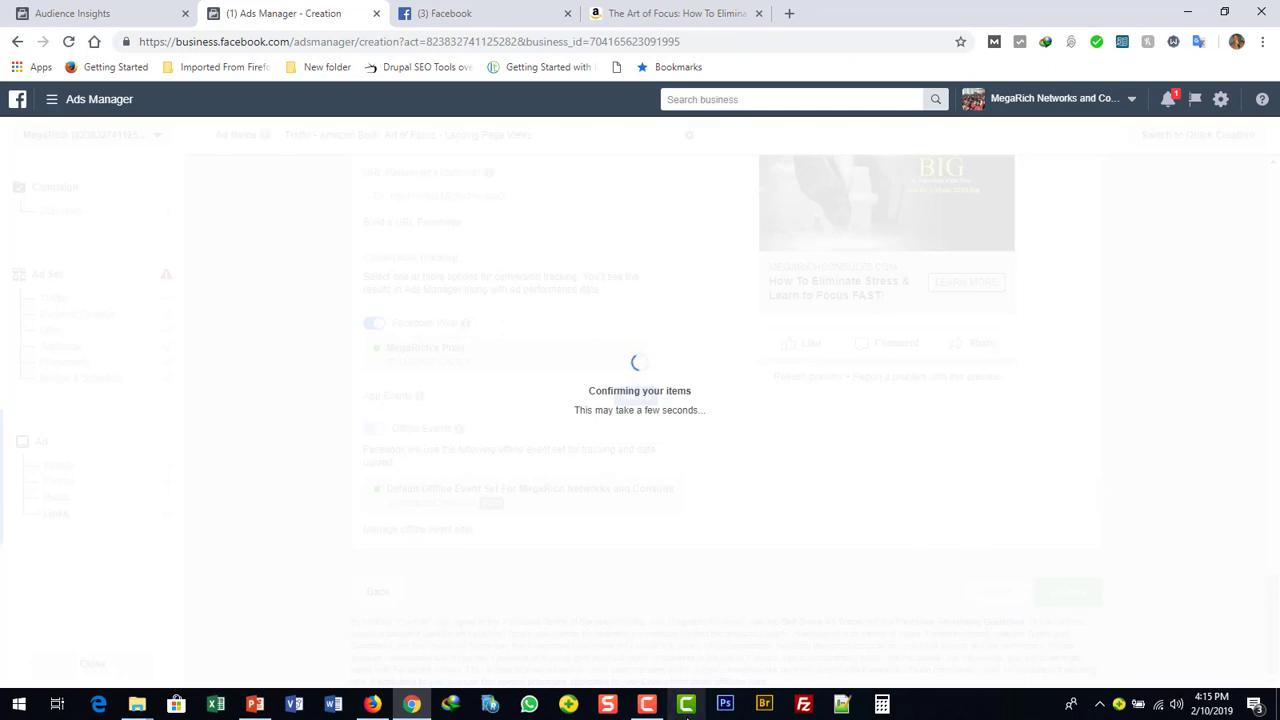
click(650, 706)
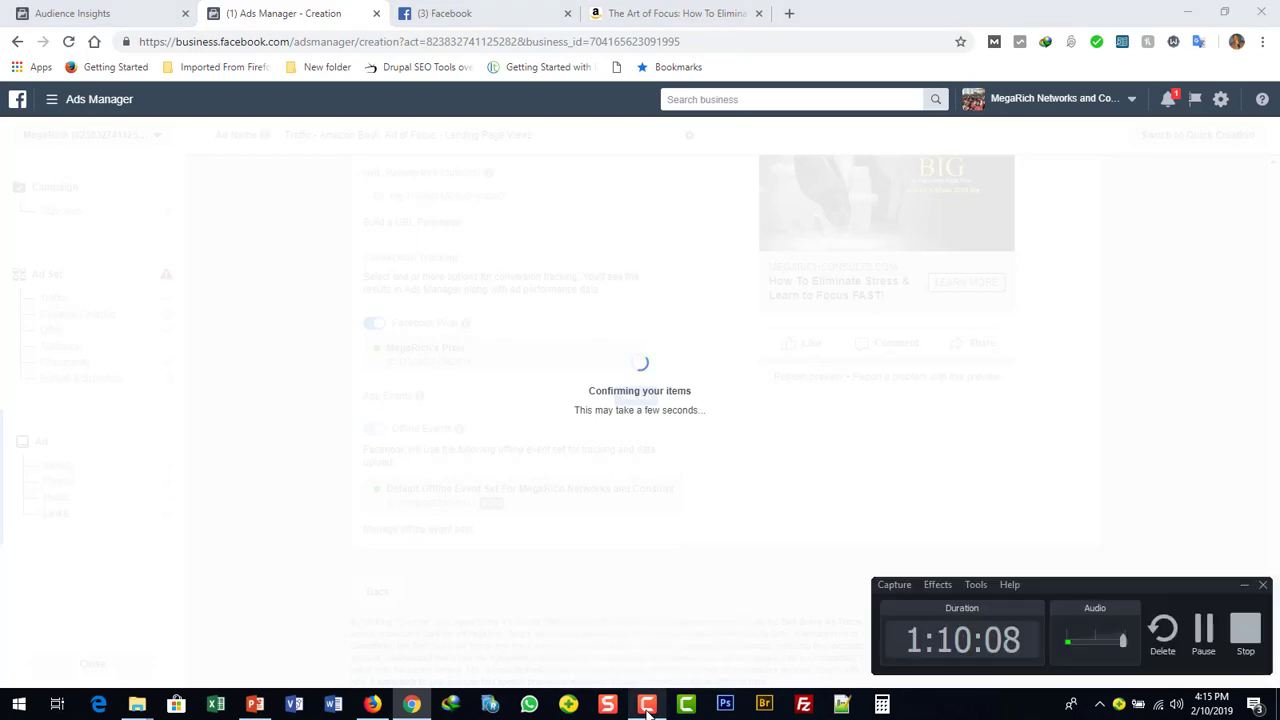
click(1205, 628)
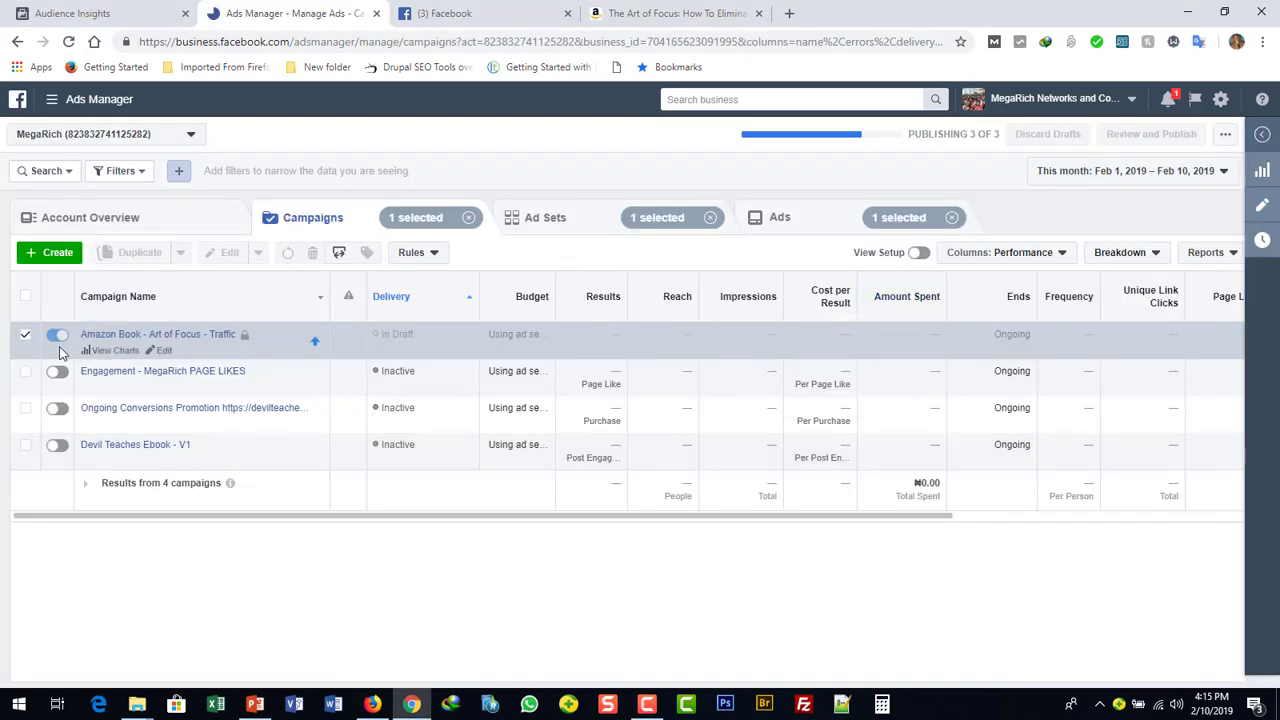
Step: Deselect the Amazon Book - Art of Focus - Traffic campaign, then check the account notifications and close them
click(26, 340)
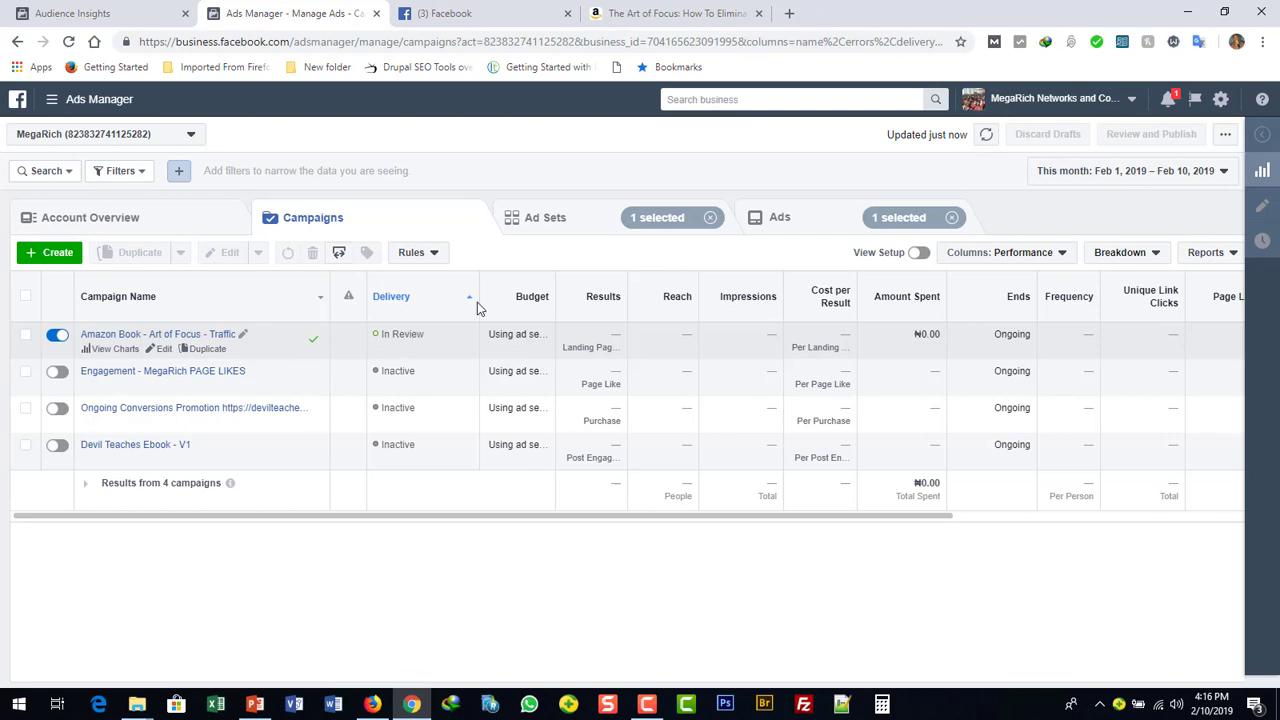
click(1168, 101)
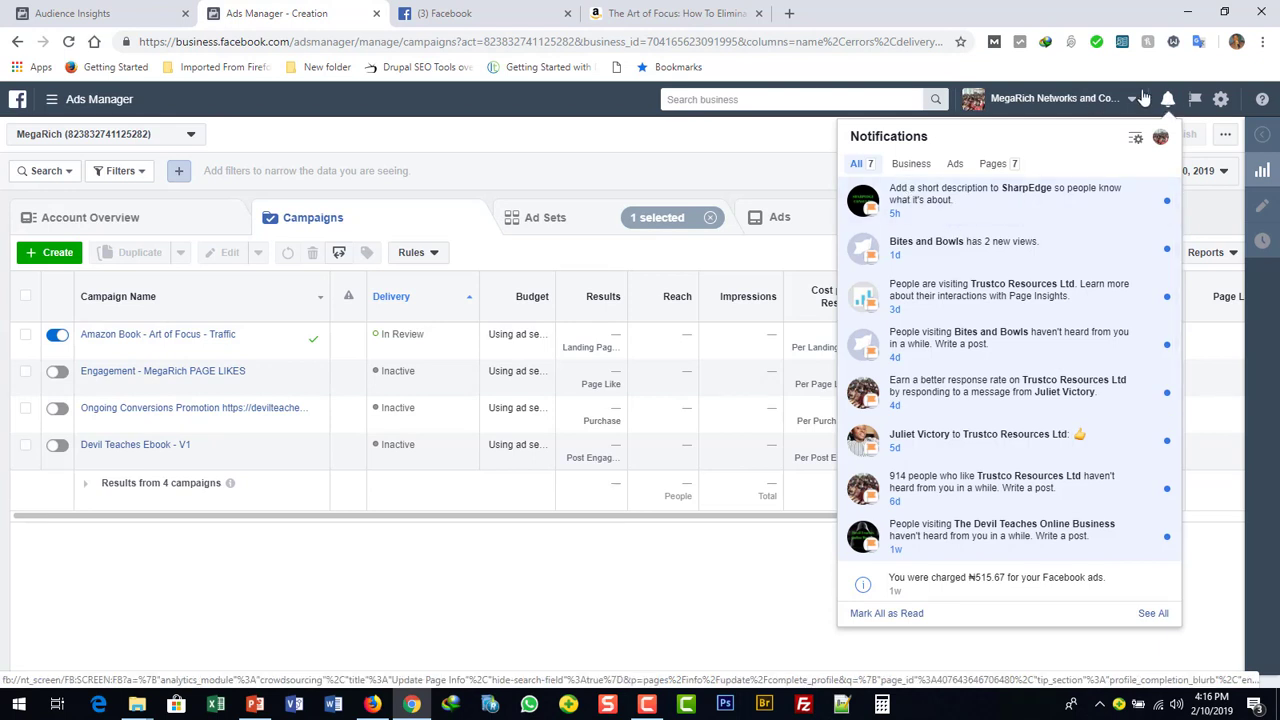
click(1168, 104)
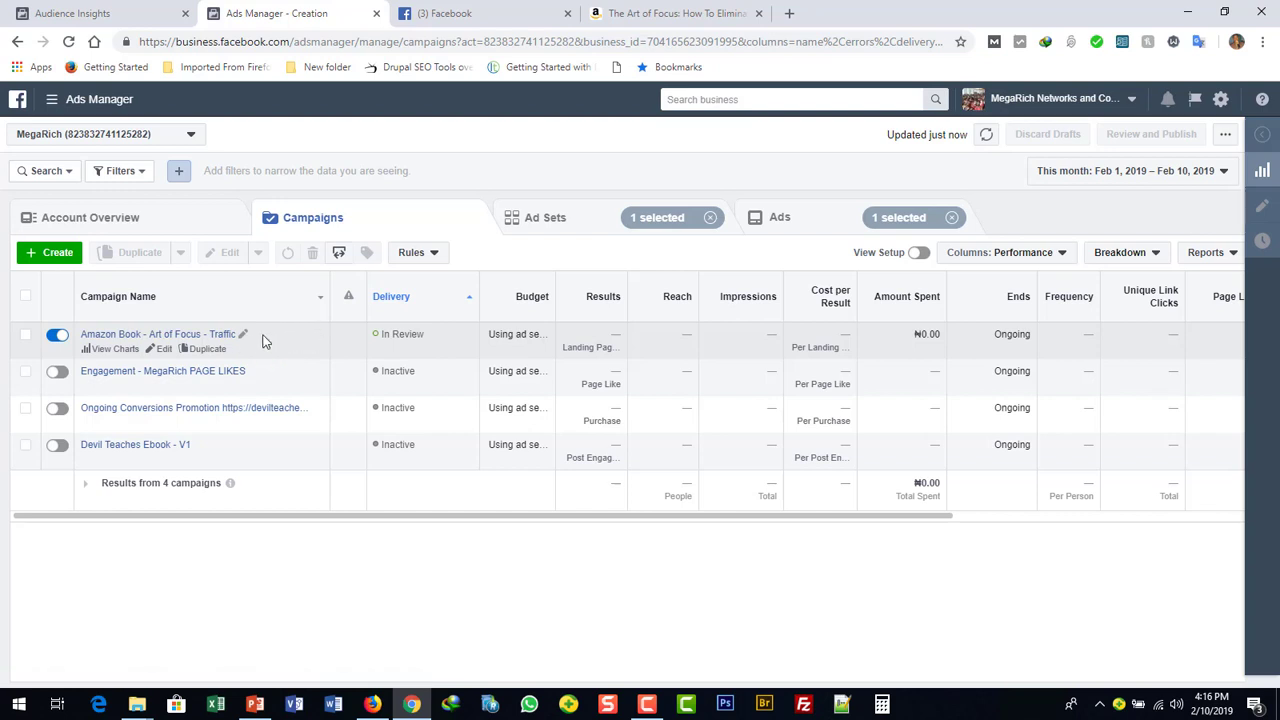
Step: Select the Amazon Book - Art of Focus - Traffic campaign and switch it off
right_click(263, 339)
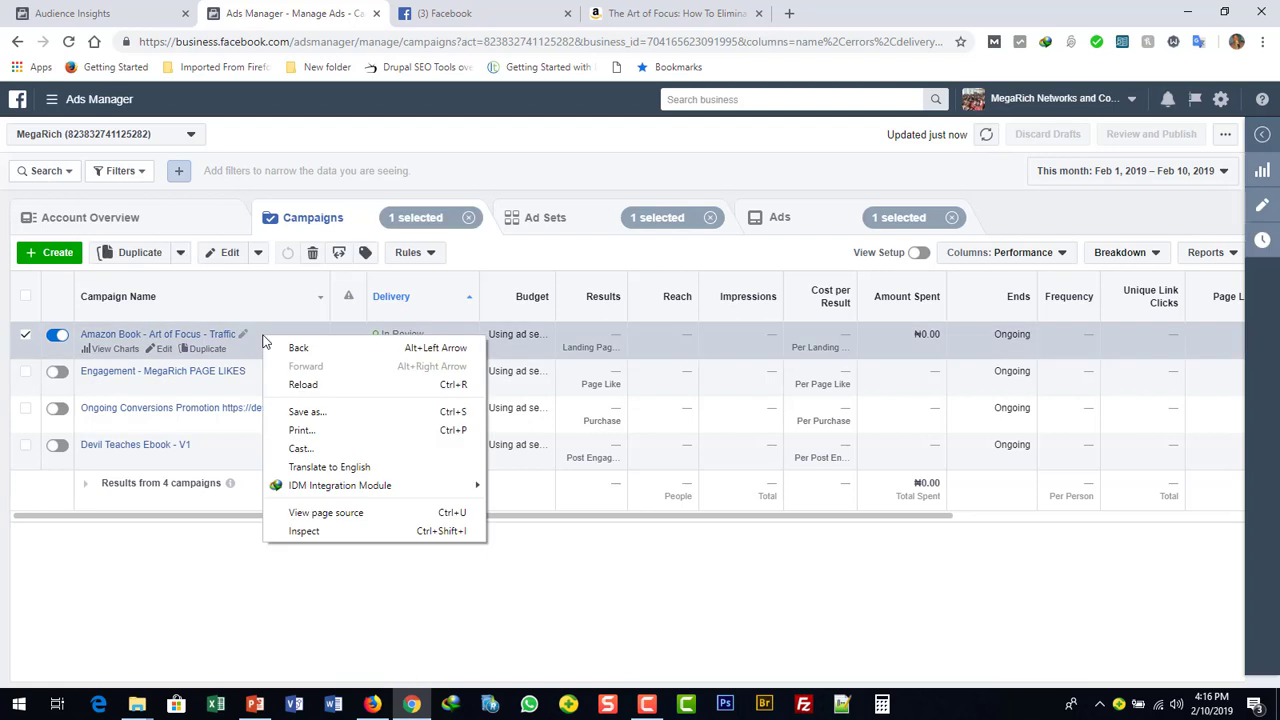
click(57, 340)
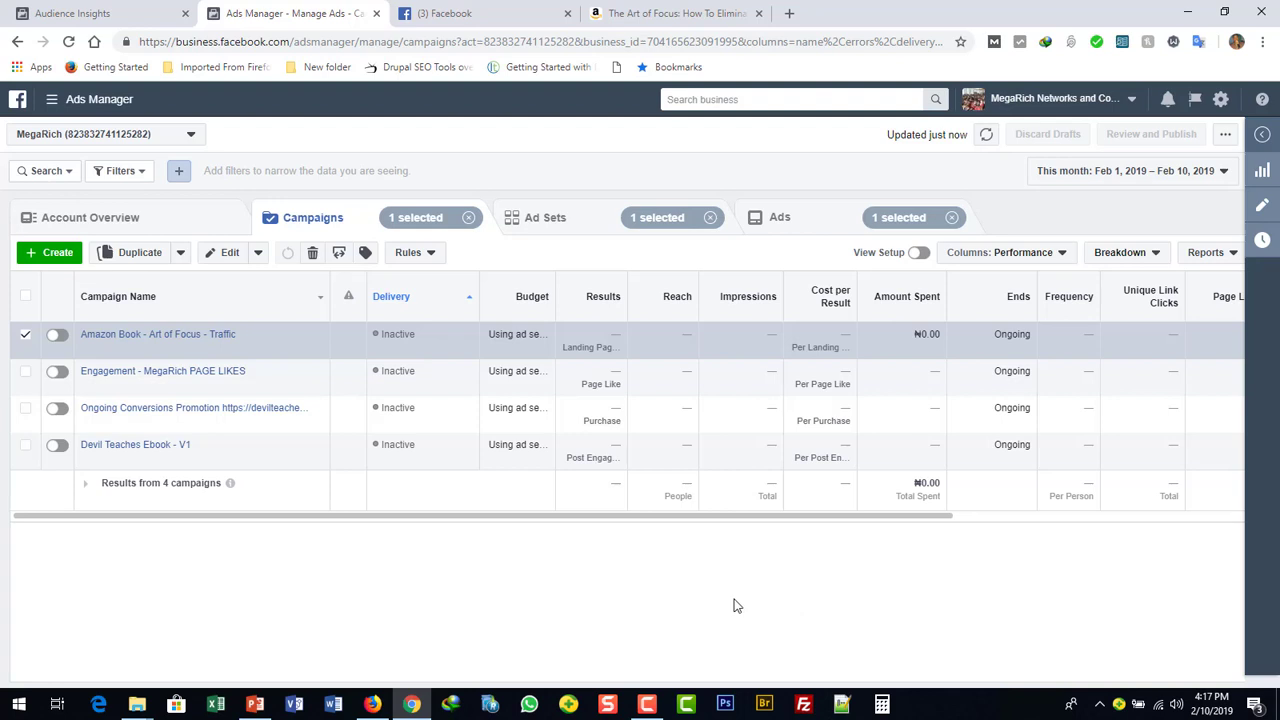
click(647, 708)
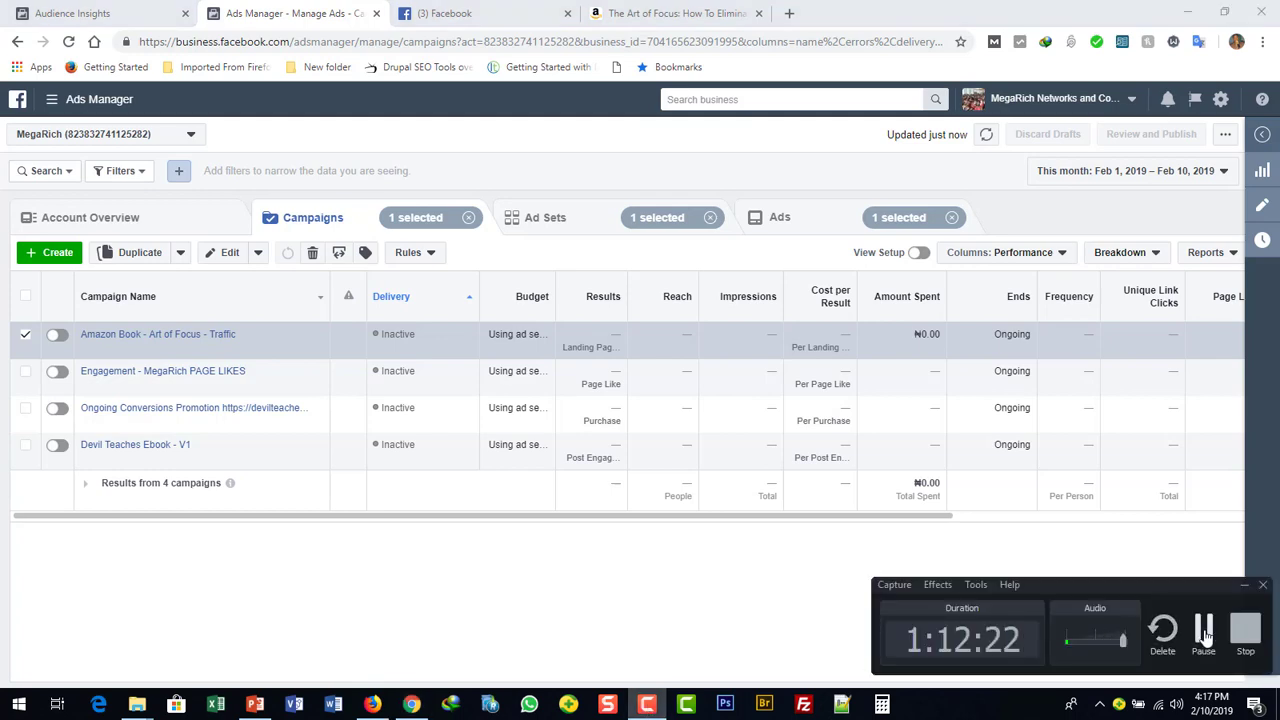